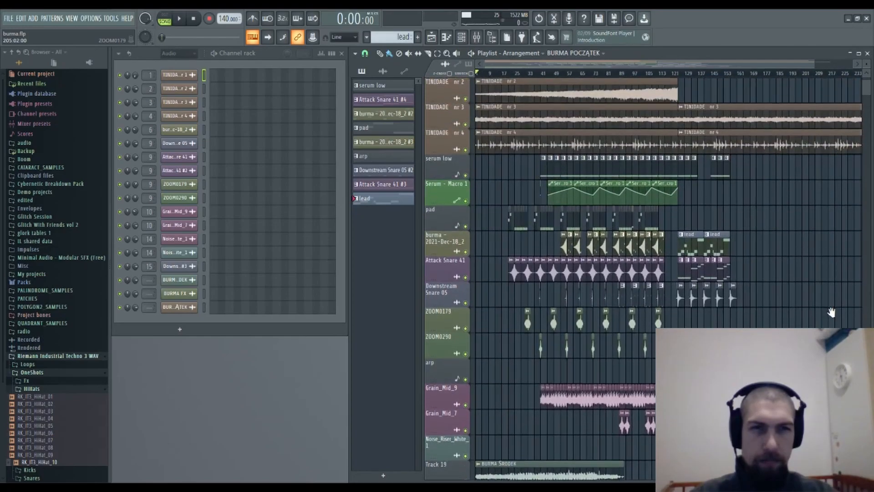
# Look over the whole arrangement across all playlist tracks, then start song playback from the beginning.
pyautogui.moveTo(799, 228); pyautogui.dragTo(767, 68)
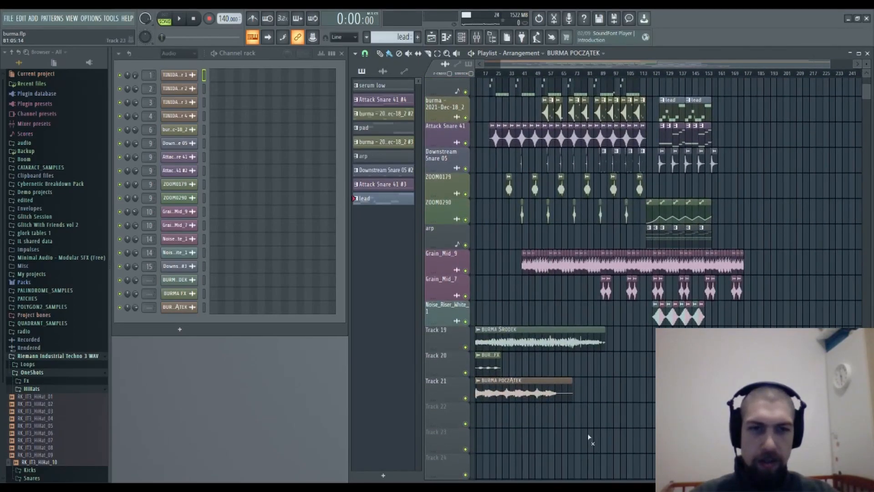
pyautogui.moveTo(589, 439); pyautogui.dragTo(498, 334)
pyautogui.moveTo(797, 281); pyautogui.dragTo(801, 455)
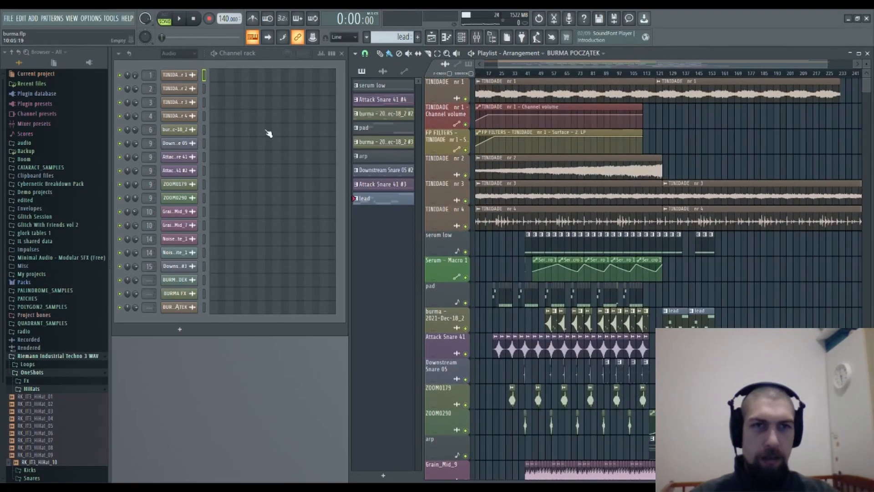
pyautogui.moveTo(840, 278); pyautogui.dragTo(747, 288)
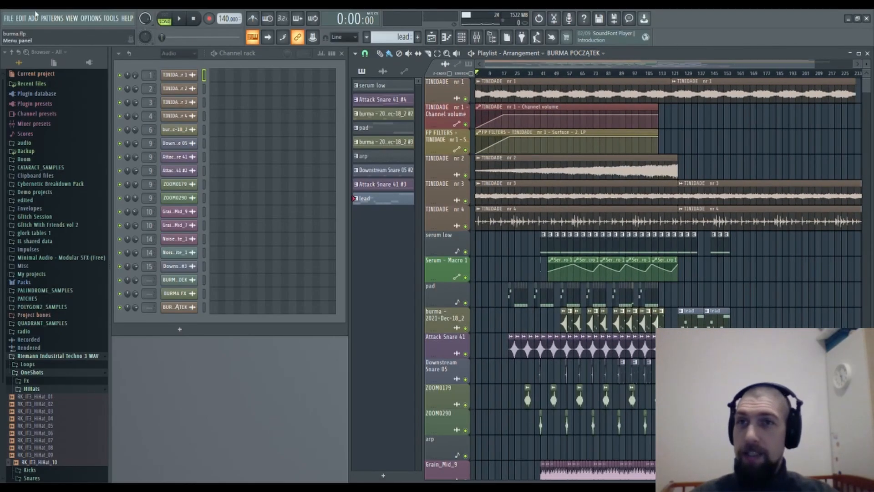
pyautogui.click(181, 18)
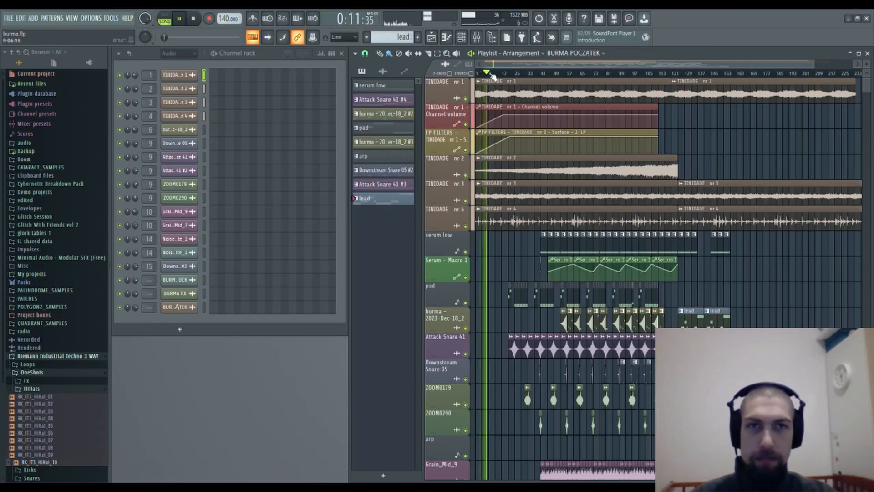
# Follow the playback through the opening section, examining the automation, pad, Attack Snare 41 and ZOOM0179 clips.
pyautogui.scroll(3, 514, 112)
pyautogui.moveTo(526, 260); pyautogui.dragTo(688, 347)
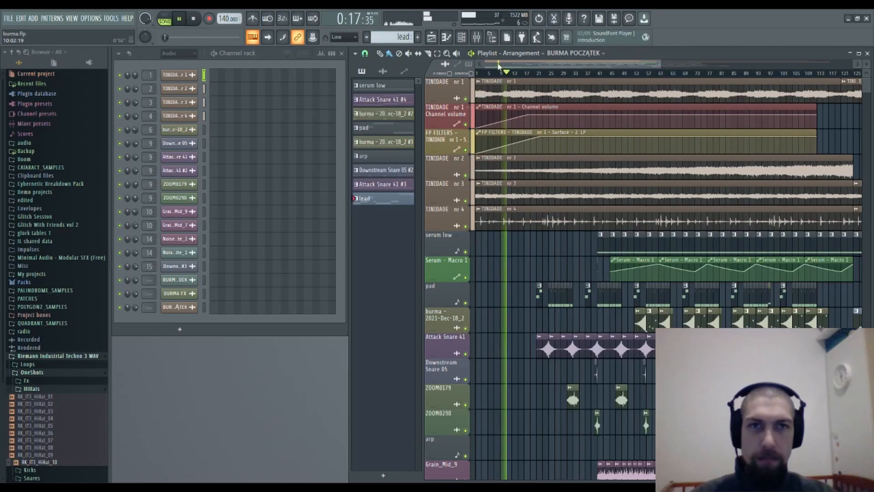
pyautogui.scroll(5, 500, 72)
pyautogui.scroll(-5, 502, 75)
pyautogui.click(524, 107)
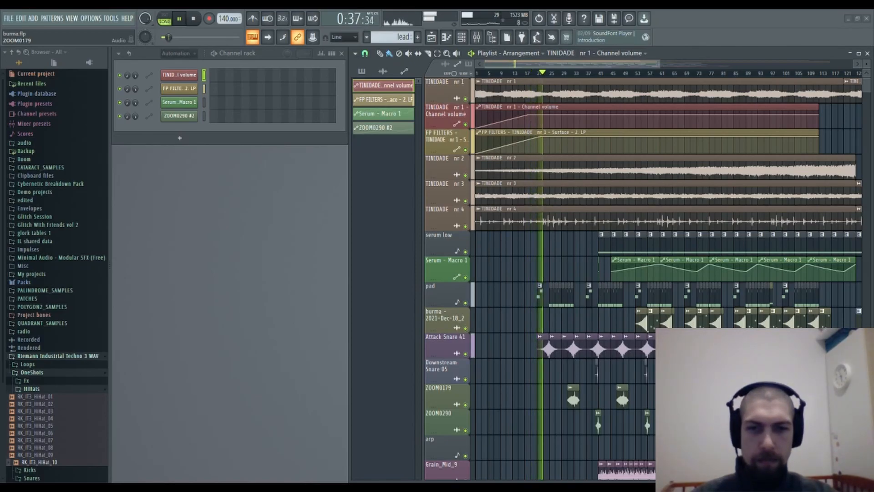
pyautogui.scroll(3, 528, 78)
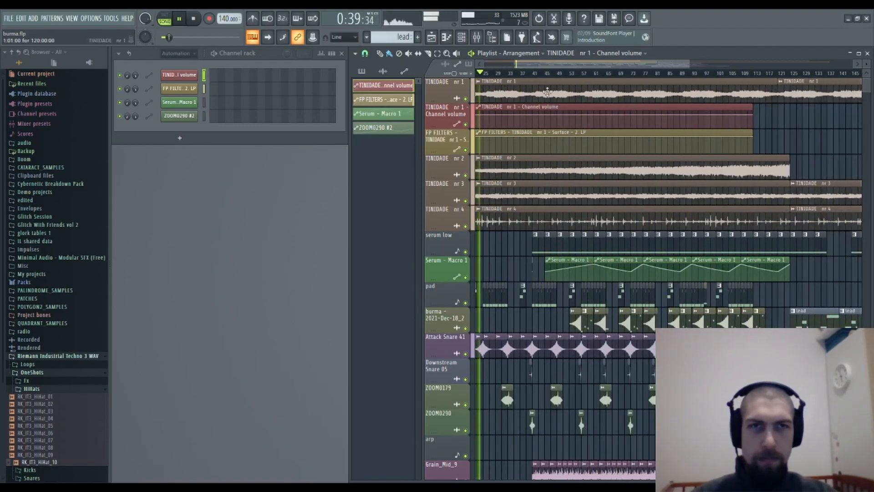
pyautogui.moveTo(518, 247); pyautogui.dragTo(609, 243)
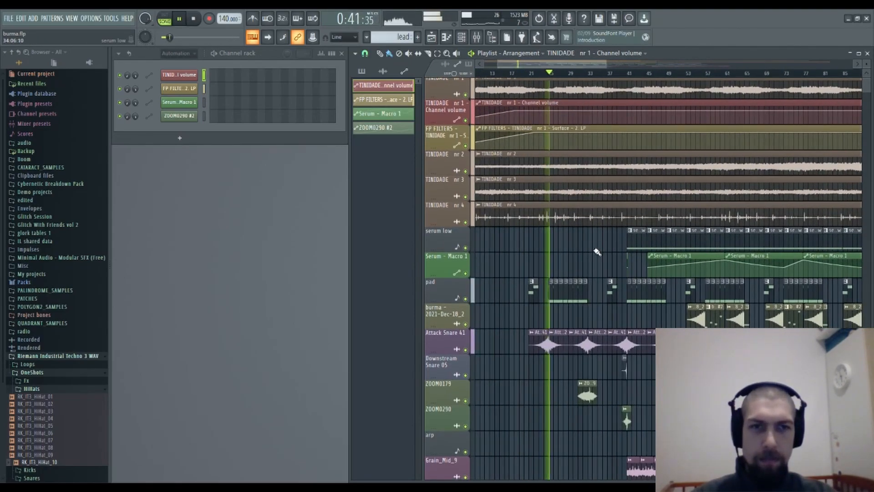
pyautogui.moveTo(632, 440); pyautogui.dragTo(556, 308)
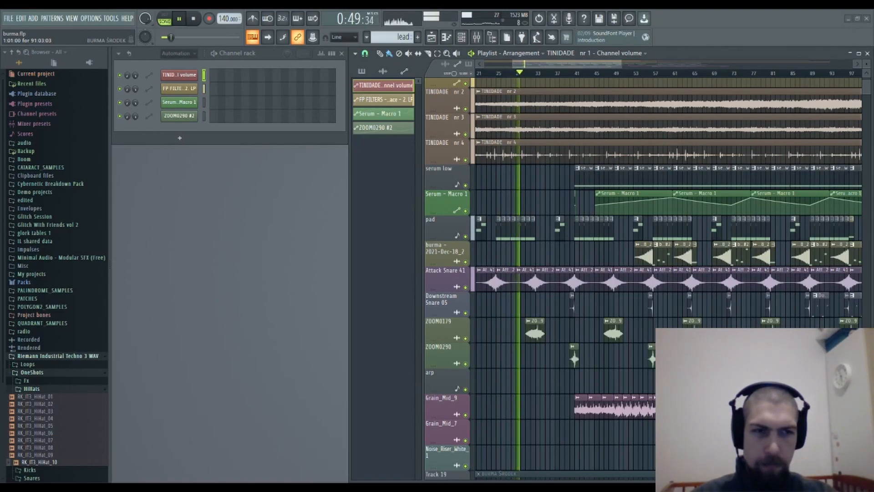
pyautogui.moveTo(553, 195); pyautogui.dragTo(531, 262)
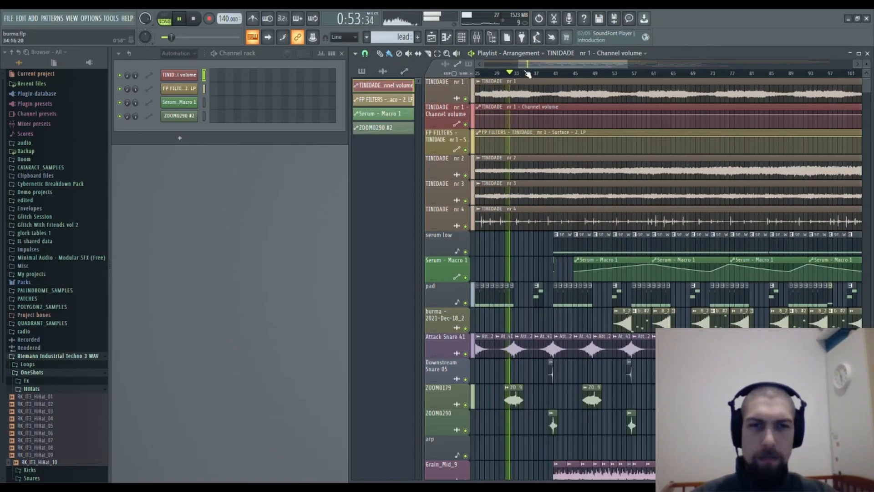
pyautogui.scroll(4, 528, 74)
pyautogui.moveTo(628, 358); pyautogui.dragTo(655, 289)
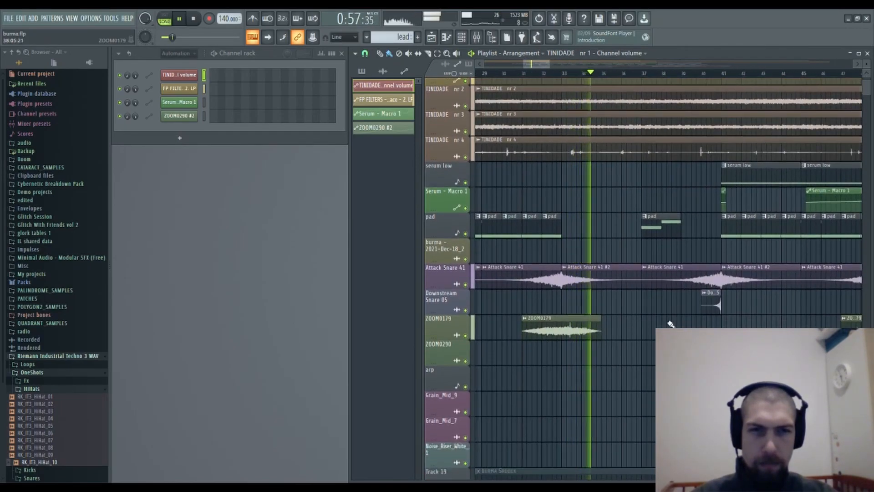
pyautogui.moveTo(666, 320); pyautogui.dragTo(661, 326)
pyautogui.moveTo(594, 349); pyautogui.dragTo(591, 351)
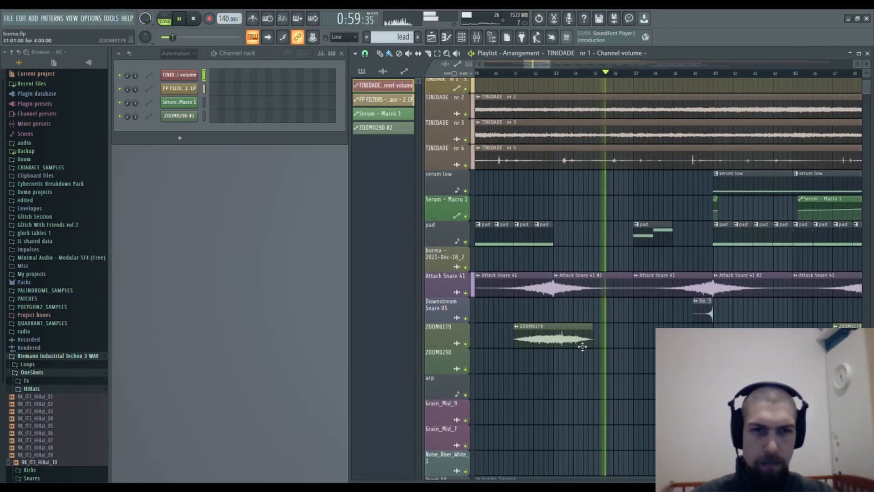
# Check the ZOOM0179 clip's channel settings, then add Fruity Delay 3 in slot 2 of its mixer track and adjust the feedback level.
pyautogui.doubleClick(570, 340)
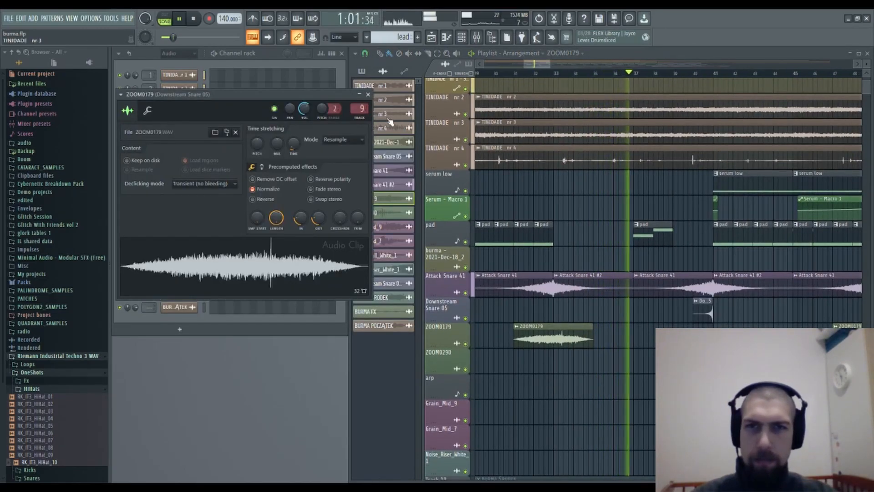
pyautogui.click(368, 94)
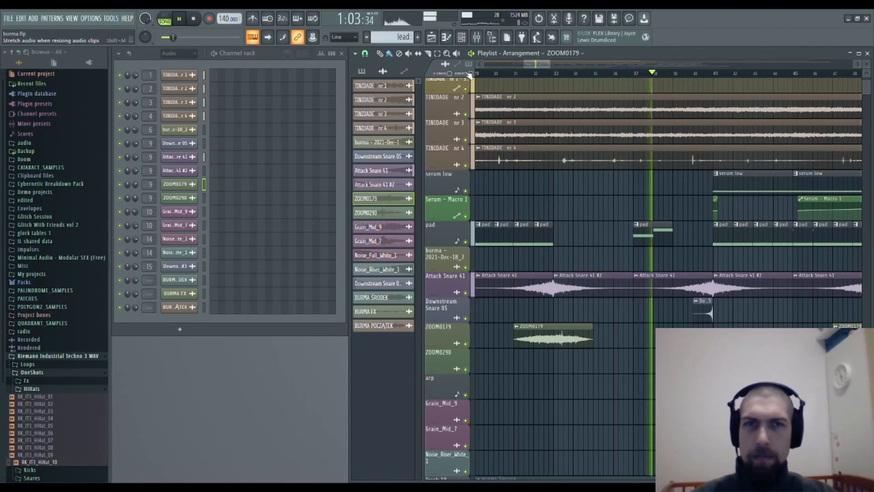
pyautogui.click(477, 41)
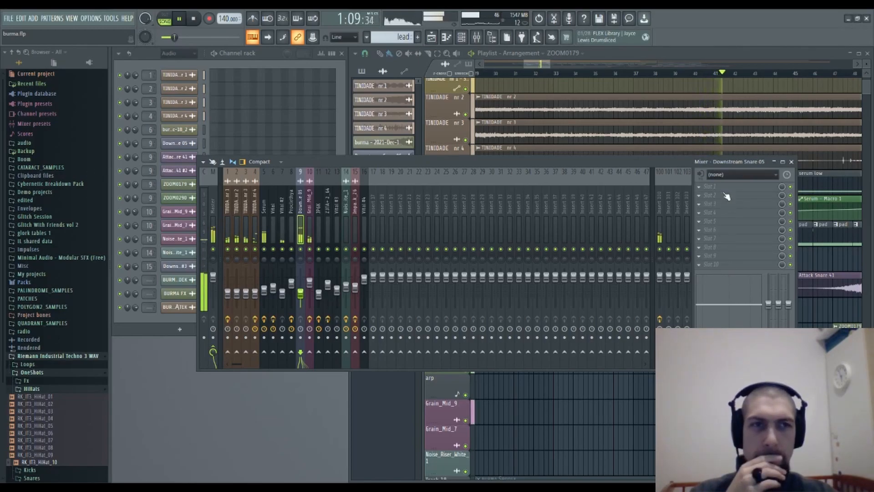
pyautogui.moveTo(723, 193); pyautogui.dragTo(723, 194)
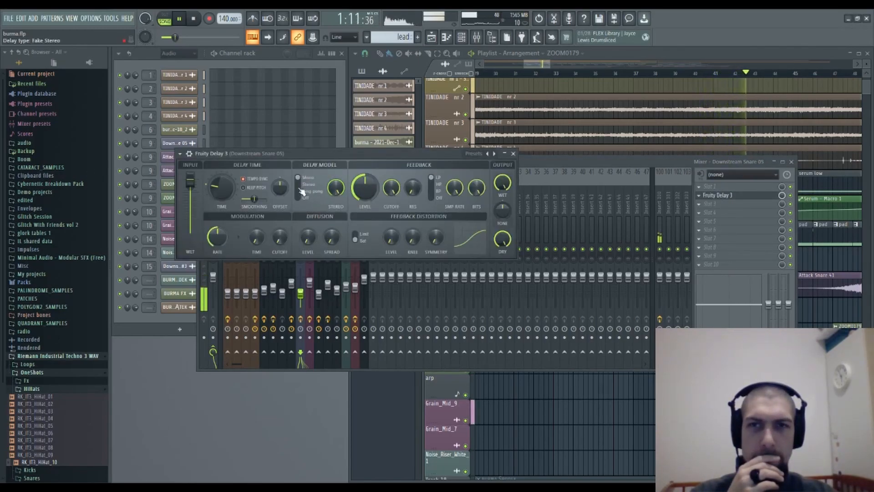
pyautogui.moveTo(364, 186); pyautogui.dragTo(364, 195)
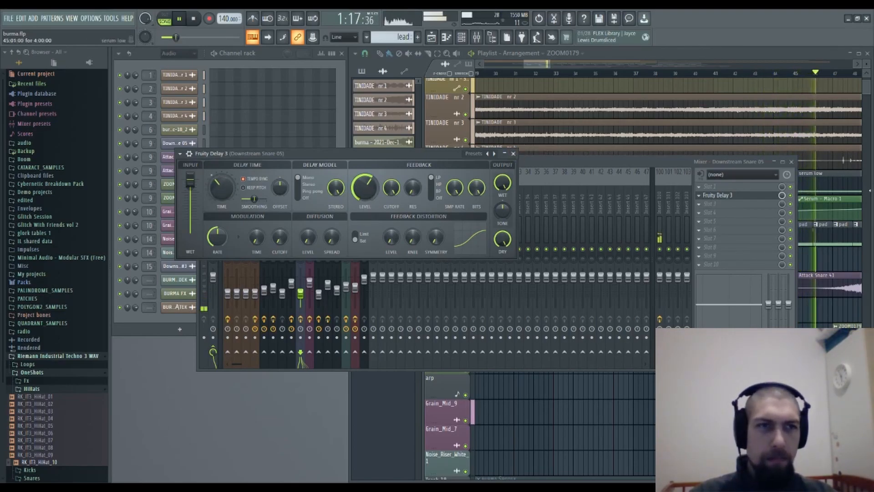
pyautogui.click(512, 153)
pyautogui.click(791, 162)
pyautogui.moveTo(699, 361); pyautogui.dragTo(505, 379)
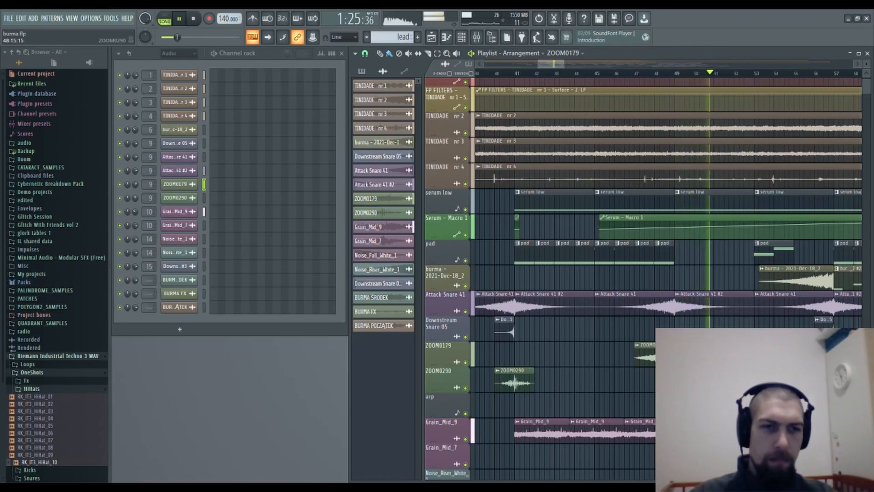
# Listen on through the section after the serum low entry and examine how the clips are arranged around bar 57.
pyautogui.moveTo(793, 344); pyautogui.dragTo(707, 326)
pyautogui.moveTo(650, 308); pyautogui.dragTo(626, 304)
pyautogui.moveTo(628, 334); pyautogui.dragTo(506, 396)
pyautogui.moveTo(636, 405); pyautogui.dragTo(608, 401)
pyautogui.scroll(-3, 663, 72)
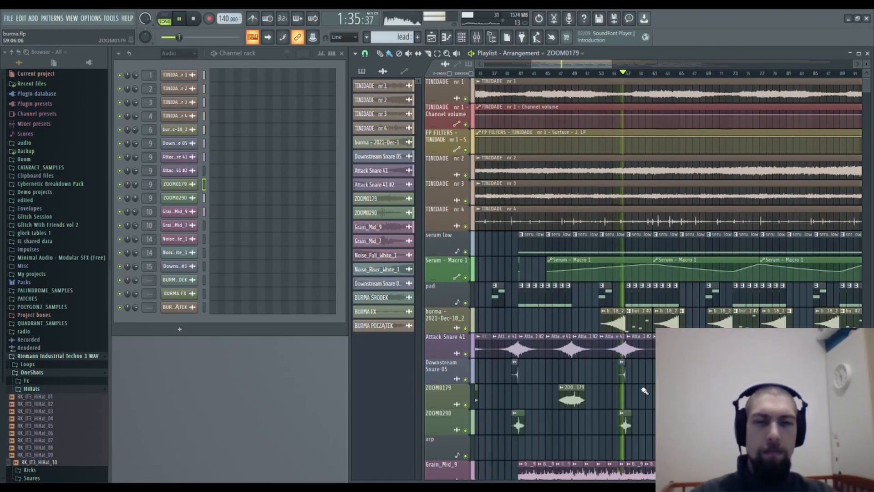
pyautogui.moveTo(644, 391); pyautogui.dragTo(617, 345)
pyautogui.scroll(2, 572, 74)
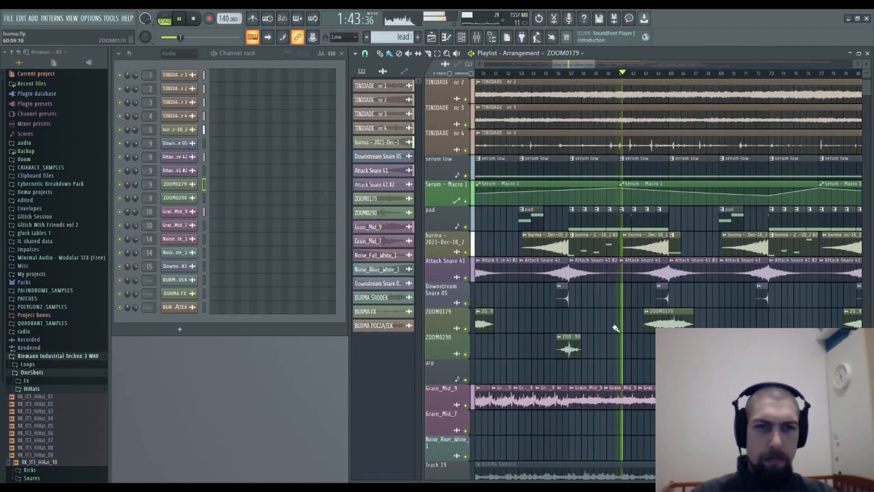
# Select the Downstream Snare 05 sample in the playlist and set its mixer track volume to 44%.
pyautogui.click(565, 298)
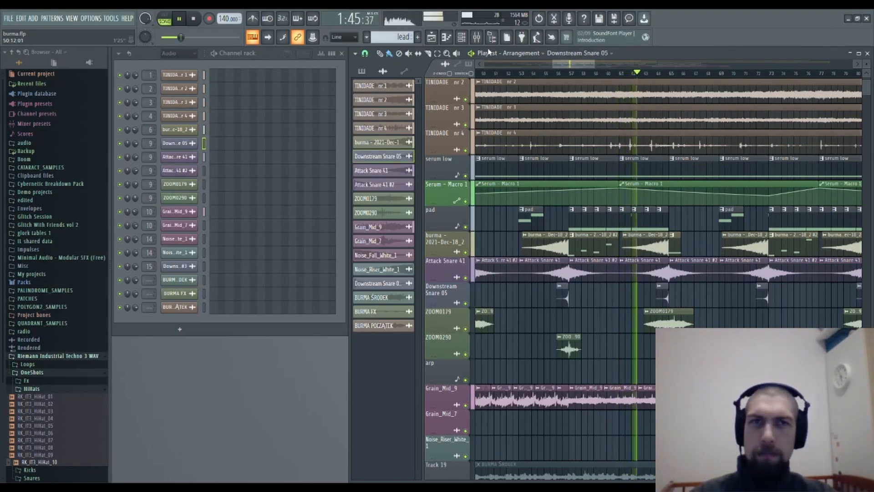
pyautogui.click(476, 37)
pyautogui.moveTo(300, 293); pyautogui.dragTo(300, 294)
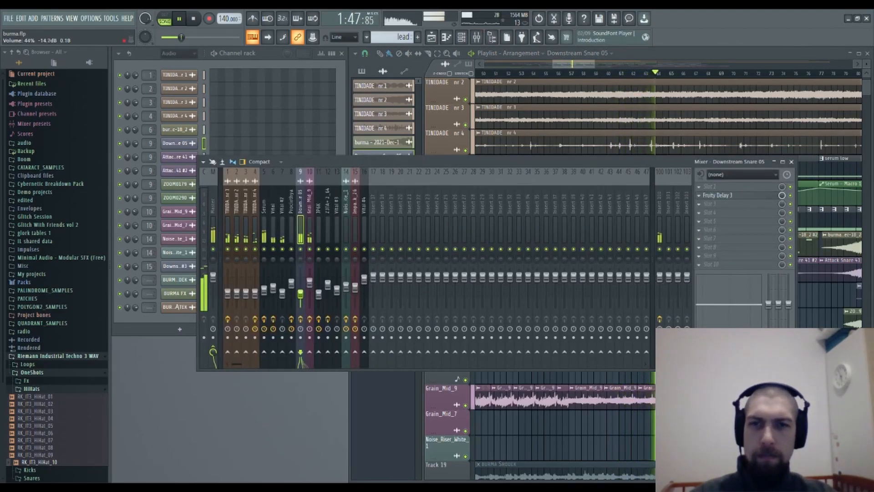
pyautogui.click(791, 162)
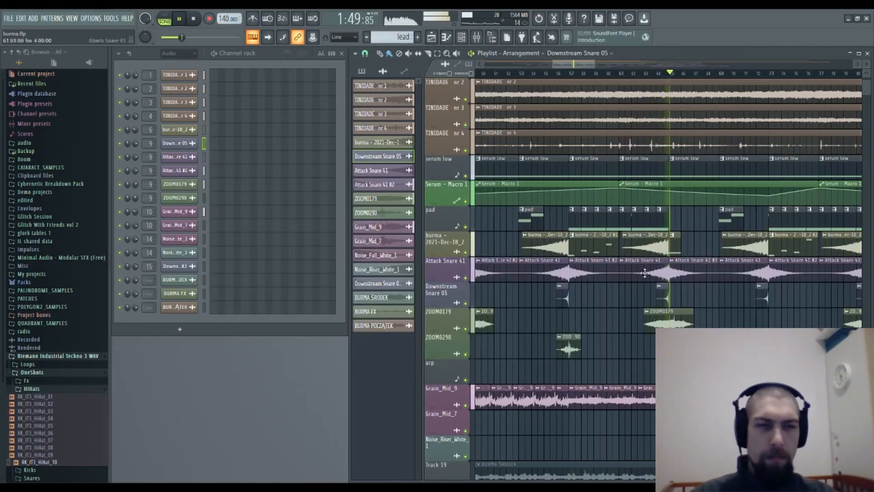
# Load the Ping pong preset in Fruity Delay 3 on the Downstream Snare 05 mixer track.
pyautogui.click(486, 39)
pyautogui.click(753, 198)
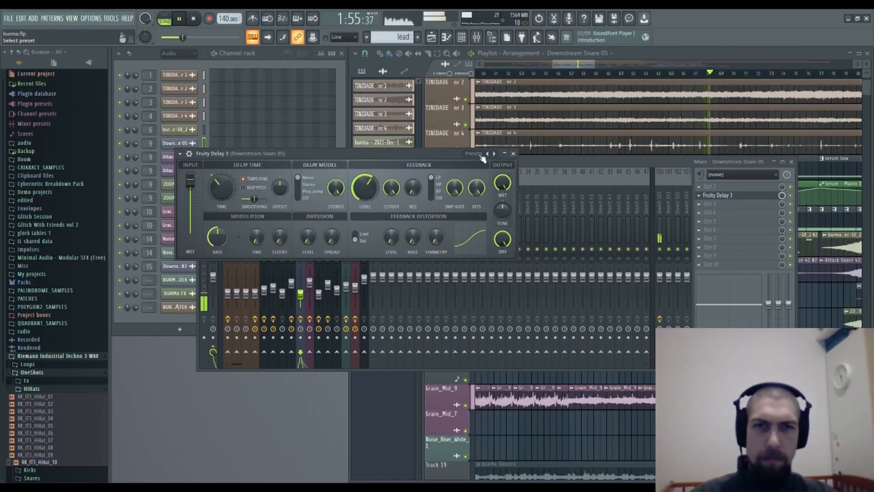
pyautogui.click(501, 210)
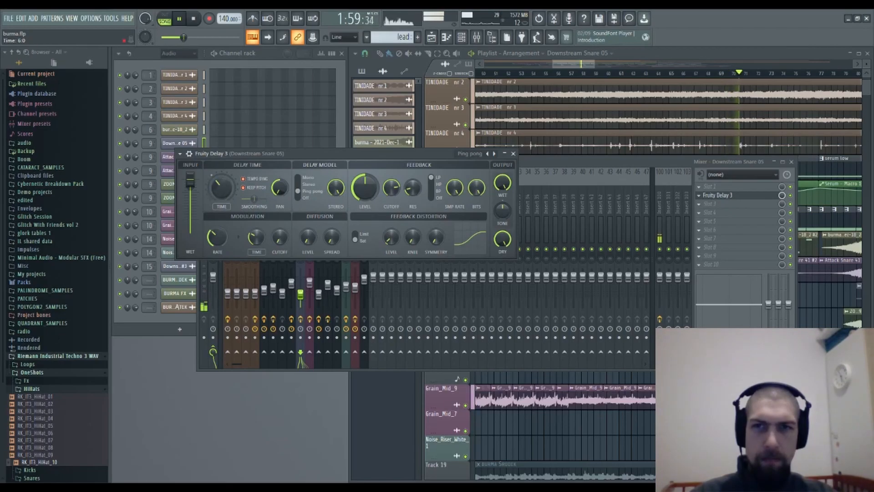
pyautogui.click(514, 154)
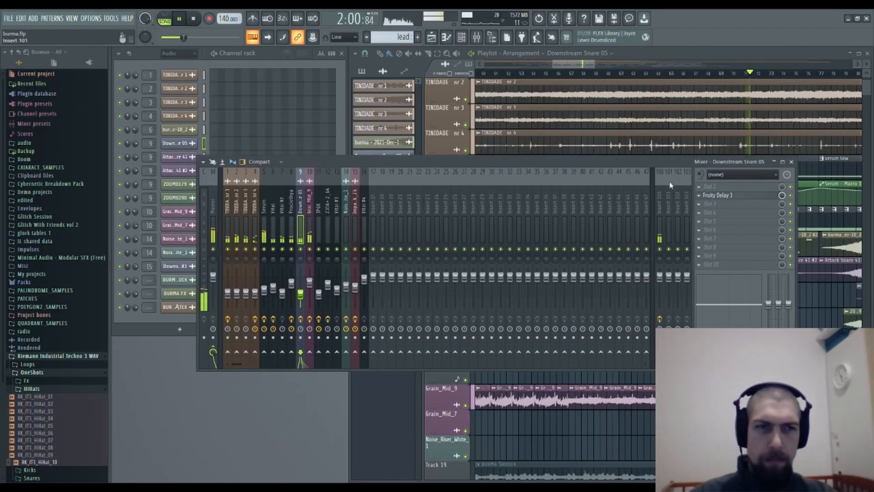
pyautogui.click(792, 162)
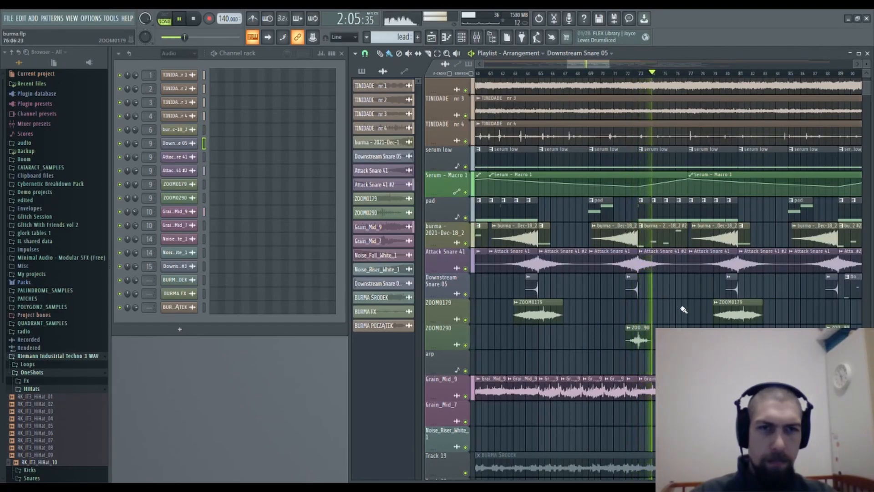
# Follow the playback from about bar 73 to bar 89, checking the mixer levels and the clip layout.
pyautogui.moveTo(681, 306); pyautogui.dragTo(624, 314)
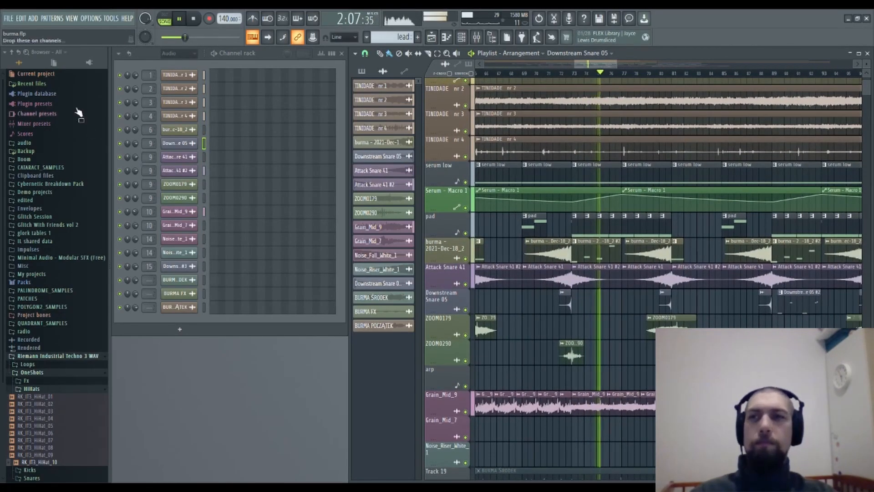
pyautogui.press('F9')
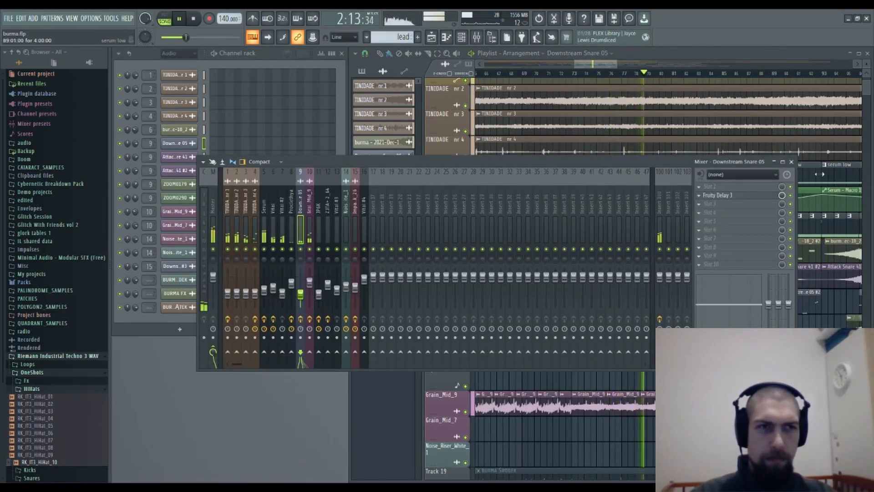
pyautogui.click(791, 161)
pyautogui.scroll(1, 706, 313)
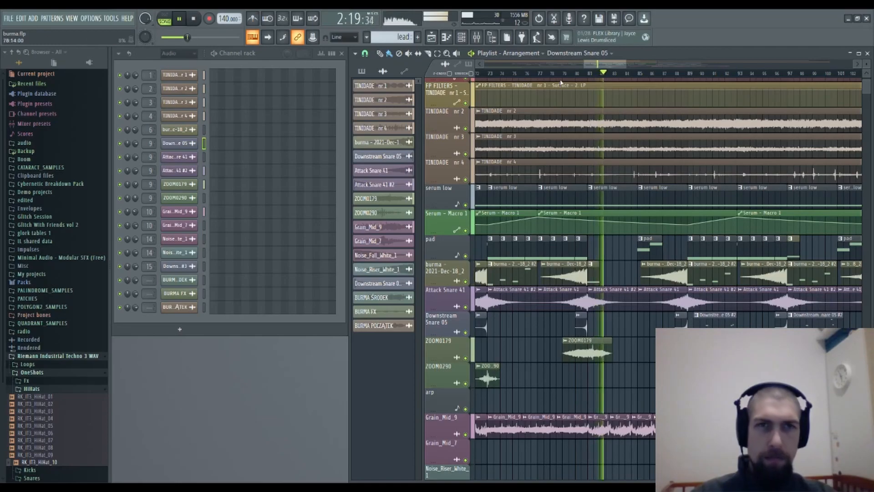
pyautogui.moveTo(625, 304); pyautogui.dragTo(597, 319)
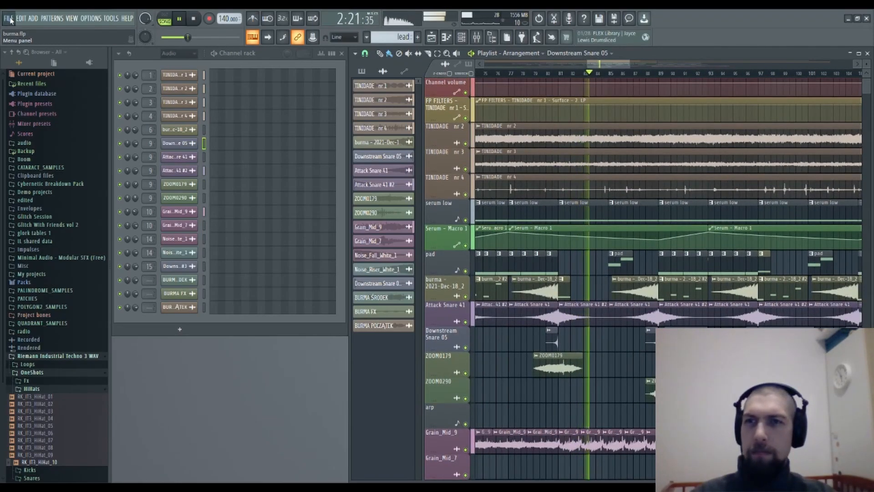
pyautogui.moveTo(588, 277); pyautogui.dragTo(484, 103)
pyautogui.moveTo(635, 243); pyautogui.dragTo(609, 274)
pyautogui.scroll(-3, 564, 81)
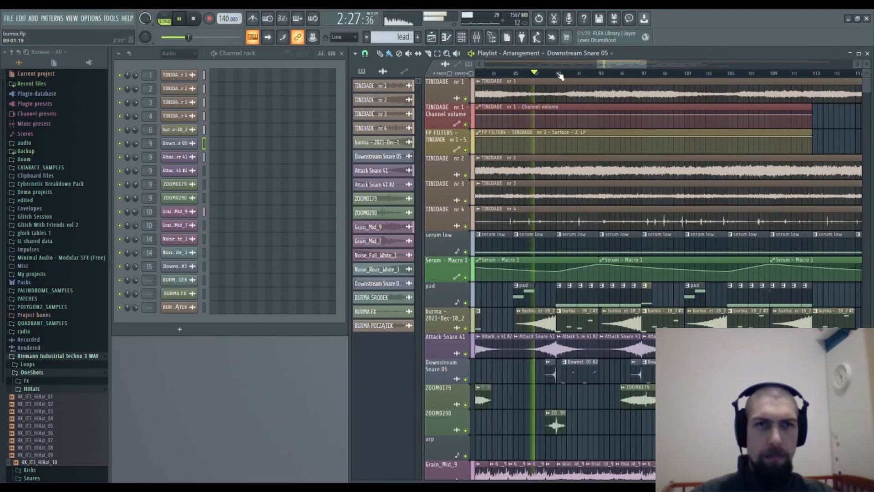
pyautogui.moveTo(587, 405); pyautogui.dragTo(571, 330)
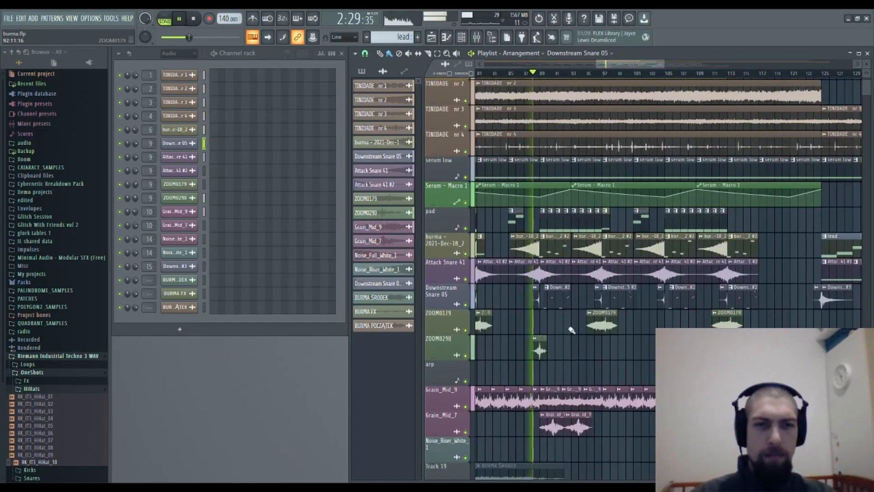
pyautogui.scroll(-4, 564, 81)
# Delete the Downstream Snare 05 pattern clip near bar 99 in the playlist.
pyautogui.moveTo(586, 363); pyautogui.dragTo(849, 132)
pyautogui.moveTo(785, 331); pyautogui.dragTo(677, 396)
pyautogui.moveTo(800, 118); pyautogui.dragTo(589, 304)
pyautogui.moveTo(589, 261); pyautogui.dragTo(637, 289)
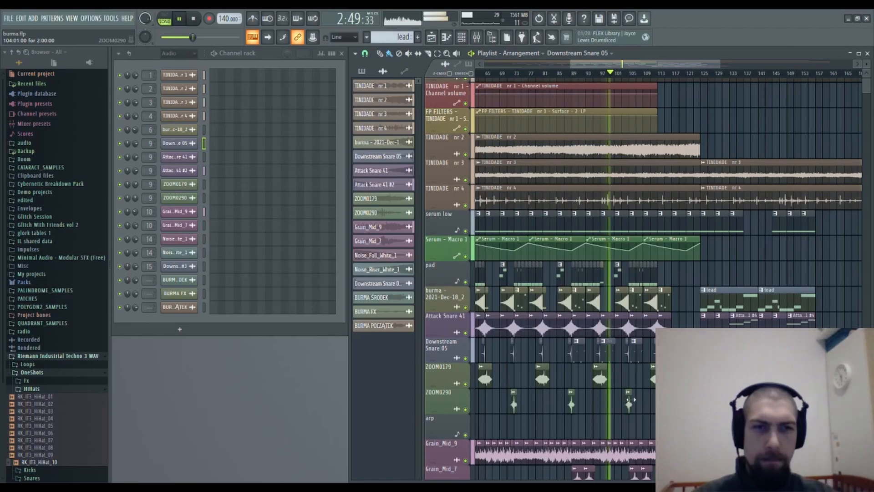
pyautogui.rightClick(604, 353)
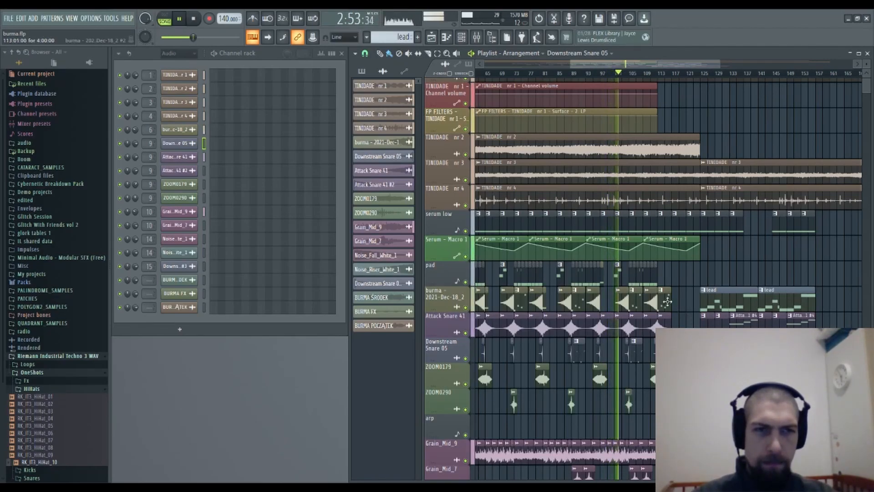
# Follow the playback from about bar 101 to bar 119, checking the clip layout across the playlist tracks.
pyautogui.moveTo(686, 283); pyautogui.dragTo(713, 264)
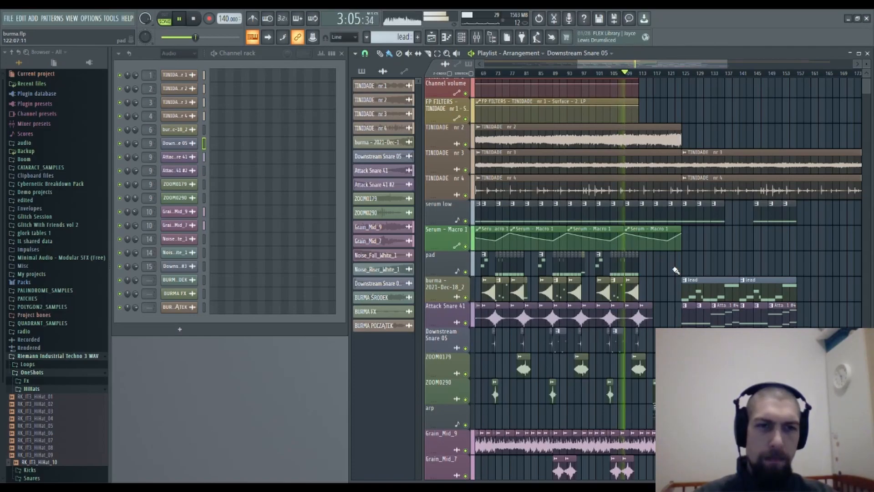
pyautogui.moveTo(676, 271); pyautogui.dragTo(631, 281)
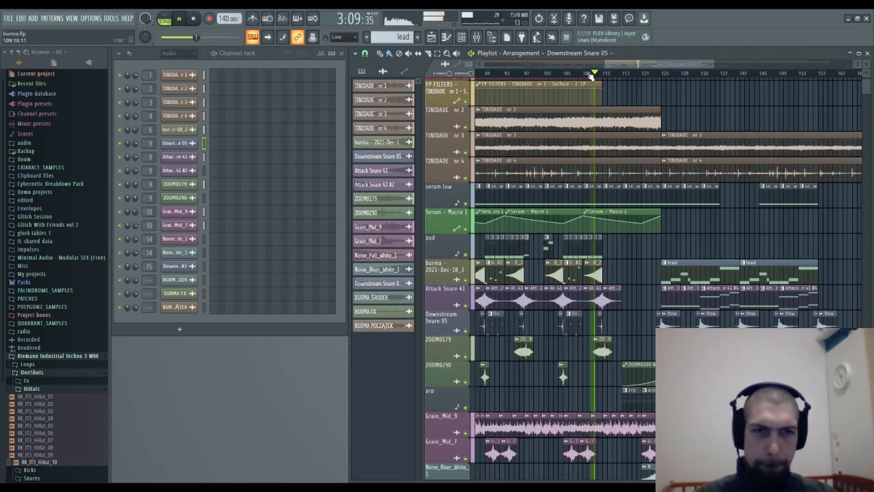
pyautogui.moveTo(689, 338); pyautogui.dragTo(601, 262)
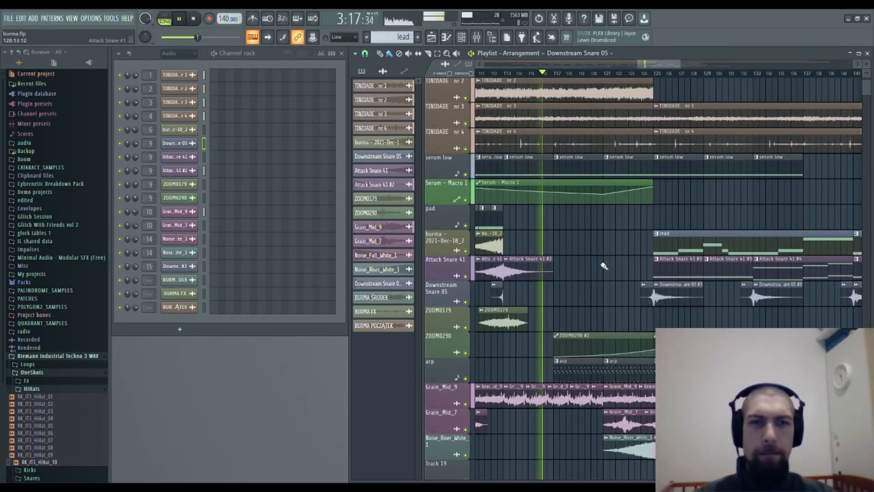
pyautogui.scroll(3, 597, 261)
pyautogui.scroll(-4, 594, 261)
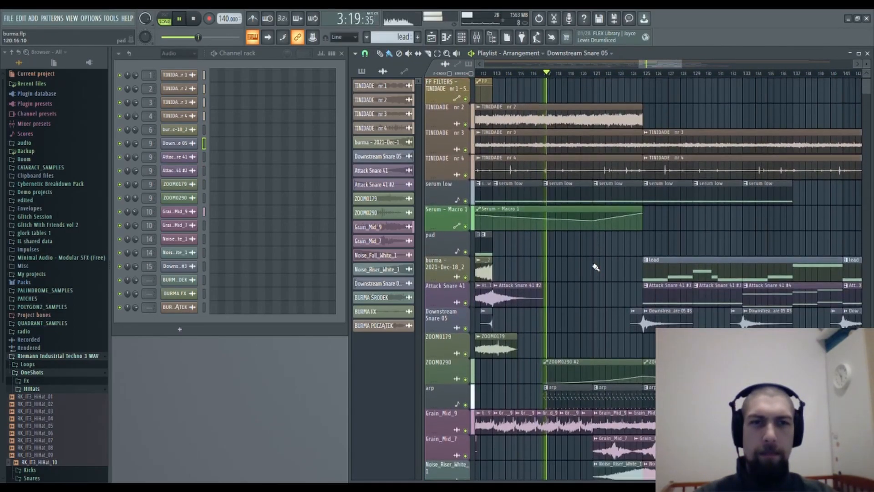
pyautogui.moveTo(591, 264)
pyautogui.mouseDown()
pyautogui.moveTo(538, 266)
pyautogui.moveTo(541, 244)
pyautogui.moveTo(573, 204)
pyautogui.moveTo(598, 205)
pyautogui.mouseUp()
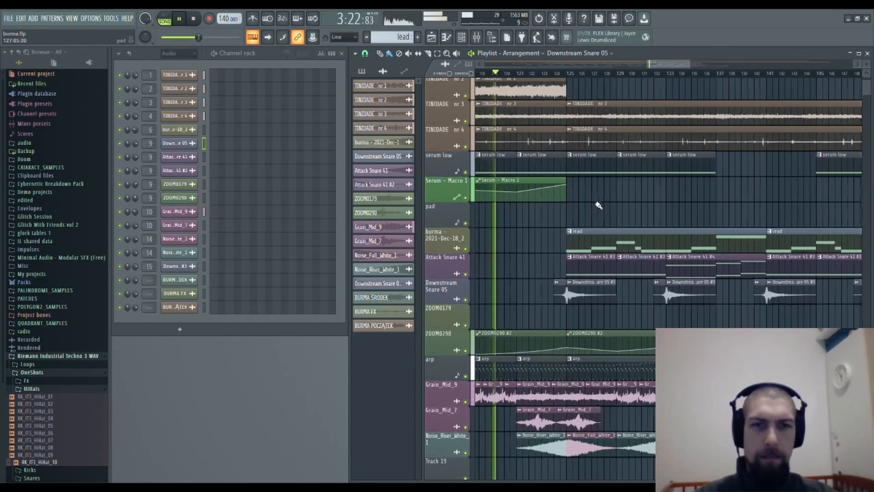
# Select the arp pattern and slightly lower the volume of its JP6K mixer track.
pyautogui.click(545, 359)
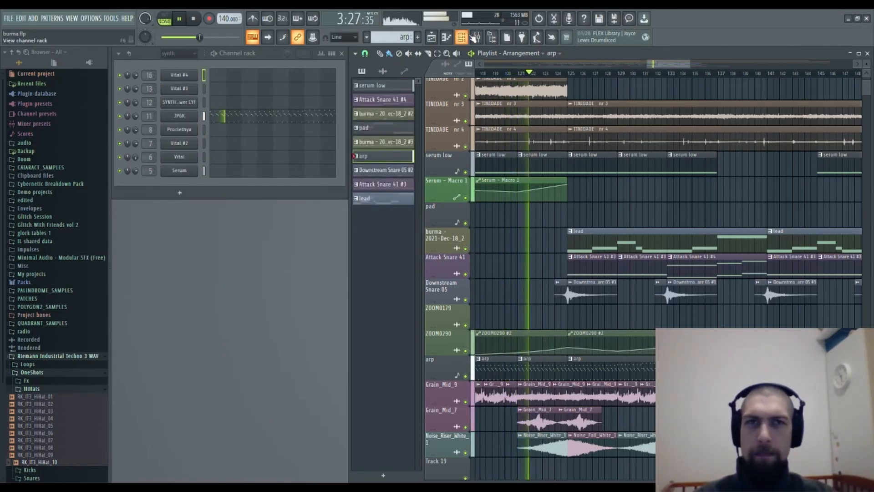
pyautogui.click(475, 40)
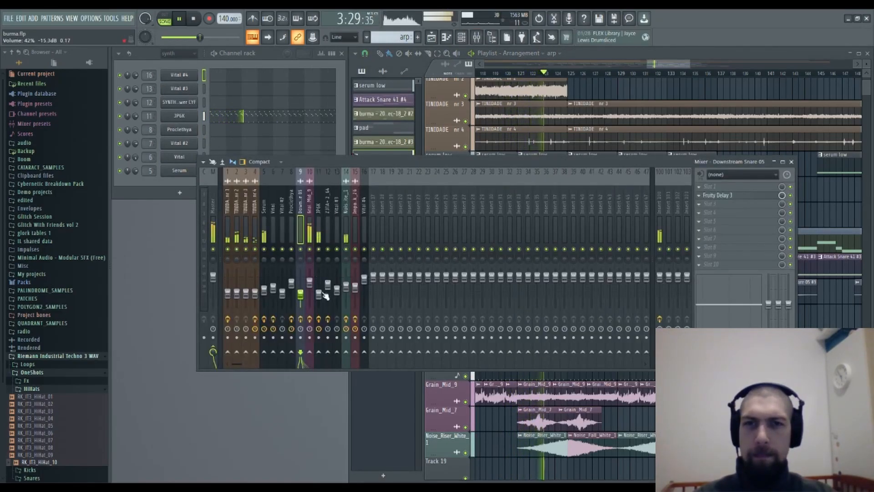
pyautogui.click(318, 240)
pyautogui.moveTo(325, 299); pyautogui.dragTo(325, 300)
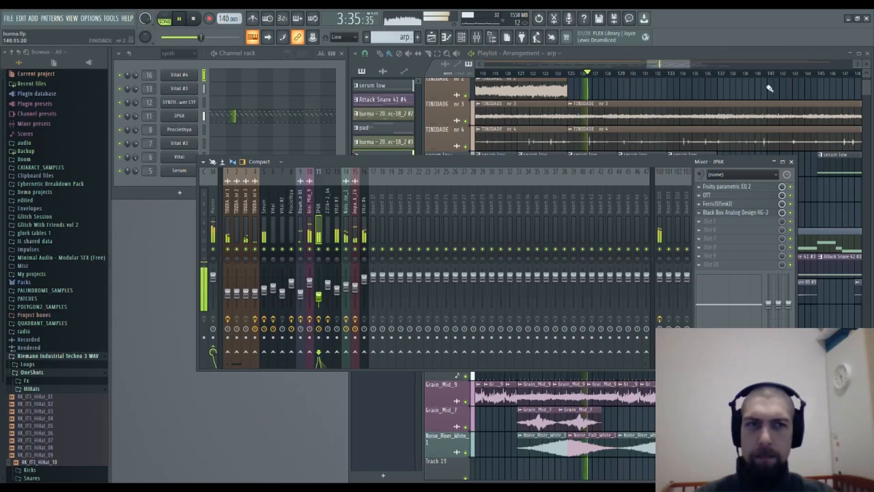
pyautogui.click(791, 161)
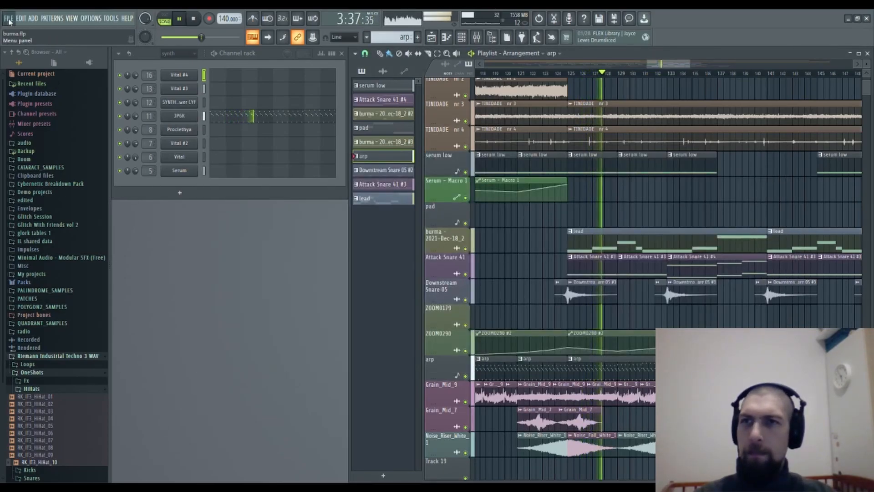
# Follow the playback from about bar 127 to bar 157, checking how the lead and arp section ends, and stop it.
pyautogui.moveTo(646, 195); pyautogui.dragTo(673, 259)
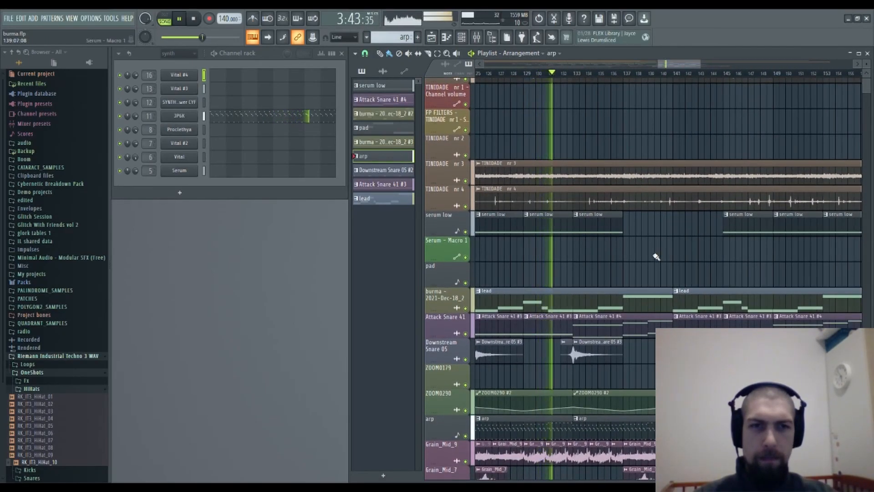
pyautogui.moveTo(627, 249); pyautogui.dragTo(677, 150)
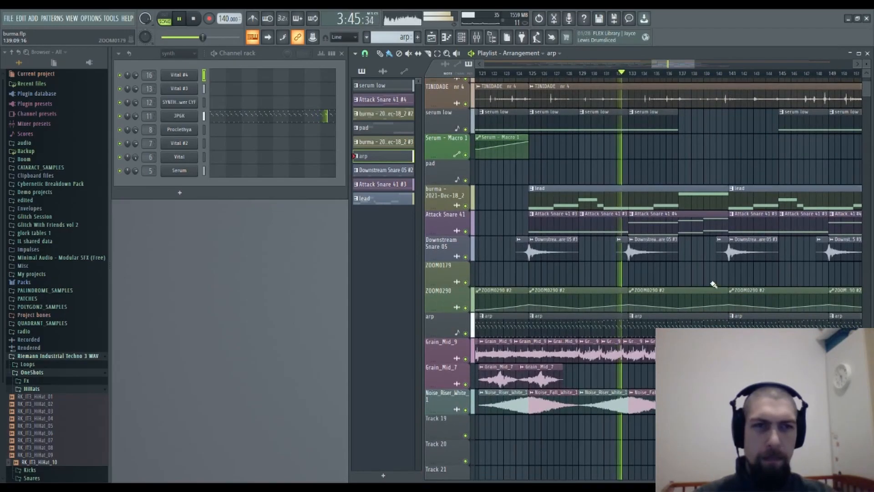
pyautogui.moveTo(713, 283); pyautogui.dragTo(594, 195)
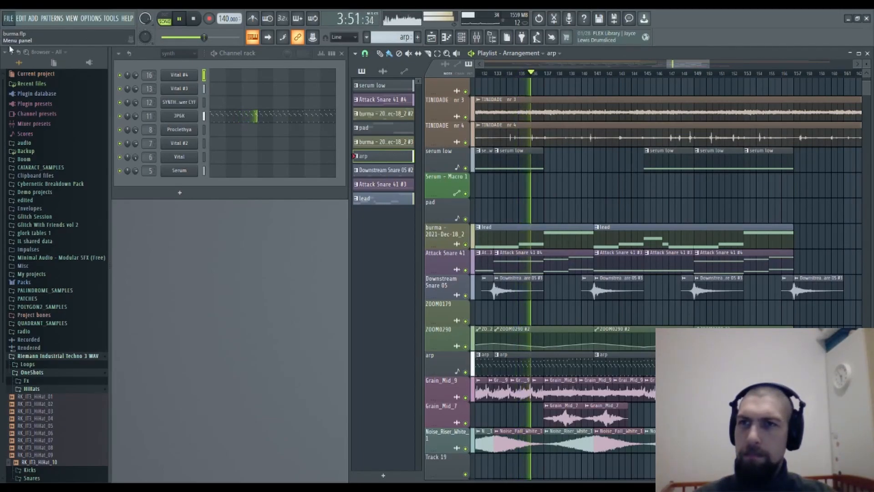
pyautogui.moveTo(589, 203); pyautogui.dragTo(561, 292)
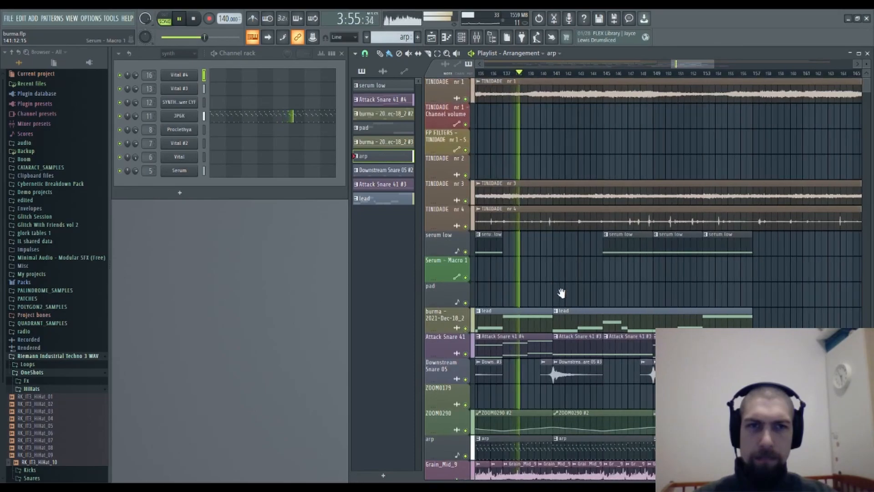
pyautogui.scroll(-5, 536, 78)
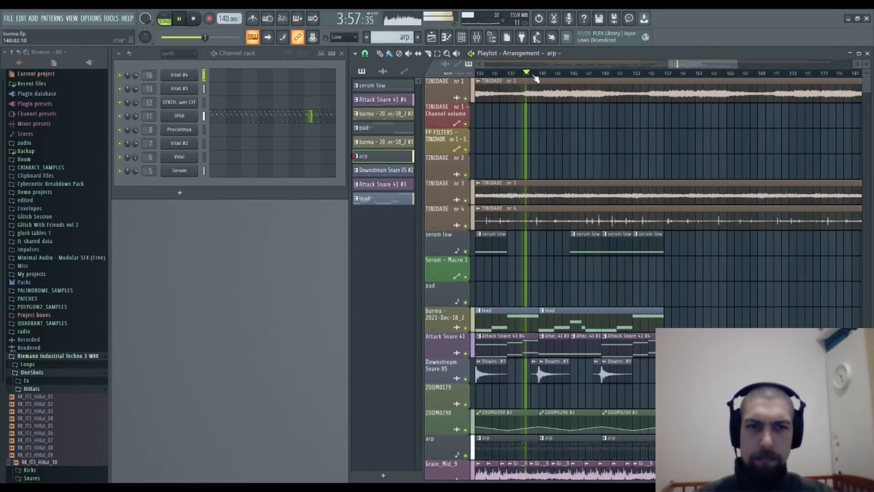
pyautogui.moveTo(621, 313); pyautogui.dragTo(622, 228)
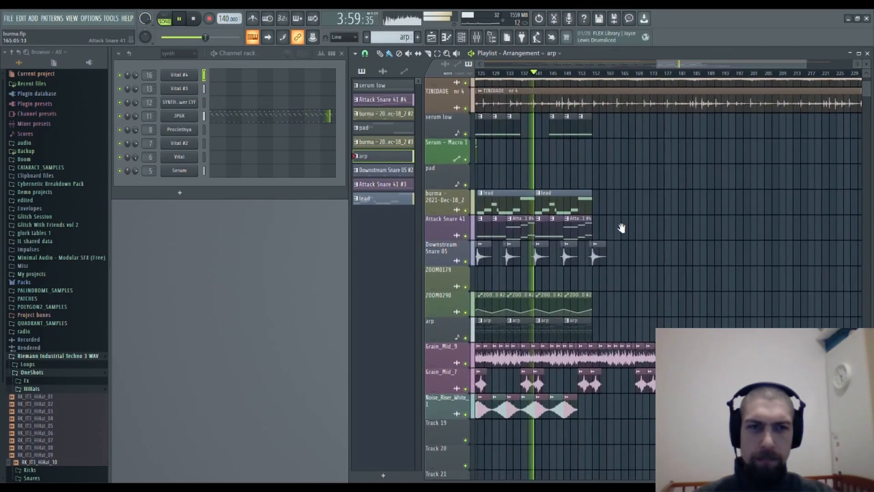
pyautogui.moveTo(651, 201); pyautogui.dragTo(638, 334)
pyautogui.moveTo(613, 146); pyautogui.dragTo(575, 129)
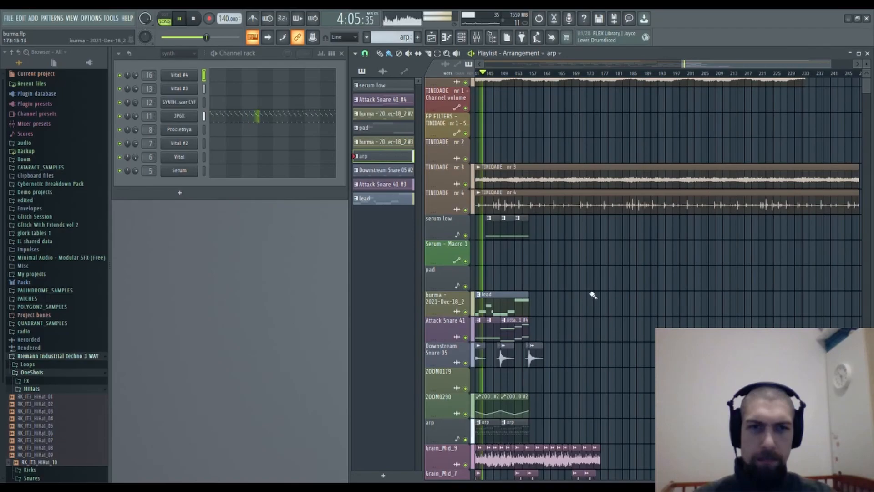
pyautogui.moveTo(614, 267); pyautogui.dragTo(669, 233)
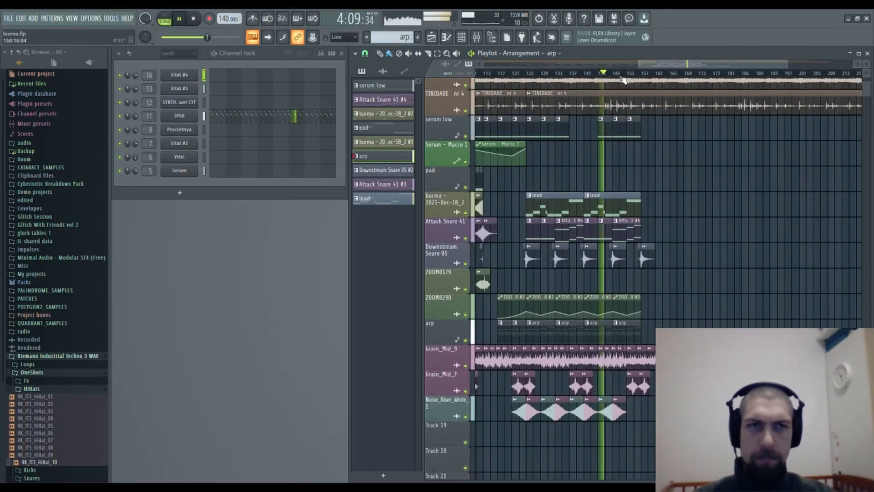
pyautogui.scroll(3, 626, 72)
pyautogui.scroll(-4, 626, 73)
pyautogui.scroll(2, 625, 73)
pyautogui.scroll(5, 626, 73)
pyautogui.moveTo(749, 180); pyautogui.dragTo(734, 207)
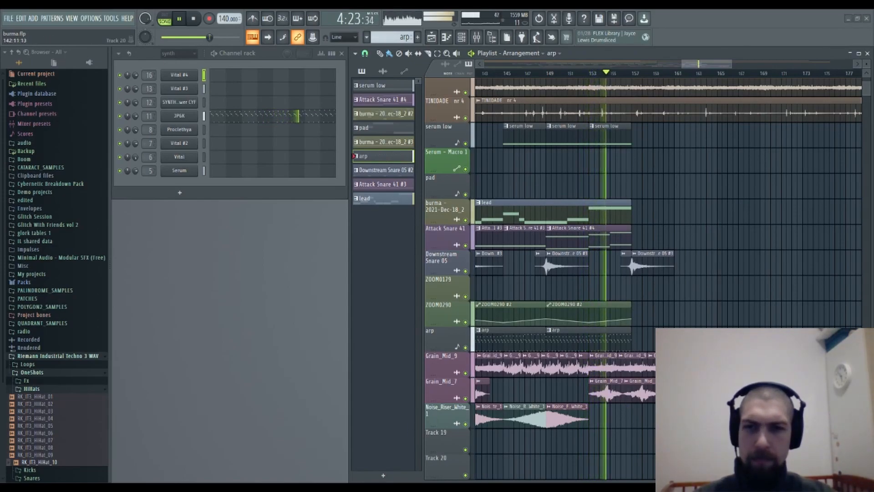
pyautogui.moveTo(675, 205); pyautogui.dragTo(632, 230)
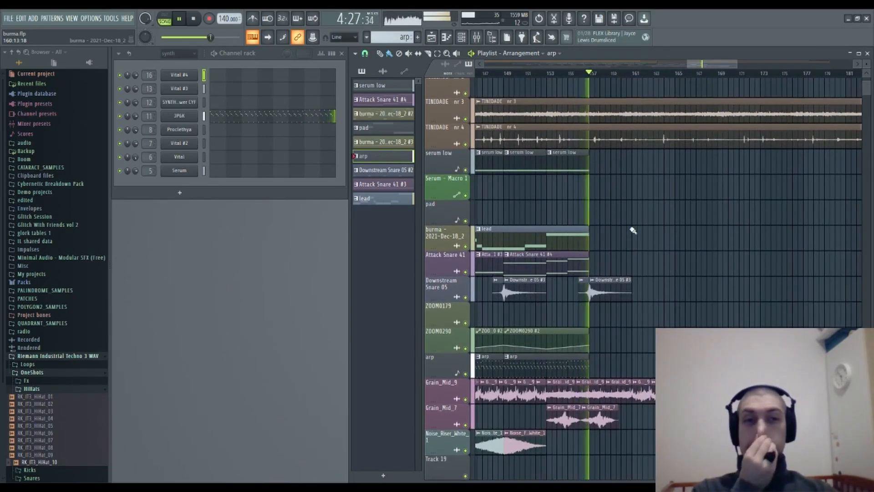
pyautogui.click(195, 19)
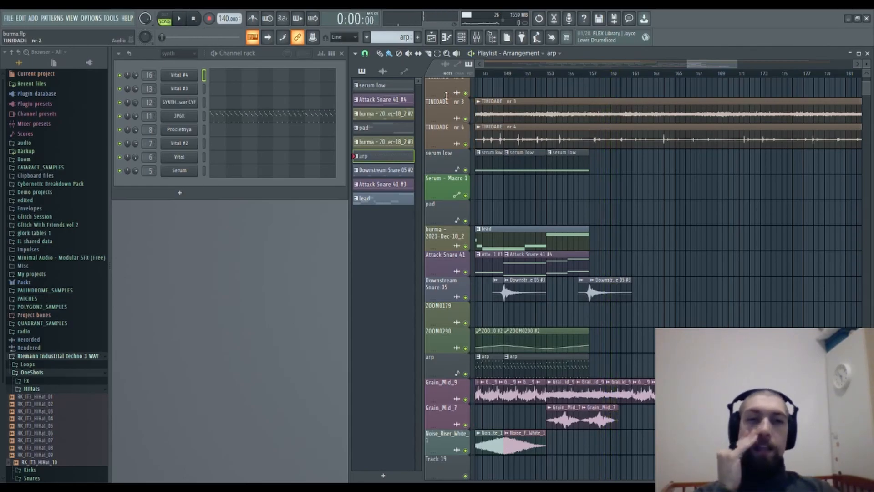
# Extend the TINIDADE nr 1 Channel volume automation clip to about bar 233 and add points for a fade-out from about bar 157.
pyautogui.moveTo(662, 181); pyautogui.dragTo(512, 362)
pyautogui.moveTo(658, 427); pyautogui.dragTo(594, 145)
pyautogui.moveTo(645, 248); pyautogui.dragTo(484, 363)
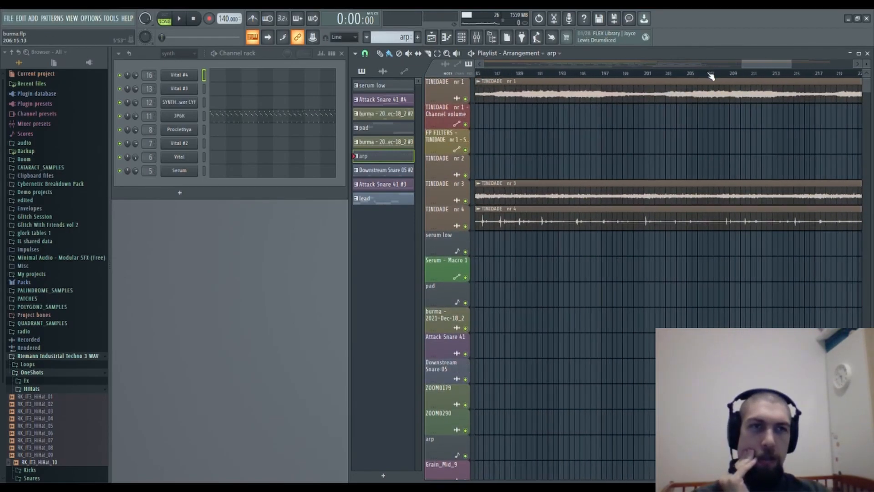
pyautogui.scroll(-5, 711, 76)
pyautogui.moveTo(740, 321); pyautogui.dragTo(655, 301)
pyautogui.moveTo(624, 264); pyautogui.dragTo(785, 344)
pyautogui.moveTo(728, 135); pyautogui.dragTo(621, 147)
pyautogui.moveTo(560, 108); pyautogui.dragTo(777, 133)
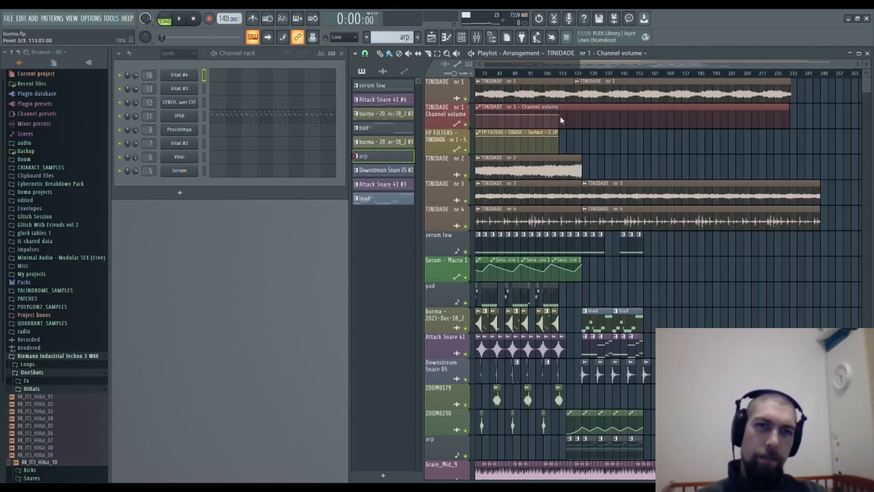
pyautogui.rightClick(642, 116)
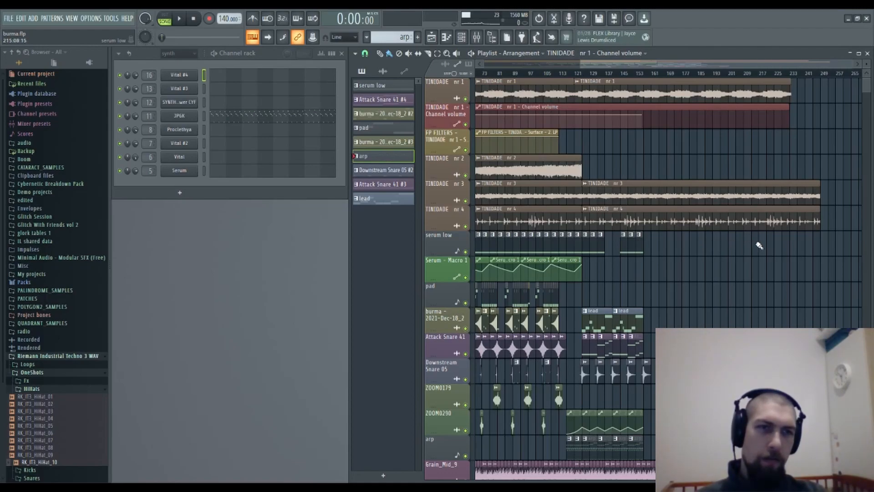
pyautogui.rightClick(768, 127)
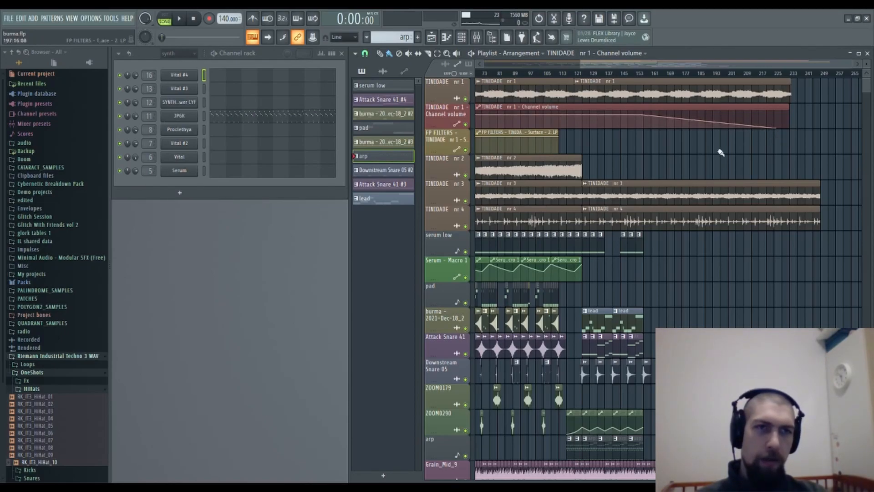
# Extend the FP FILTERS TINIDADE nr 1 automation clip to bar 233 and add points ramping it down from about bar 157.
pyautogui.moveTo(558, 132); pyautogui.dragTo(789, 134)
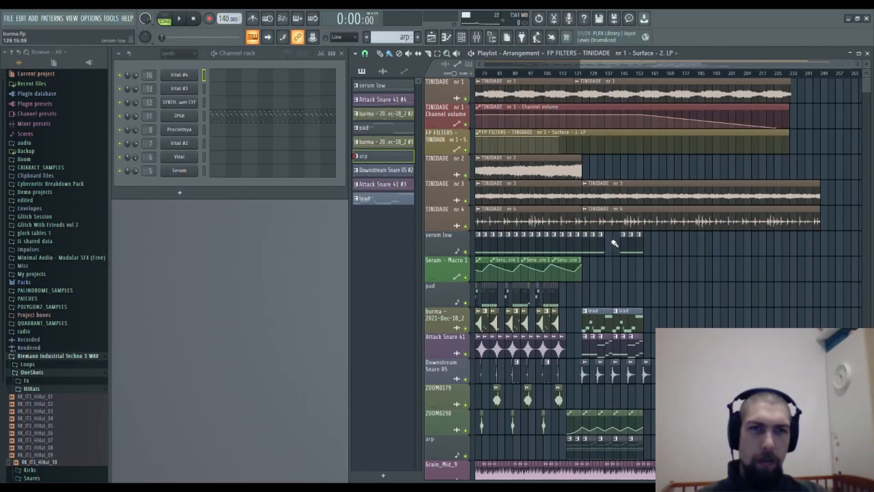
pyautogui.moveTo(644, 145); pyautogui.dragTo(650, 125)
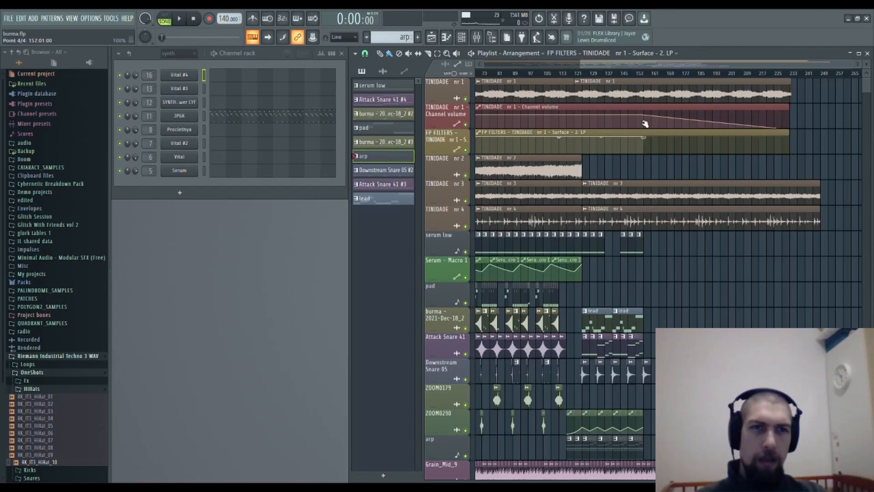
pyautogui.moveTo(777, 151); pyautogui.dragTo(779, 155)
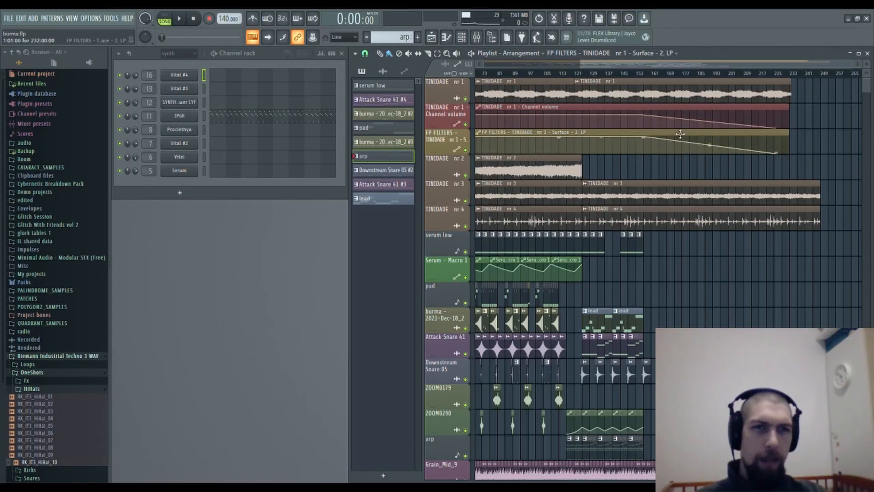
# Locate the muted BURMA clips on Tracks 19 to 21 in the playlist.
pyautogui.scroll(-2, 633, 81)
pyautogui.moveTo(777, 287); pyautogui.dragTo(856, 59)
pyautogui.moveTo(583, 410); pyautogui.dragTo(581, 325)
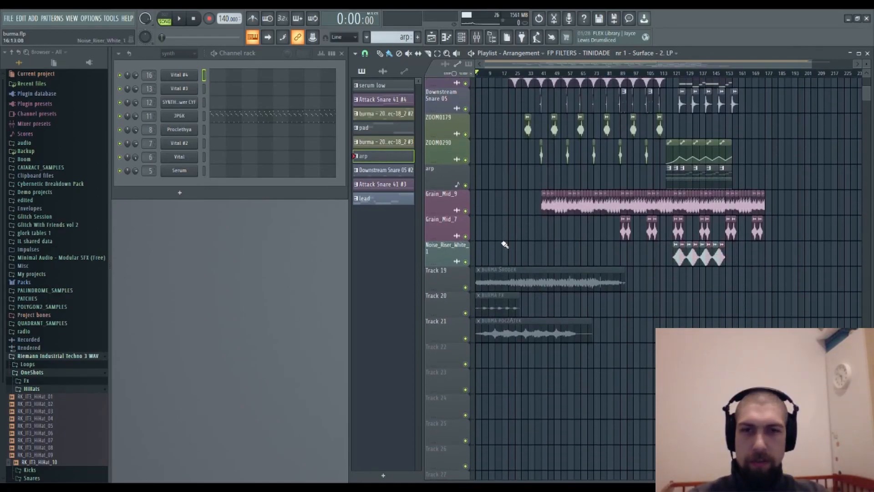
pyautogui.rightClick(505, 280)
pyautogui.rightClick(500, 304)
pyautogui.rightClick(498, 324)
pyautogui.hotkey('ctrl', 'z')
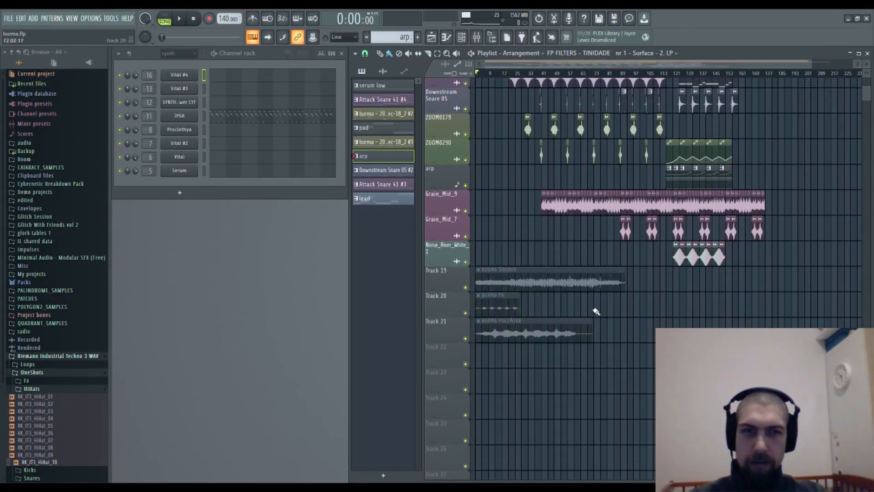
# Unmute the BURMA ŚRODEK, BURMA FX and BURMA POCZĄTEK clips, solo Track 19 and play it from the start.
pyautogui.moveTo(715, 319)
pyautogui.mouseDown()
pyautogui.moveTo(621, 288)
pyautogui.moveTo(486, 323)
pyautogui.mouseUp()
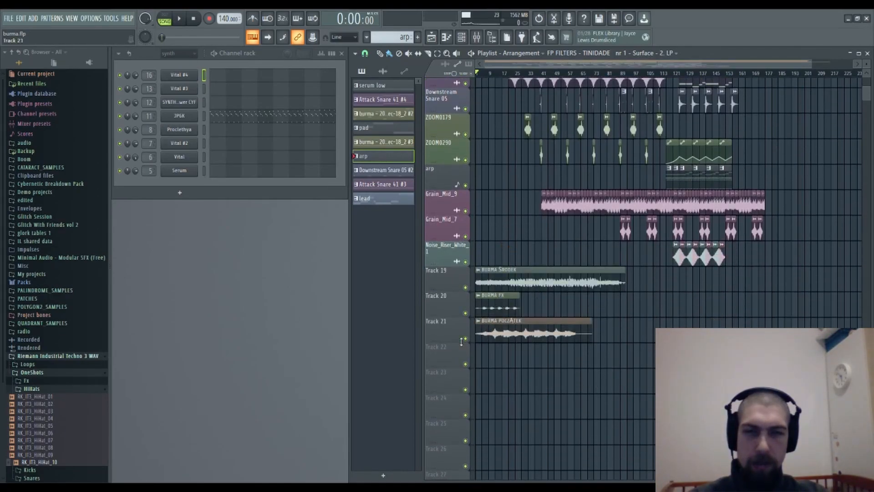
pyautogui.rightClick(466, 287)
pyautogui.click(164, 20)
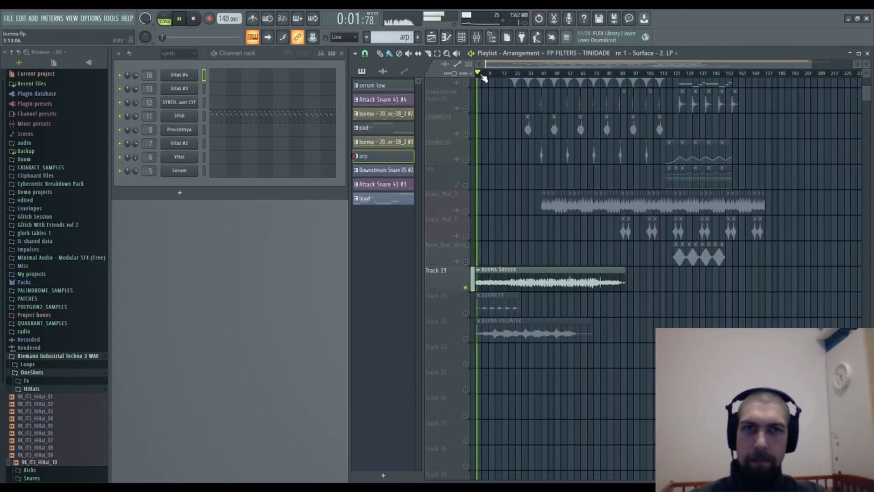
# Listen to the soloed BURMA ŚRODEK clip at successively later positions, from the opening through bar 23 up to bar 62.
pyautogui.scroll(3, 484, 78)
pyautogui.moveTo(651, 195); pyautogui.dragTo(685, 189)
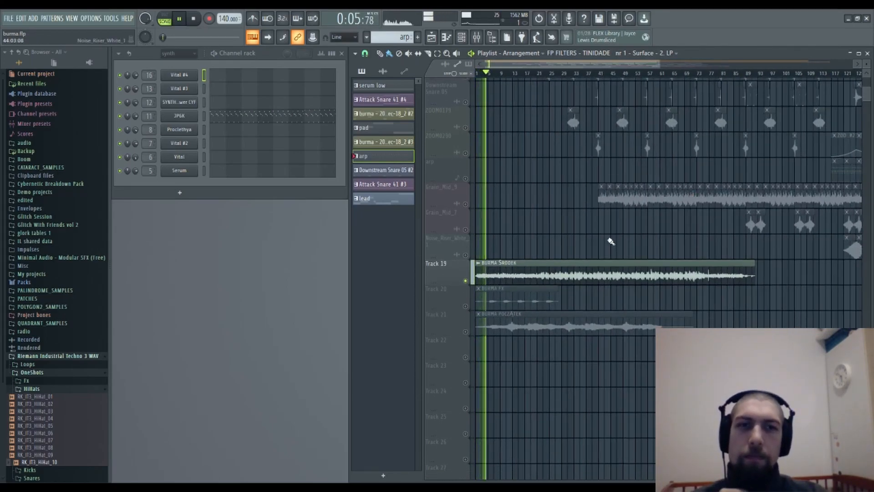
pyautogui.scroll(-1, 577, 232)
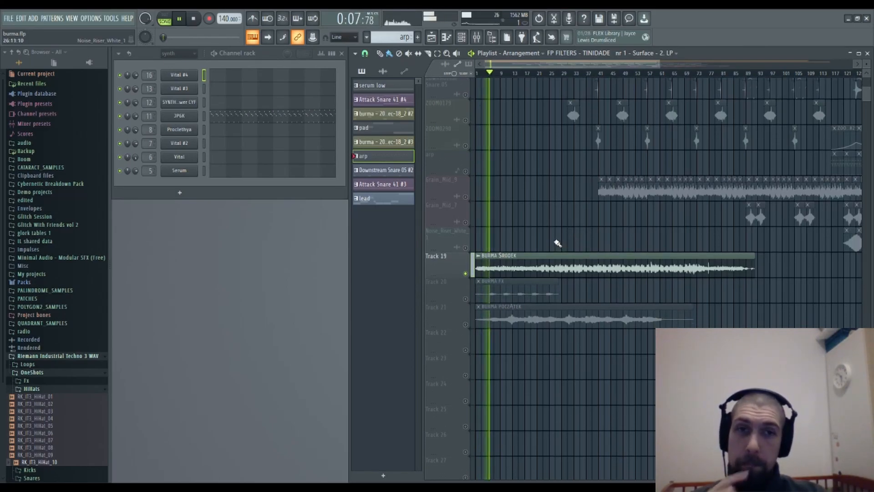
pyautogui.click(544, 74)
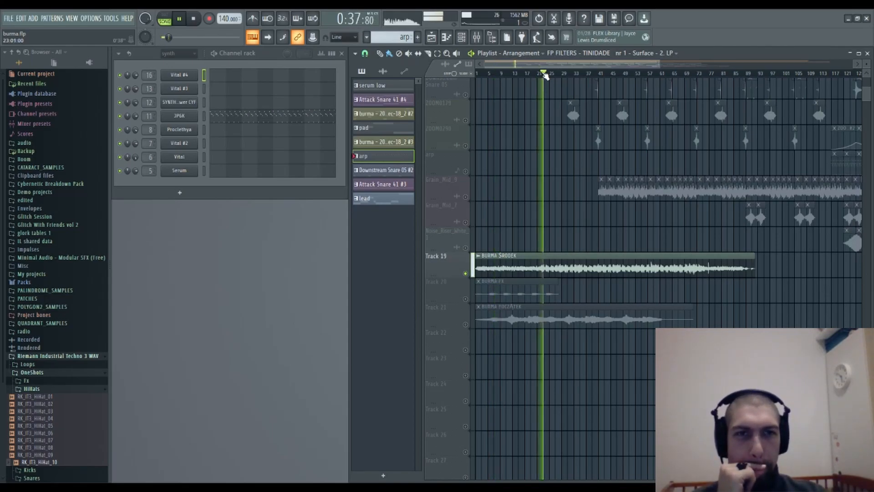
pyautogui.click(592, 75)
pyautogui.click(619, 75)
pyautogui.click(637, 75)
pyautogui.click(663, 75)
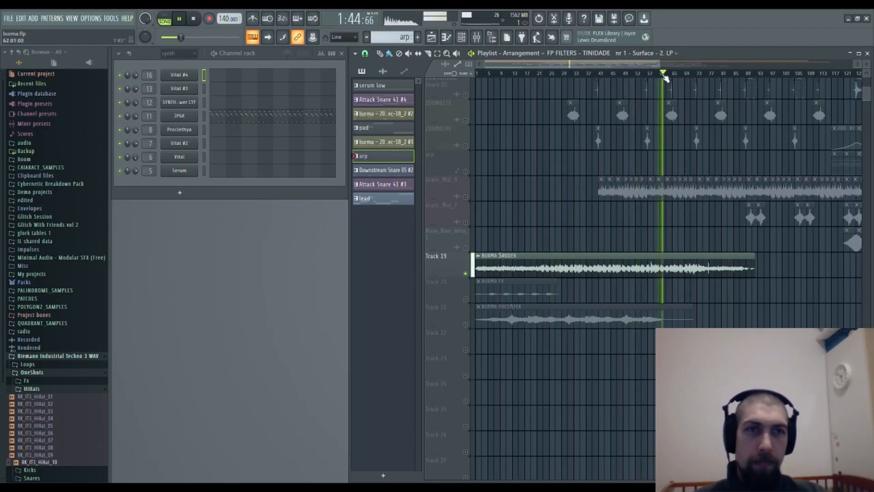
# Listen to the soloed BURMA ŚRODEK clip from about bar 66 and stop playback.
pyautogui.click(677, 75)
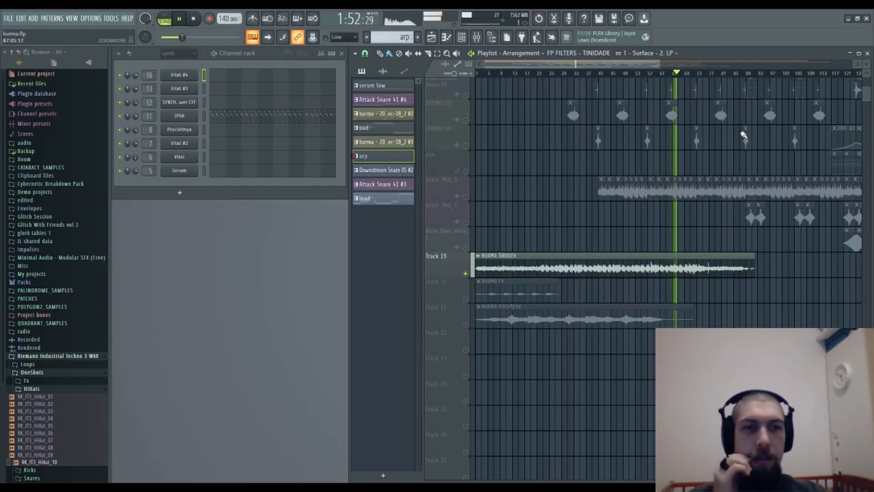
pyautogui.click(193, 19)
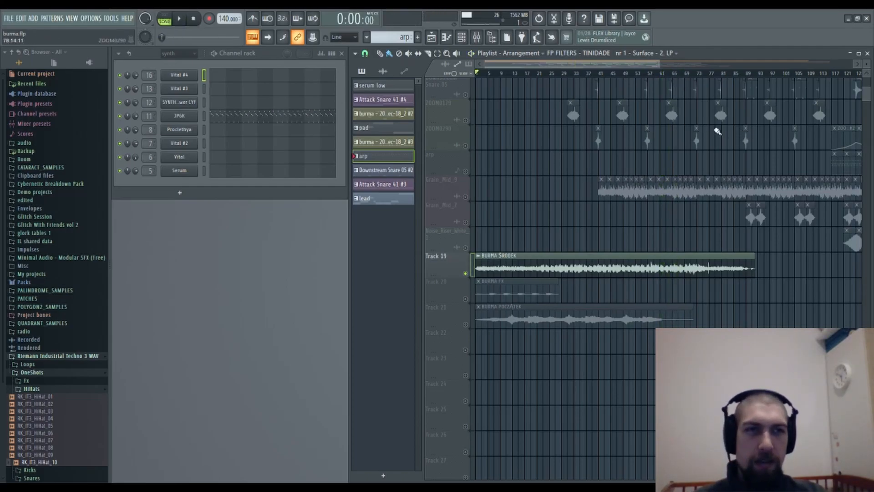
# Move the BURMA ŚRODEK clip along Track 19 so it starts at about bar 103.
pyautogui.scroll(-4, 715, 76)
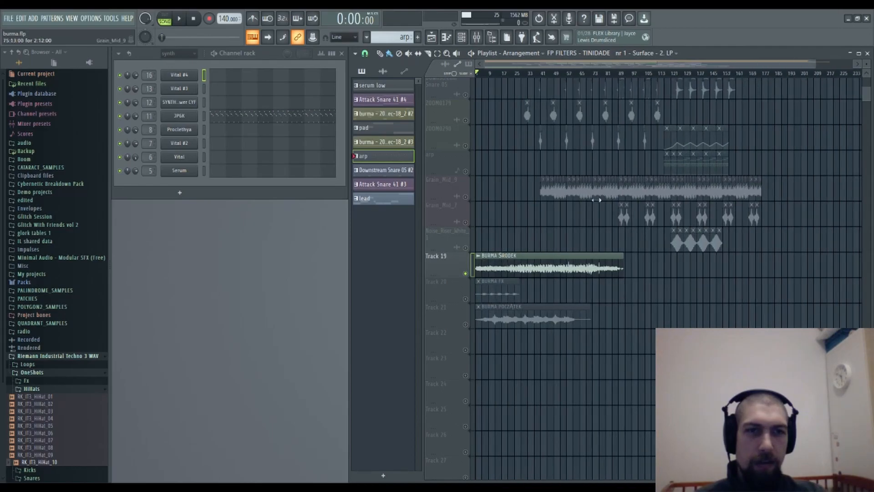
pyautogui.moveTo(543, 261); pyautogui.dragTo(699, 254)
pyautogui.scroll(6, 669, 76)
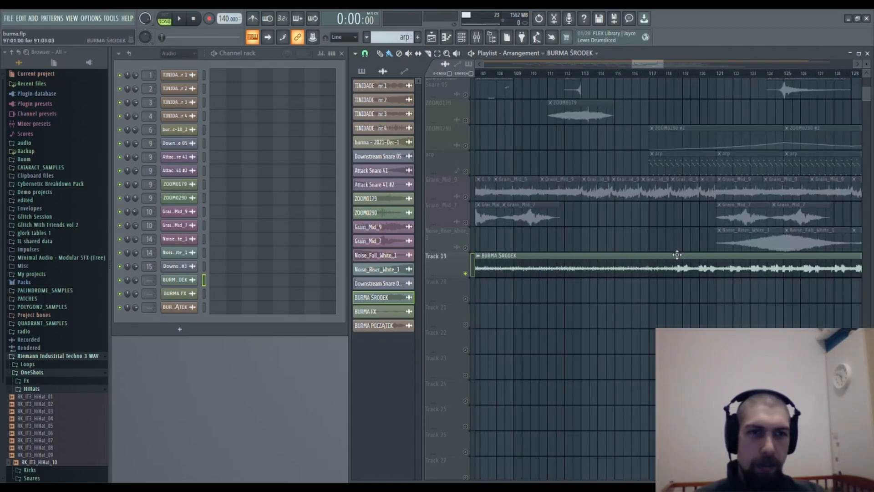
pyautogui.moveTo(714, 265); pyautogui.dragTo(789, 272)
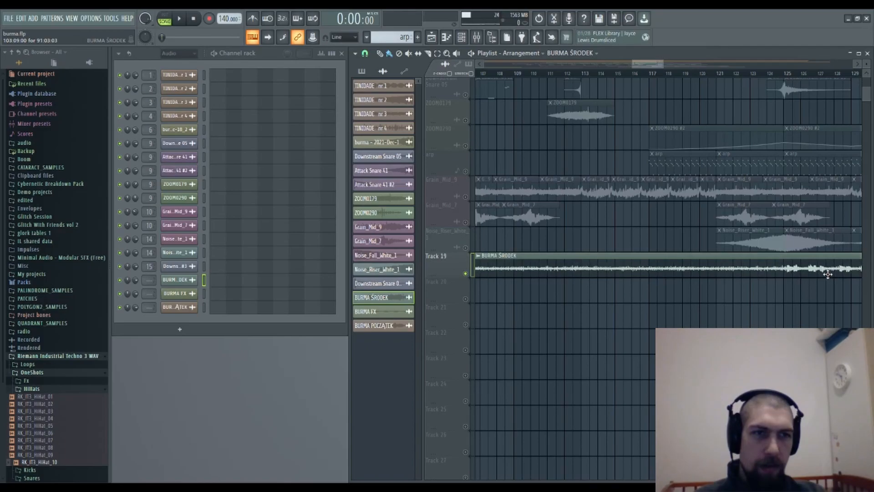
# Fine-tune the BURMA ŚRODEK clip's position so its louder section begins exactly at bar 125.
pyautogui.scroll(5, 800, 70)
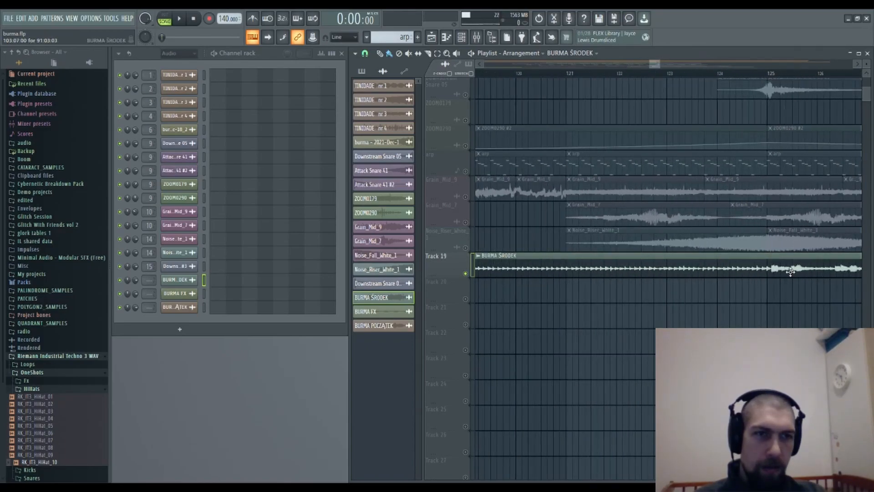
pyautogui.scroll(2, 776, 72)
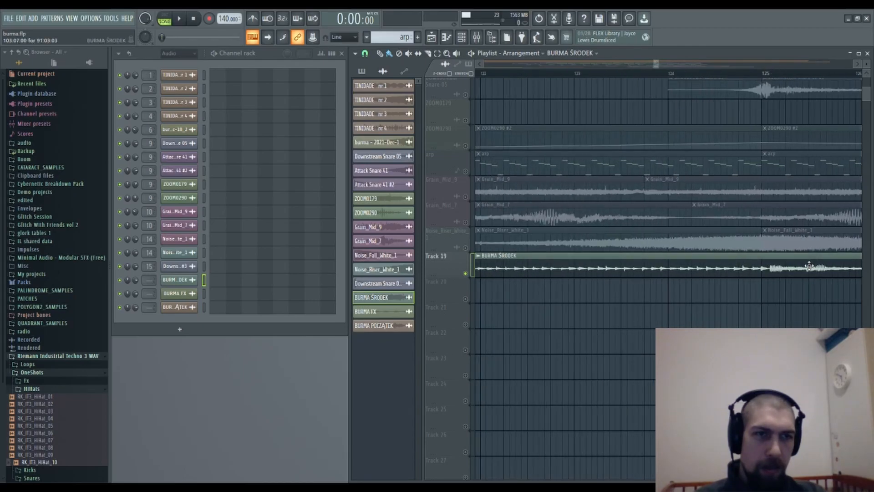
pyautogui.scroll(2, 771, 74)
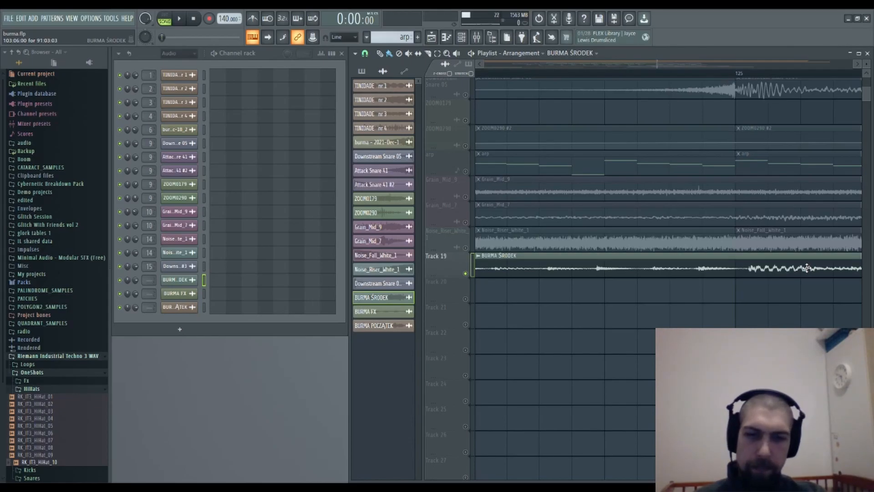
pyautogui.moveTo(806, 267); pyautogui.dragTo(794, 269)
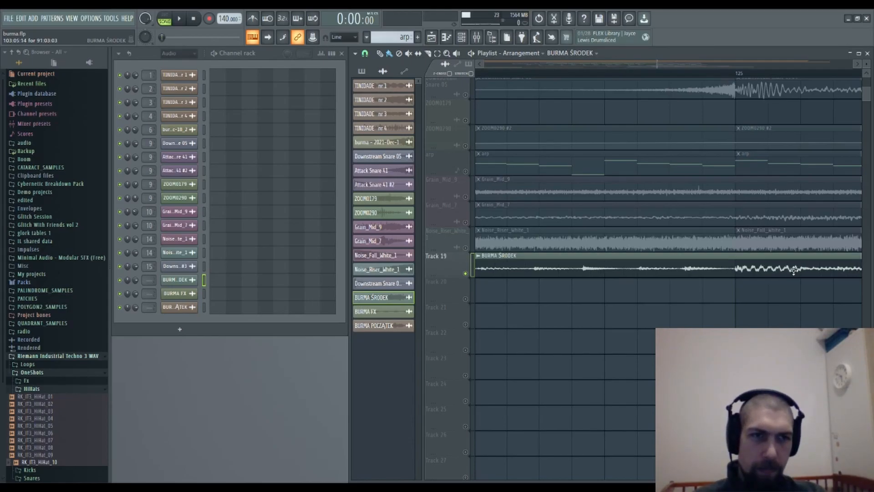
pyautogui.moveTo(794, 270); pyautogui.dragTo(794, 270)
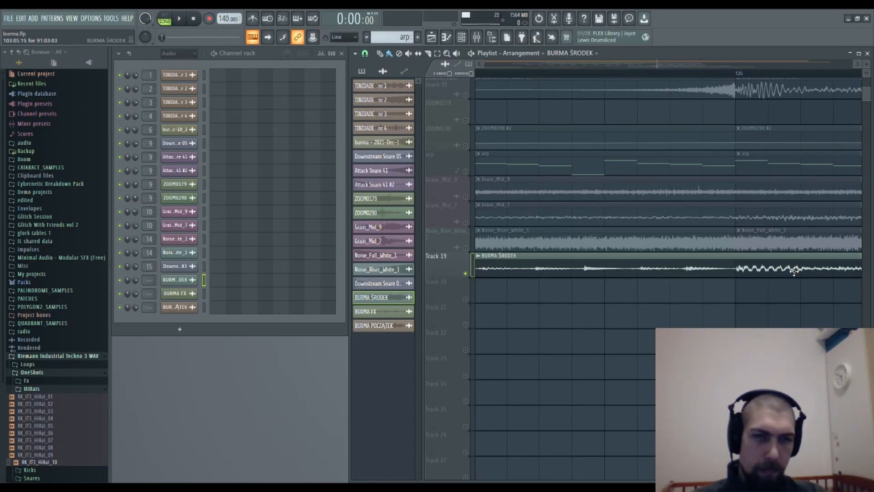
pyautogui.moveTo(752, 321); pyautogui.dragTo(525, 309)
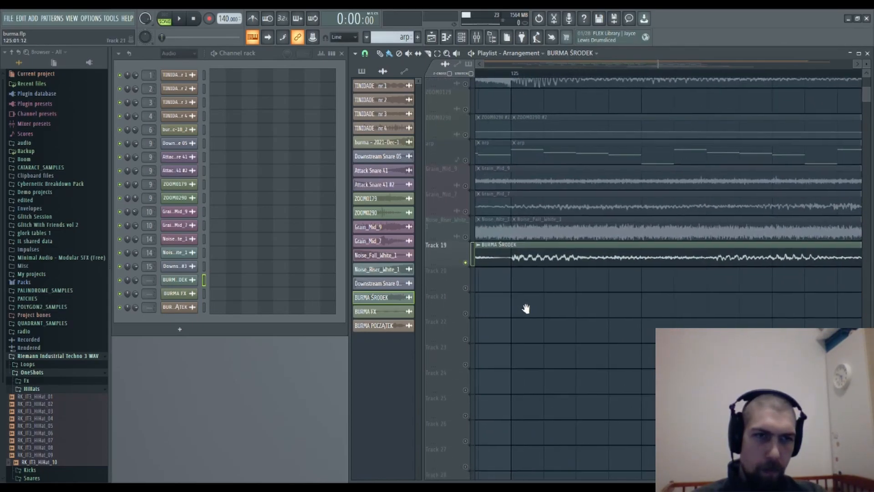
pyautogui.moveTo(713, 328); pyautogui.dragTo(730, 344)
pyautogui.scroll(-3, 729, 344)
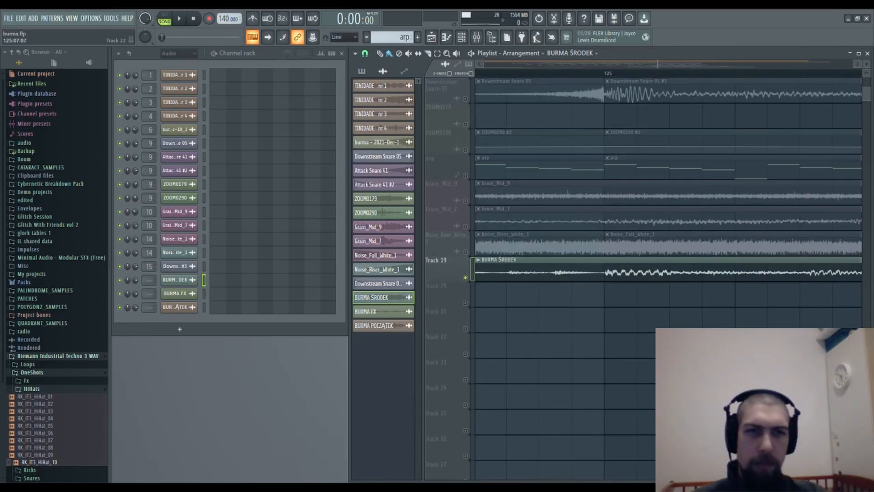
pyautogui.scroll(-3, 665, 79)
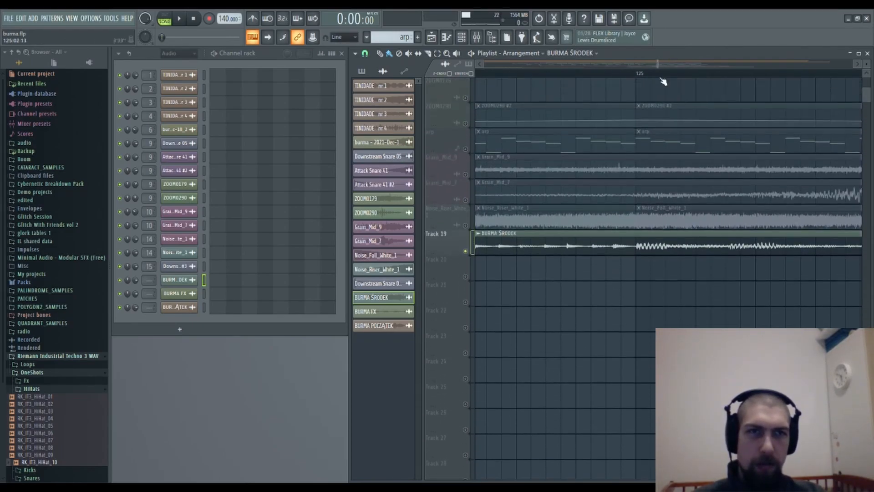
pyautogui.scroll(-3, 666, 75)
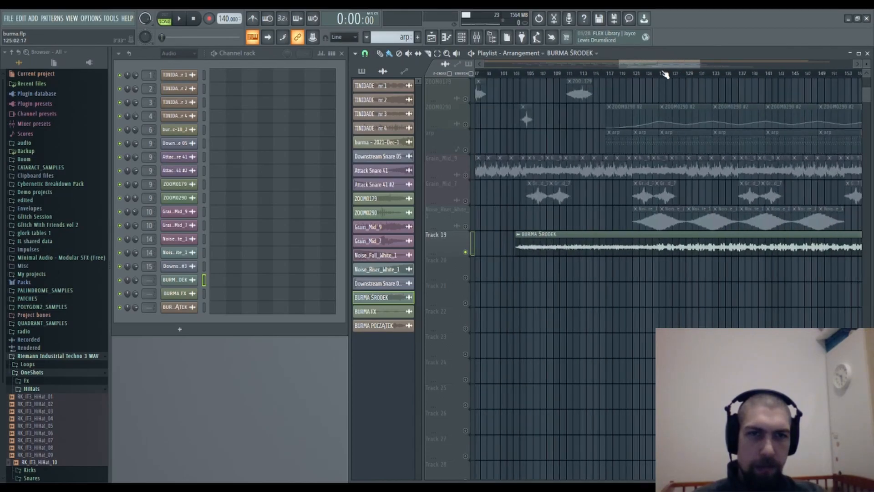
# Solo Track 20, listen to the BURMA FX clip at successively later positions from its opening, and stop playback.
pyautogui.scroll(-3, 665, 75)
pyautogui.moveTo(789, 155); pyautogui.dragTo(669, 313)
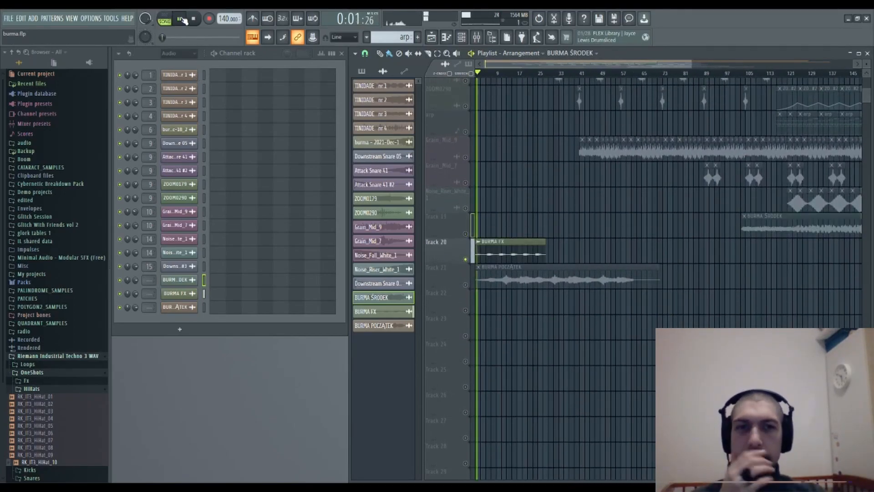
pyautogui.scroll(6, 496, 82)
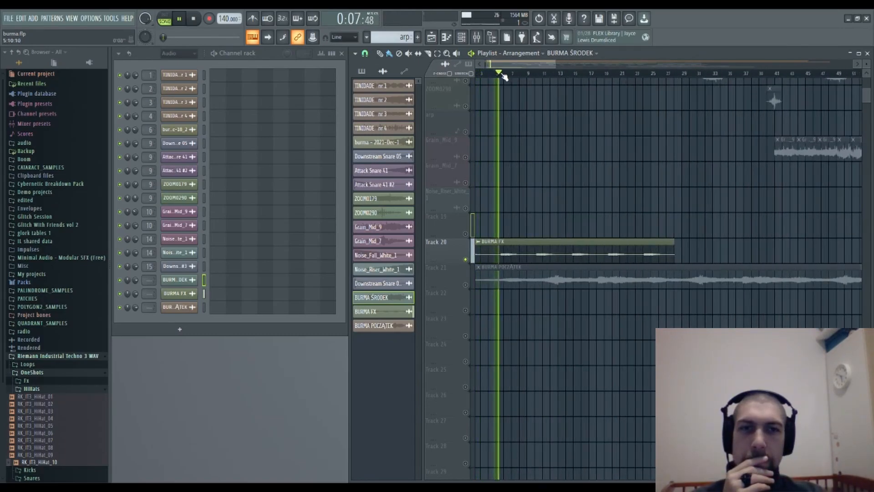
pyautogui.click(537, 74)
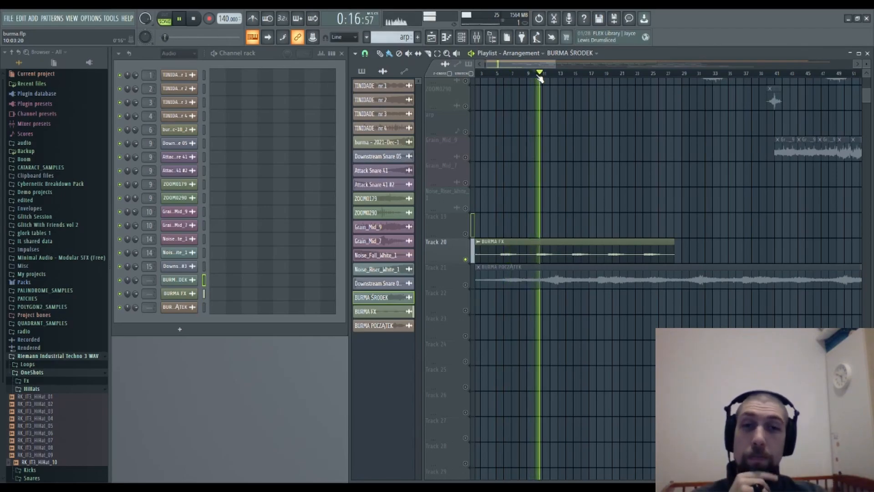
pyautogui.click(579, 74)
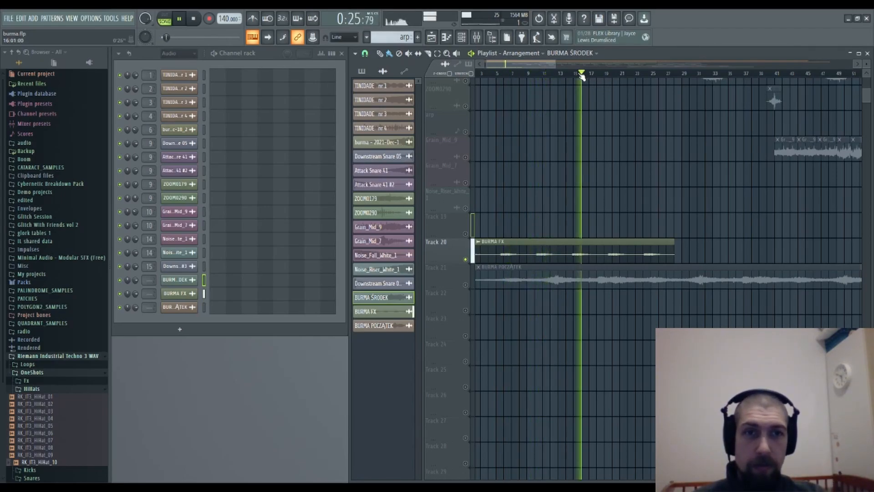
pyautogui.click(573, 74)
pyautogui.click(603, 74)
pyautogui.click(652, 74)
pyautogui.click(201, 20)
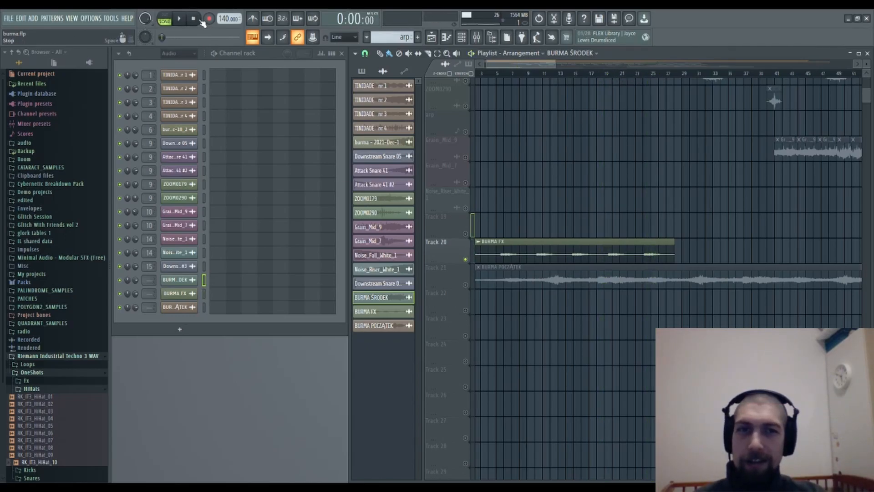
# Solo Track 21, play the BURMA POCZĄTEK clip from the start against the overview of the other tracks, and stop playback.
pyautogui.rightClick(465, 286)
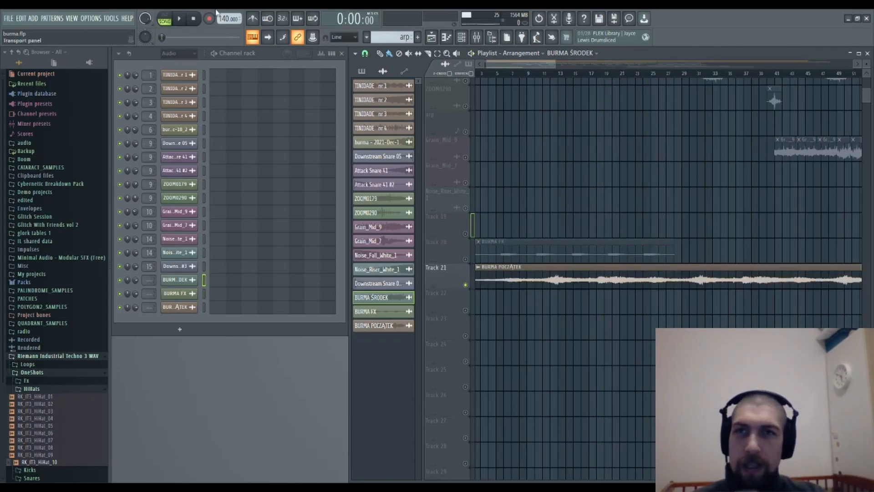
pyautogui.scroll(3, 572, 166)
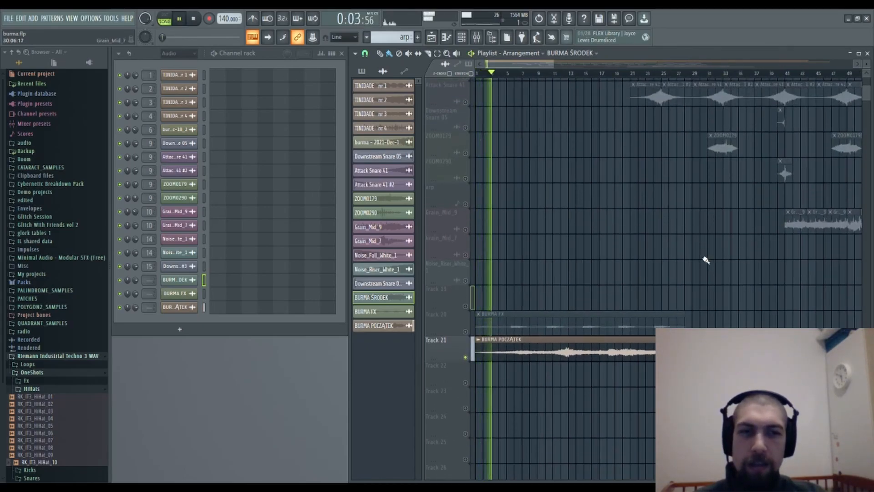
pyautogui.scroll(-2, 574, 245)
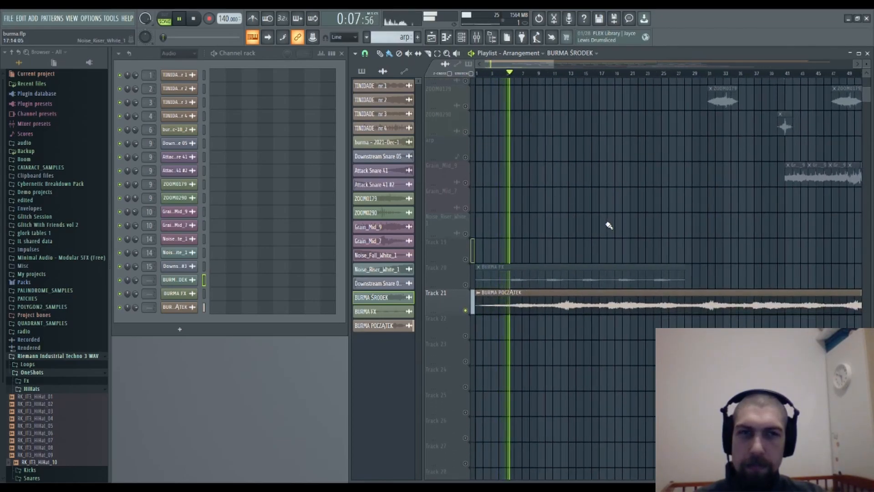
pyautogui.scroll(12, 607, 227)
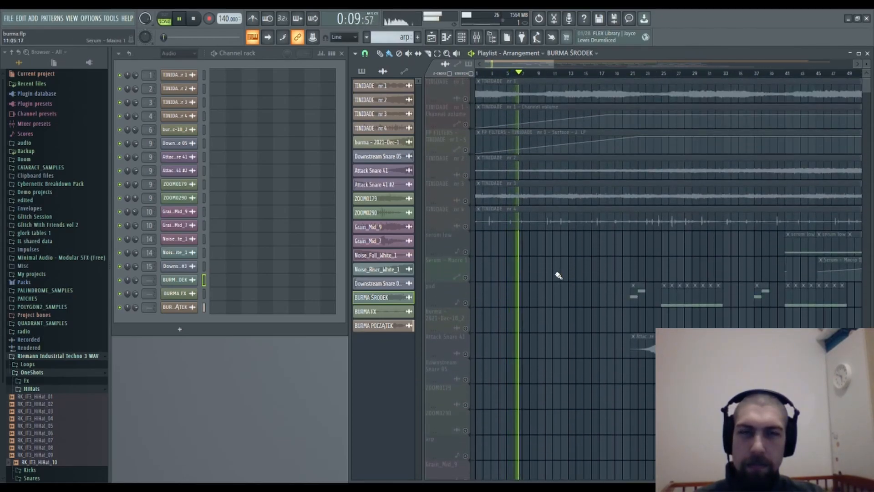
pyautogui.scroll(-10, 589, 260)
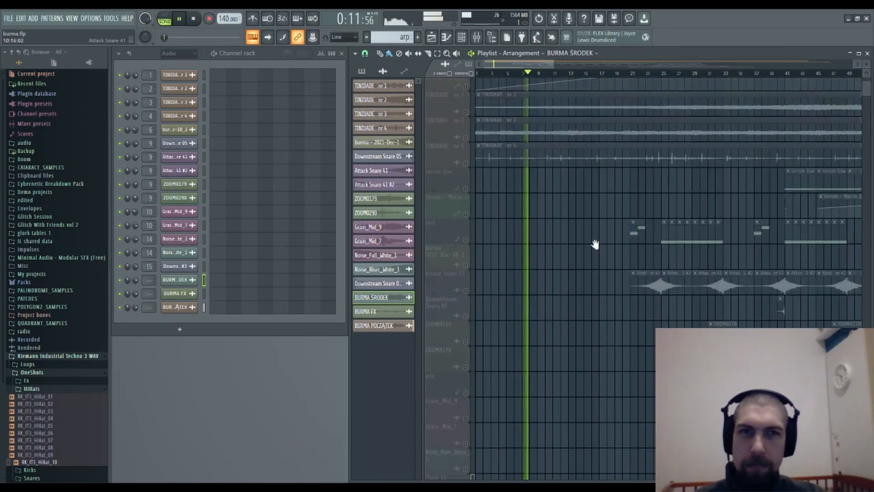
pyautogui.scroll(-1, 591, 217)
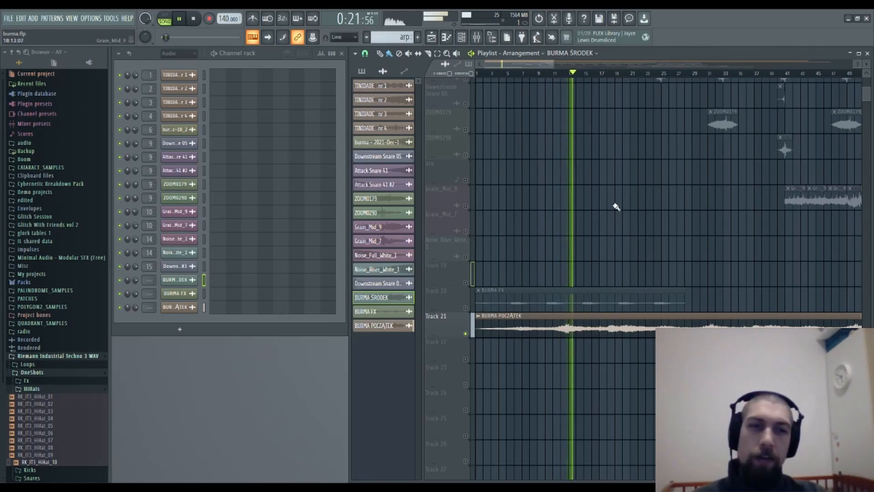
pyautogui.scroll(-5, 605, 81)
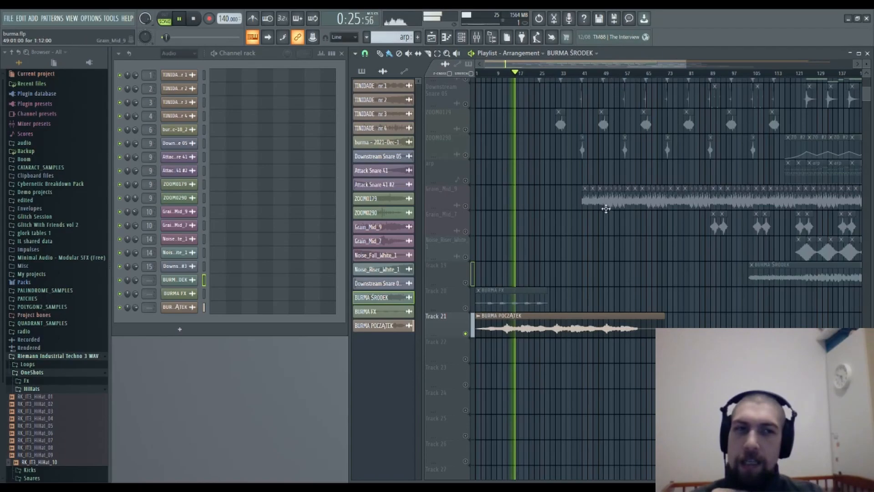
pyautogui.click(200, 20)
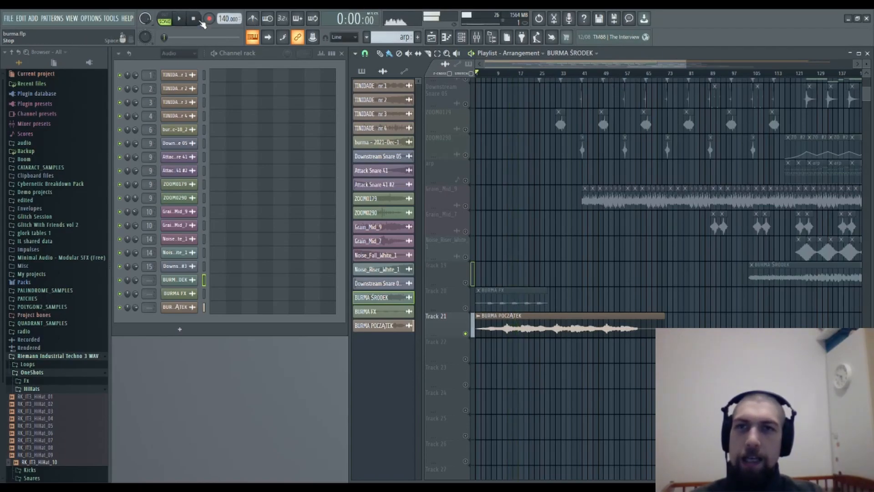
# Unsolo Track 21 and move the BURMA FX clip down to Track 24 at about bar 120.
pyautogui.scroll(-3, 533, 71)
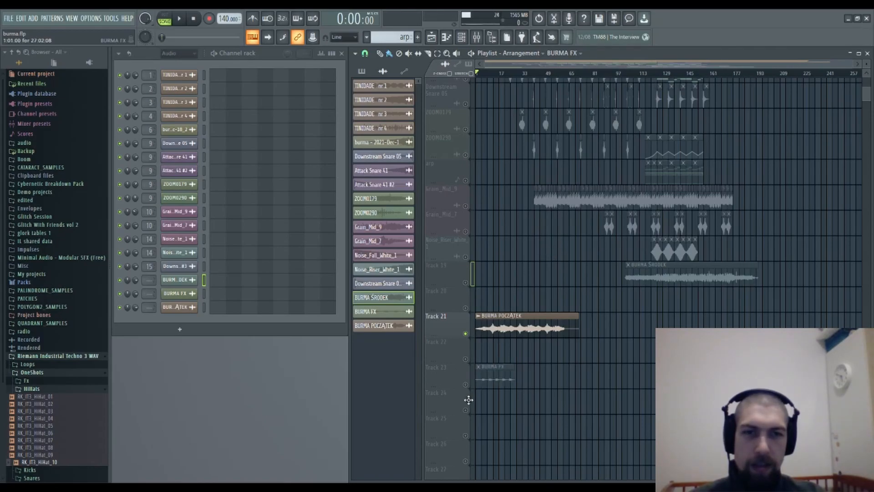
pyautogui.rightClick(465, 334)
pyautogui.rightClick(465, 334)
pyautogui.rightClick(465, 334)
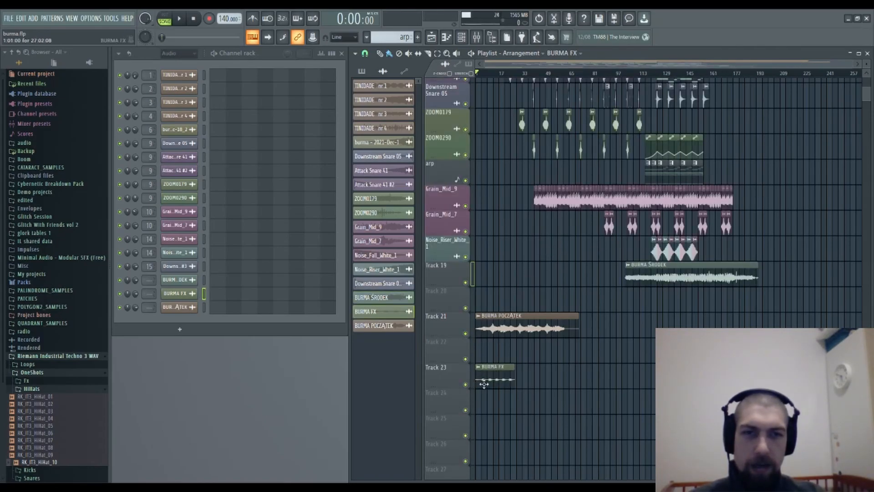
pyautogui.moveTo(505, 384); pyautogui.dragTo(665, 410)
# Select the arrangement's clips except BURMA POCZĄTEK and shift them together so the TINIDADE clips start at bar 17.
pyautogui.scroll(2, 632, 432)
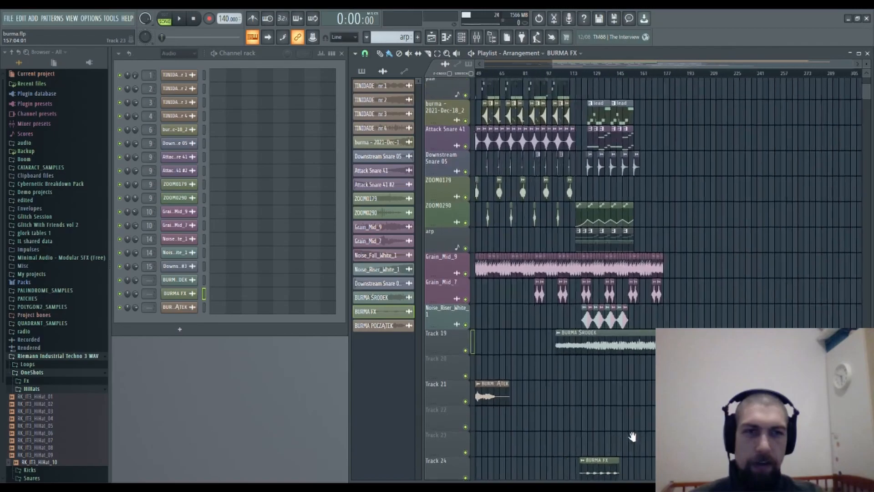
pyautogui.scroll(2, 767, 267)
pyautogui.moveTo(754, 403); pyautogui.dragTo(139, 27)
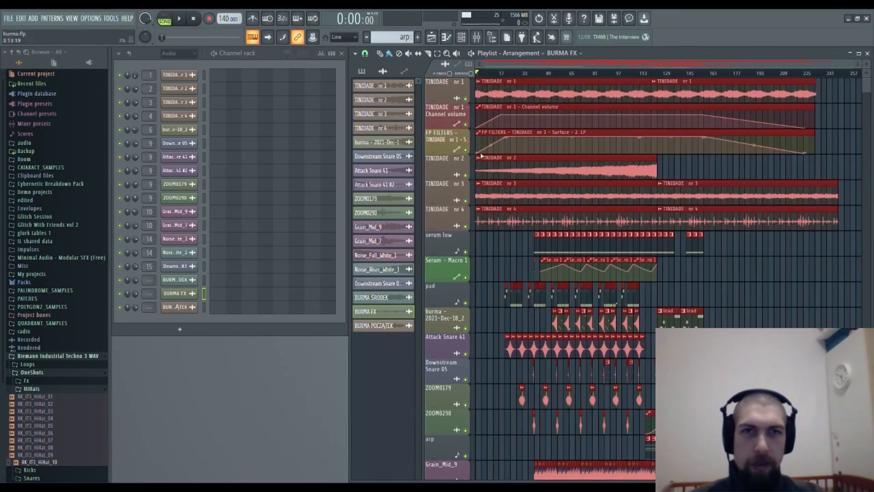
pyautogui.moveTo(487, 91); pyautogui.dragTo(504, 89)
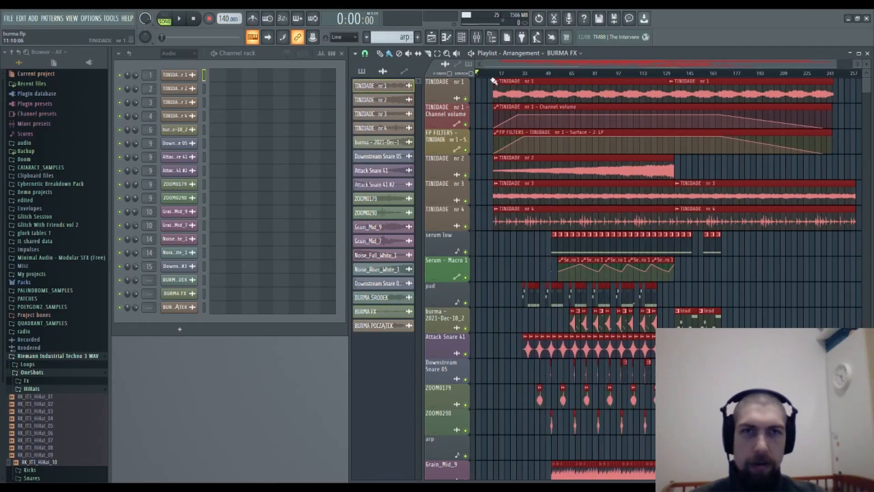
pyautogui.scroll(5, 495, 82)
pyautogui.hscroll(-5, 495, 282)
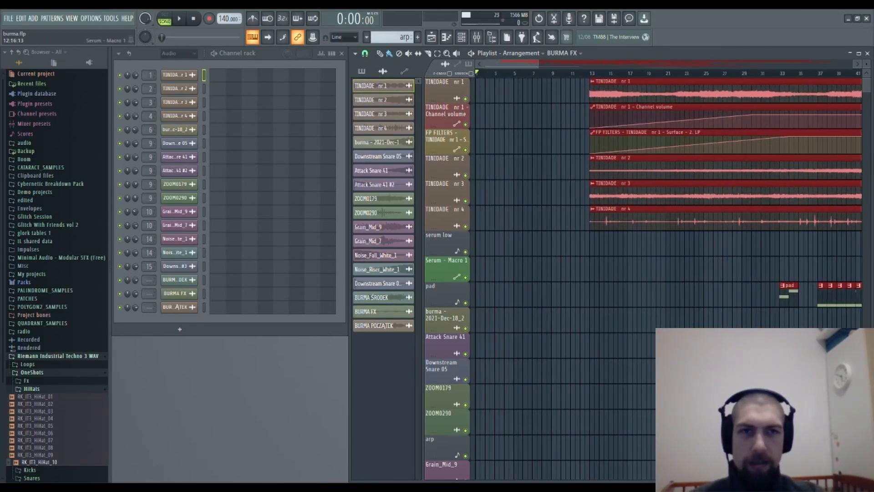
pyautogui.moveTo(617, 93); pyautogui.dragTo(654, 90)
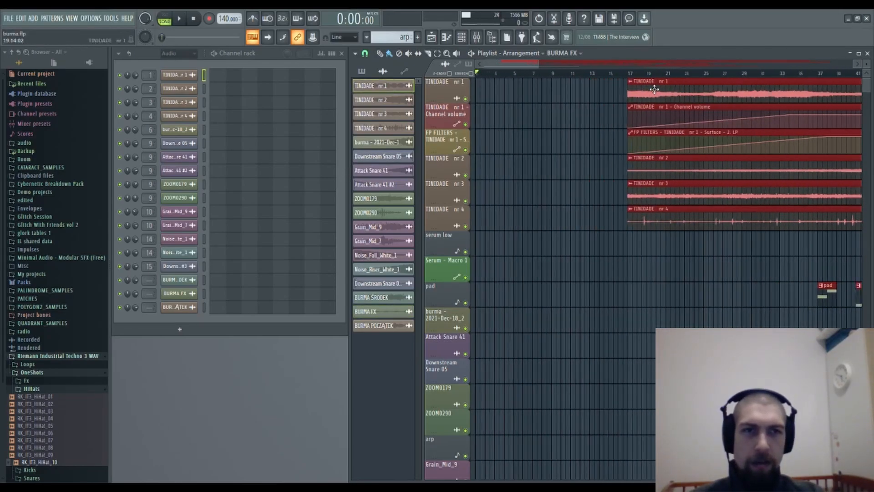
pyautogui.scroll(-5, 660, 273)
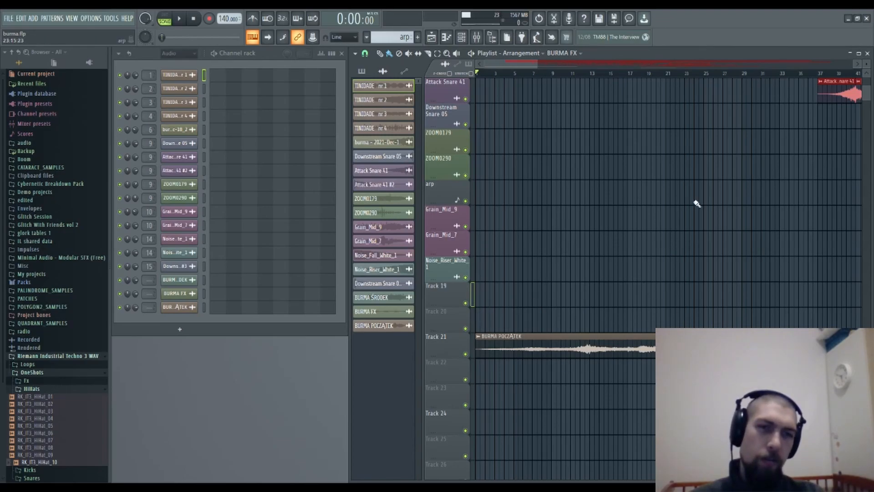
# Play the arrangement's opening briefly, stop playback, and route the BURMA POCZĄTEK audio clip to mixer track 17.
pyautogui.scroll(3, 683, 214)
pyautogui.scroll(-4, 695, 200)
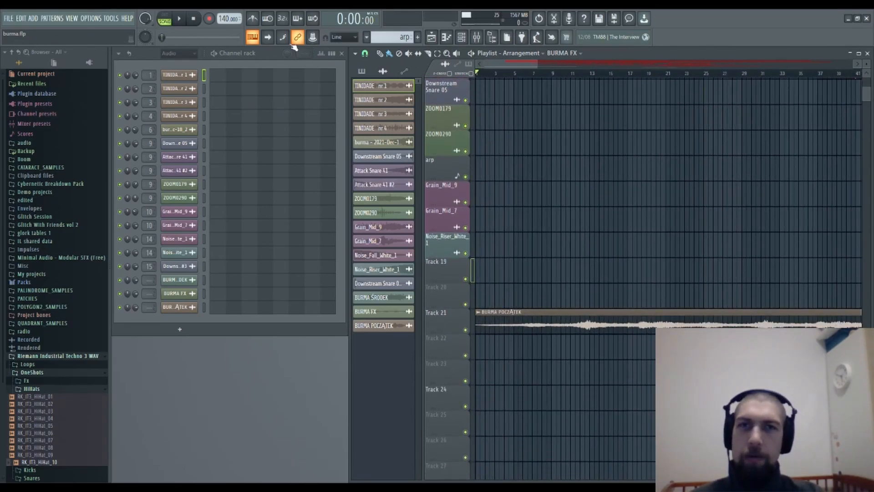
pyautogui.click(180, 19)
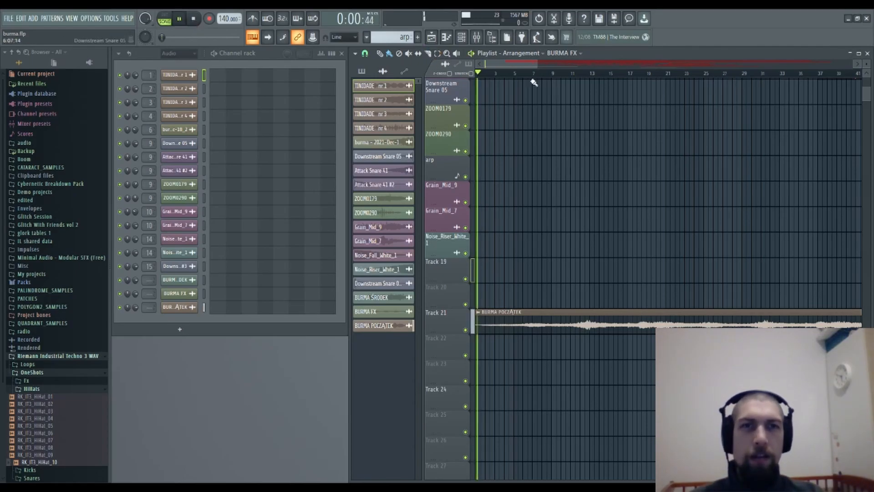
pyautogui.scroll(-5, 547, 81)
pyautogui.doubleClick(490, 310)
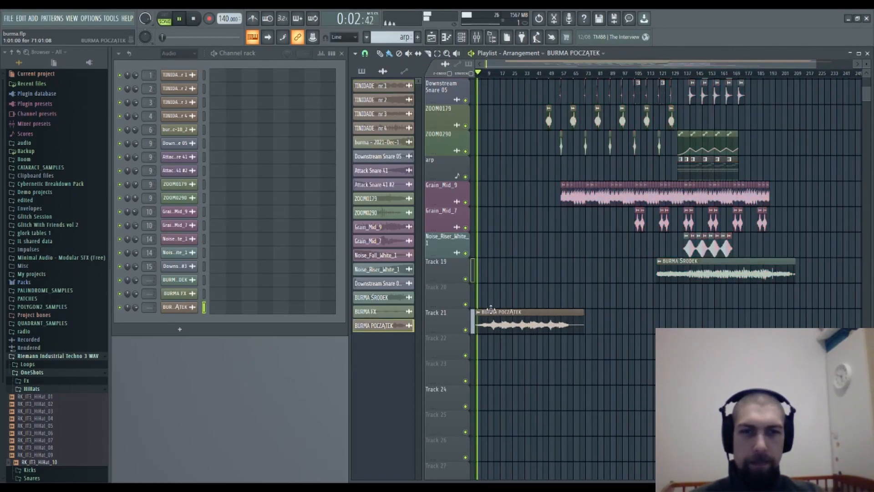
pyautogui.press('space')
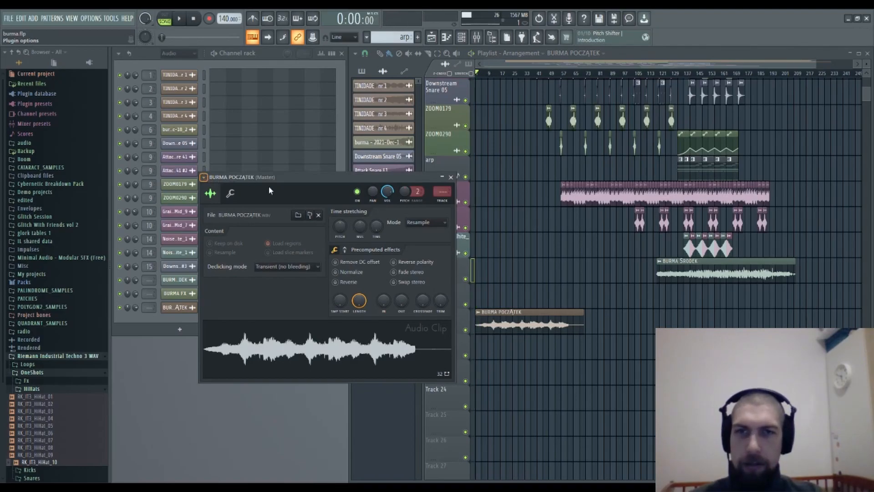
pyautogui.hotkey('ctrl', 'l')
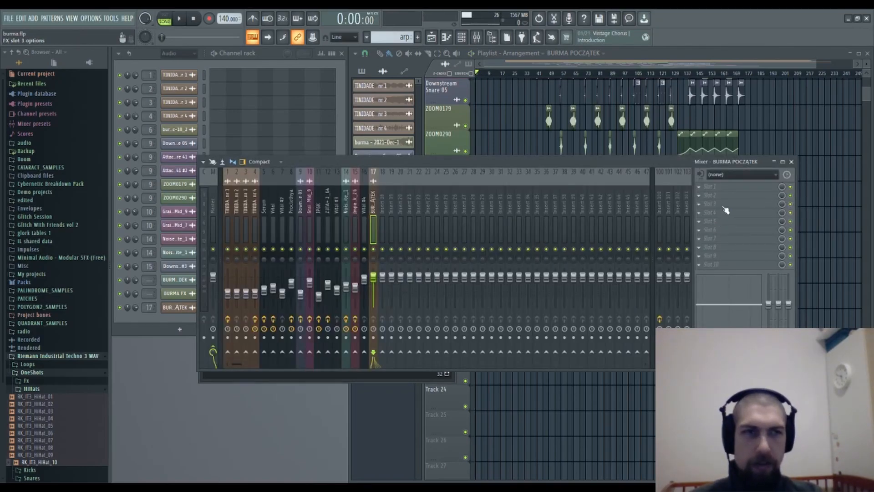
pyautogui.click(791, 162)
# Open the BURMA ŚRODEK clip's channel settings and route it to mixer track 18.
pyautogui.doubleClick(675, 272)
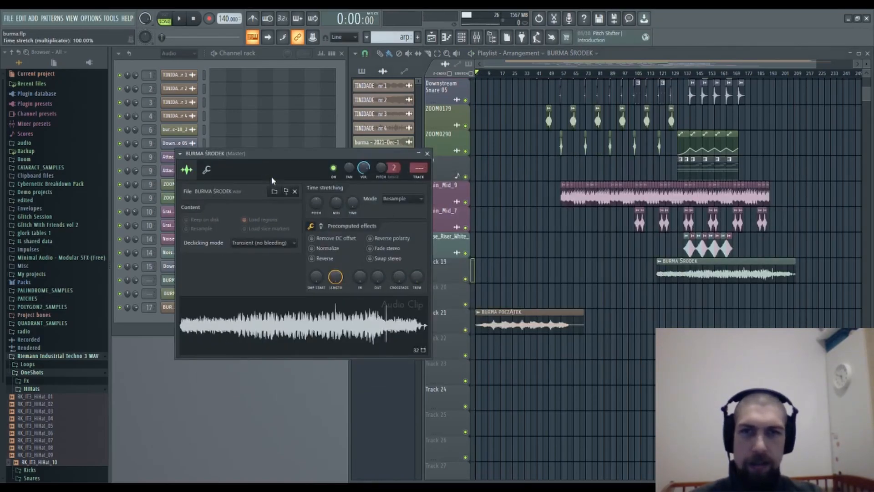
pyautogui.hotkey('ctrl', 'l')
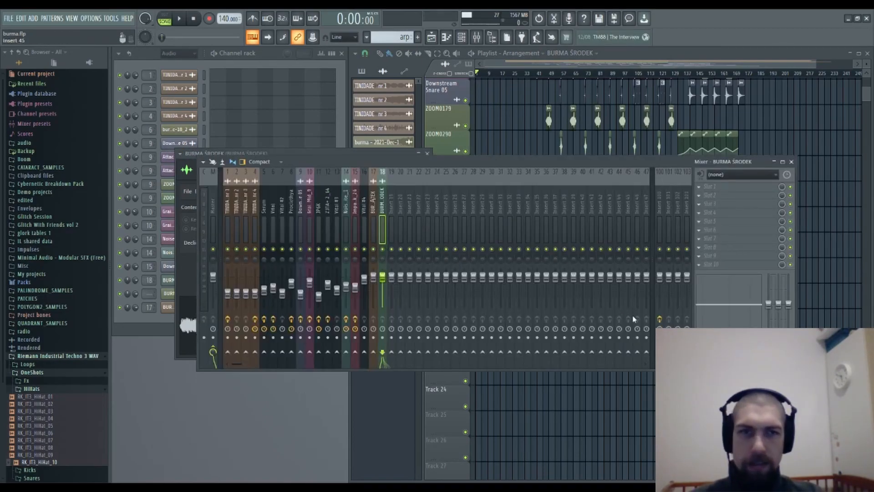
pyautogui.click(792, 162)
# Route the BURMA FX audio clip to mixer track 19 and close its channel settings.
pyautogui.doubleClick(677, 366)
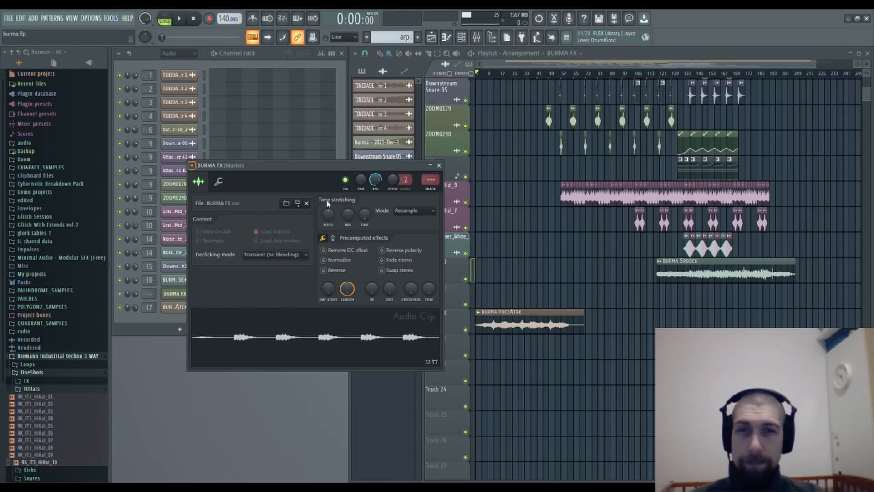
pyautogui.hotkey('ctrl', 'l')
pyautogui.click(791, 162)
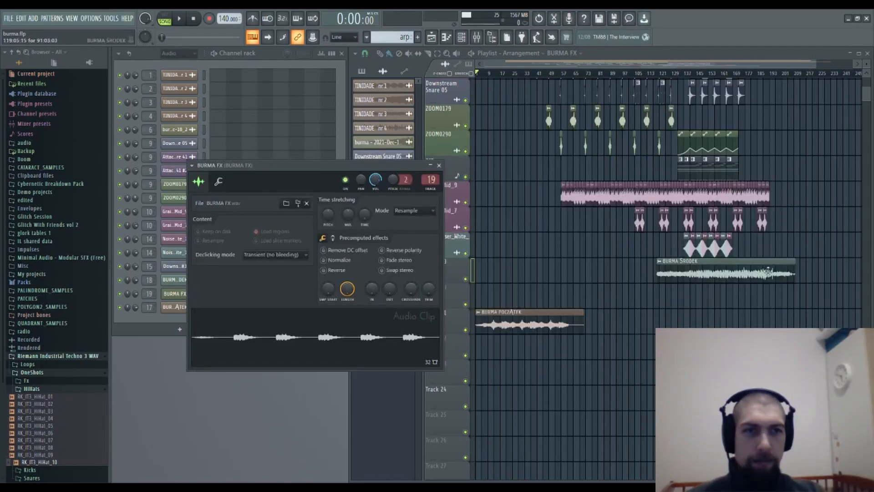
pyautogui.click(439, 165)
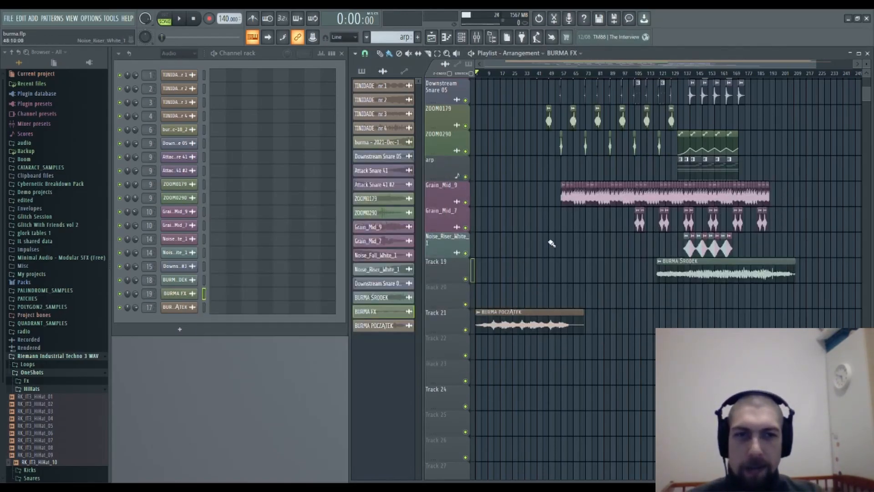
# Play the arrangement from the start and examine how the other tracks line up with the BURMA POCZĄTEK clip.
pyautogui.scroll(8, 548, 244)
pyautogui.scroll(2, 506, 305)
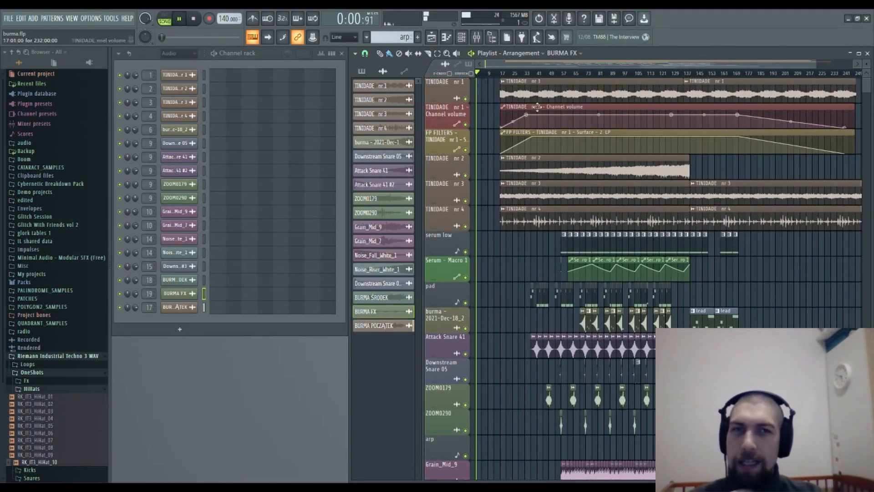
pyautogui.scroll(-1, 486, 81)
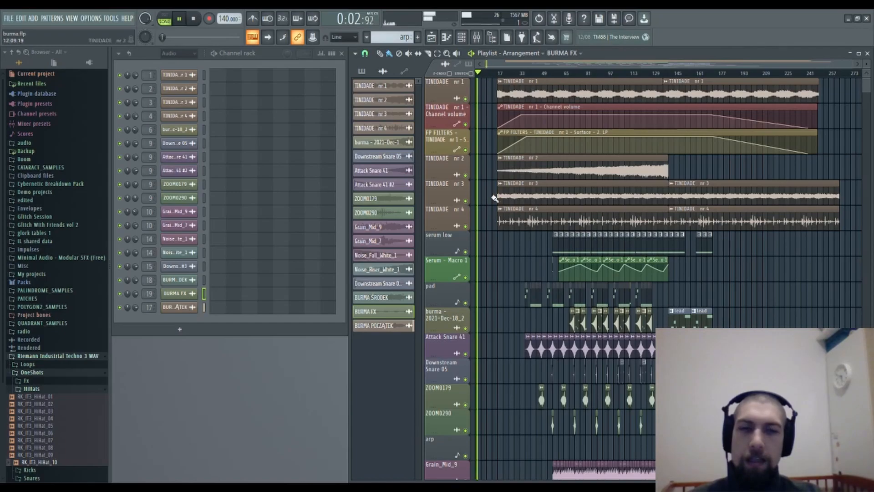
pyautogui.scroll(-5, 494, 198)
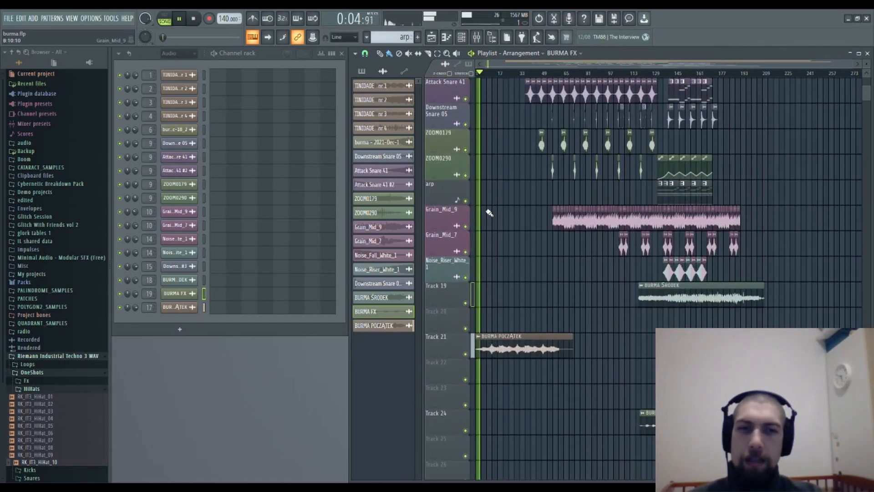
pyautogui.scroll(1, 481, 78)
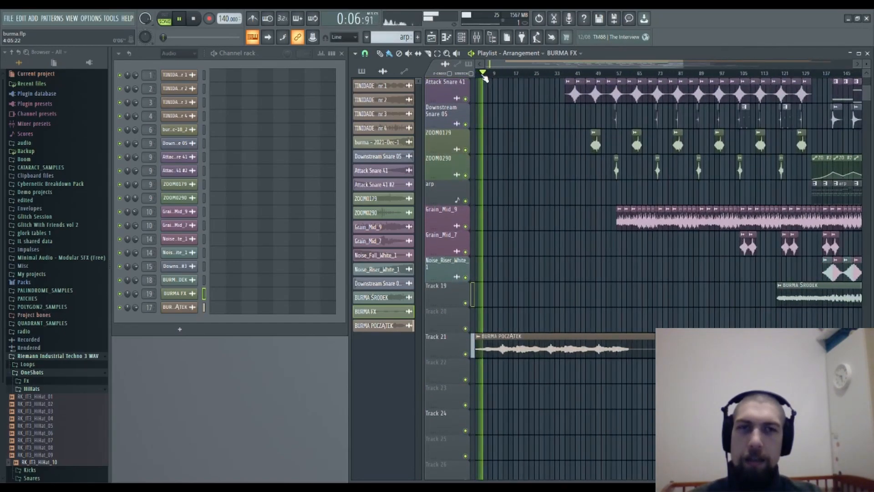
pyautogui.scroll(2, 557, 295)
pyautogui.scroll(4, 559, 328)
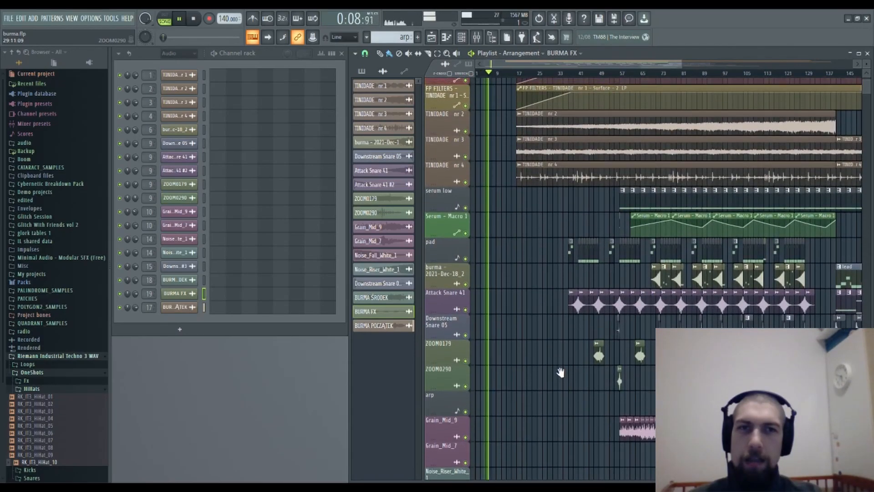
pyautogui.scroll(-6, 564, 375)
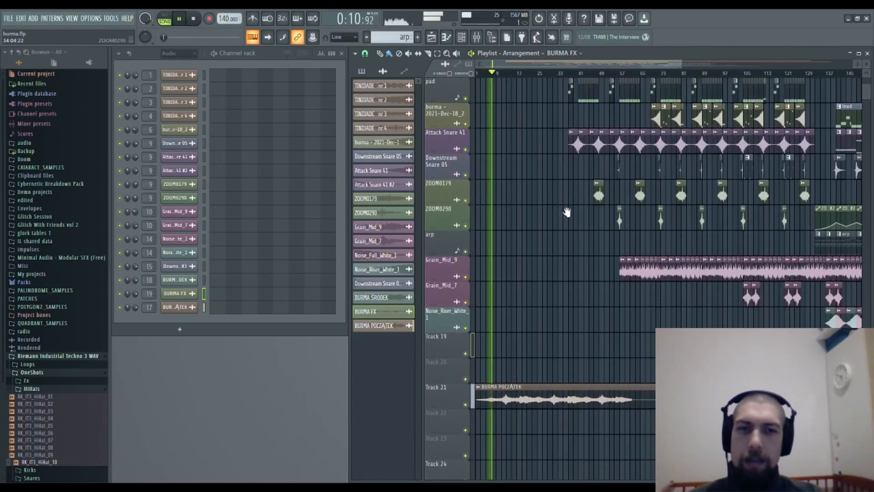
pyautogui.scroll(-1, 532, 219)
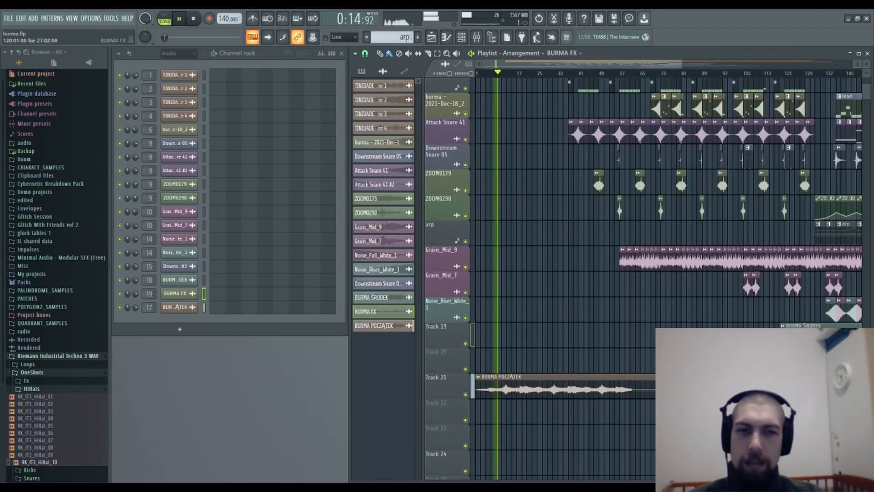
# Place a BURMA FX clip on Track 22 at about bar 12, listen to it within the intro, and stop playback.
pyautogui.click(520, 414)
pyautogui.moveTo(519, 413); pyautogui.dragTo(523, 413)
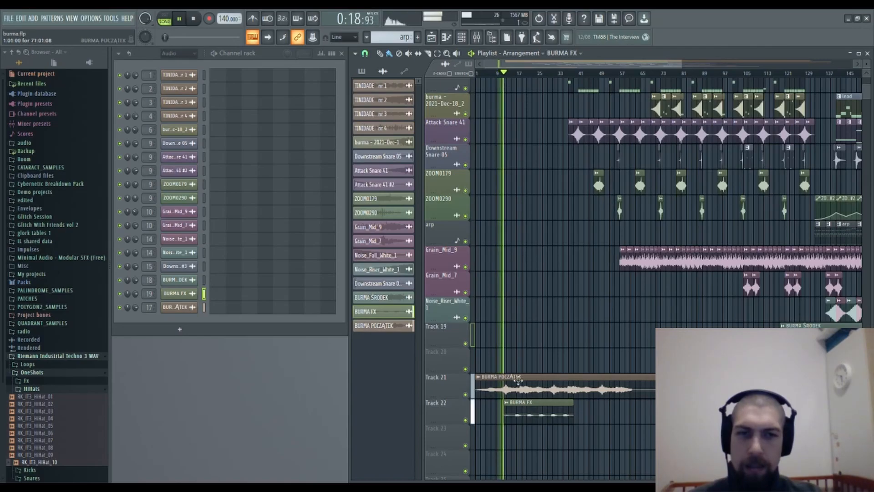
pyautogui.scroll(4, 505, 77)
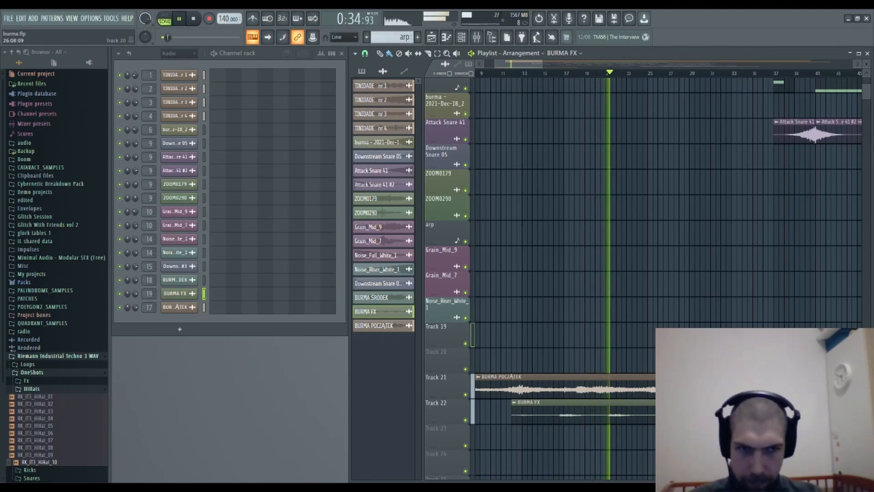
pyautogui.scroll(3, 655, 280)
pyautogui.scroll(4, 642, 263)
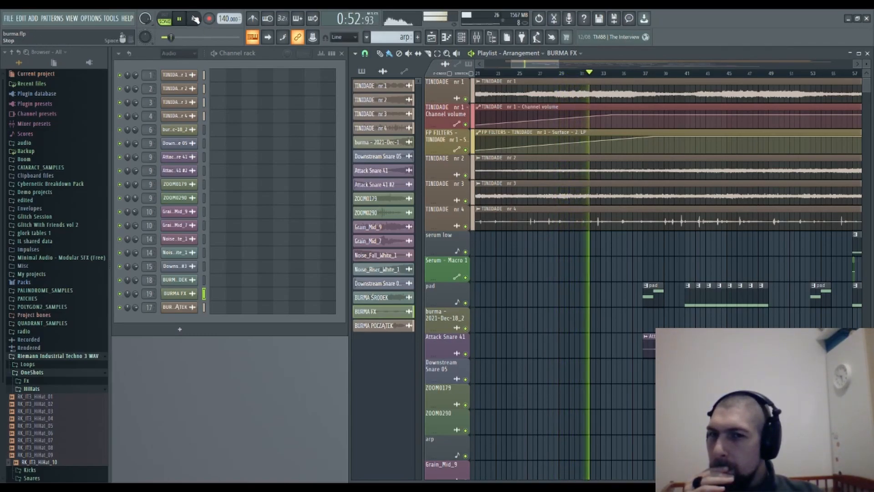
pyautogui.click(195, 18)
# Insert Fruity parametric EQ 2 into the first effect slot of BURMA POCZĄTEK's mixer track.
pyautogui.scroll(-10, 615, 201)
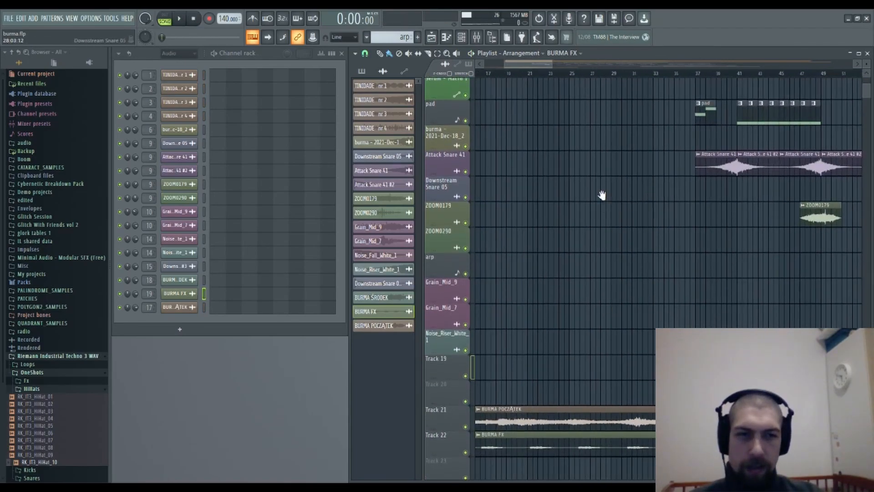
pyautogui.scroll(2, 679, 236)
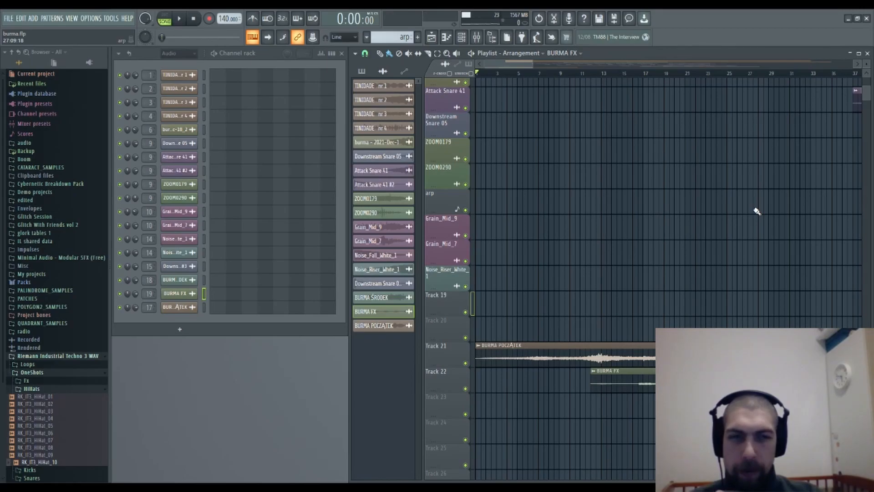
pyautogui.scroll(10, 621, 283)
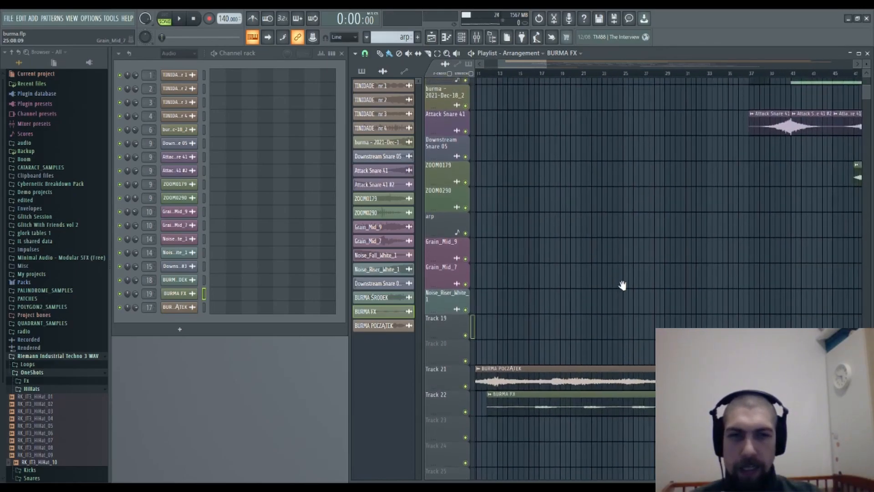
pyautogui.hscroll(5, 654, 296)
pyautogui.scroll(-10, 605, 319)
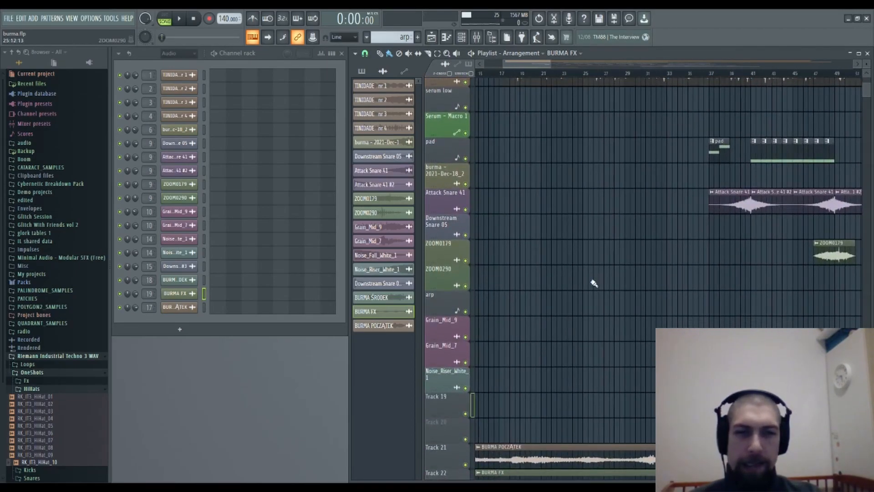
pyautogui.hscroll(-5, 646, 205)
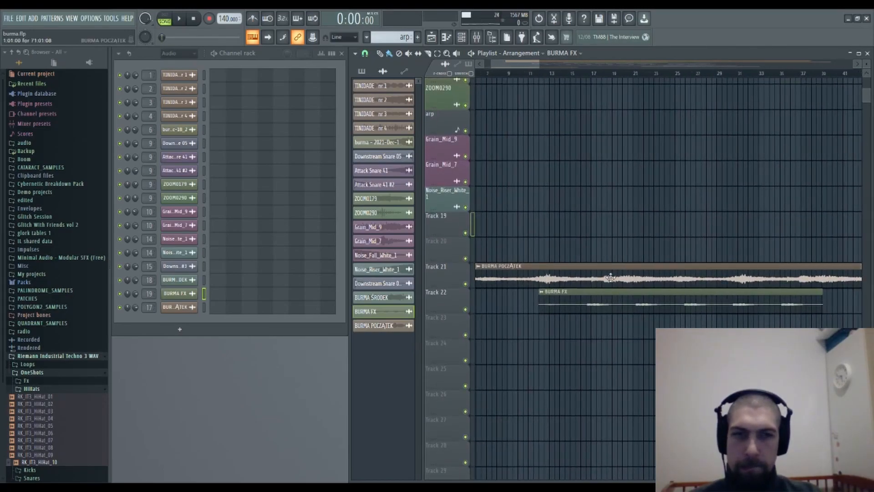
pyautogui.doubleClick(610, 277)
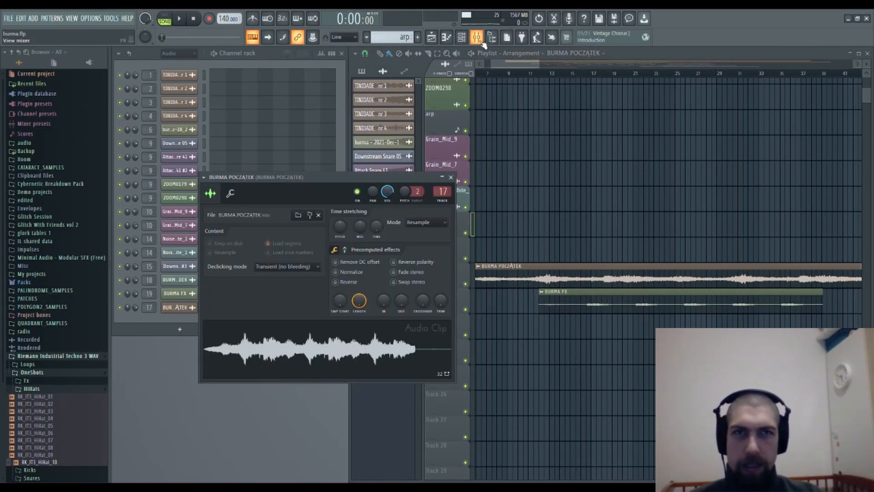
pyautogui.click(485, 43)
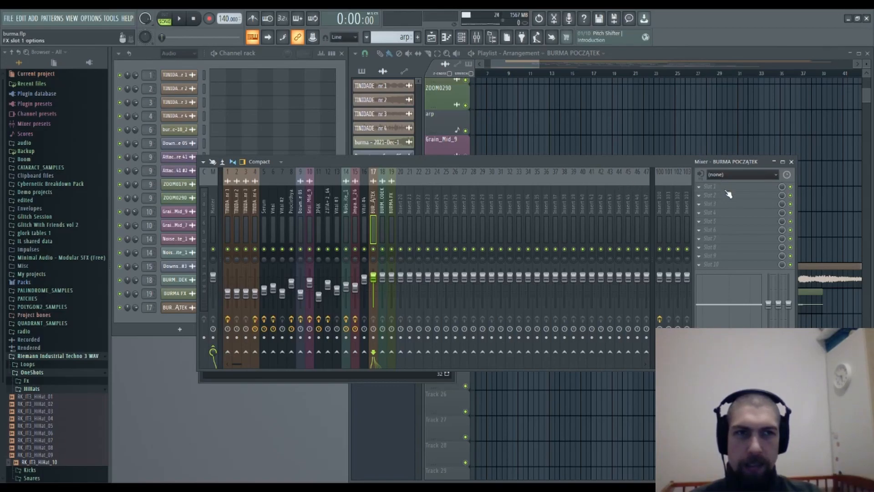
pyautogui.moveTo(67, 185); pyautogui.dragTo(719, 187)
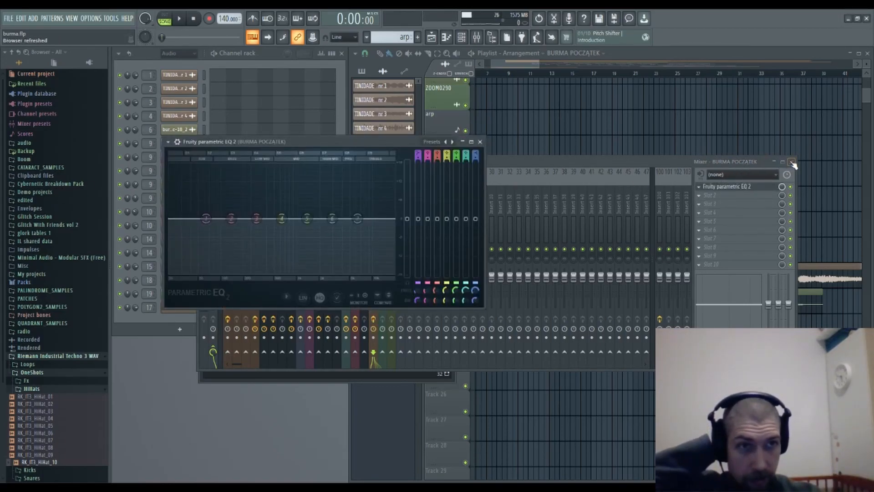
pyautogui.click(791, 162)
# Audition the BURMA POCZĄTEK clip alone at successively later positions while checking its spectrum in Fruity parametric EQ 2.
pyautogui.moveTo(711, 231); pyautogui.dragTo(765, 255)
pyautogui.keyDown('alt'); pyautogui.rightClick(593, 302); pyautogui.keyUp('alt')
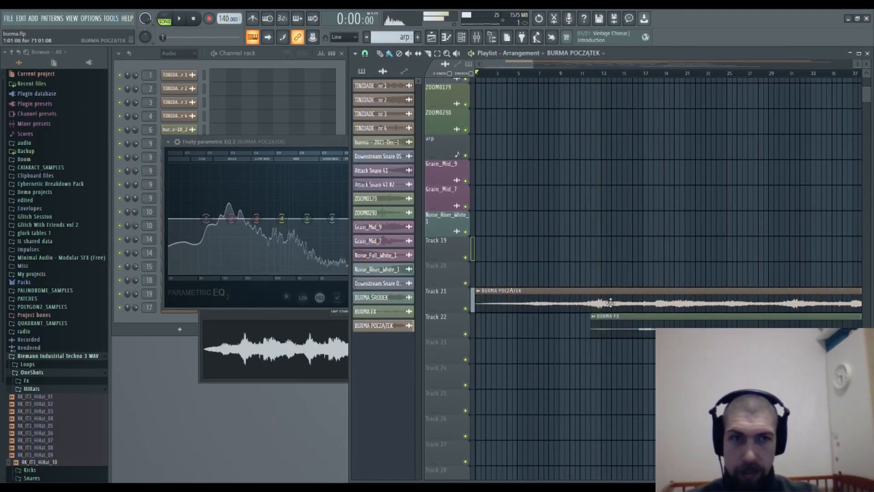
pyautogui.keyDown('alt'); pyautogui.rightClick(669, 304); pyautogui.keyUp('alt')
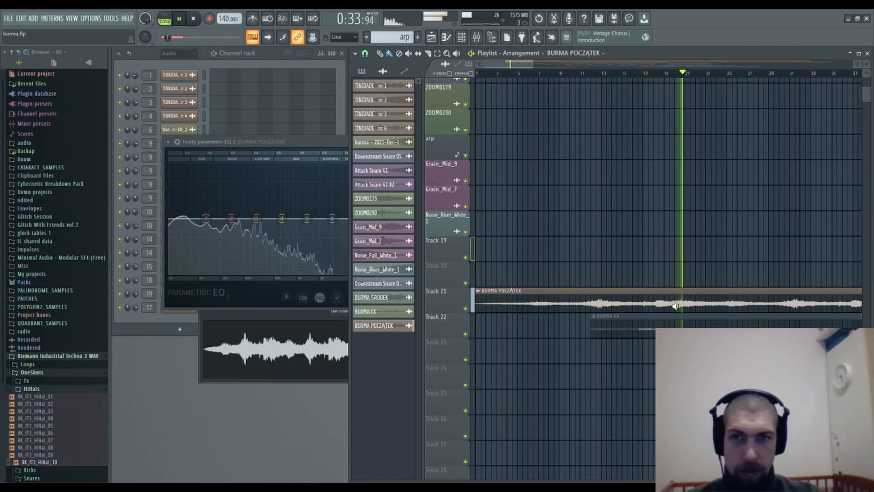
pyautogui.keyDown('alt'); pyautogui.rightClick(785, 300); pyautogui.keyUp('alt')
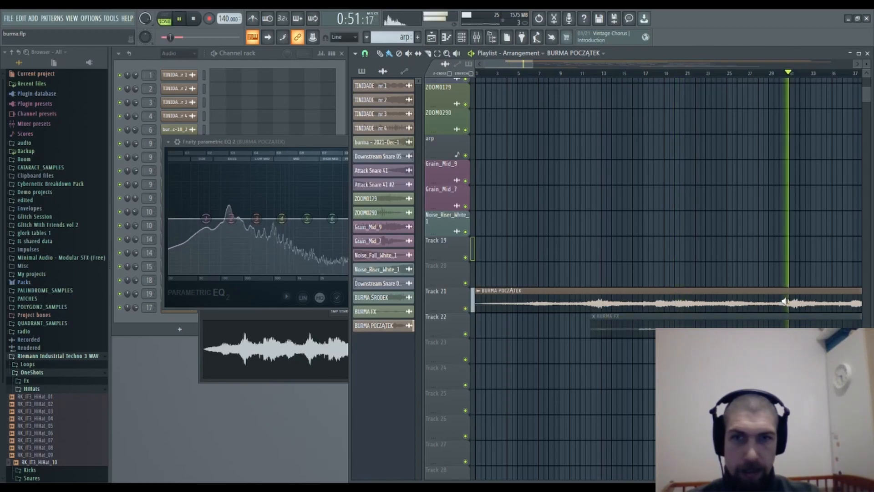
pyautogui.keyDown('alt'); pyautogui.rightClick(850, 301); pyautogui.keyUp('alt')
pyautogui.moveTo(797, 230); pyautogui.dragTo(660, 219)
pyautogui.keyDown('alt'); pyautogui.rightClick(782, 300); pyautogui.keyUp('alt')
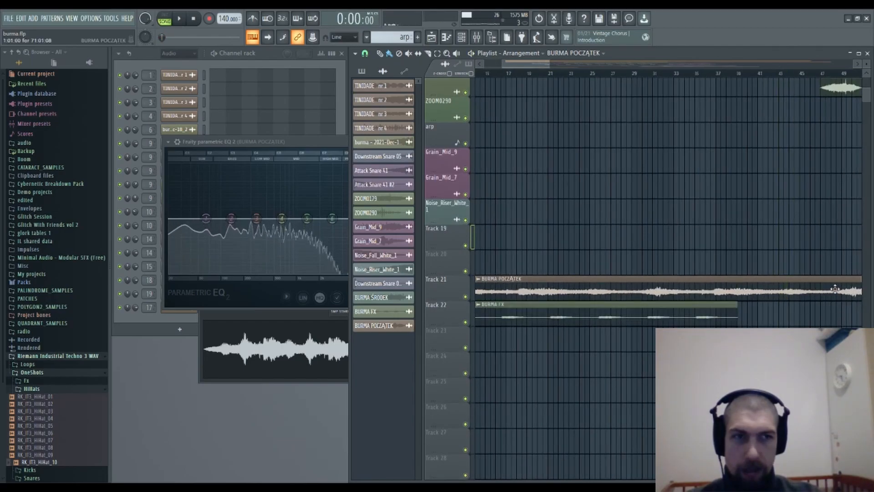
pyautogui.moveTo(810, 248); pyautogui.dragTo(661, 247)
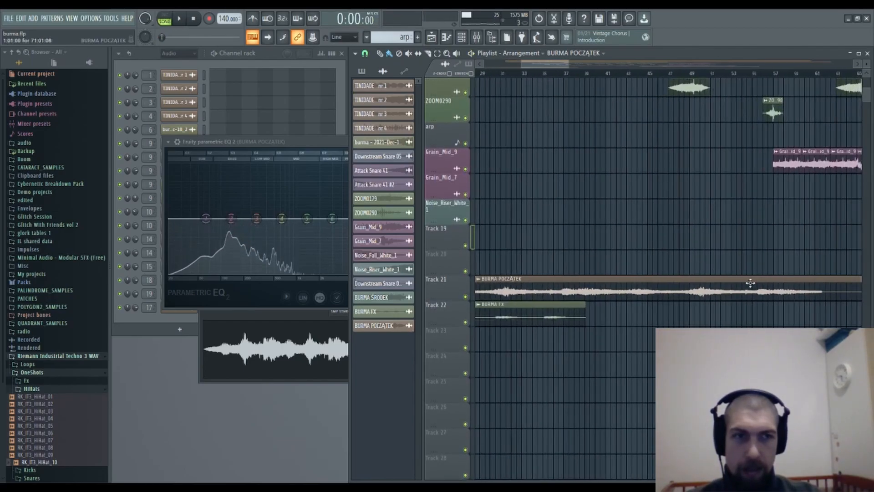
pyautogui.keyDown('alt'); pyautogui.rightClick(749, 293); pyautogui.keyUp('alt')
pyautogui.keyDown('alt'); pyautogui.rightClick(800, 293); pyautogui.keyUp('alt')
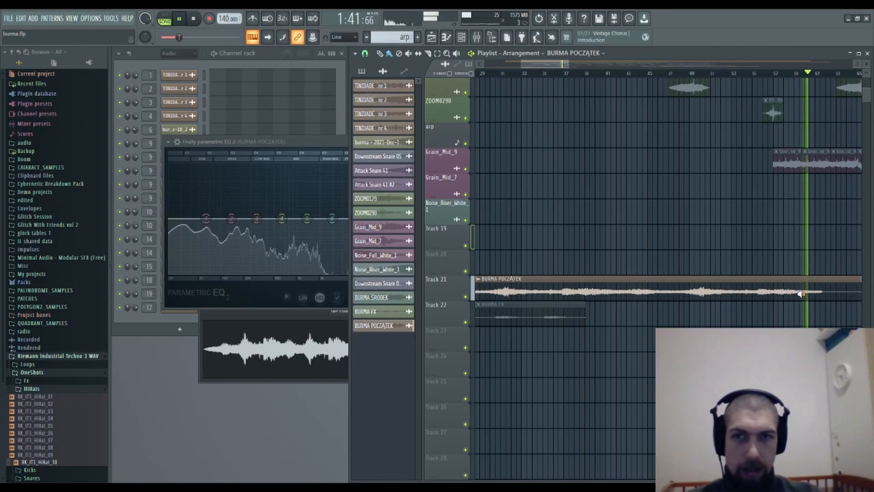
pyautogui.click(308, 141)
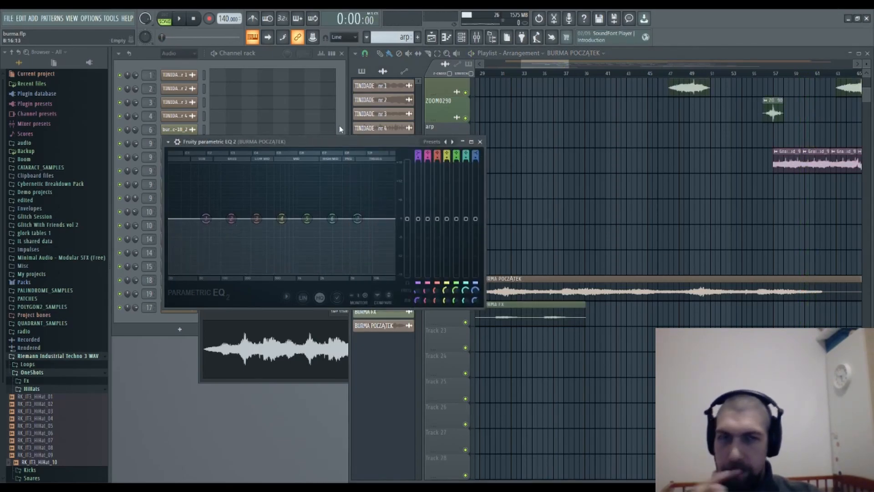
# Move Fruity parametric EQ 2 to BURMA POCZĄTEK's second effect slot and apply its 20Hz + 18kHz cut preset with a raised low cut.
pyautogui.click(476, 37)
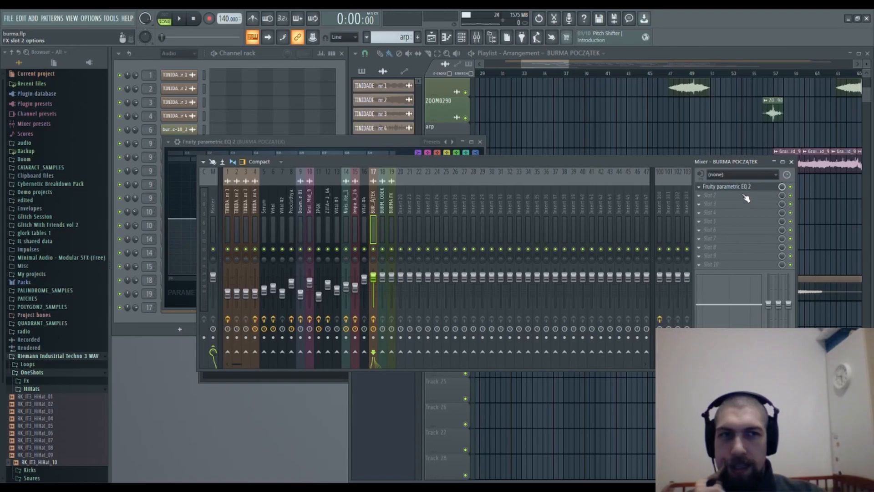
pyautogui.moveTo(746, 187); pyautogui.dragTo(745, 192)
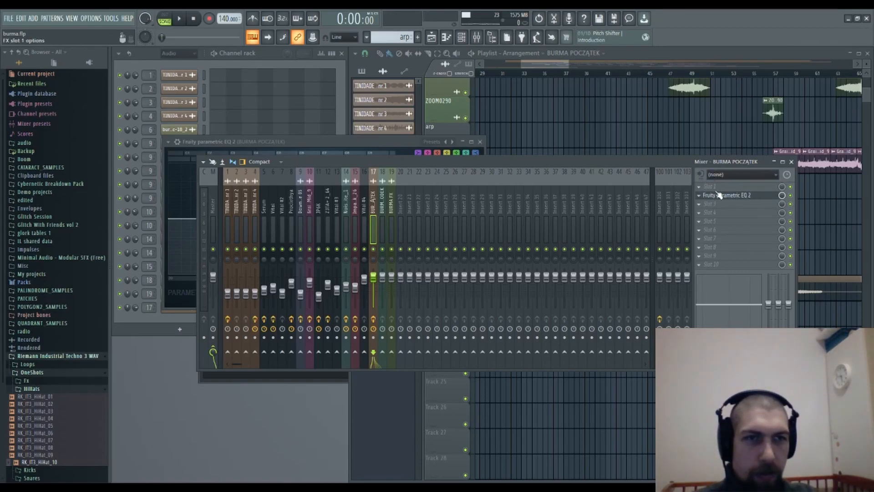
pyautogui.click(301, 156)
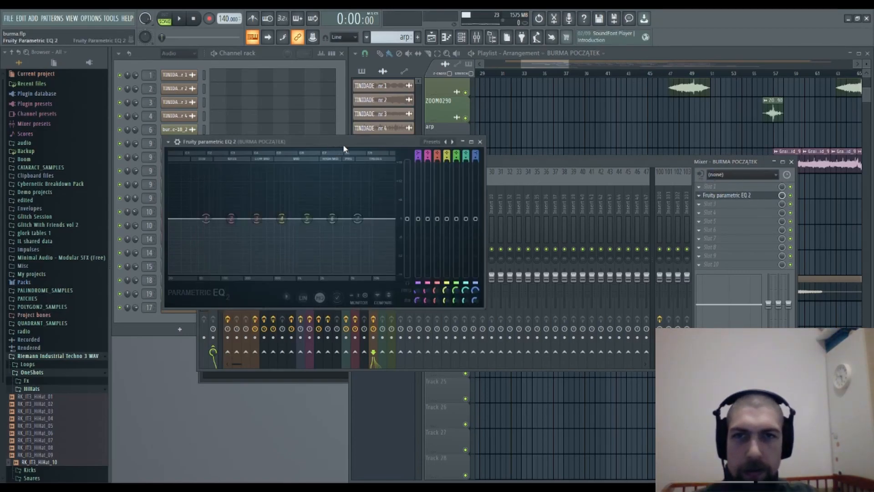
pyautogui.click(451, 141)
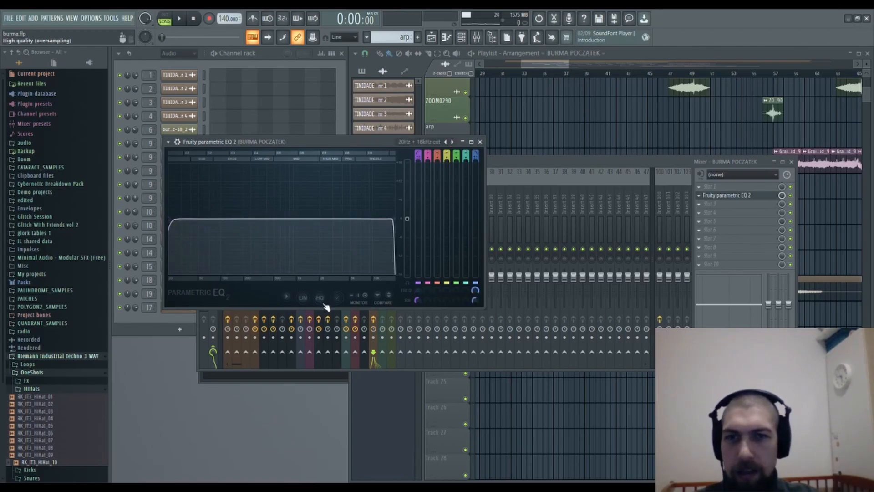
pyautogui.moveTo(176, 222); pyautogui.dragTo(198, 221)
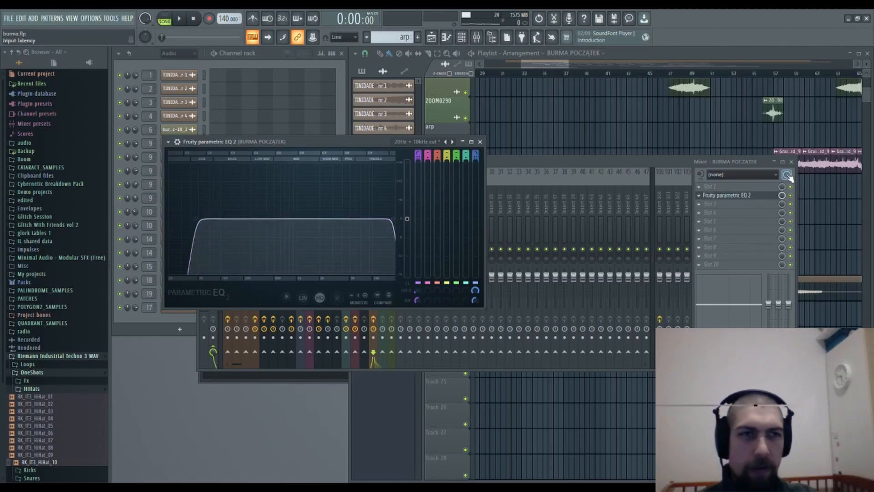
# Lower the BURMA POCZĄTEK mixer track's volume to about -11.7 dB, and close the mixer and equalizer.
pyautogui.click(663, 160)
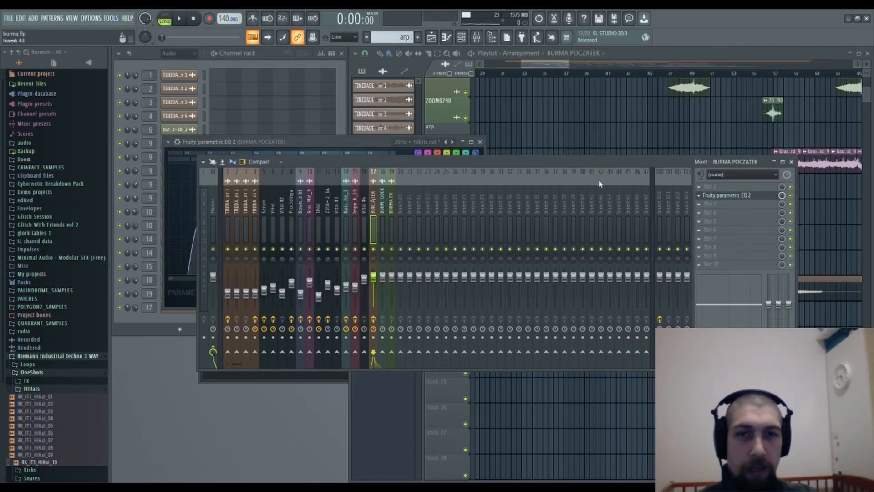
pyautogui.moveTo(374, 277); pyautogui.dragTo(373, 281)
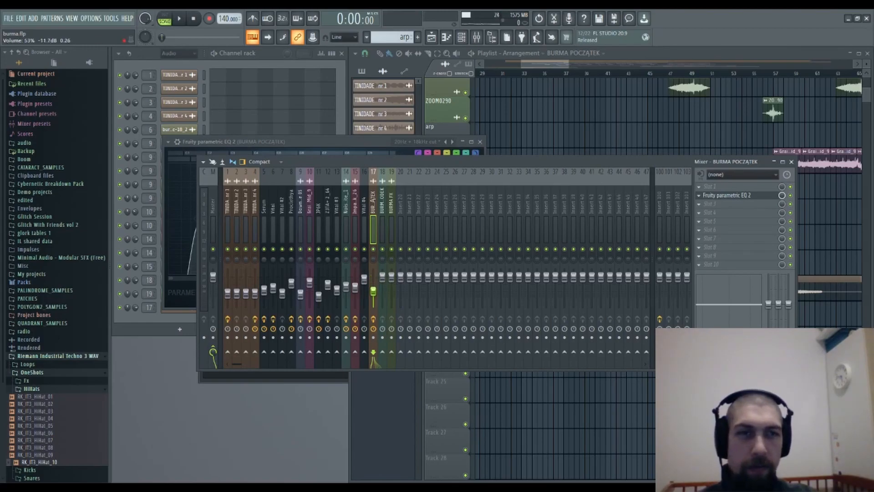
pyautogui.click(791, 161)
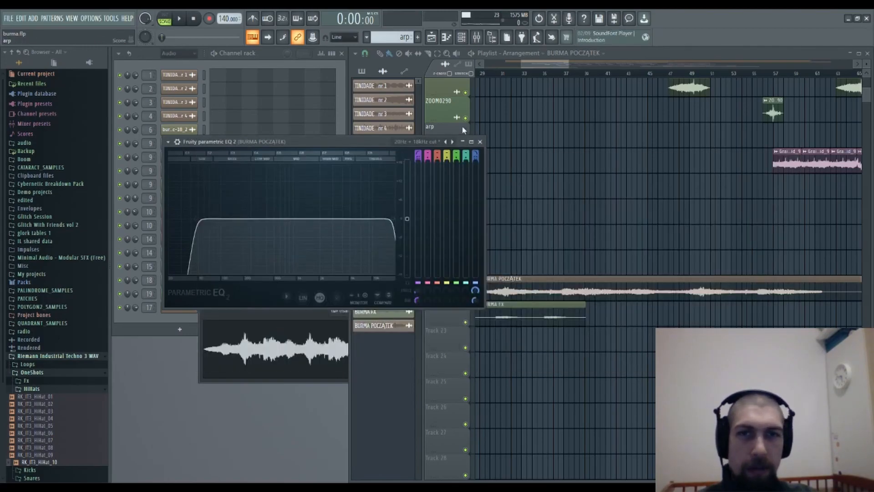
pyautogui.click(482, 142)
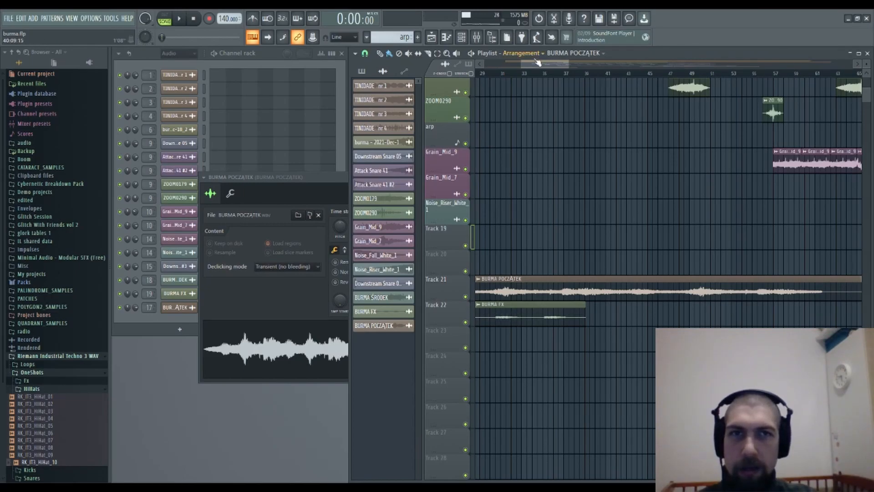
# Load SPL IRON into the third effect slot of BURMA POCZĄTEK's mixer track and set its threshold to 17.
pyautogui.click(484, 39)
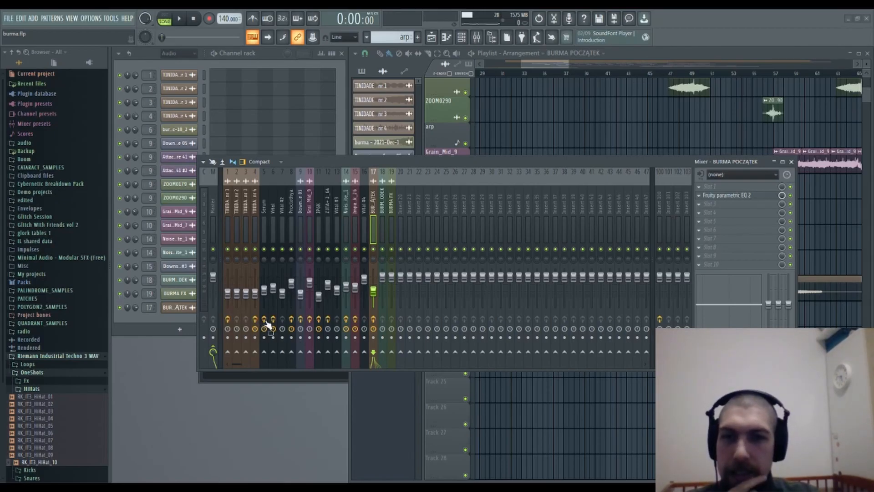
pyautogui.moveTo(734, 207); pyautogui.dragTo(733, 206)
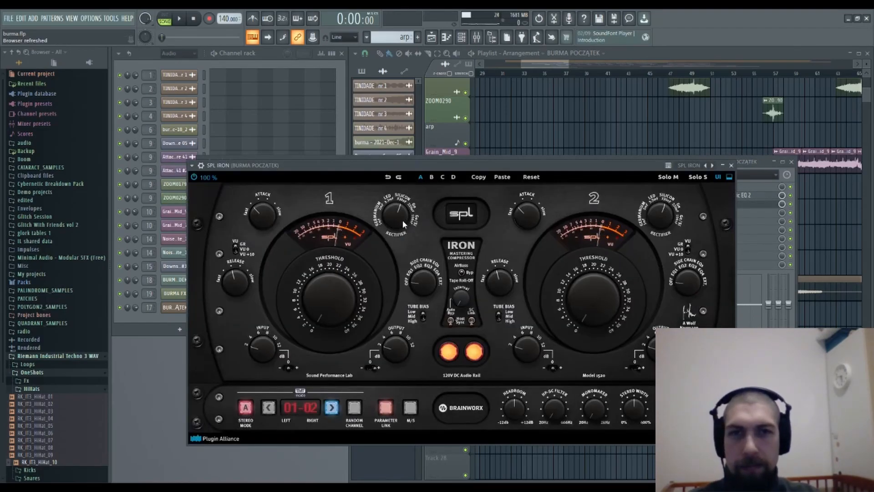
pyautogui.click(333, 295)
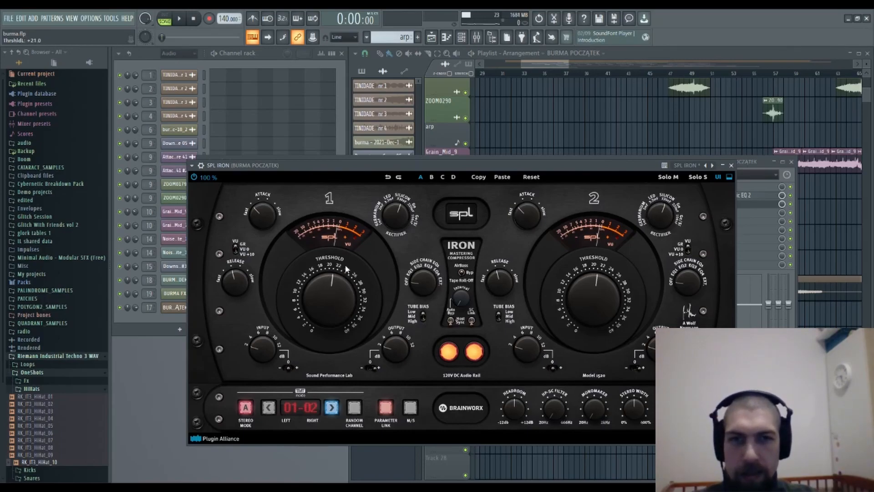
pyautogui.scroll(-2, 320, 285)
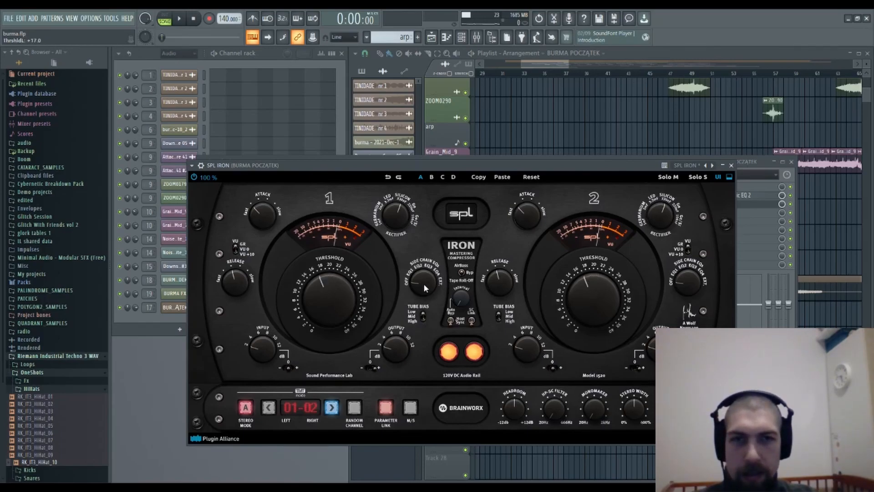
# Set SPL IRON's sidechain high-pass filter to 80 Hz and its stereo width to 110 %, leaving the mono maker at minimum.
pyautogui.click(462, 276)
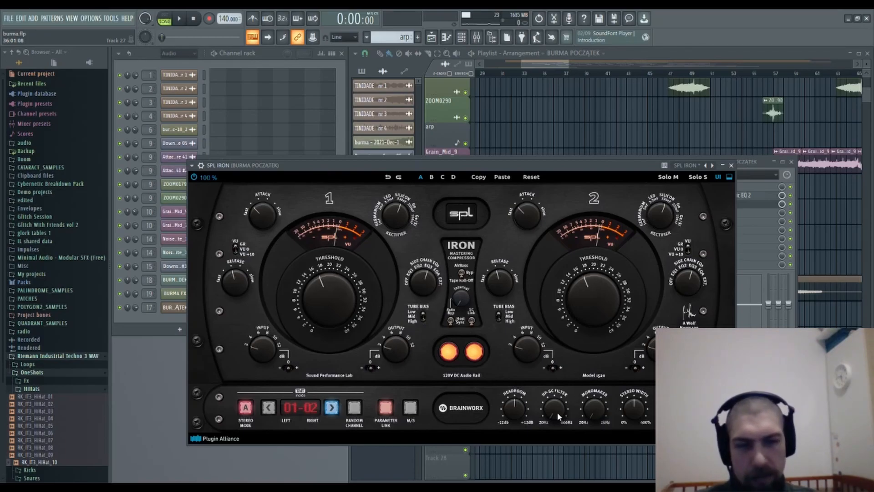
pyautogui.moveTo(559, 416); pyautogui.dragTo(561, 408)
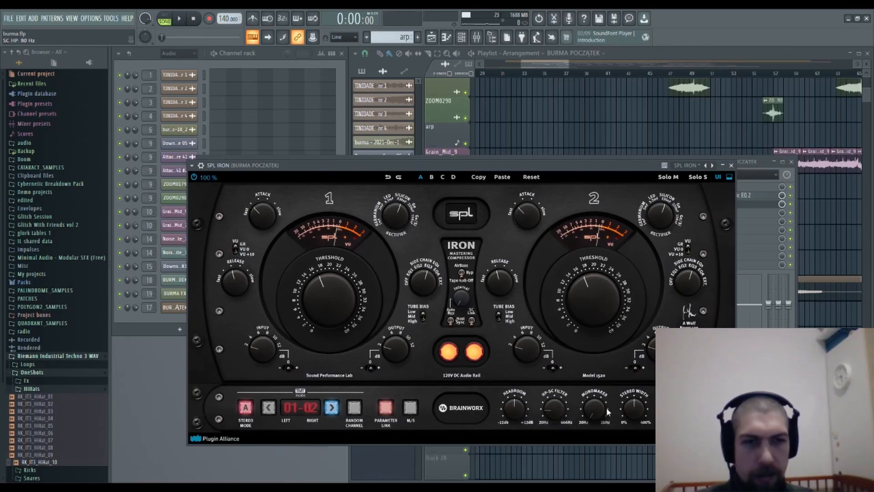
pyautogui.moveTo(601, 415); pyautogui.dragTo(605, 403)
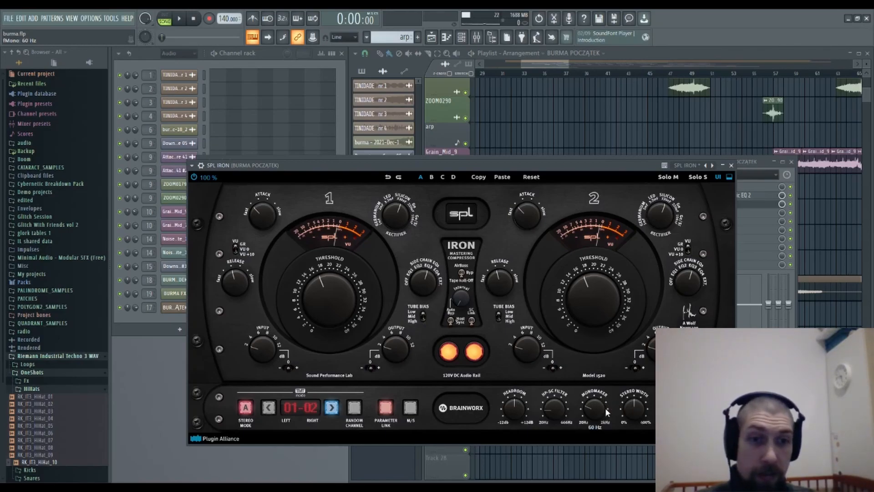
pyautogui.moveTo(590, 410); pyautogui.dragTo(582, 398)
pyautogui.moveTo(643, 412); pyautogui.dragTo(642, 403)
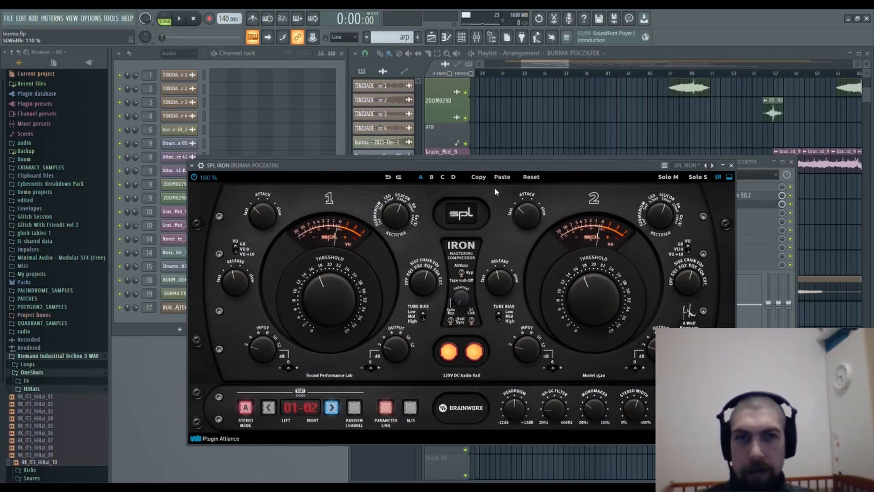
# Play the arrangement through SPL IRON while adjusting its release, and close the compressor and mixer.
pyautogui.moveTo(499, 170); pyautogui.dragTo(510, 158)
pyautogui.press('space')
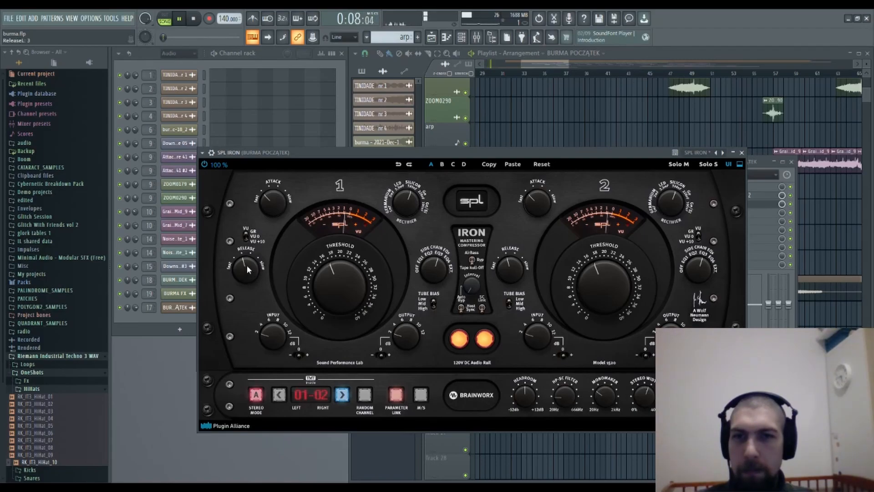
pyautogui.moveTo(250, 269); pyautogui.dragTo(248, 272)
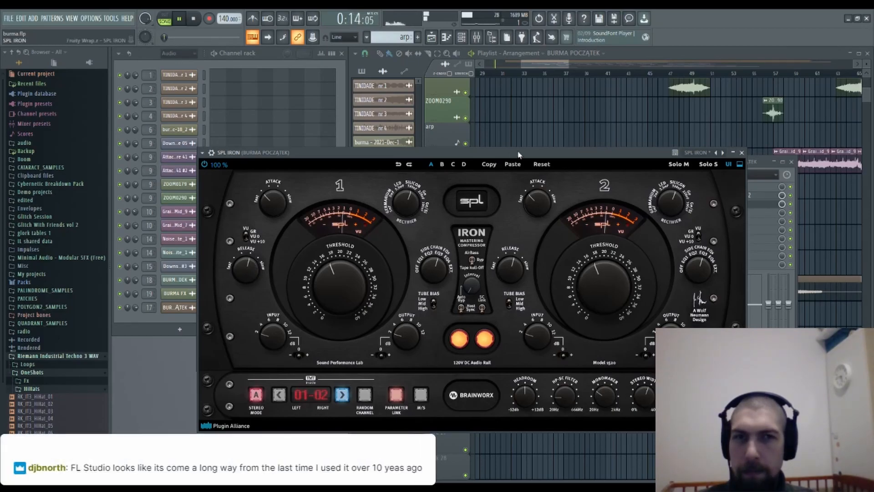
pyautogui.click(474, 261)
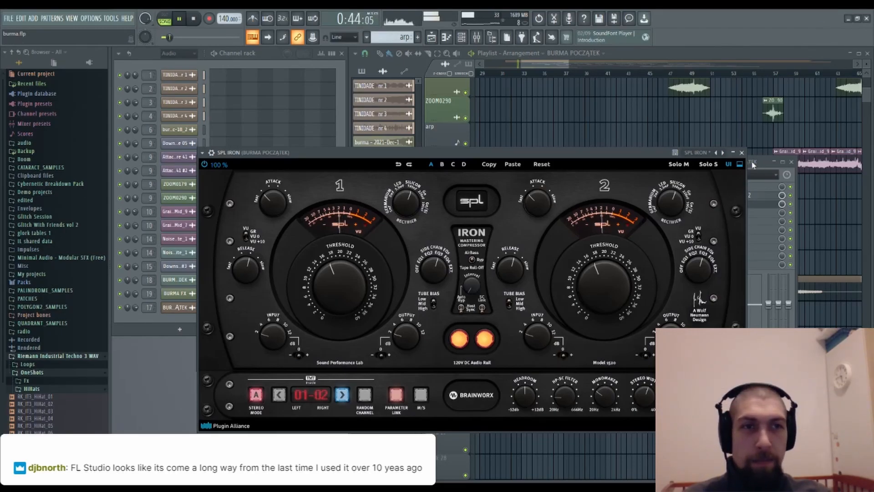
pyautogui.click(741, 152)
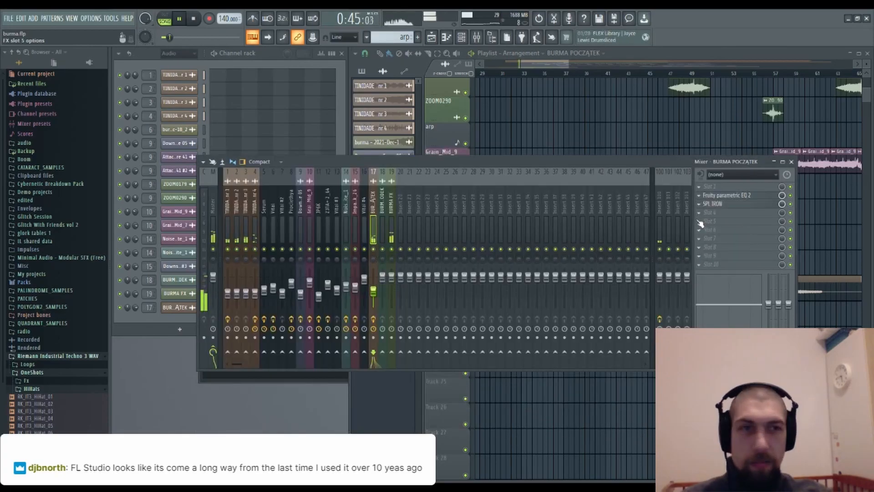
pyautogui.click(791, 162)
# Delete the BURMA FX clip from Track 22 and play the arrangement from about bar 26.
pyautogui.scroll(-4, 668, 74)
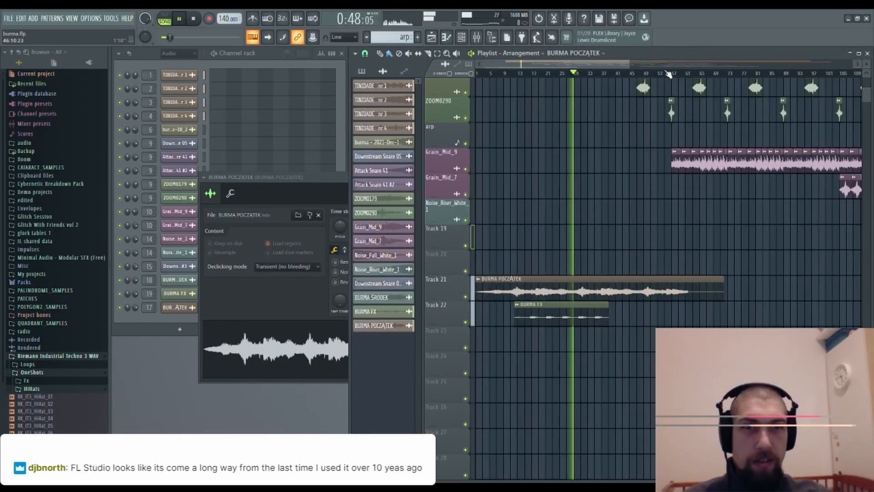
pyautogui.scroll(6, 626, 152)
pyautogui.scroll(-8, 641, 363)
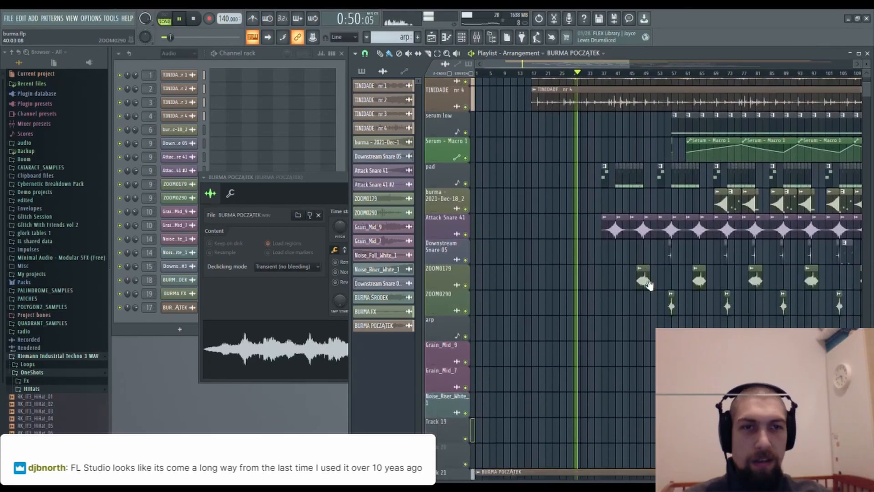
pyautogui.press('space')
pyautogui.rightClick(584, 377)
pyautogui.moveTo(772, 299); pyautogui.dragTo(558, 158)
pyautogui.hotkey('ctrl', 'z')
pyautogui.moveTo(672, 268); pyautogui.dragTo(724, 367)
pyautogui.click(562, 74)
pyautogui.press('space')
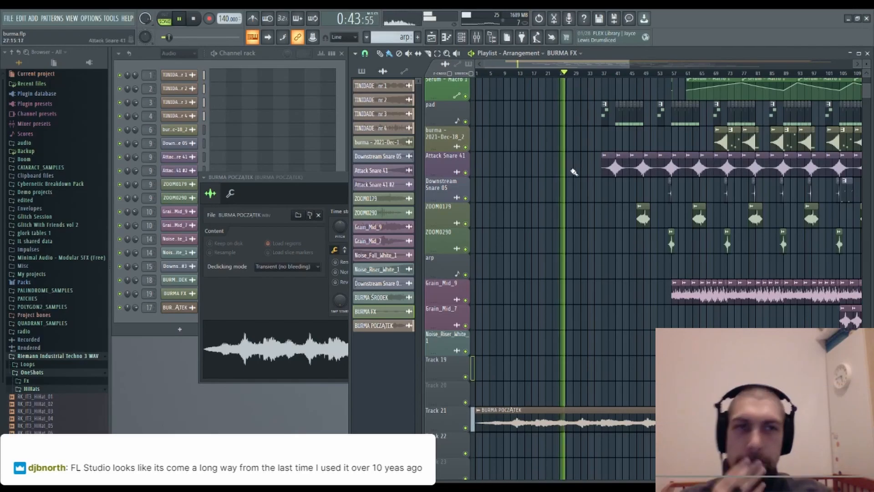
# Create a channel volume automation clip for BURMA POCZĄTEK across a time selection spanning the whole audio clip.
pyautogui.moveTo(570, 160); pyautogui.dragTo(548, 382)
pyautogui.moveTo(540, 299); pyautogui.dragTo(581, 120)
pyautogui.click(578, 382)
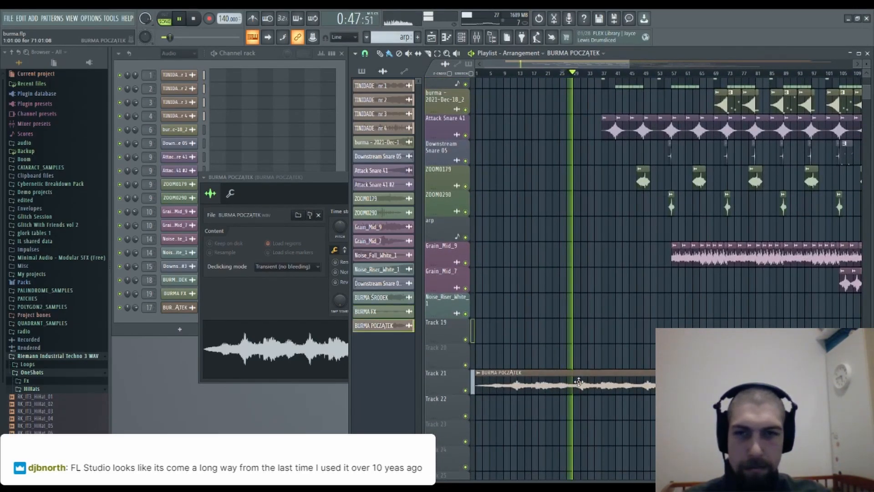
pyautogui.doubleClick(578, 381)
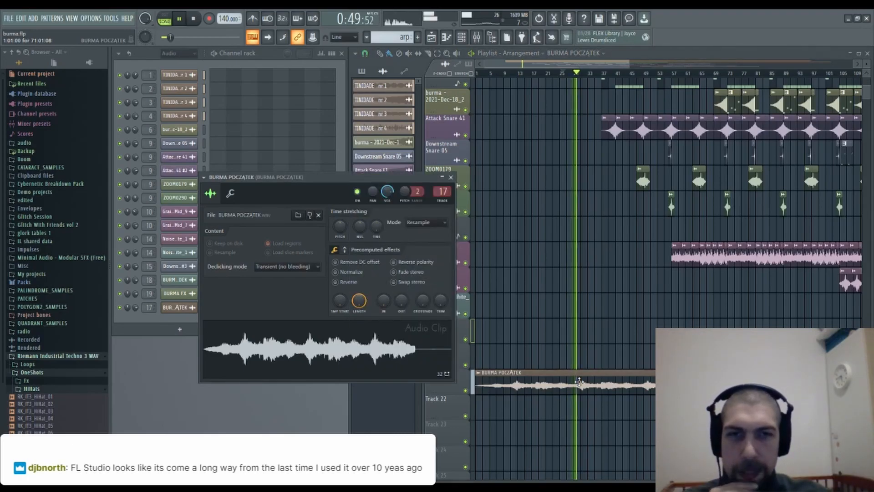
pyautogui.press('space')
pyautogui.moveTo(727, 74); pyautogui.dragTo(78, 47)
pyautogui.moveTo(298, 177); pyautogui.dragTo(311, 180)
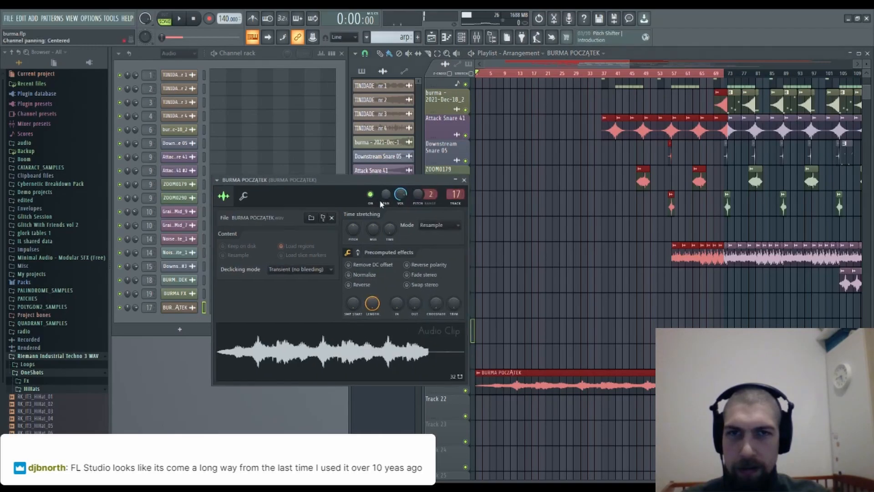
pyautogui.click(446, 266)
# Shorten the channel volume automation on Track 22 to about bar 43 and lower its end point for a gradual fade.
pyautogui.moveTo(585, 219); pyautogui.dragTo(555, 409)
pyautogui.scroll(5, 488, 307)
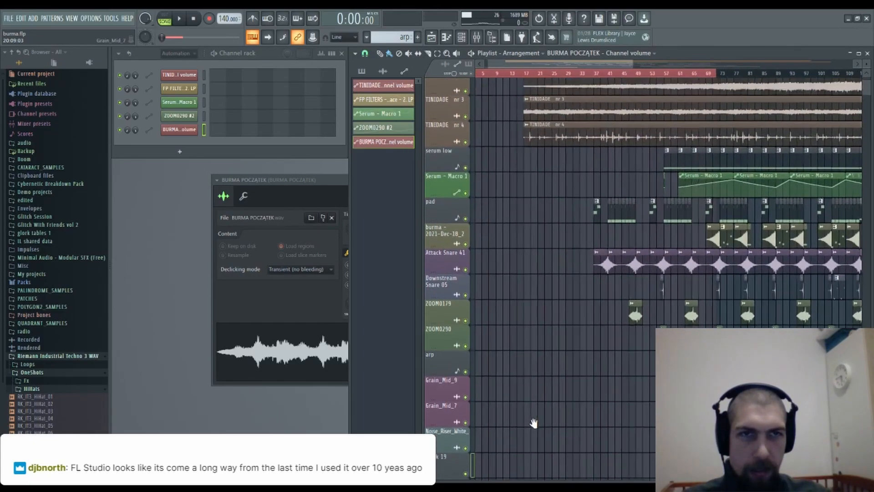
pyautogui.scroll(-8, 609, 148)
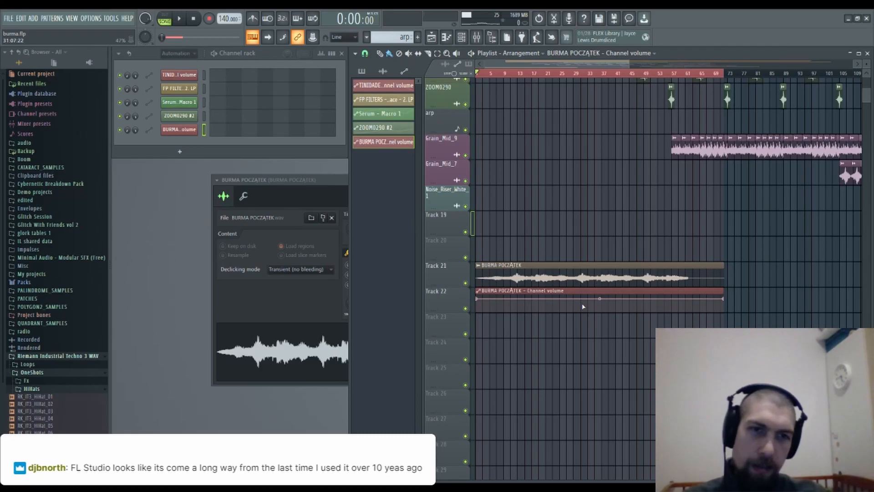
pyautogui.moveTo(723, 299); pyautogui.dragTo(622, 304)
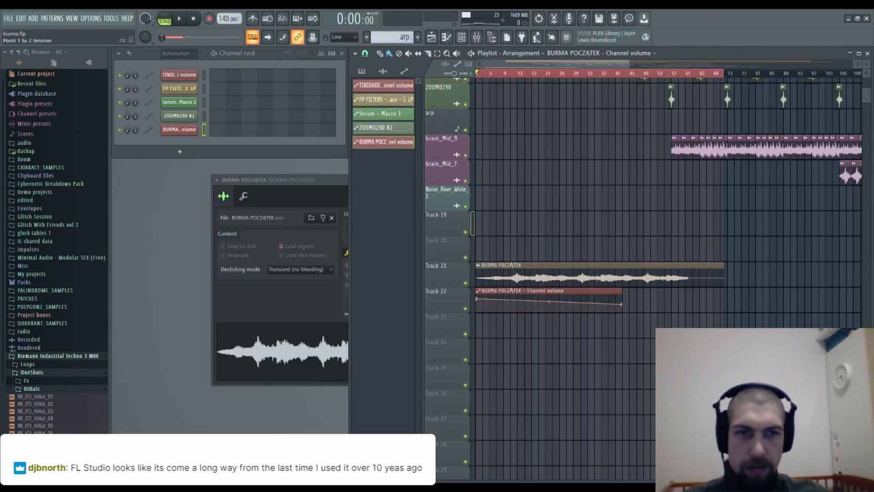
# Clear the time selection, play the arrangement from the start to check the volume fade, and close the BURMA POCZĄTEK channel settings.
pyautogui.scroll(3, 609, 324)
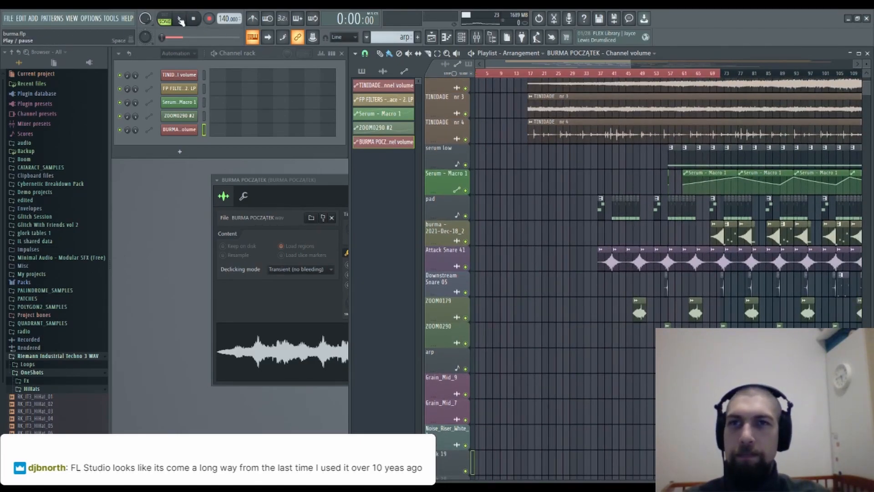
pyautogui.keyDown('ctrl'); pyautogui.click(514, 74); pyautogui.keyUp('ctrl')
pyautogui.scroll(-7, 548, 275)
pyautogui.moveTo(325, 180); pyautogui.dragTo(333, 183)
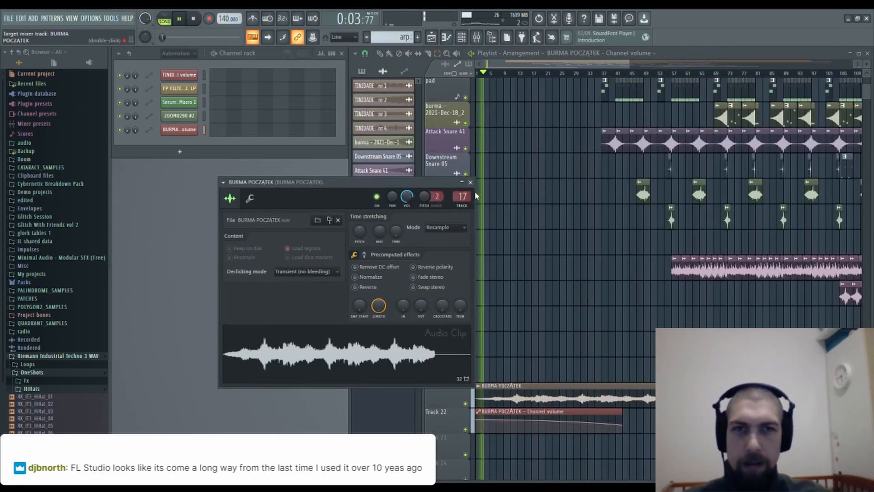
pyautogui.click(471, 183)
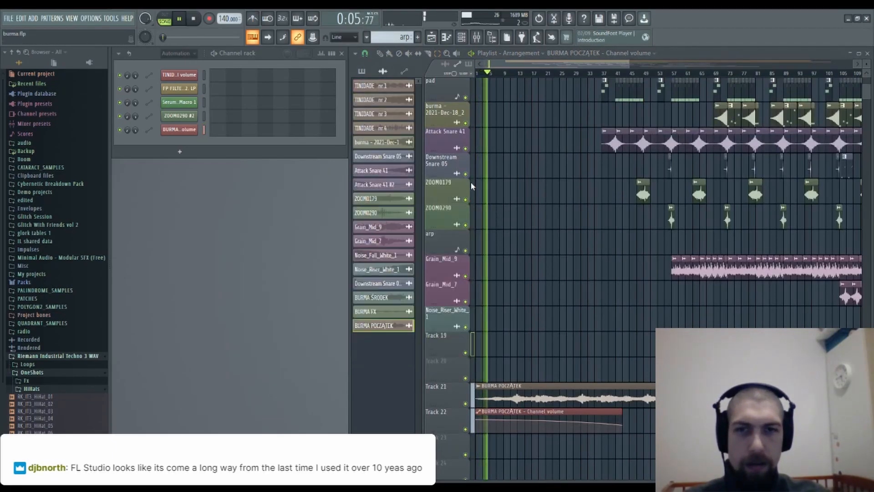
pyautogui.scroll(-3, 598, 301)
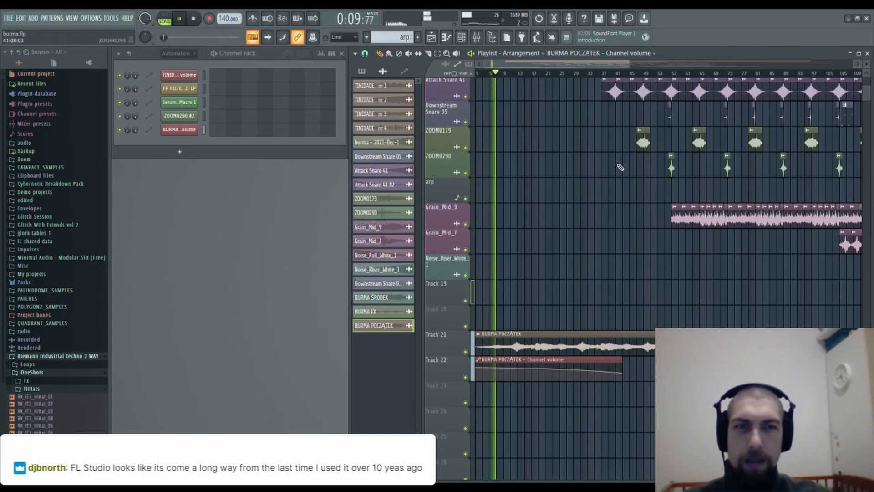
pyautogui.scroll(12, 618, 166)
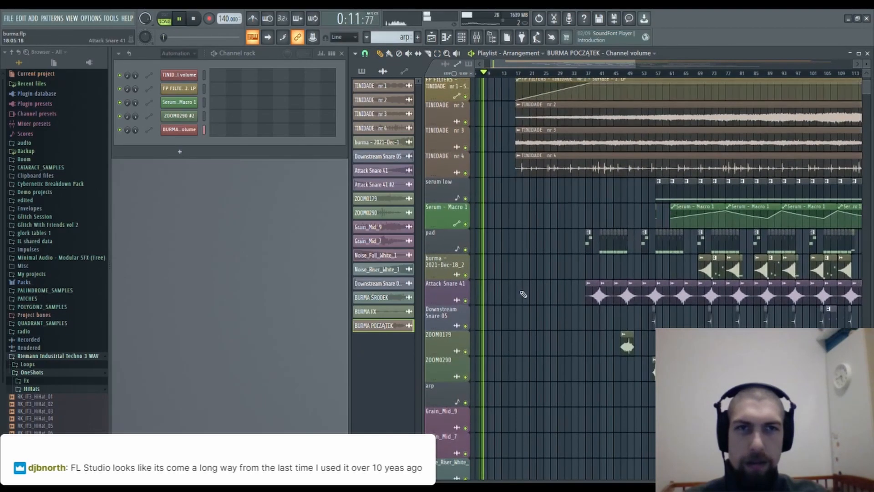
# Review the stereo width in the SPL IRON compressor on the BURMA POCZĄTEK mixer track, closing the plugin and mixer when finished.
pyautogui.scroll(-10, 546, 273)
pyautogui.scroll(-2, 632, 205)
pyautogui.click(480, 41)
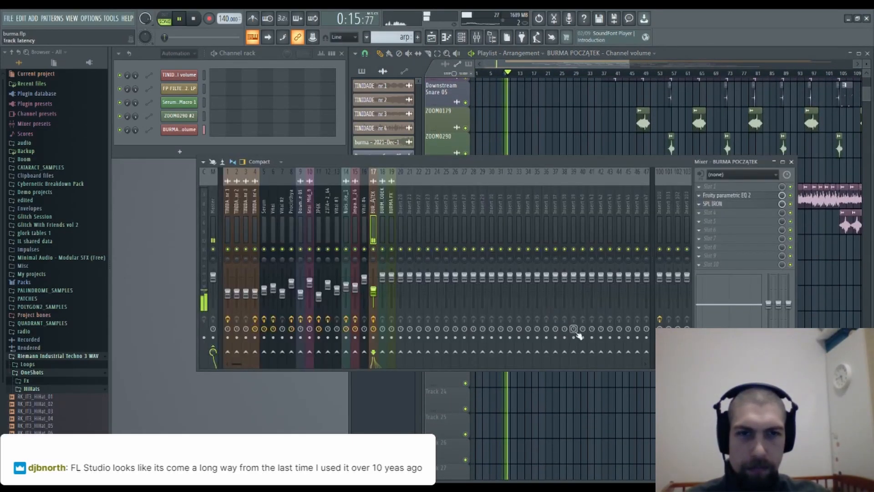
pyautogui.click(727, 204)
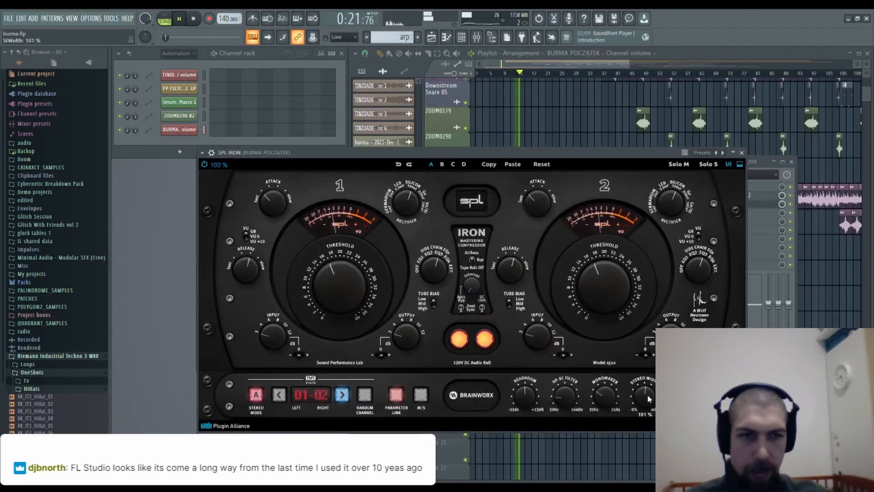
pyautogui.click(742, 152)
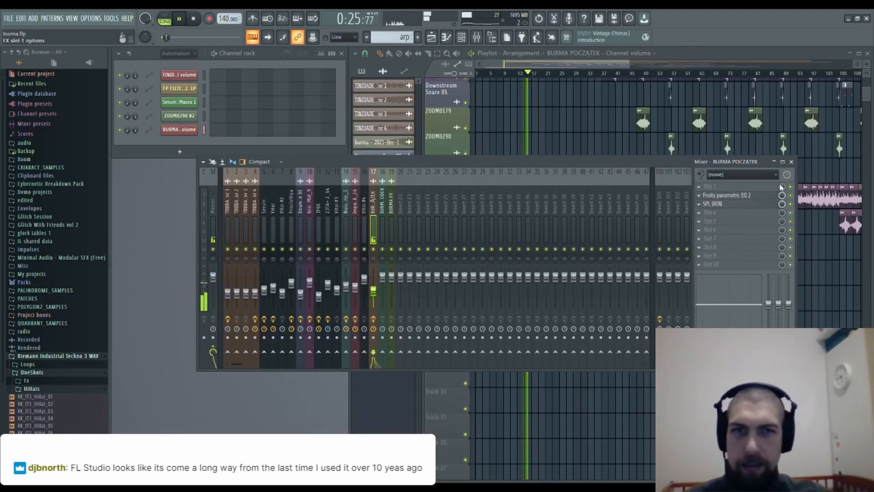
pyautogui.click(791, 161)
# Follow the arrangement's playback to about bar 43, examining how the opening tracks line up with the BURMA POCZĄTEK clip and its volume automation.
pyautogui.scroll(5, 704, 220)
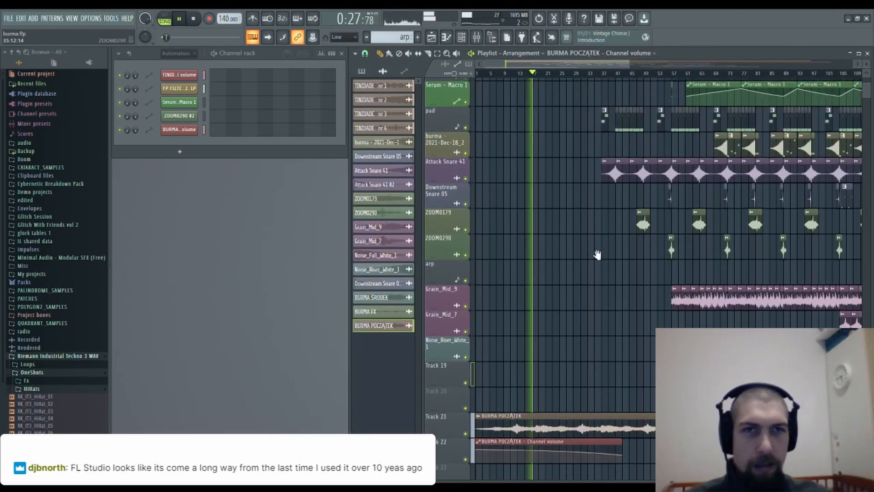
pyautogui.scroll(-5, 628, 231)
pyautogui.scroll(7, 555, 322)
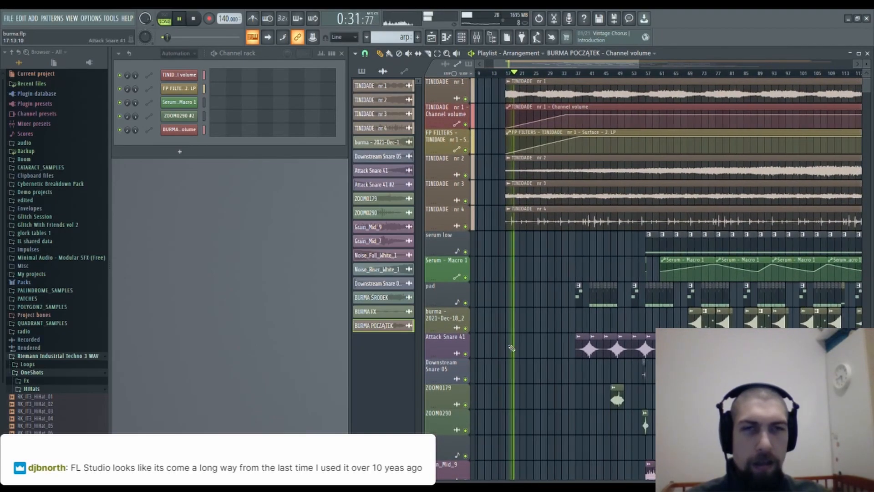
pyautogui.scroll(-7, 562, 264)
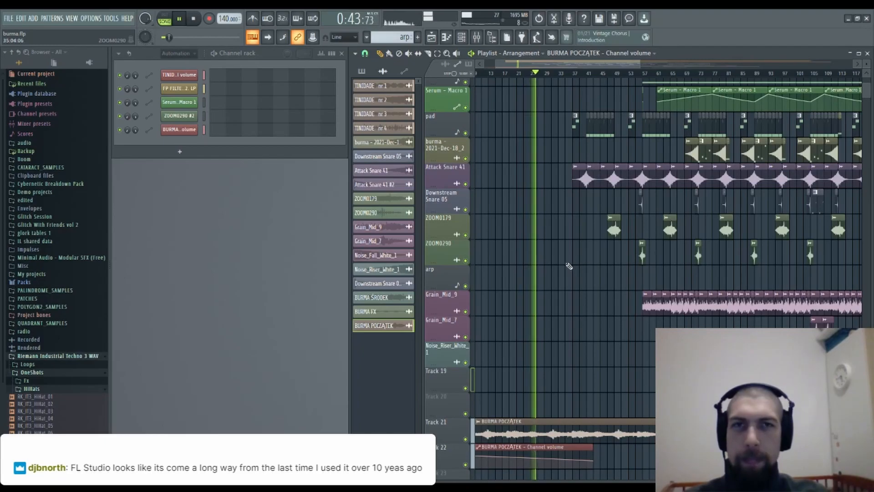
pyautogui.scroll(4, 544, 240)
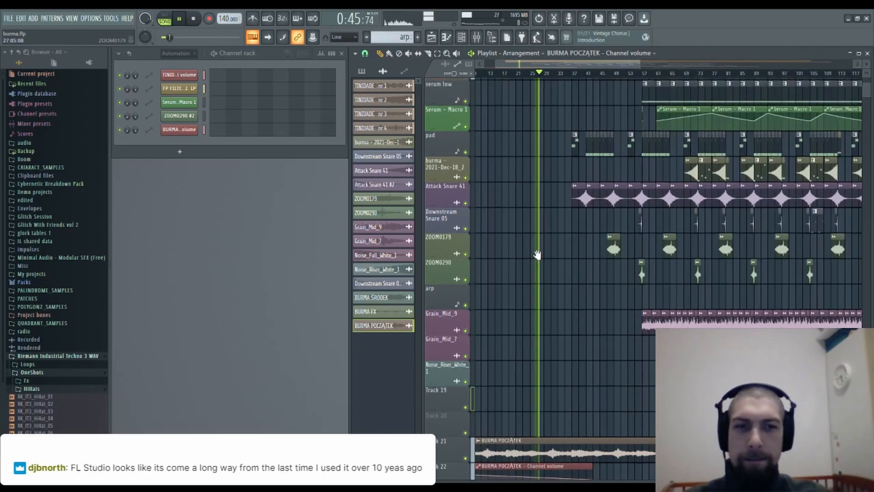
pyautogui.scroll(3, 509, 288)
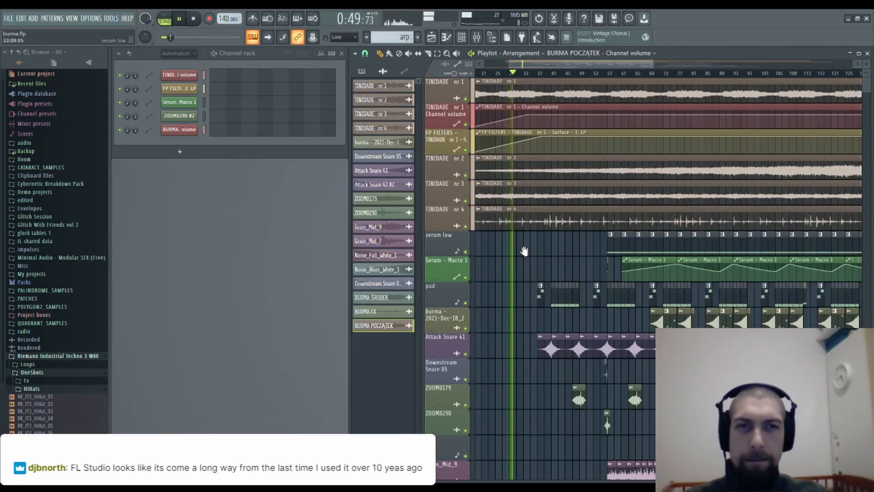
pyautogui.scroll(-2, 524, 81)
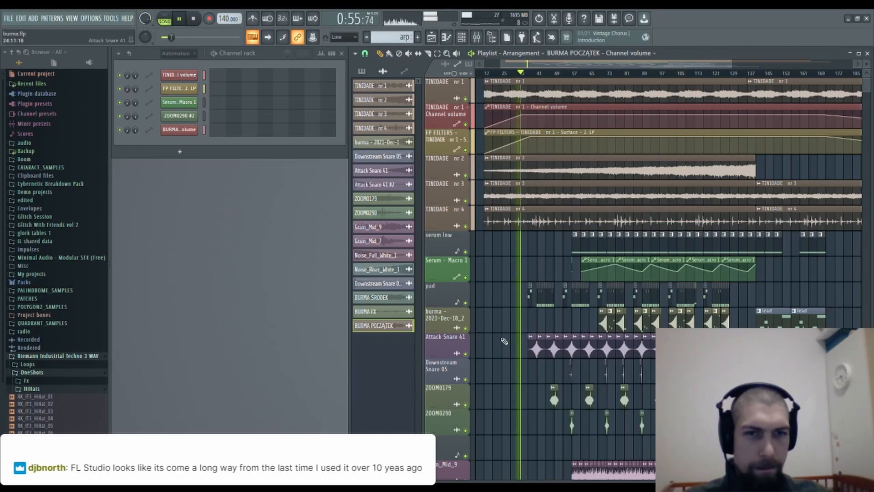
pyautogui.scroll(-7, 524, 364)
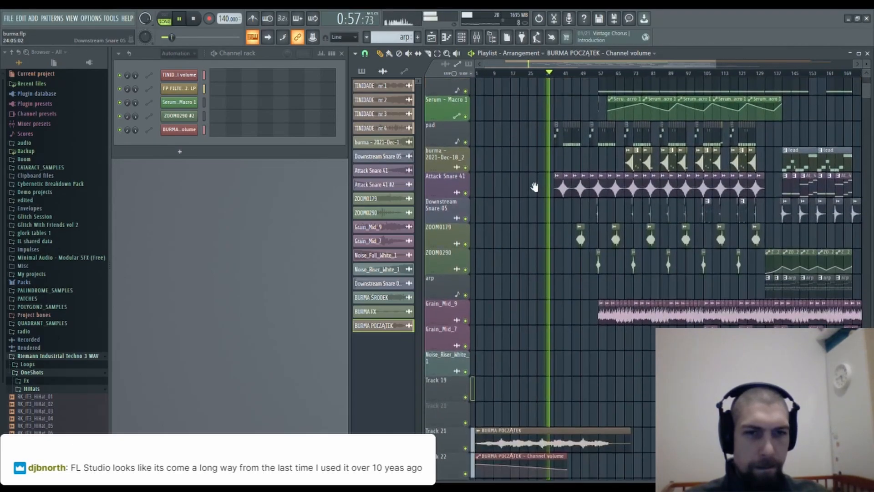
pyautogui.scroll(-2, 545, 347)
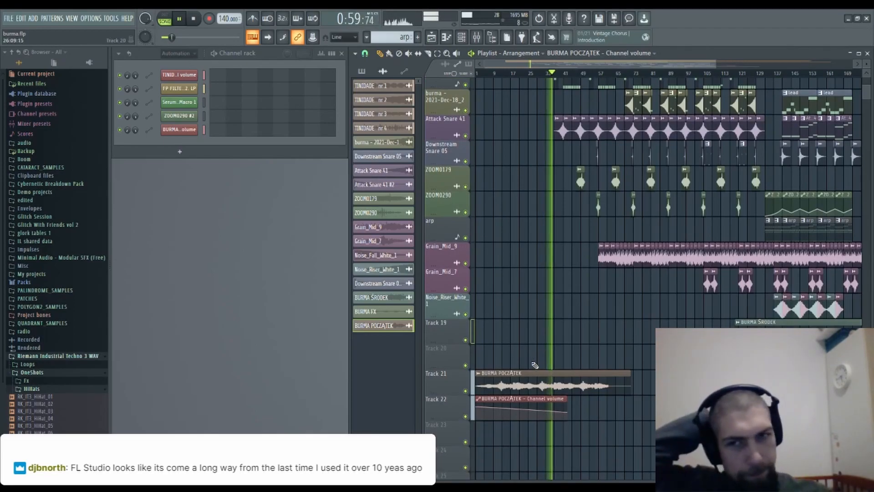
pyautogui.click(11, 53)
pyautogui.scroll(-3, 630, 249)
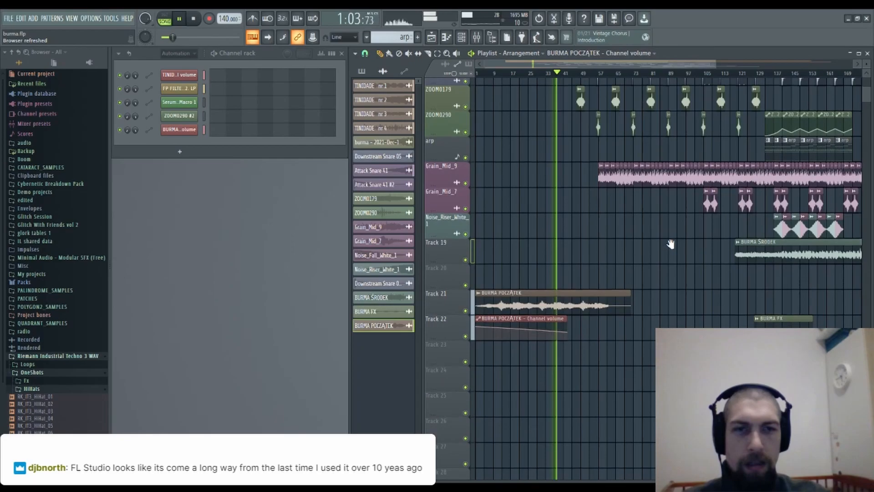
pyautogui.scroll(1, 569, 255)
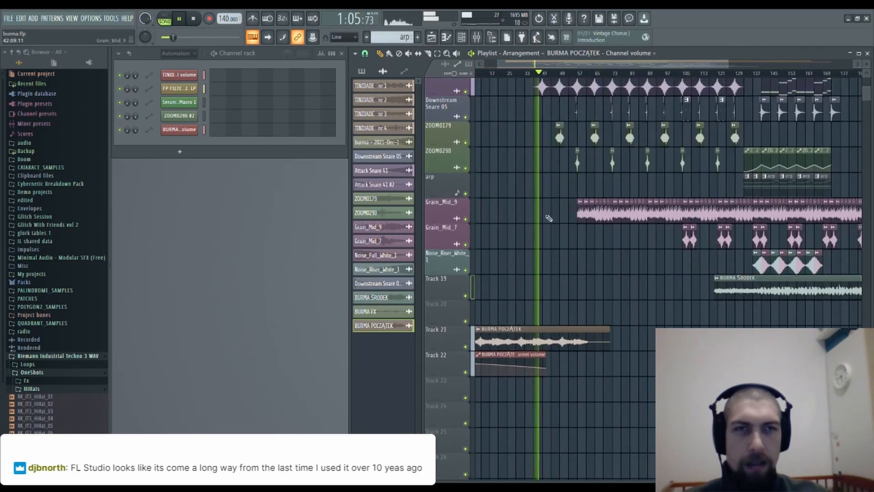
pyautogui.scroll(1, 540, 230)
pyautogui.moveTo(530, 225); pyautogui.dragTo(512, 424)
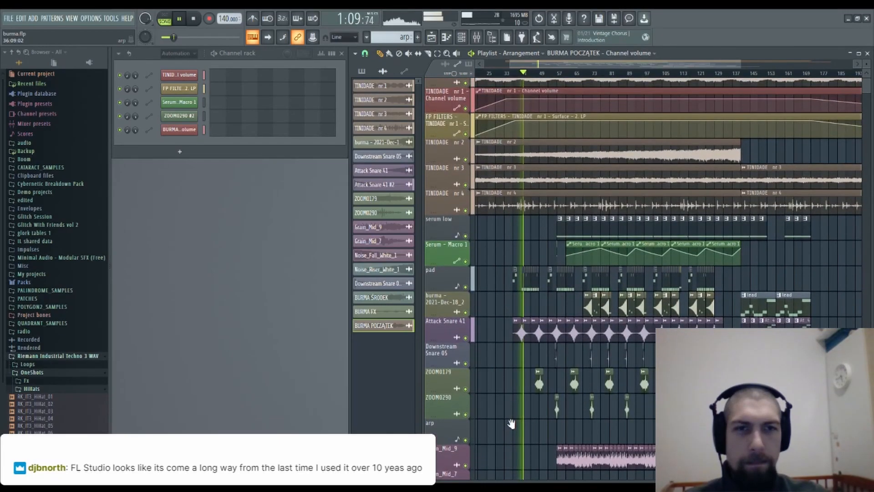
pyautogui.scroll(4, 525, 77)
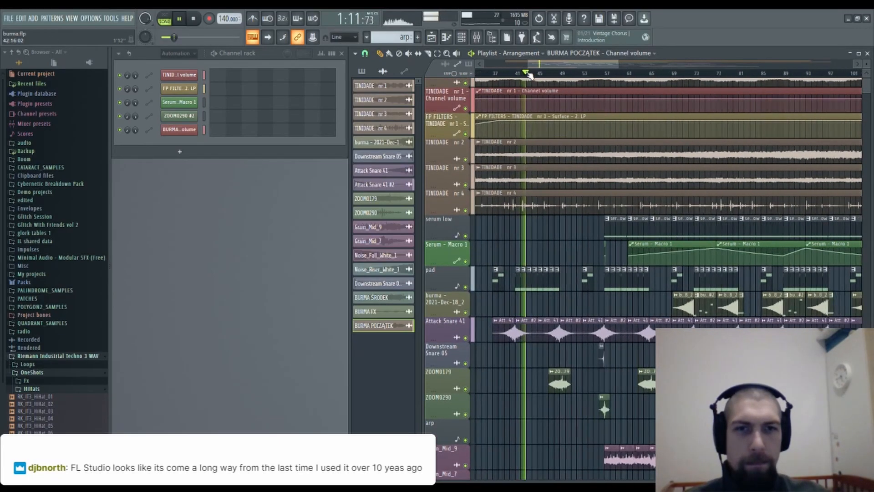
# Recolour the patterns from serum low to lead and match the playlist track names and colours to their clips.
pyautogui.click(366, 73)
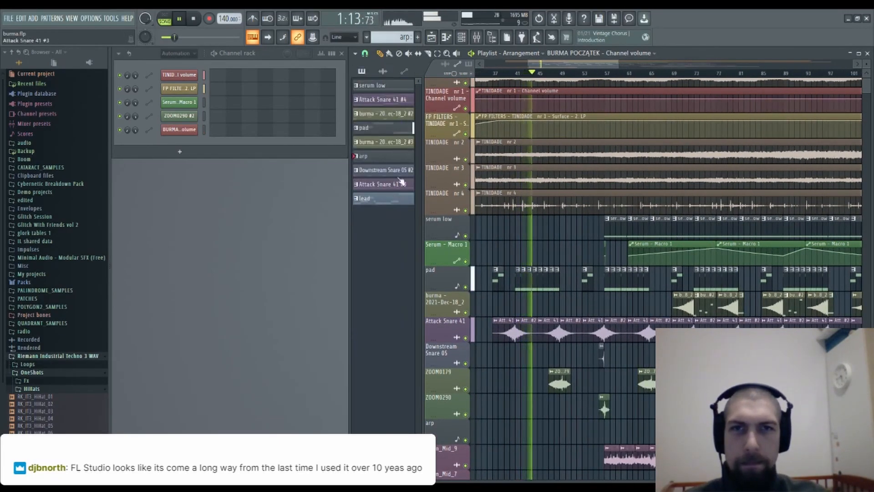
pyautogui.click(378, 85)
pyautogui.click(392, 206)
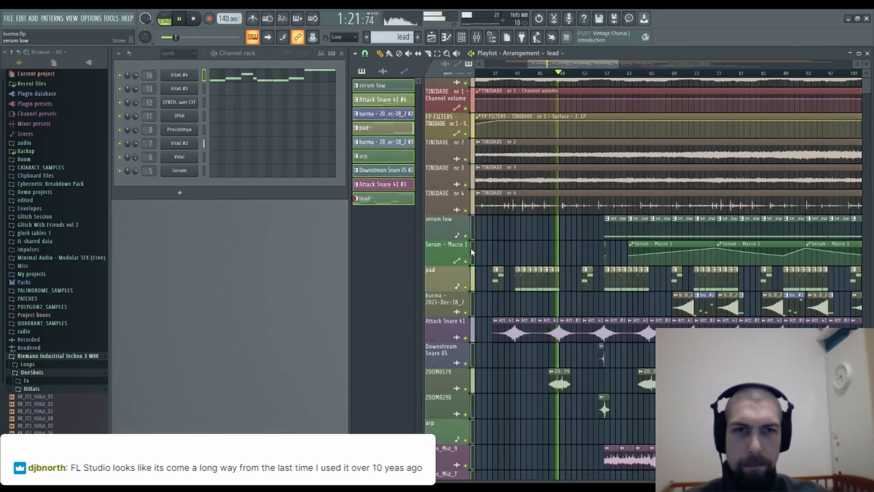
# Follow playback to about bar 72, examining the layers playing over the end of the BURMA POCZĄTEK clip.
pyautogui.moveTo(535, 246); pyautogui.dragTo(547, 206)
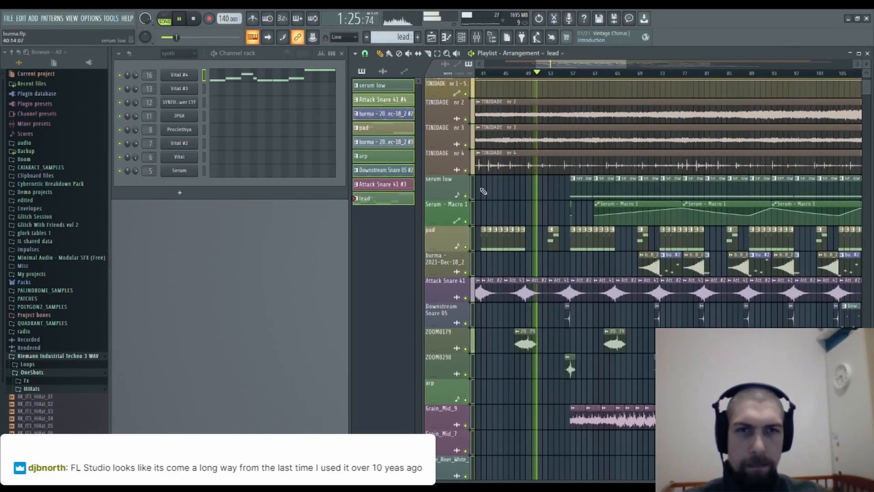
pyautogui.moveTo(510, 186); pyautogui.dragTo(493, 162)
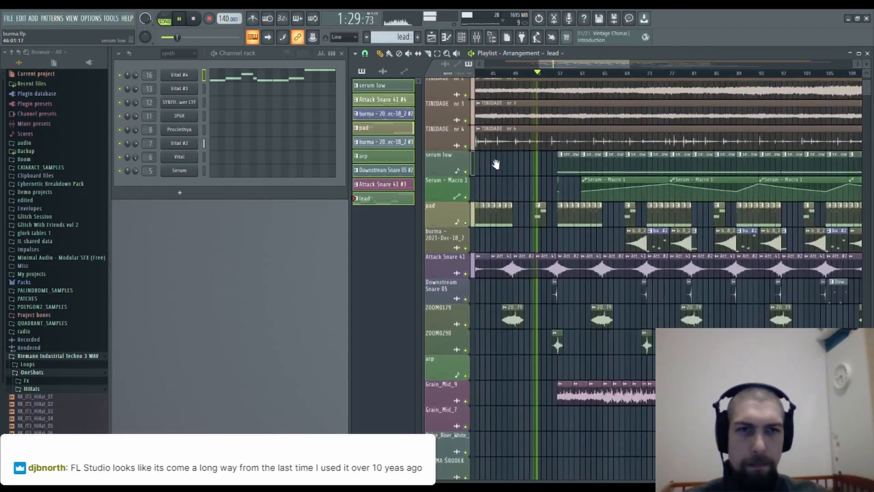
pyautogui.moveTo(530, 338); pyautogui.dragTo(554, 165)
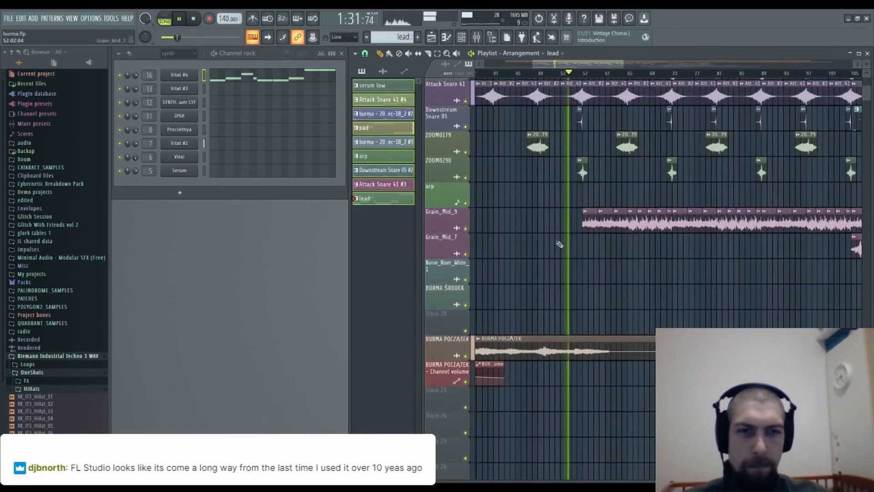
pyautogui.moveTo(575, 285); pyautogui.dragTo(560, 258)
pyautogui.moveTo(634, 270); pyautogui.dragTo(607, 271)
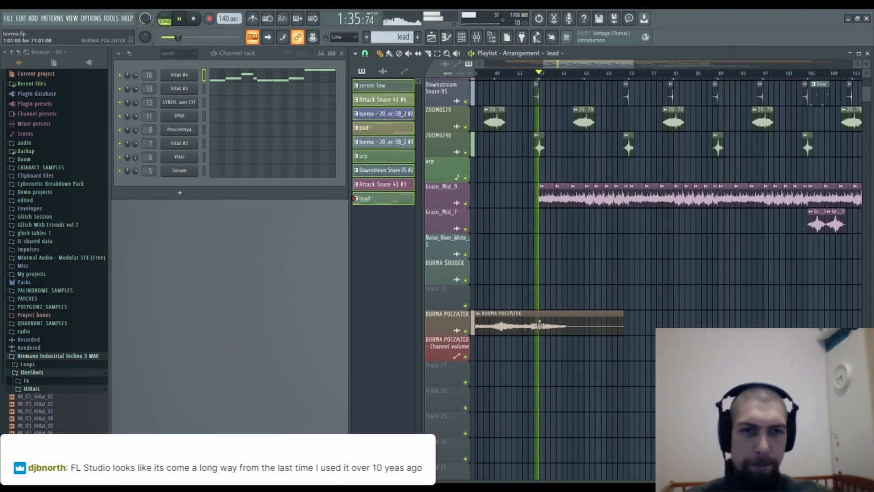
pyautogui.moveTo(551, 233); pyautogui.dragTo(571, 276)
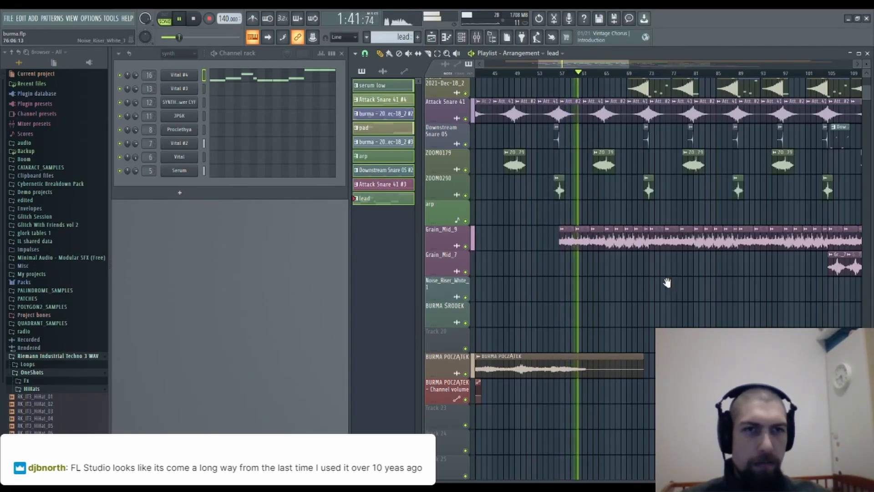
pyautogui.moveTo(612, 187); pyautogui.dragTo(561, 302)
pyautogui.moveTo(613, 285); pyautogui.dragTo(561, 257)
pyautogui.moveTo(627, 267); pyautogui.dragTo(579, 313)
pyautogui.moveTo(603, 259); pyautogui.dragTo(639, 371)
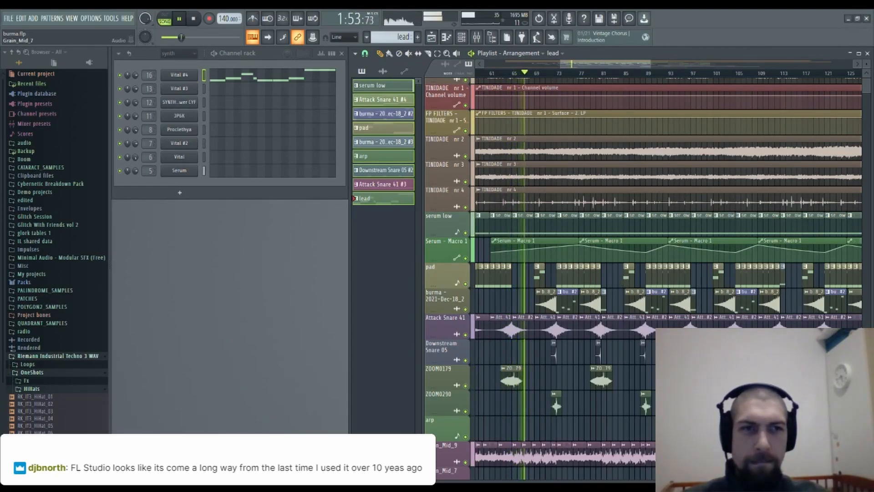
pyautogui.moveTo(584, 418); pyautogui.dragTo(552, 432)
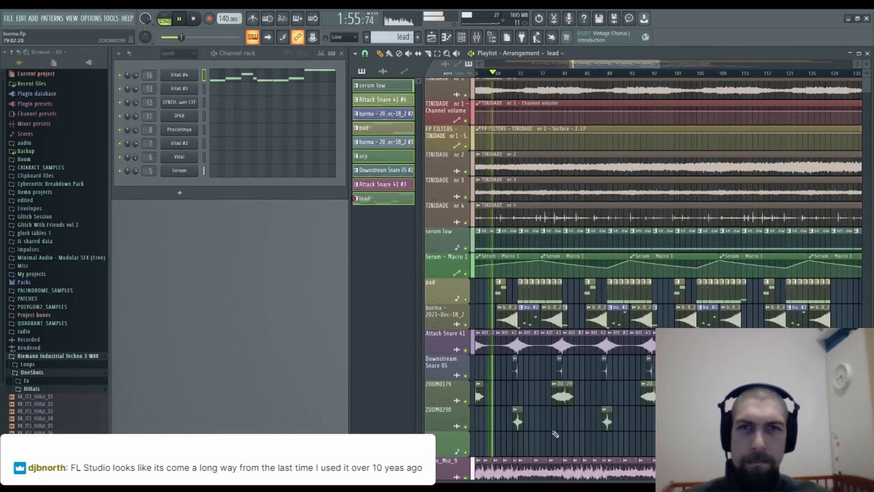
pyautogui.moveTo(555, 435); pyautogui.dragTo(552, 304)
pyautogui.moveTo(554, 459); pyautogui.dragTo(560, 402)
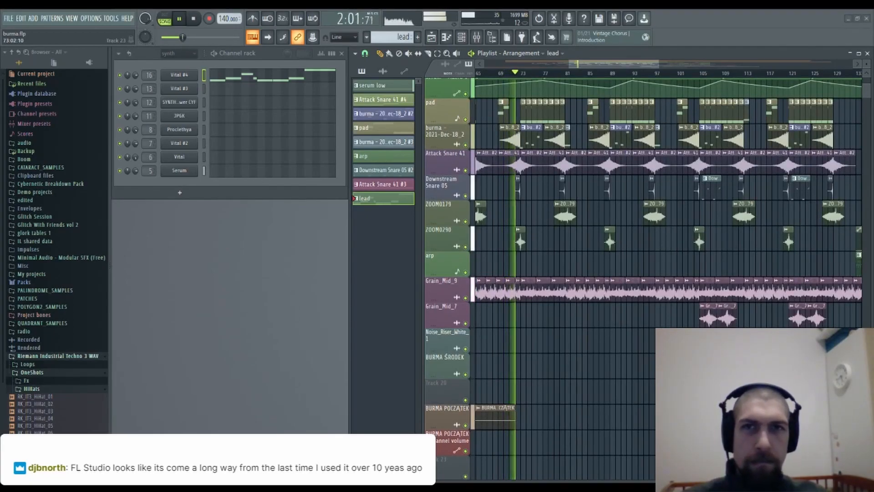
# Place the BURMA FX clip on the BURMA POCZĄTEK track so that it starts at bar 76.
pyautogui.moveTo(601, 365); pyautogui.dragTo(582, 358)
pyautogui.moveTo(586, 433); pyautogui.dragTo(578, 258)
pyautogui.moveTo(804, 283); pyautogui.dragTo(642, 289)
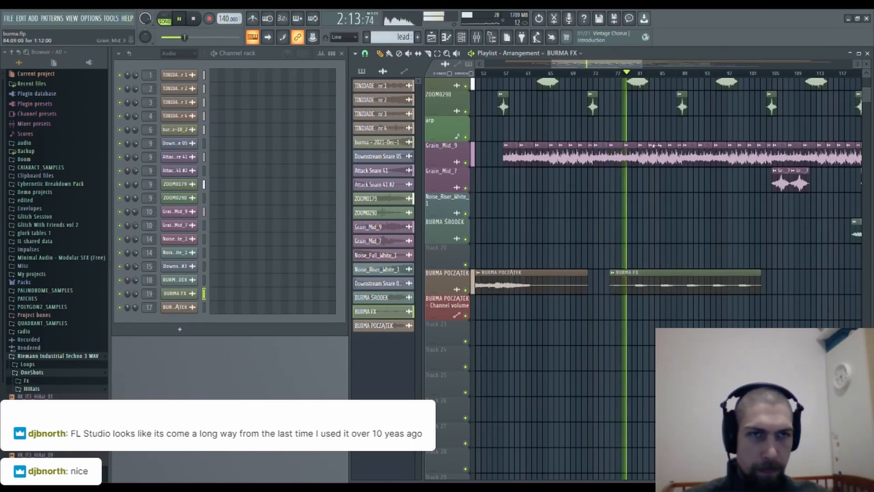
pyautogui.scroll(7, 652, 79)
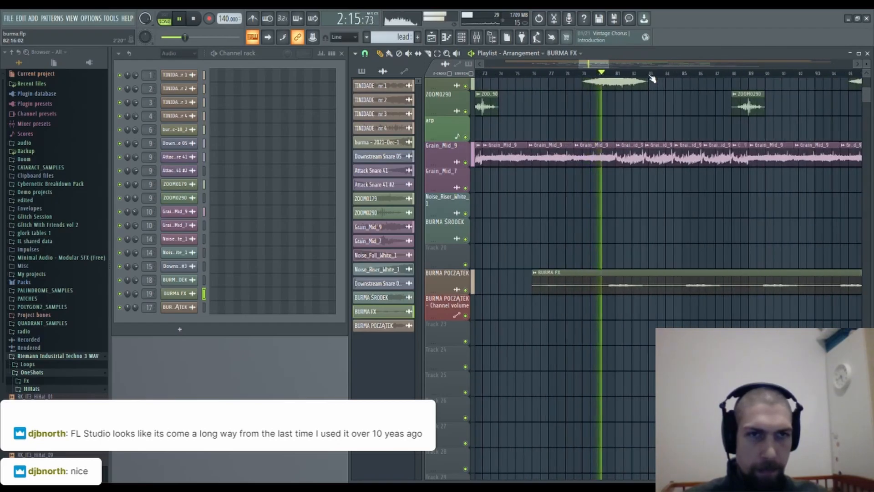
pyautogui.scroll(1, 654, 79)
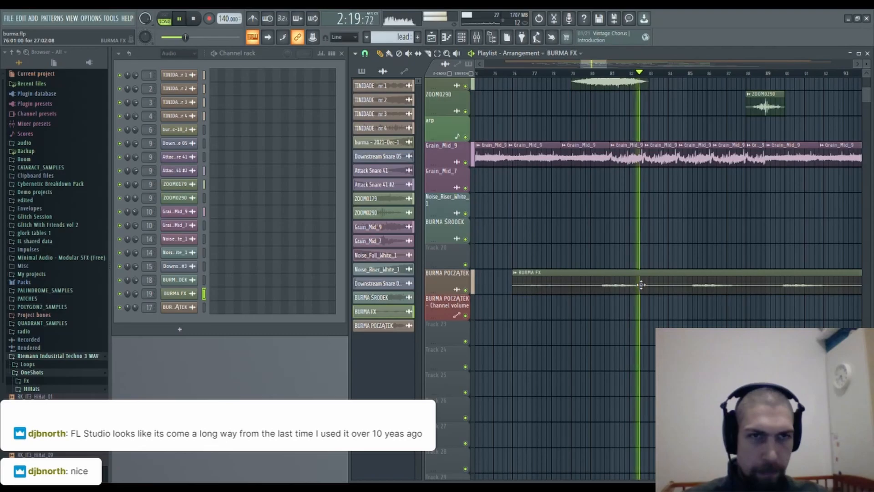
# Try normalizing the BURMA FX audio clip in its channel settings.
pyautogui.doubleClick(716, 280)
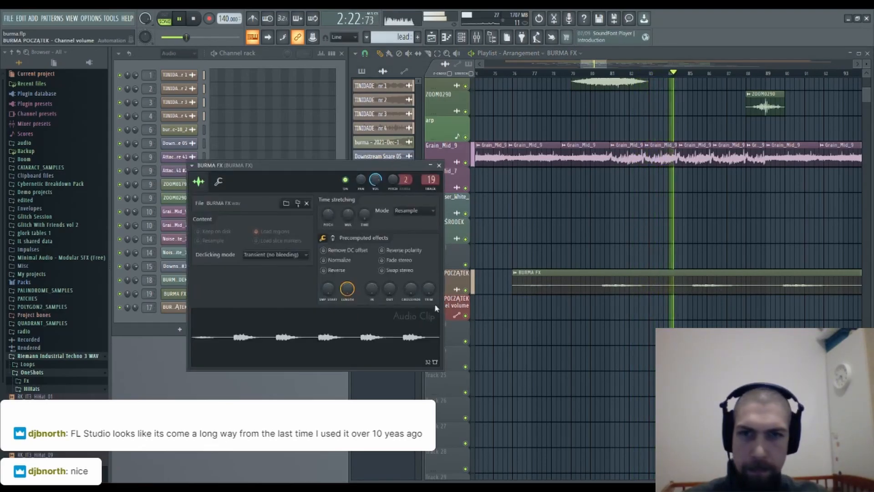
pyautogui.click(346, 260)
pyautogui.click(347, 260)
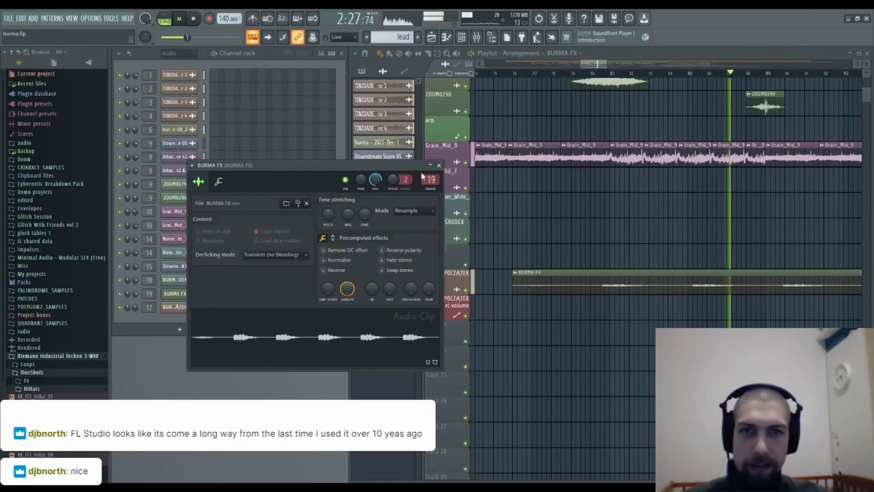
# Raise the channel volume of BURMA FX slightly while the arrangement plays, and close its channel settings.
pyautogui.moveTo(658, 220); pyautogui.dragTo(576, 226)
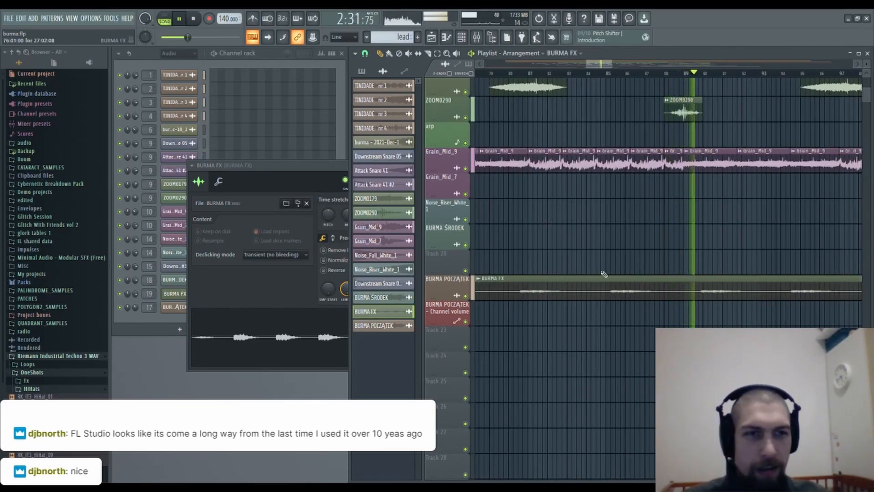
pyautogui.moveTo(611, 268); pyautogui.dragTo(592, 271)
pyautogui.click(331, 169)
pyautogui.moveTo(375, 179); pyautogui.dragTo(375, 173)
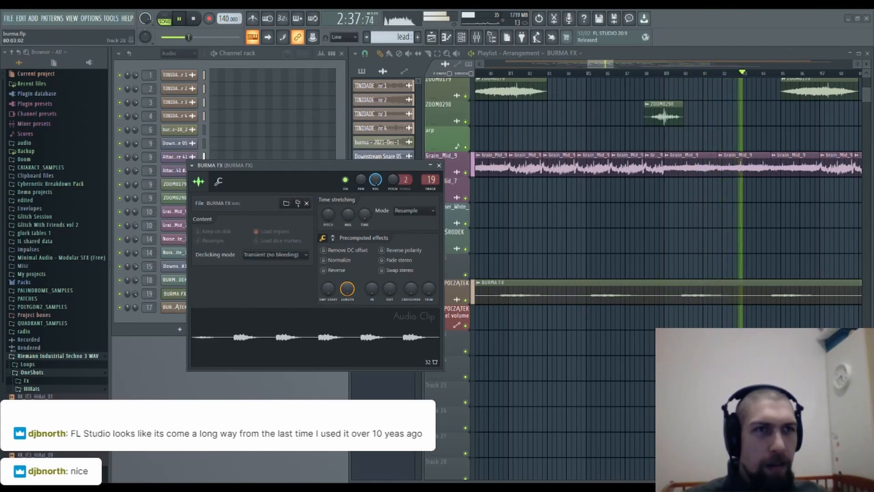
pyautogui.moveTo(691, 225); pyautogui.dragTo(620, 253)
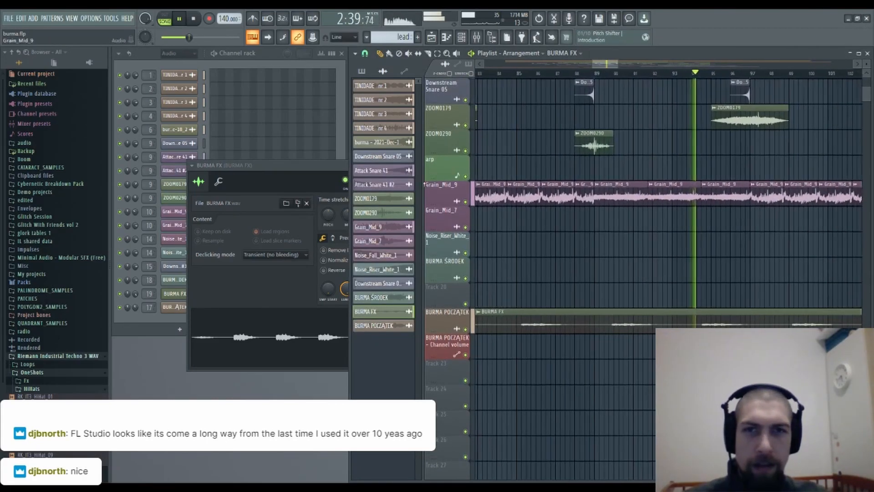
pyautogui.click(341, 167)
pyautogui.click(439, 165)
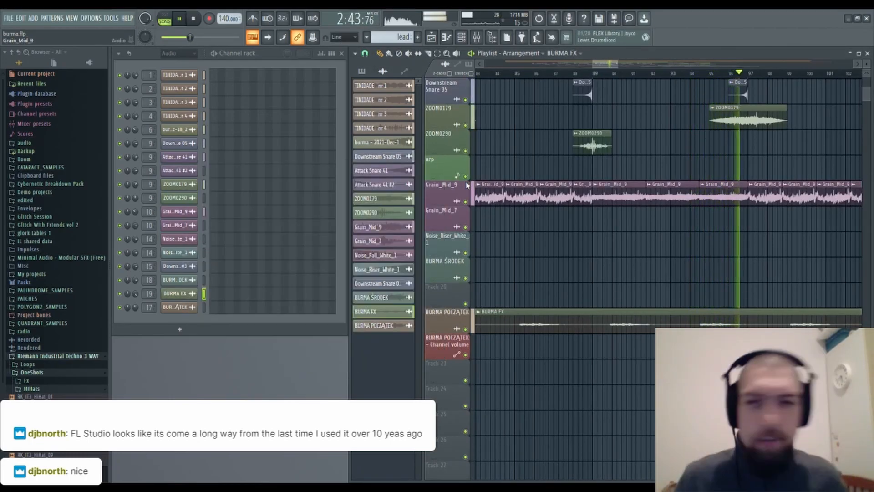
# Add a second BURMA FX clip directly after the first on the BURMA POCZĄTEK track, at about bar 103.
pyautogui.moveTo(736, 273); pyautogui.dragTo(667, 274)
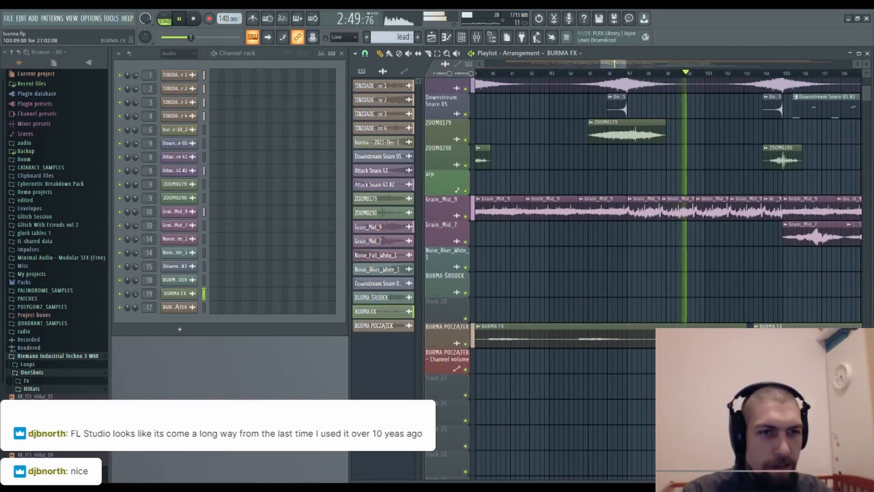
# Check the BURMA FX audio clip's channel settings and review the surrounding tracks around bar 105 during playback.
pyautogui.doubleClick(683, 338)
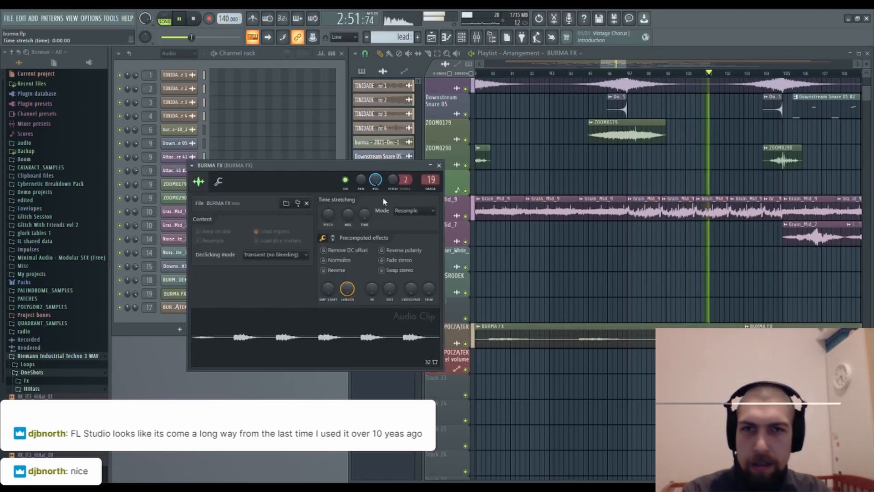
pyautogui.click(438, 165)
pyautogui.scroll(-3, 637, 227)
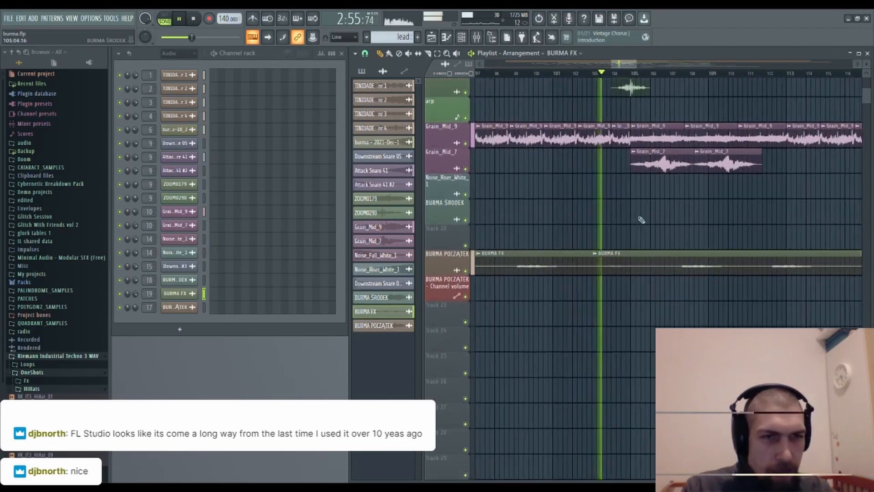
pyautogui.scroll(4, 644, 218)
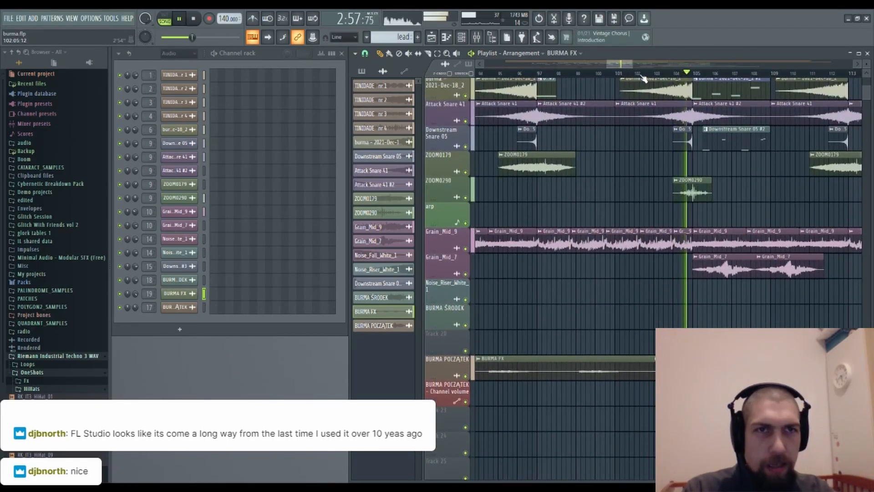
pyautogui.scroll(-2, 644, 79)
pyautogui.scroll(-3, 643, 78)
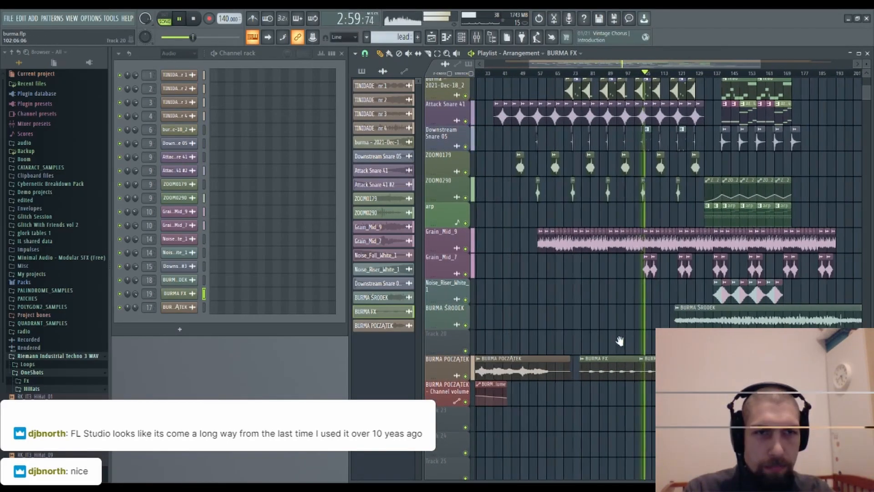
pyautogui.scroll(4, 601, 364)
pyautogui.scroll(4, 565, 303)
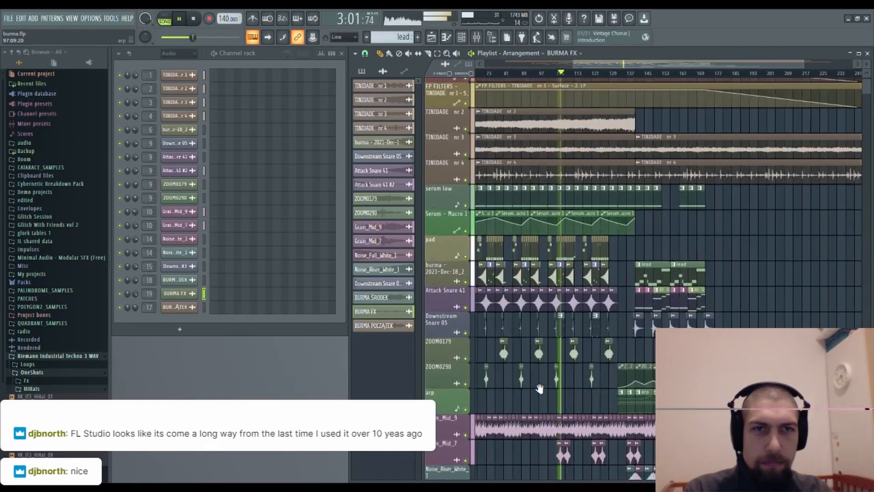
pyautogui.scroll(6, 555, 71)
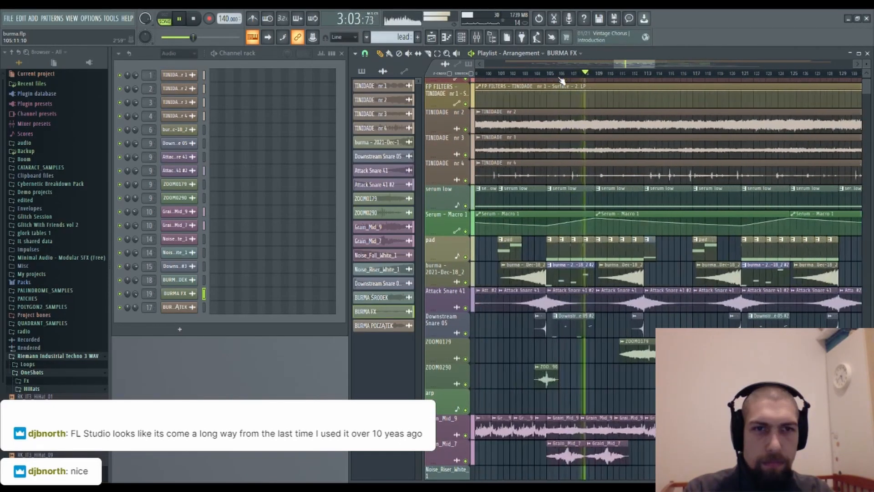
# Inspect the notes of the burma - 2021-Dec-18_2 #2 pattern and the Vital synth that plays them.
pyautogui.click(570, 277)
pyautogui.doubleClick(570, 276)
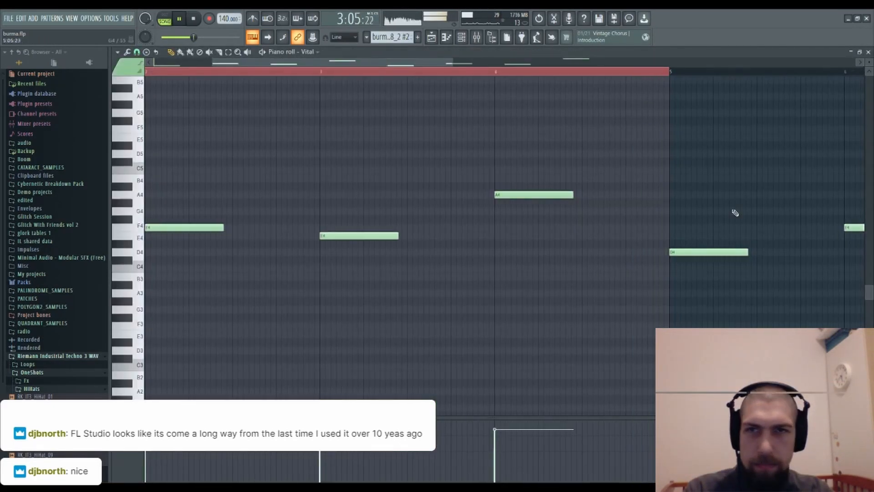
pyautogui.click(868, 52)
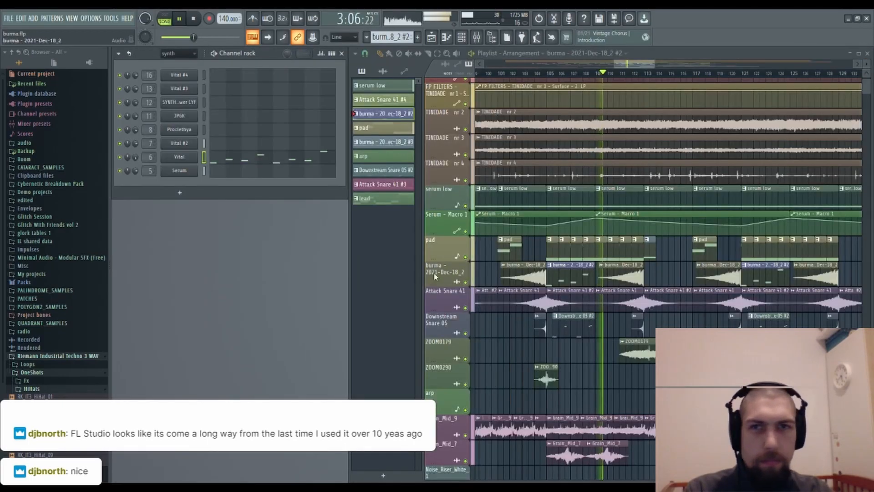
pyautogui.click(179, 157)
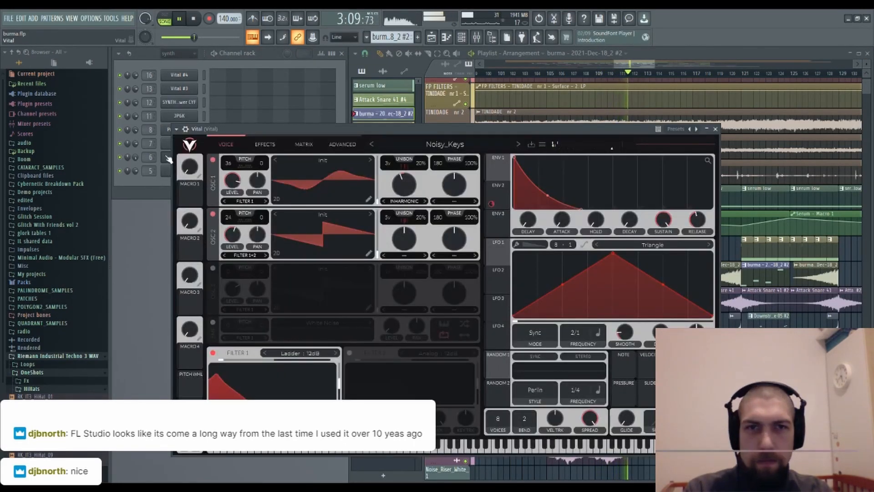
pyautogui.click(169, 158)
# Select the Downstream Snare 05 #2 pattern and inspect its SYNTH - MayFlower CYF instrument, closing it again.
pyautogui.scroll(-5, 504, 247)
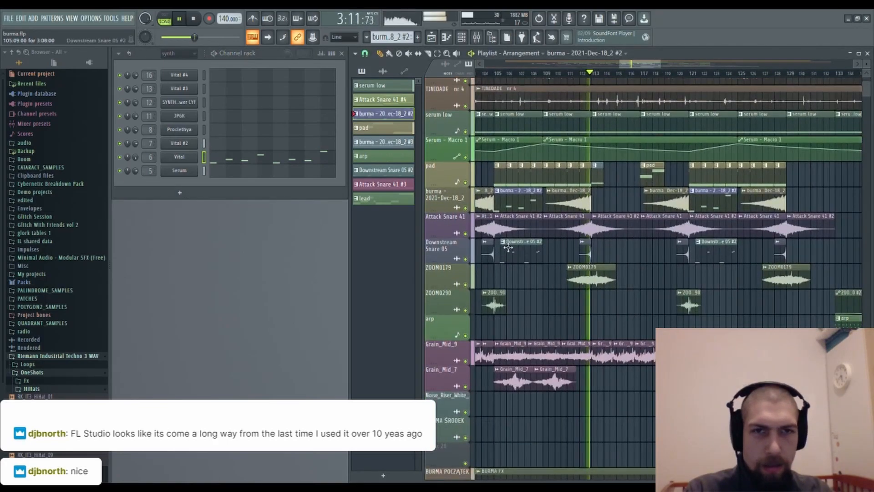
pyautogui.click(176, 102)
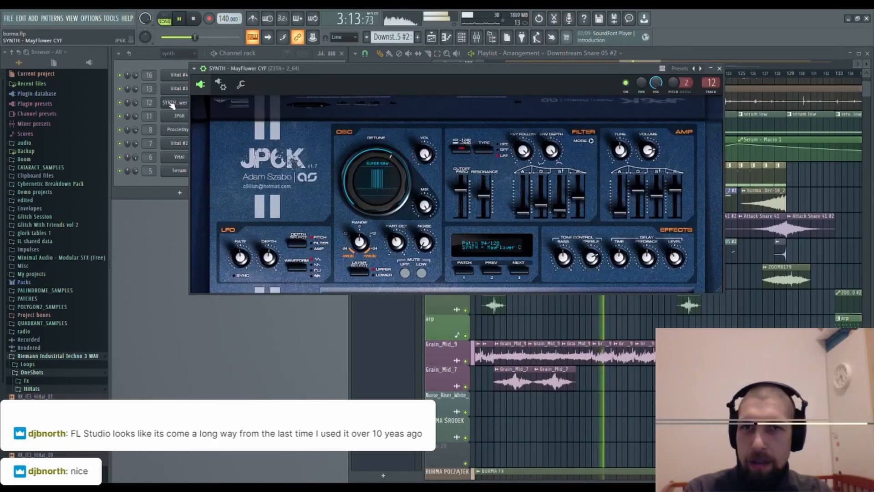
pyautogui.click(171, 105)
# Check the channel volume of the second BURMA FX clip in its channel settings while the arrangement plays.
pyautogui.scroll(2, 637, 319)
pyautogui.scroll(-4, 606, 309)
pyautogui.moveTo(564, 353); pyautogui.dragTo(546, 286)
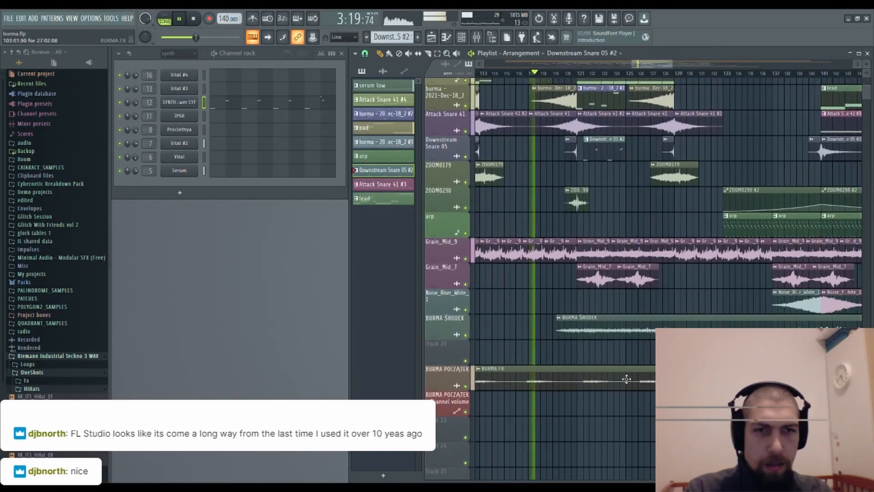
pyautogui.click(581, 377)
pyautogui.doubleClick(575, 373)
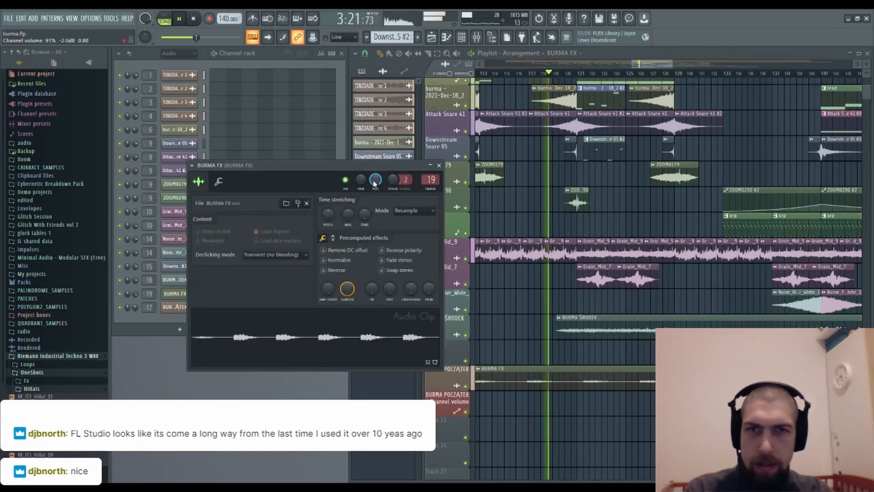
pyautogui.click(438, 166)
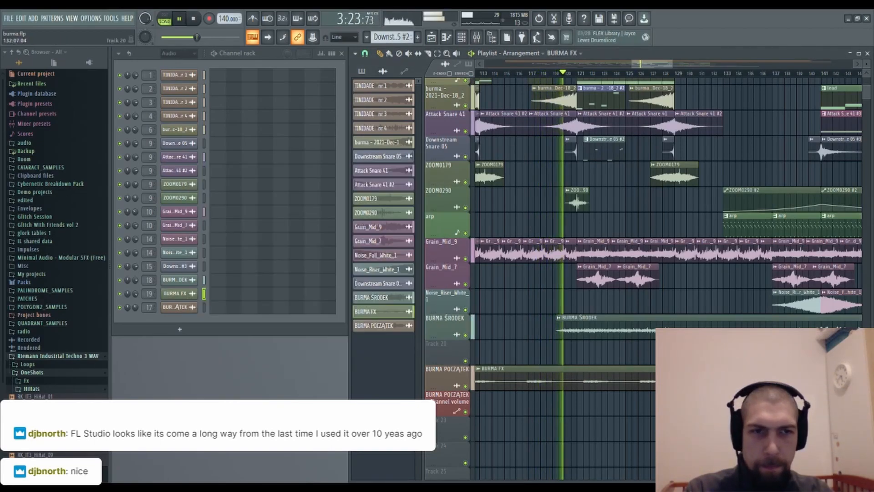
# Review the transition from BURMA FX to BURMA ŚRODEK and check the channel settings of BURMA ŚRODEK.
pyautogui.scroll(3, 637, 273)
pyautogui.moveTo(680, 430); pyautogui.dragTo(787, 341)
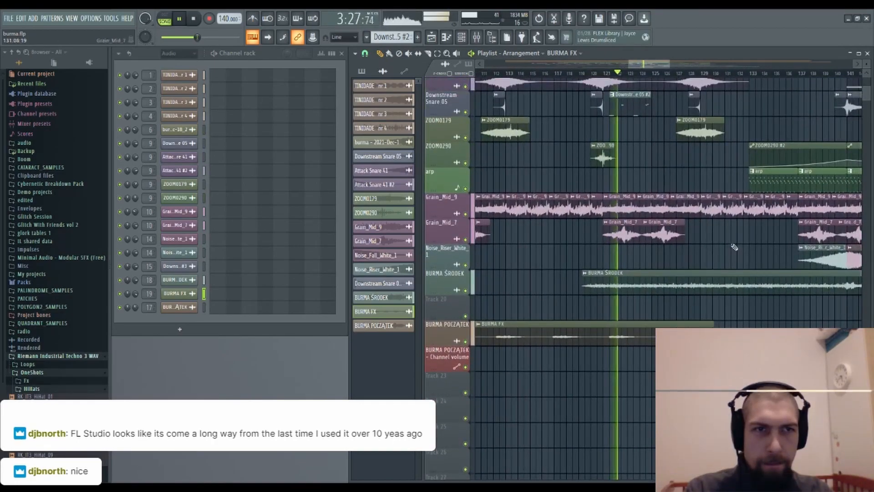
pyautogui.scroll(6, 733, 247)
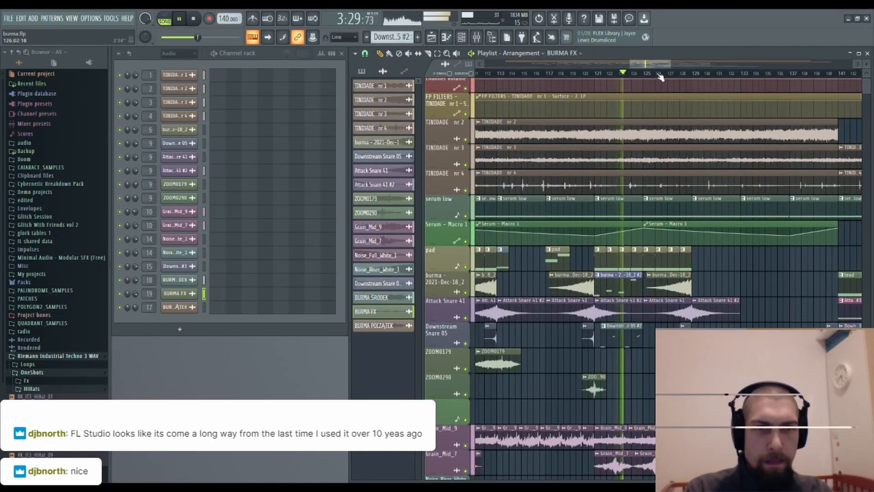
pyautogui.scroll(-3, 660, 77)
pyautogui.scroll(-6, 661, 272)
pyautogui.moveTo(660, 272); pyautogui.dragTo(644, 399)
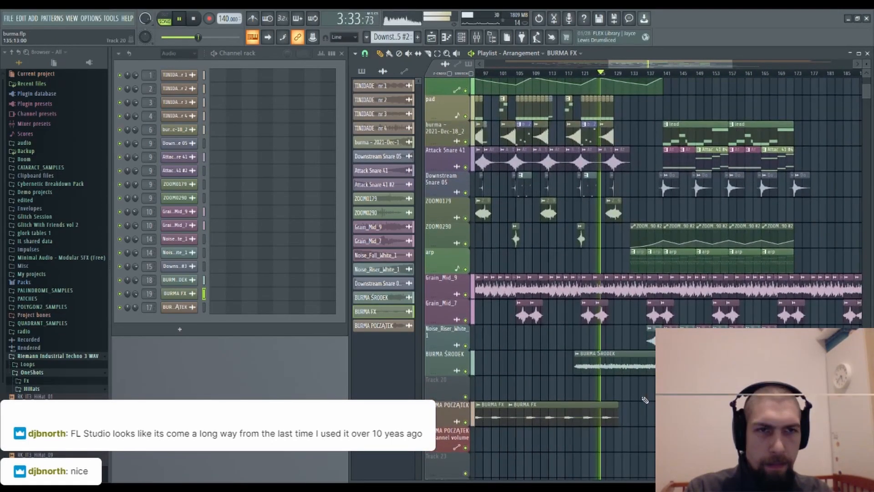
pyautogui.scroll(5, 642, 79)
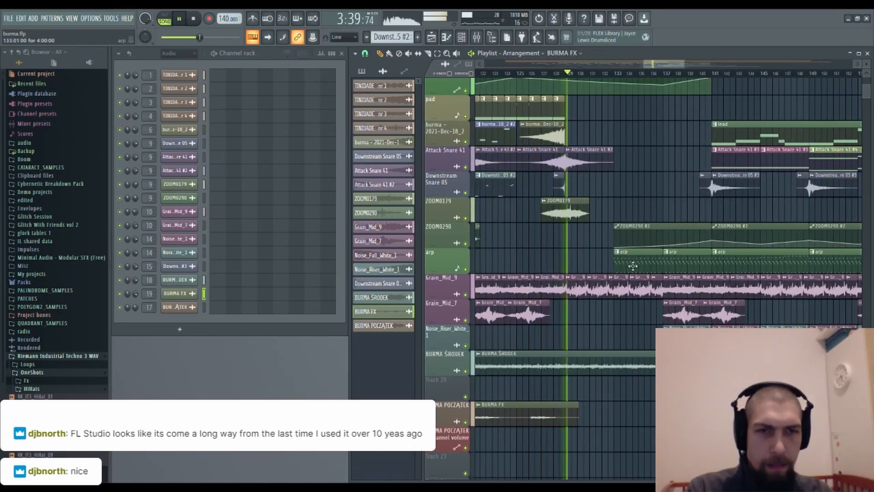
pyautogui.doubleClick(612, 369)
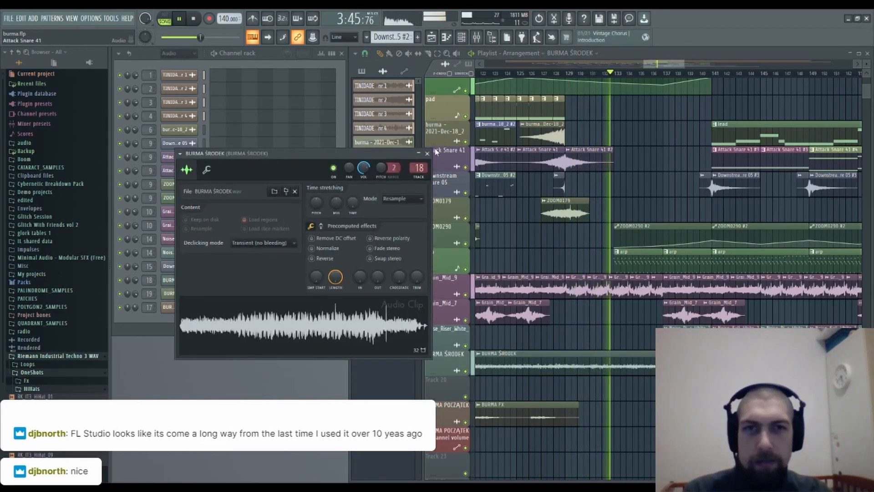
pyautogui.press('Escape')
# Examine how BURMA ŚRODEK sits against the lead, arp and riser tracks around bars 133 to 149 during playback.
pyautogui.scroll(-4, 597, 336)
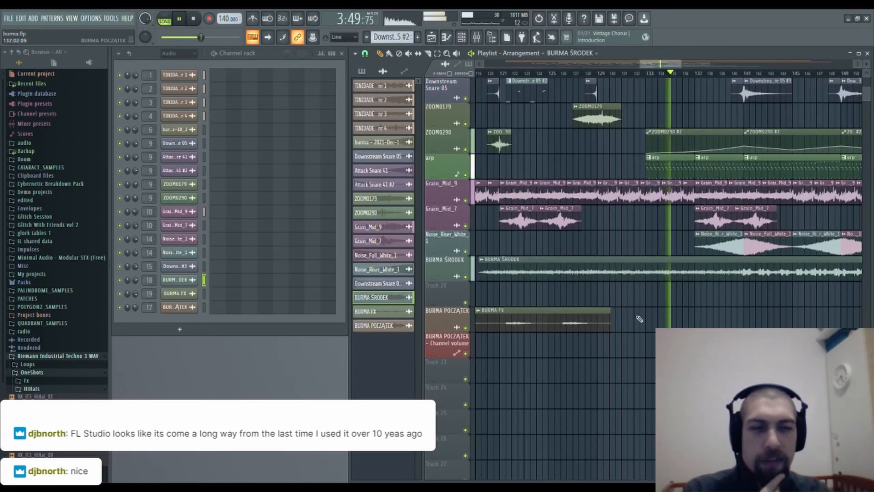
pyautogui.scroll(2, 609, 268)
pyautogui.scroll(3, 587, 189)
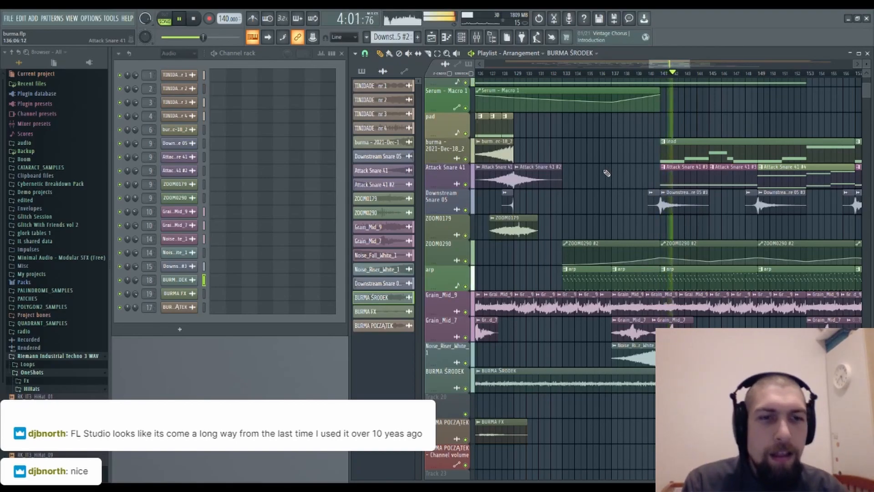
pyautogui.scroll(-3, 608, 178)
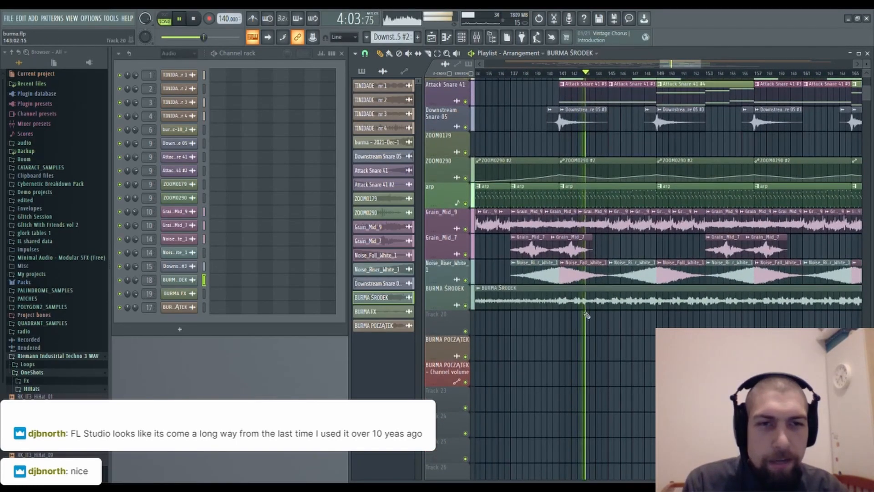
pyautogui.scroll(3, 616, 303)
pyautogui.scroll(2, 692, 241)
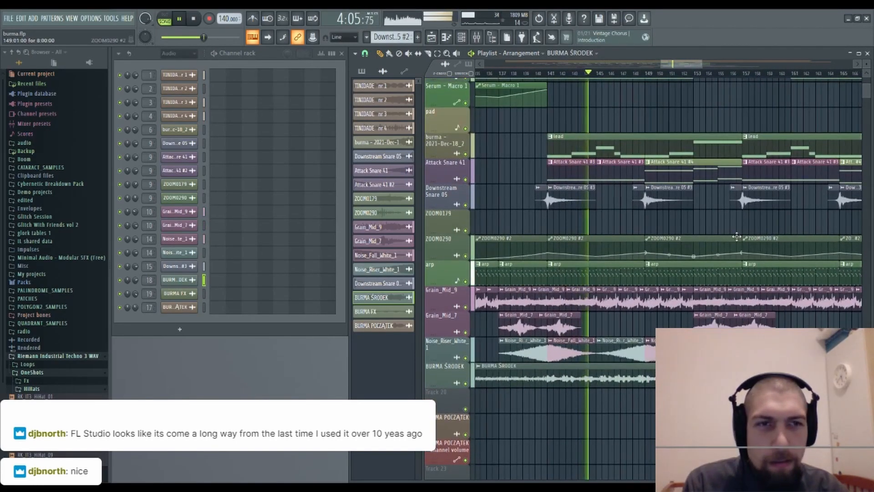
pyautogui.scroll(4, 692, 241)
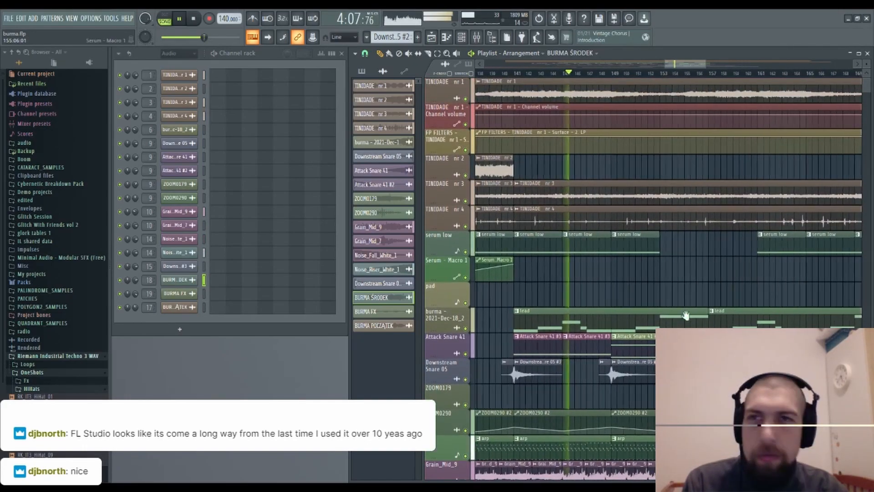
pyautogui.scroll(-3, 694, 268)
pyautogui.scroll(-3, 697, 296)
pyautogui.scroll(-2, 638, 337)
# Reopen the BURMA ŚRODEK channel settings to review them at about bar 149, and close them.
pyautogui.doubleClick(637, 337)
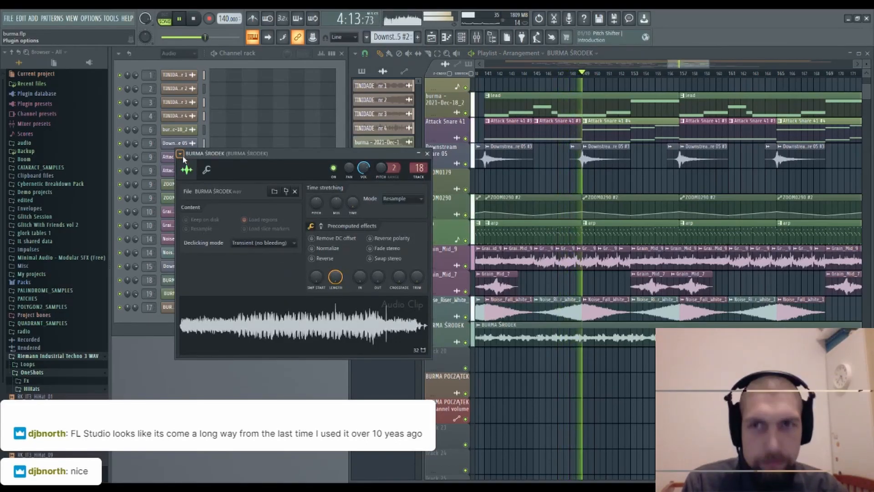
pyautogui.click(426, 156)
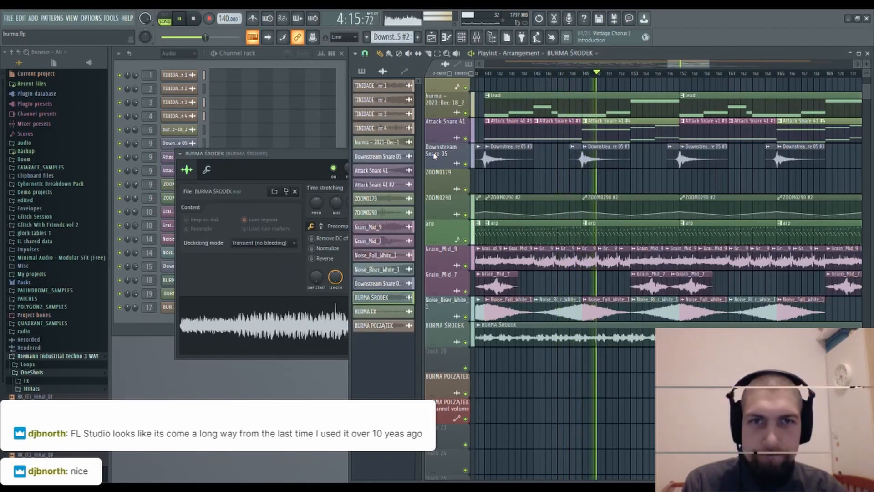
pyautogui.click(325, 152)
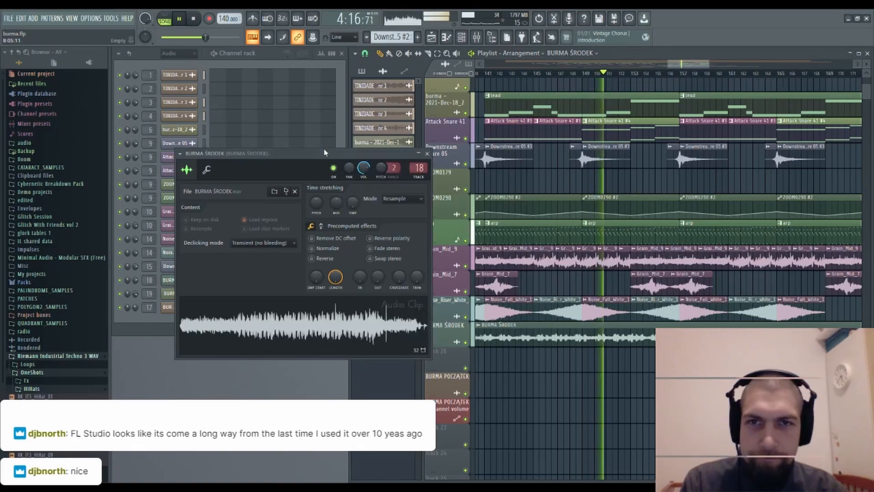
pyautogui.click(427, 154)
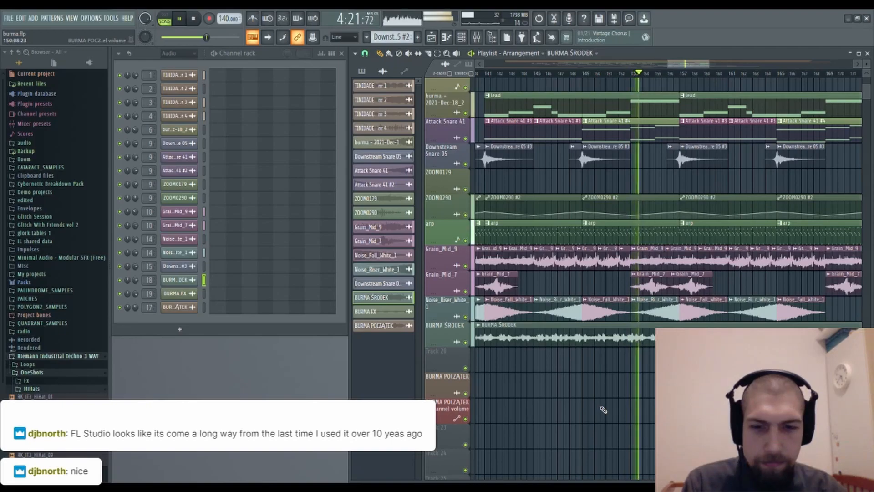
# Lower the filter cutoff of BURMA ŚRODEK in its precomputed effects and close its channel settings.
pyautogui.scroll(2, 603, 409)
pyautogui.scroll(2, 624, 460)
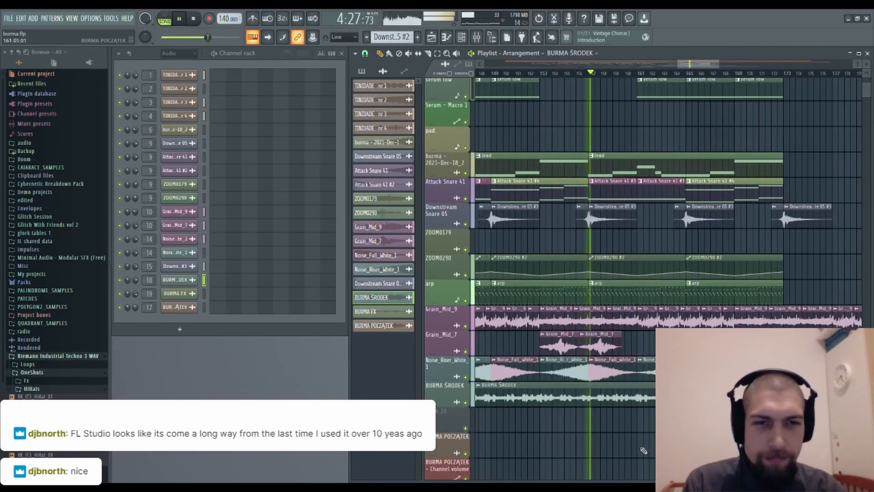
pyautogui.doubleClick(601, 395)
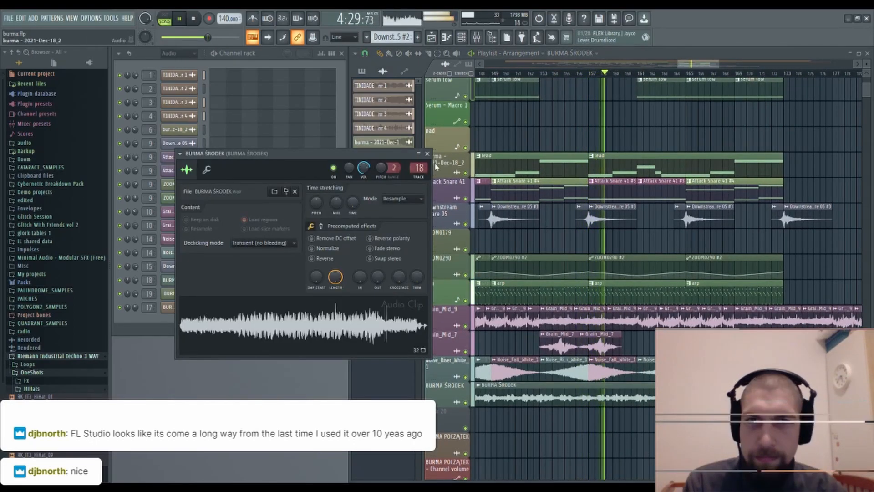
pyautogui.click(322, 227)
pyautogui.moveTo(398, 242); pyautogui.dragTo(398, 245)
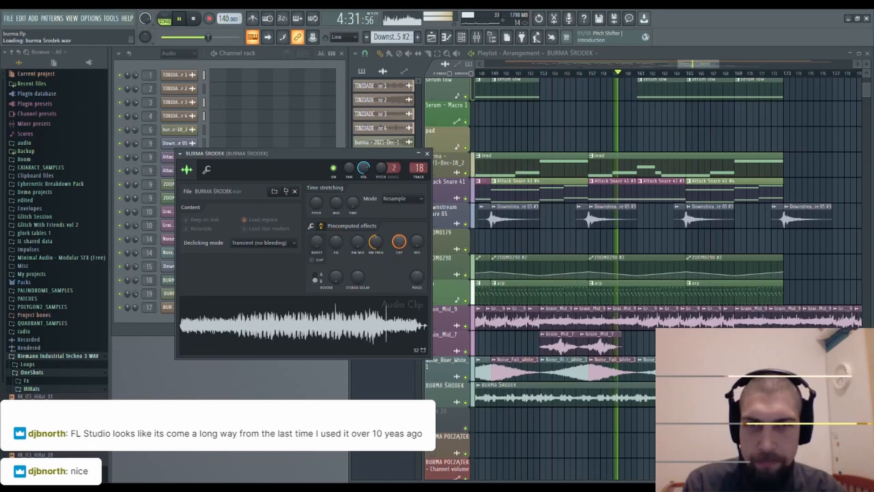
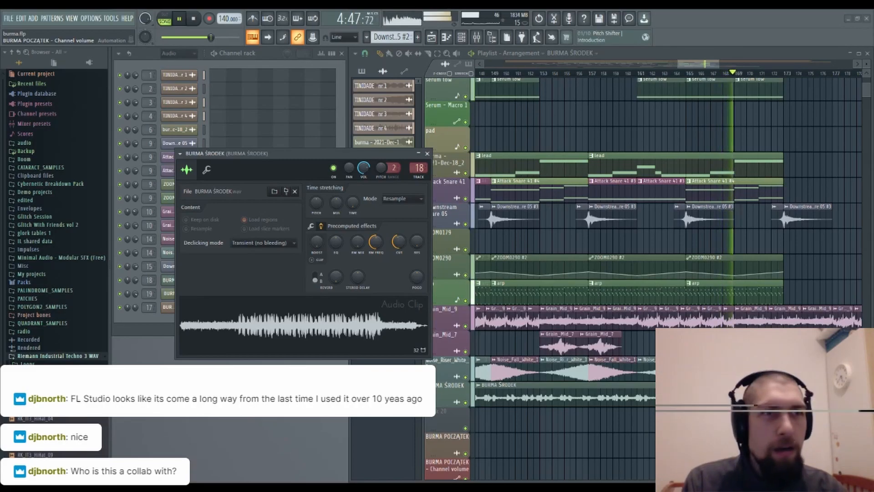
pyautogui.click(427, 153)
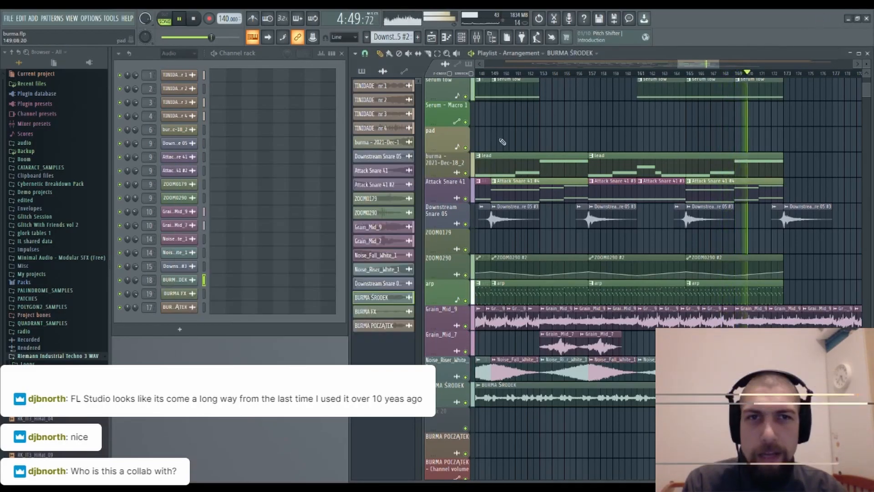
pyautogui.scroll(6, 524, 314)
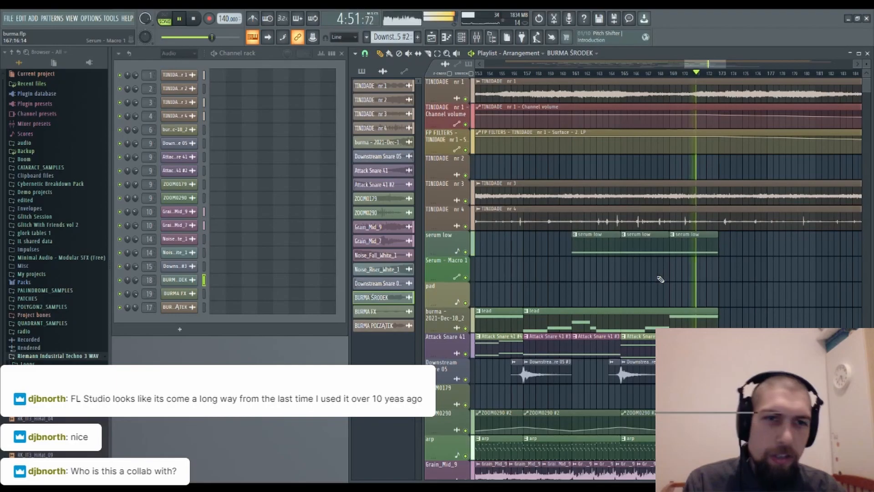
pyautogui.scroll(-3, 647, 238)
pyautogui.scroll(-5, 740, 255)
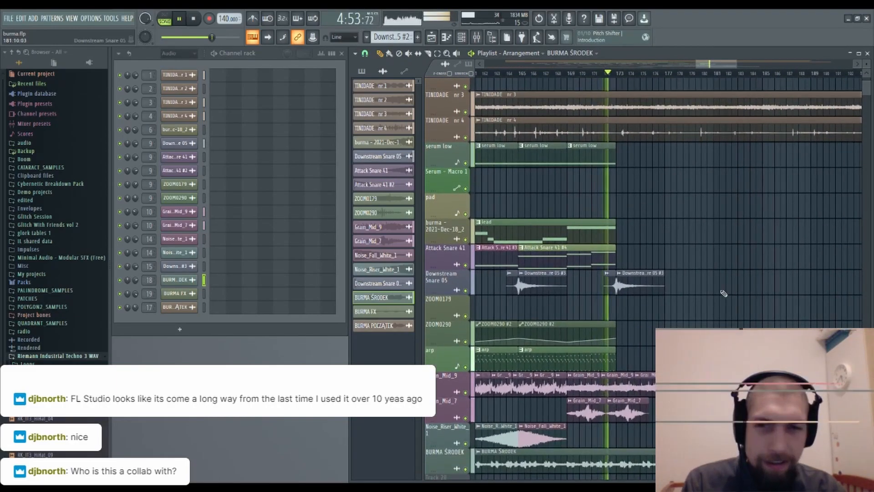
# Stop playback and review the arrangement from the BURMA ŚRODEK section back to the BURMA POCZĄTEK opening.
pyautogui.click(199, 17)
pyautogui.moveTo(664, 272)
pyautogui.mouseDown()
pyautogui.moveTo(758, 250)
pyautogui.moveTo(753, 206)
pyautogui.moveTo(608, 296)
pyautogui.moveTo(616, 363)
pyautogui.moveTo(588, 414)
pyautogui.moveTo(618, 281)
pyautogui.moveTo(565, 177)
pyautogui.mouseUp()
pyautogui.moveTo(594, 292)
pyautogui.mouseDown()
pyautogui.moveTo(588, 231)
pyautogui.moveTo(805, 174)
pyautogui.mouseUp()
pyautogui.moveTo(589, 345); pyautogui.dragTo(816, 378)
pyautogui.moveTo(508, 353); pyautogui.dragTo(757, 338)
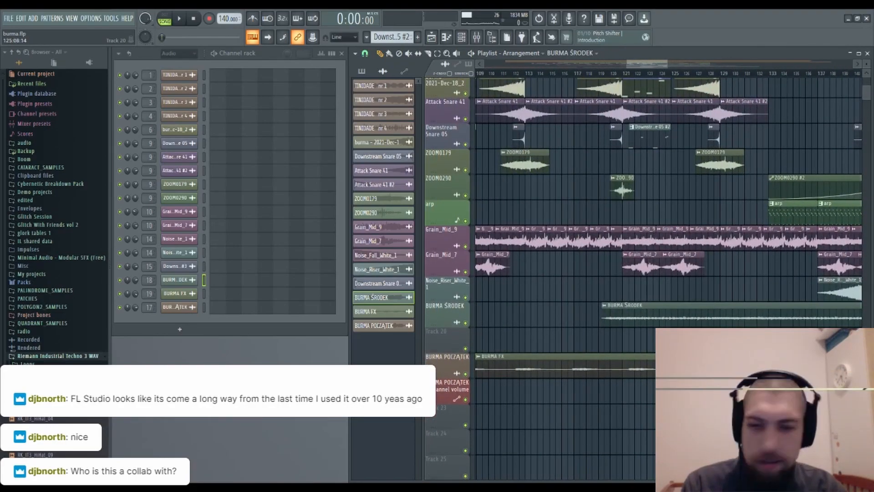
pyautogui.moveTo(558, 290); pyautogui.dragTo(632, 438)
pyautogui.moveTo(632, 235); pyautogui.dragTo(654, 323)
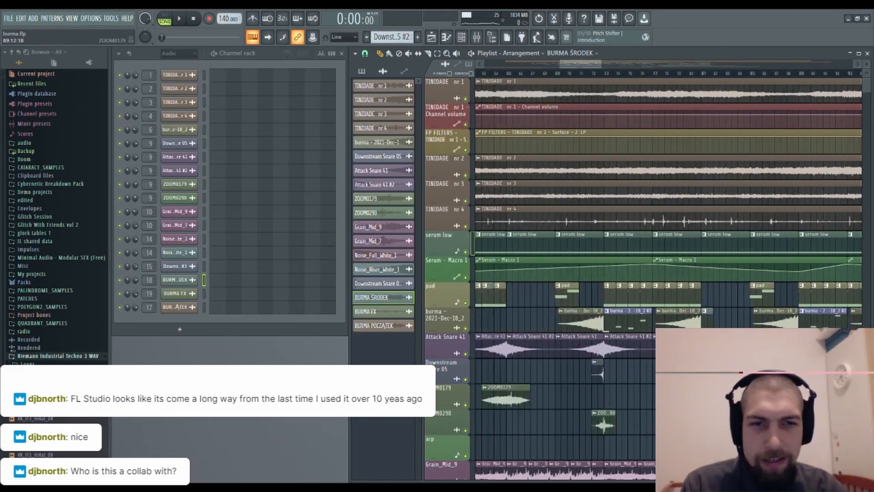
pyautogui.moveTo(570, 397); pyautogui.dragTo(583, 397)
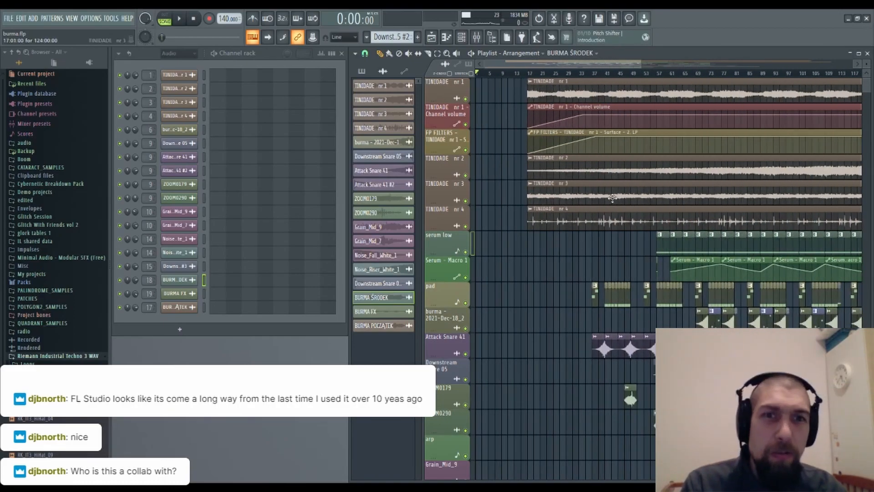
pyautogui.scroll(-10, 590, 265)
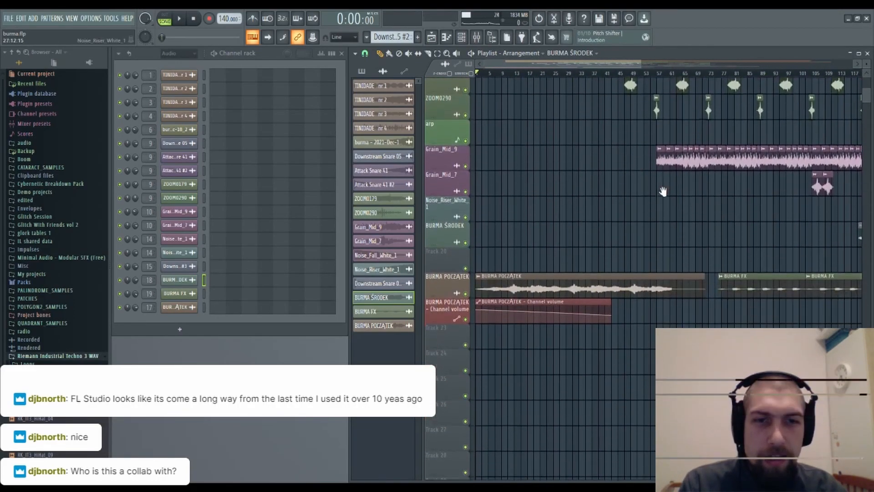
pyautogui.scroll(10, 598, 177)
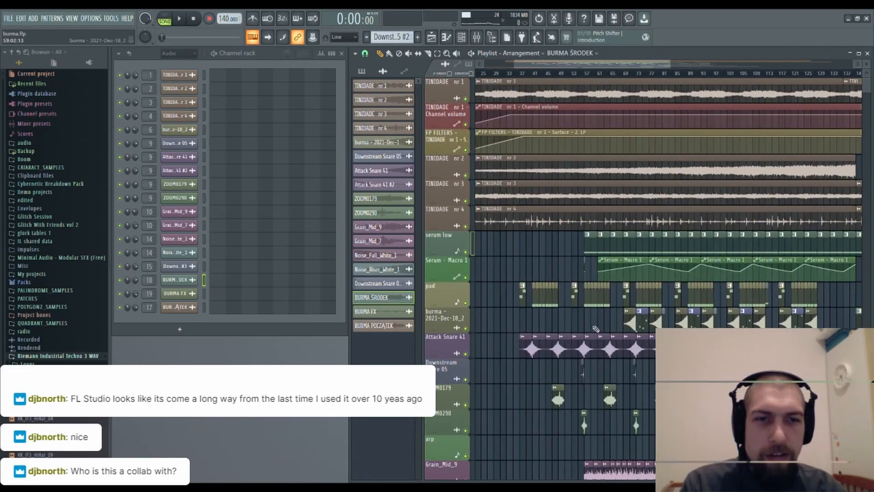
# Examine the layout of the TINIDADE, pad, lead and percussion clips from the opening through the middle of the arrangement.
pyautogui.moveTo(554, 324); pyautogui.dragTo(505, 321)
pyautogui.moveTo(598, 424); pyautogui.dragTo(489, 320)
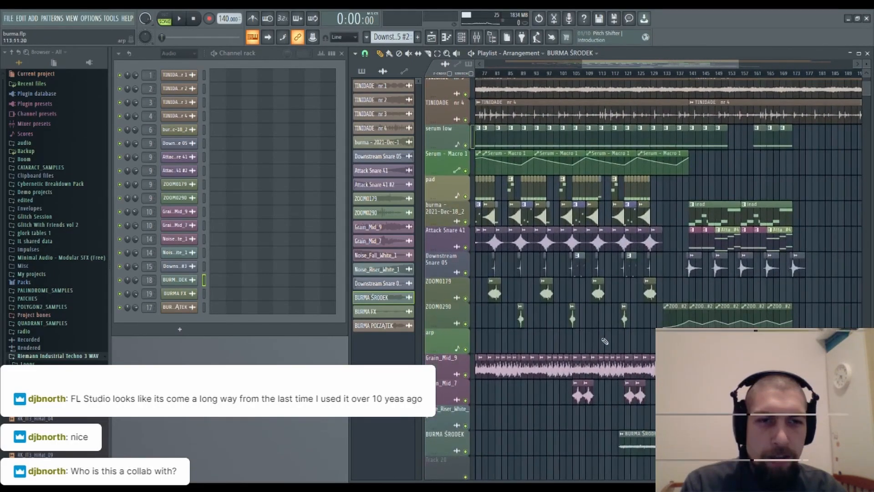
pyautogui.moveTo(614, 343); pyautogui.dragTo(560, 349)
pyautogui.moveTo(739, 309); pyautogui.dragTo(597, 416)
pyautogui.moveTo(668, 277); pyautogui.dragTo(691, 201)
pyautogui.moveTo(731, 364); pyautogui.dragTo(805, 159)
pyautogui.moveTo(606, 321); pyautogui.dragTo(747, 459)
pyautogui.moveTo(631, 298); pyautogui.dragTo(752, 448)
pyautogui.scroll(-3, 694, 74)
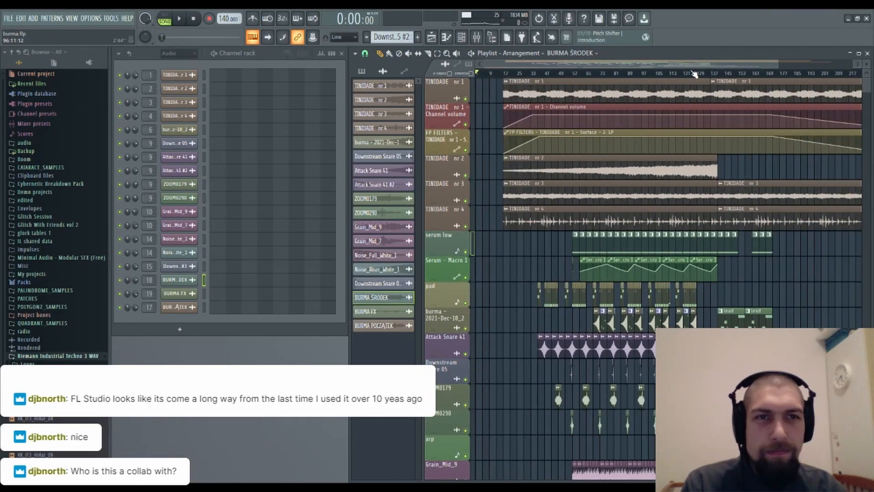
pyautogui.moveTo(782, 301); pyautogui.dragTo(716, 321)
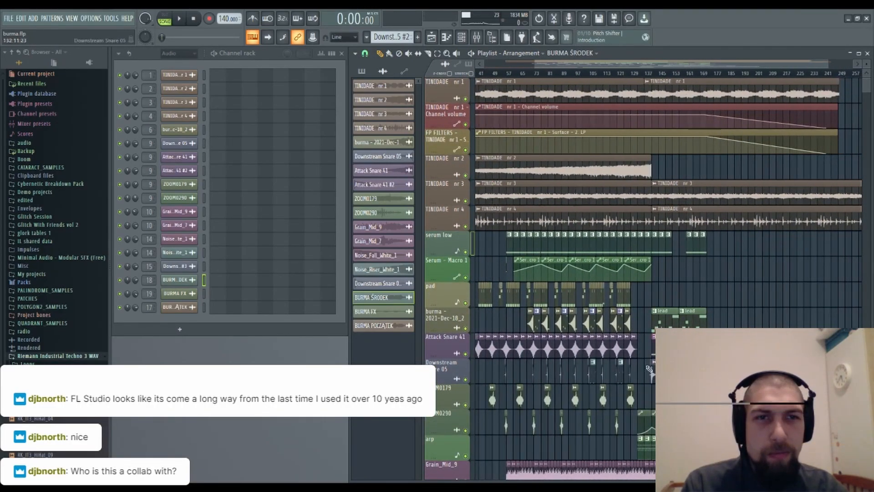
pyautogui.scroll(-2, 676, 74)
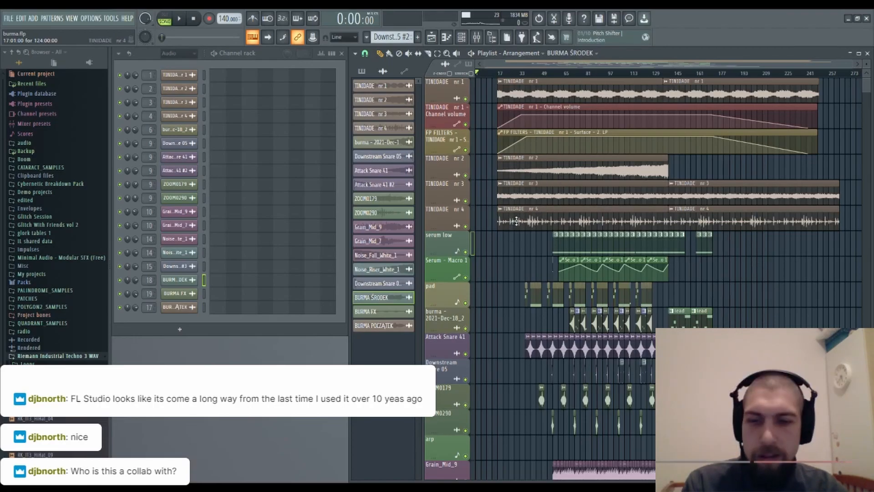
# Examine the ending of the arrangement, from BURMA ŚRODEK and the grain clips to the end of the TINIDADE tracks.
pyautogui.scroll(-3, 573, 182)
pyautogui.scroll(-2, 764, 264)
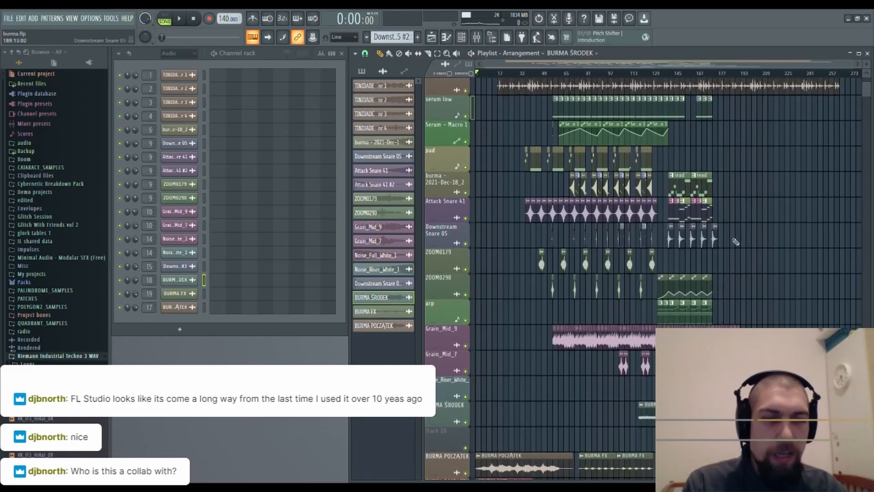
pyautogui.scroll(-9, 744, 282)
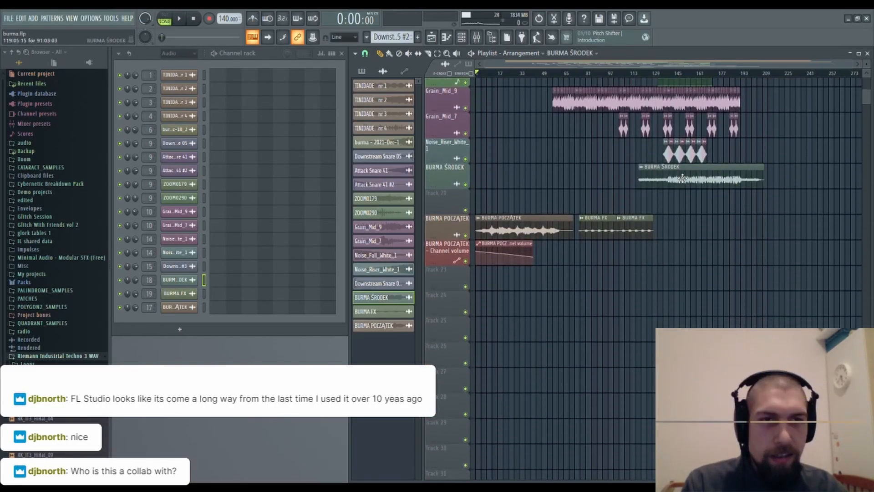
pyautogui.scroll(6, 608, 237)
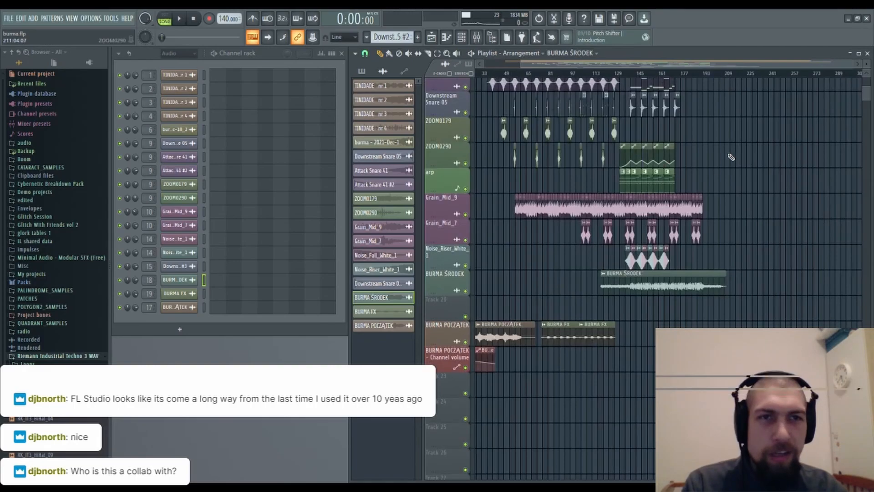
pyautogui.scroll(8, 760, 147)
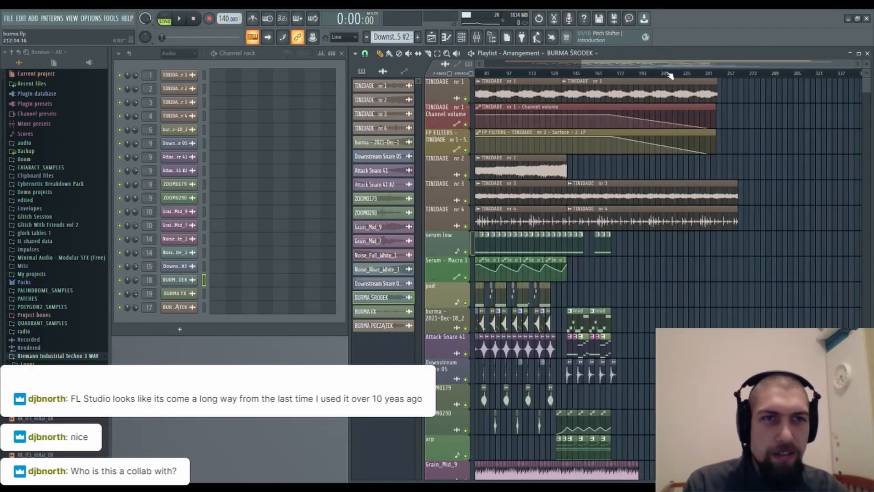
pyautogui.scroll(1, 628, 71)
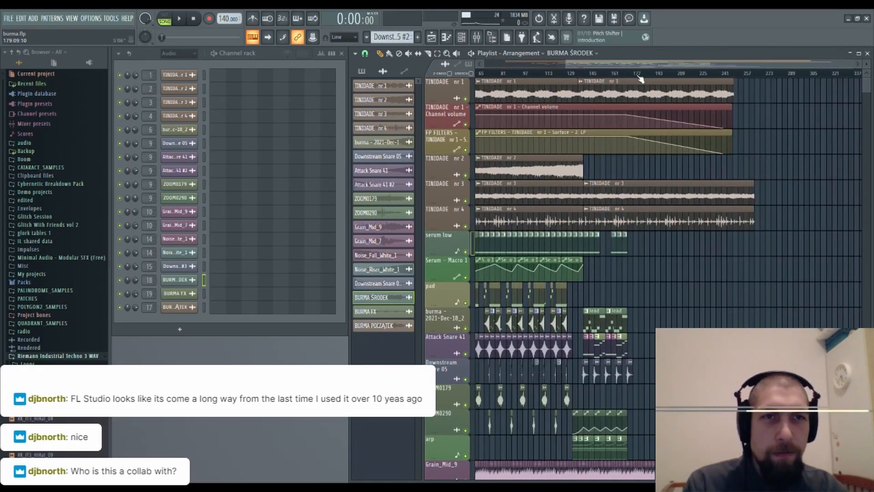
pyautogui.scroll(3, 640, 78)
pyautogui.moveTo(729, 264); pyautogui.dragTo(537, 273)
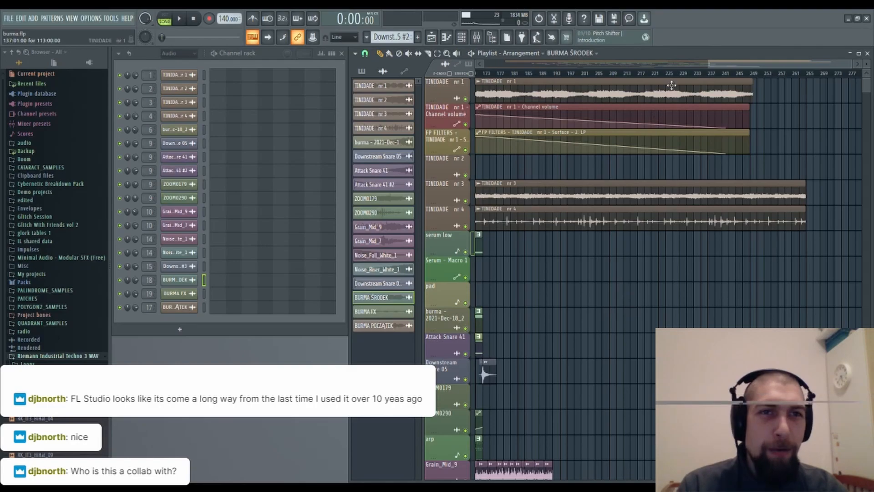
pyautogui.scroll(-4, 681, 82)
pyautogui.moveTo(717, 296); pyautogui.dragTo(771, 141)
pyautogui.moveTo(824, 318); pyautogui.dragTo(835, 228)
pyautogui.moveTo(842, 359); pyautogui.dragTo(847, 279)
pyautogui.moveTo(718, 293); pyautogui.dragTo(599, 364)
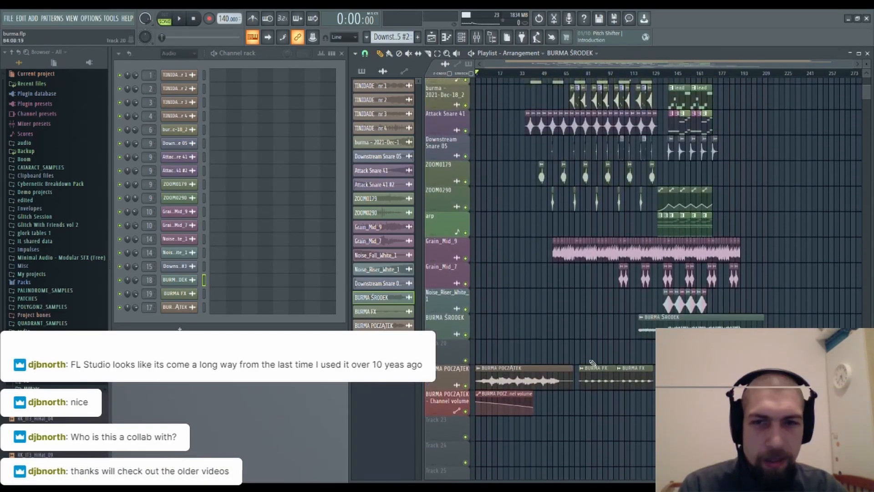
# Compare the TINIDADE and serum tracks with the BURMA POCZĄTEK, BURMA FX and BURMA ŚRODEK clips across the whole song.
pyautogui.scroll(5, 511, 323)
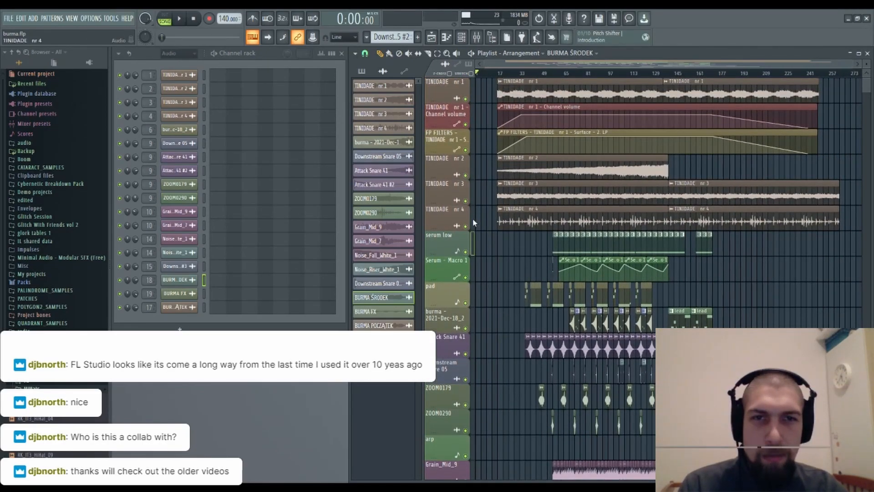
pyautogui.scroll(-7, 488, 354)
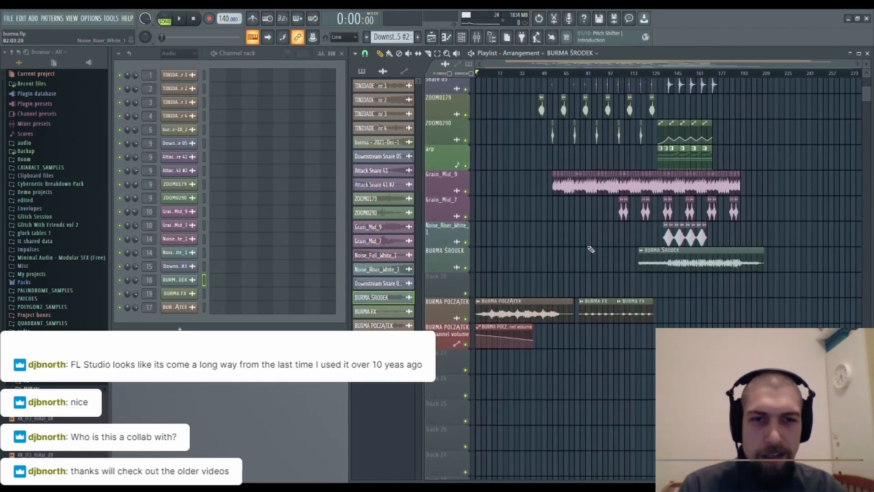
pyautogui.scroll(5, 546, 245)
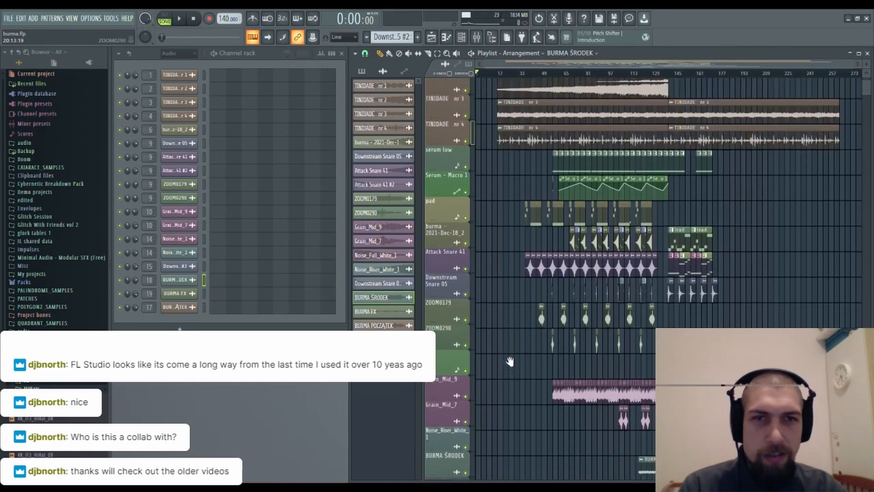
pyautogui.scroll(2, 506, 234)
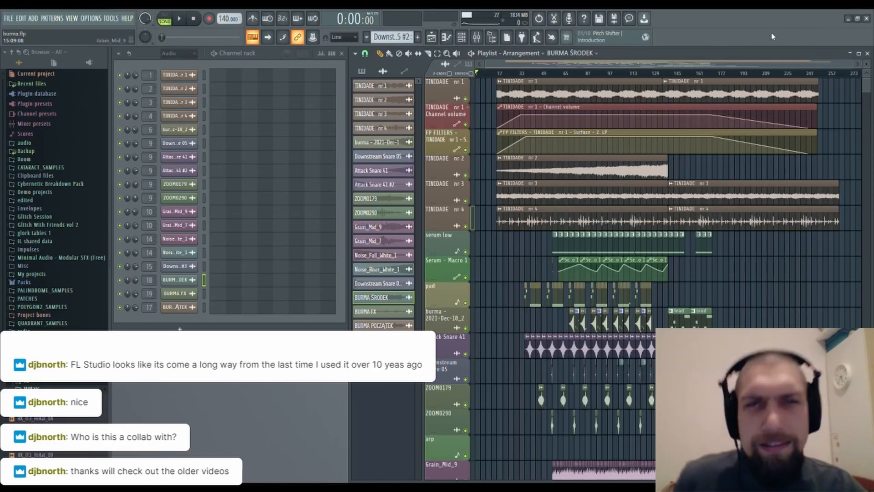
pyautogui.scroll(-10, 515, 257)
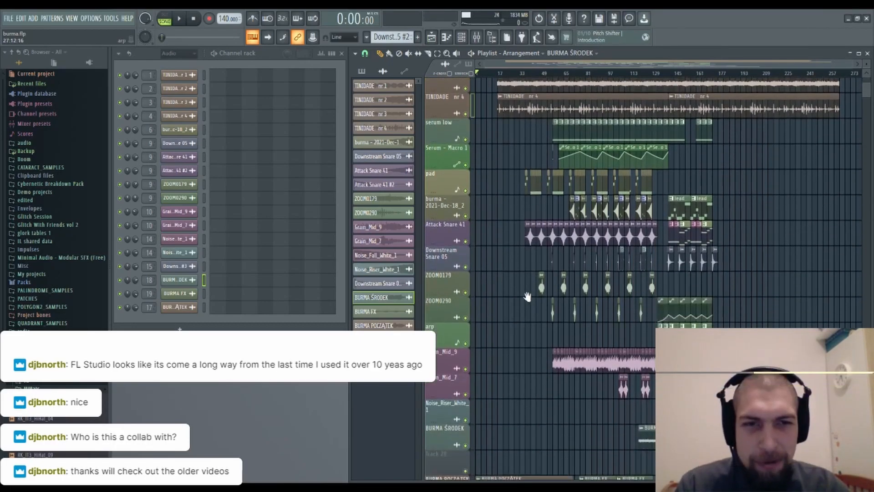
pyautogui.scroll(9, 525, 298)
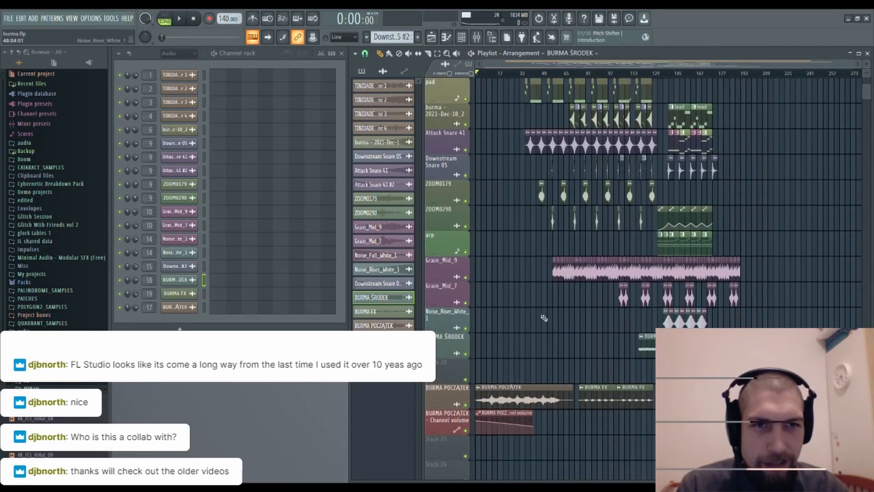
pyautogui.scroll(1, 514, 381)
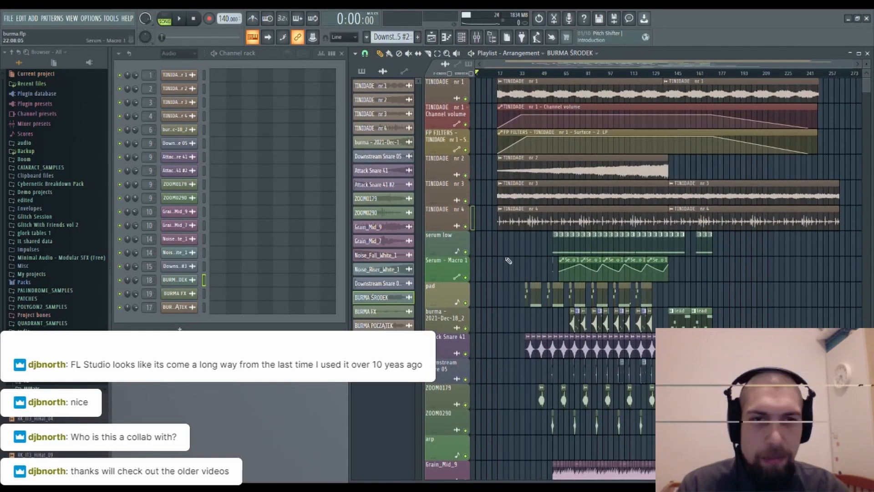
pyautogui.scroll(-6, 789, 315)
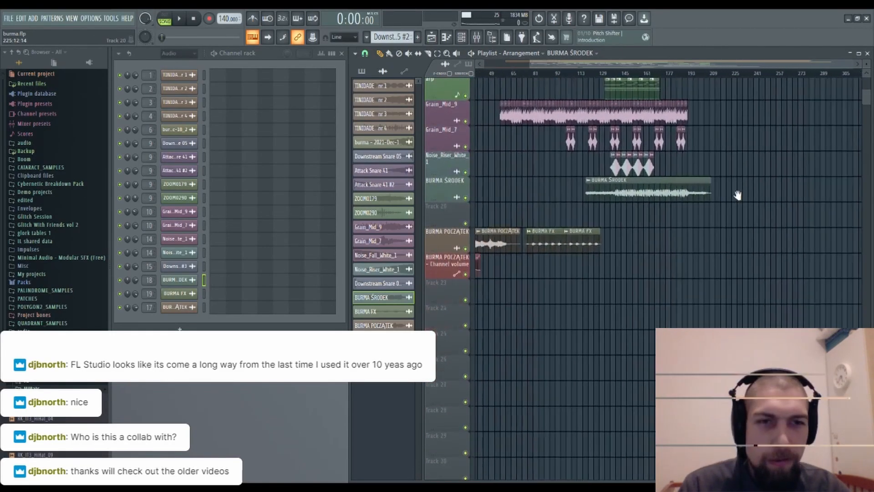
pyautogui.scroll(6, 638, 278)
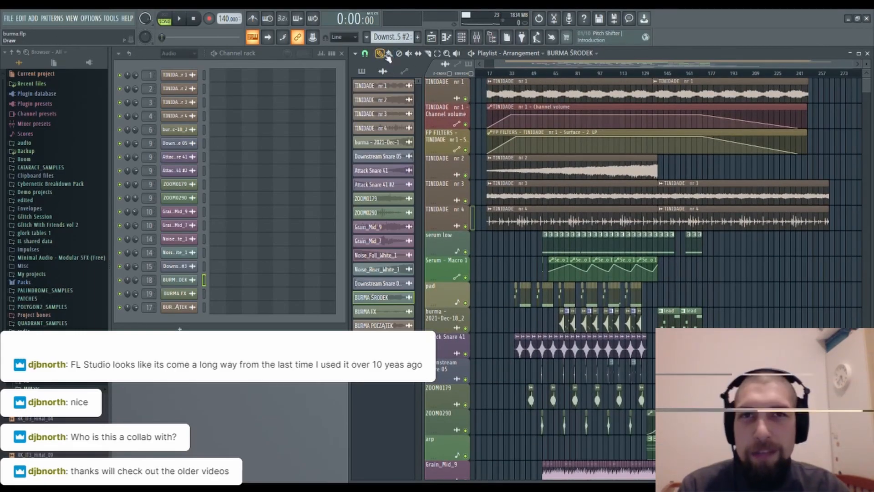
# Play the song from about bar 125 and follow the passage from BURMA FX into BURMA ŚRODEK.
pyautogui.click(638, 75)
pyautogui.hscroll(4, 726, 253)
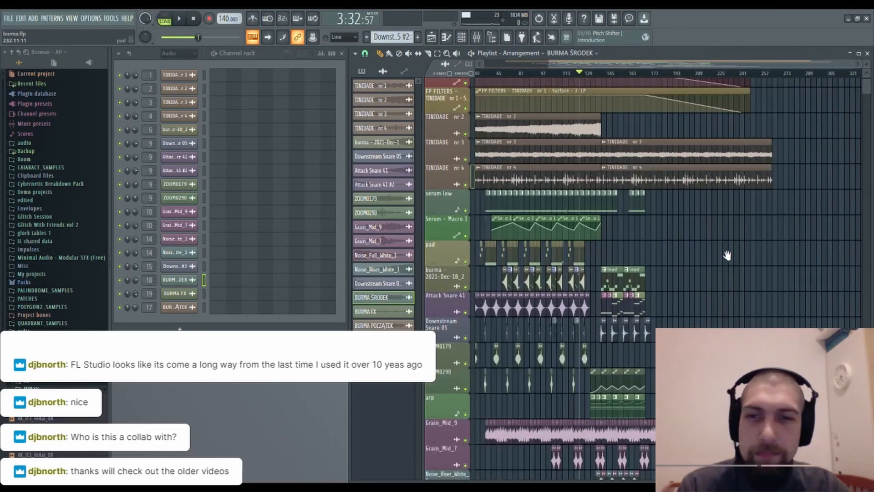
pyautogui.press('space')
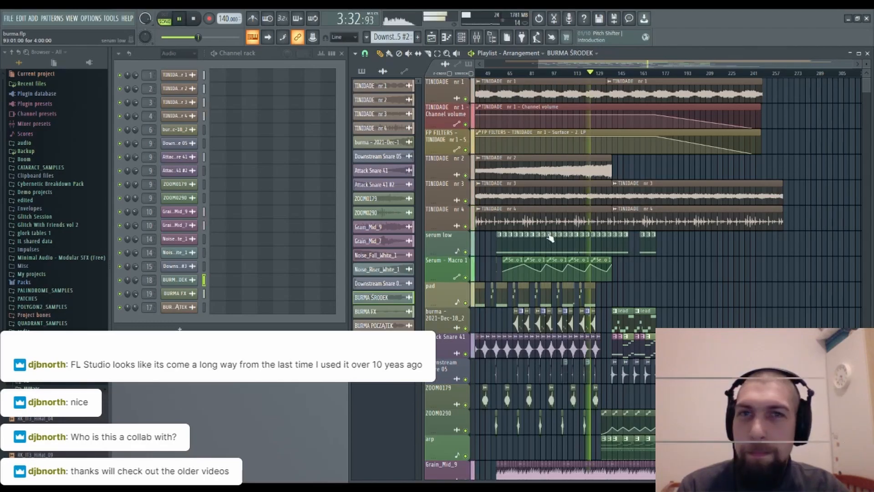
pyautogui.scroll(-8, 687, 299)
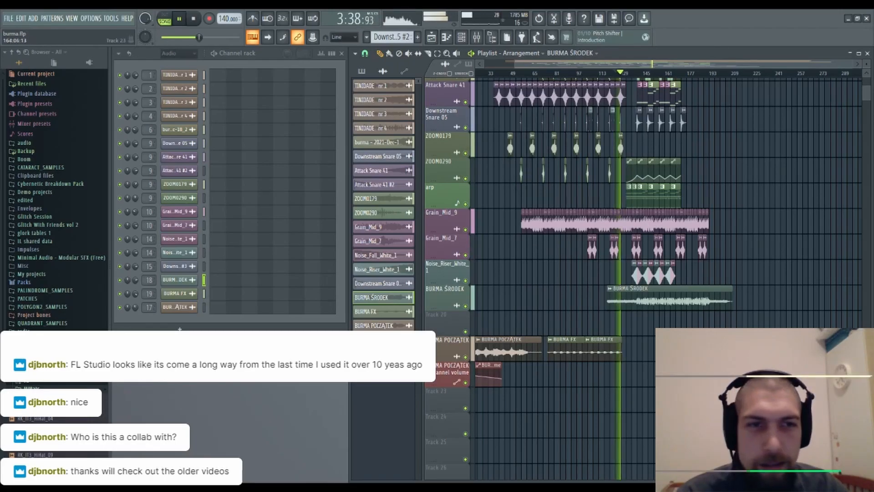
# Look over the arrangement's tracks from the TINIDADE clips down to BURMA ŚRODEK while the song plays.
pyautogui.scroll(4, 775, 288)
pyautogui.scroll(1, 764, 290)
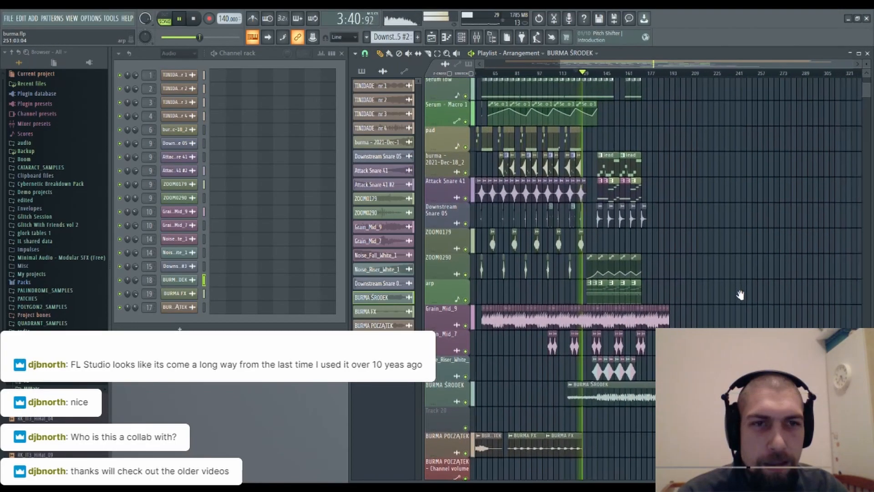
pyautogui.scroll(3, 588, 74)
pyautogui.scroll(2, 587, 74)
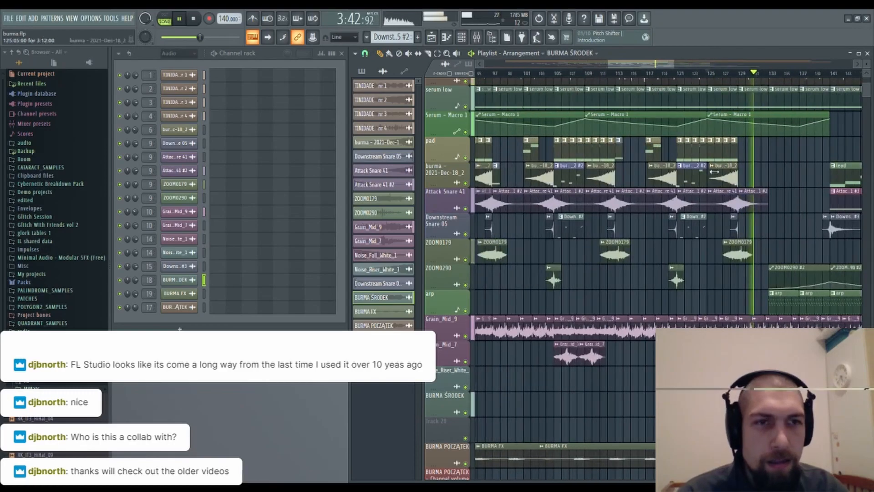
pyautogui.scroll(1, 624, 222)
pyautogui.scroll(2, 625, 222)
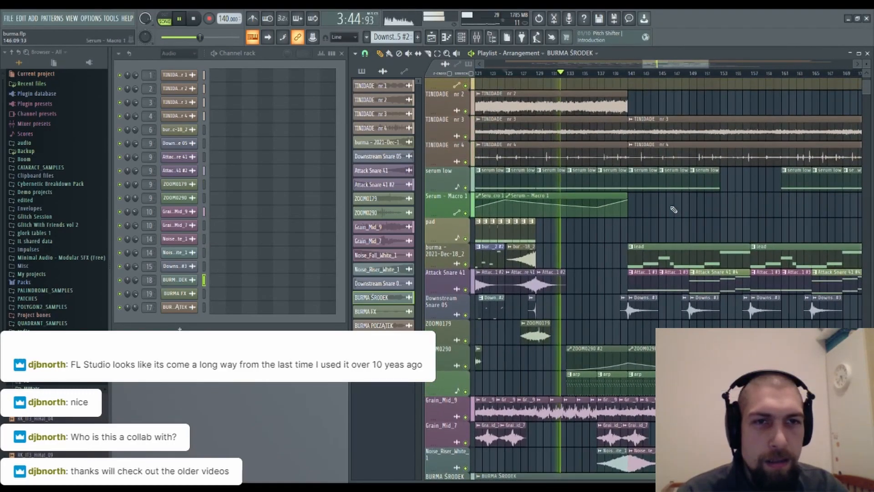
pyautogui.scroll(-2, 586, 236)
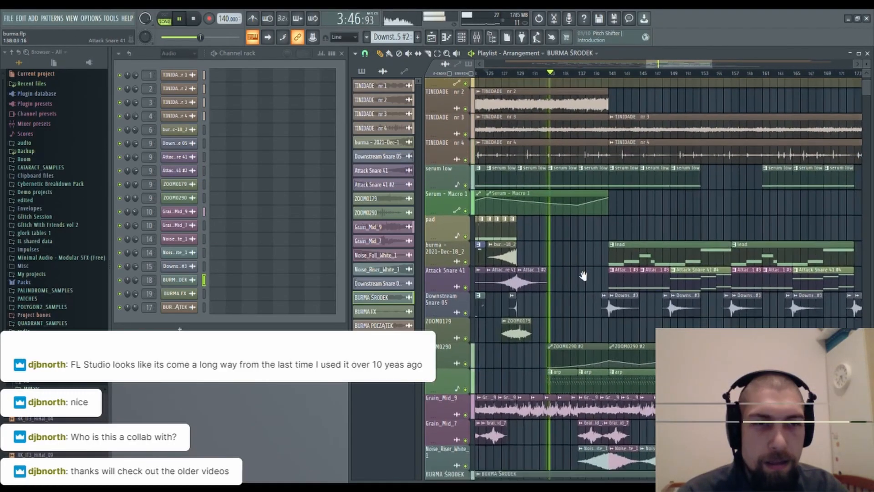
pyautogui.scroll(-1, 572, 236)
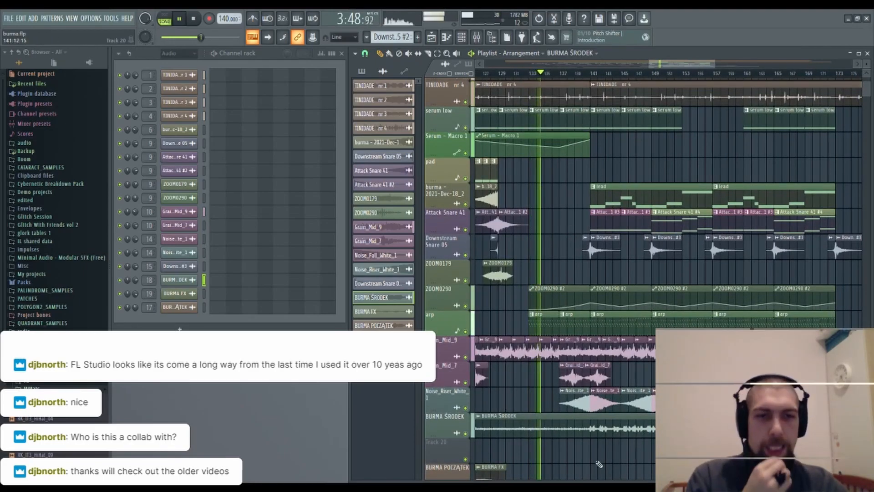
pyautogui.scroll(-2, 512, 382)
pyautogui.scroll(-2, 517, 383)
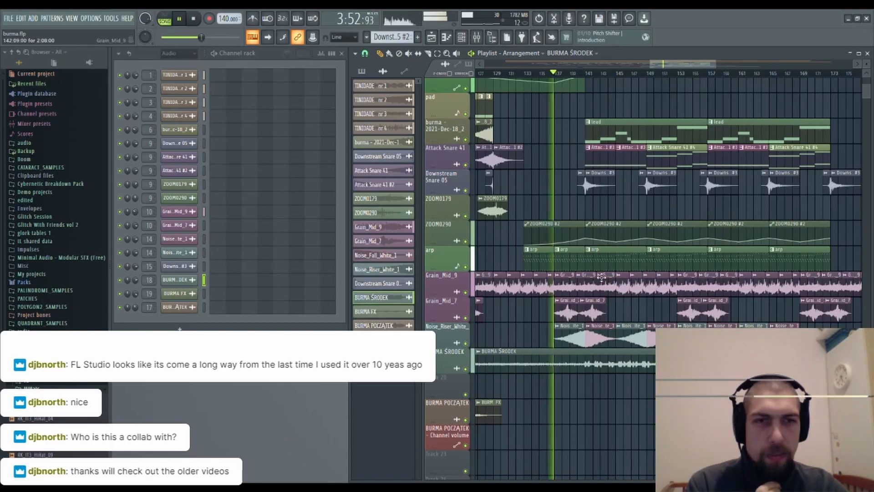
# Select the arp pattern and inspect the JP6K synth that plays it, closing the plugin again.
pyautogui.click(569, 266)
pyautogui.click(175, 117)
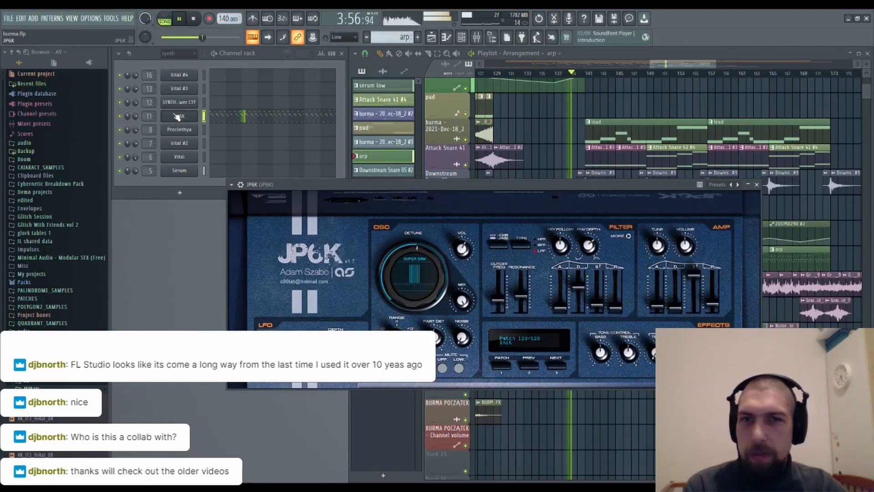
pyautogui.click(176, 117)
pyautogui.scroll(-2, 564, 398)
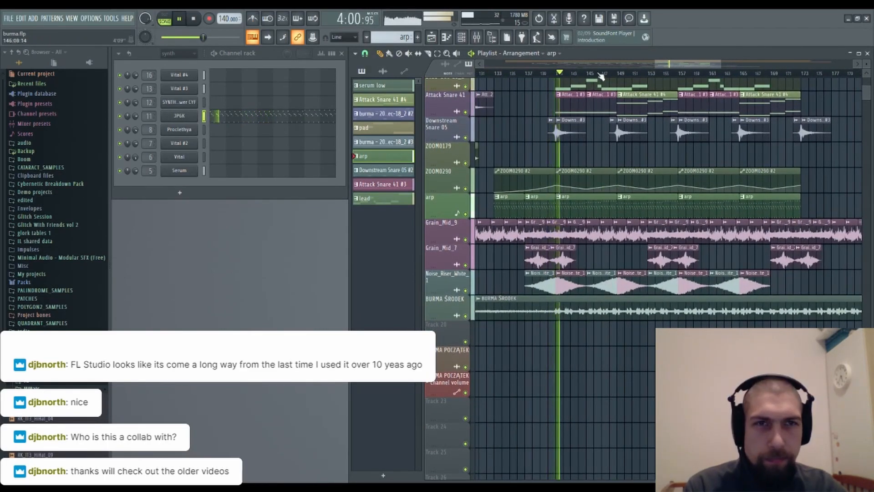
# Select the lead pattern and inspect its Vital #4 synth, closing the plugin again.
pyautogui.scroll(3, 604, 76)
pyautogui.scroll(4, 605, 267)
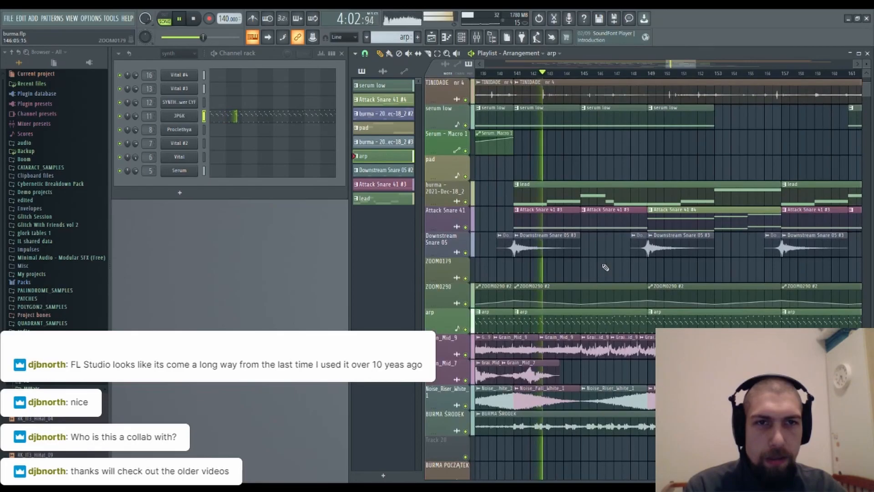
pyautogui.click(384, 198)
pyautogui.click(180, 77)
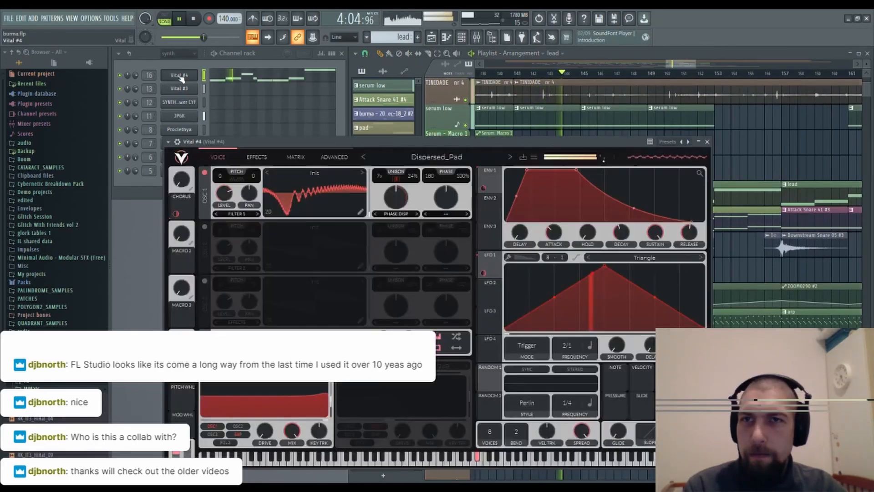
pyautogui.click(180, 76)
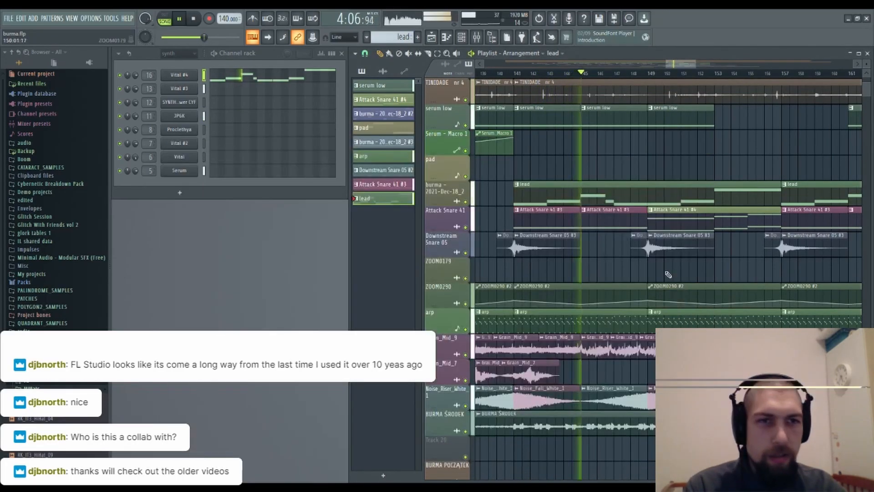
pyautogui.scroll(-8, 679, 314)
pyautogui.scroll(1, 679, 314)
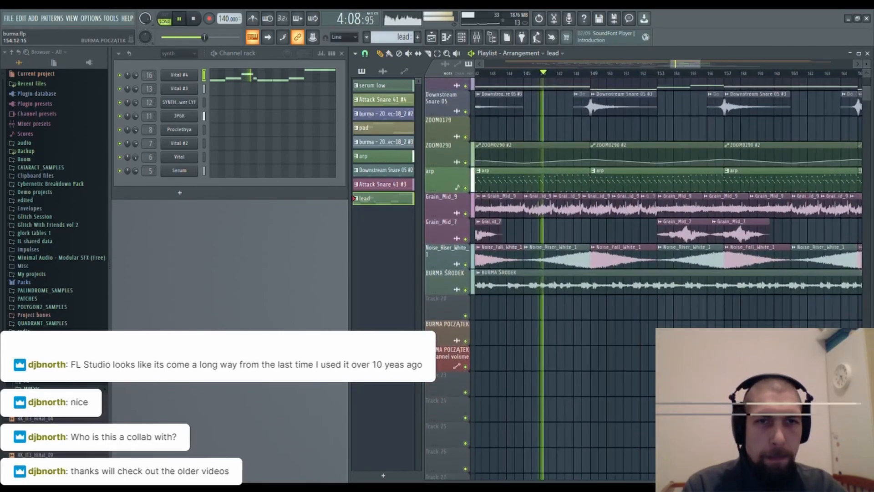
# Stop the song, solo the BURMA ŚRODEK track and listen to it from bar 141.
pyautogui.click(194, 19)
pyautogui.click(194, 19)
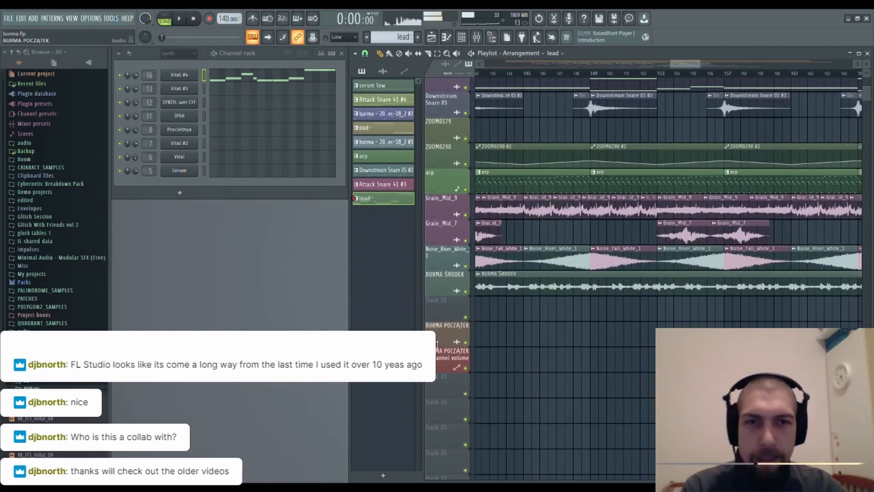
pyautogui.rightClick(466, 292)
pyautogui.scroll(2, 524, 341)
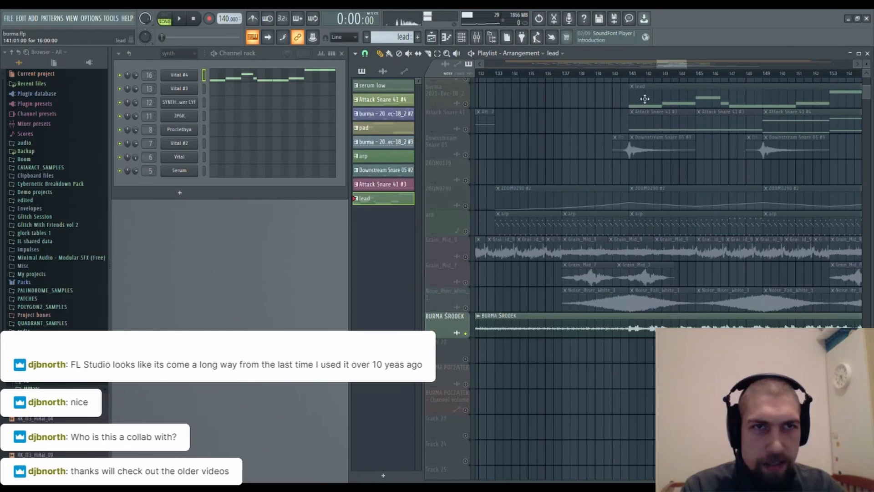
pyautogui.click(627, 75)
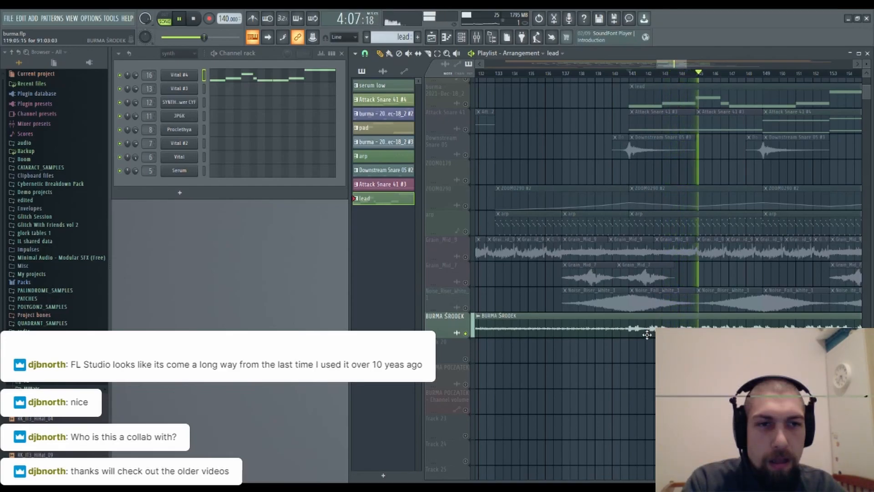
pyautogui.press('space')
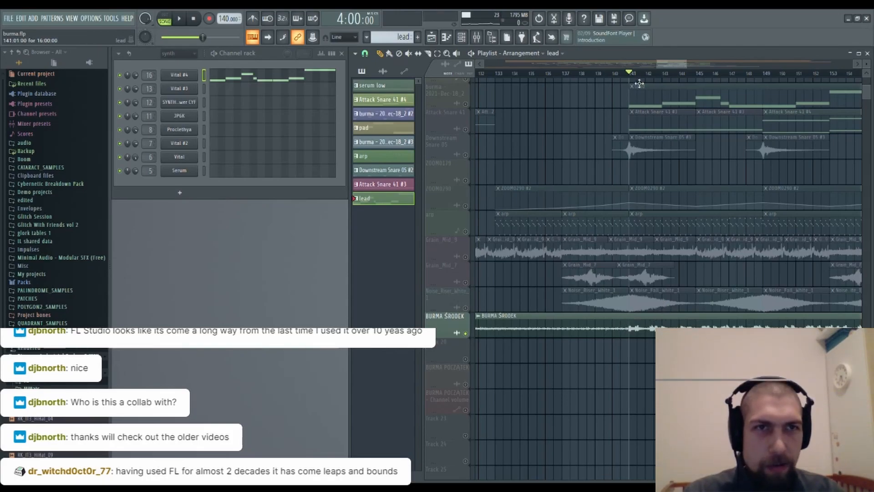
# Slice the BURMA ŚRODEK clip at bar 141 and at 141:07, delete the piece between the cuts and audition the result.
pyautogui.scroll(4, 630, 73)
pyautogui.click(640, 322)
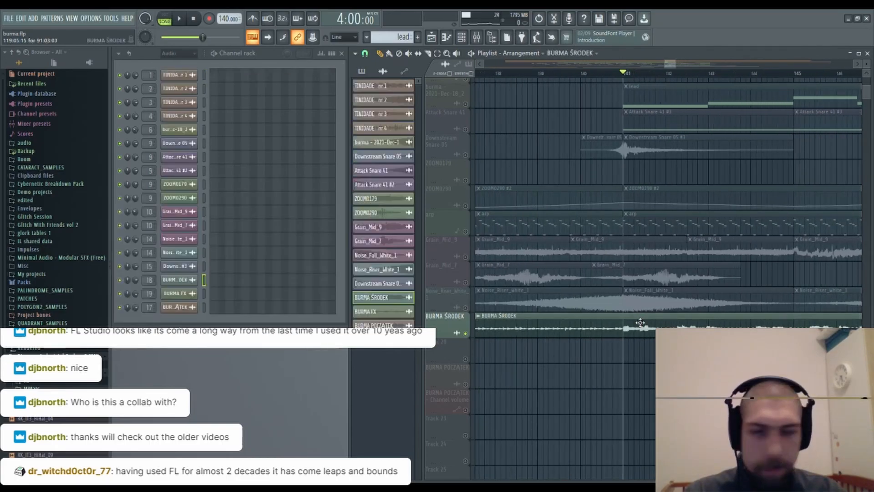
pyautogui.press('c')
pyautogui.moveTo(624, 310); pyautogui.dragTo(624, 341)
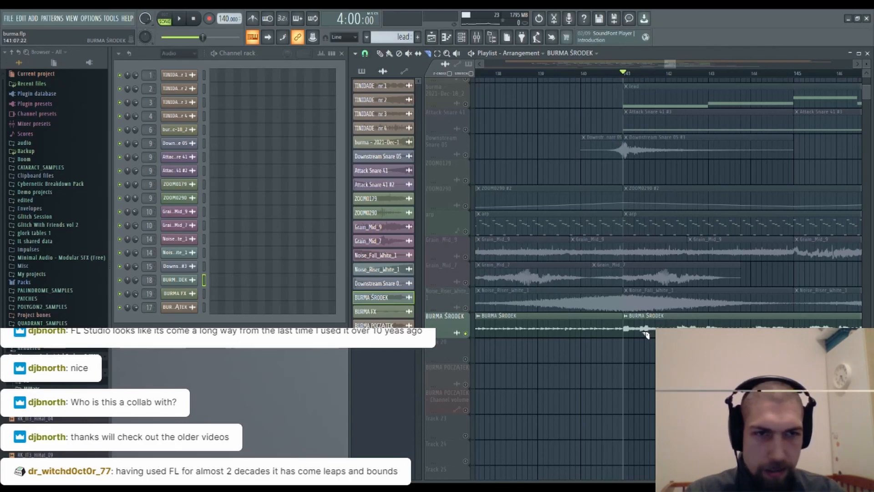
pyautogui.moveTo(645, 332); pyautogui.dragTo(642, 367)
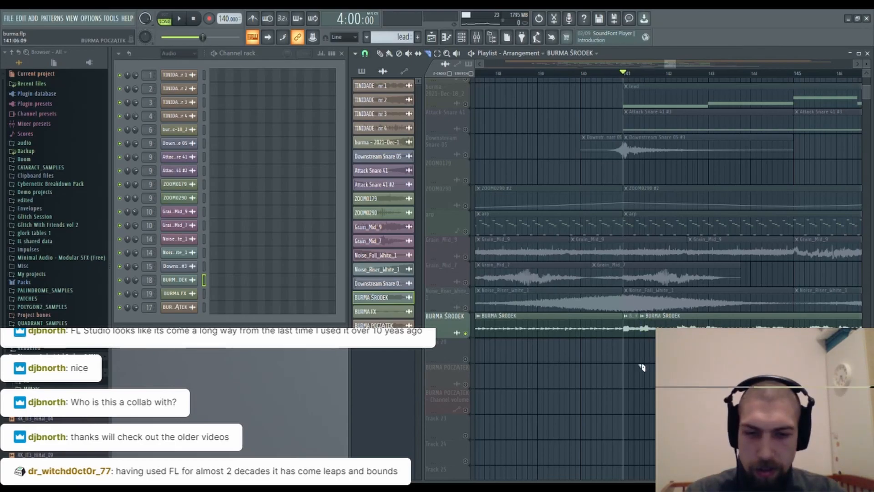
pyautogui.press('b')
pyautogui.rightClick(631, 324)
pyautogui.press('space')
pyautogui.press('space')
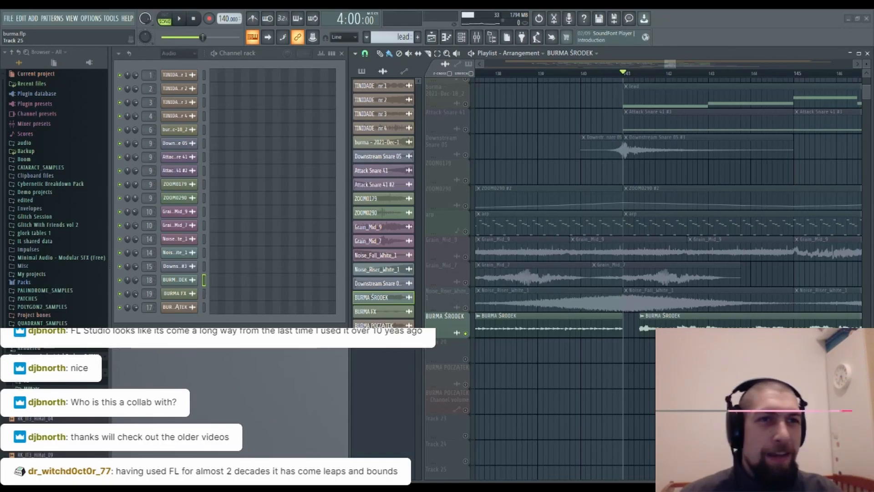
# Unsolo the BURMA ŚRODEK track and play the edited vocal section from bar 141.
pyautogui.scroll(-2, 636, 370)
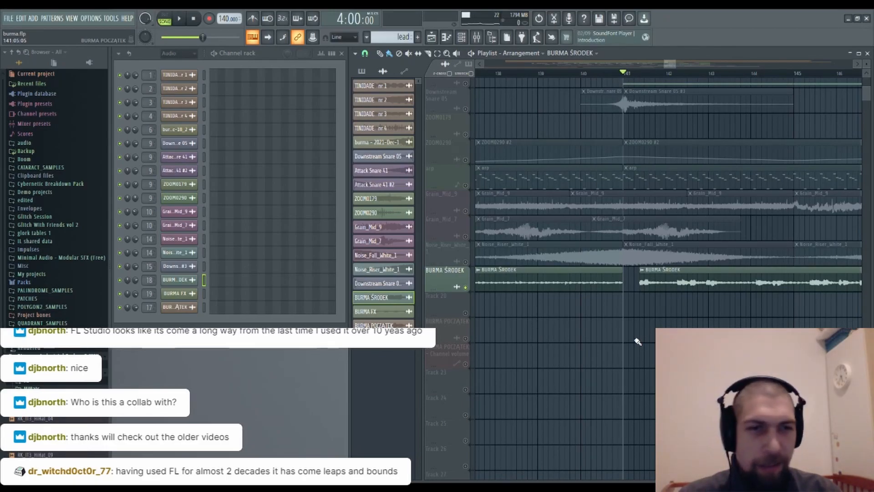
pyautogui.moveTo(674, 343); pyautogui.dragTo(614, 420)
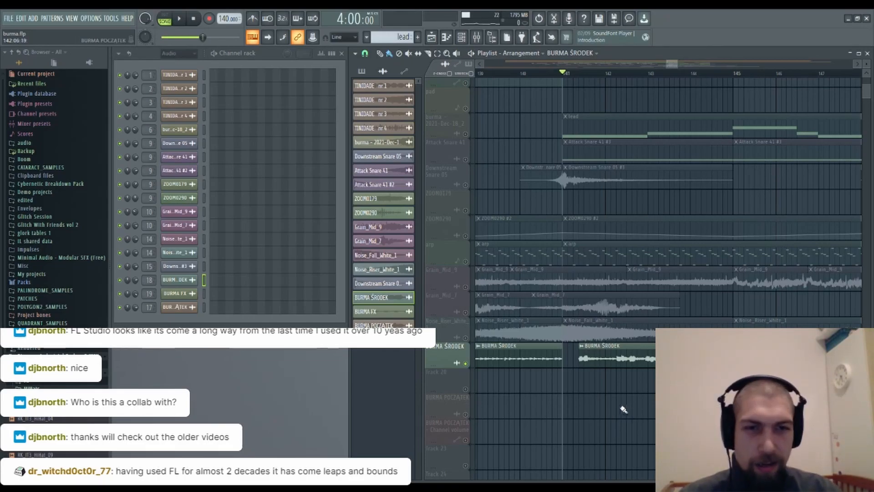
pyautogui.rightClick(466, 362)
pyautogui.scroll(8, 728, 247)
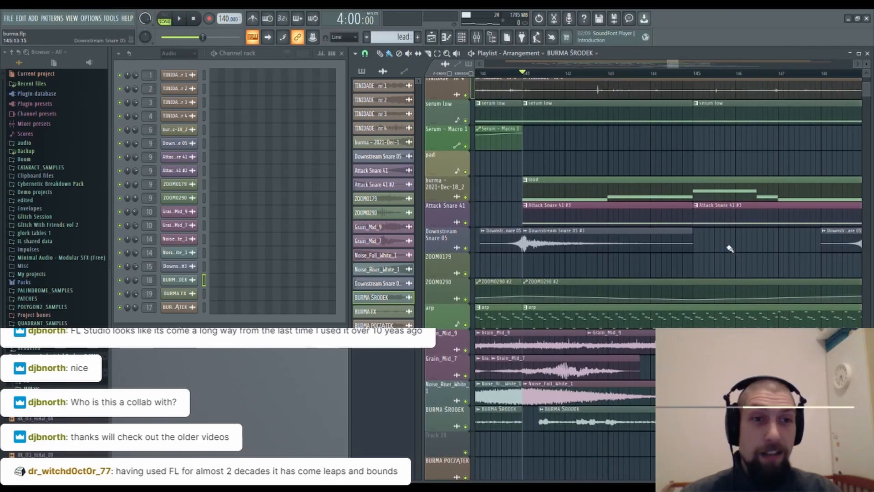
pyautogui.scroll(-9, 670, 279)
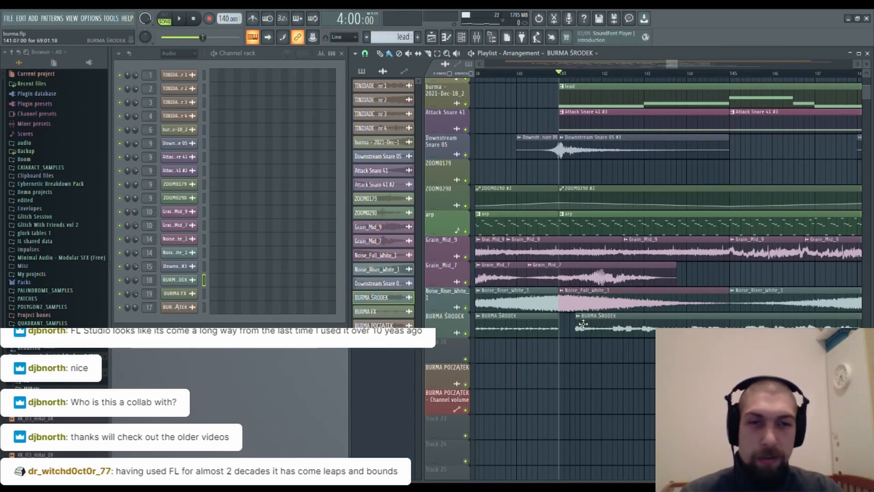
pyautogui.moveTo(632, 377); pyautogui.dragTo(596, 336)
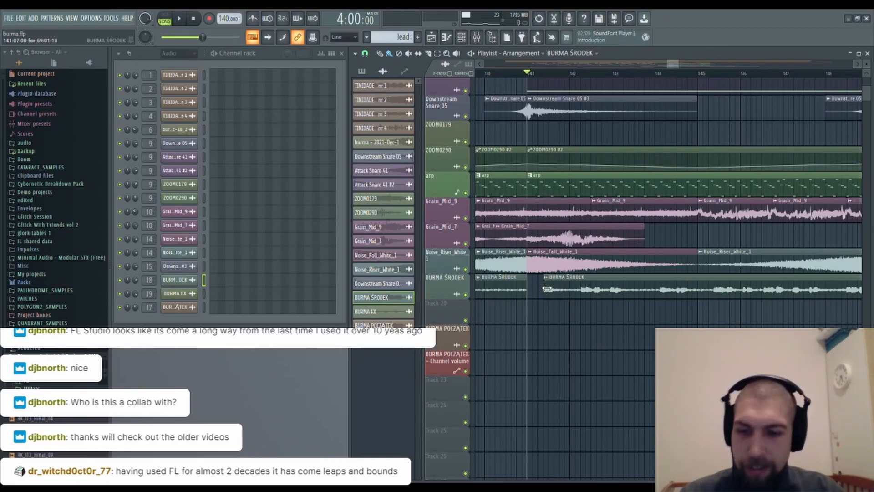
pyautogui.press('space')
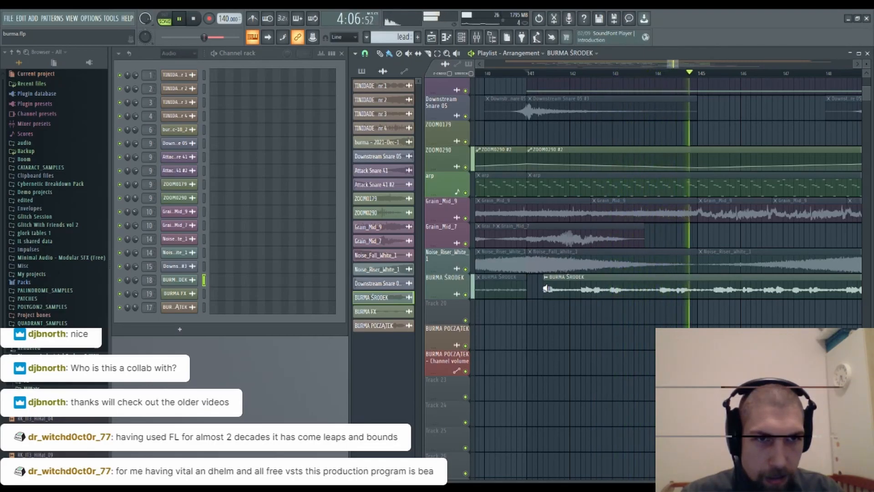
pyautogui.press('space')
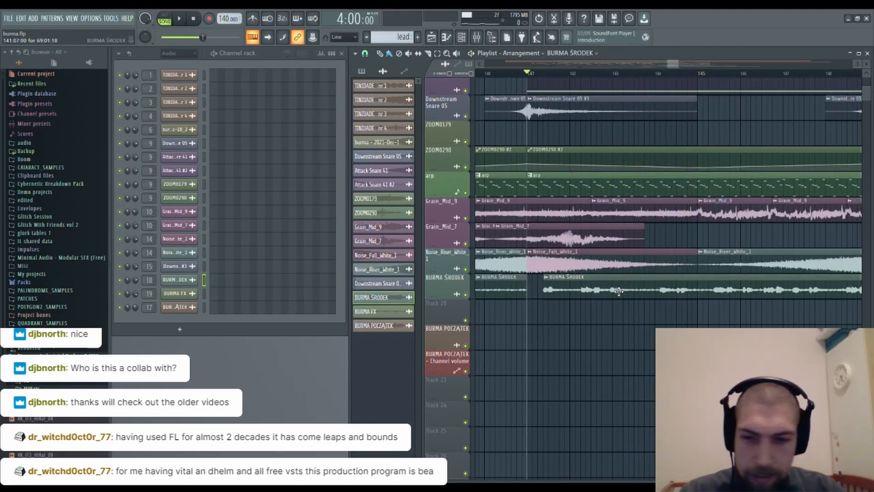
# Cut a short piece out of BURMA ŚRODEK just after bar 142 and fill the gap at bar 141 with a short BURMA ŚRODEK fragment.
pyautogui.click(586, 291)
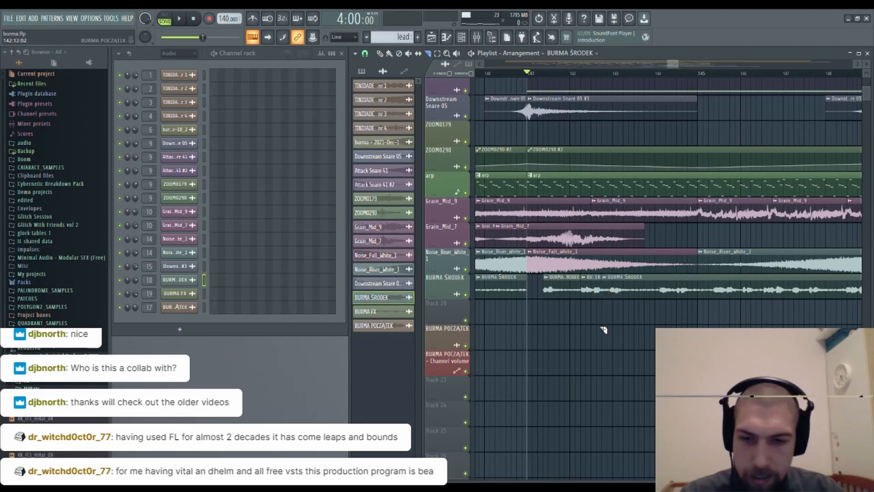
pyautogui.rightClick(596, 290)
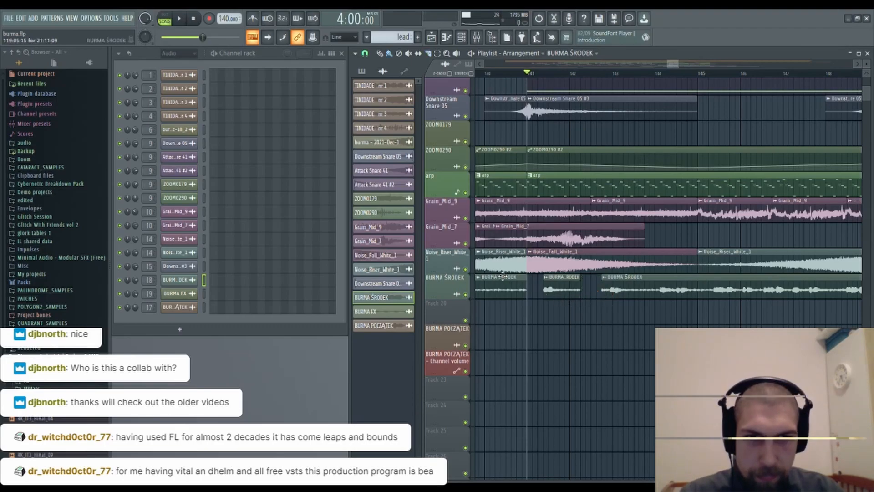
pyautogui.click(553, 308)
pyautogui.moveTo(558, 314); pyautogui.dragTo(541, 314)
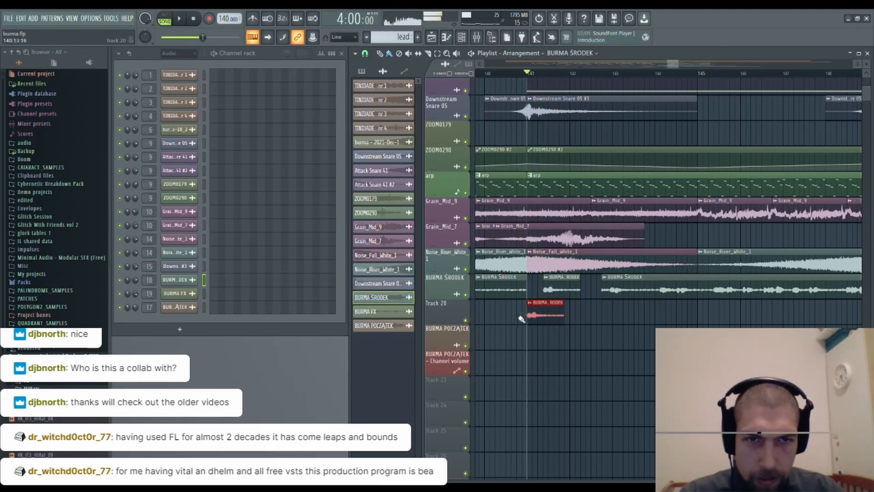
pyautogui.moveTo(564, 317); pyautogui.dragTo(541, 289)
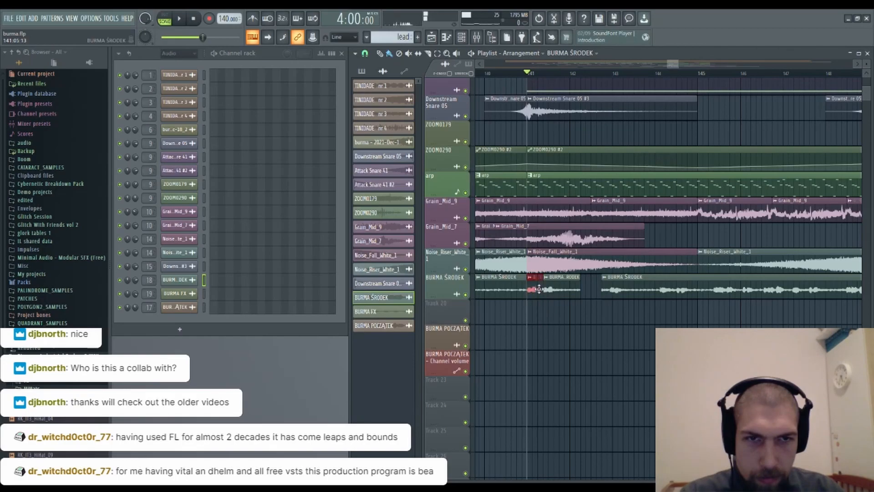
# Solo the BURMA ŚRODEK track and listen to the filled gap from just before bar 141.
pyautogui.keyDown('ctrl'); pyautogui.click(465, 294); pyautogui.keyUp('ctrl')
pyautogui.click(509, 74)
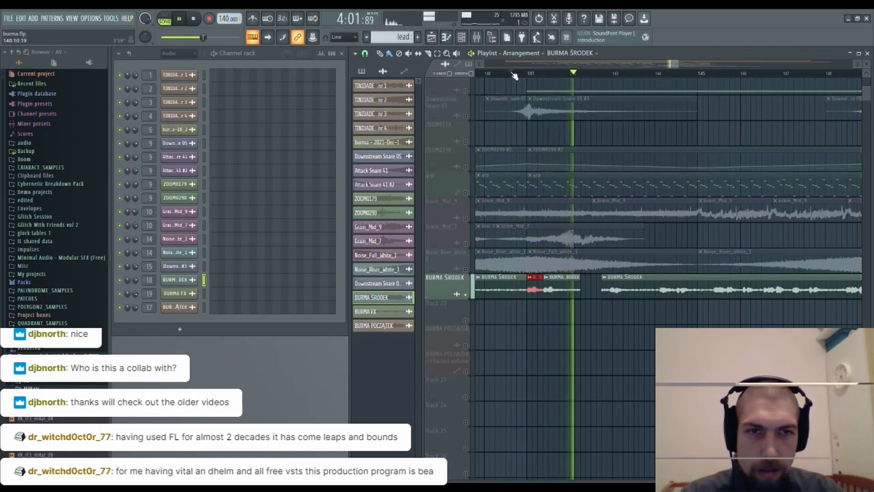
pyautogui.press('space')
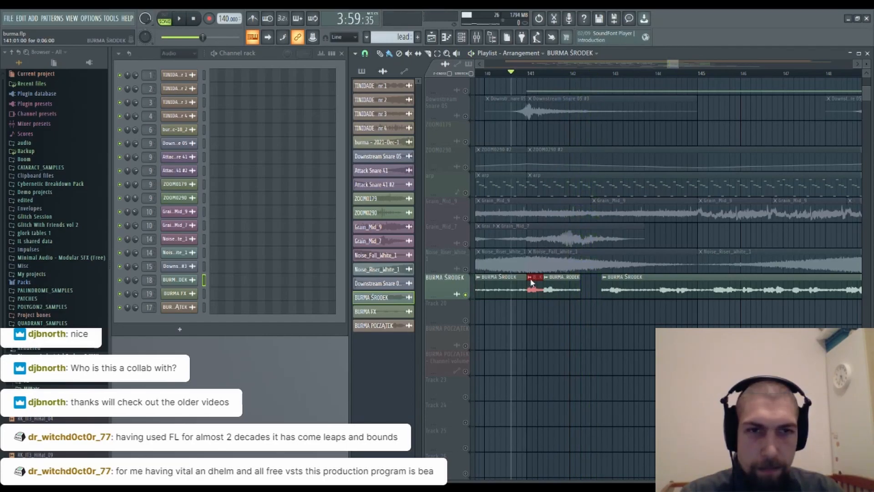
# Copy the short fragment at bar 141 into the gap after bar 142 and play back the track.
pyautogui.moveTo(533, 287); pyautogui.dragTo(590, 286)
pyautogui.press('space')
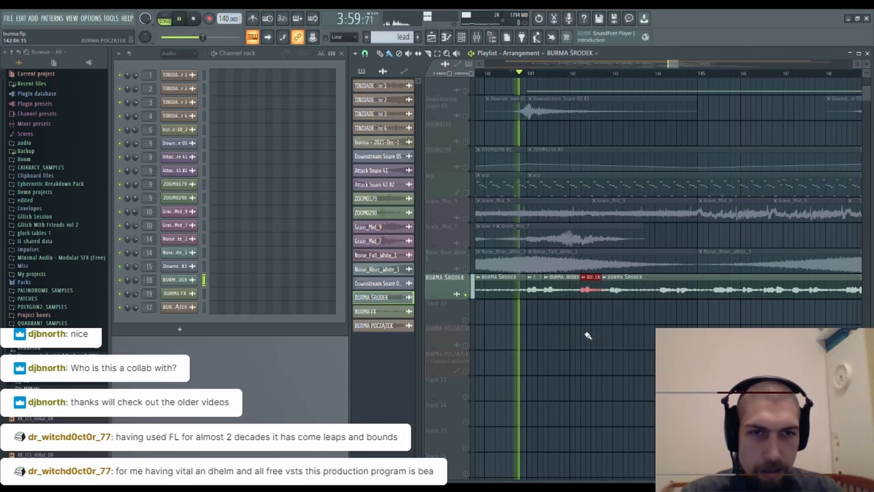
pyautogui.moveTo(633, 334); pyautogui.dragTo(583, 329)
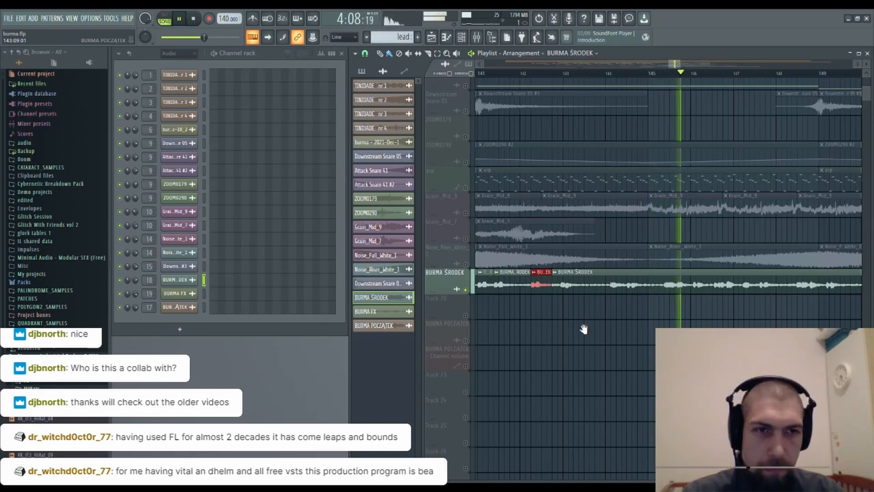
# Cut a short piece out of BURMA ŚRODEK just after bar 145 and trim a BURMA ŚRODEK fragment to fill the gap.
pyautogui.press('space')
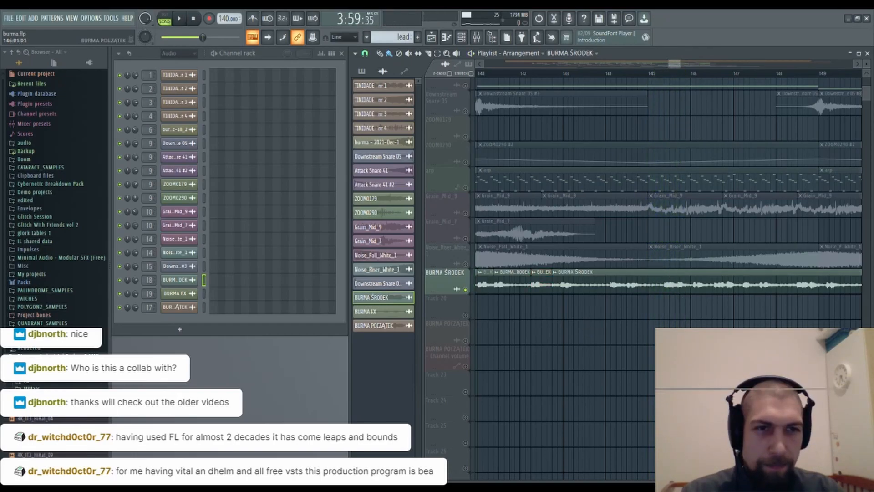
pyautogui.moveTo(688, 328); pyautogui.dragTo(656, 330)
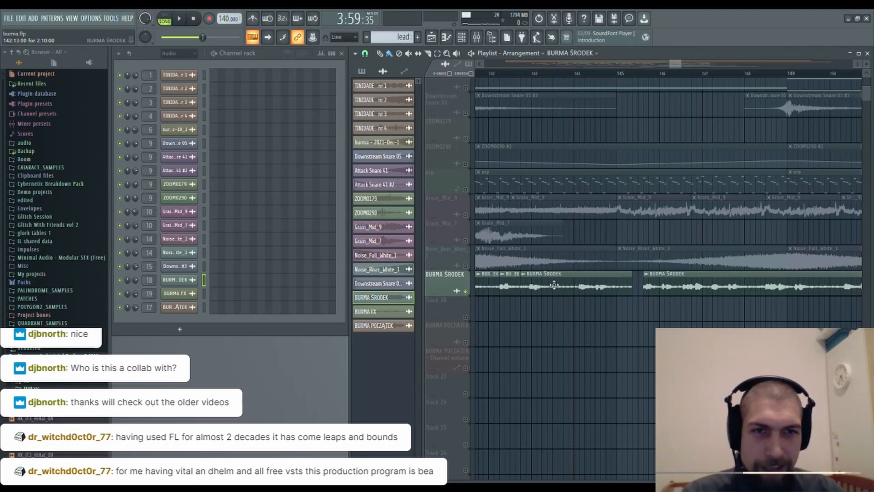
pyautogui.moveTo(652, 312); pyautogui.dragTo(642, 314)
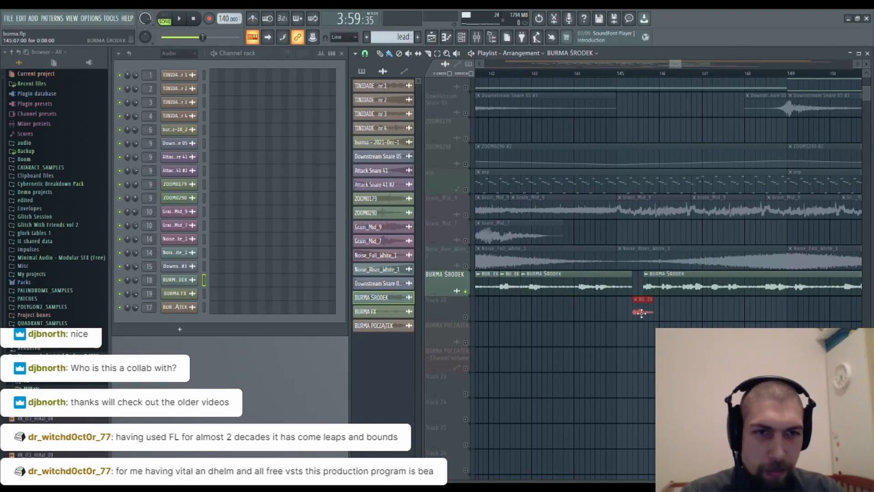
pyautogui.click(600, 307)
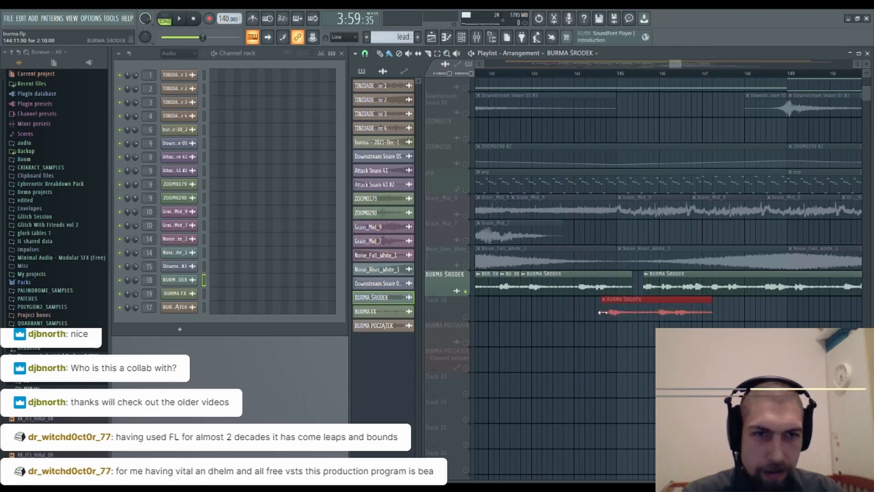
pyautogui.moveTo(606, 315); pyautogui.dragTo(637, 312)
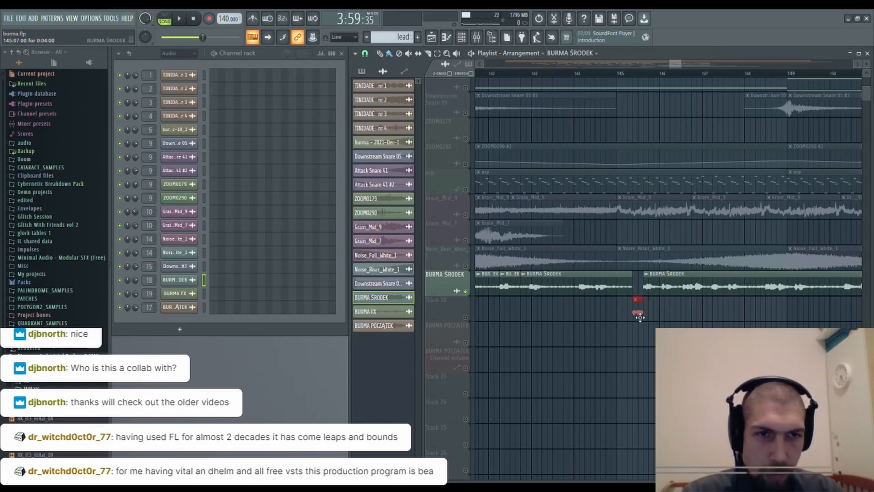
# Listen to the filled gap after bar 145 and unsolo the BURMA ŚRODEK track.
pyautogui.press('space')
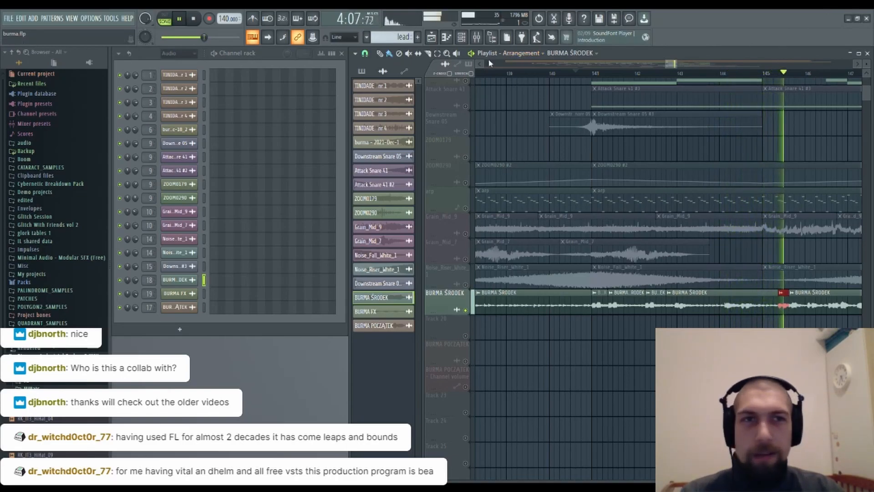
pyautogui.click(194, 19)
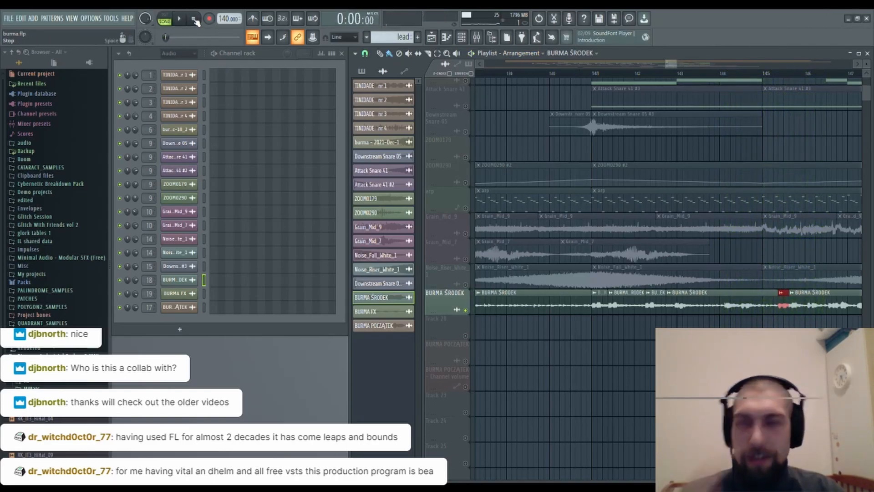
pyautogui.rightClick(466, 311)
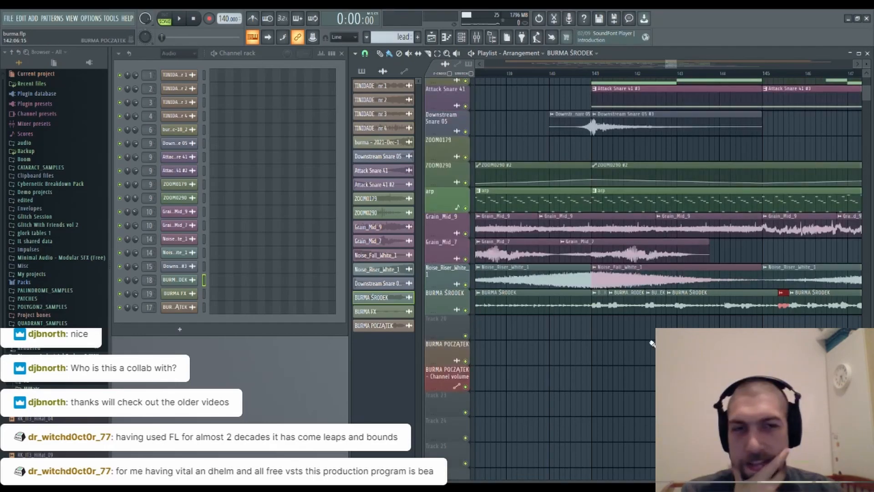
# Look over the clips on all playlist tracks, from about bar 57 to the section after bar 173.
pyautogui.scroll(4, 652, 342)
pyautogui.scroll(5, 668, 248)
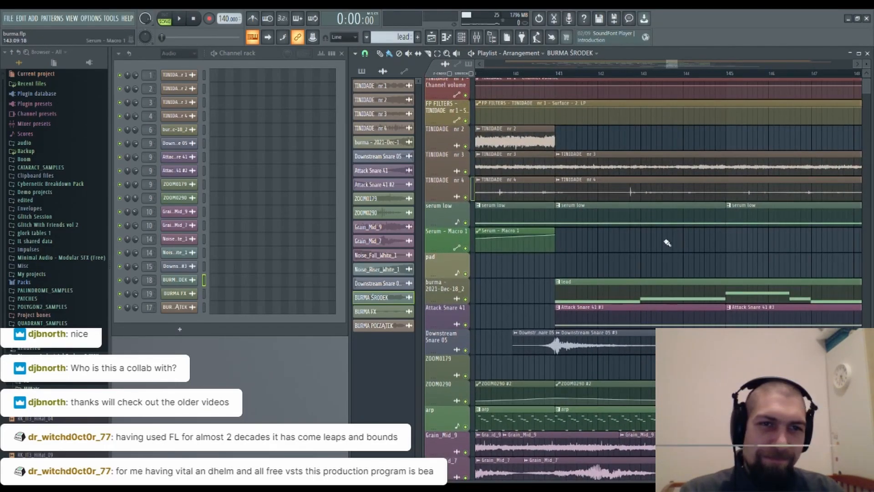
pyautogui.moveTo(540, 299); pyautogui.dragTo(674, 217)
pyautogui.scroll(-8, 699, 76)
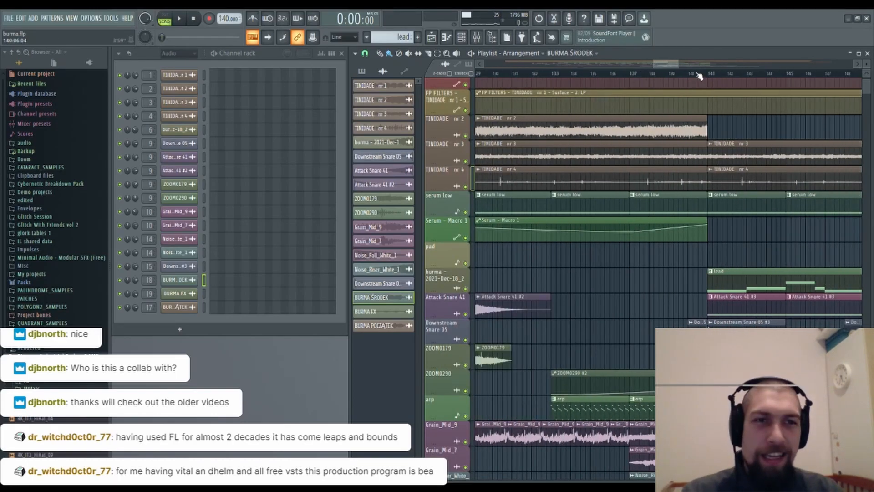
pyautogui.moveTo(688, 257); pyautogui.dragTo(768, 248)
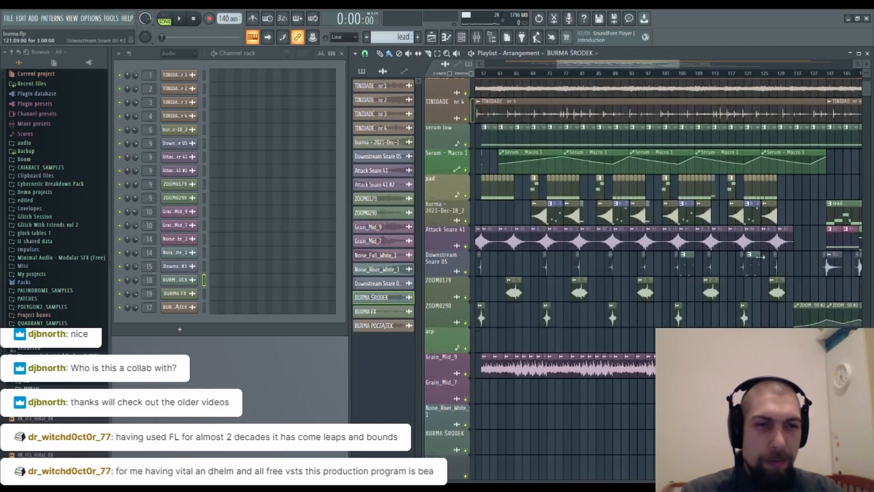
pyautogui.moveTo(638, 343)
pyautogui.mouseDown()
pyautogui.moveTo(628, 238)
pyautogui.moveTo(491, 275)
pyautogui.moveTo(405, 280)
pyautogui.mouseUp()
pyautogui.moveTo(630, 260); pyautogui.dragTo(628, 408)
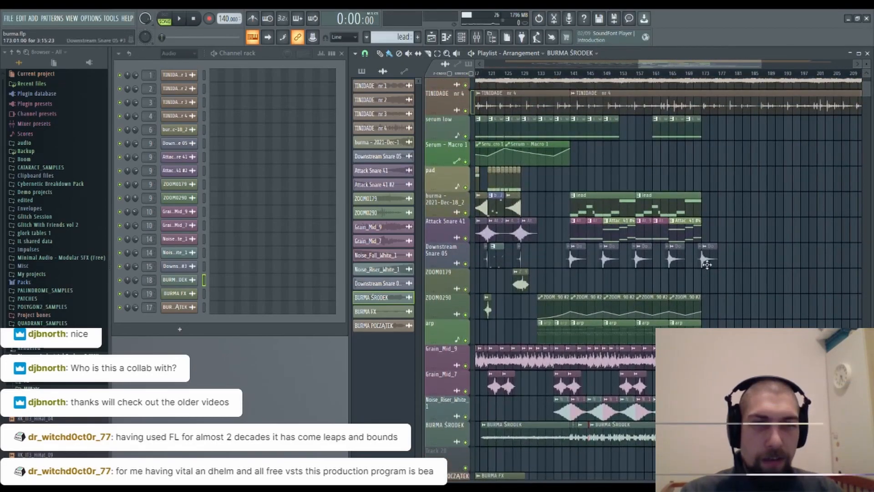
pyautogui.moveTo(733, 271); pyautogui.dragTo(711, 373)
# Show only the synth channels in the channel rack and view the Vital #4 instrument's settings.
pyautogui.click(170, 56)
pyautogui.click(172, 91)
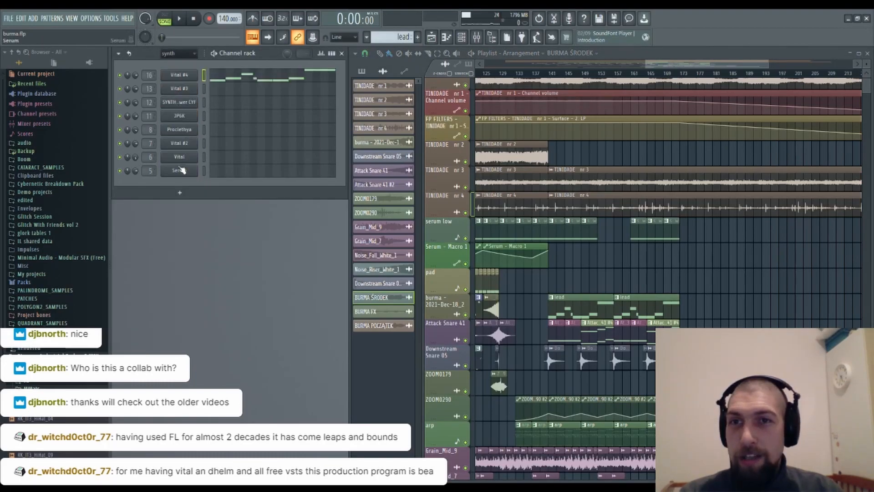
pyautogui.click(183, 76)
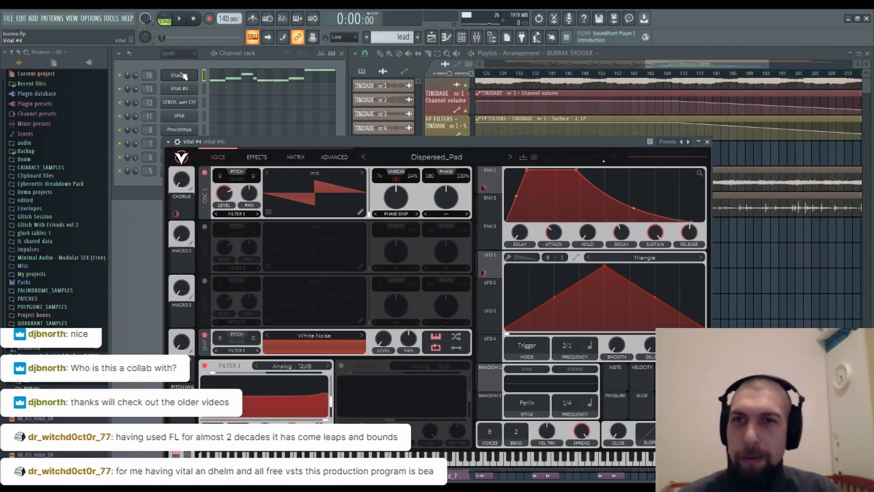
pyautogui.click(181, 76)
# Show the mixer and examine the effect chains on the Serum and Vital tracks.
pyautogui.click(476, 37)
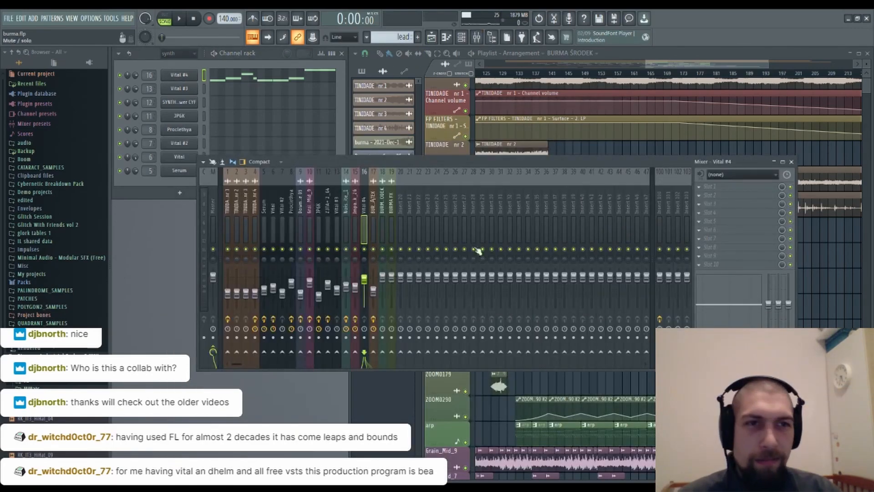
pyautogui.click(231, 208)
pyautogui.moveTo(237, 191); pyautogui.dragTo(261, 189)
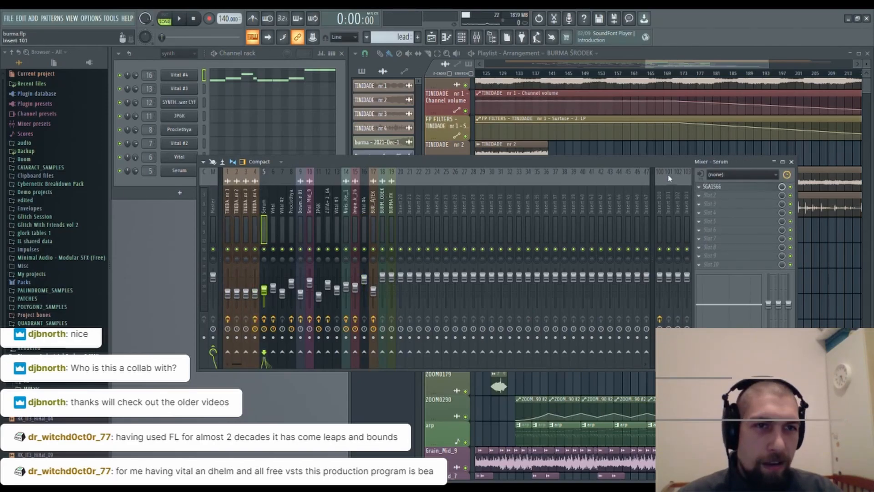
pyautogui.click(712, 187)
pyautogui.click(713, 187)
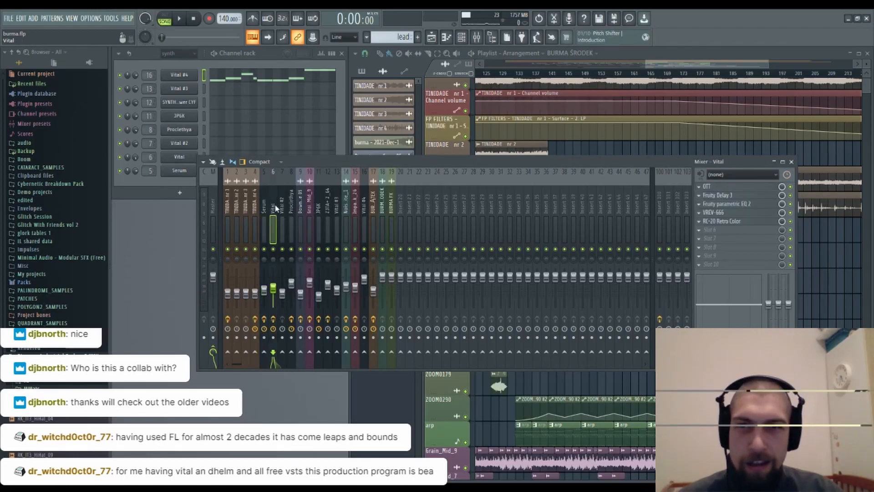
pyautogui.press('Right')
pyautogui.click(724, 189)
pyautogui.click(723, 188)
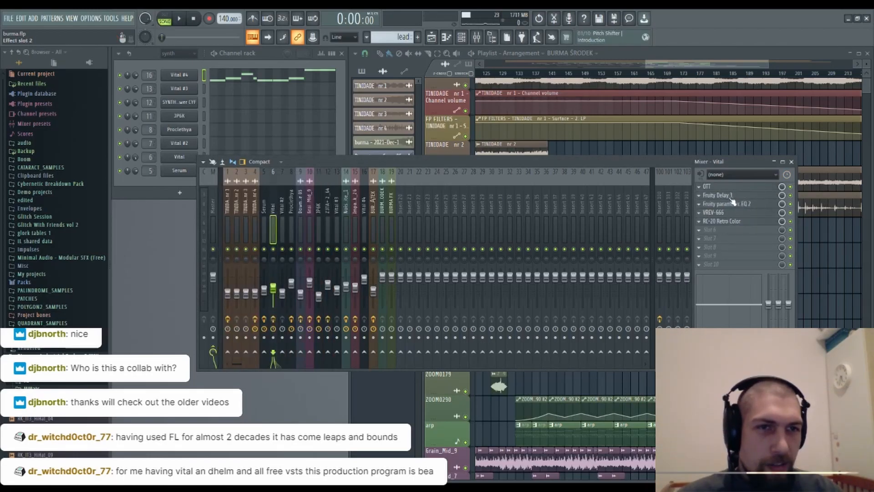
# Check the effects on the Vital #2, Proclethya and JP6K mixer tracks, view JP6K's FerricTDSmkII, and close the mixer and plugin windows.
pyautogui.click(282, 204)
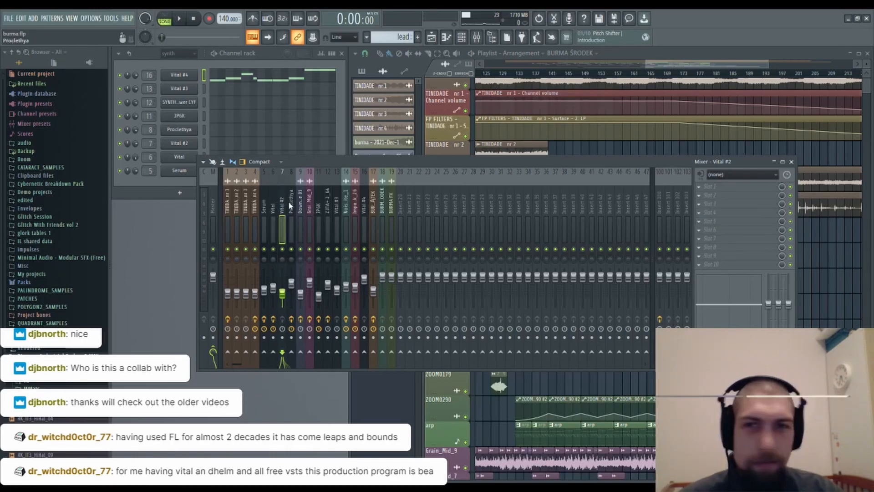
pyautogui.click(290, 203)
pyautogui.click(300, 203)
pyautogui.click(317, 202)
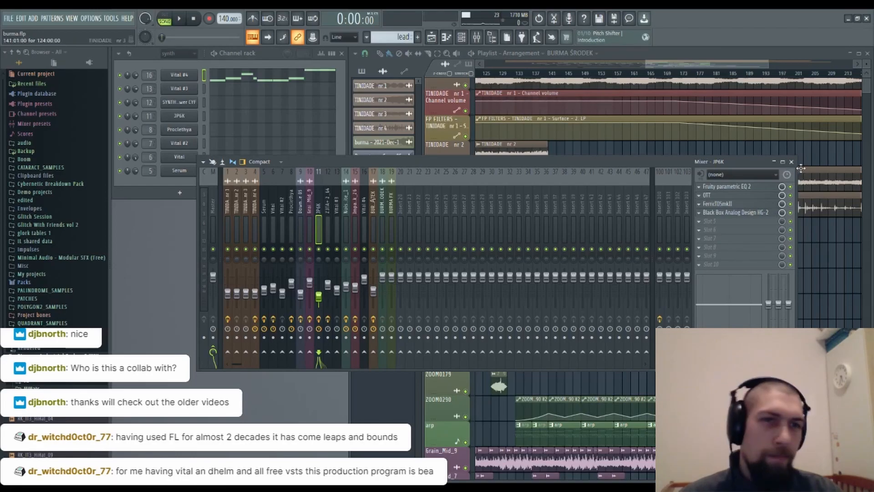
pyautogui.click(735, 205)
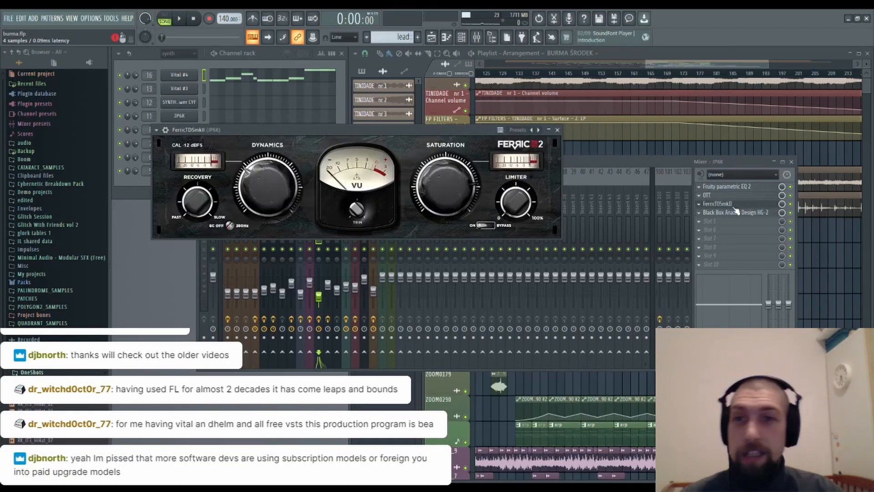
pyautogui.click(792, 162)
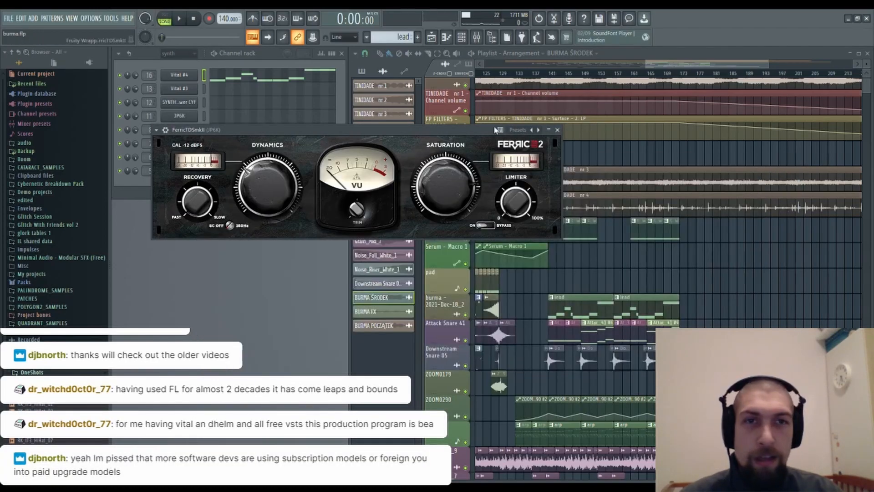
pyautogui.click(558, 131)
# Look over the arrangement's tracks from about bar 109 onwards, down to the BURMA ŚRODEK track.
pyautogui.scroll(-3, 747, 225)
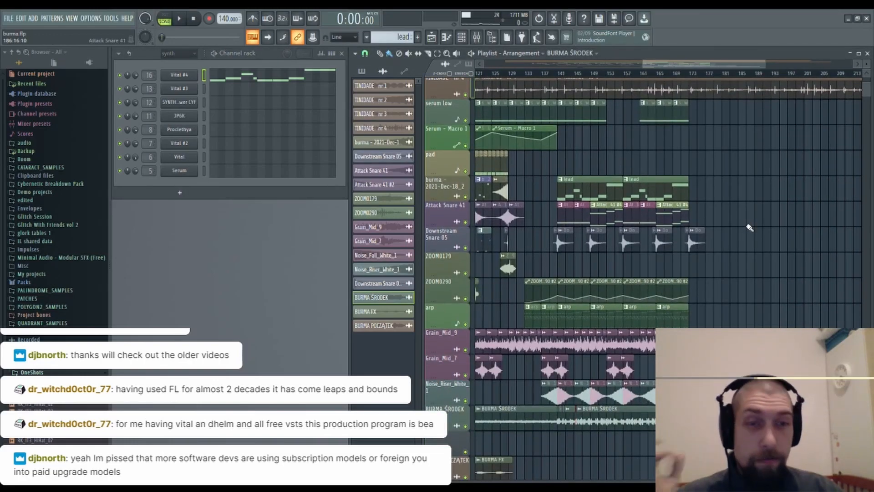
pyautogui.scroll(5, 751, 232)
pyautogui.moveTo(774, 301)
pyautogui.mouseDown()
pyautogui.moveTo(780, 309)
pyautogui.moveTo(780, 298)
pyautogui.mouseUp()
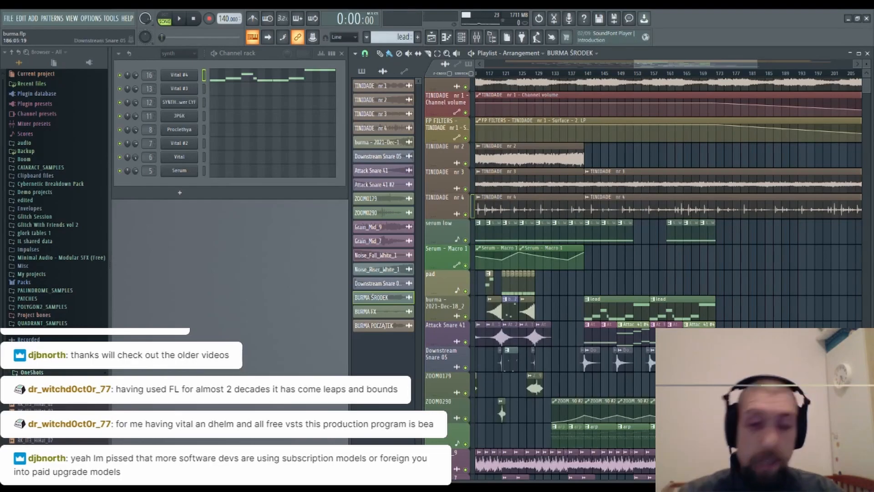
pyautogui.scroll(-8, 751, 258)
pyautogui.scroll(6, 750, 258)
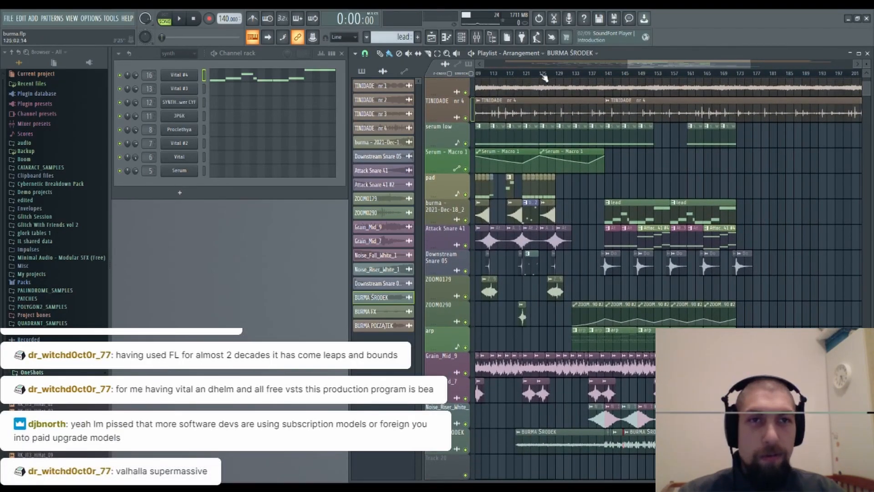
pyautogui.scroll(5, 583, 76)
pyautogui.scroll(-7, 611, 244)
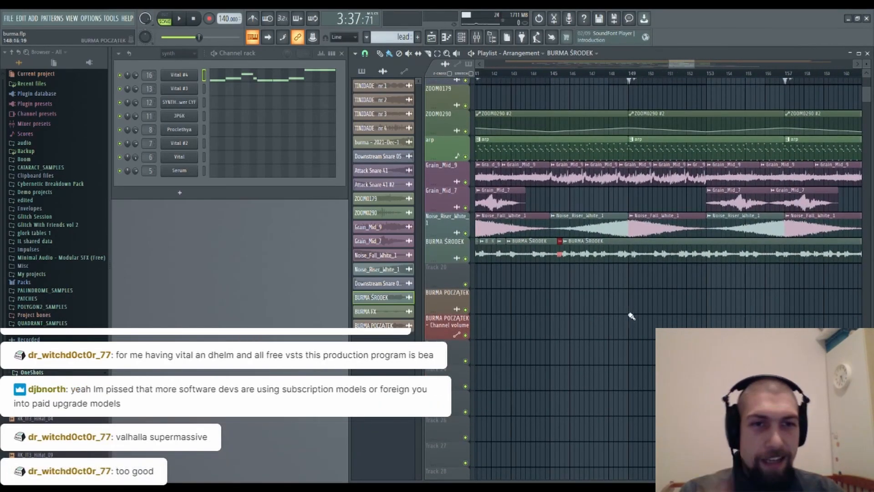
# Examine the short BURMA ŚRODEK fragment just after bar 145 up close.
pyautogui.scroll(2, 630, 318)
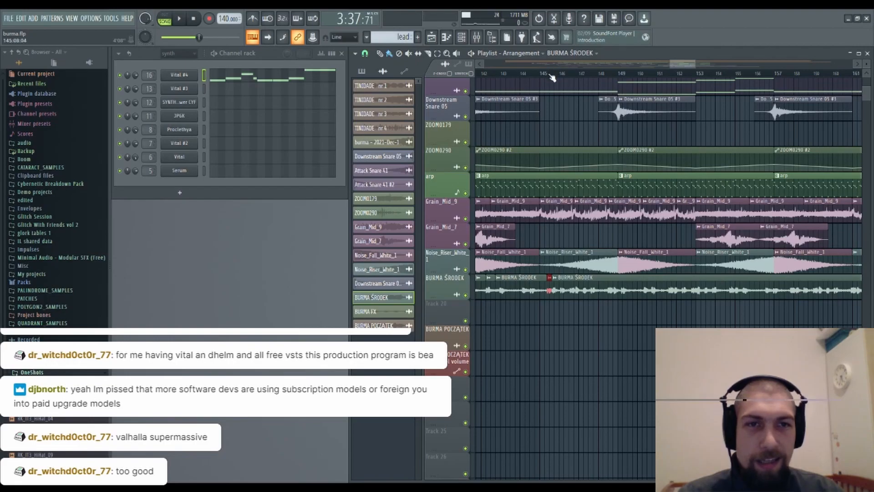
pyautogui.scroll(4, 552, 78)
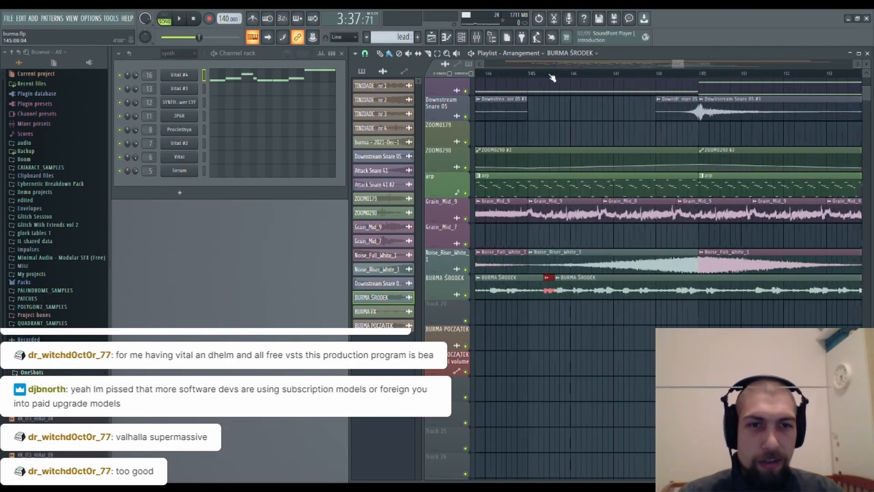
pyautogui.click(546, 292)
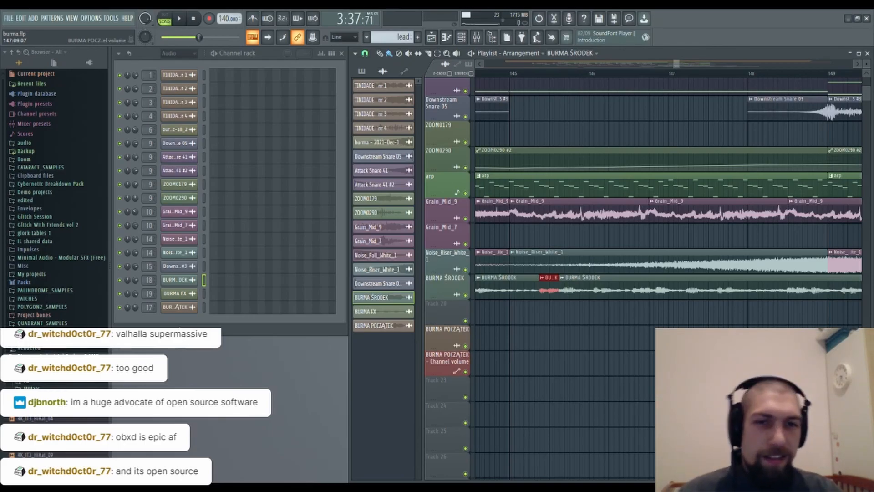
# Play the full arrangement from just before bar 145 to hear the filled gap in the mix.
pyautogui.moveTo(703, 336)
pyautogui.mouseDown()
pyautogui.moveTo(639, 333)
pyautogui.moveTo(655, 335)
pyautogui.moveTo(651, 359)
pyautogui.mouseUp()
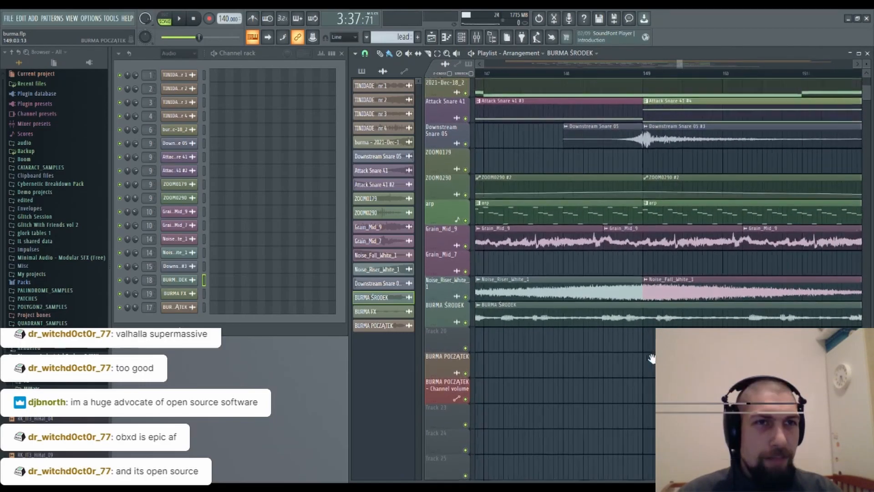
pyautogui.scroll(-5, 709, 75)
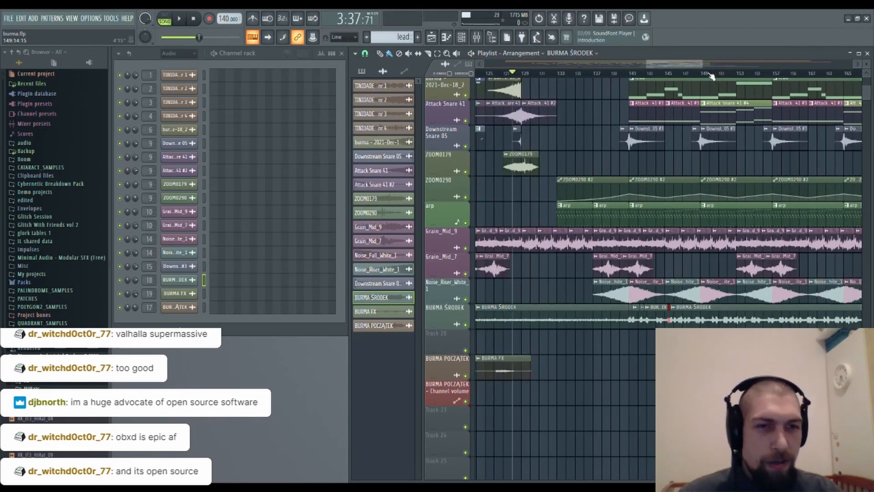
pyautogui.scroll(4, 711, 76)
pyautogui.moveTo(609, 357); pyautogui.dragTo(659, 324)
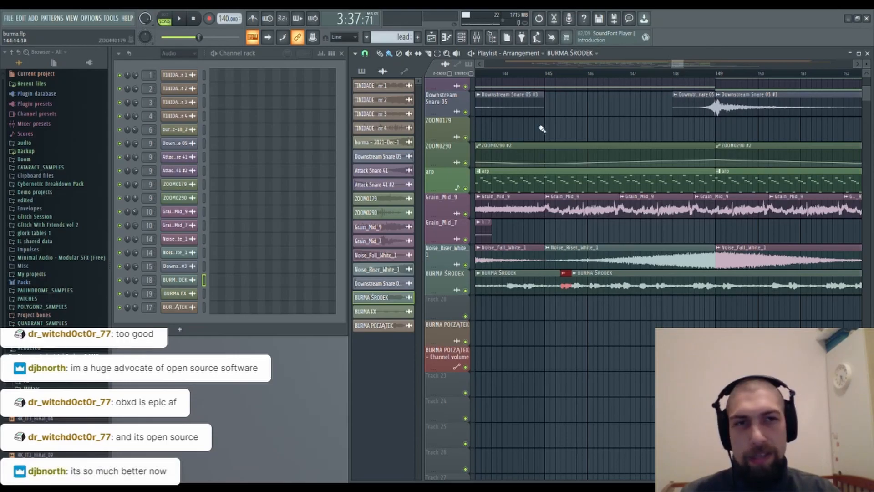
pyautogui.click(531, 76)
pyautogui.press('space')
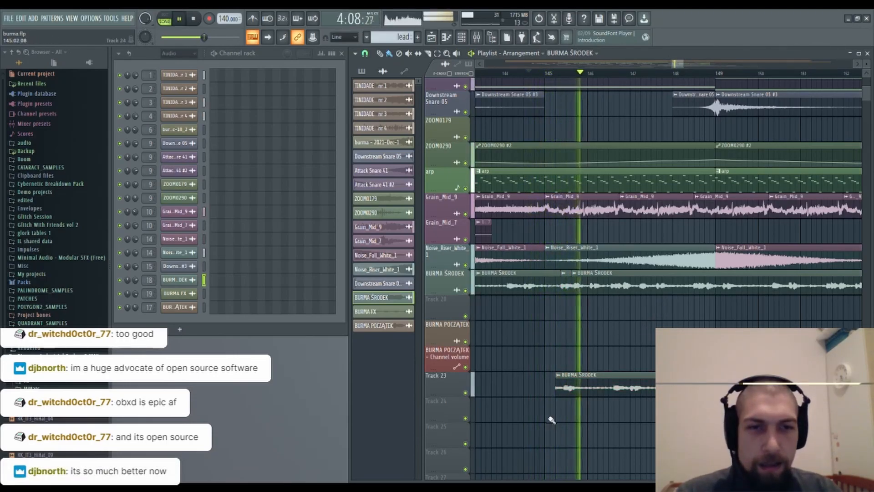
pyautogui.press('space')
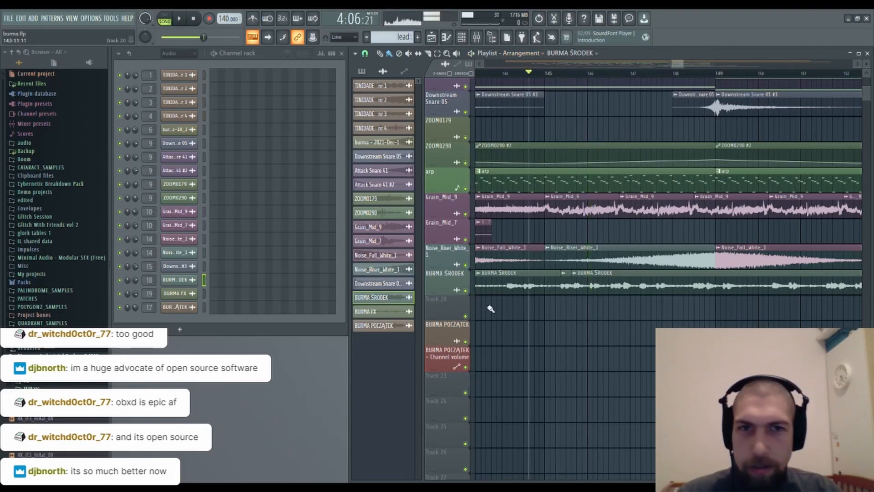
# Solo the BURMA ŚRODEK track and set the playback position to bar 121, near the start of its first clip.
pyautogui.rightClick(465, 291)
pyautogui.moveTo(520, 341); pyautogui.dragTo(856, 361)
pyautogui.scroll(-5, 622, 78)
pyautogui.click(533, 74)
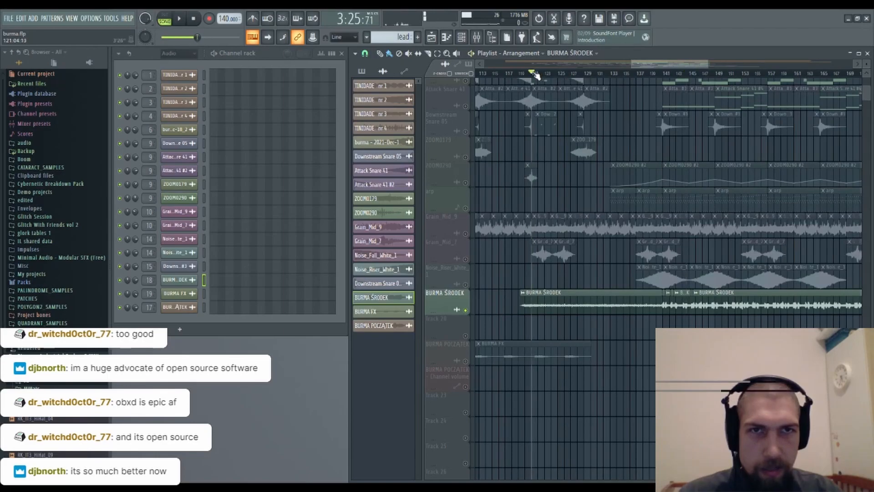
# Listen to the soloed BURMA ŚRODEK track from bar 121, stop playback and inspect its waveform around bars 145 to 149.
pyautogui.press('space')
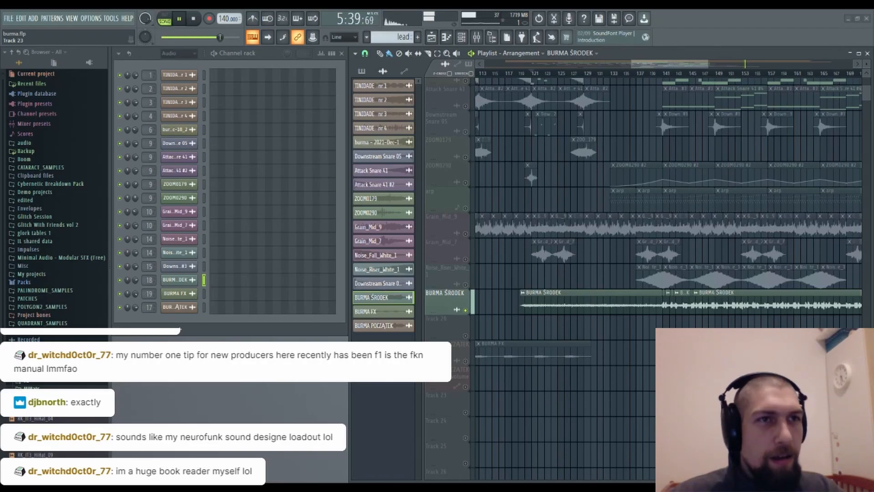
pyautogui.moveTo(723, 165); pyautogui.dragTo(574, 177)
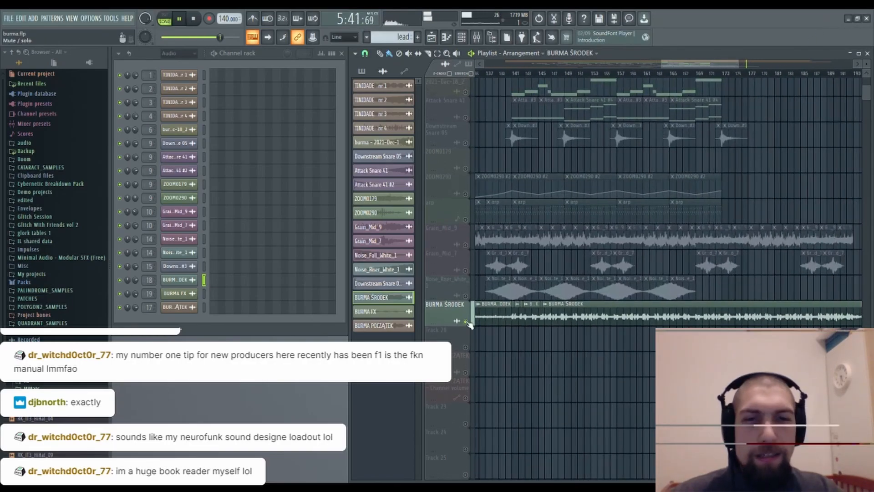
pyautogui.click(195, 18)
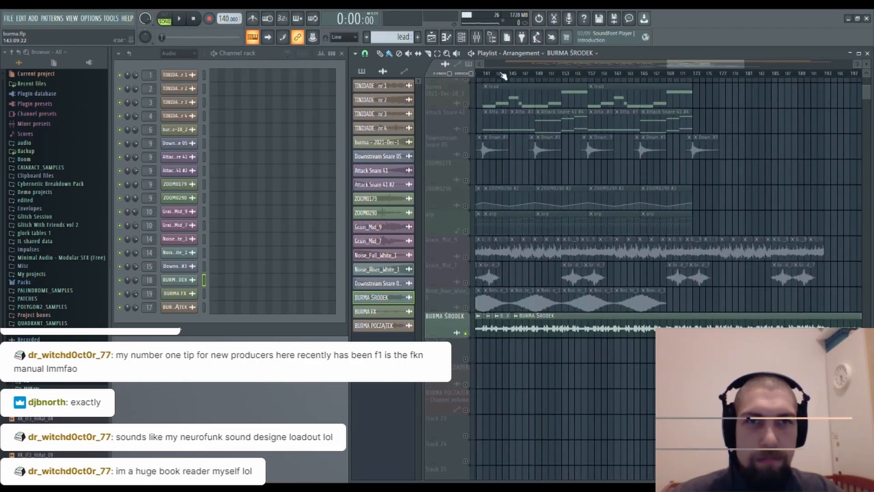
pyautogui.scroll(4, 507, 74)
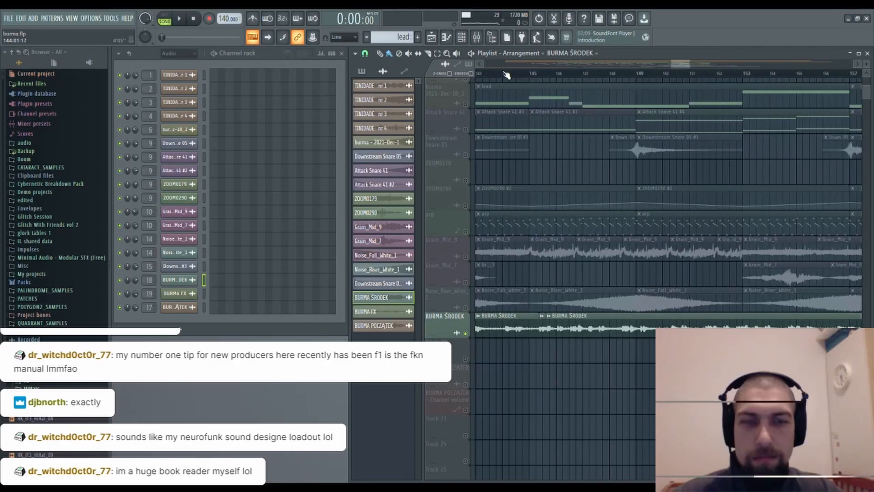
pyautogui.scroll(1, 506, 74)
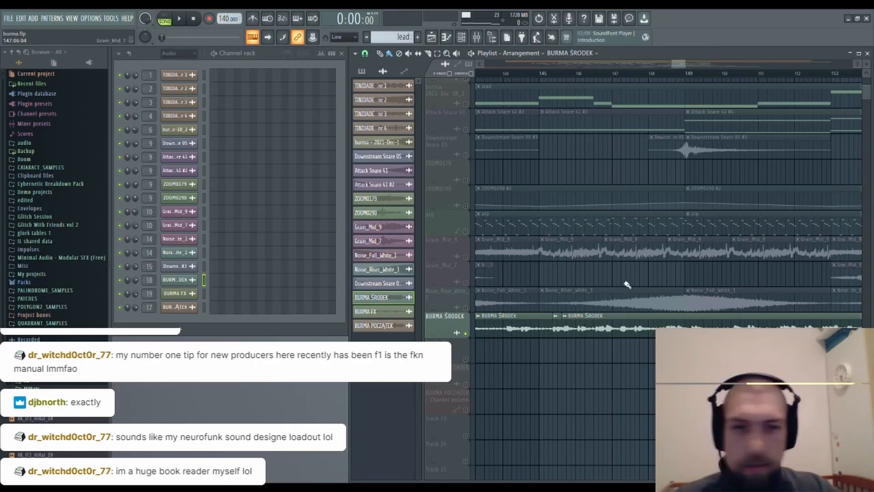
pyautogui.moveTo(629, 364)
pyautogui.mouseDown()
pyautogui.moveTo(659, 277)
pyautogui.moveTo(694, 281)
pyautogui.moveTo(654, 313)
pyautogui.moveTo(592, 306)
pyautogui.moveTo(586, 314)
pyautogui.moveTo(618, 311)
pyautogui.mouseUp()
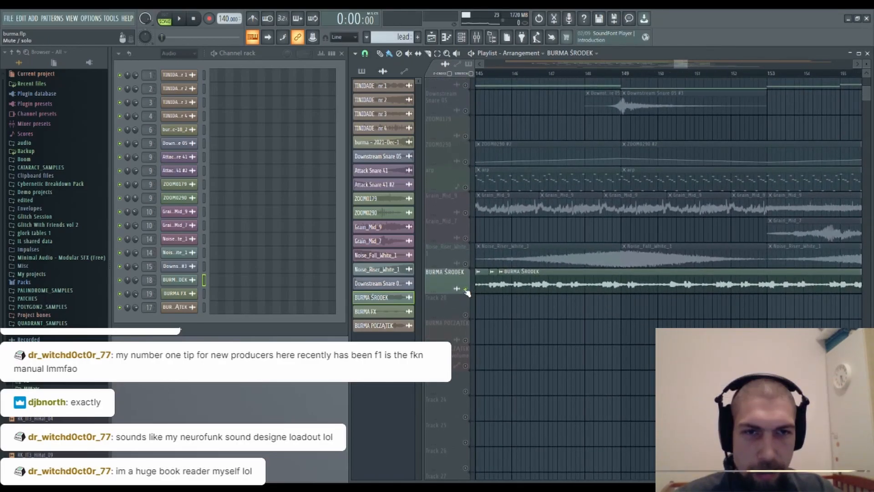
# Unsolo and re-solo the BURMA ŚRODEK track, play it from bar 141 past the edits around bar 145, and stop playback.
pyautogui.rightClick(465, 289)
pyautogui.moveTo(584, 334); pyautogui.dragTo(787, 389)
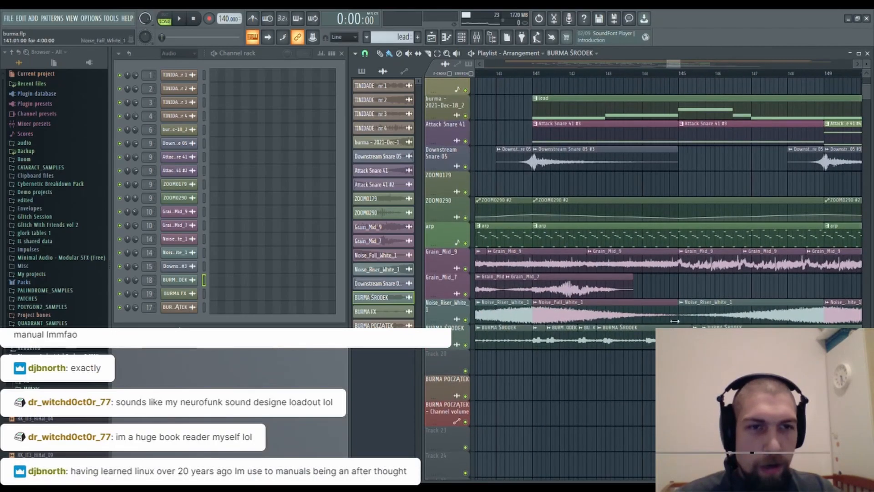
pyautogui.rightClick(465, 346)
pyautogui.click(535, 74)
pyautogui.press('space')
pyautogui.moveTo(675, 423); pyautogui.dragTo(628, 373)
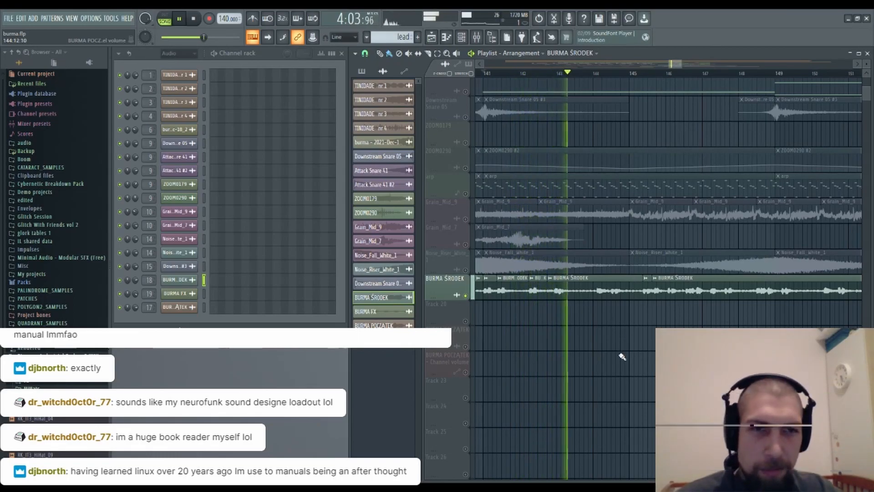
pyautogui.moveTo(643, 349); pyautogui.dragTo(569, 325)
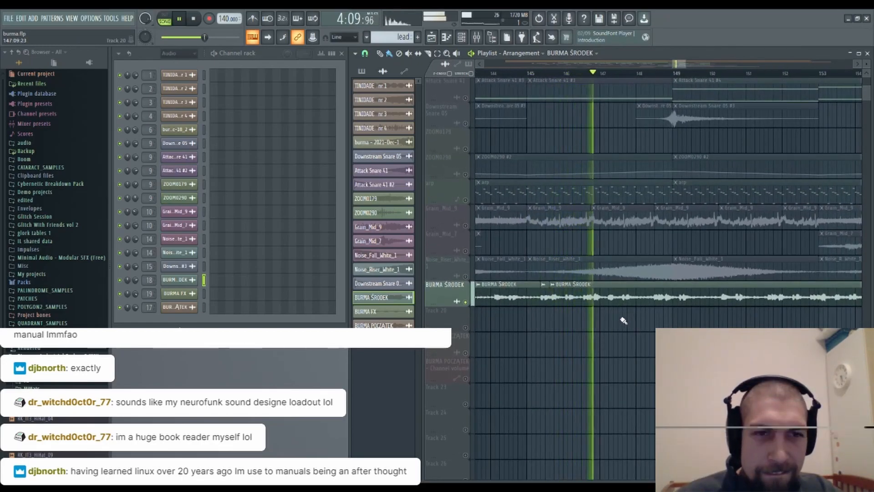
pyautogui.moveTo(621, 318); pyautogui.dragTo(612, 324)
pyautogui.press('space')
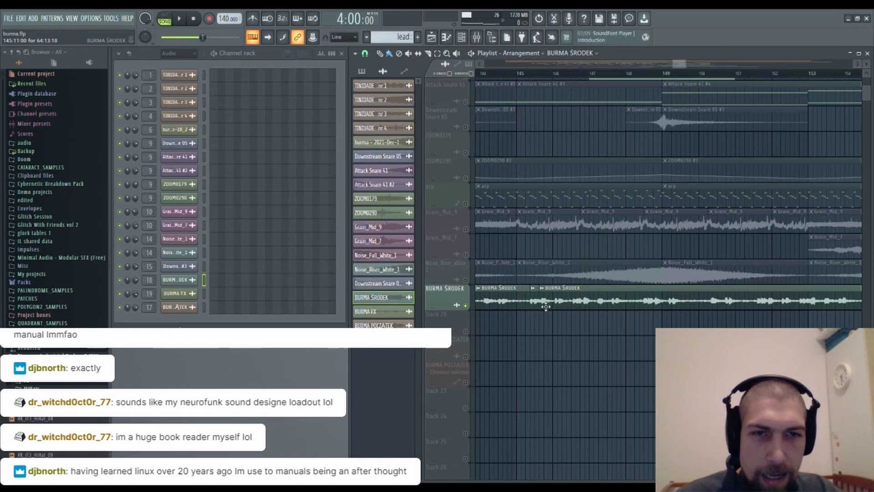
# Spot-check the rest of the soloed BURMA ŚRODEK track by playing it from several points between bar 145 and about bar 188.
pyautogui.click(527, 79)
pyautogui.click(526, 74)
pyautogui.scroll(-2, 526, 74)
pyautogui.scroll(-2, 528, 76)
pyautogui.click(715, 74)
pyautogui.press('space')
pyautogui.click(767, 74)
pyautogui.moveTo(797, 243); pyautogui.dragTo(628, 285)
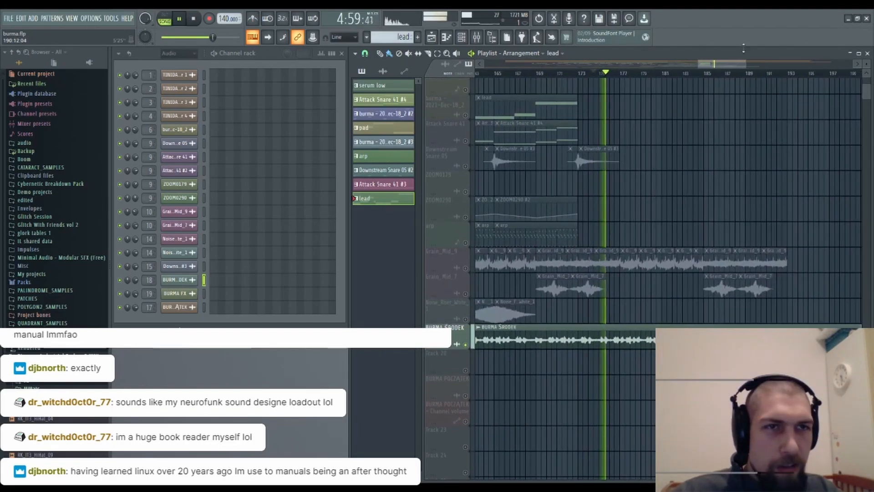
pyautogui.click(738, 74)
pyautogui.moveTo(771, 160); pyautogui.dragTo(620, 129)
pyautogui.moveTo(657, 154); pyautogui.dragTo(802, 183)
pyautogui.moveTo(786, 155); pyautogui.dragTo(795, 154)
pyautogui.moveTo(502, 372); pyautogui.dragTo(685, 353)
pyautogui.press('space')
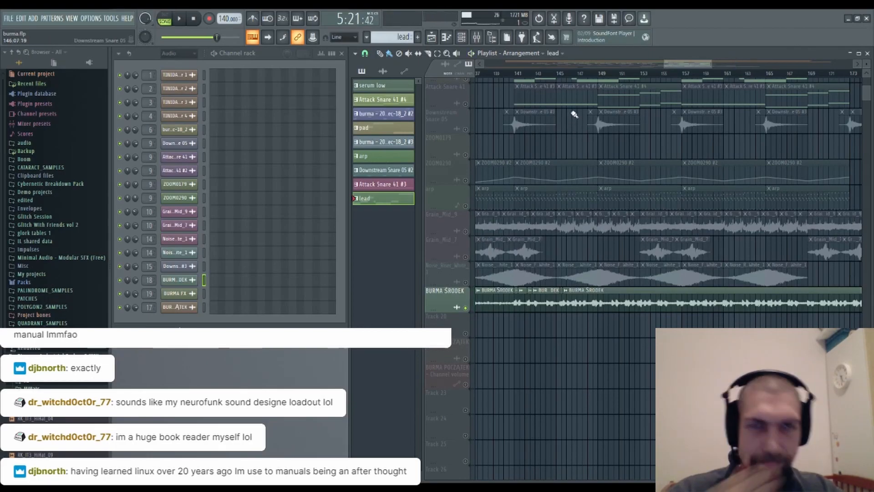
# Set the playback position to bar 145 and play the BURMA ŚRODEK clips up close to locate unwanted sounds before bar 147.
pyautogui.click(560, 78)
pyautogui.scroll(5, 560, 78)
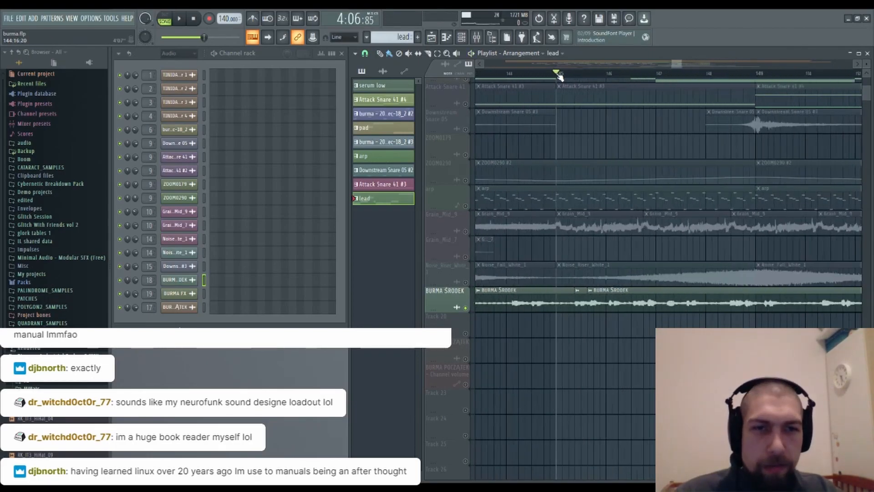
pyautogui.click(582, 292)
pyautogui.press('space')
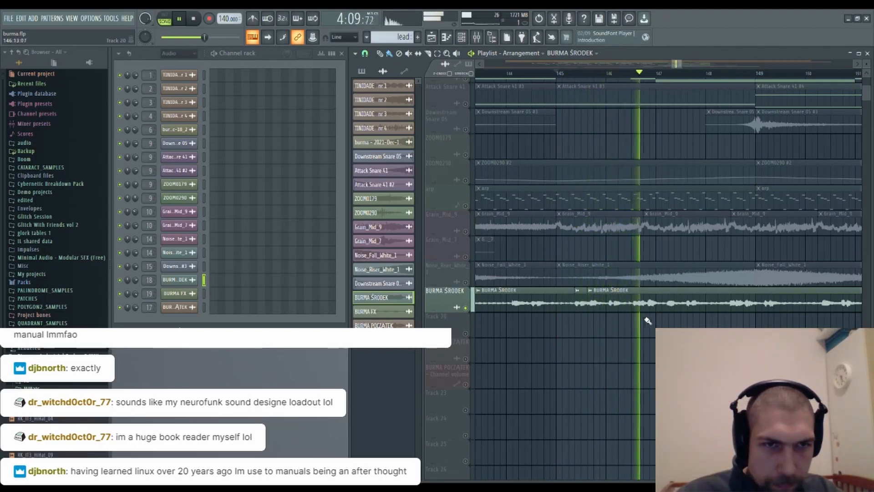
pyautogui.press('space')
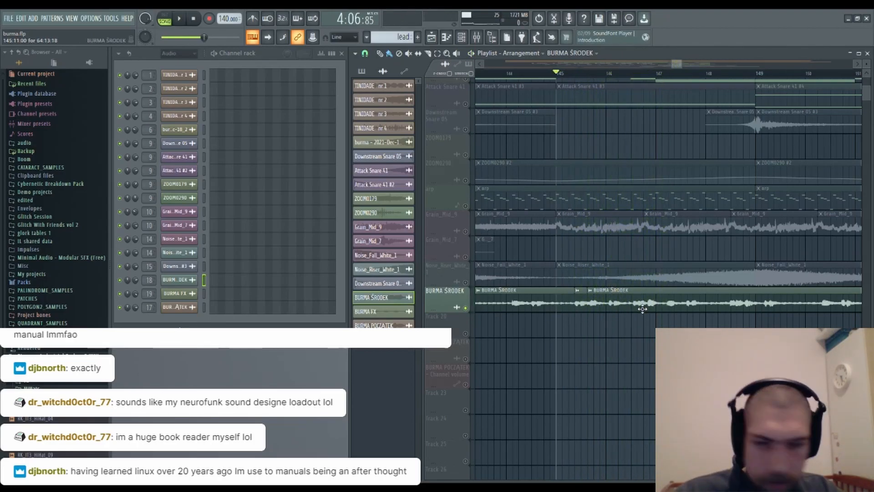
# Cut out the BURMA ŚRODEK section from 146:09 to bar 147, fill the gap with a copied fragment and play the result.
pyautogui.click(631, 306)
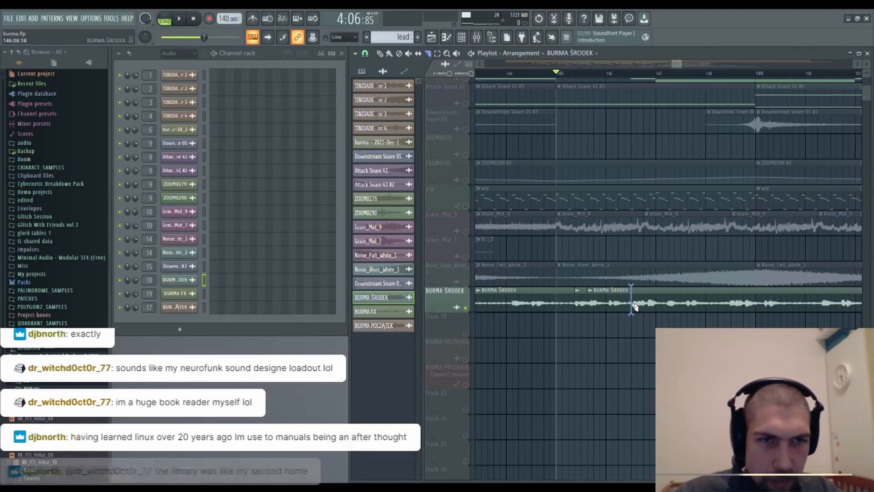
pyautogui.click(657, 302)
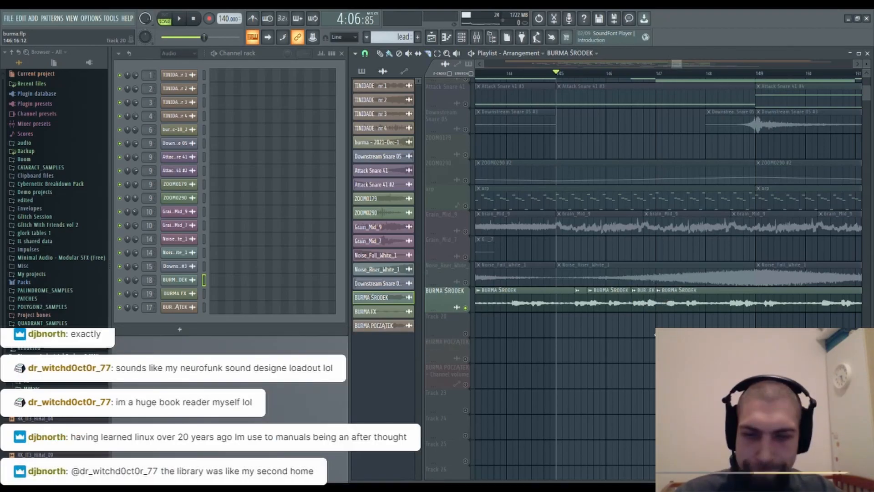
pyautogui.rightClick(643, 303)
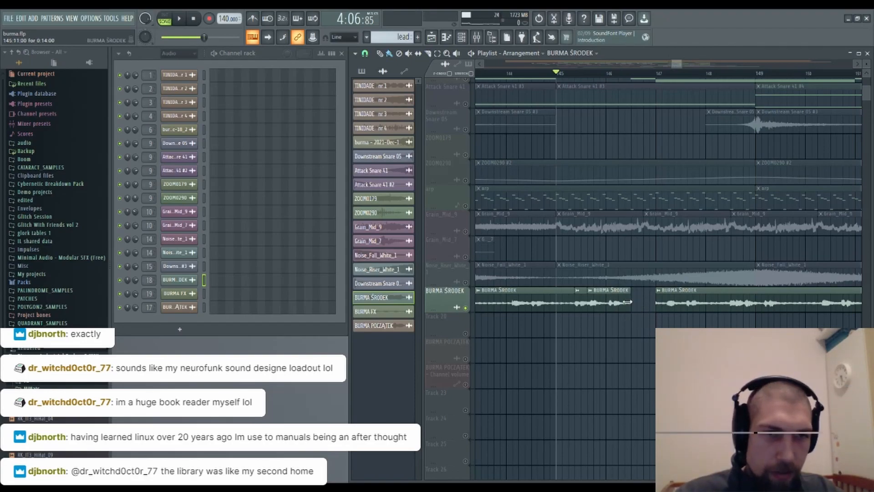
pyautogui.moveTo(637, 304)
pyautogui.mouseDown()
pyautogui.moveTo(634, 331)
pyautogui.moveTo(623, 331)
pyautogui.moveTo(642, 293)
pyautogui.mouseUp()
pyautogui.press('space')
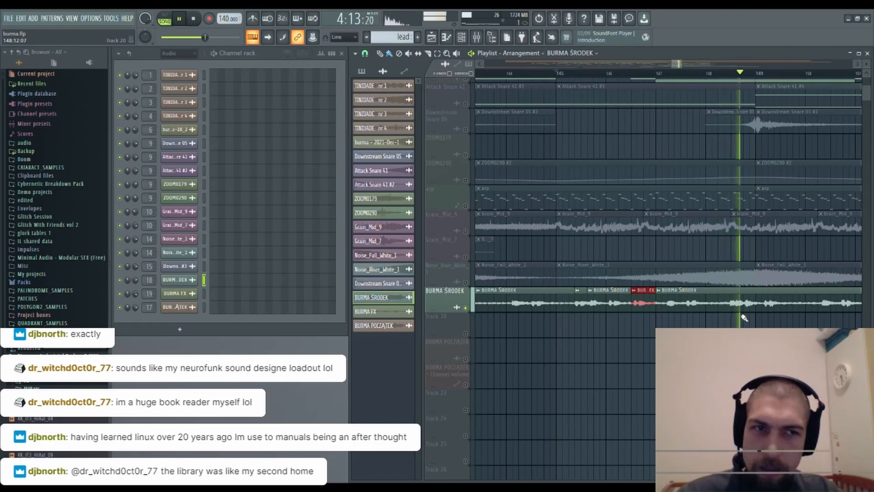
pyautogui.press('space')
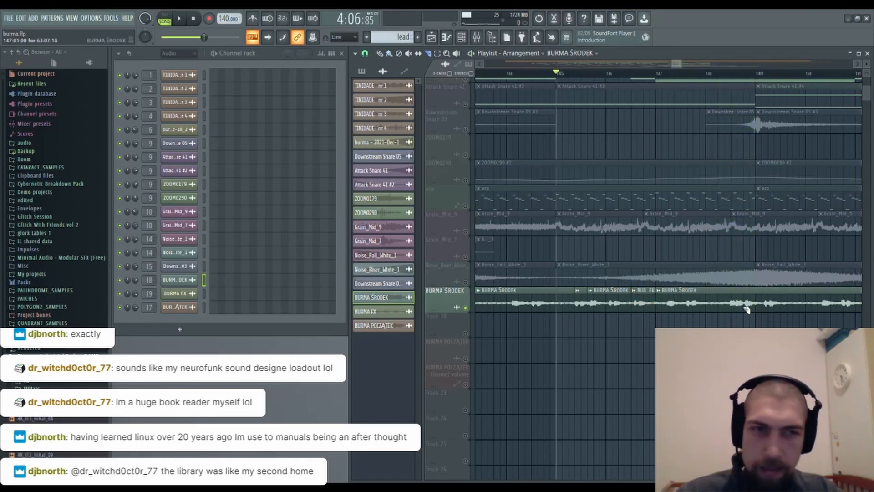
# Cut out the BURMA ŚRODEK section from 148:09 to bar 149, fill the gap with short four-step fragments and play it back.
pyautogui.click(733, 308)
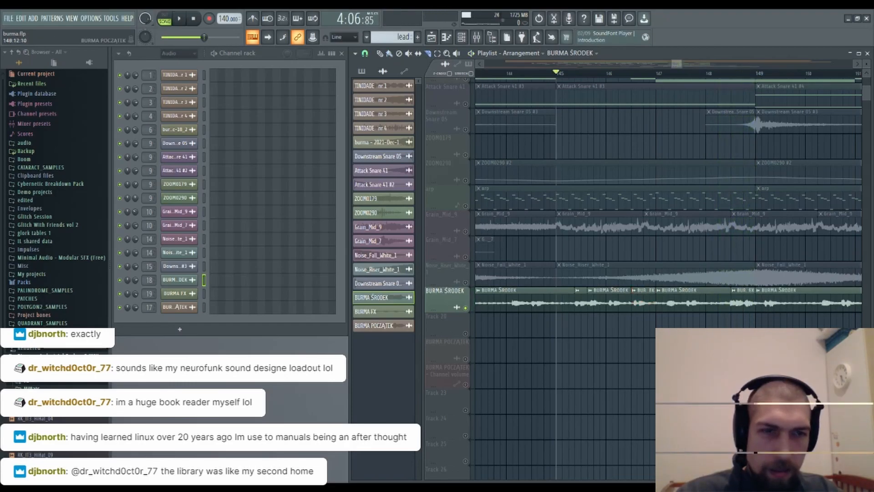
pyautogui.rightClick(748, 301)
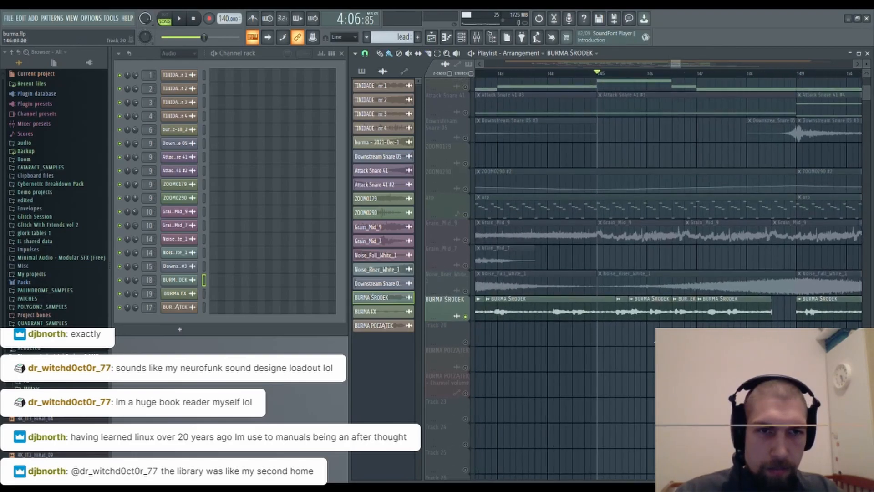
pyautogui.keyDown('alt'); pyautogui.rightClick(618, 313); pyautogui.keyUp('alt')
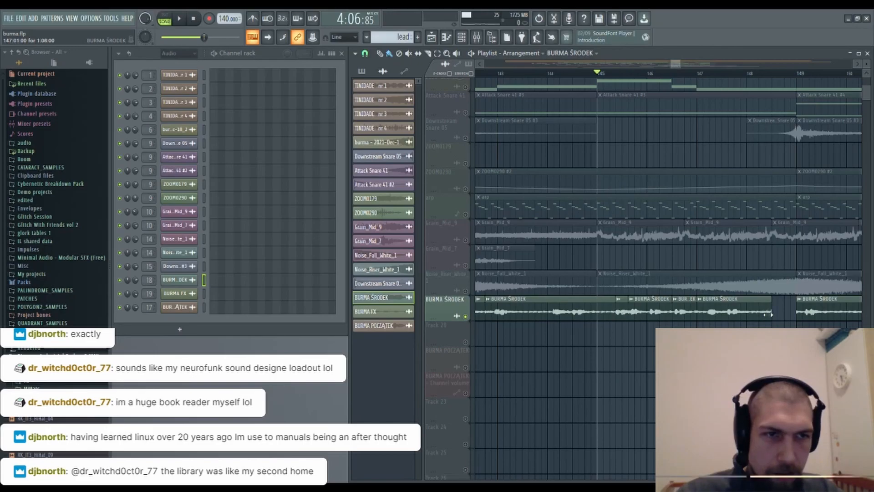
pyautogui.click(782, 312)
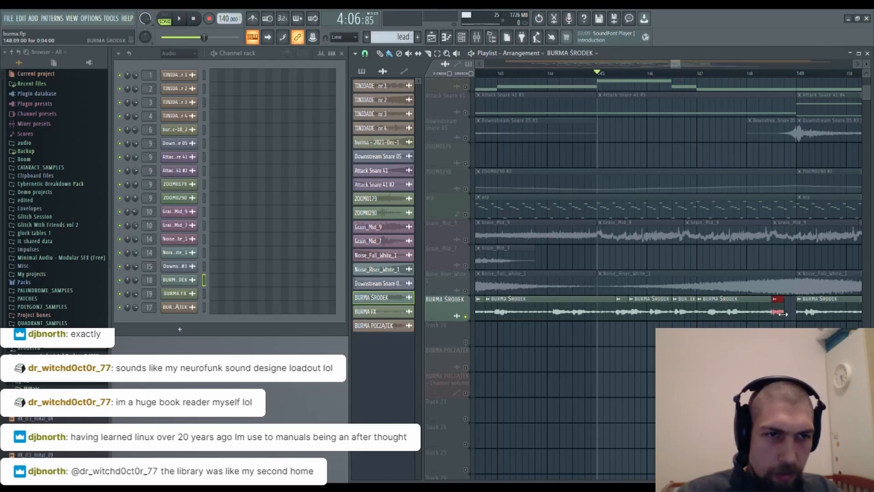
pyautogui.press('space')
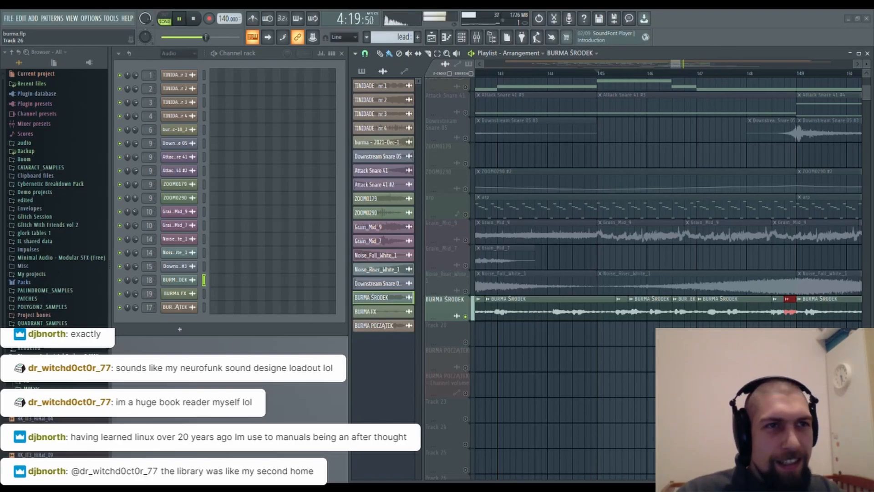
# Remove the short filler fragments just before bar 149 on the BURMA ŚRODEK track and stop playback.
pyautogui.hscroll(1, 744, 358)
pyautogui.rightClick(758, 311)
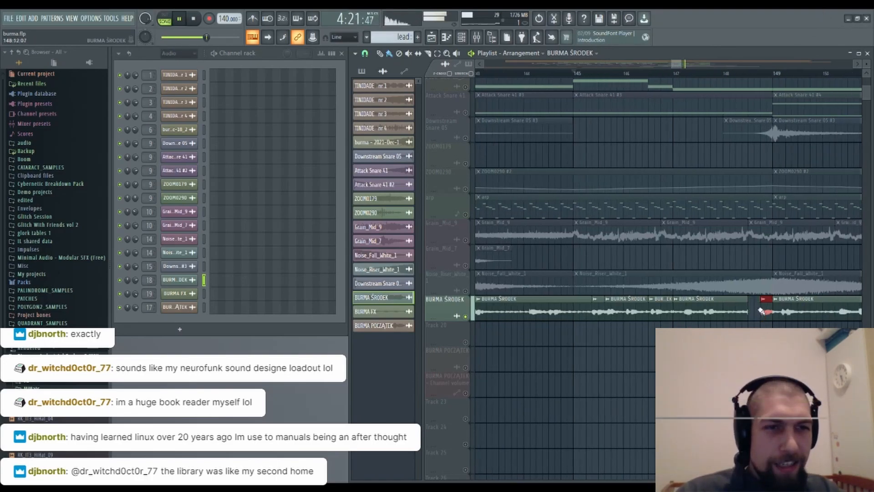
pyautogui.press('space')
# Fill the BURMA ŚRODEK gap from 148:07 to bar 149 with one longer fragment and play it back from bar 145.
pyautogui.moveTo(552, 359); pyautogui.dragTo(725, 382)
pyautogui.moveTo(574, 358); pyautogui.dragTo(695, 367)
pyautogui.moveTo(593, 132); pyautogui.dragTo(617, 147)
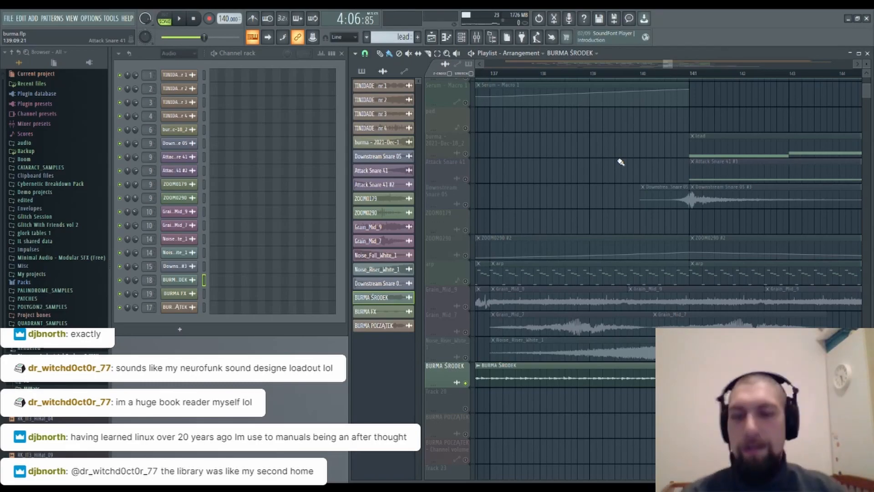
pyautogui.moveTo(620, 162); pyautogui.dragTo(582, 129)
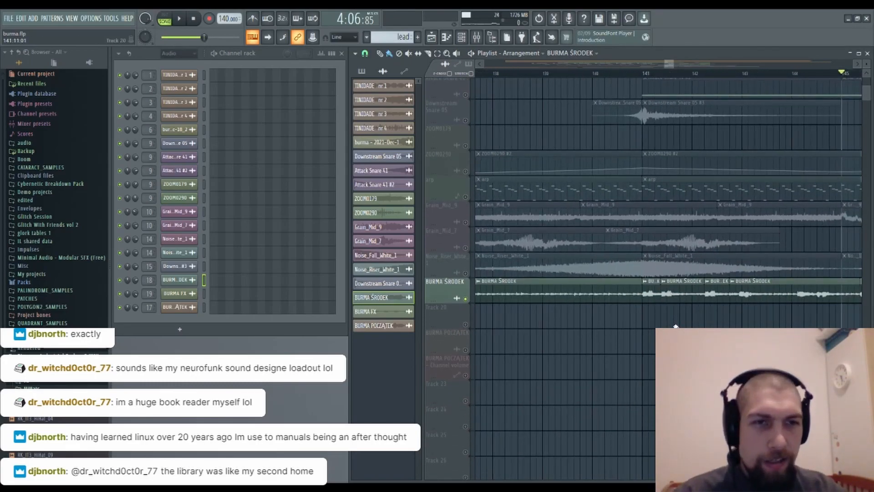
pyautogui.moveTo(683, 274); pyautogui.dragTo(645, 240)
pyautogui.moveTo(782, 381)
pyautogui.mouseDown()
pyautogui.moveTo(744, 348)
pyautogui.moveTo(747, 318)
pyautogui.moveTo(702, 308)
pyautogui.moveTo(745, 267)
pyautogui.mouseUp()
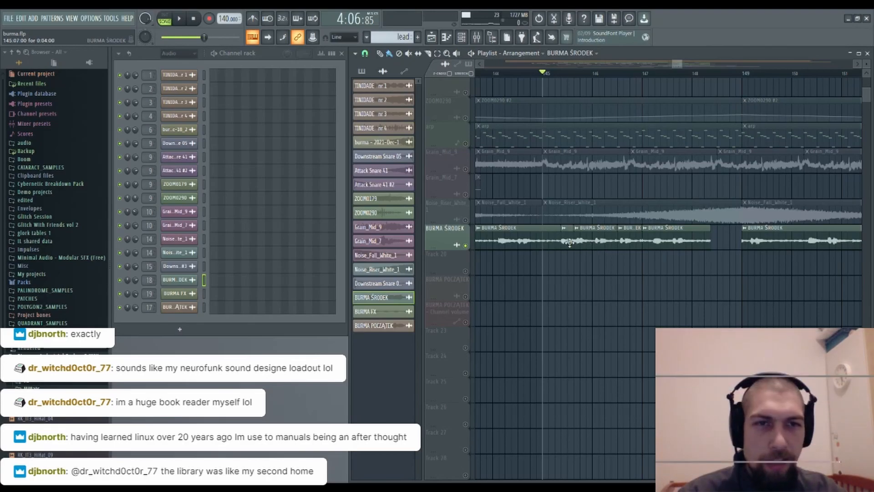
pyautogui.moveTo(713, 246); pyautogui.dragTo(746, 245)
pyautogui.press('space')
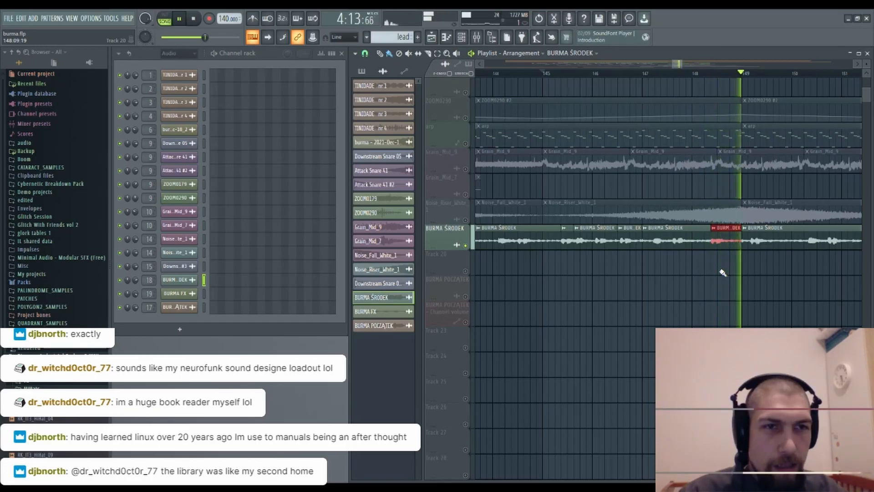
pyautogui.press('space')
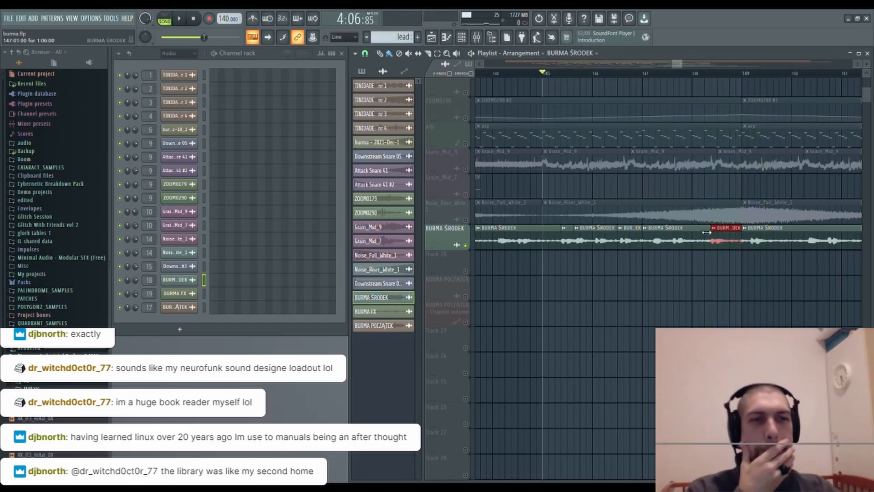
# Remove the filler before bar 149, let the following BURMA ŚRODEK clip start at 148:07, and play the track from bar 145.
pyautogui.rightClick(705, 232)
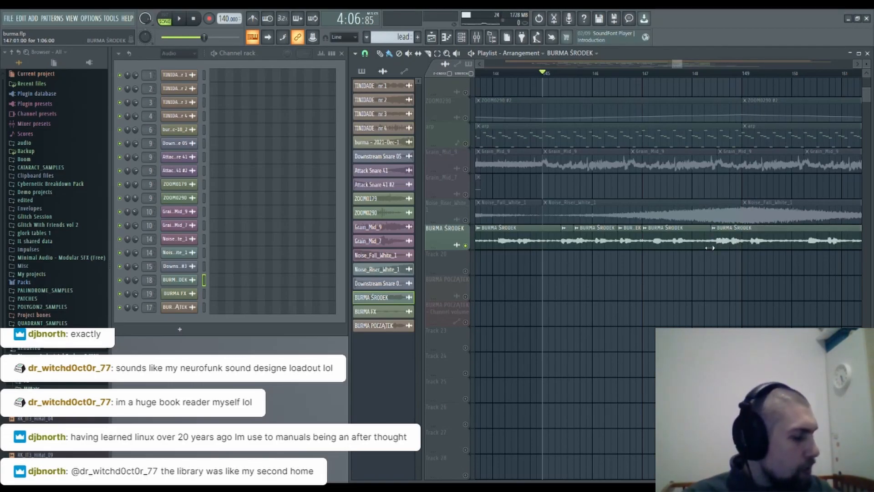
pyautogui.press('space')
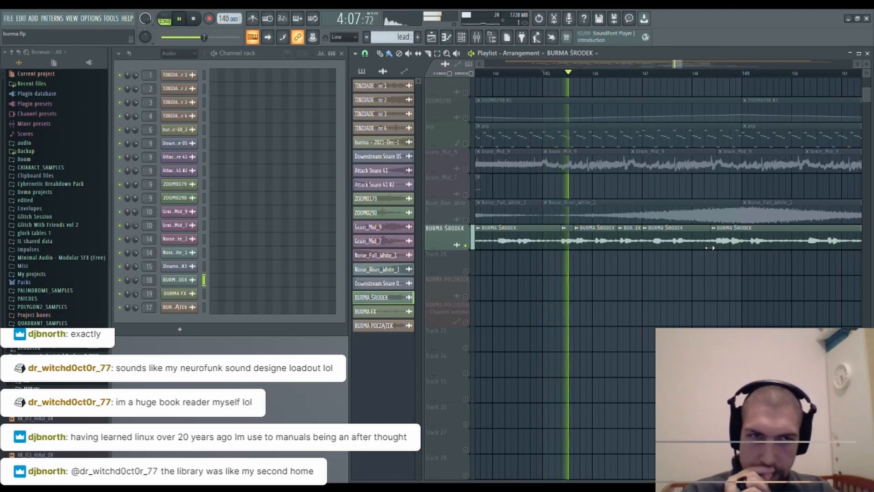
pyautogui.scroll(1, 751, 285)
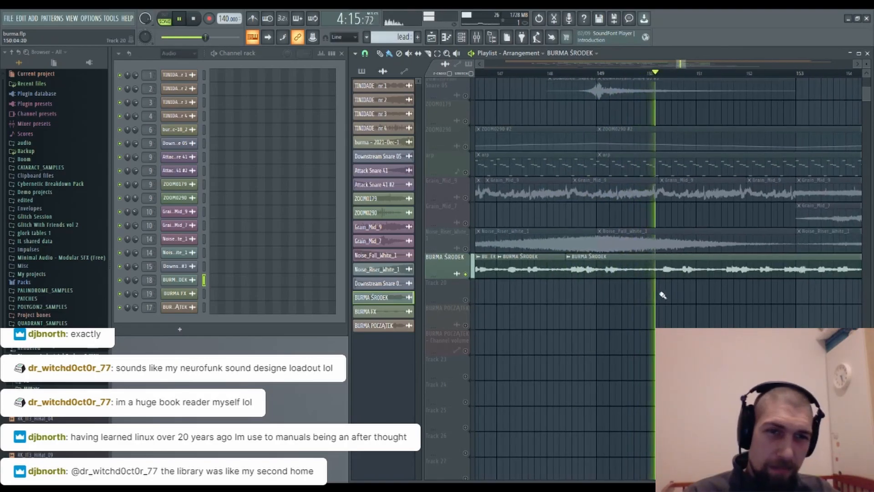
pyautogui.moveTo(696, 300); pyautogui.dragTo(616, 296)
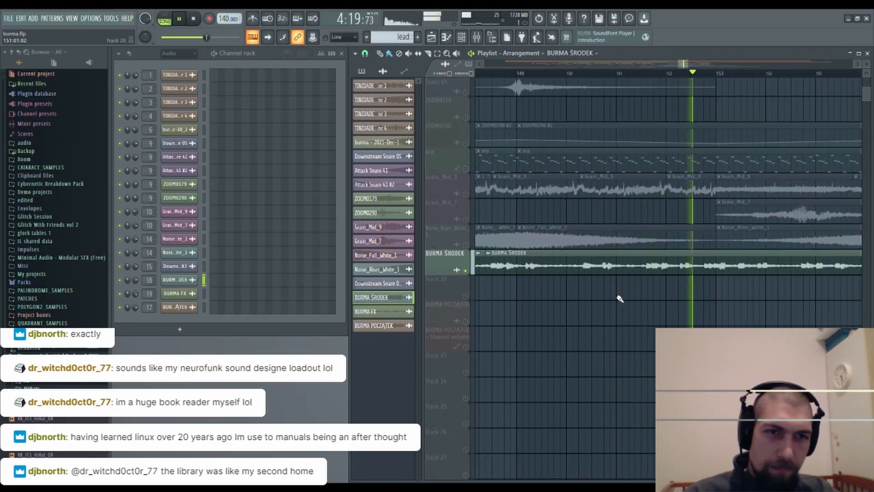
# Take BURMA ŚRODEK out of solo and play the full arrangement from where its clips begin.
pyautogui.scroll(-10, 687, 75)
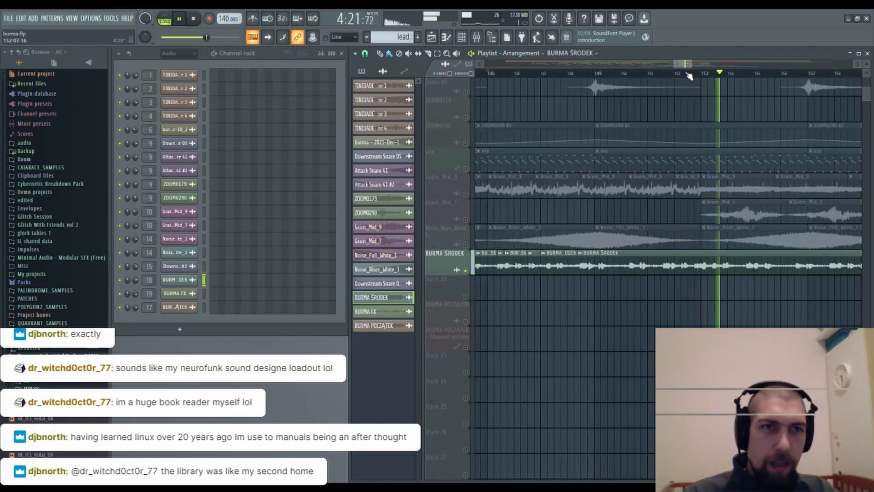
pyautogui.rightClick(465, 270)
pyautogui.press('space')
pyautogui.press('space')
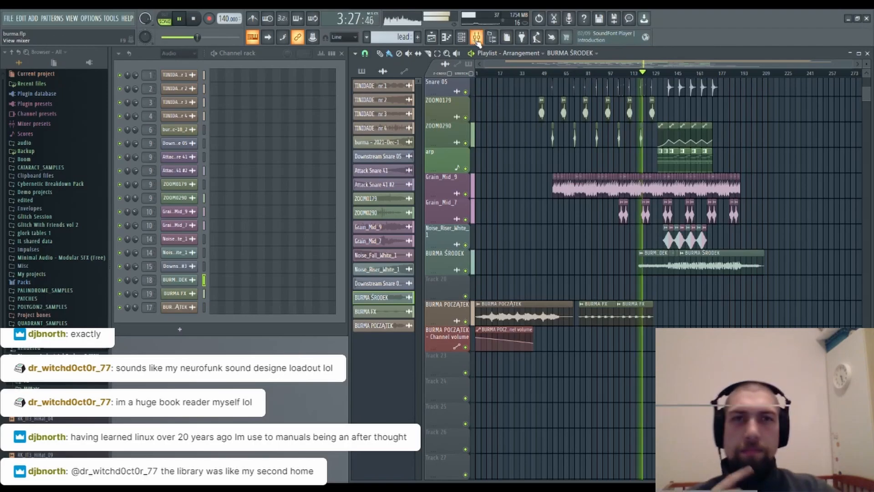
# Bring up the BURMA ŚRODEK mixer insert and load Fruity parametric EQ 2 into its first effect slot.
pyautogui.click(476, 38)
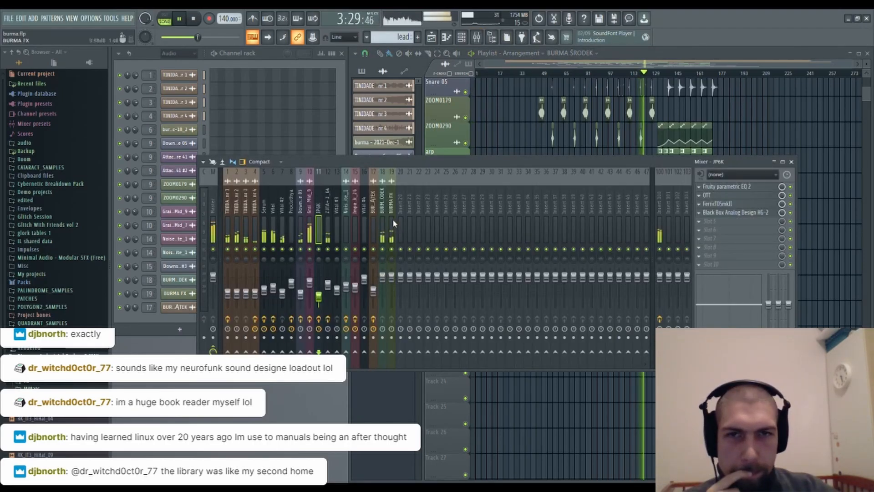
pyautogui.click(791, 162)
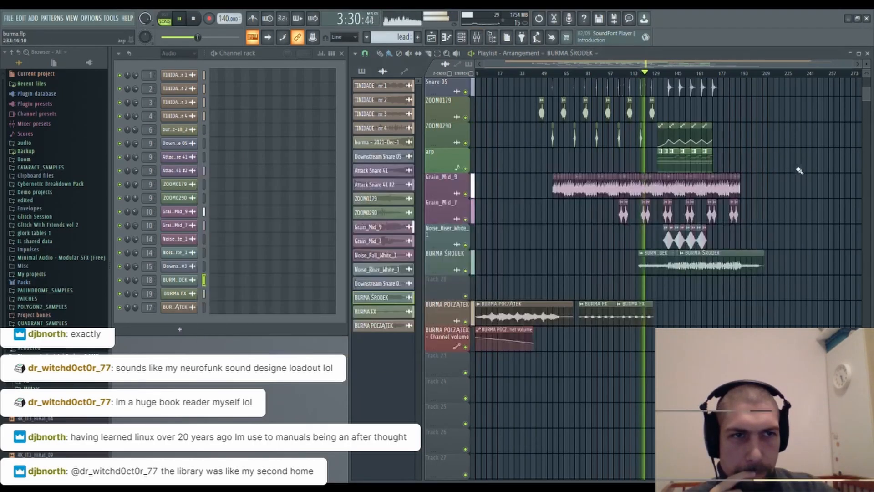
pyautogui.doubleClick(690, 265)
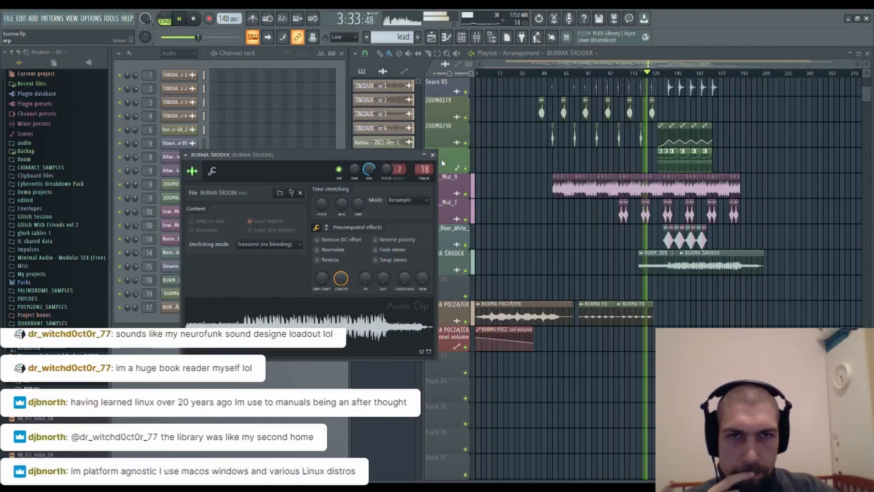
pyautogui.click(436, 155)
pyautogui.click(476, 36)
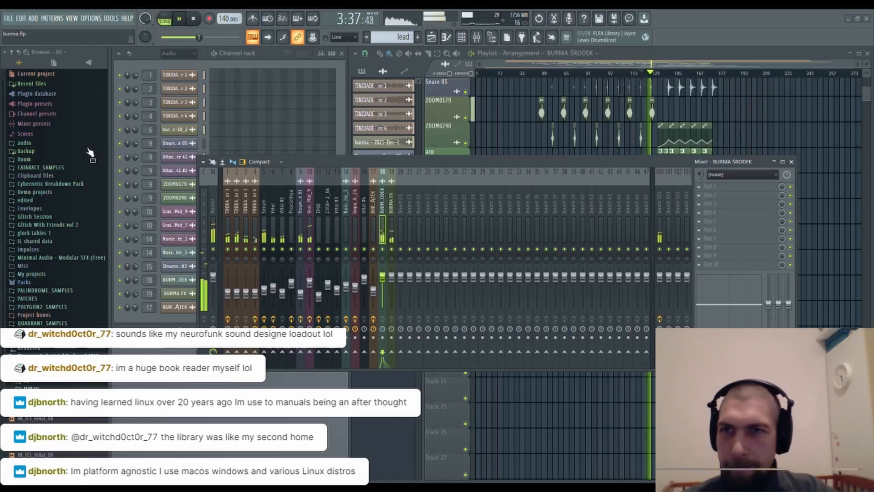
pyautogui.click(727, 187)
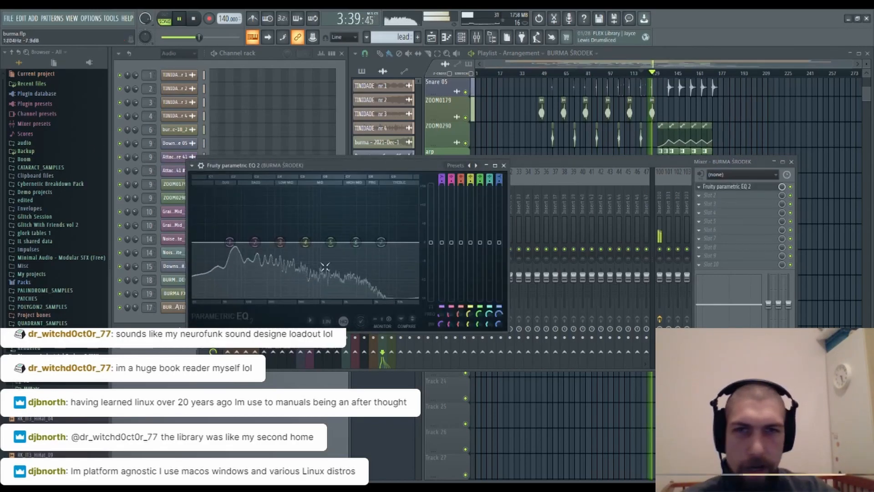
# Apply the 20Hz + 18kHz cut preset to the BURMA ŚRODEK EQ and raise its low cut to just below the signal's bass peak.
pyautogui.click(476, 166)
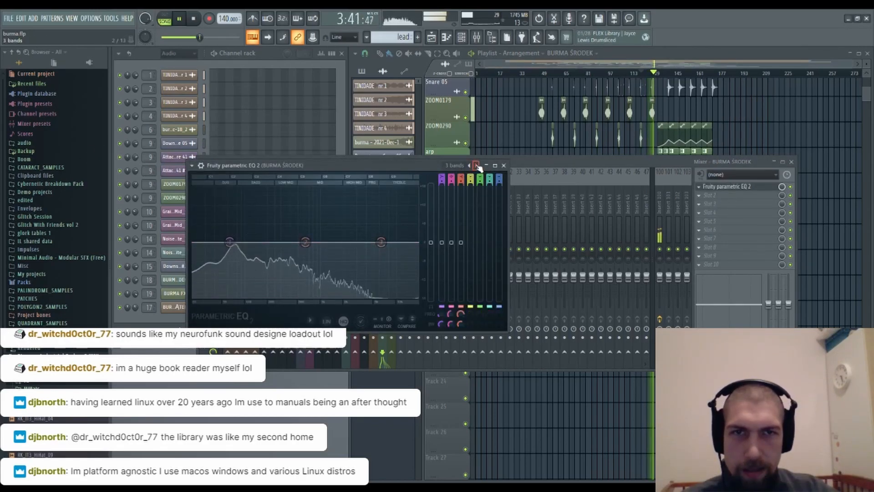
pyautogui.click(343, 322)
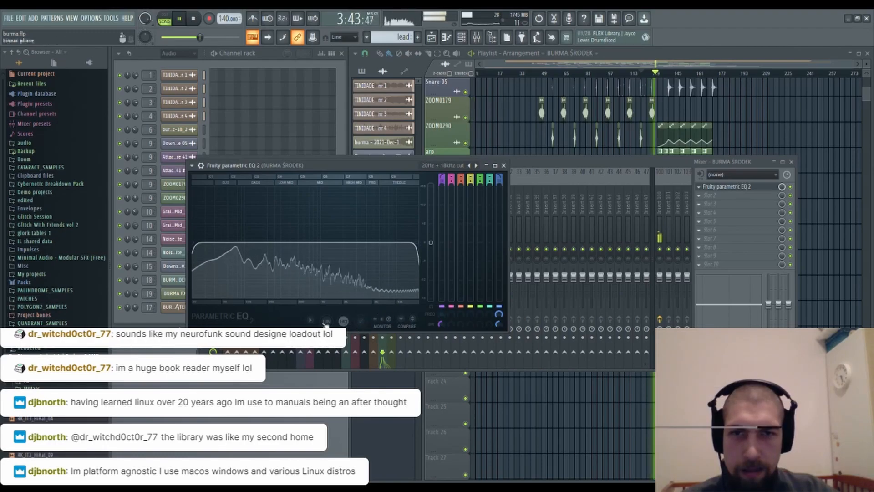
pyautogui.moveTo(192, 245); pyautogui.dragTo(221, 242)
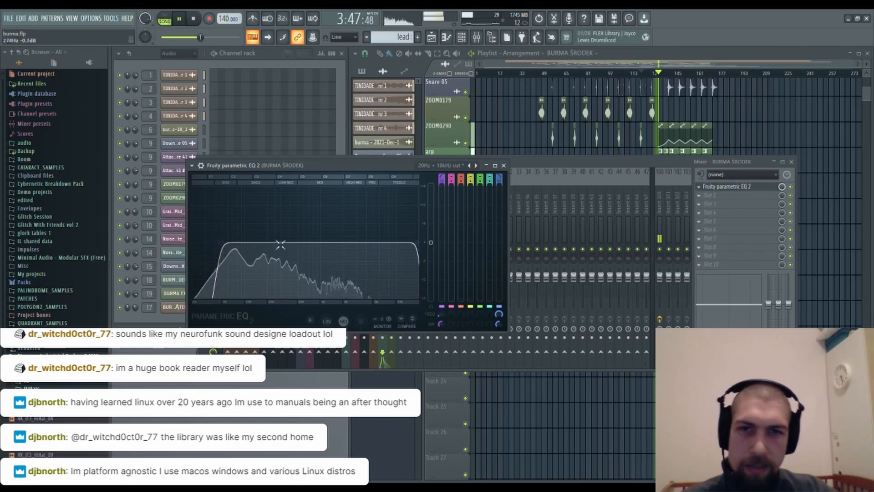
pyautogui.click(503, 166)
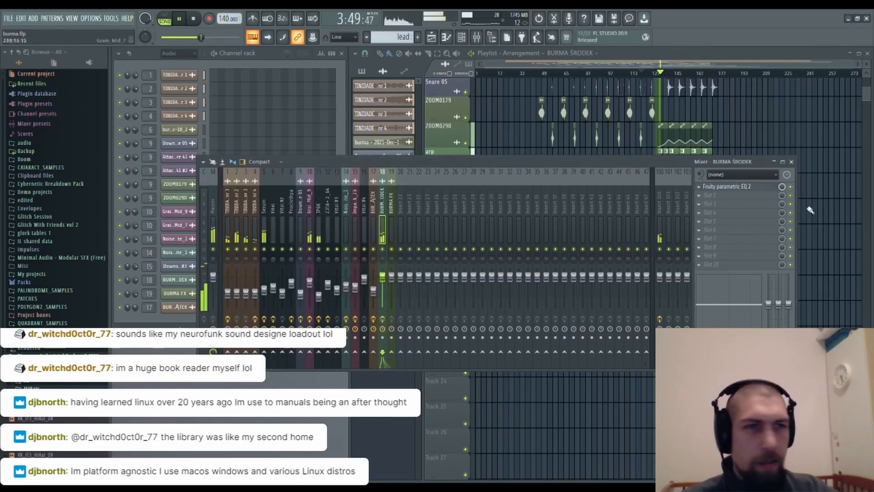
pyautogui.click(792, 162)
# Listen to the full arrangement from about bar 137 past bar 155, checking how BURMA ŚRODEK fits with the other tracks.
pyautogui.scroll(5, 666, 73)
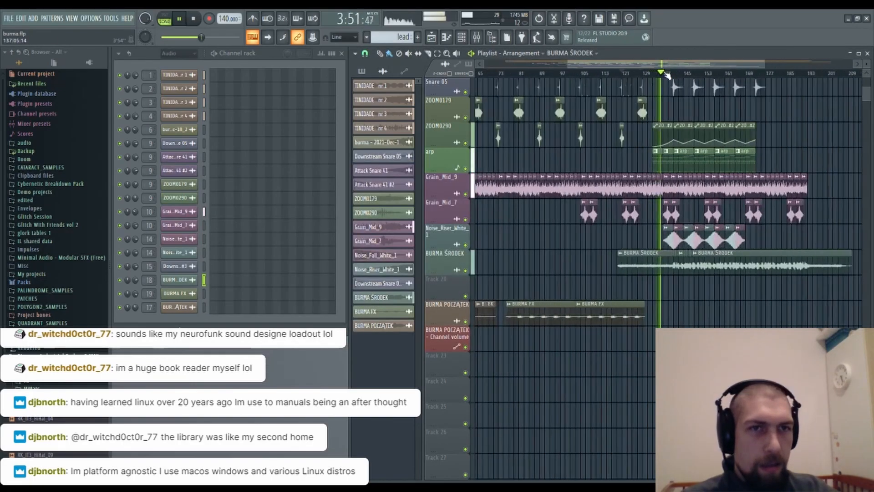
pyautogui.scroll(2, 666, 73)
pyautogui.moveTo(844, 316); pyautogui.dragTo(662, 342)
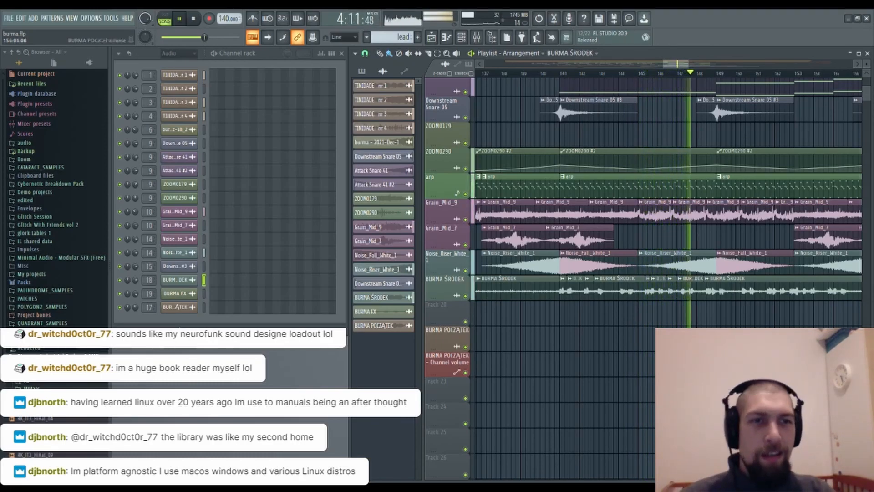
pyautogui.moveTo(757, 364); pyautogui.dragTo(680, 376)
pyautogui.moveTo(747, 324); pyautogui.dragTo(686, 375)
pyautogui.moveTo(683, 189); pyautogui.dragTo(573, 269)
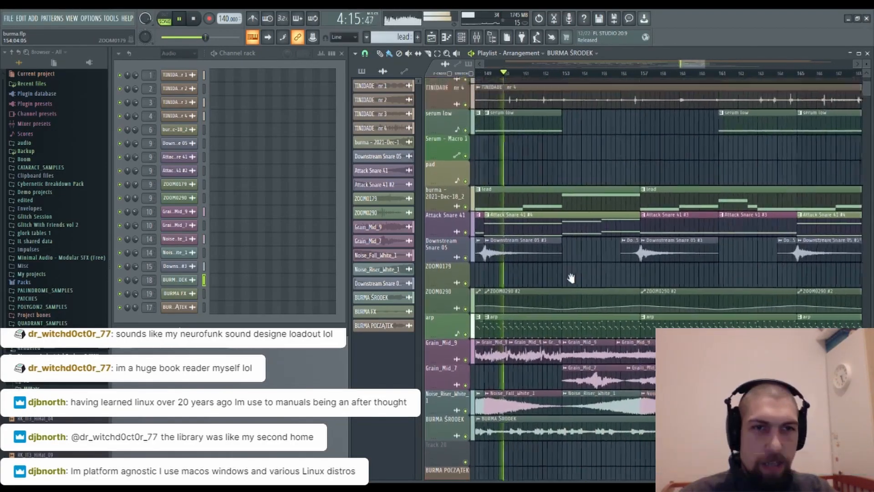
pyautogui.moveTo(593, 169); pyautogui.dragTo(749, 195)
pyautogui.moveTo(695, 182); pyautogui.dragTo(697, 121)
pyautogui.moveTo(710, 268); pyautogui.dragTo(645, 241)
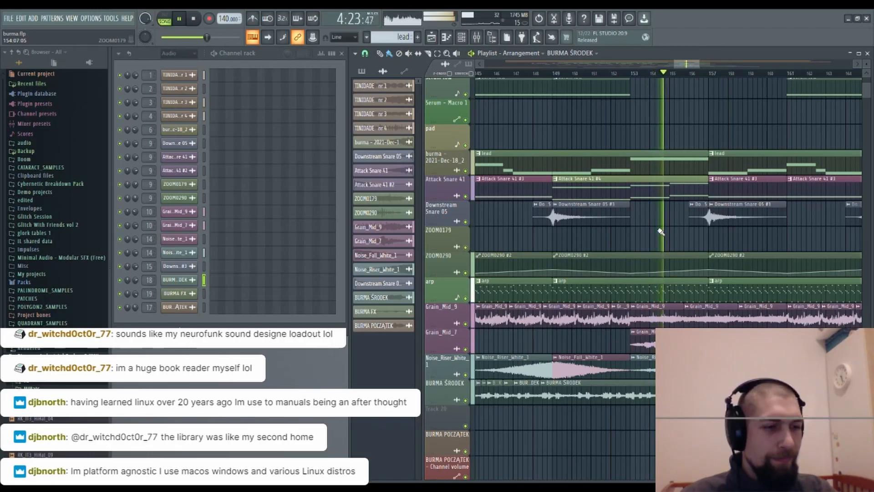
pyautogui.moveTo(664, 229); pyautogui.dragTo(625, 235)
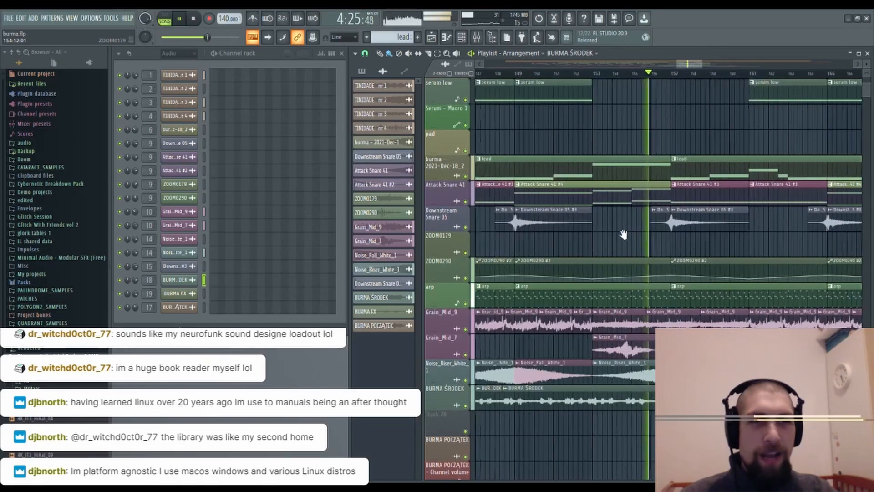
pyautogui.moveTo(676, 247); pyautogui.dragTo(624, 246)
pyautogui.moveTo(707, 231); pyautogui.dragTo(646, 236)
pyautogui.moveTo(659, 200); pyautogui.dragTo(641, 204)
pyautogui.press('space')
# Play the arrangement past bar 158 and slice BURMA ŚRODEK at bars 159 and 160.
pyautogui.moveTo(559, 443); pyautogui.dragTo(610, 417)
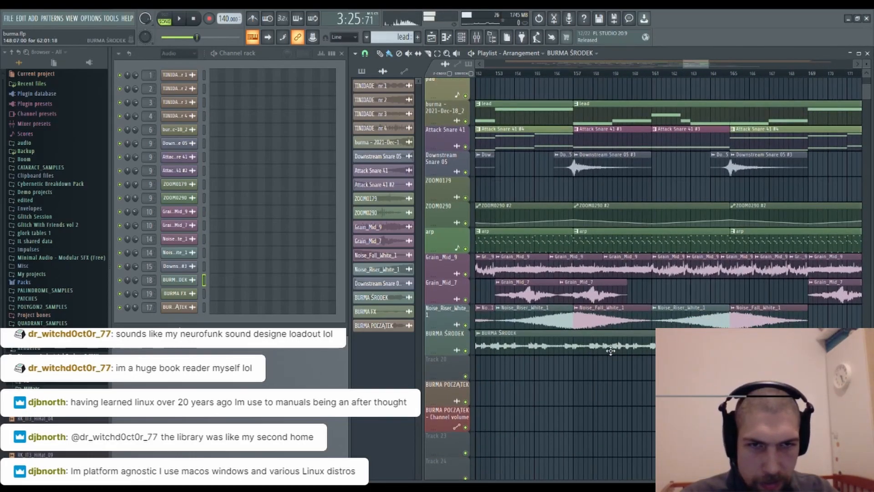
pyautogui.press('space')
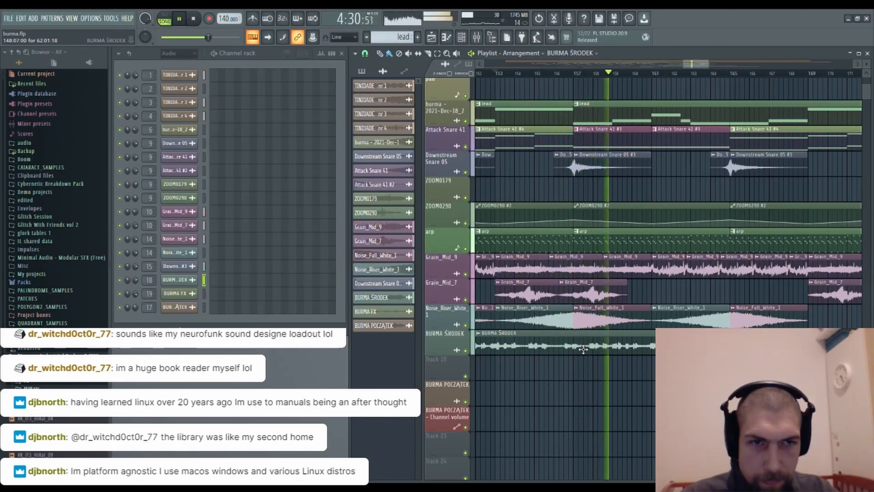
pyautogui.press('space')
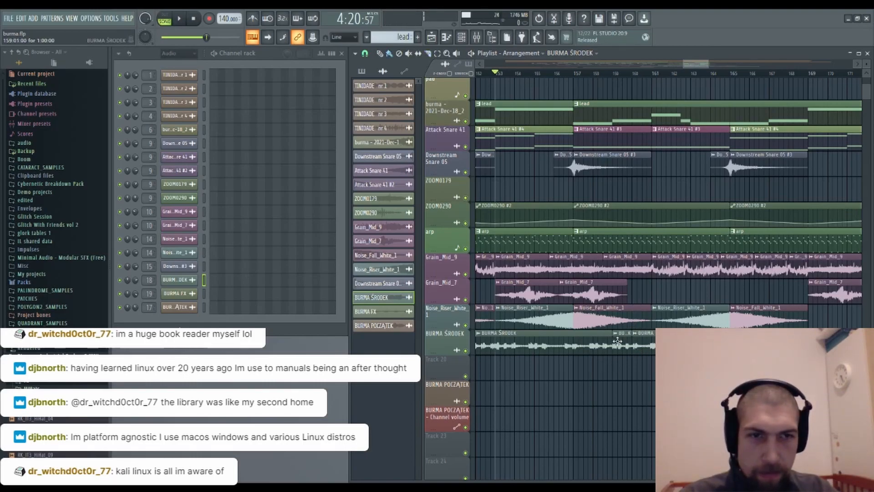
# Solo BURMA ŚRODEK, audition it around bar 159 and delete the one-bar section from bar 159 to 160.
pyautogui.rightClick(466, 351)
pyautogui.press('space')
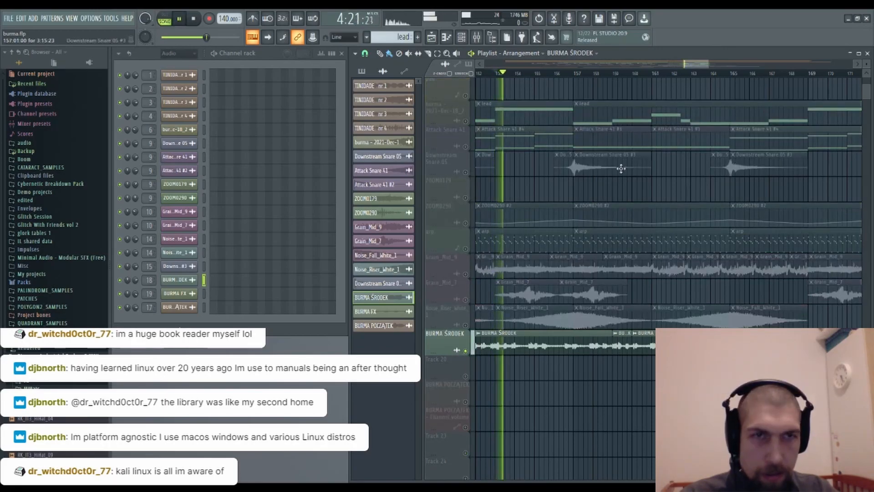
pyautogui.click(618, 74)
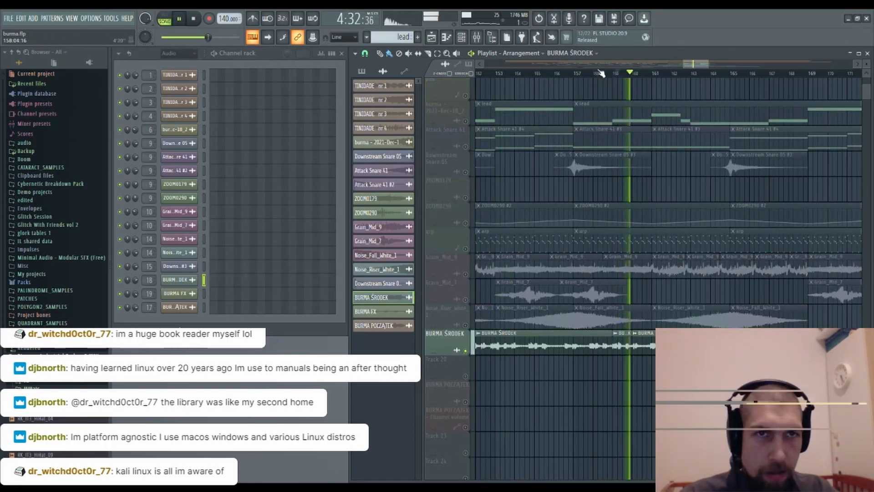
pyautogui.scroll(2, 618, 75)
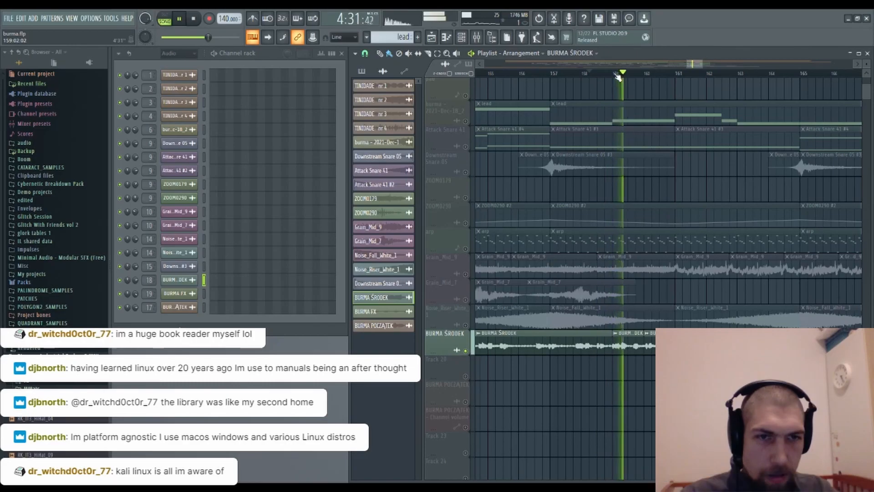
pyautogui.rightClick(639, 347)
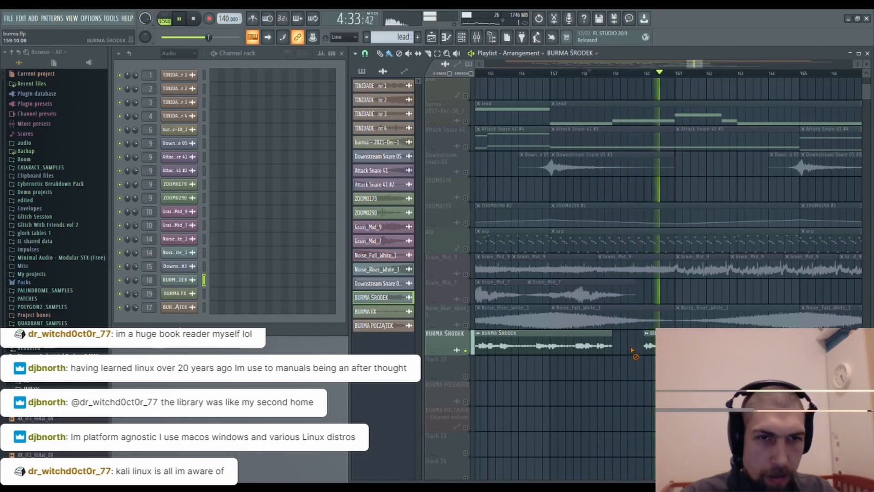
# Fill the BURMA ŚRODEK gap from bar 159 to 160 with copied fragments, rework them around 159:09 and play from bar 158.
pyautogui.press('space')
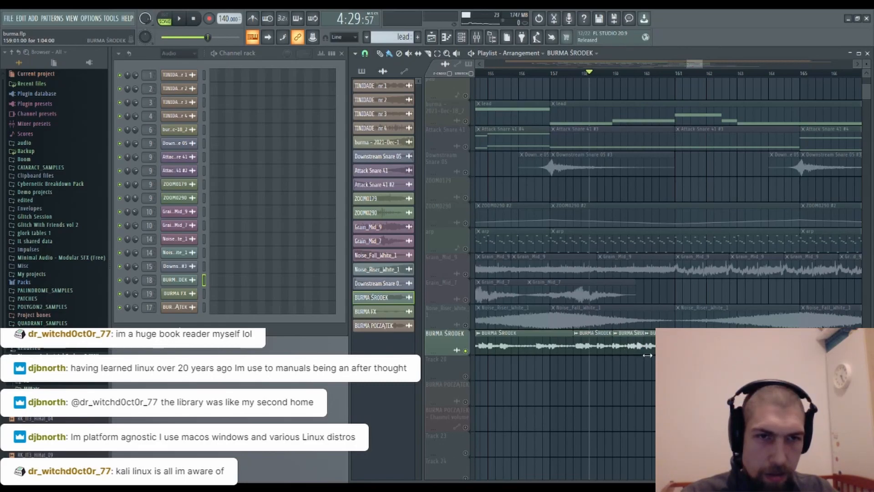
pyautogui.press('space')
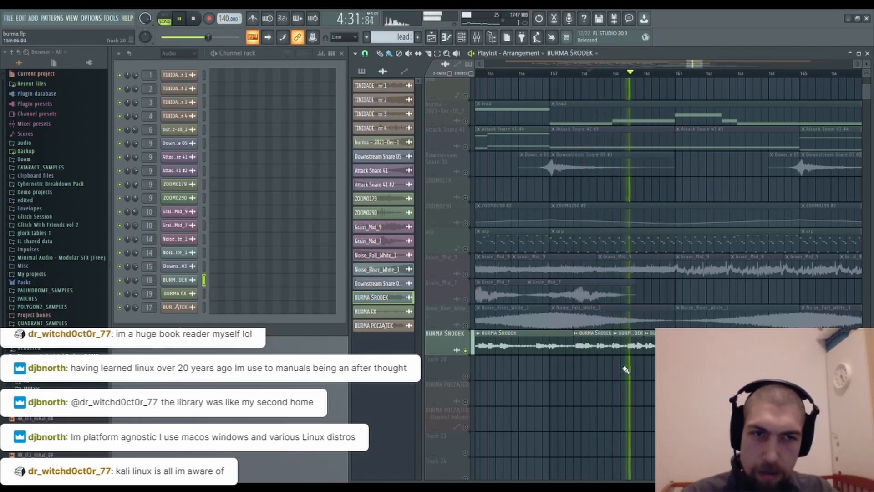
pyautogui.press('space')
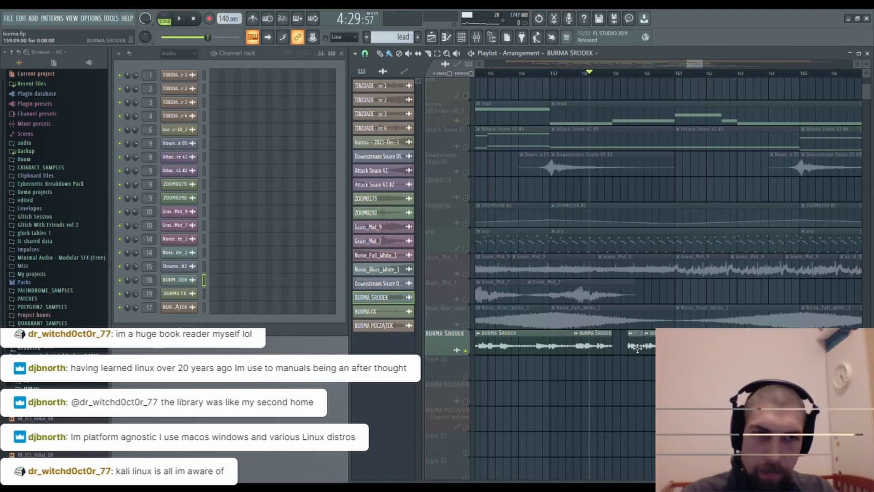
pyautogui.press('space')
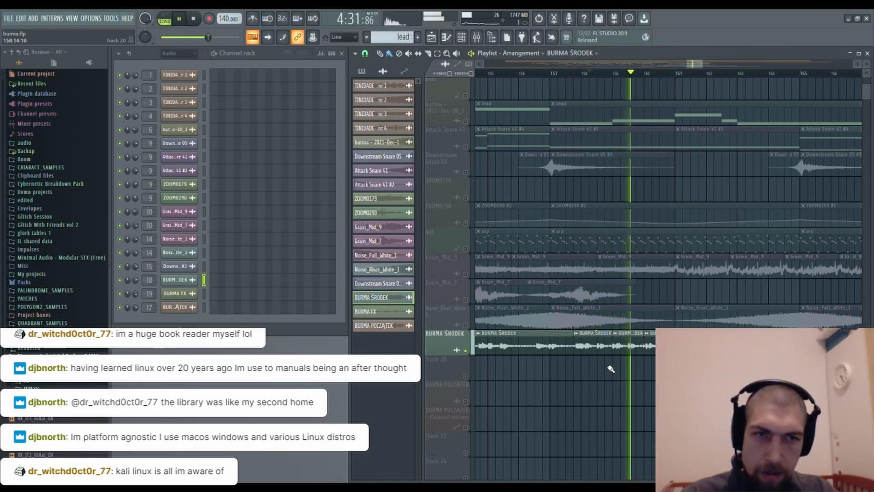
# Refill the gap with a twelve-step BURMA ŚRODEK fragment plus a short one at 159:13 and play it back.
pyautogui.press('space')
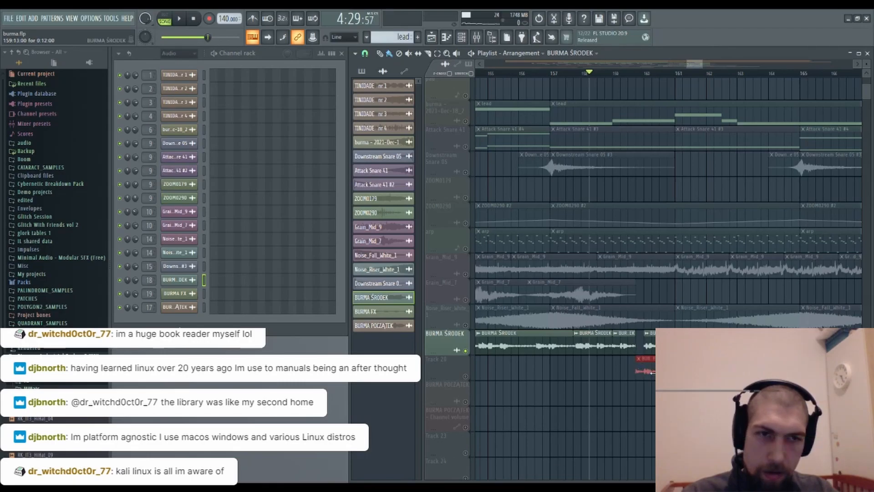
pyautogui.press('space')
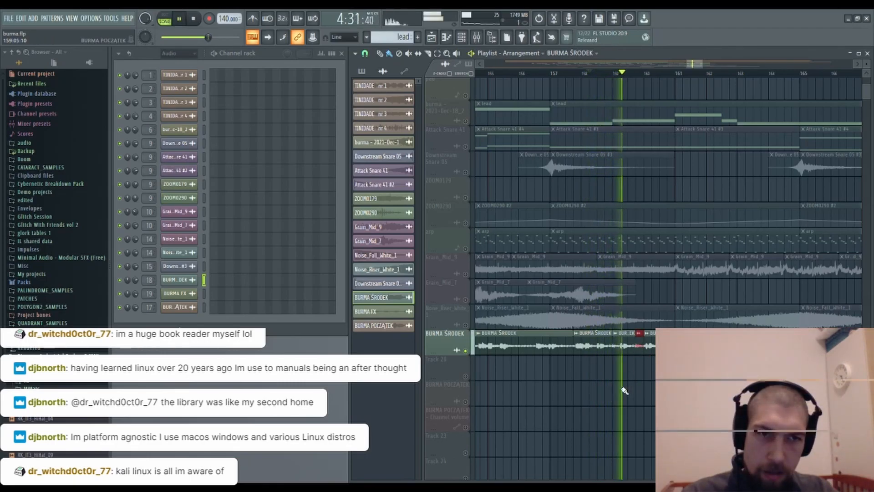
# Clear the filler from bar 159 to 160, fill the gap with short four-step BURMA ŚRODEK fragments and play it back.
pyautogui.press('space')
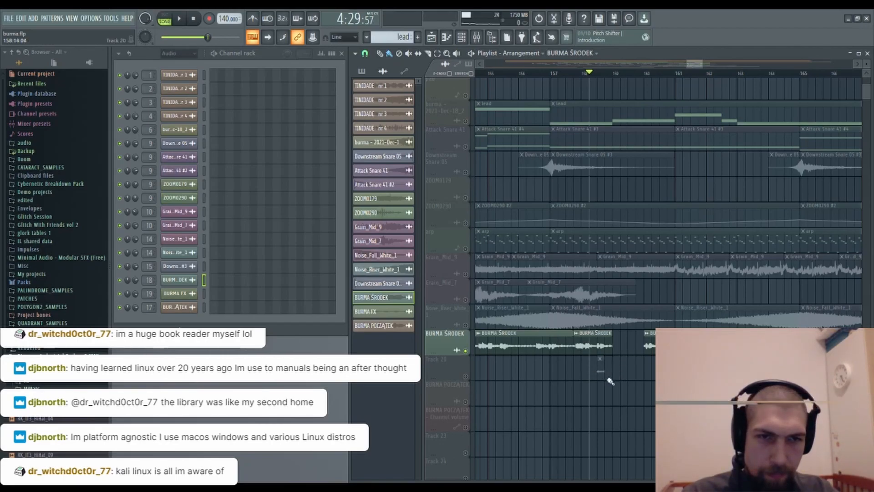
pyautogui.moveTo(625, 352); pyautogui.dragTo(633, 356)
pyautogui.press('space')
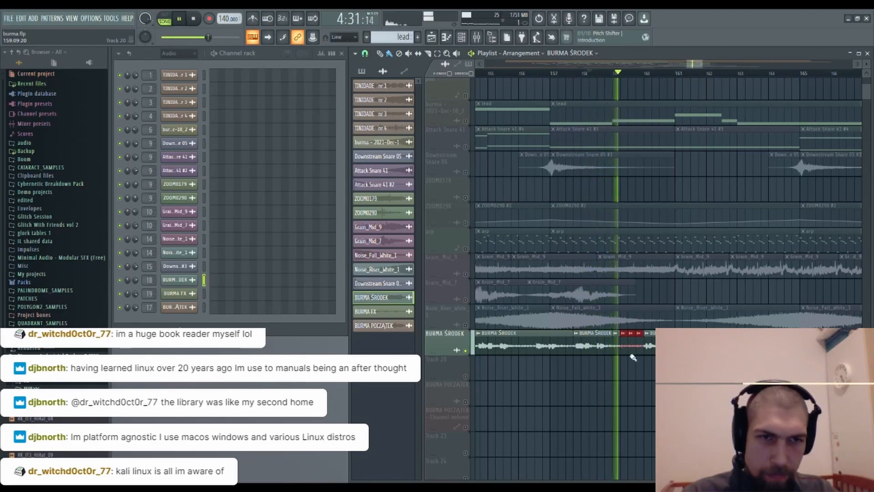
# Replace the four-step filler with eight-step BURMA ŚRODEK fragments up to bar 160 and play it back from bar 158.
pyautogui.press('space')
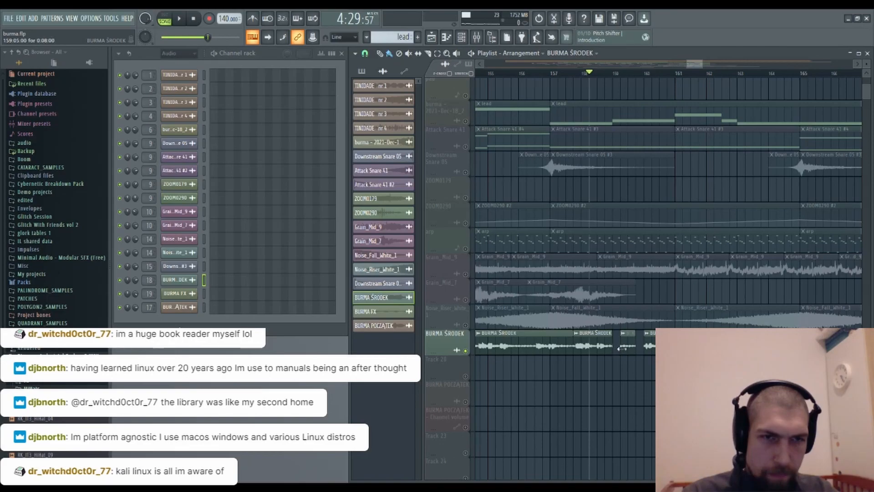
pyautogui.click(628, 347)
pyautogui.press('space')
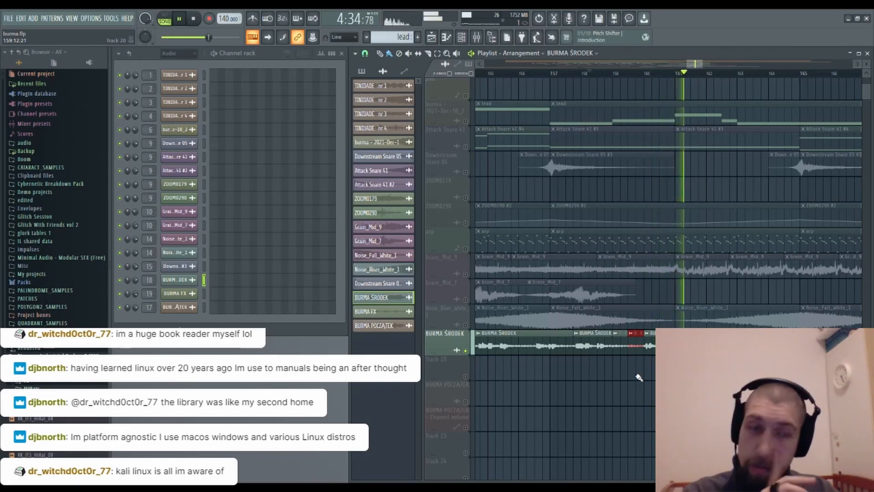
# Stop playback and take BURMA ŚRODEK out of solo to restore all the arrangement's tracks.
pyautogui.scroll(-4, 553, 226)
pyautogui.press('space')
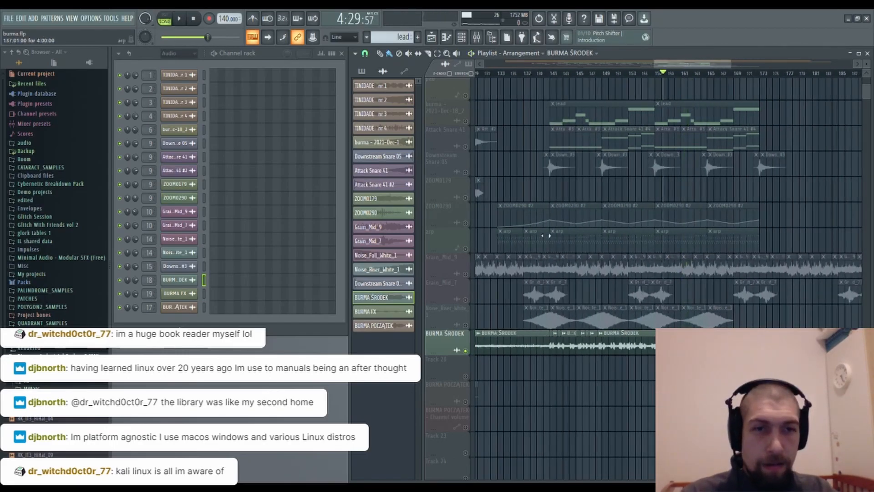
pyautogui.rightClick(465, 351)
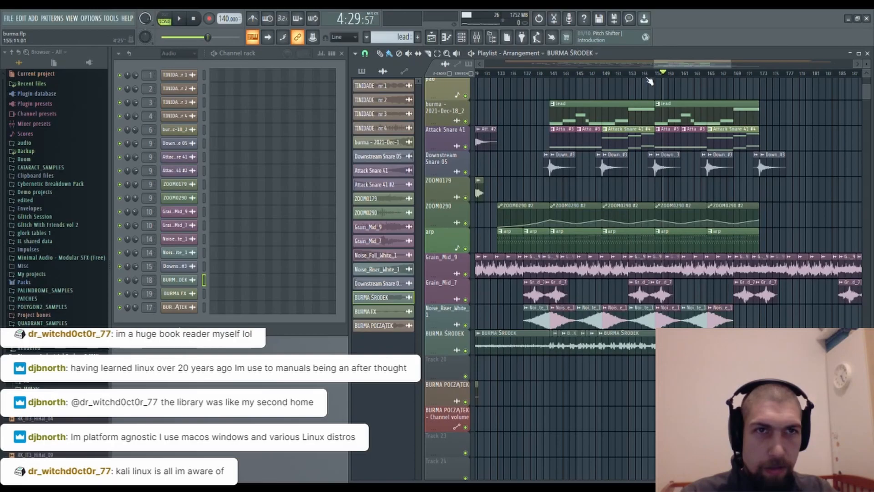
# Play back the full arrangement from about bar 158 and stop it.
pyautogui.press('space')
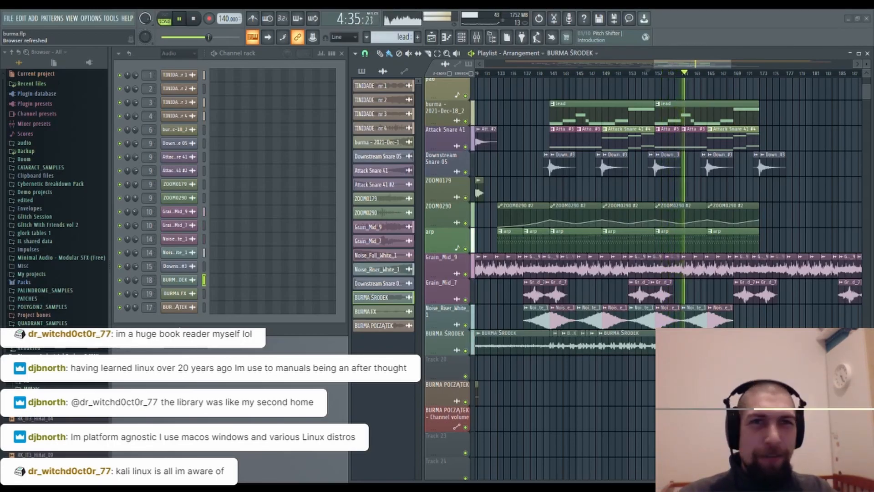
pyautogui.click(194, 19)
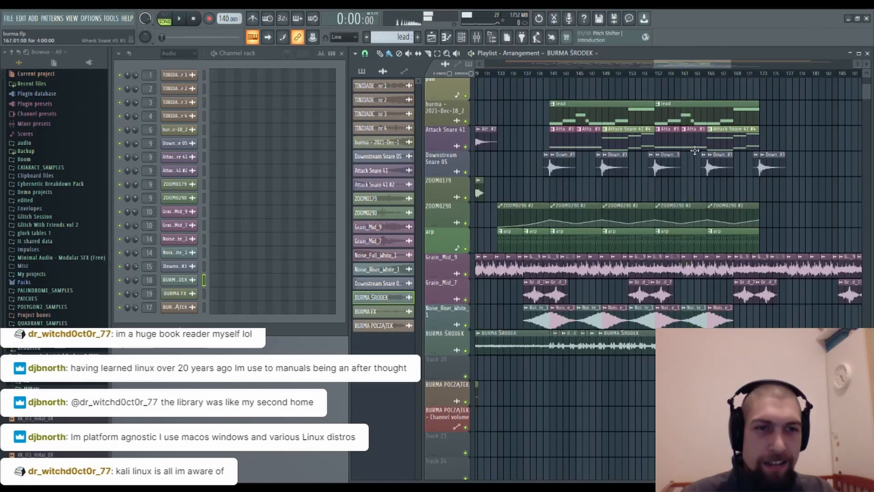
pyautogui.scroll(-1, 686, 190)
pyautogui.hscroll(2, 647, 127)
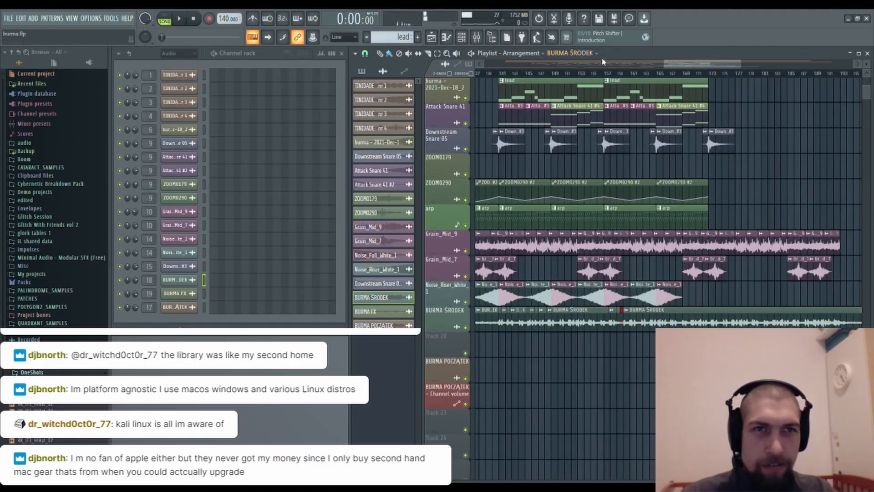
# Play the full mix from bar 159 to about bar 167, following the filled BURMA ŚRODEK section by ear, and stop.
pyautogui.scroll(5, 622, 79)
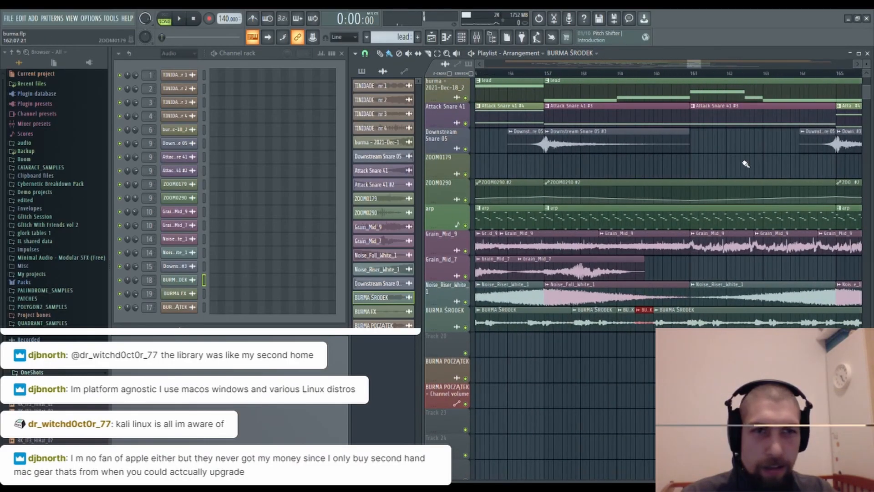
pyautogui.scroll(1, 730, 192)
pyautogui.scroll(6, 730, 192)
pyautogui.click(617, 74)
pyautogui.press('space')
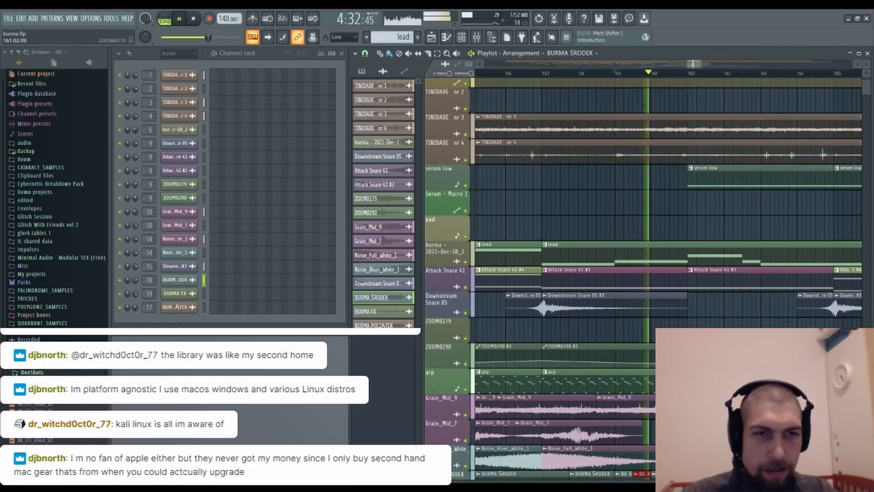
pyautogui.scroll(-6, 634, 171)
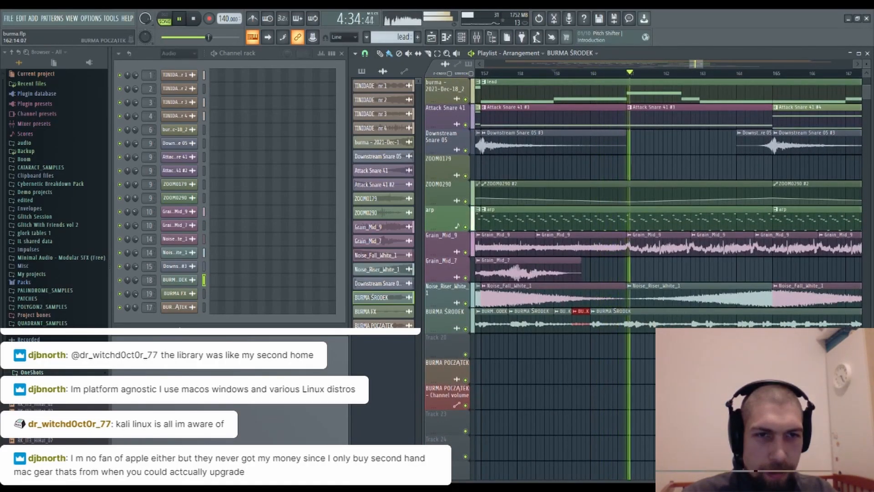
pyautogui.scroll(-1, 634, 344)
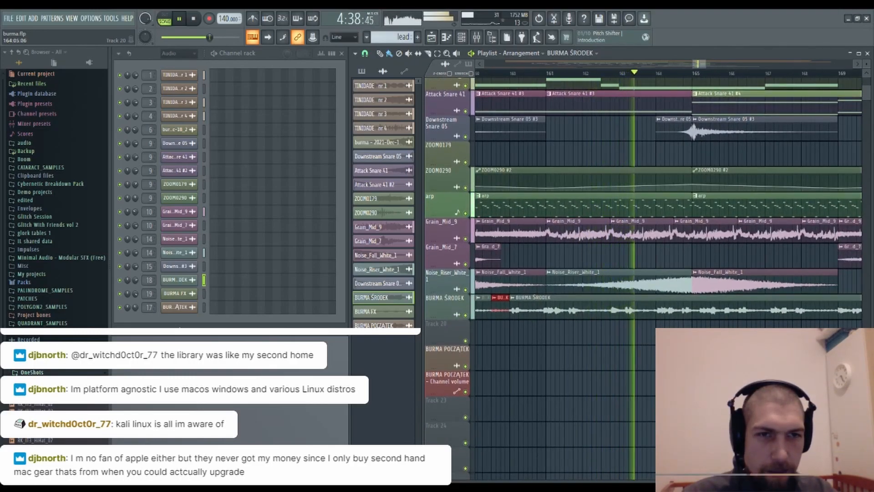
pyautogui.scroll(1, 643, 275)
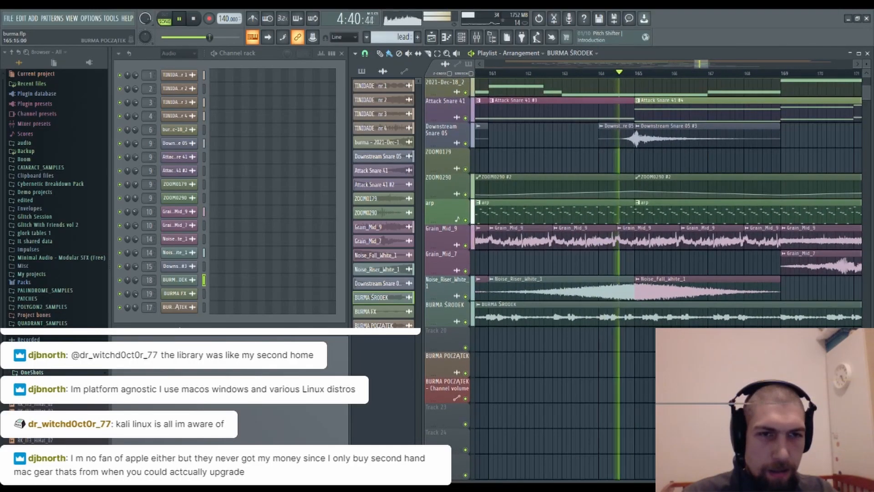
pyautogui.scroll(-1, 643, 275)
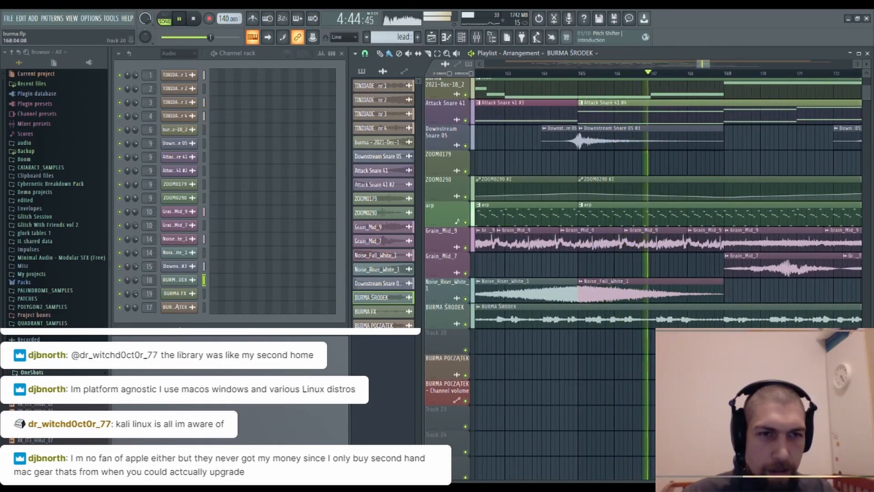
pyautogui.press('space')
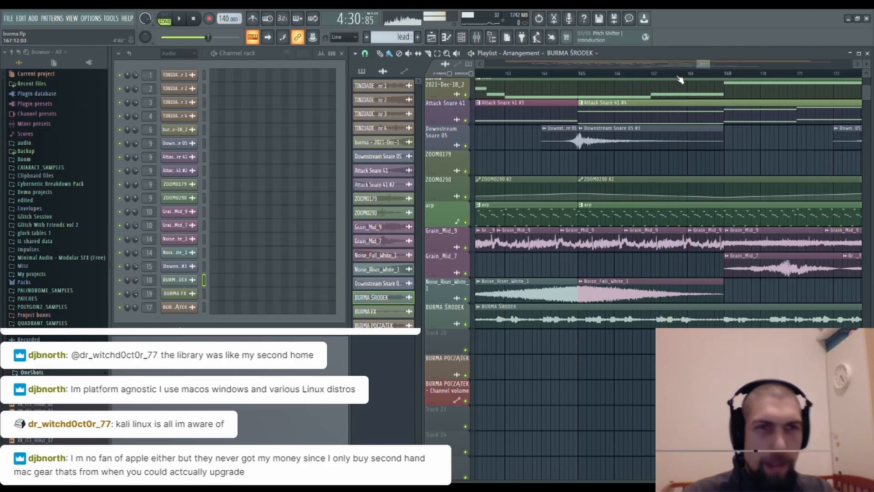
# Select all BURMA ŚRODEK clips from bar 141 onward and move them out of their track down to Track 24.
pyautogui.scroll(-8, 680, 75)
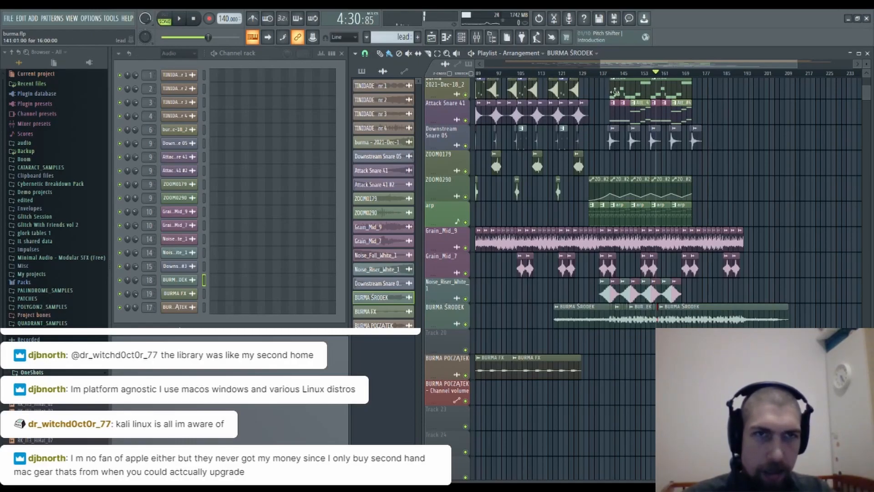
pyautogui.moveTo(803, 369); pyautogui.dragTo(612, 321)
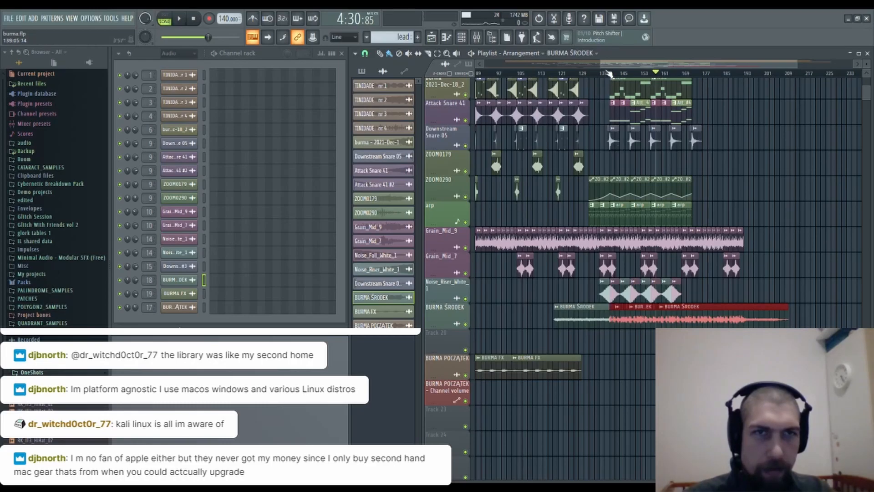
pyautogui.scroll(6, 609, 74)
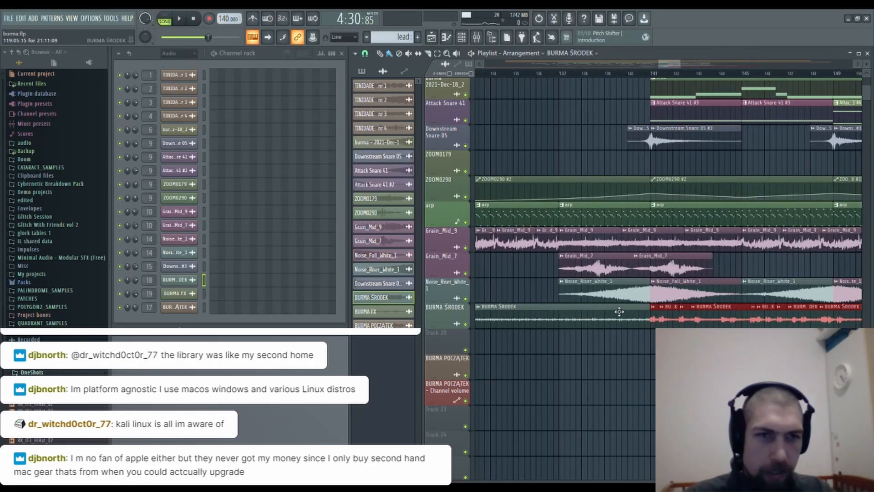
pyautogui.press('Delete')
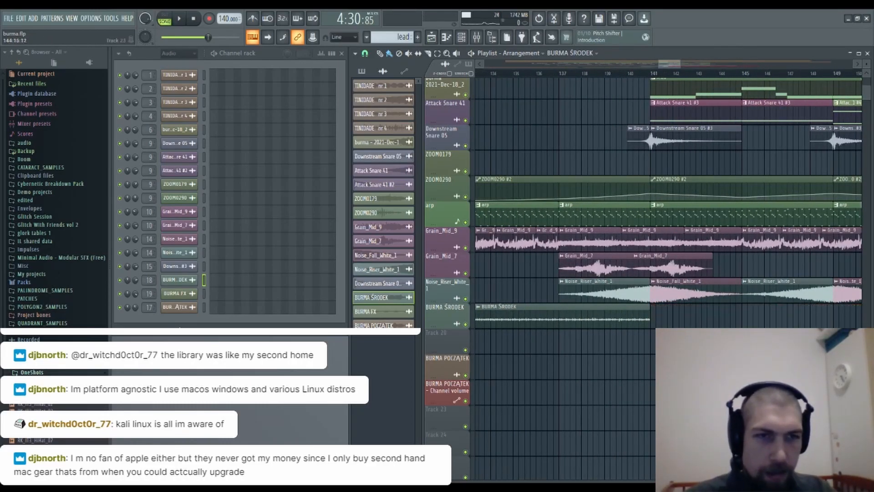
pyautogui.scroll(-4, 796, 279)
pyautogui.scroll(-4, 748, 75)
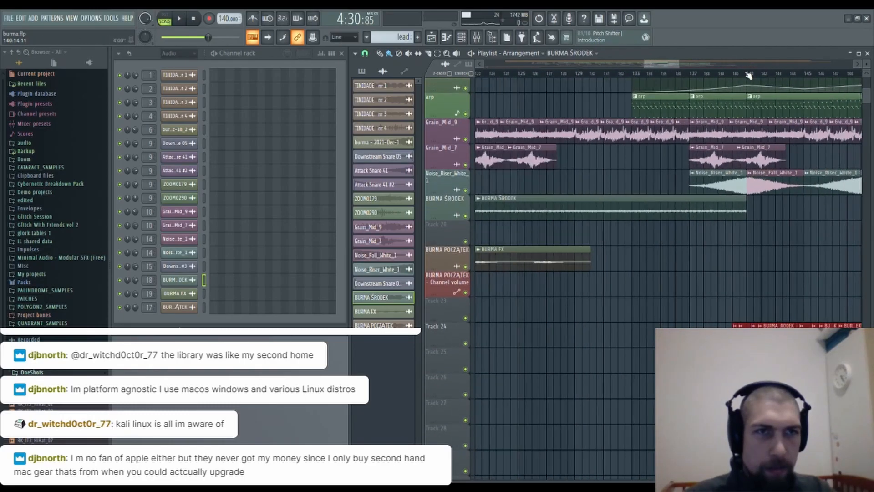
# Move the selected BURMA ŚRODEK clips on Track 24 earlier so they start at bar 57, in line with serum low.
pyautogui.scroll(-2, 748, 75)
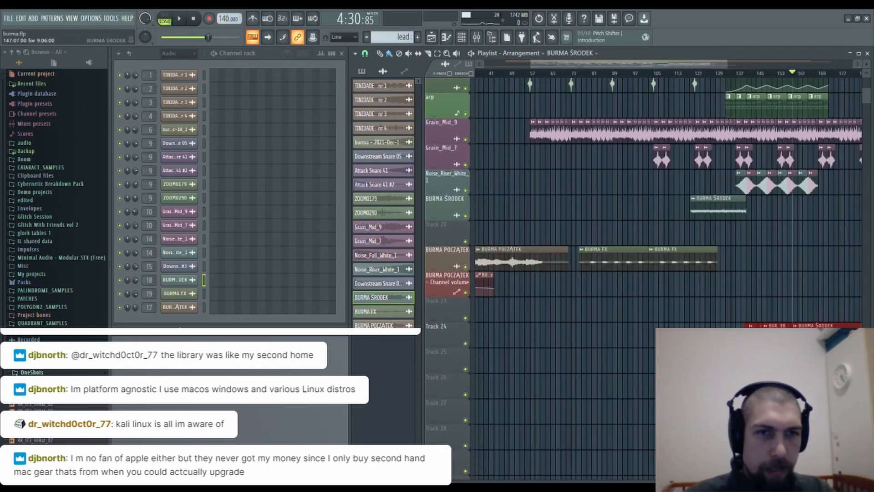
pyautogui.moveTo(669, 323); pyautogui.dragTo(600, 321)
pyautogui.moveTo(569, 195); pyautogui.dragTo(676, 225)
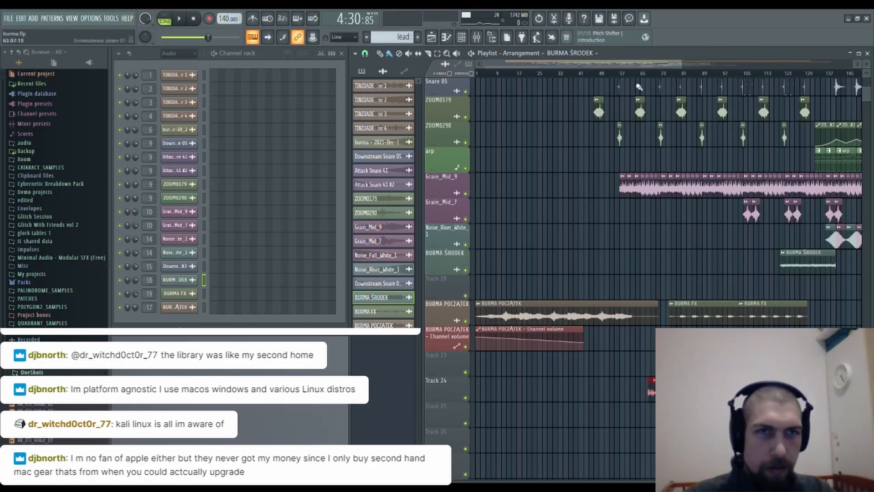
pyautogui.scroll(7, 656, 101)
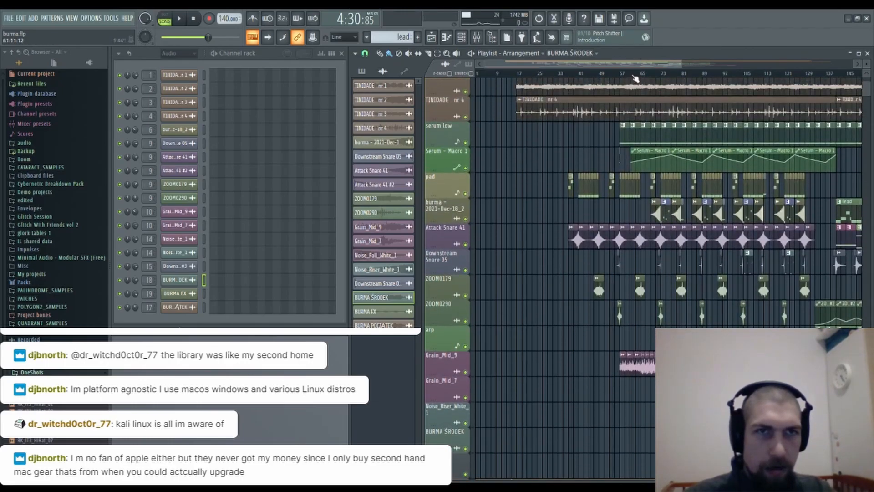
pyautogui.scroll(5, 634, 79)
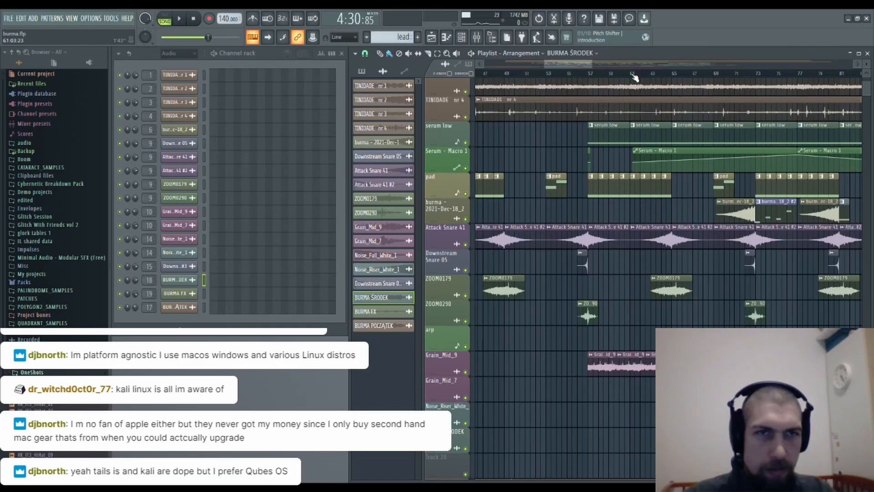
pyautogui.scroll(-1, 589, 75)
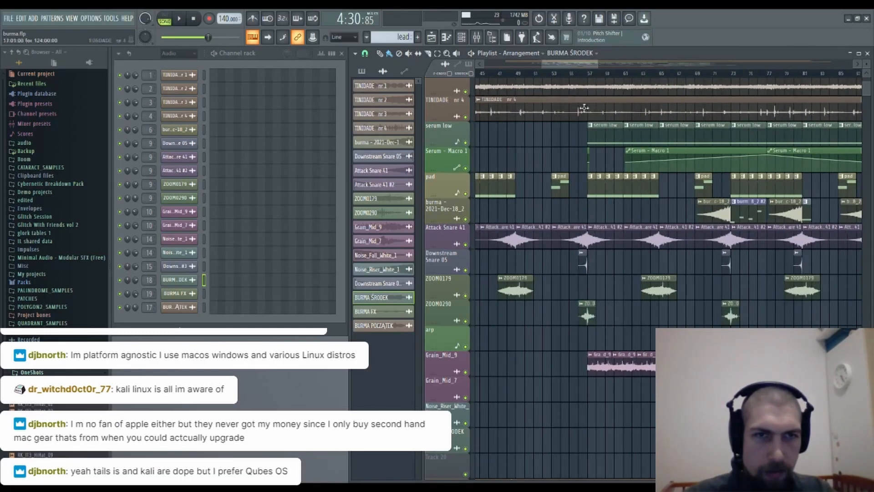
pyautogui.scroll(-8, 588, 190)
pyautogui.scroll(-3, 589, 191)
pyautogui.click(679, 258)
pyautogui.moveTo(720, 260); pyautogui.dragTo(625, 244)
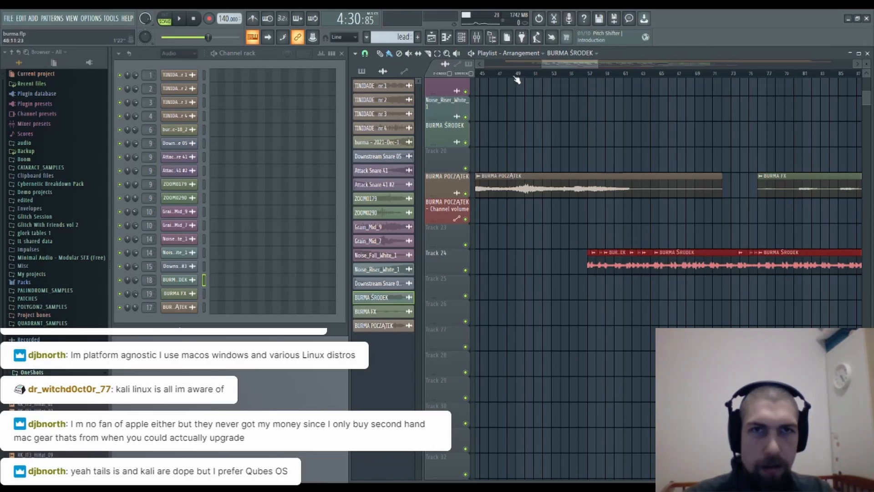
# Play the arrangement from bar 47 through the relocated BURMA ŚRODEK clips to about bar 78 and stop.
pyautogui.press('space')
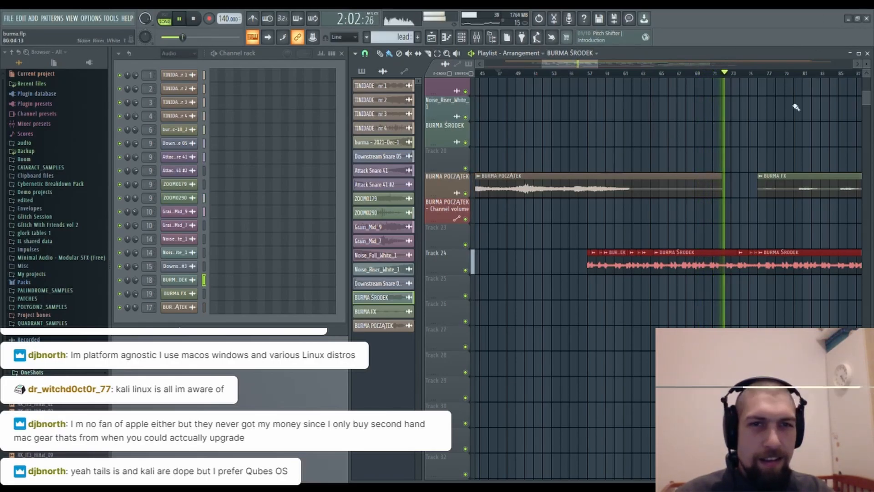
pyautogui.moveTo(690, 324); pyautogui.dragTo(532, 347)
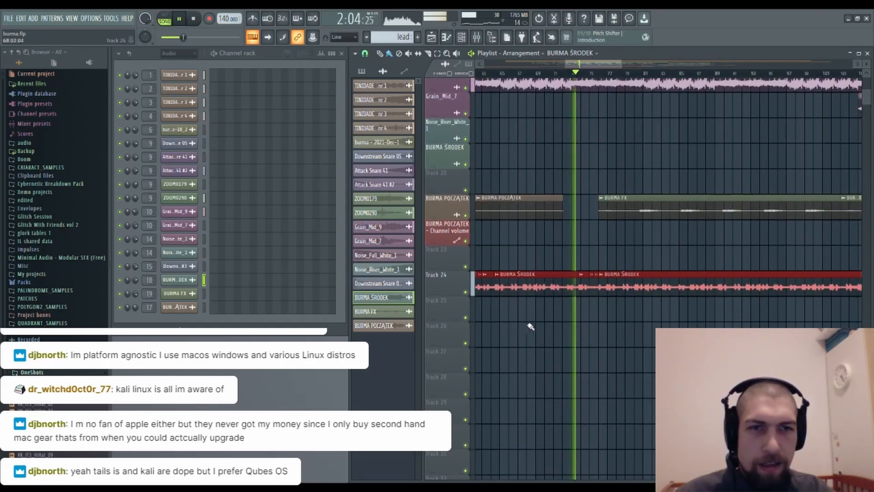
pyautogui.moveTo(583, 321); pyautogui.dragTo(567, 331)
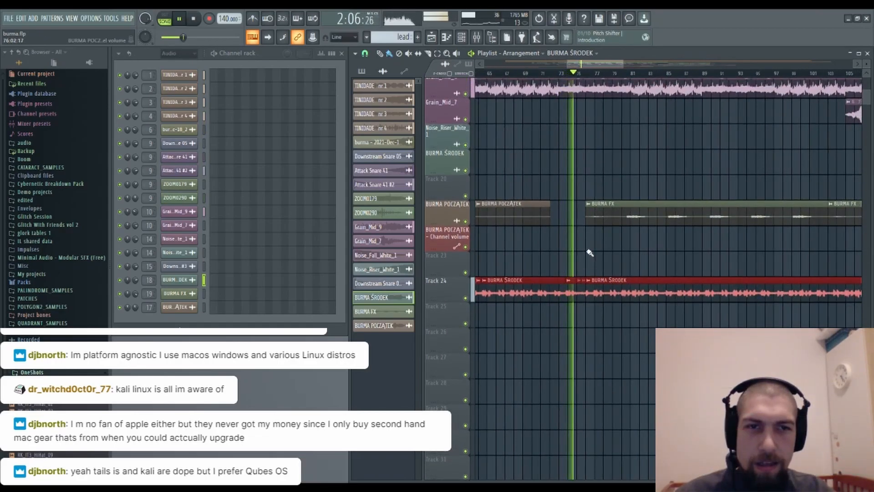
pyautogui.moveTo(589, 253); pyautogui.dragTo(573, 252)
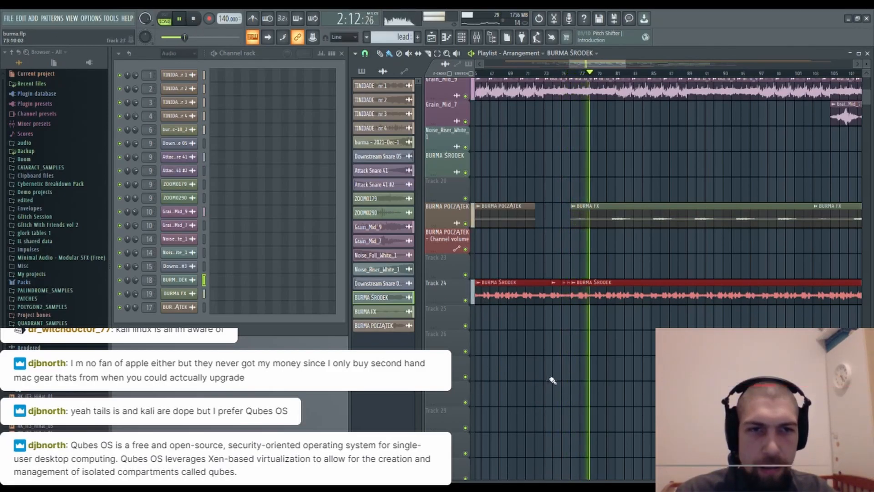
pyautogui.press('space')
# Delete the BURMA ŚRODEK fragments before bar 76 on Track 24 and extend the remaining clip's start back to bar 57.
pyautogui.moveTo(564, 369); pyautogui.dragTo(690, 352)
pyautogui.moveTo(553, 286); pyautogui.dragTo(683, 277)
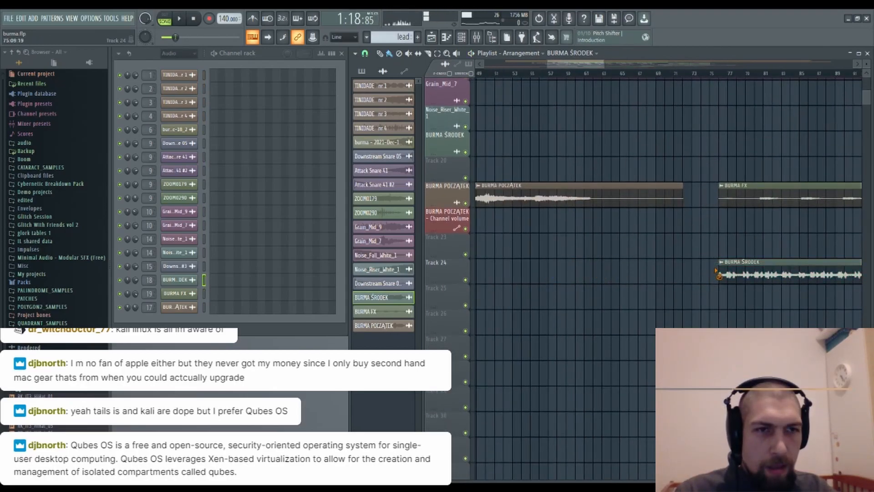
pyautogui.moveTo(814, 348); pyautogui.dragTo(872, 374)
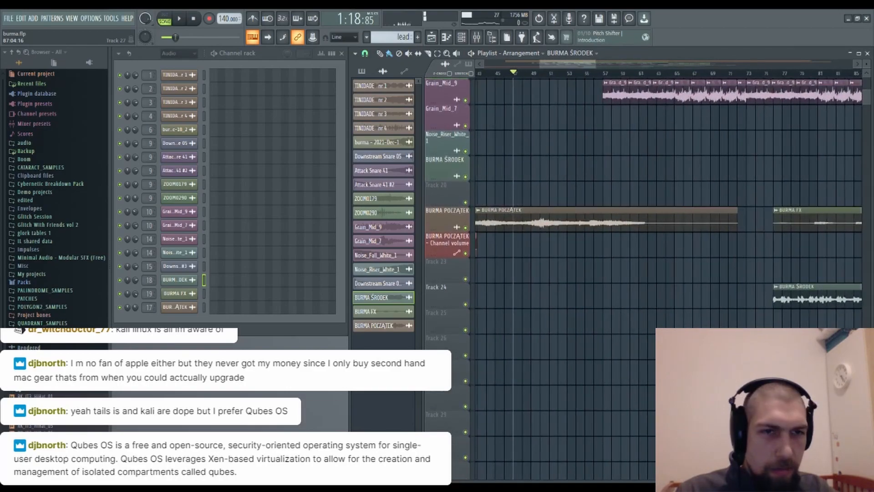
pyautogui.moveTo(771, 299); pyautogui.dragTo(664, 297)
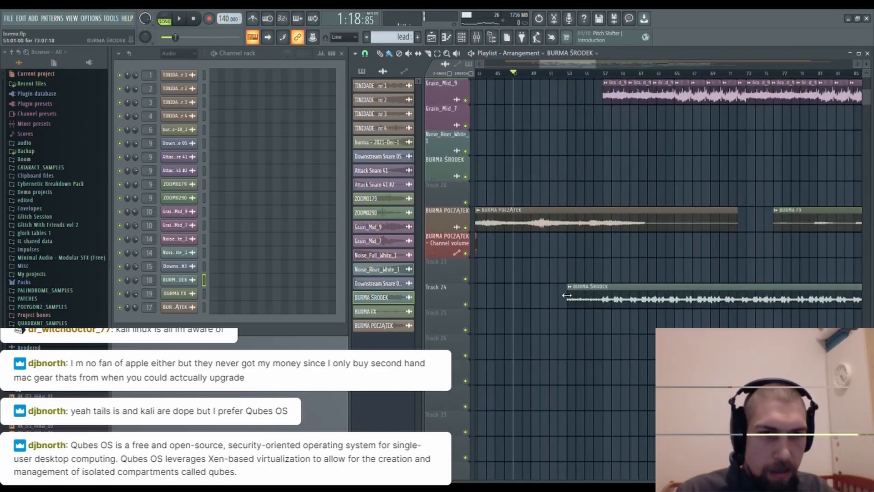
pyautogui.scroll(3, 575, 320)
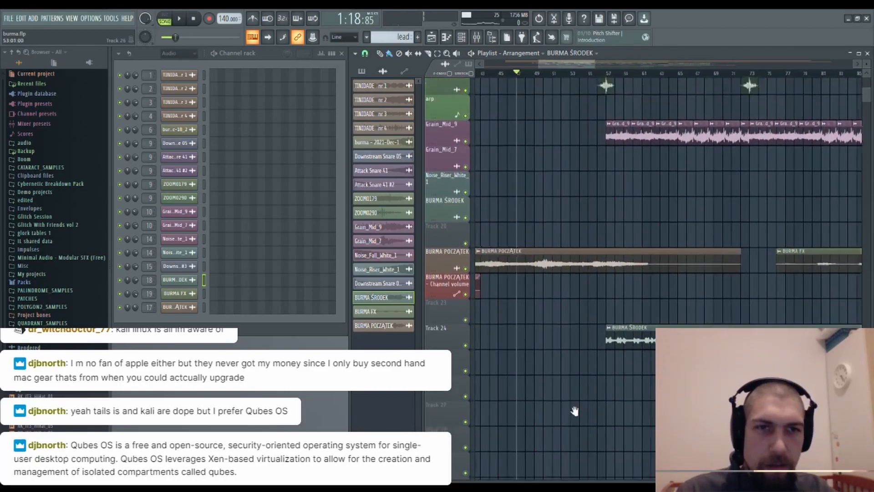
# Play the arrangement from bar 47 to hear the extended BURMA ŚRODEK clip within the mix.
pyautogui.press('space')
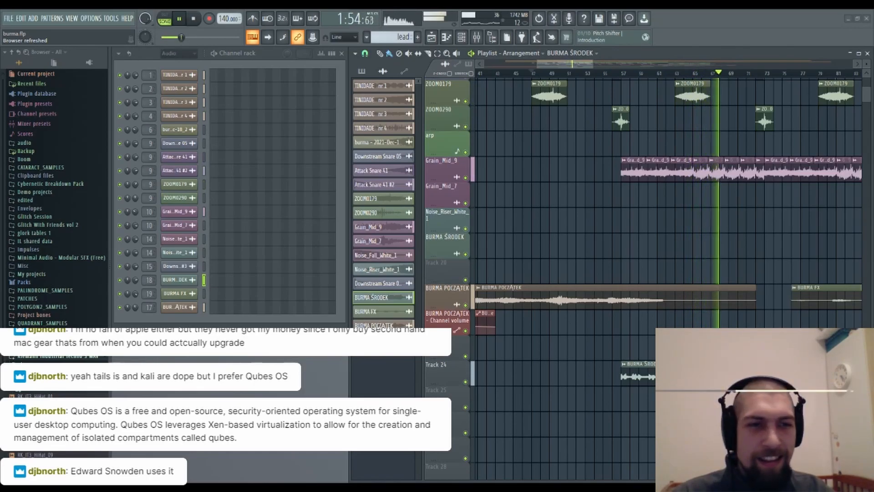
pyautogui.moveTo(642, 337); pyautogui.dragTo(557, 307)
pyautogui.moveTo(646, 305); pyautogui.dragTo(617, 304)
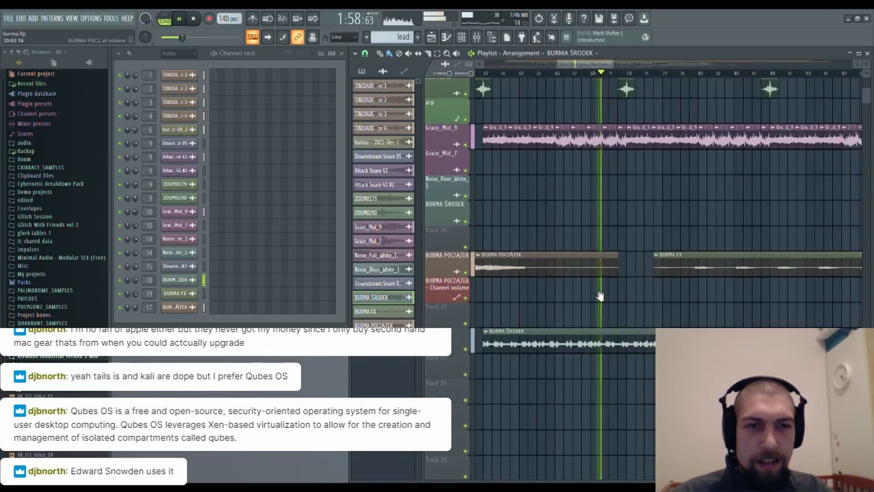
# Open the BURMA ŚRODEK clip's channel settings during playback and show its precomputed boost, EQ and reverb effects.
pyautogui.doubleClick(617, 342)
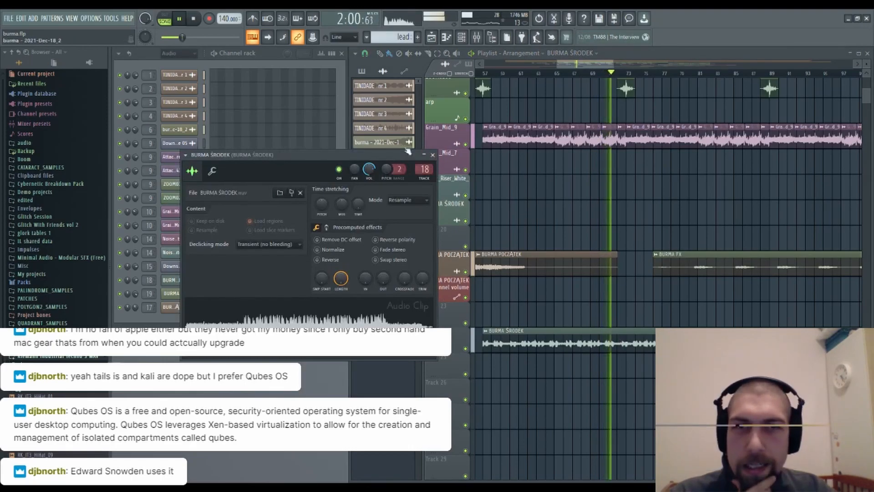
pyautogui.moveTo(624, 299); pyautogui.dragTo(659, 209)
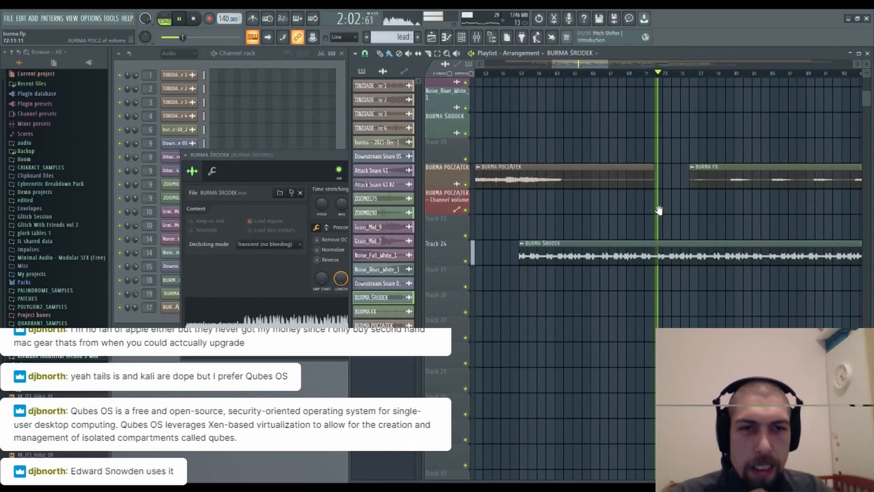
pyautogui.scroll(2, 683, 204)
pyautogui.click(310, 161)
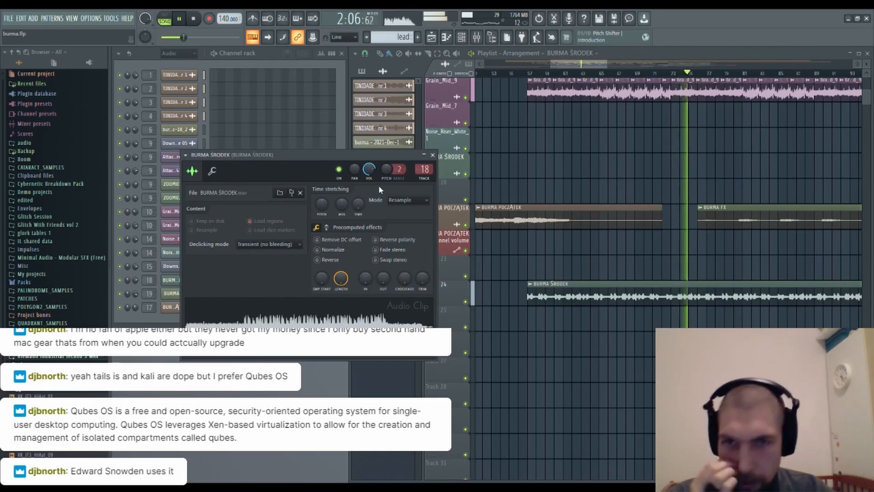
pyautogui.click(327, 227)
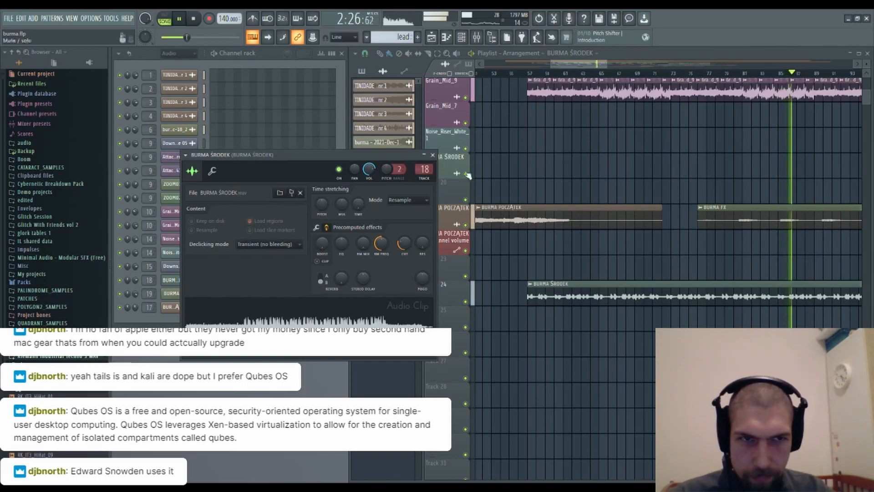
# Close the BURMA ŚRODEK channel settings and follow the running playback along the Track 24 clip from about bar 88.
pyautogui.click(444, 190)
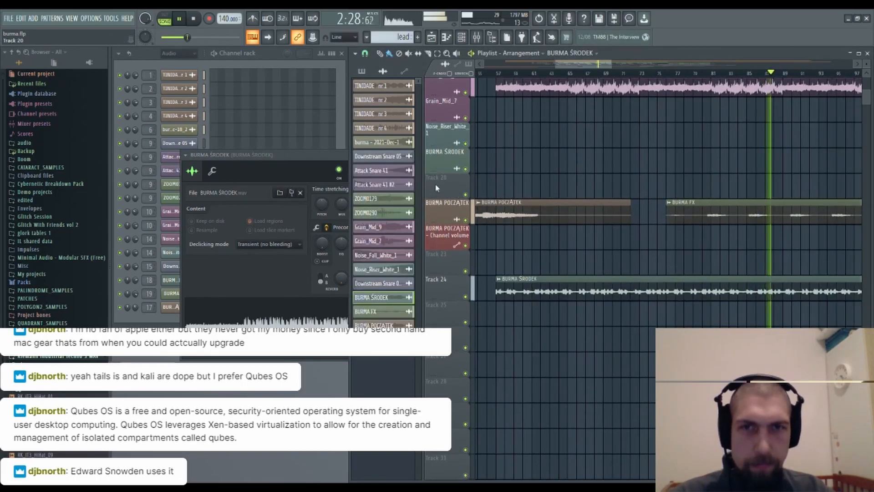
pyautogui.click(347, 160)
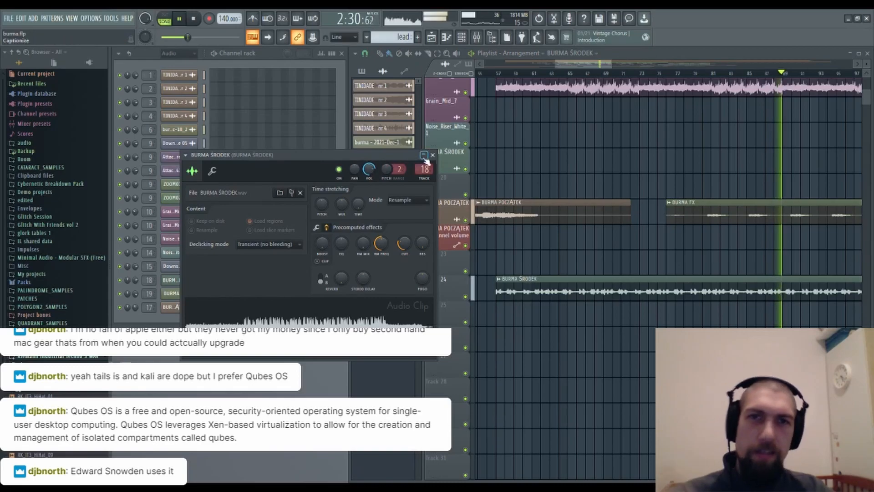
pyautogui.click(433, 155)
pyautogui.scroll(-1, 595, 252)
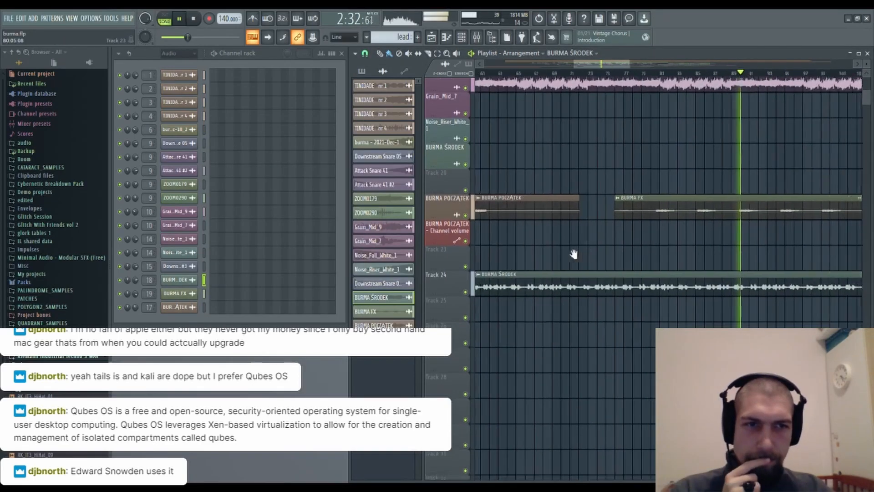
pyautogui.scroll(-4, 600, 235)
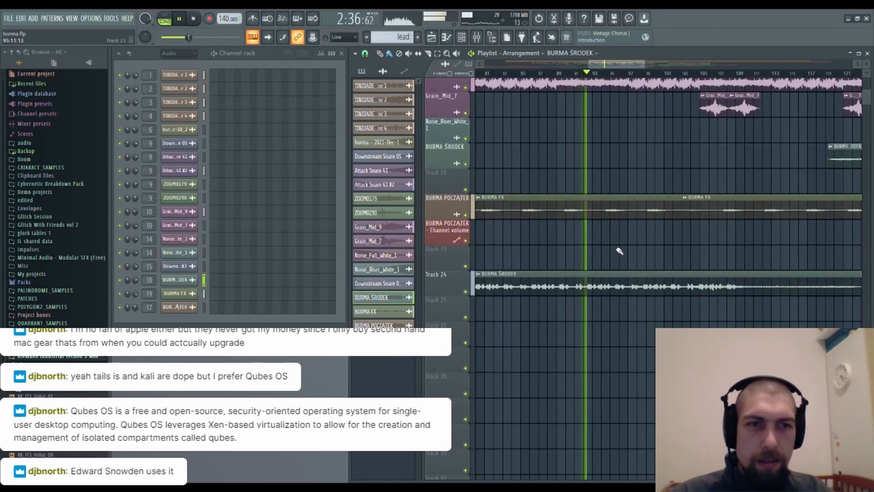
pyautogui.scroll(-1, 590, 250)
pyautogui.scroll(-4, 583, 248)
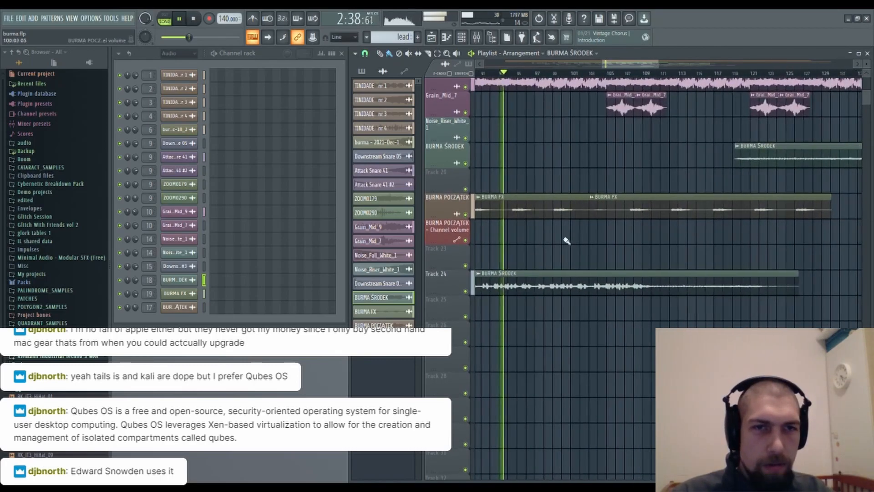
pyautogui.scroll(3, 562, 242)
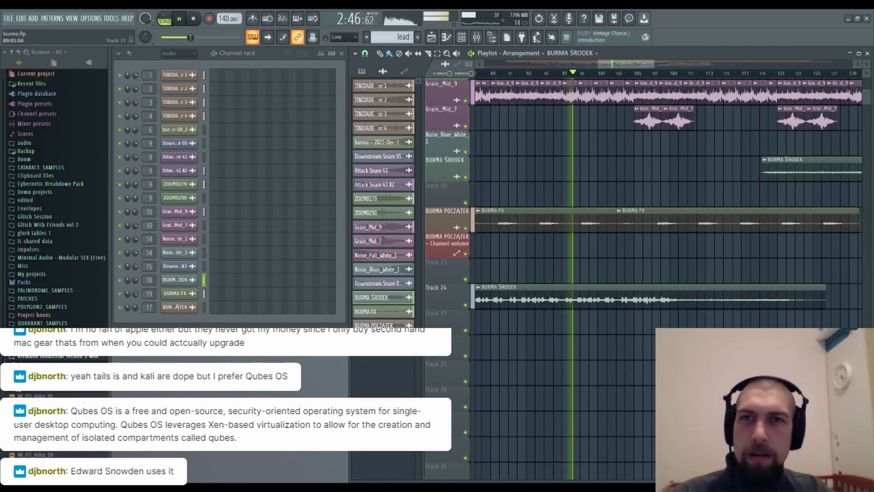
pyautogui.scroll(1, 574, 362)
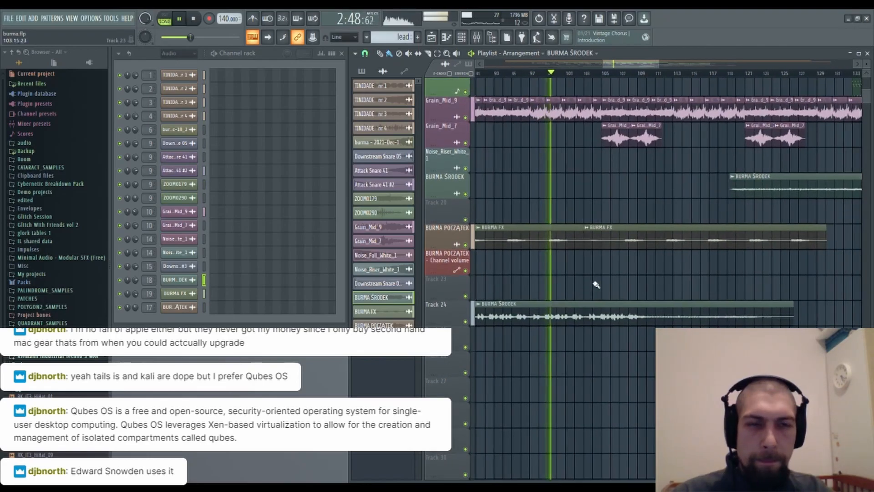
pyautogui.moveTo(606, 273); pyautogui.dragTo(625, 311)
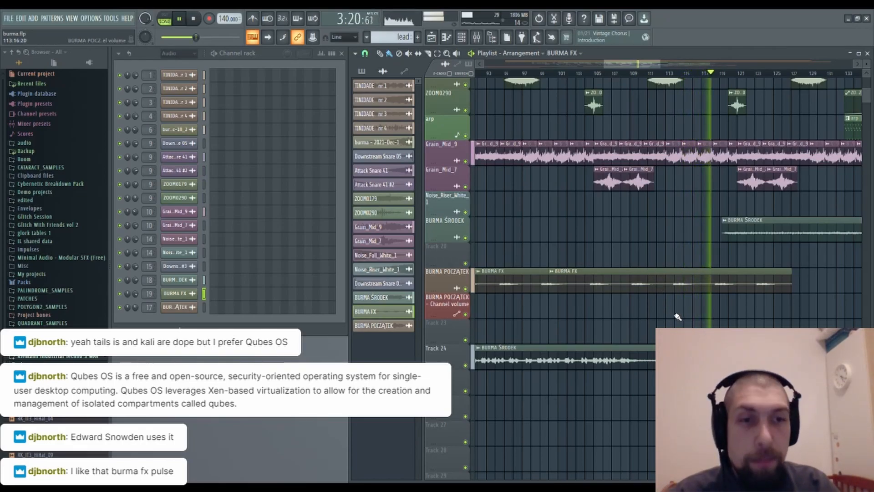
# Follow playback from about bar 117 to 129, checking the end of BURMA FX against the second BURMA ŚRODEK clip.
pyautogui.moveTo(674, 314); pyautogui.dragTo(582, 349)
pyautogui.moveTo(547, 257); pyautogui.dragTo(533, 309)
pyautogui.moveTo(553, 278); pyautogui.dragTo(572, 255)
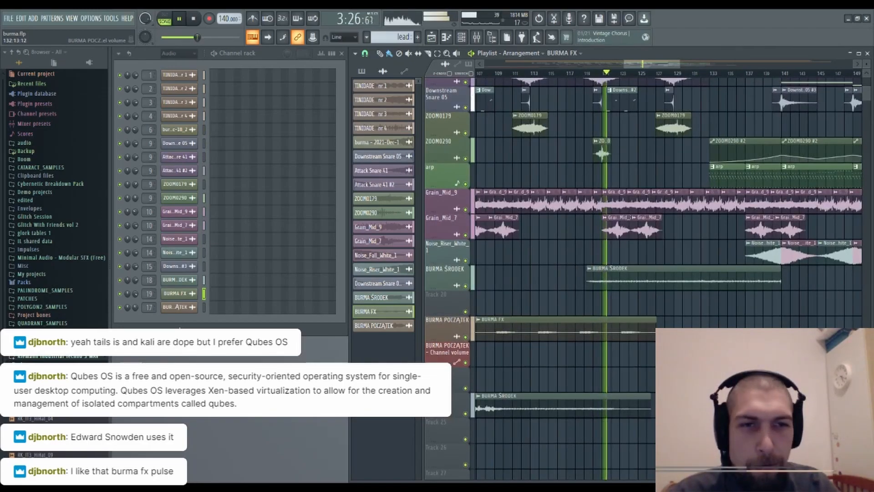
pyautogui.moveTo(710, 353); pyautogui.dragTo(710, 339)
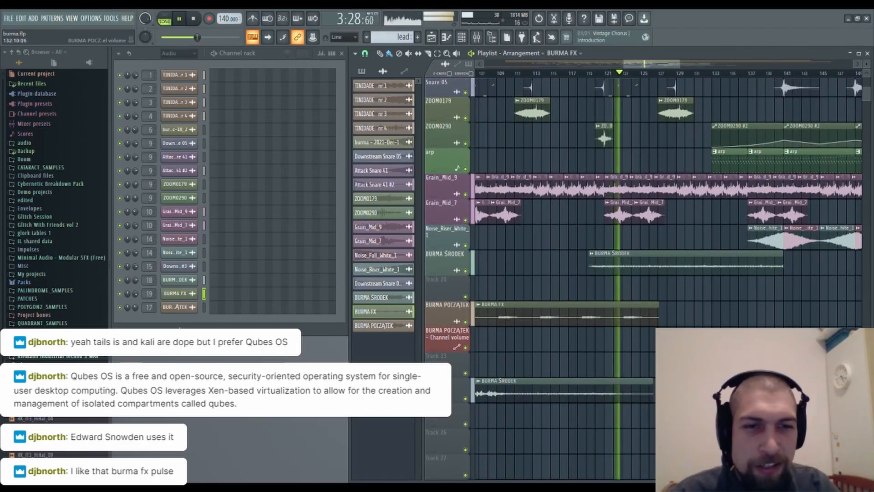
pyautogui.scroll(-4, 716, 293)
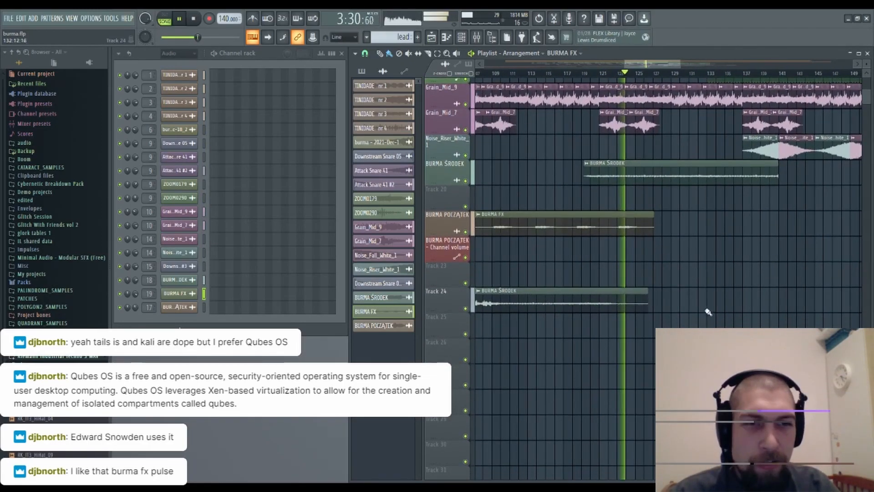
pyautogui.moveTo(716, 246); pyautogui.dragTo(601, 359)
pyautogui.moveTo(633, 164); pyautogui.dragTo(641, 136)
pyautogui.moveTo(645, 388); pyautogui.dragTo(648, 362)
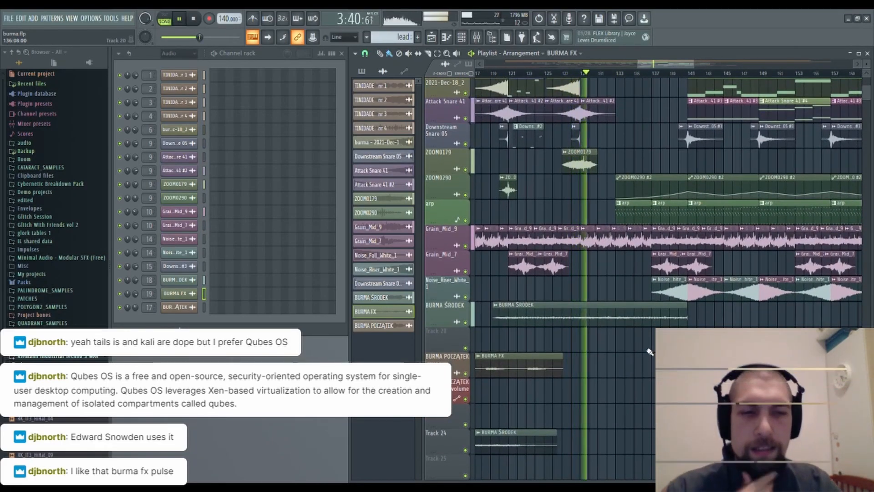
# Set the BURMA ŚRODEK channel volume to 77%, close its settings and stop playback.
pyautogui.doubleClick(640, 316)
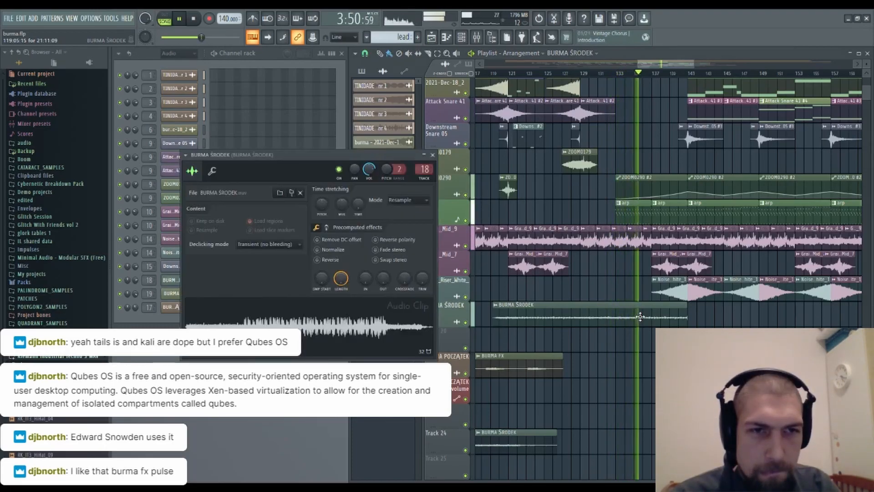
pyautogui.moveTo(369, 170); pyautogui.dragTo(369, 168)
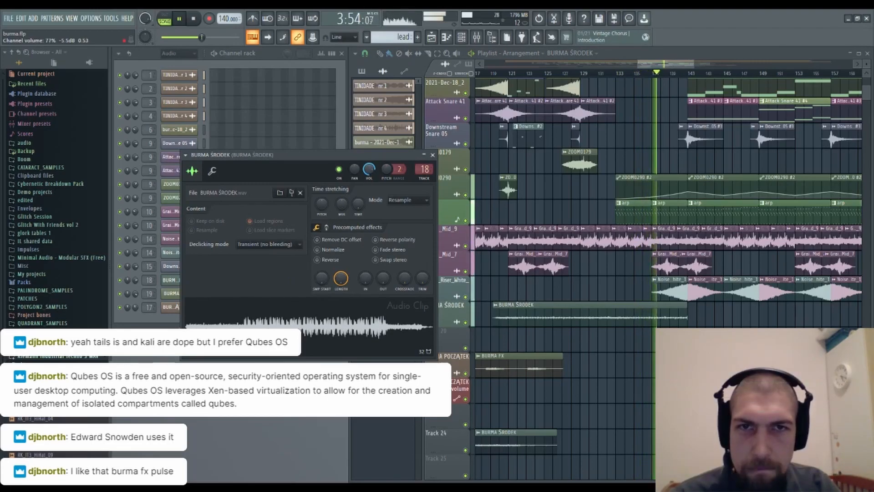
pyautogui.click(433, 155)
pyautogui.press('space')
# Trim the end of the Track 24 BURMA ŚRODEK clip back to just before bar 110.
pyautogui.moveTo(595, 411); pyautogui.dragTo(733, 337)
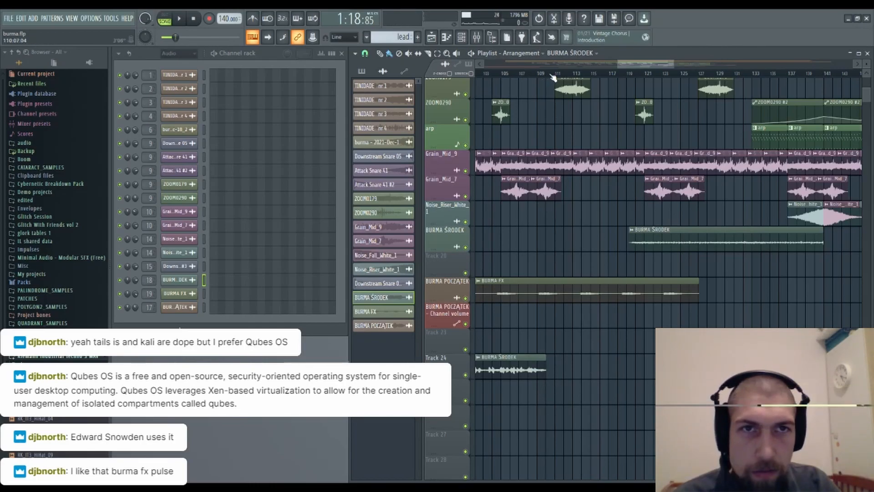
pyautogui.scroll(5, 552, 77)
pyautogui.moveTo(580, 303); pyautogui.dragTo(659, 298)
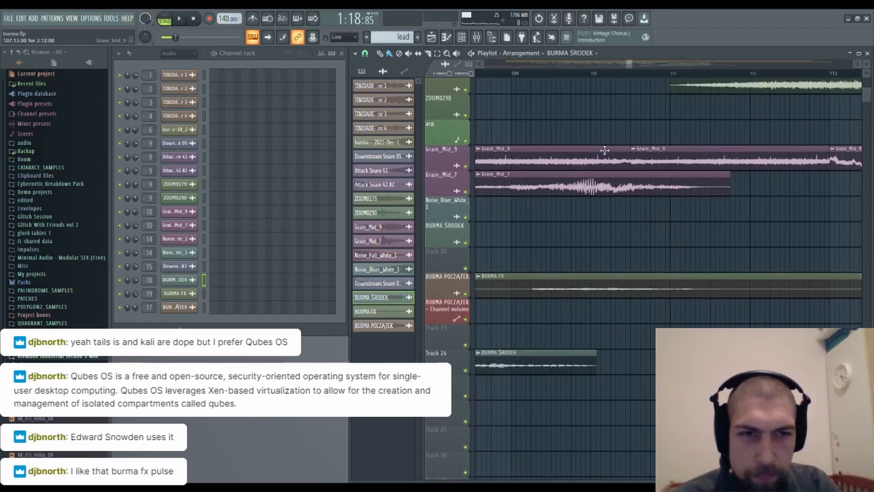
pyautogui.scroll(3, 605, 151)
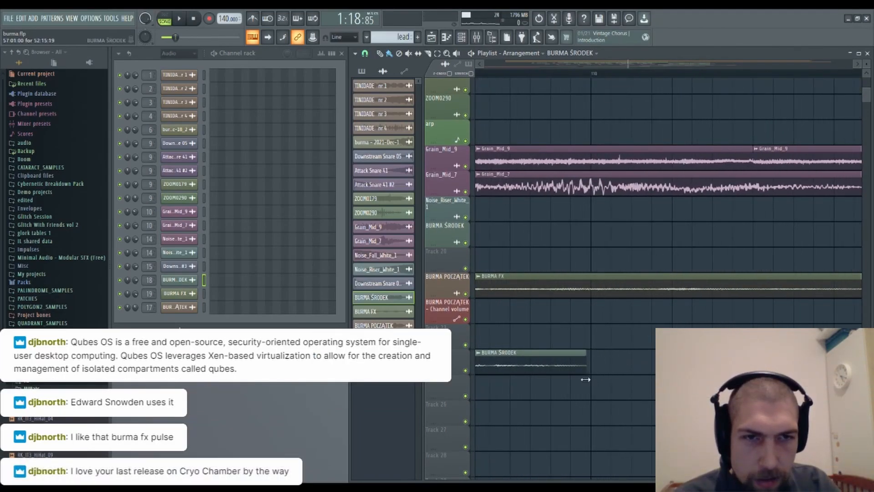
pyautogui.scroll(-5, 643, 78)
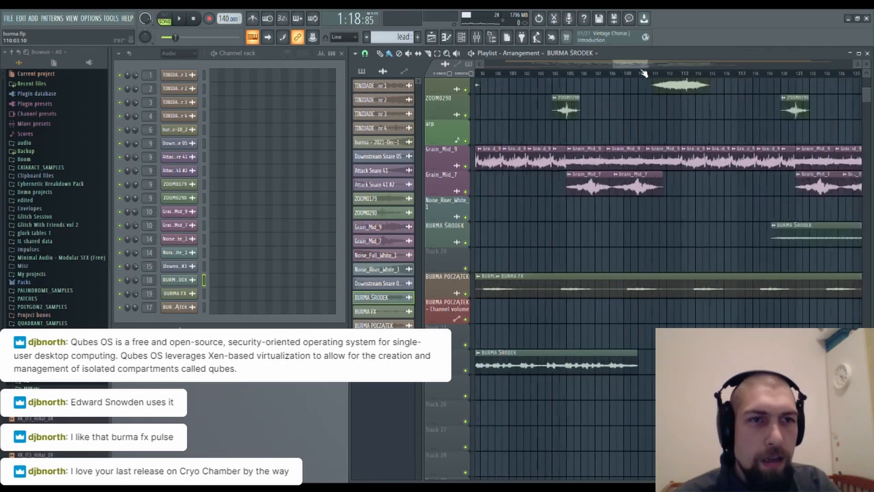
# Play the arrangement across the trimmed end of the Track 24 clip near bar 110 while reviewing the other tracks.
pyautogui.scroll(2, 589, 178)
pyautogui.moveTo(560, 150); pyautogui.dragTo(659, 193)
pyautogui.press('space')
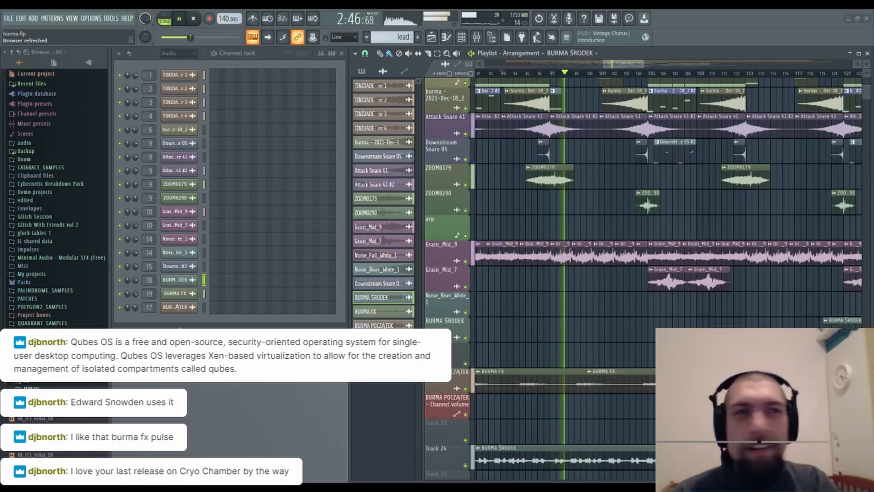
pyautogui.scroll(-4, 591, 273)
pyautogui.scroll(-2, 604, 225)
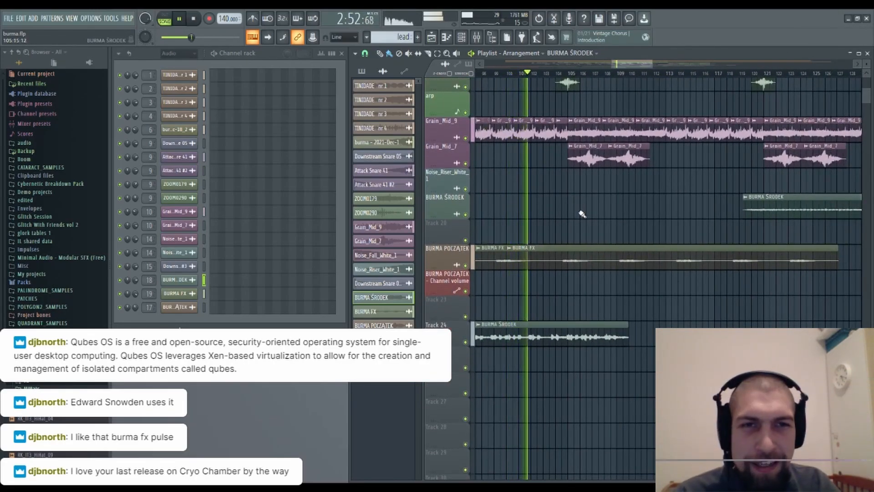
pyautogui.scroll(4, 581, 211)
pyautogui.scroll(5, 677, 172)
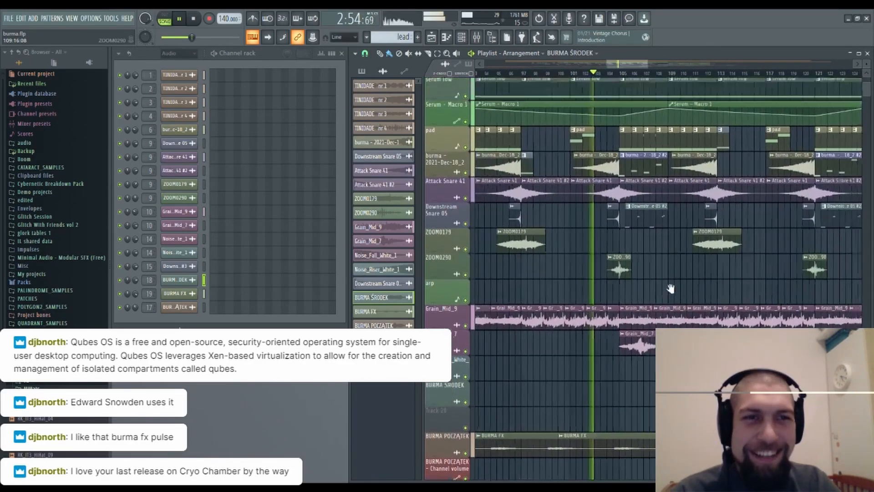
pyautogui.scroll(2, 656, 286)
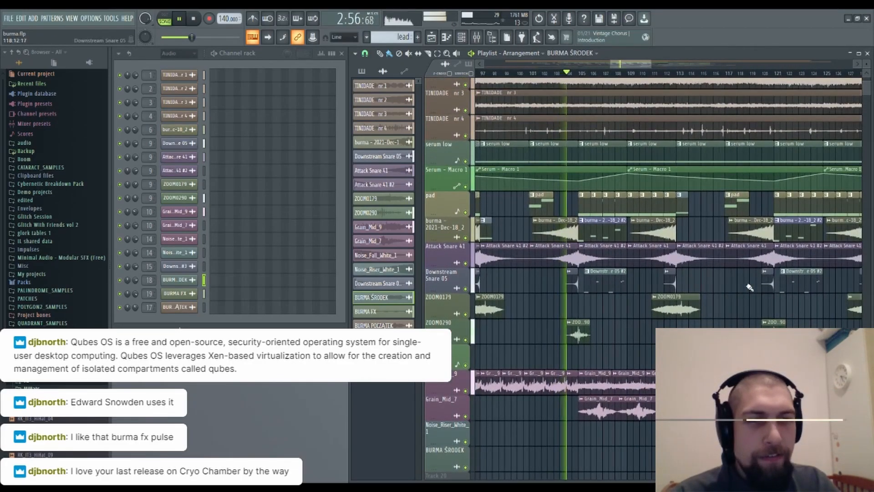
pyautogui.scroll(2, 749, 287)
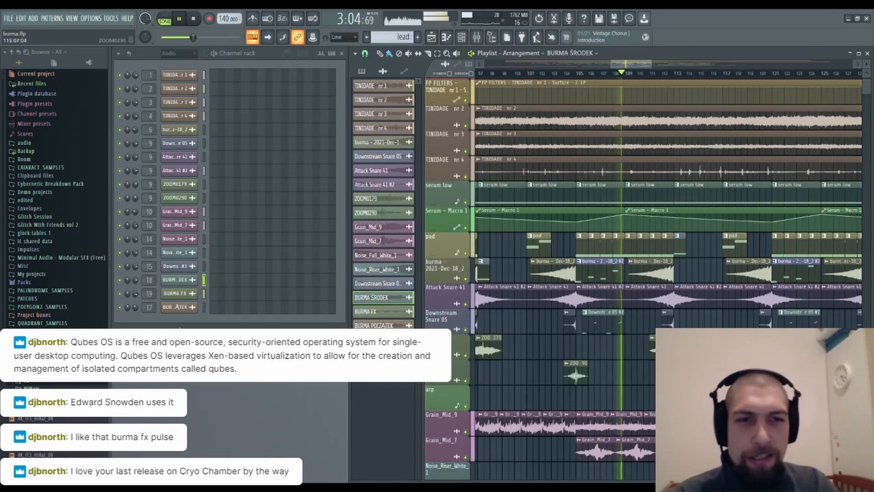
pyautogui.scroll(-3, 614, 322)
pyautogui.scroll(-5, 614, 322)
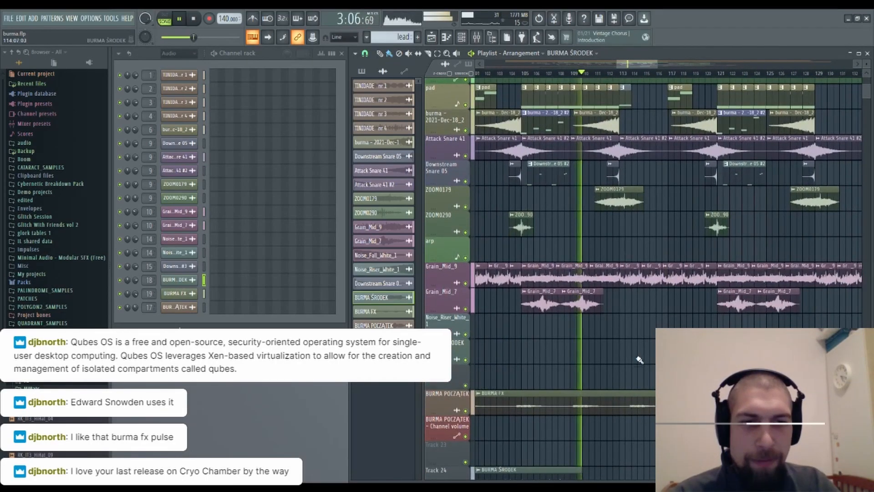
pyautogui.scroll(-2, 615, 306)
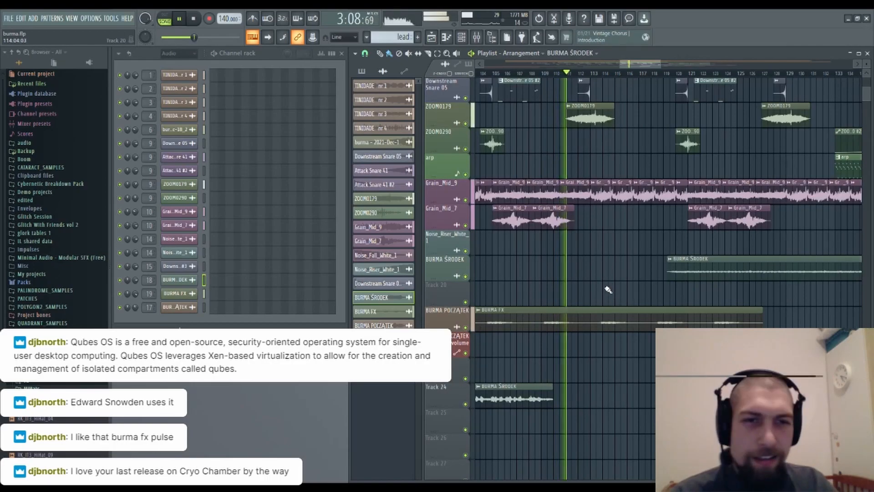
# Keep listening to about bar 135, checking the gap and the BURMA ŚRODEK clip starting near bar 119 against the other tracks.
pyautogui.moveTo(608, 289); pyautogui.dragTo(558, 281)
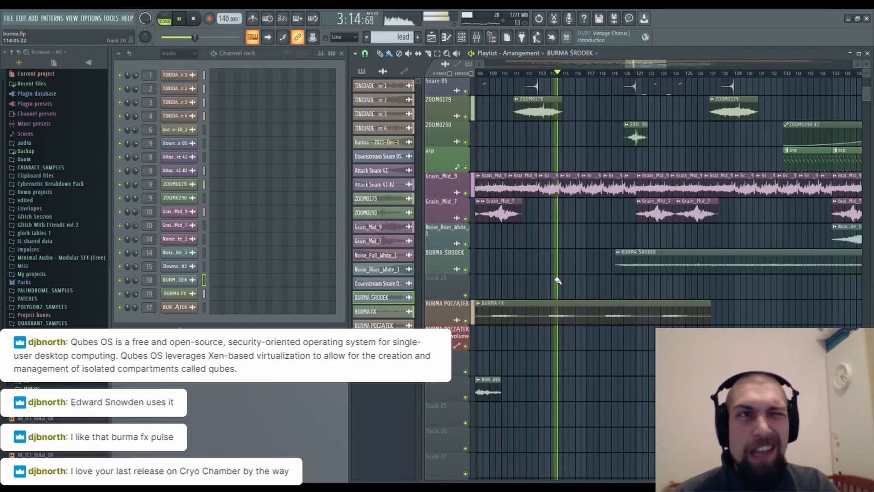
pyautogui.moveTo(565, 263); pyautogui.dragTo(533, 248)
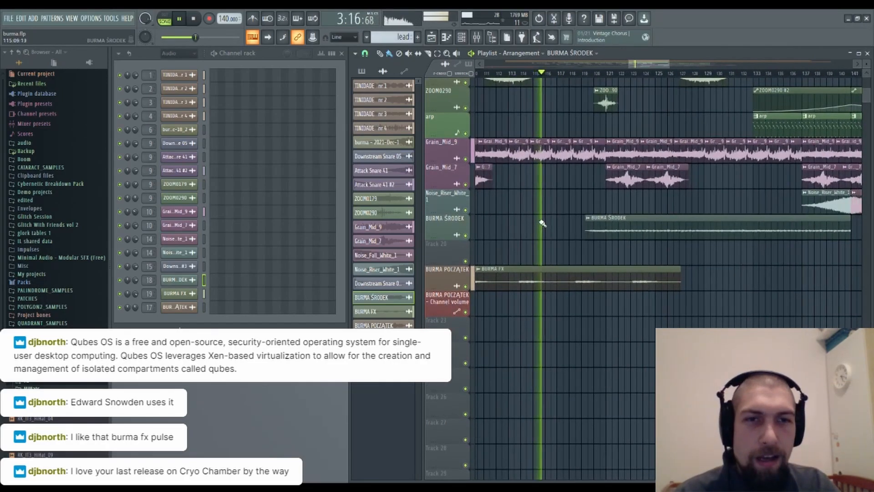
pyautogui.scroll(4, 541, 257)
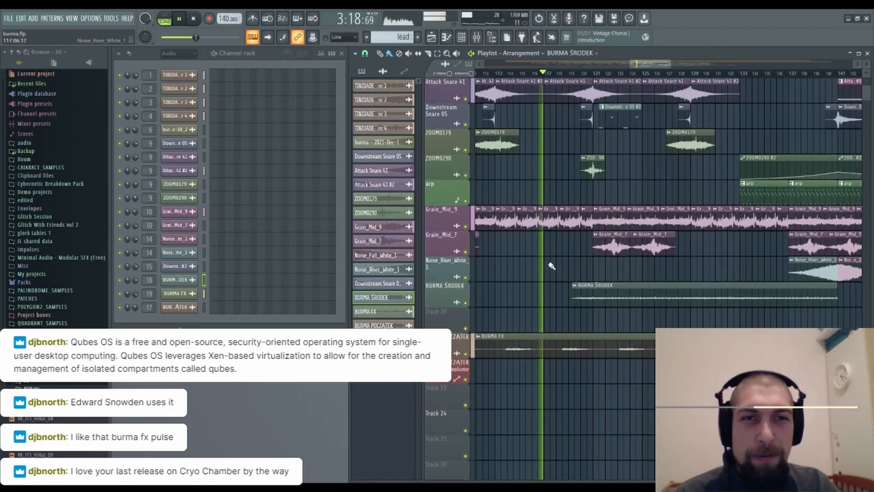
pyautogui.moveTo(566, 291); pyautogui.dragTo(548, 291)
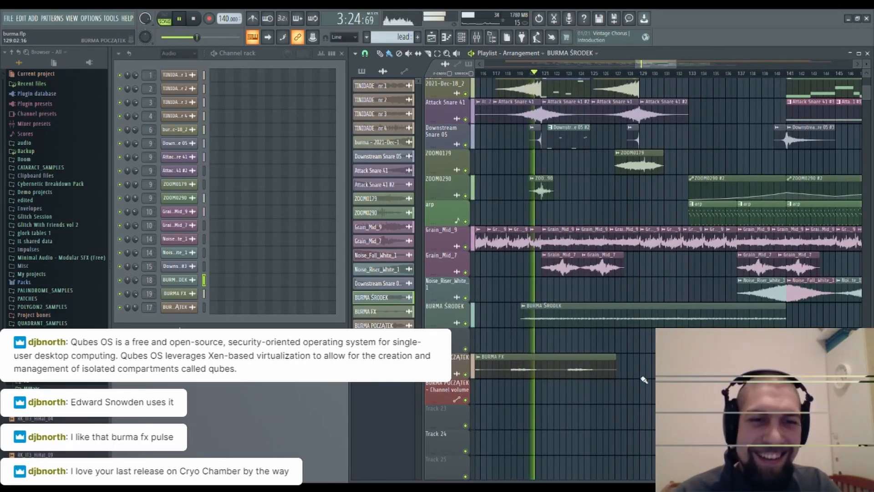
pyautogui.scroll(-2, 638, 351)
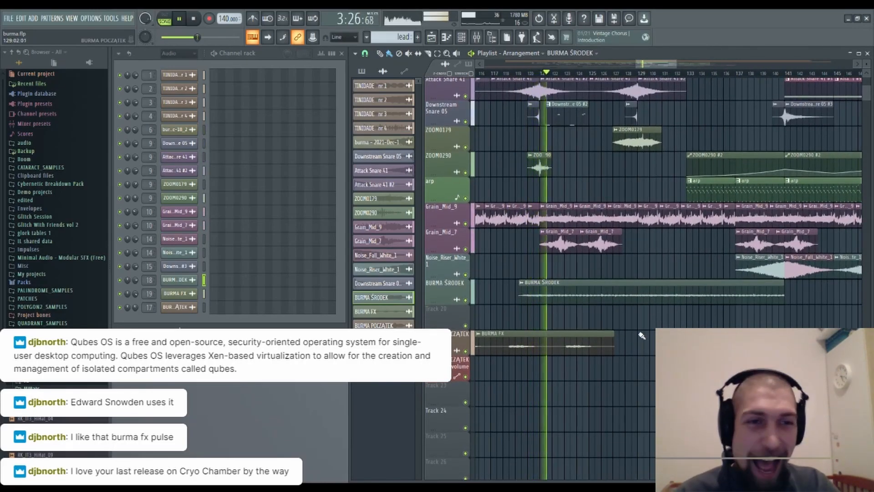
pyautogui.scroll(4, 647, 318)
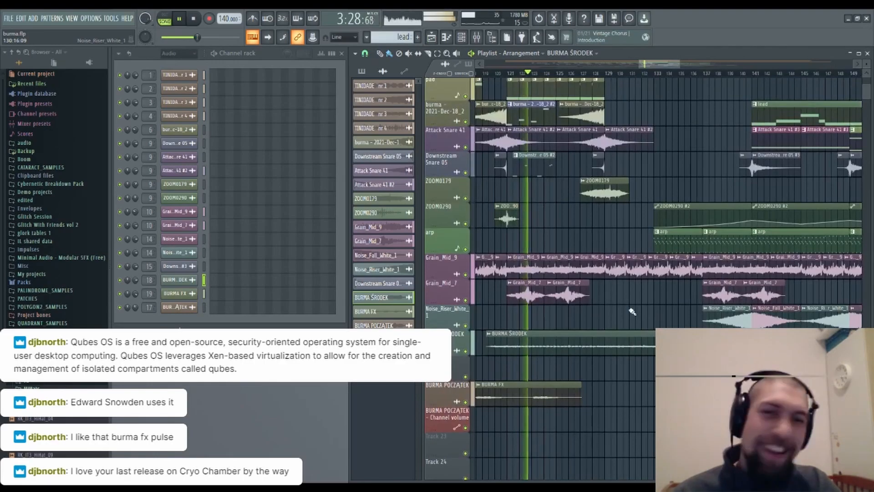
pyautogui.scroll(7, 637, 268)
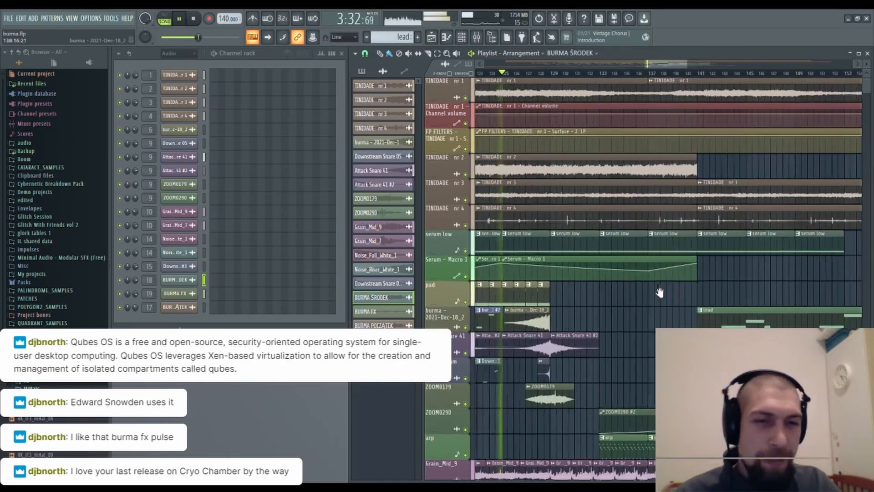
pyautogui.scroll(-2, 637, 310)
pyautogui.scroll(-7, 625, 304)
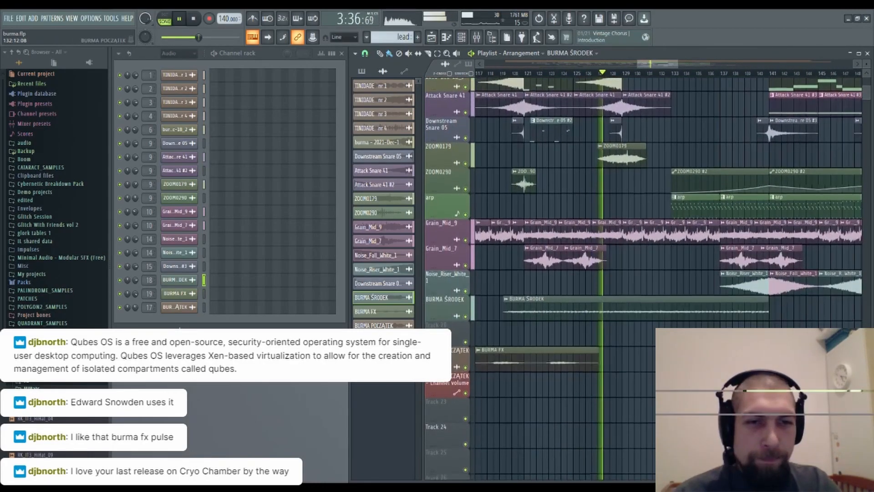
pyautogui.scroll(-2, 637, 273)
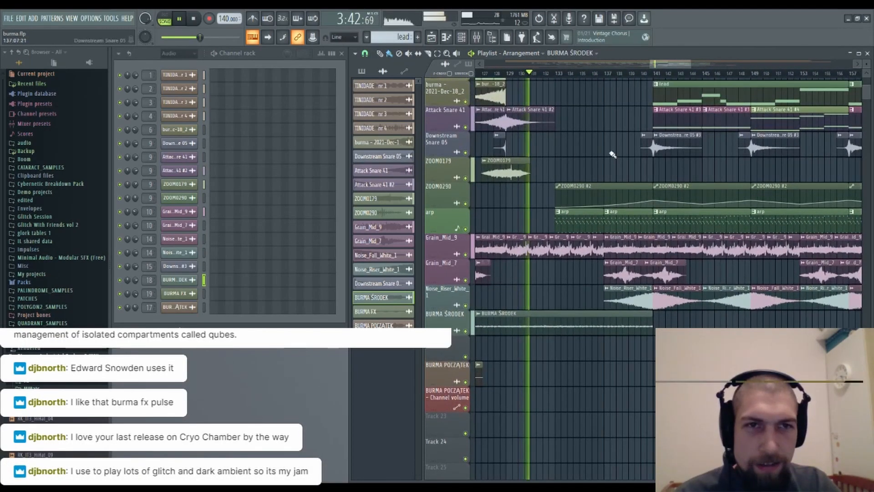
pyautogui.scroll(5, 600, 154)
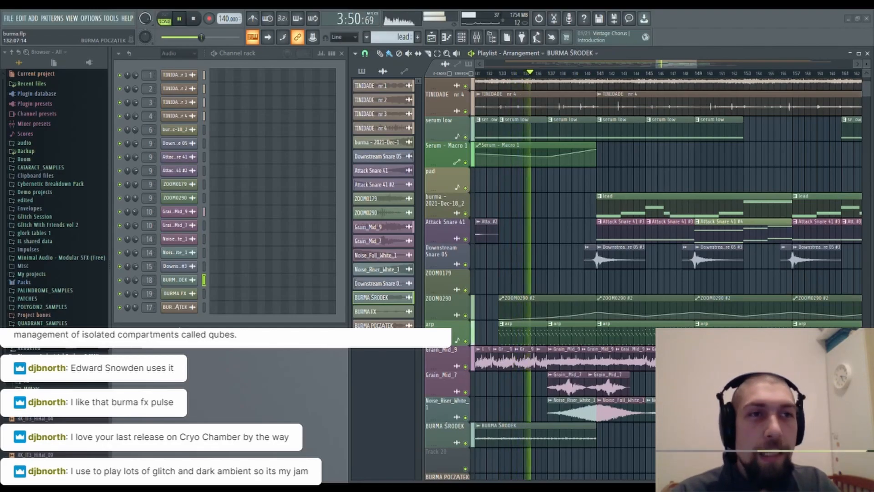
# Keep listening to the arrangement from about bar 137 to bar 155, comparing the upper tracks with those below BURMA ŚRODEK.
pyautogui.scroll(1, 555, 200)
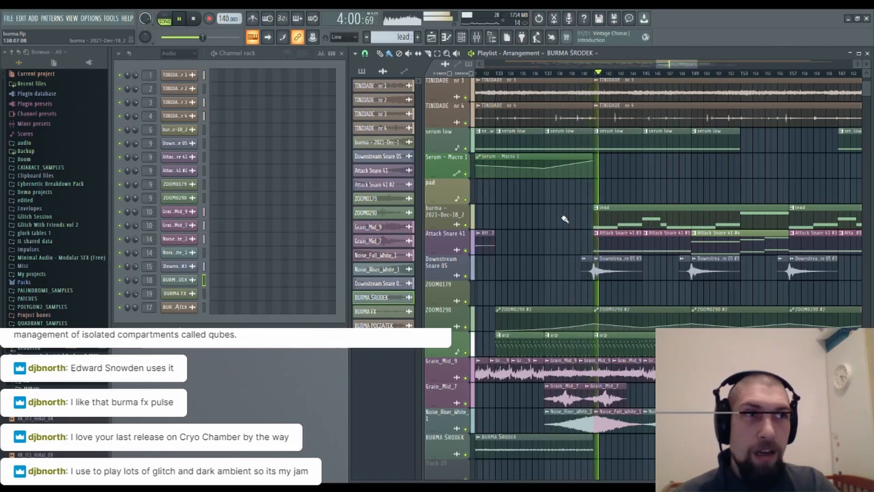
pyautogui.scroll(-2, 568, 216)
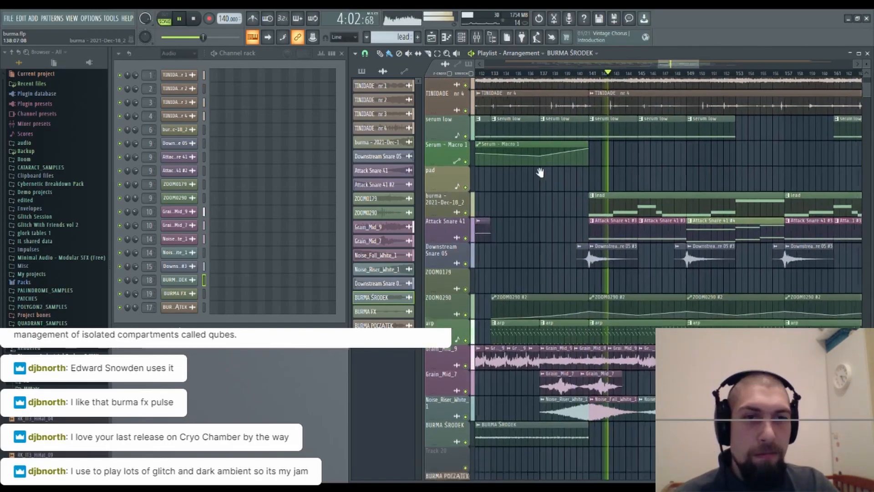
pyautogui.scroll(3, 649, 163)
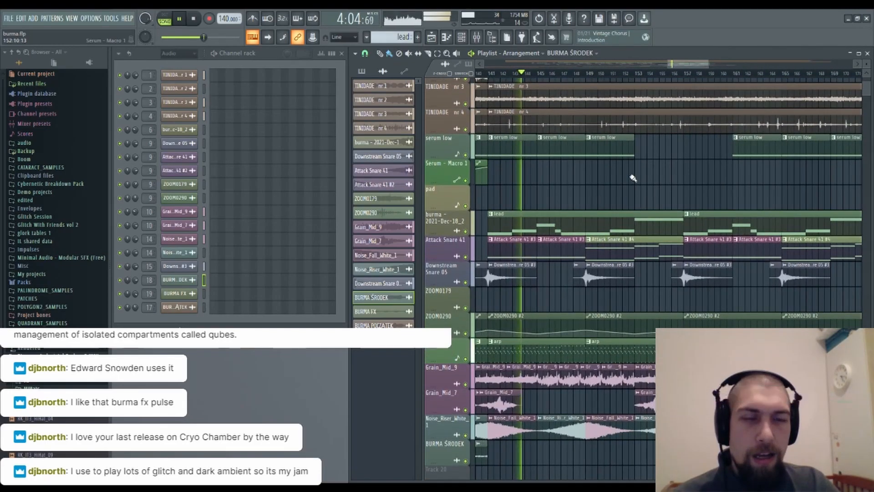
pyautogui.scroll(1, 659, 204)
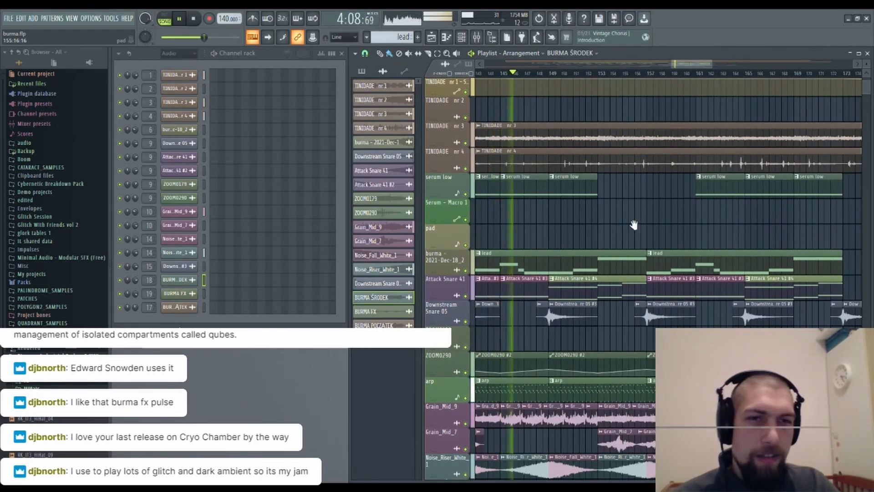
pyautogui.scroll(2, 651, 230)
pyautogui.scroll(-2, 750, 255)
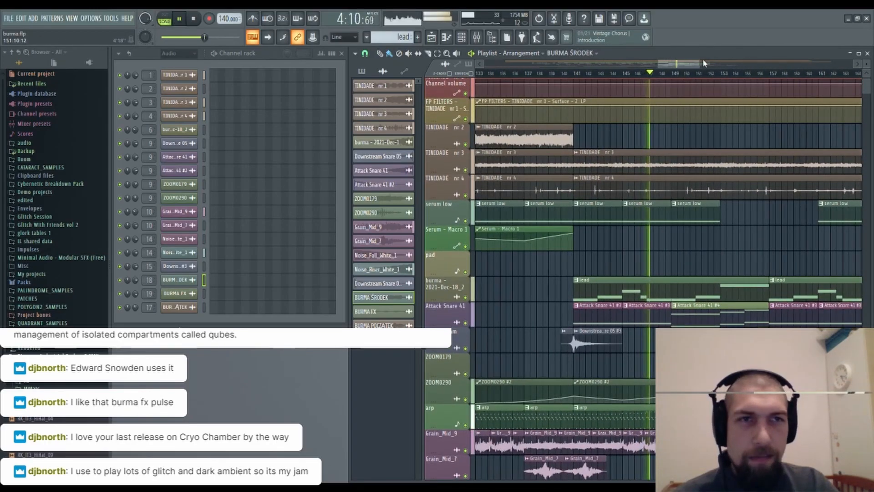
pyautogui.scroll(-2, 703, 76)
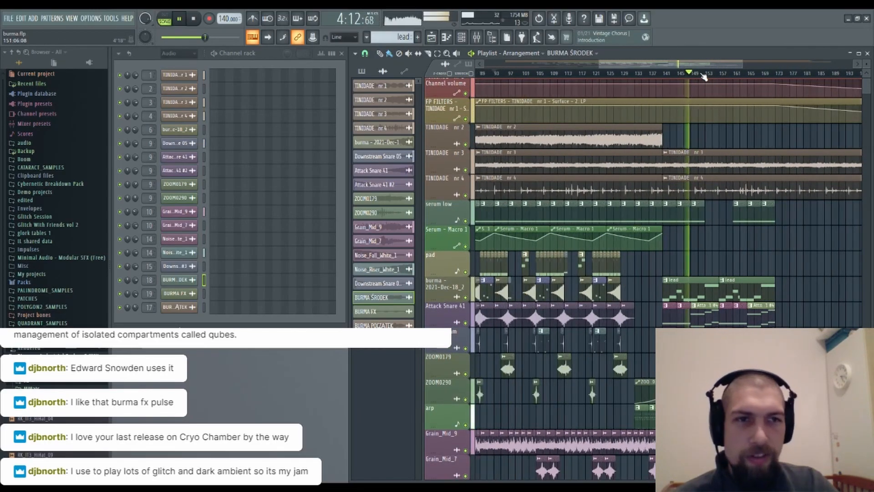
pyautogui.scroll(3, 703, 76)
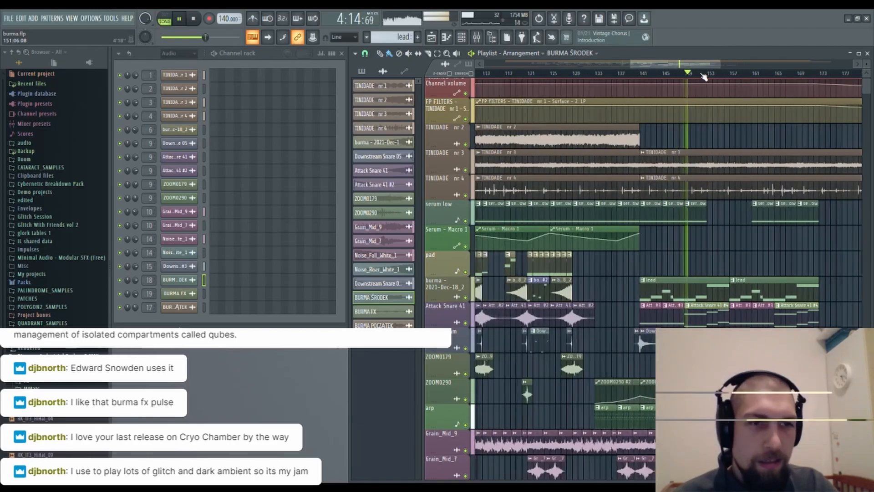
pyautogui.scroll(-4, 762, 248)
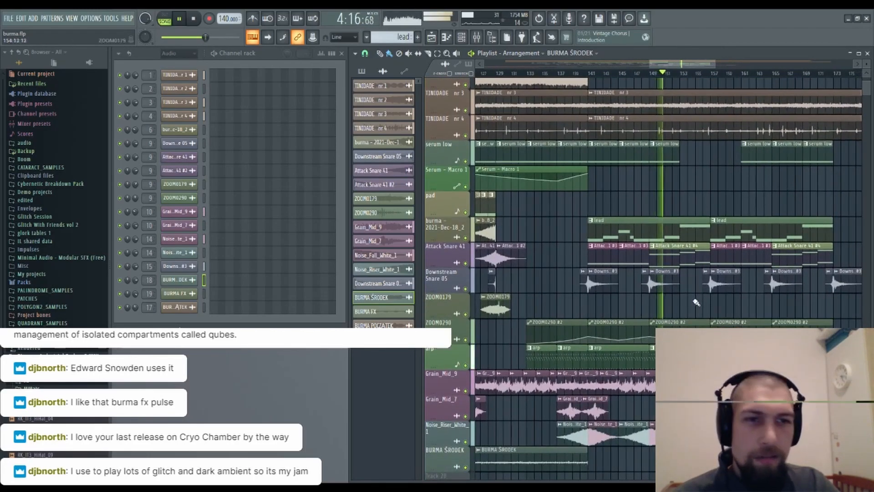
pyautogui.scroll(-3, 653, 357)
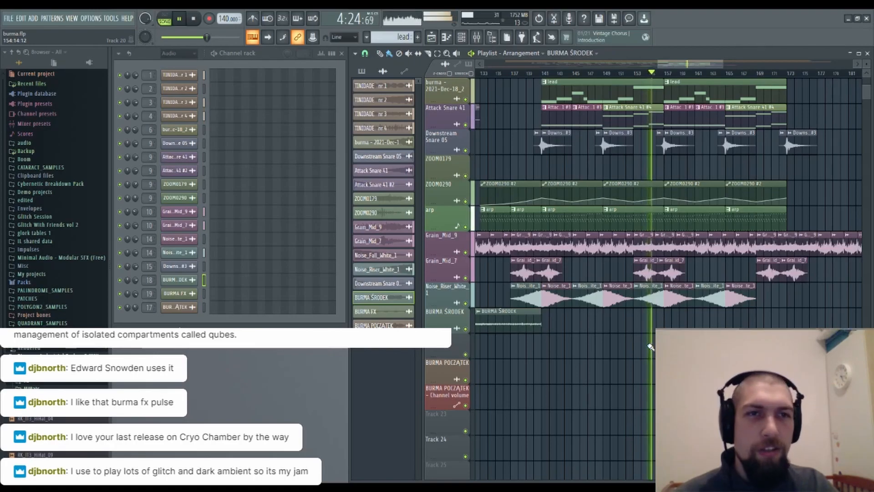
# Listen on from about bar 155 to bar 172, following how the serum low, lead and Attack Snare parts end.
pyautogui.scroll(5, 621, 159)
pyautogui.scroll(2, 621, 159)
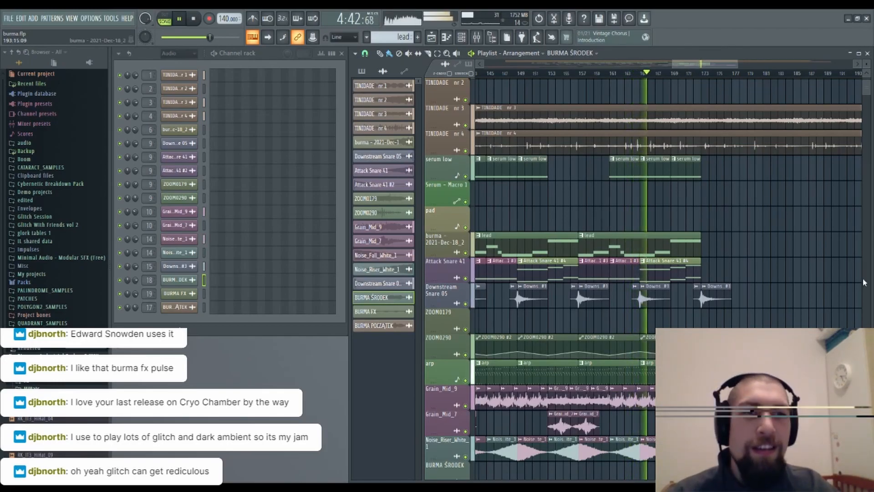
pyautogui.scroll(-4, 757, 193)
pyautogui.scroll(4, 724, 227)
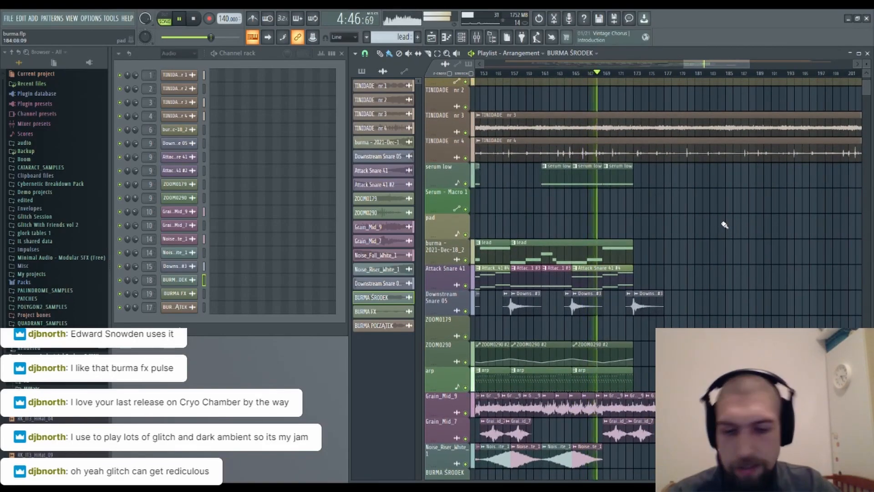
pyautogui.scroll(-2, 724, 225)
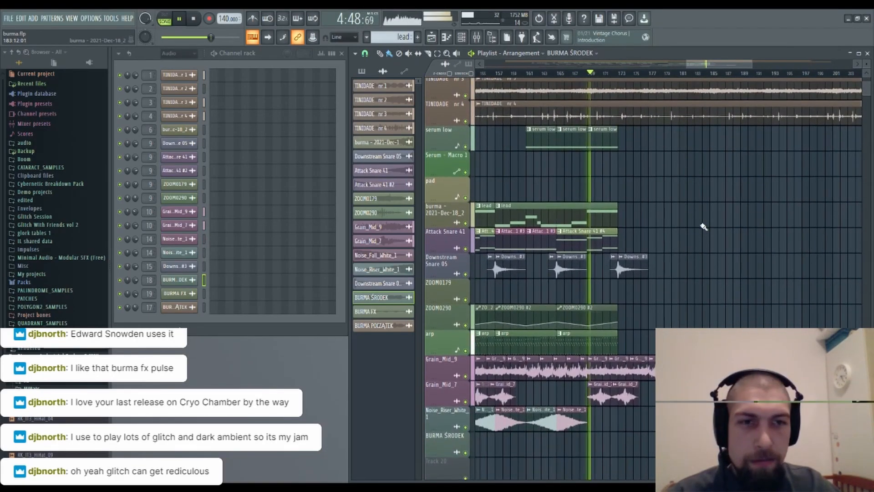
pyautogui.scroll(-1, 710, 225)
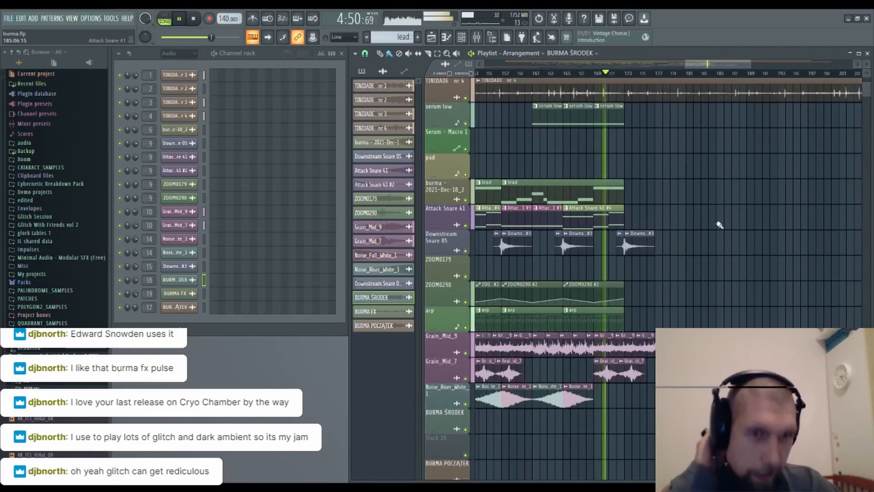
pyautogui.scroll(4, 716, 255)
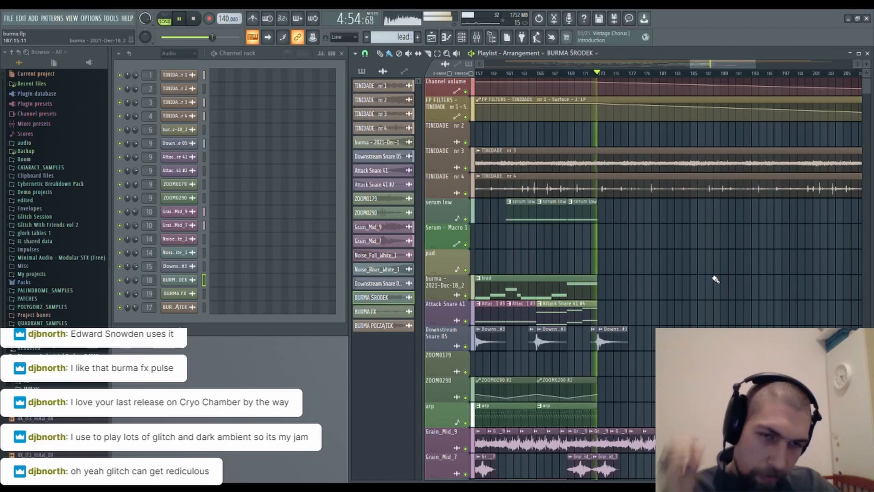
# Listen to the sparse section after bar 173 and survey the whole arrangement down to the BURMA POCZĄTEK and Track 24 clips.
pyautogui.scroll(-5, 749, 300)
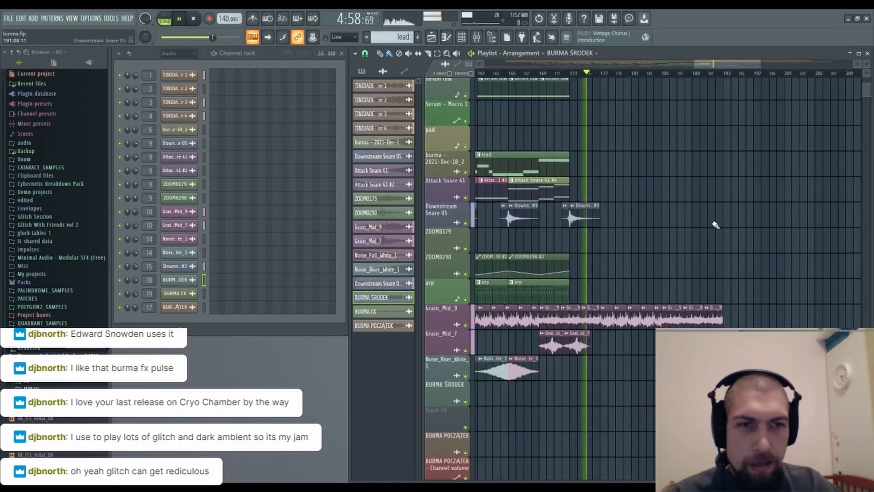
pyautogui.scroll(4, 705, 241)
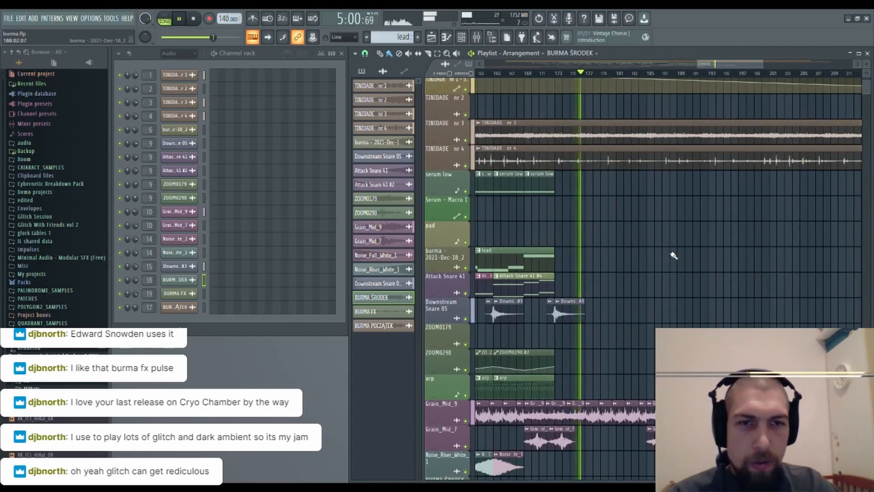
pyautogui.scroll(2, 762, 284)
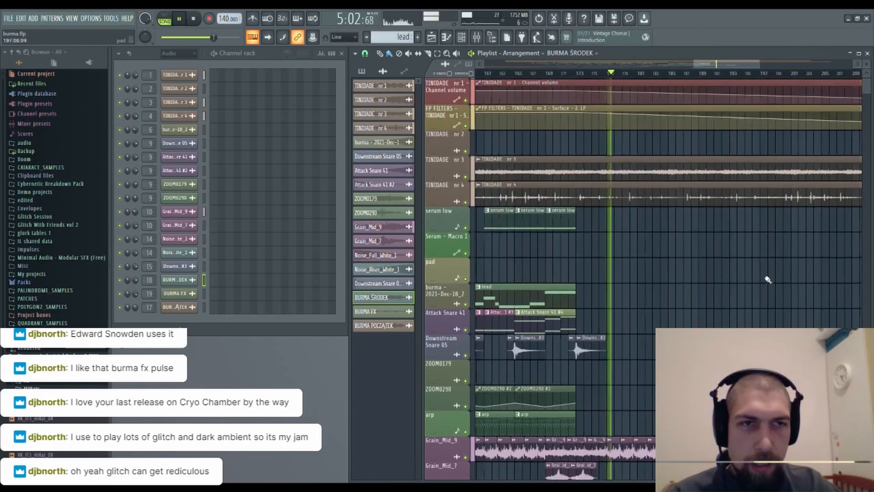
pyautogui.scroll(-1, 733, 245)
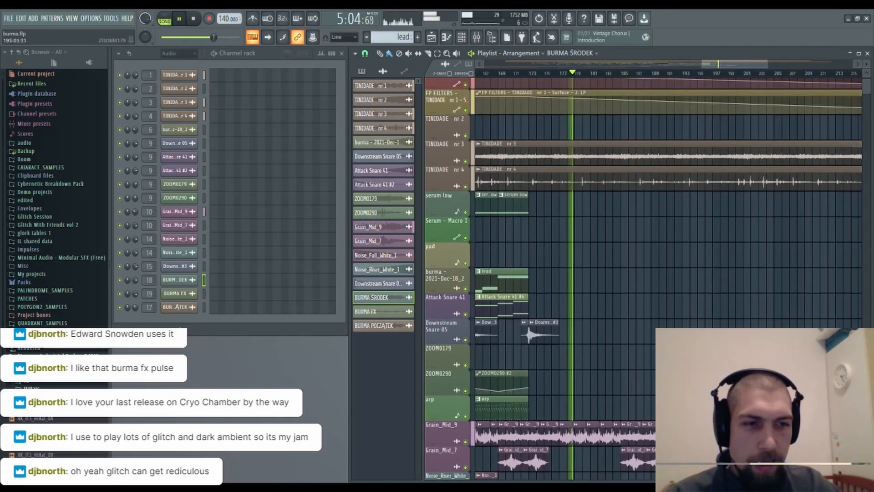
pyautogui.scroll(2, 653, 165)
pyautogui.scroll(-3, 737, 78)
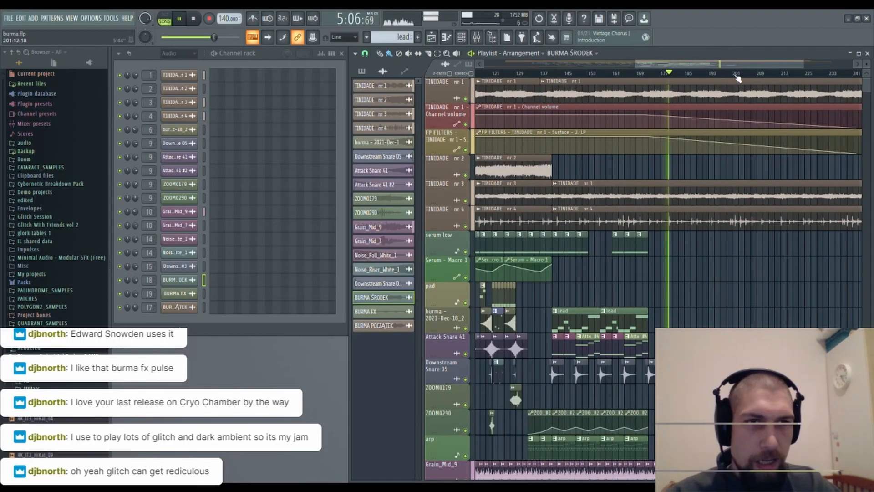
pyautogui.scroll(-2, 738, 79)
pyautogui.moveTo(768, 283); pyautogui.dragTo(869, 163)
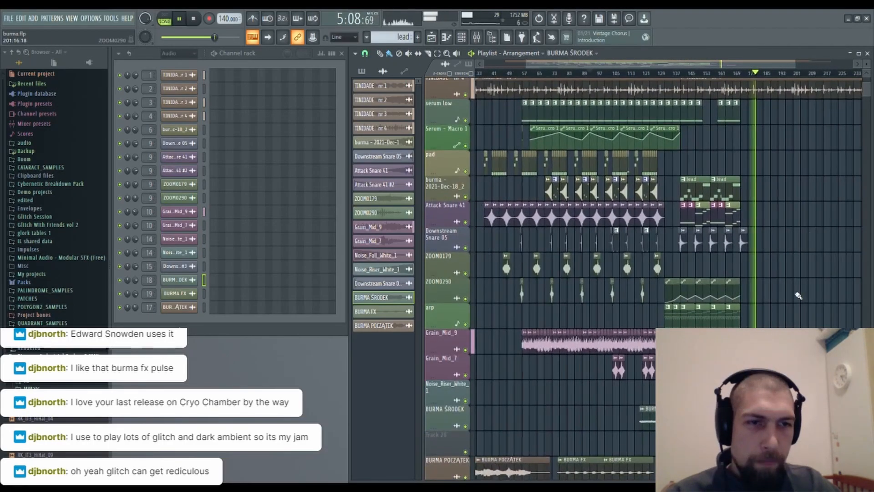
pyautogui.moveTo(816, 277); pyautogui.dragTo(841, 156)
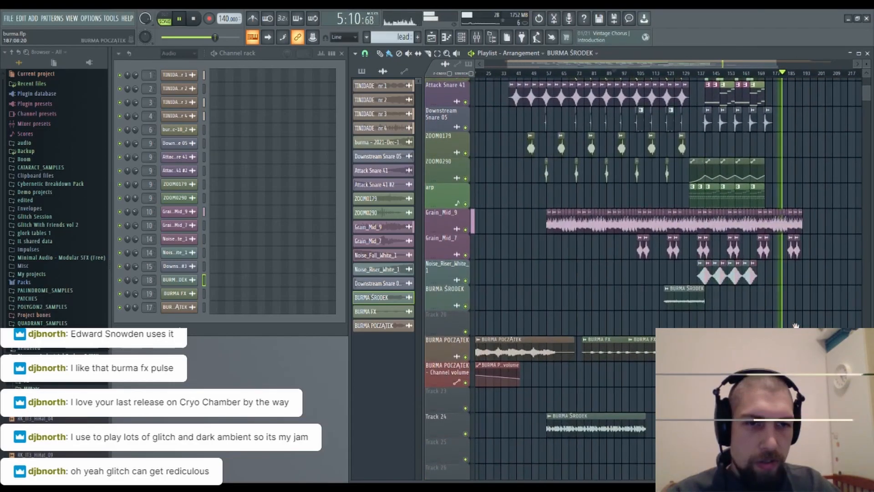
pyautogui.moveTo(763, 367); pyautogui.dragTo(786, 327)
pyautogui.moveTo(627, 341); pyautogui.dragTo(636, 378)
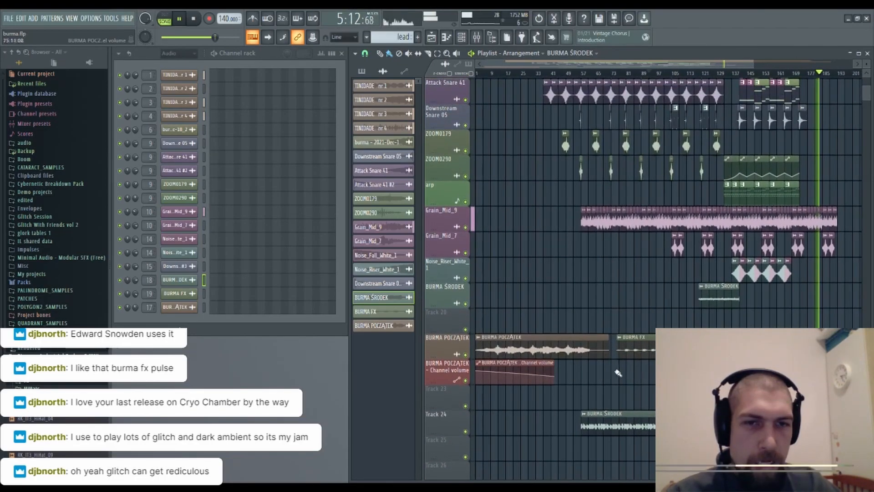
# Stop playback, clone the BURMA POCZĄTEK audio channel and turn on Reverse for the copy.
pyautogui.press('space')
pyautogui.click(531, 350)
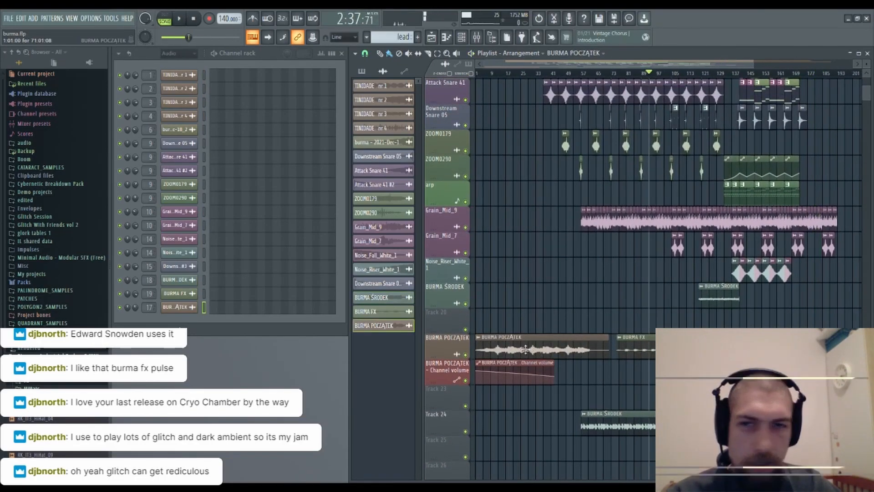
pyautogui.click(211, 366)
pyautogui.click(174, 321)
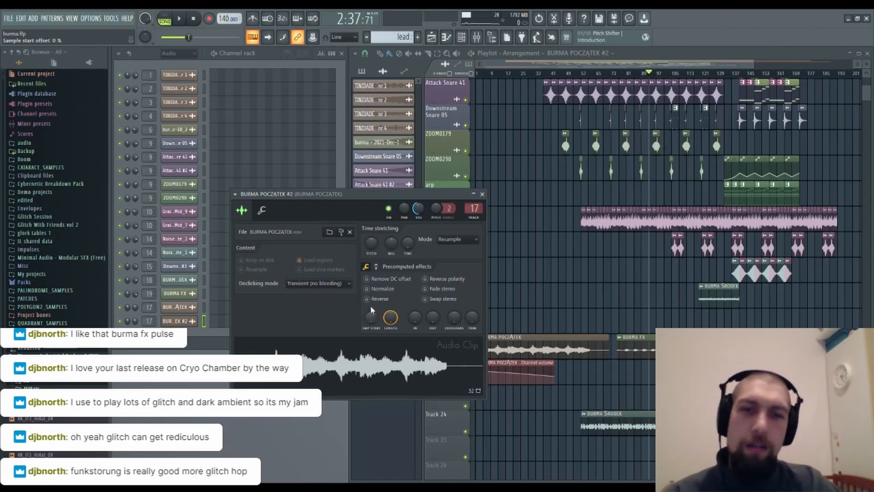
pyautogui.click(483, 194)
pyautogui.click(192, 322)
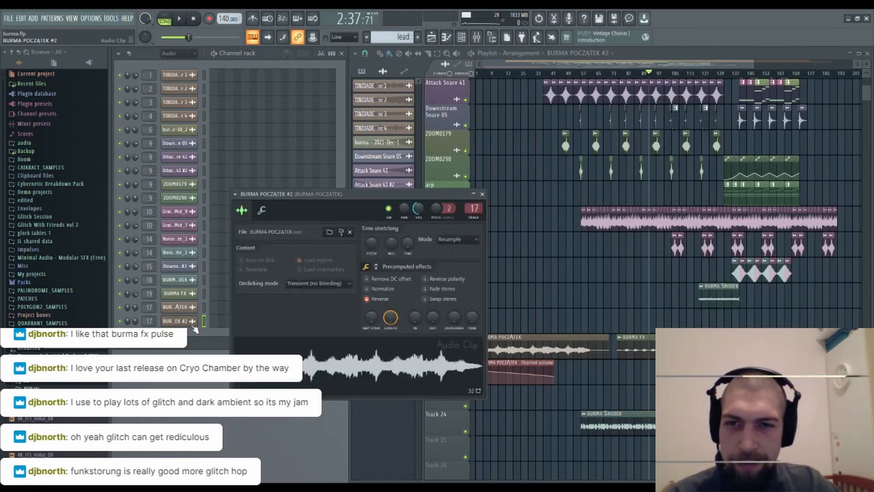
pyautogui.click(192, 322)
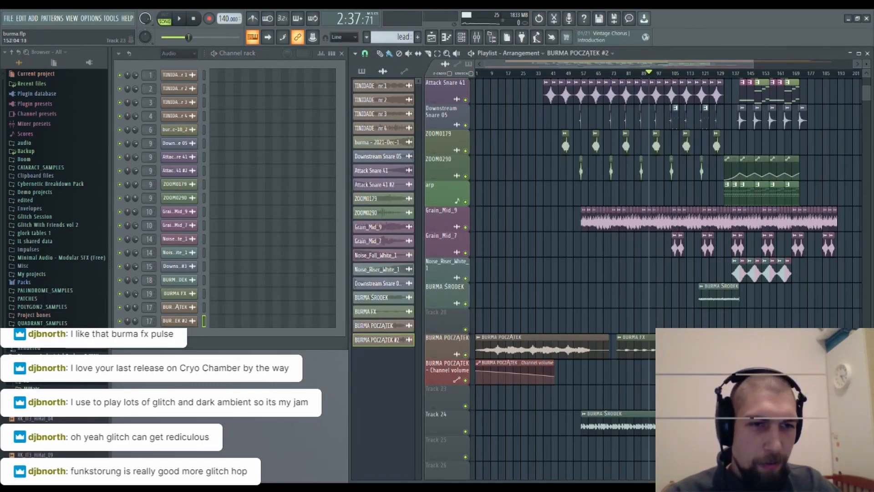
# Place the reversed BURMA POCZĄTEK #2 clip at bar 141 on the BURMA POCZĄTEK channel volume track and check its sample settings.
pyautogui.moveTo(772, 409); pyautogui.dragTo(653, 309)
pyautogui.doubleClick(653, 309)
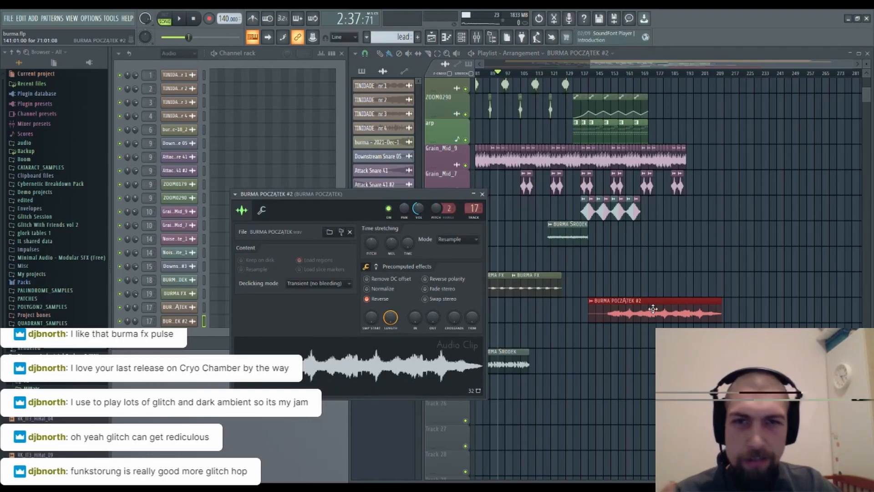
pyautogui.moveTo(709, 229); pyautogui.dragTo(664, 233)
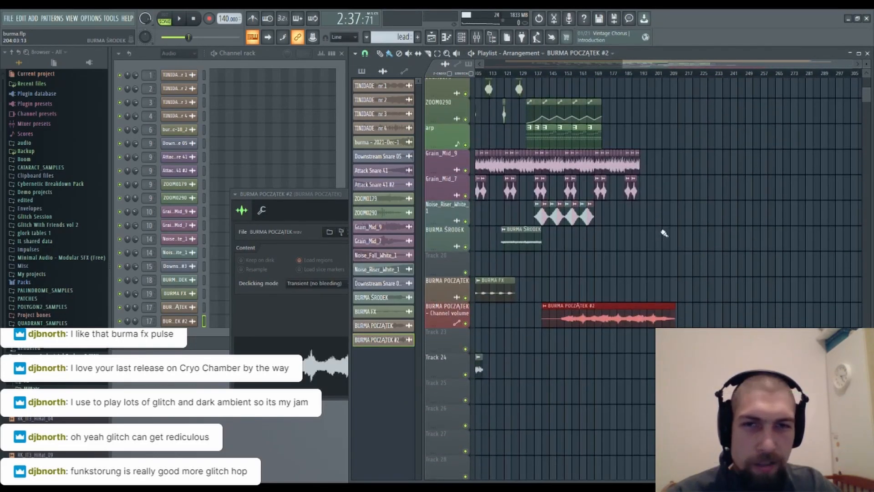
pyautogui.click(339, 211)
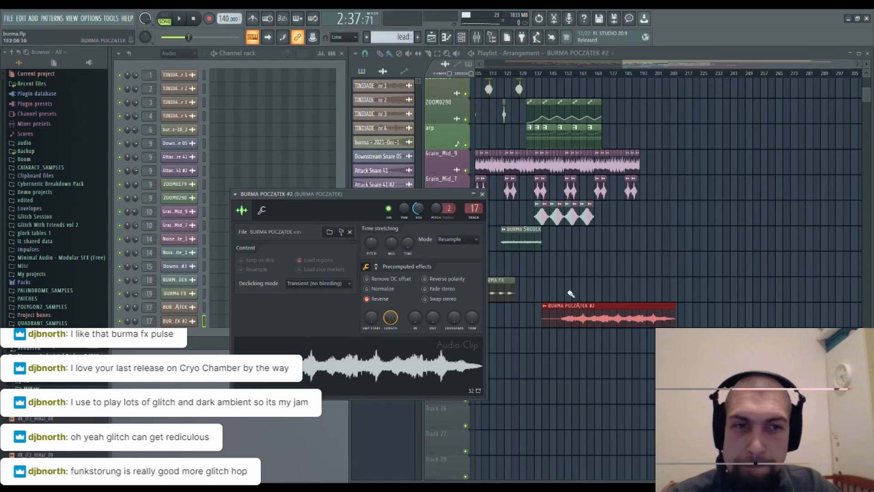
# Move the reversed BURMA POCZĄTEK #2 clip to Track 20 so that it starts at about bar 163.
pyautogui.moveTo(657, 245); pyautogui.dragTo(616, 301)
pyautogui.moveTo(555, 361); pyautogui.dragTo(617, 299)
pyautogui.moveTo(590, 151); pyautogui.dragTo(623, 233)
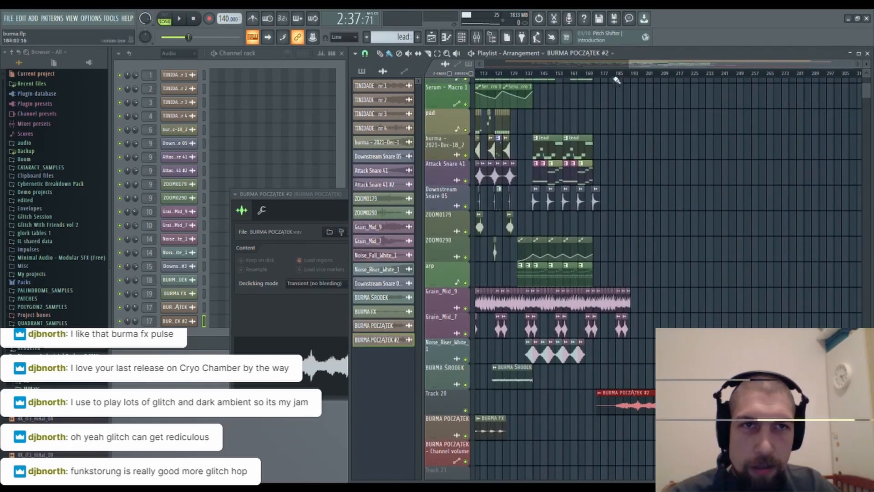
pyautogui.scroll(3, 601, 77)
pyautogui.moveTo(719, 302); pyautogui.dragTo(688, 176)
pyautogui.moveTo(708, 281); pyautogui.dragTo(681, 316)
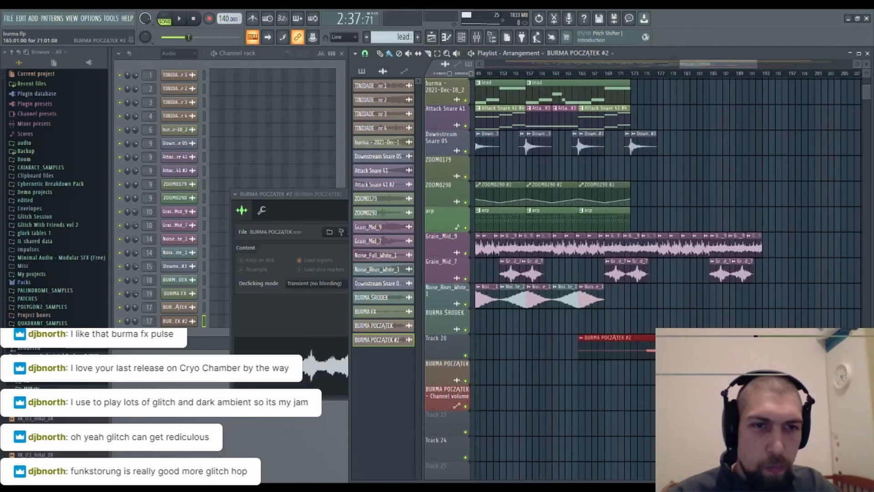
pyautogui.moveTo(692, 320); pyautogui.dragTo(611, 305)
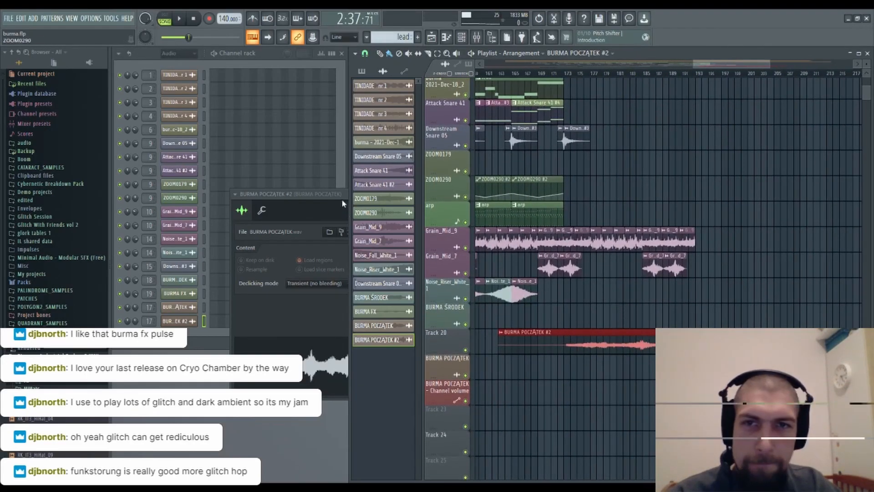
# Audition the reversed BURMA POCZĄTEK #2 clip solo from several points and check where it ends on Track 20.
pyautogui.keyDown('alt'); pyautogui.rightClick(593, 345); pyautogui.keyUp('alt')
pyautogui.keyDown('alt'); pyautogui.rightClick(679, 345); pyautogui.keyUp('alt')
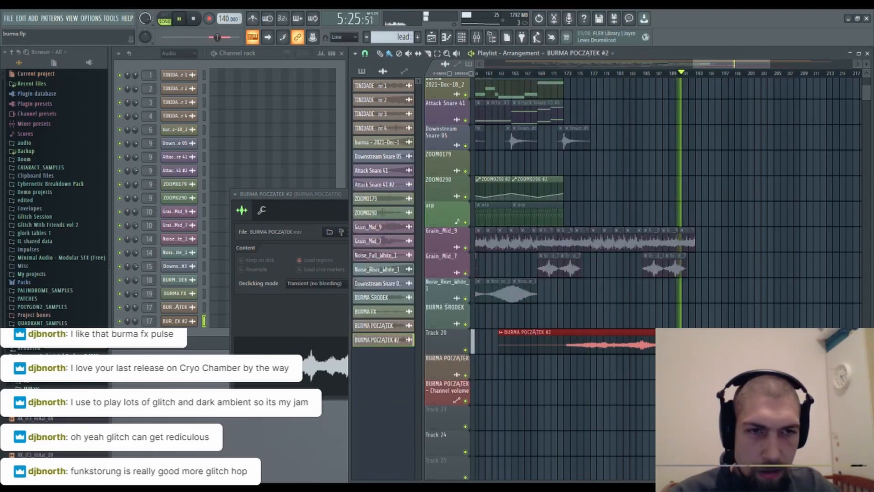
pyautogui.keyDown('alt'); pyautogui.rightClick(773, 345); pyautogui.keyUp('alt')
pyautogui.keyDown('alt'); pyautogui.rightClick(830, 344); pyautogui.keyUp('alt')
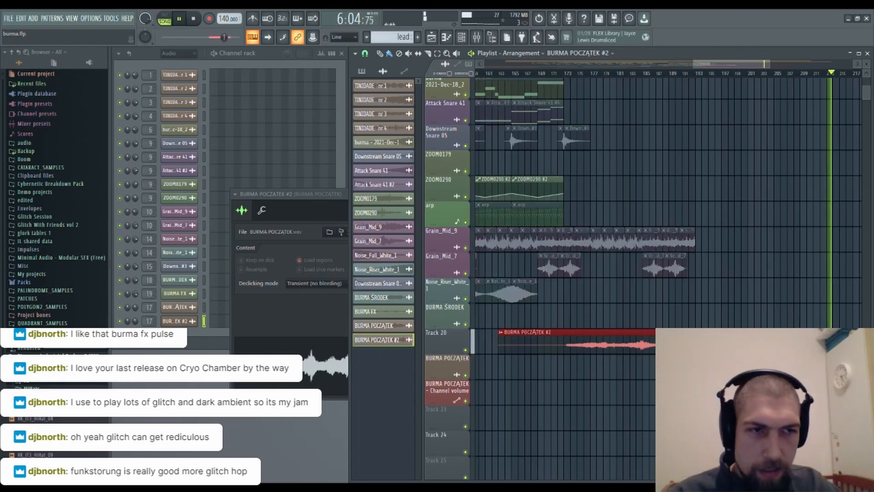
pyautogui.moveTo(798, 281); pyautogui.dragTo(618, 241)
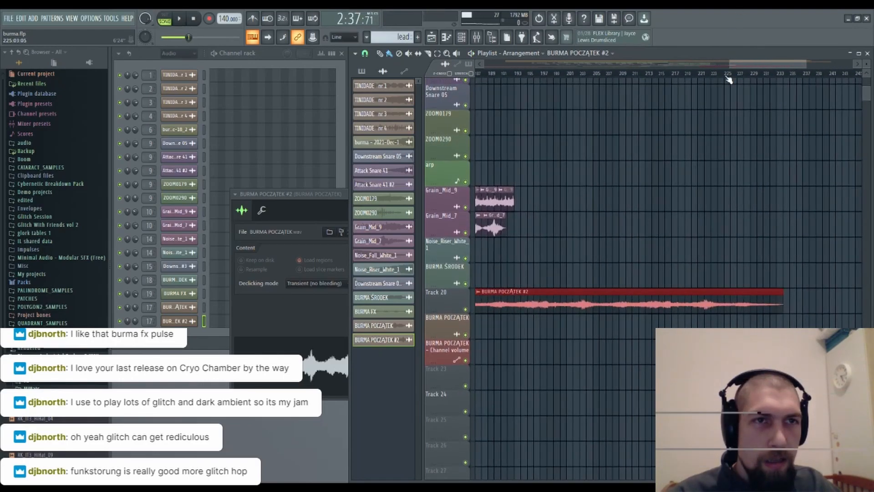
# Close the BURMA POCZĄTEK #2 sample settings and time-stretch the reversed clip on Track 20 so that it ends at about bar 245.
pyautogui.scroll(-4, 729, 80)
pyautogui.moveTo(749, 128); pyautogui.dragTo(655, 260)
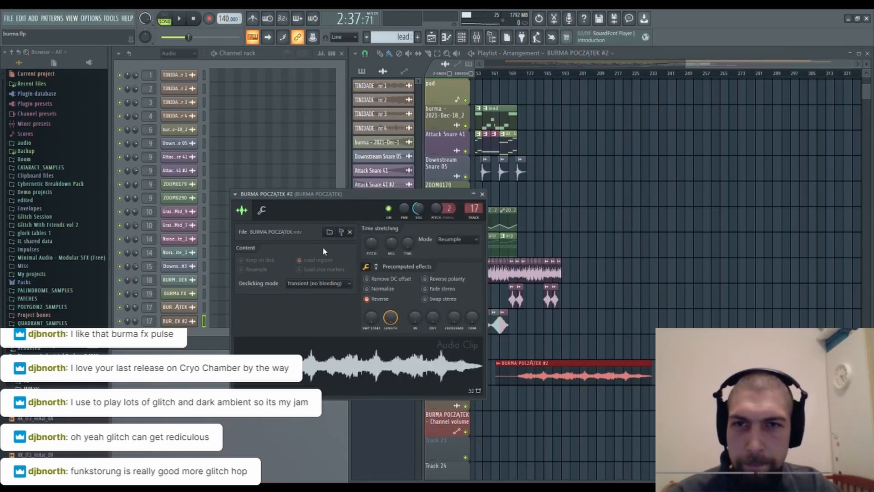
pyautogui.click(482, 194)
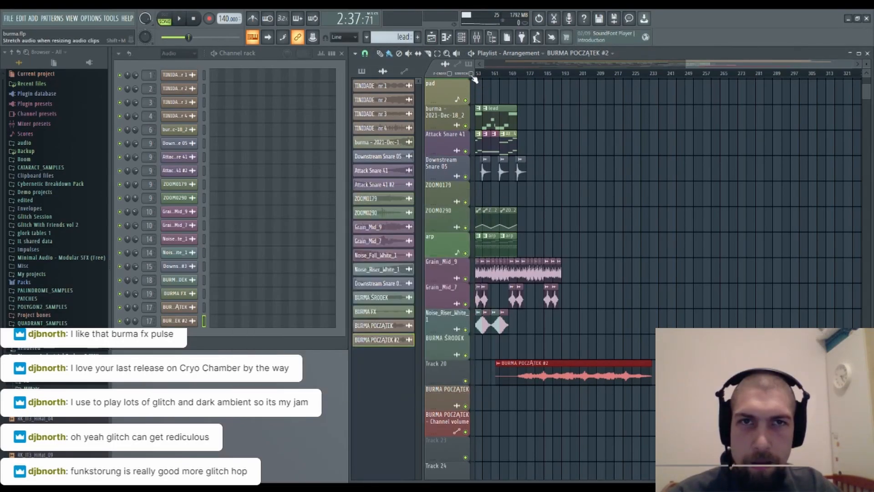
pyautogui.scroll(6, 691, 305)
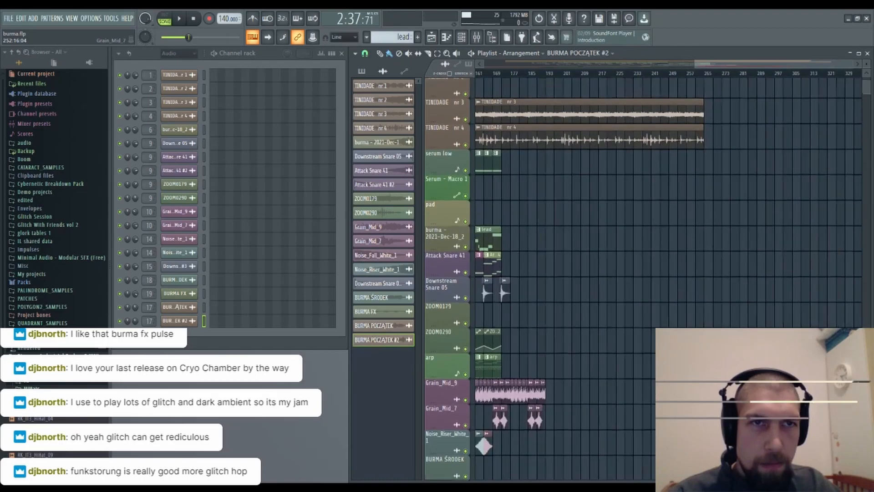
pyautogui.scroll(-7, 651, 362)
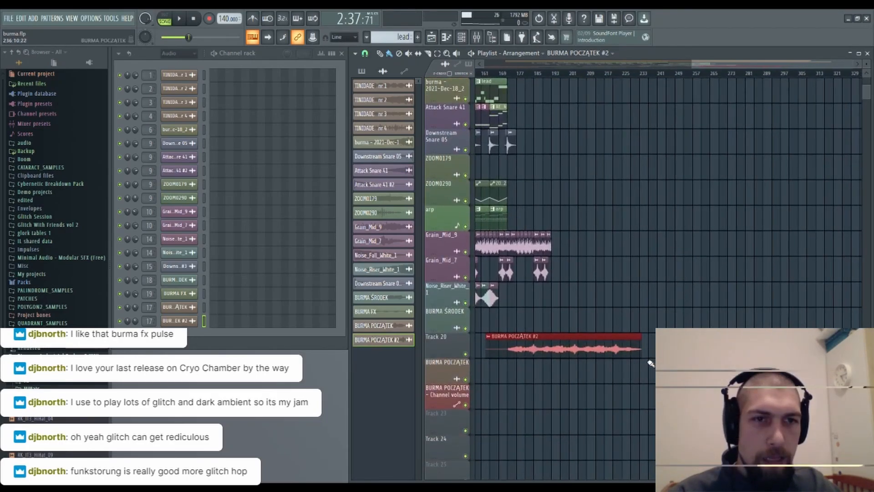
pyautogui.moveTo(640, 352); pyautogui.dragTo(674, 352)
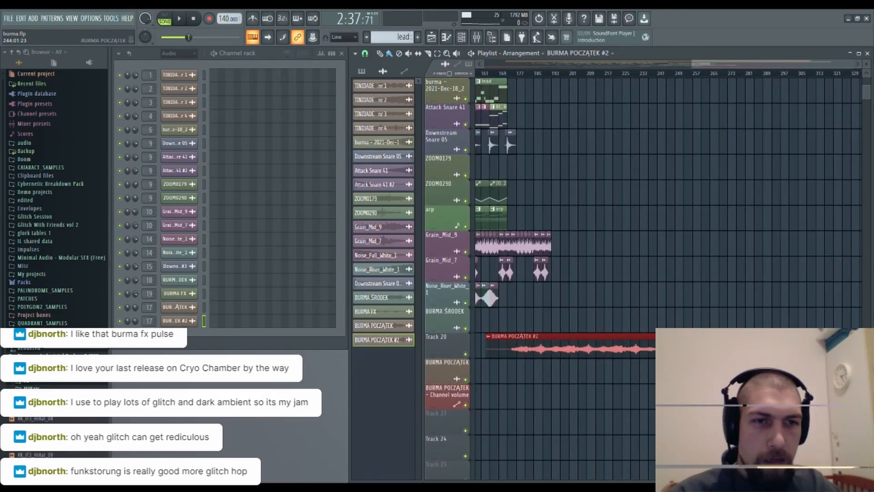
# Fine-tune the end of the stretched BURMA POCZĄTEK #2 clip so that it lines up with bar 245.
pyautogui.scroll(3, 670, 75)
pyautogui.moveTo(758, 181); pyautogui.dragTo(653, 93)
pyautogui.scroll(3, 655, 80)
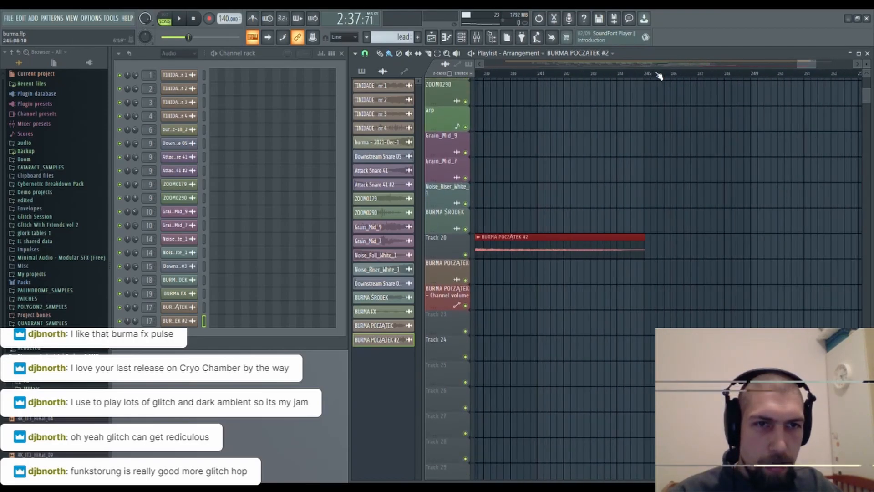
pyautogui.scroll(2, 639, 74)
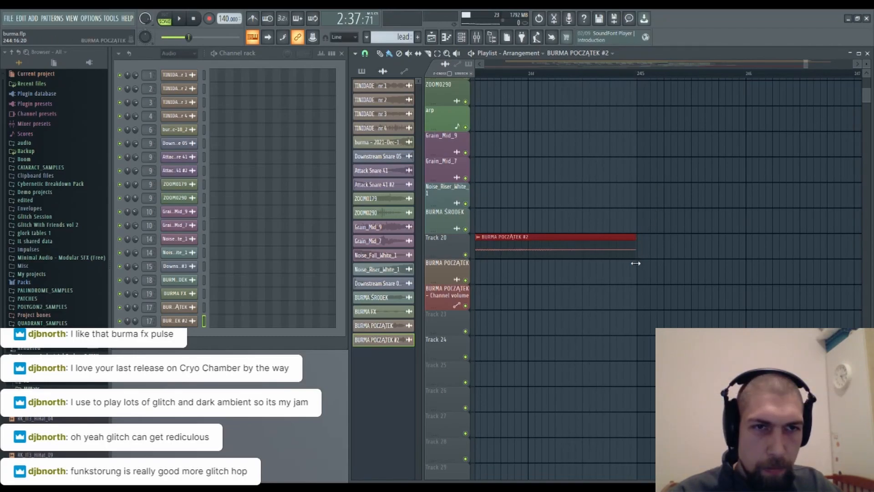
pyautogui.moveTo(639, 262); pyautogui.dragTo(648, 255)
pyautogui.scroll(3, 700, 275)
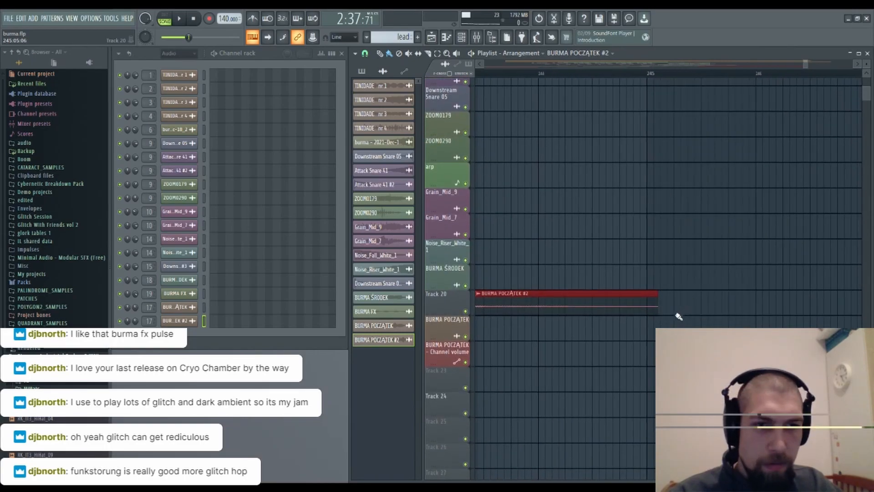
pyautogui.scroll(2, 646, 95)
pyautogui.moveTo(659, 284); pyautogui.dragTo(661, 320)
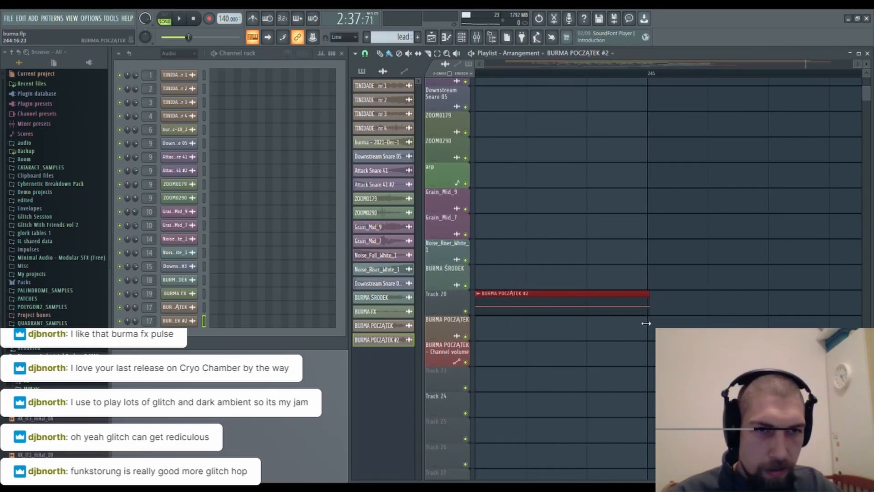
pyautogui.scroll(-5, 731, 76)
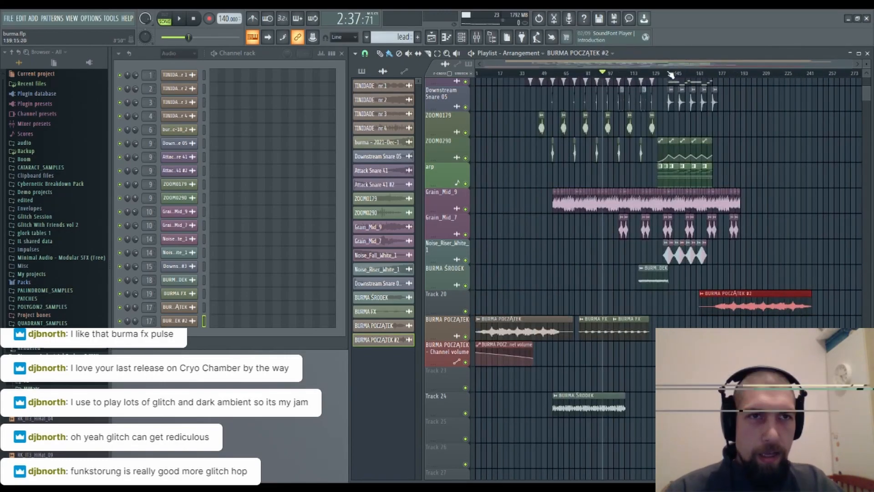
# Play the arrangement from about bar 125 and listen through the section leading up to the reversed clip.
pyautogui.click(648, 73)
pyautogui.press('space')
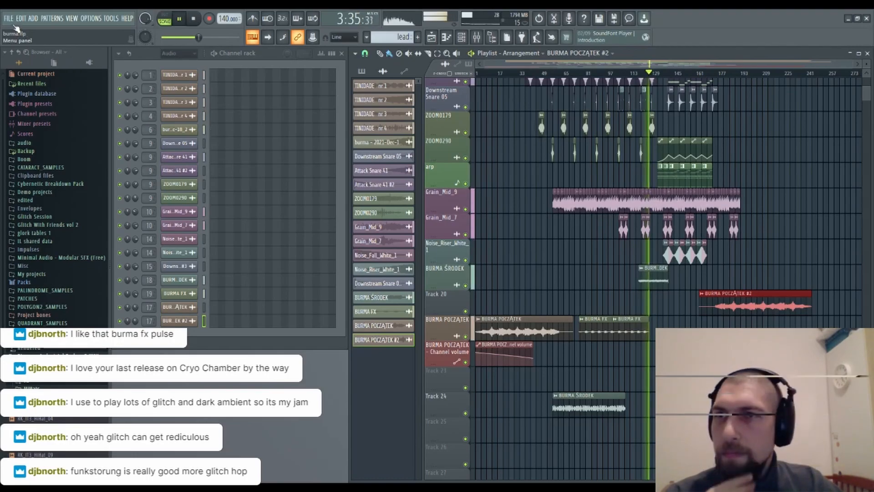
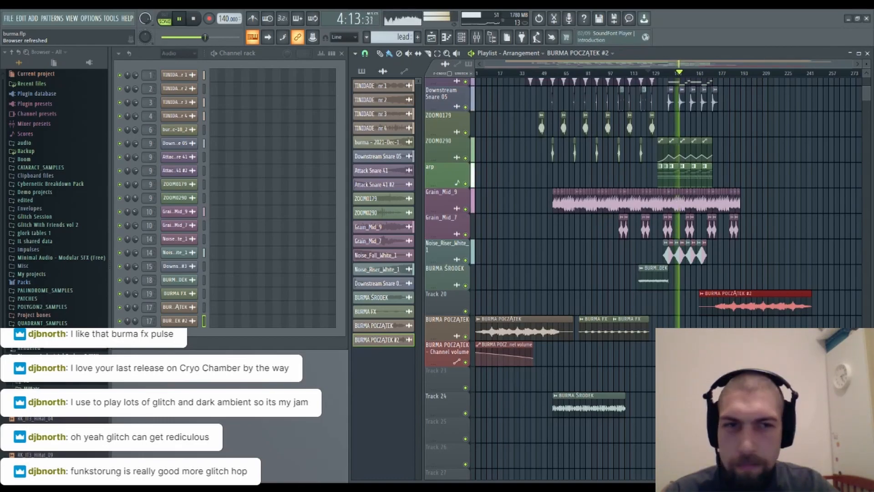
pyautogui.moveTo(789, 250); pyautogui.dragTo(704, 307)
pyautogui.moveTo(714, 256); pyautogui.dragTo(684, 266)
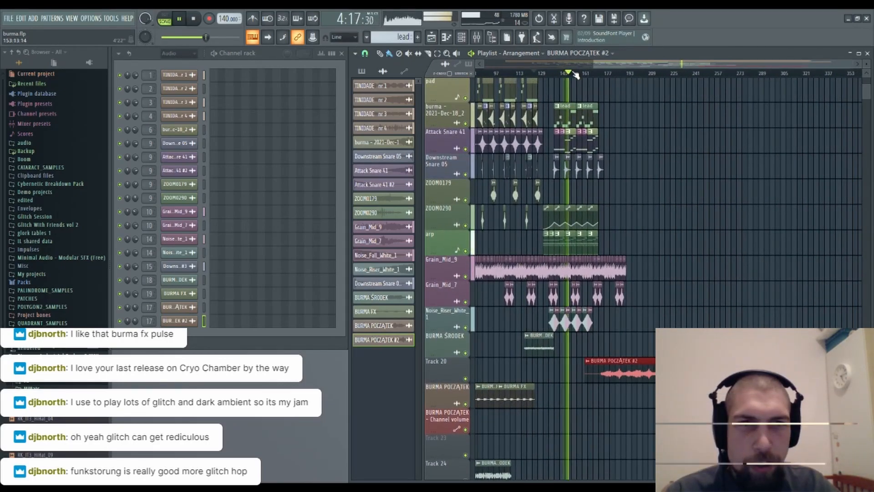
pyautogui.scroll(4, 641, 126)
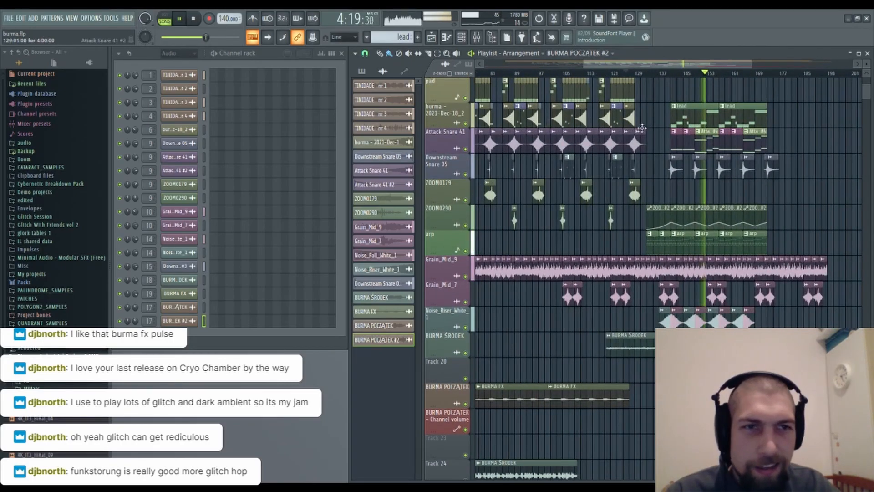
pyautogui.moveTo(785, 210)
pyautogui.mouseDown()
pyautogui.moveTo(681, 222)
pyautogui.moveTo(695, 208)
pyautogui.moveTo(686, 217)
pyautogui.mouseUp()
pyautogui.moveTo(710, 152); pyautogui.dragTo(673, 214)
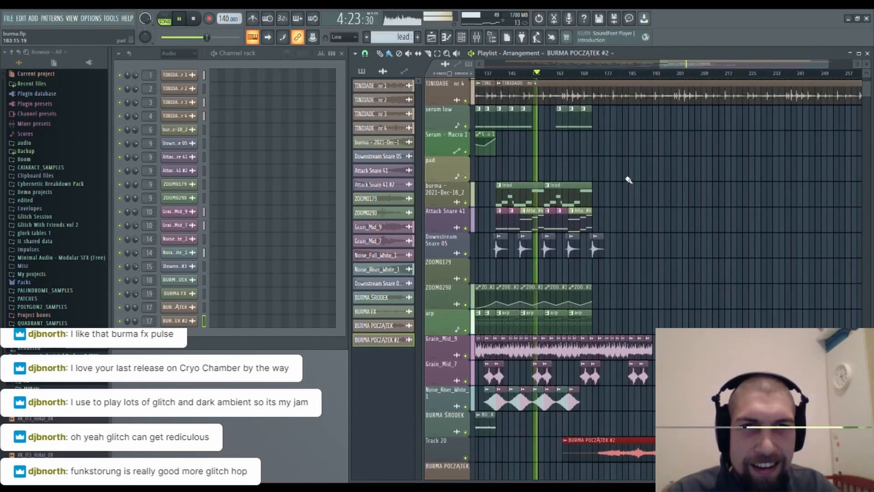
pyautogui.scroll(-2, 634, 209)
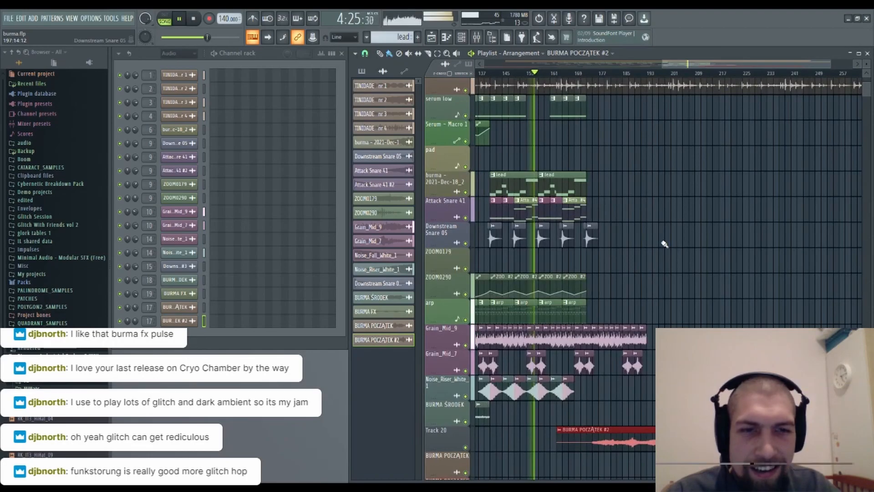
# Continue playback from about bar 167 to hear the reversed BURMA POCZĄTEK #2 clip enter the mix.
pyautogui.click(566, 74)
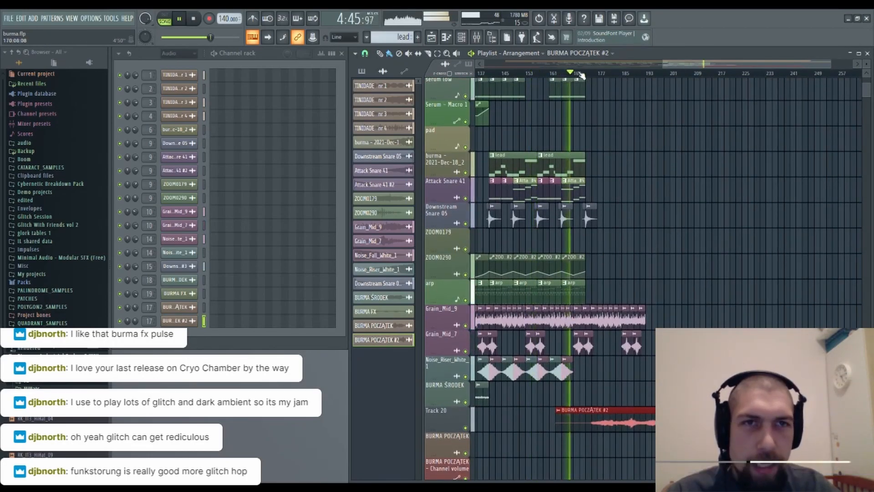
pyautogui.scroll(2, 585, 75)
pyautogui.scroll(2, 585, 76)
pyautogui.moveTo(710, 170); pyautogui.dragTo(672, 178)
pyautogui.moveTo(677, 241); pyautogui.dragTo(673, 237)
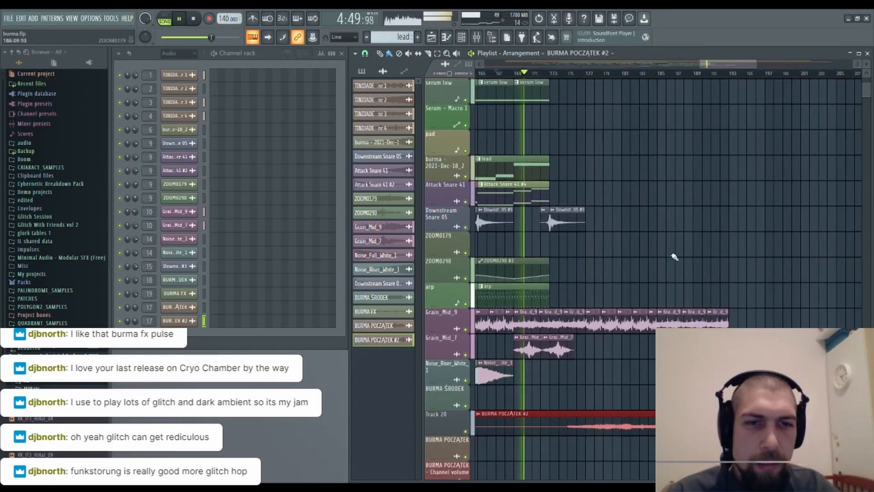
# Set the BURMA POCZĄTEK #2 channel volume to 78% during playback and close its sample settings.
pyautogui.doubleClick(624, 423)
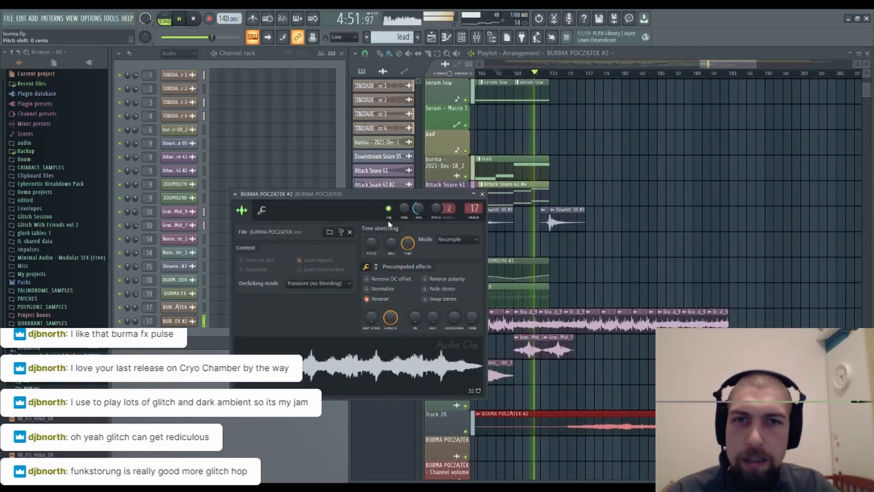
pyautogui.moveTo(423, 216); pyautogui.dragTo(422, 198)
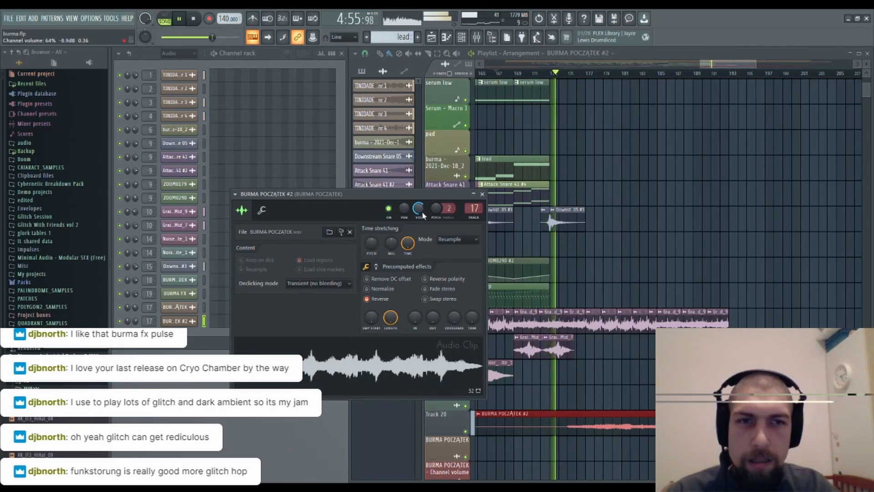
pyautogui.click(610, 424)
pyautogui.doubleClick(607, 424)
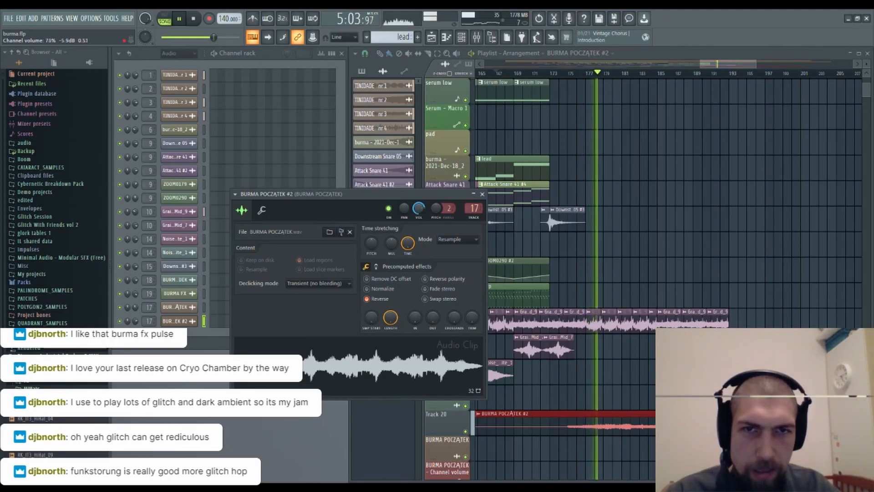
pyautogui.moveTo(679, 209); pyautogui.dragTo(643, 228)
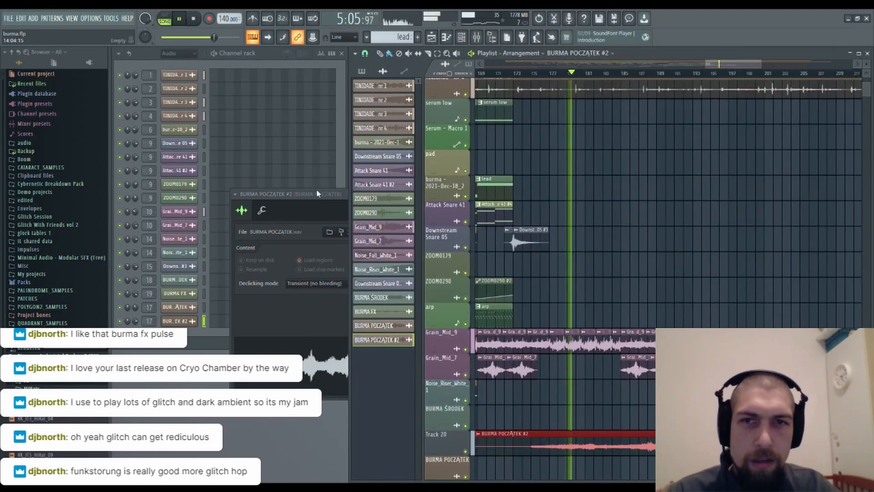
pyautogui.click(318, 194)
pyautogui.click(482, 194)
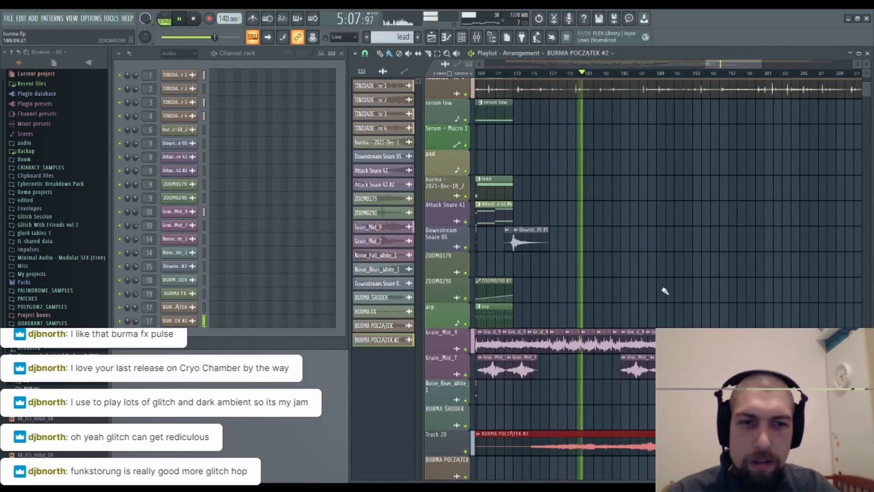
# Listen to the ending until the Grain_Mid_9 clips run out, and audition the Grain_Mid_7 clip at bar 185 solo.
pyautogui.moveTo(664, 292); pyautogui.dragTo(648, 257)
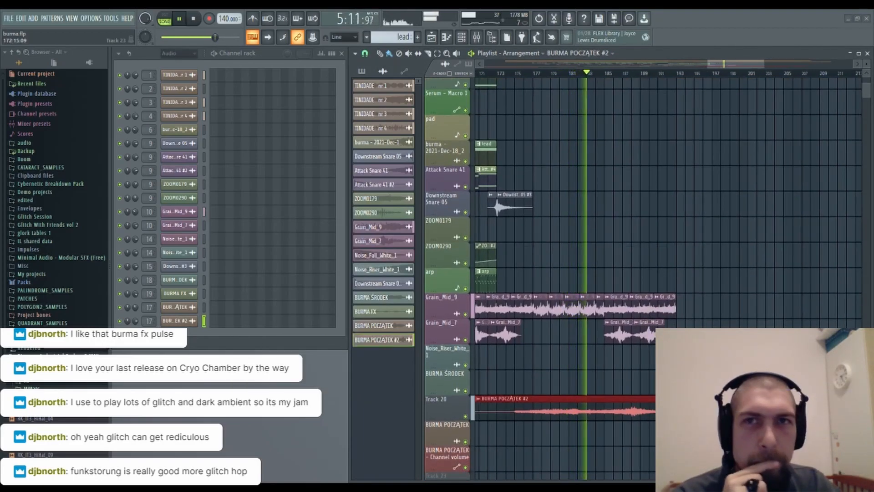
pyautogui.moveTo(774, 251); pyautogui.dragTo(595, 109)
pyautogui.scroll(-4, 638, 78)
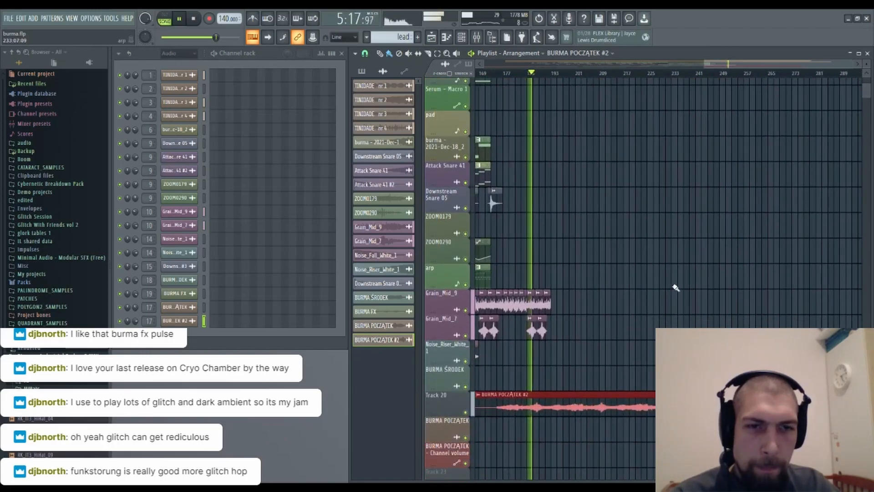
pyautogui.moveTo(675, 286); pyautogui.dragTo(656, 275)
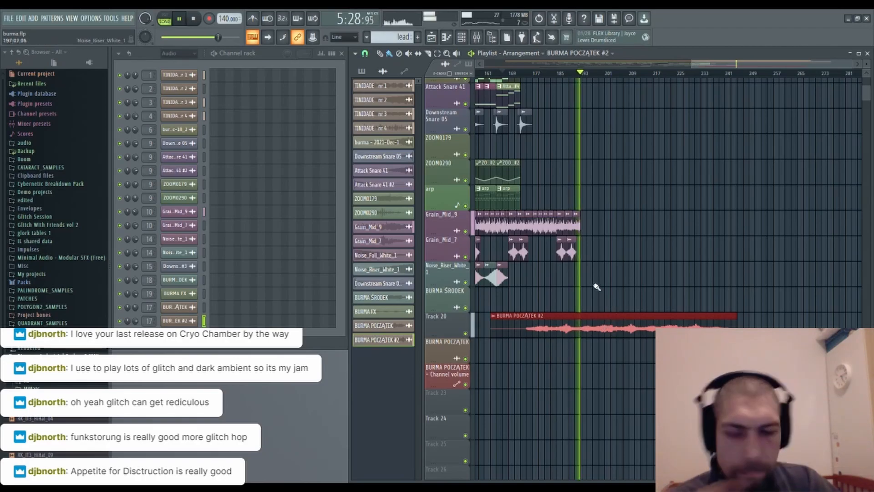
pyautogui.press('space')
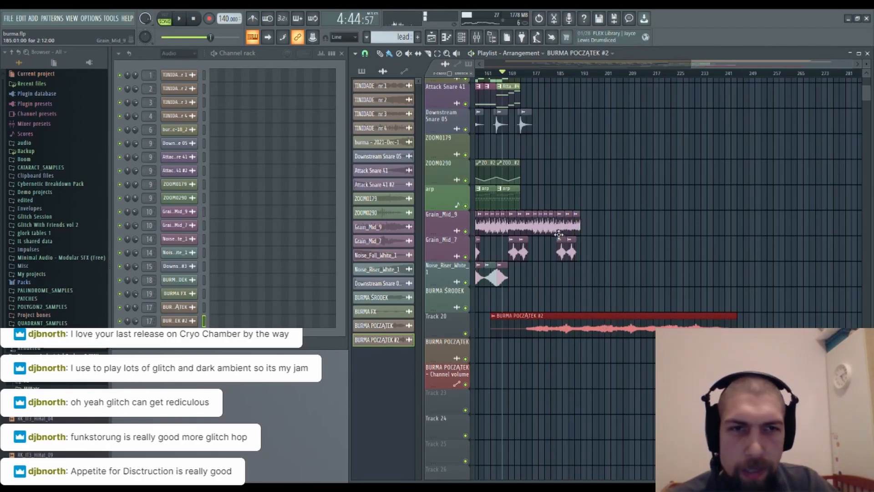
pyautogui.click(559, 251)
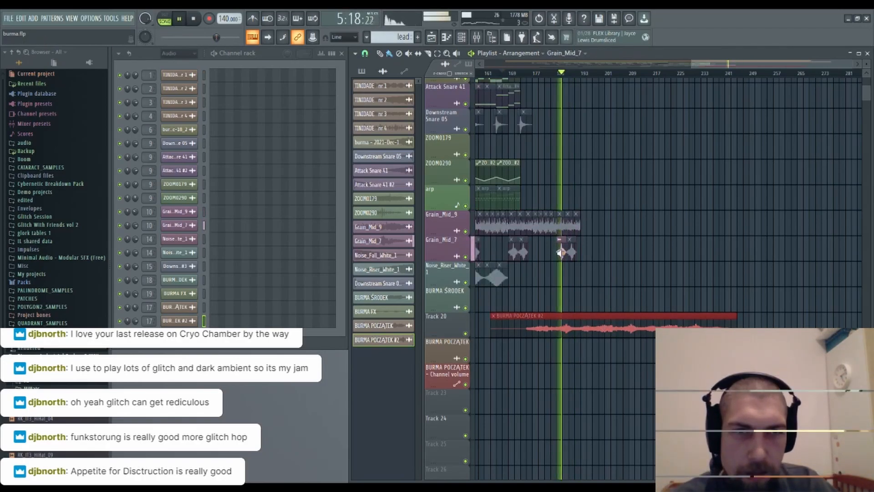
# Stop playback and delete the last two Grain_Mid_7 clips, located around bar 185.
pyautogui.press('space')
pyautogui.rightClick(565, 254)
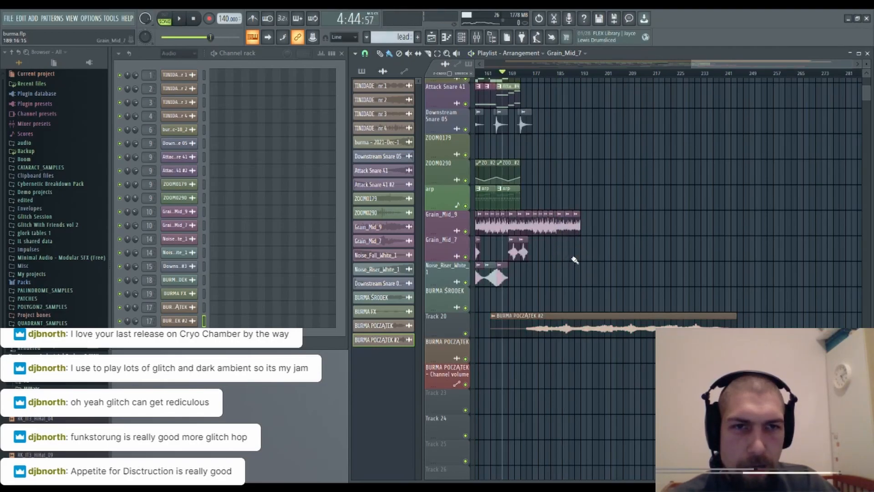
# Play the arrangement from about bar 168 to hear the transition into the ending.
pyautogui.scroll(2, 574, 260)
pyautogui.scroll(-1, 624, 268)
pyautogui.click(522, 73)
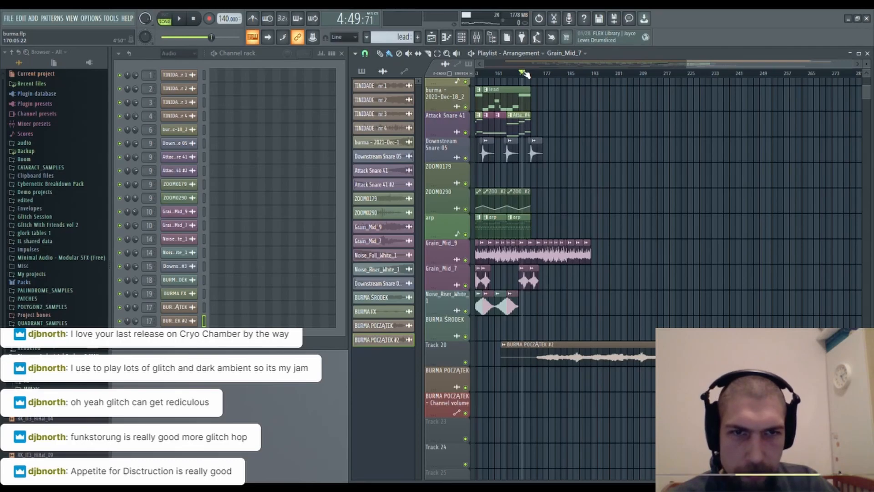
pyautogui.moveTo(524, 74); pyautogui.dragTo(519, 75)
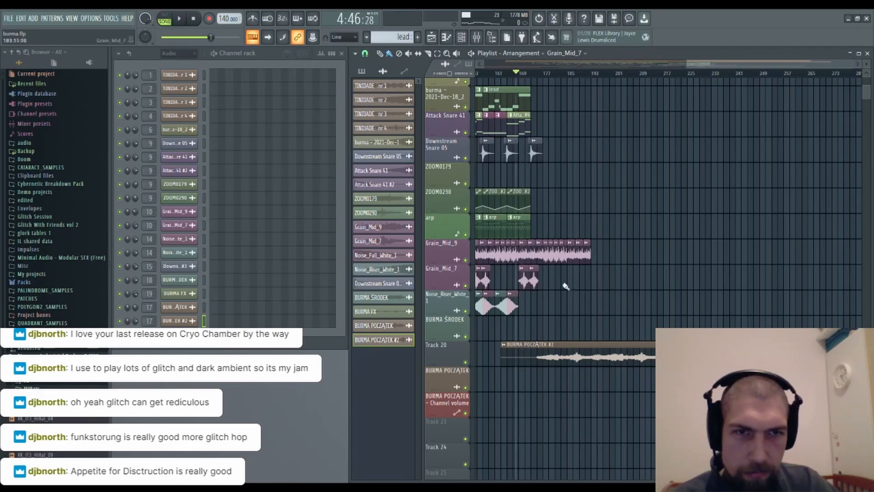
pyautogui.press('space')
pyautogui.scroll(2, 566, 191)
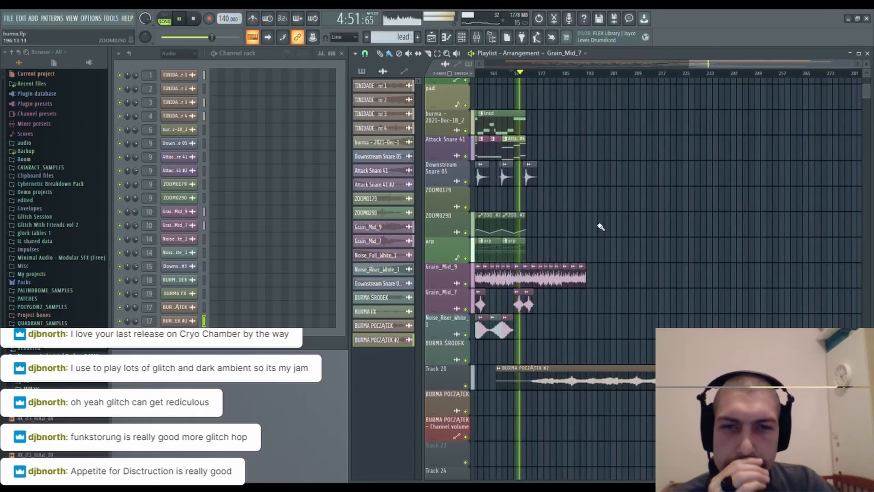
pyautogui.scroll(5, 620, 124)
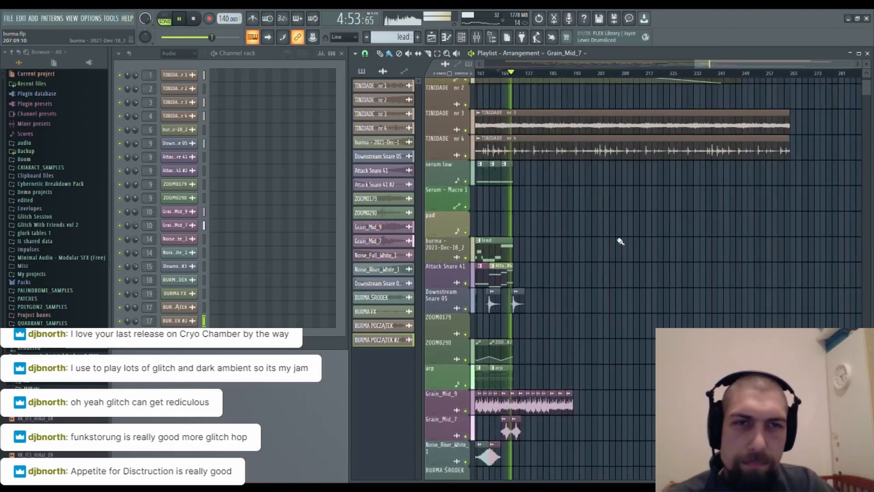
pyautogui.moveTo(577, 236); pyautogui.dragTo(633, 223)
# Audition the BURMA POCZĄTEK #2 clip on Track 20 in isolation and inspect its audio clip settings.
pyautogui.click(509, 438)
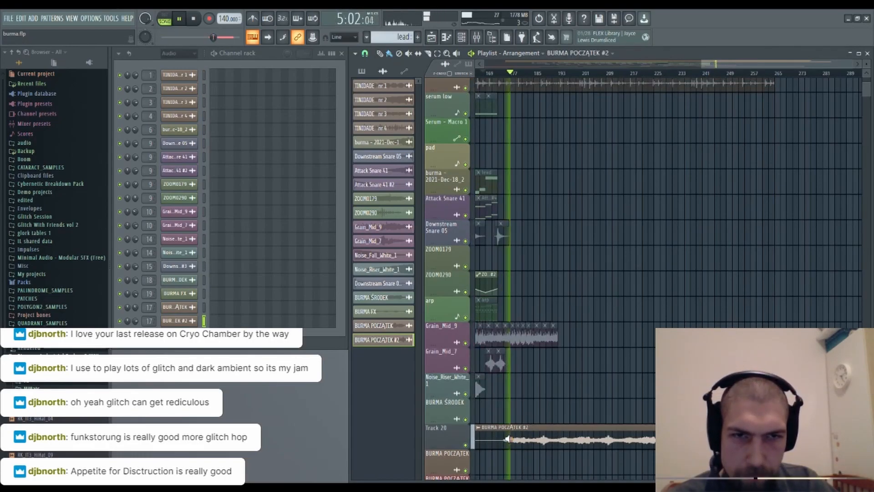
pyautogui.click(526, 439)
pyautogui.click(540, 438)
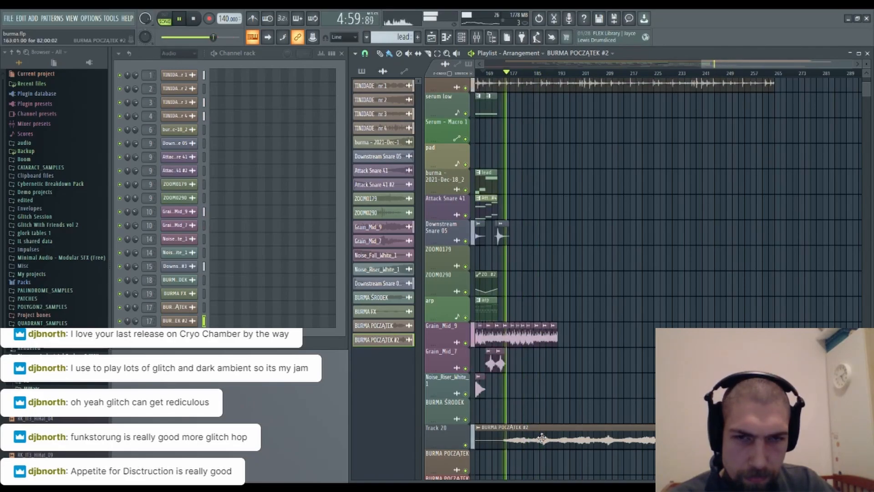
pyautogui.doubleClick(540, 437)
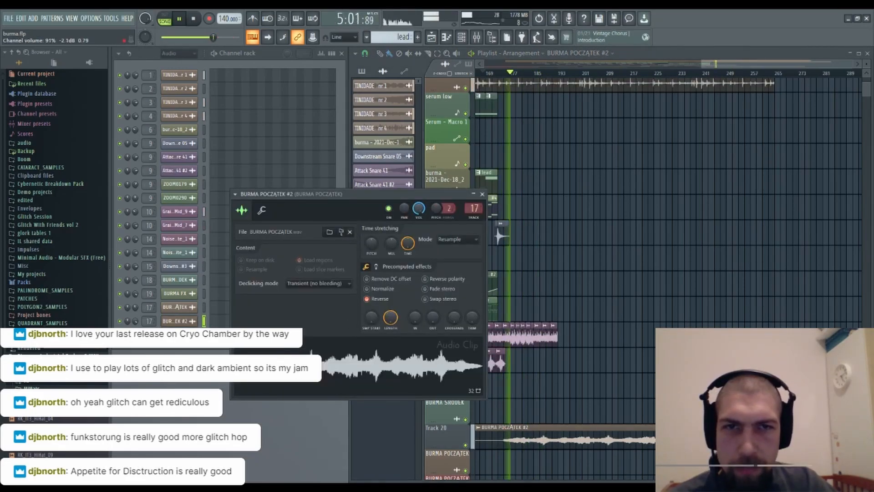
pyautogui.click(483, 194)
# Check the mixer levels during playback and look over the tracks in the arrangement's ending.
pyautogui.scroll(-5, 677, 192)
pyautogui.scroll(5, 643, 250)
pyautogui.scroll(5, 607, 263)
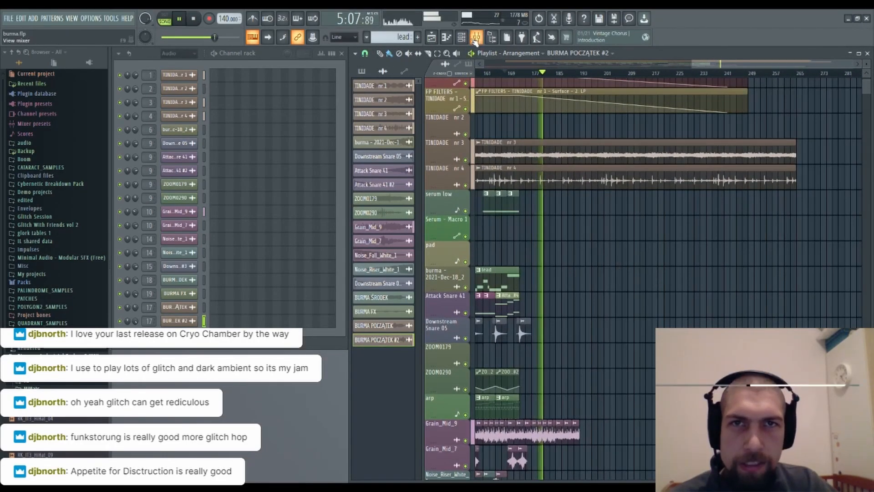
pyautogui.press('F9')
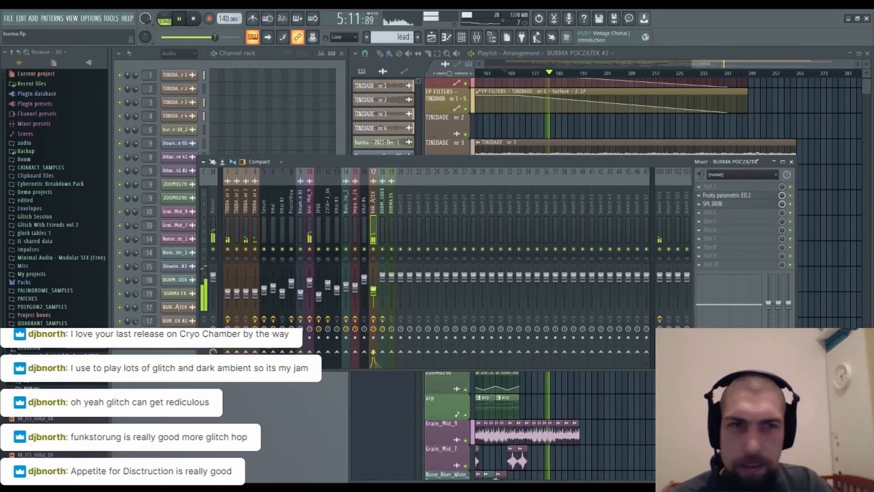
pyautogui.click(791, 162)
pyautogui.moveTo(732, 321); pyautogui.dragTo(656, 222)
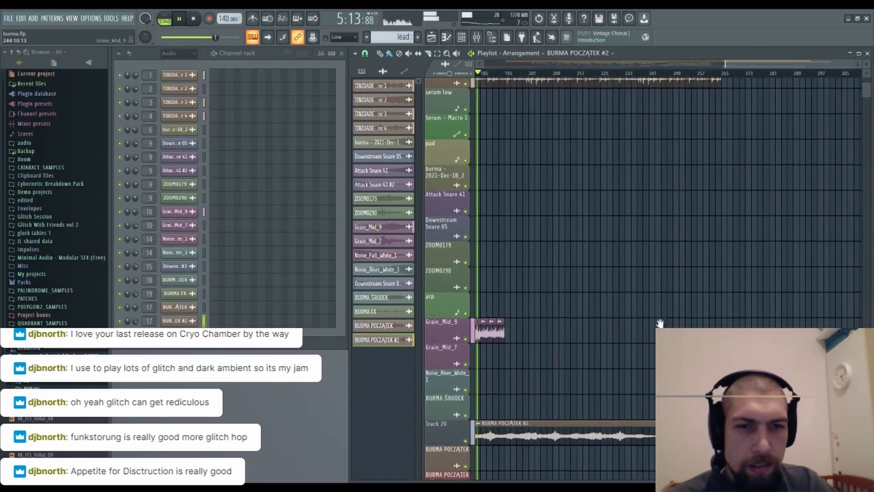
pyautogui.moveTo(621, 286); pyautogui.dragTo(681, 191)
pyautogui.moveTo(635, 156); pyautogui.dragTo(674, 260)
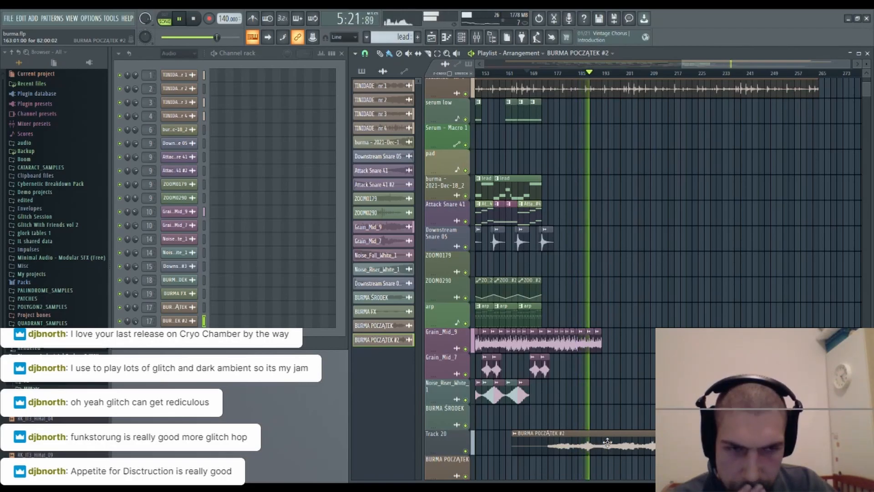
pyautogui.scroll(3, 640, 412)
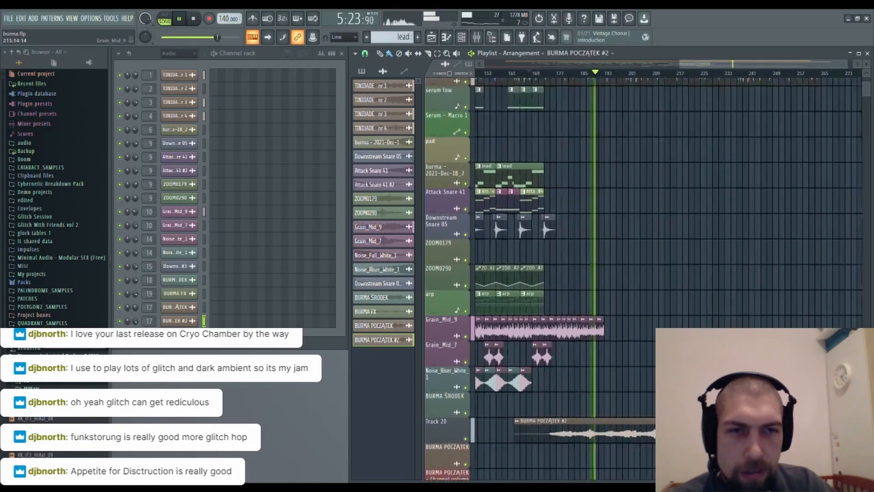
# Copy the Attack Snare 41, Downstream Snare 05, ZOOM0179 and ZOOM0290 clips from the section starting at bar 37.
pyautogui.moveTo(653, 260); pyautogui.dragTo(795, 315)
pyautogui.moveTo(611, 368); pyautogui.dragTo(686, 322)
pyautogui.moveTo(592, 379); pyautogui.dragTo(640, 283)
pyautogui.moveTo(561, 402); pyautogui.dragTo(664, 253)
pyautogui.moveTo(564, 427); pyautogui.dragTo(596, 344)
pyautogui.moveTo(605, 203); pyautogui.dragTo(650, 328)
pyautogui.moveTo(591, 246); pyautogui.dragTo(540, 355)
pyautogui.moveTo(552, 315); pyautogui.dragTo(595, 375)
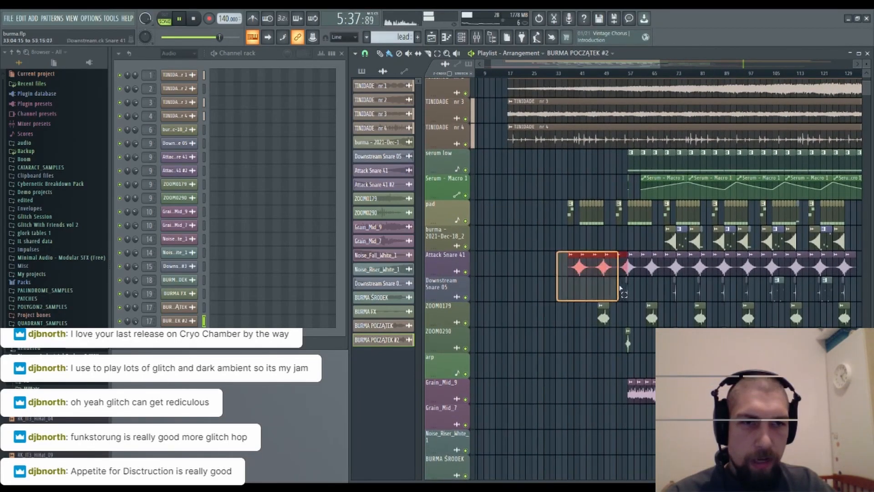
pyautogui.moveTo(701, 377); pyautogui.dragTo(729, 378)
# Paste the copied snare and ZOOM clips onto their tracks, starting at bar 189.
pyautogui.moveTo(806, 213); pyautogui.dragTo(492, 204)
pyautogui.moveTo(755, 304); pyautogui.dragTo(576, 236)
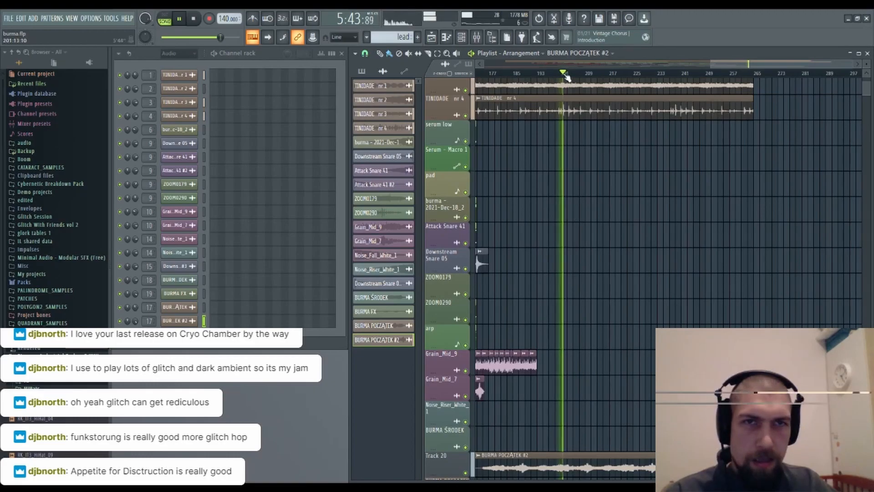
pyautogui.scroll(3, 567, 78)
pyautogui.scroll(1, 622, 168)
pyautogui.moveTo(665, 231); pyautogui.dragTo(594, 181)
pyautogui.moveTo(622, 275); pyautogui.dragTo(650, 195)
pyautogui.hotkey('ctrl', 'v')
pyautogui.press('space')
pyautogui.moveTo(515, 275); pyautogui.dragTo(610, 286)
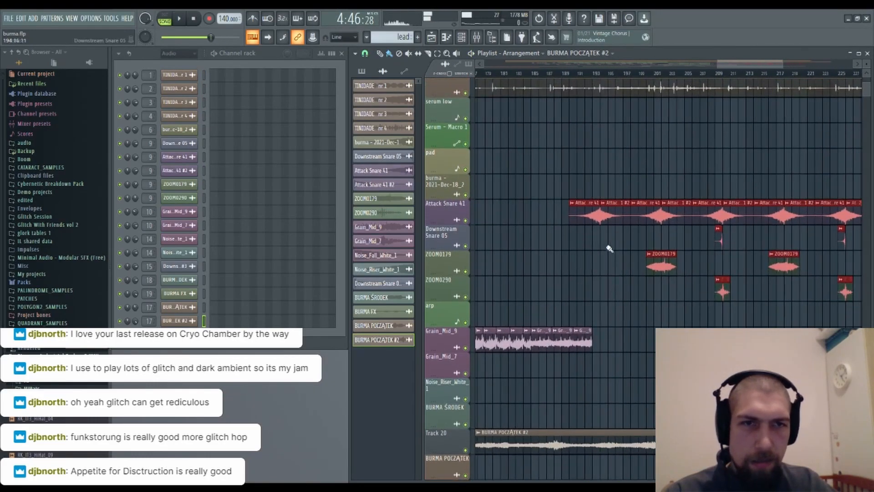
pyautogui.moveTo(552, 273); pyautogui.dragTo(625, 250)
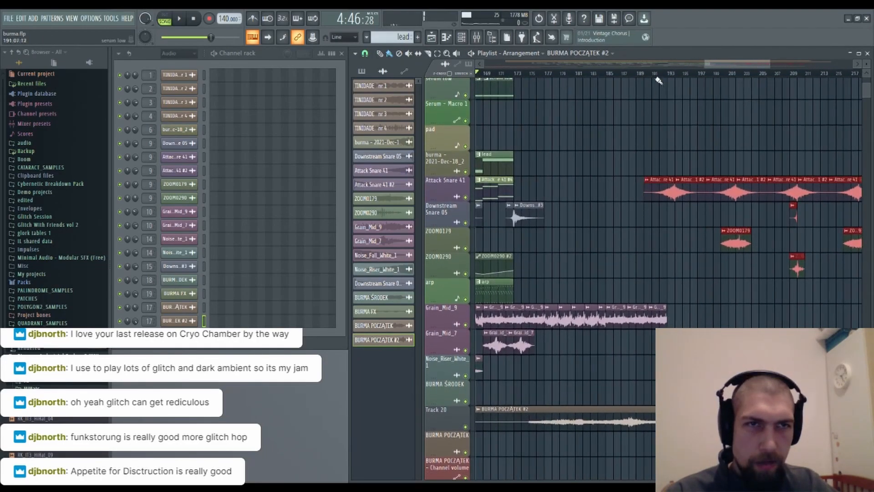
pyautogui.scroll(3, 656, 83)
pyautogui.moveTo(654, 190); pyautogui.dragTo(637, 189)
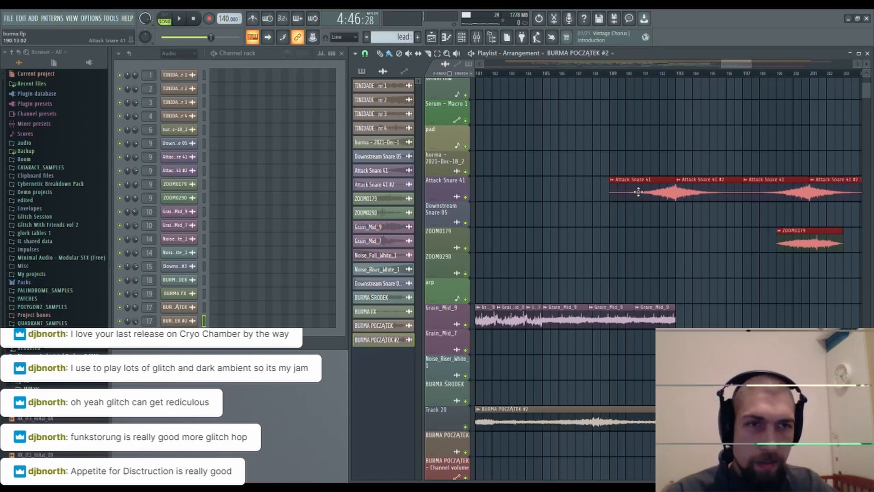
# Play the pasted snare and ZOOM section from just before bar 189.
pyautogui.click(602, 74)
pyautogui.press('space')
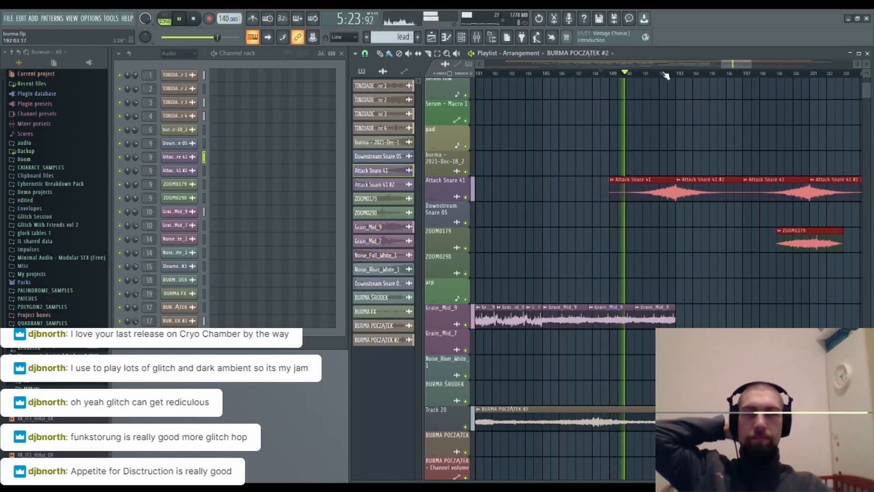
pyautogui.scroll(-5, 665, 74)
pyautogui.scroll(-2, 664, 73)
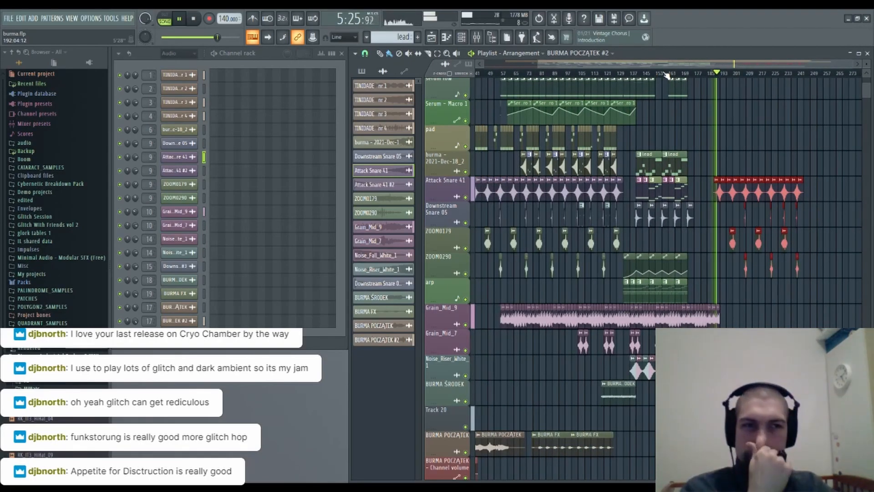
pyautogui.moveTo(764, 149); pyautogui.dragTo(687, 126)
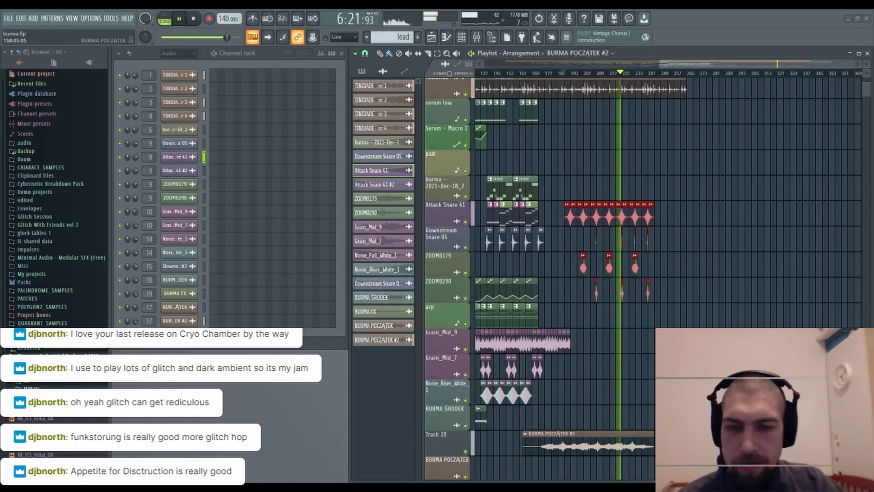
# Look over the whole arrangement from the TINIDADE tracks down to Track 20 during playback, and stop the playback.
pyautogui.moveTo(685, 346); pyautogui.dragTo(650, 238)
pyautogui.moveTo(589, 113); pyautogui.dragTo(615, 91)
pyautogui.moveTo(626, 256); pyautogui.dragTo(720, 161)
pyautogui.moveTo(582, 293); pyautogui.dragTo(672, 211)
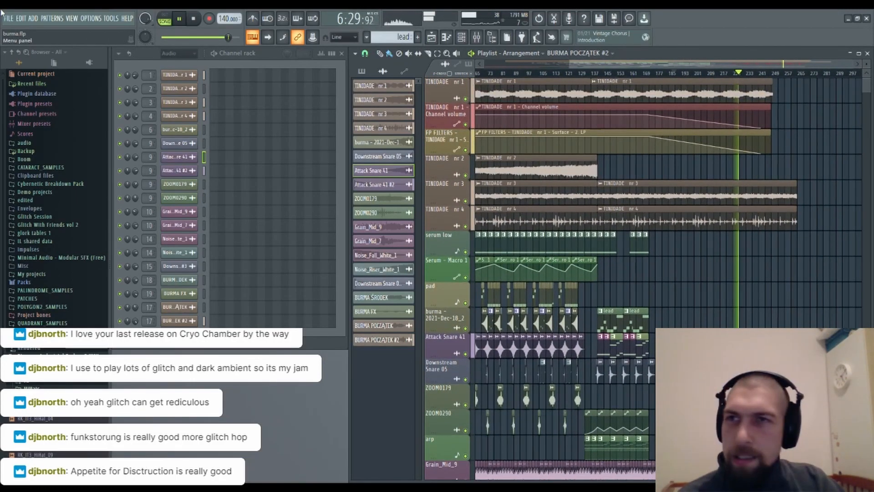
pyautogui.click(17, 60)
pyautogui.moveTo(688, 255); pyautogui.dragTo(842, 292)
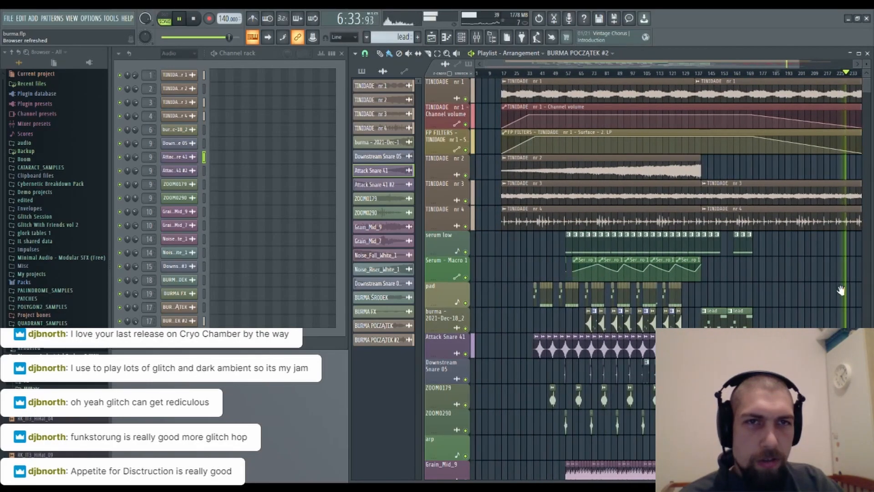
pyautogui.moveTo(521, 267); pyautogui.dragTo(599, 252)
pyautogui.moveTo(549, 235); pyautogui.dragTo(527, 249)
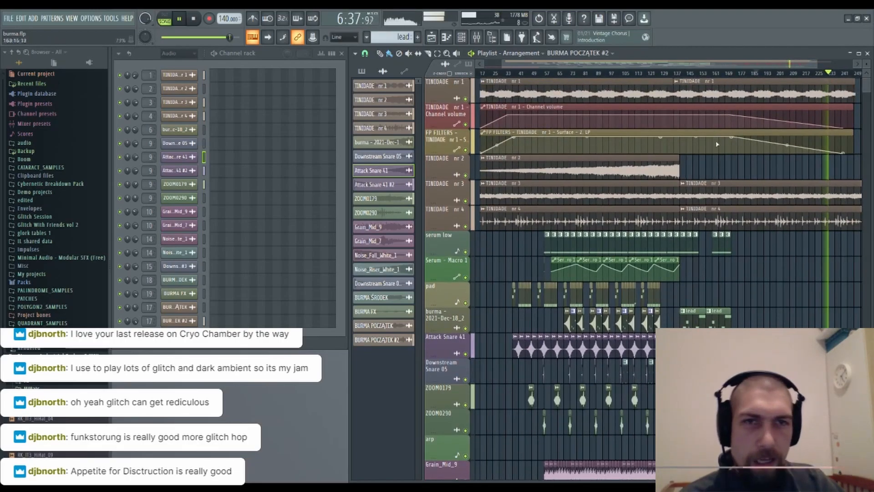
pyautogui.moveTo(727, 168); pyautogui.dragTo(775, 161)
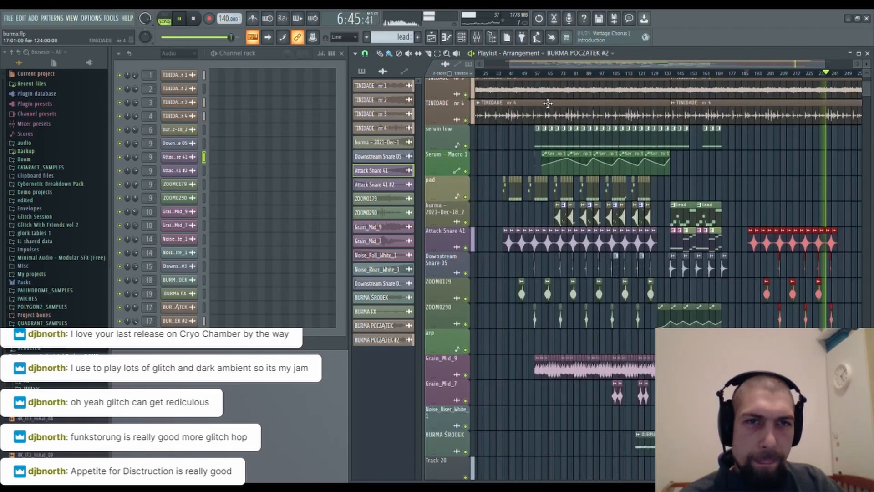
pyautogui.press('space')
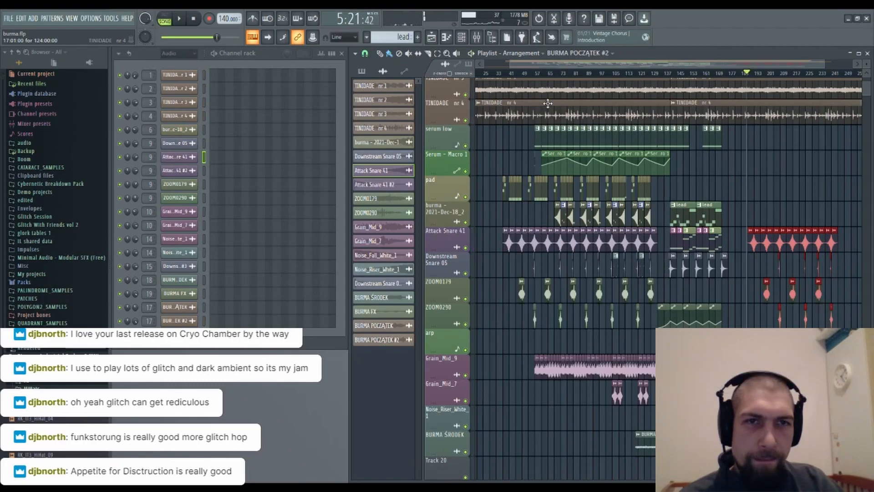
# Audition the serum low, lead, Attack Snare 41 #3 and Attack Snare 41 #4 clips in isolation, and stop playback.
pyautogui.click(544, 144)
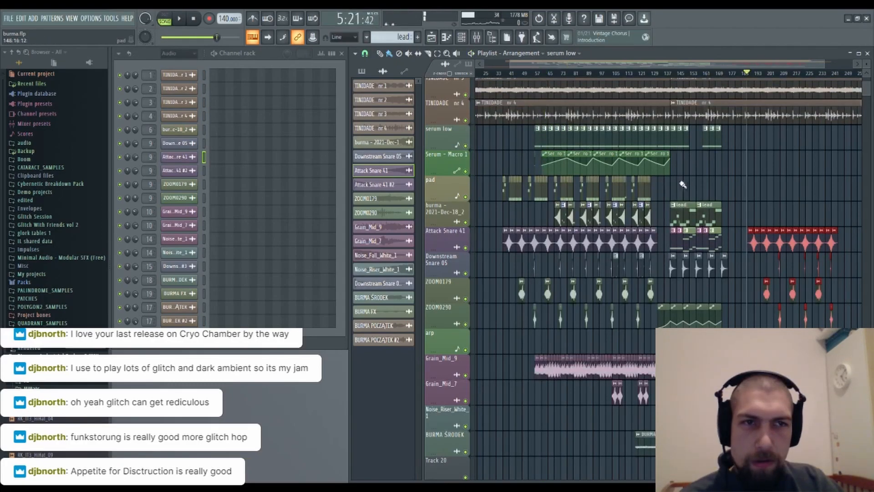
pyautogui.click(671, 210)
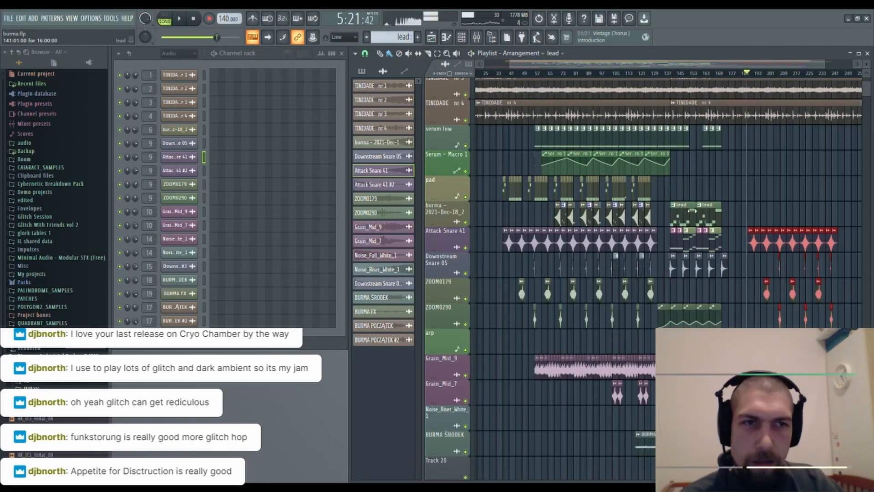
pyautogui.click(674, 244)
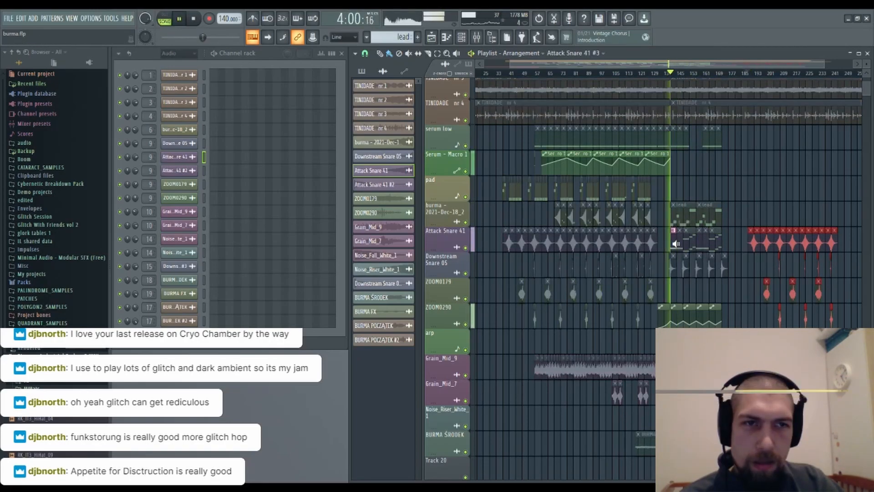
pyautogui.click(697, 249)
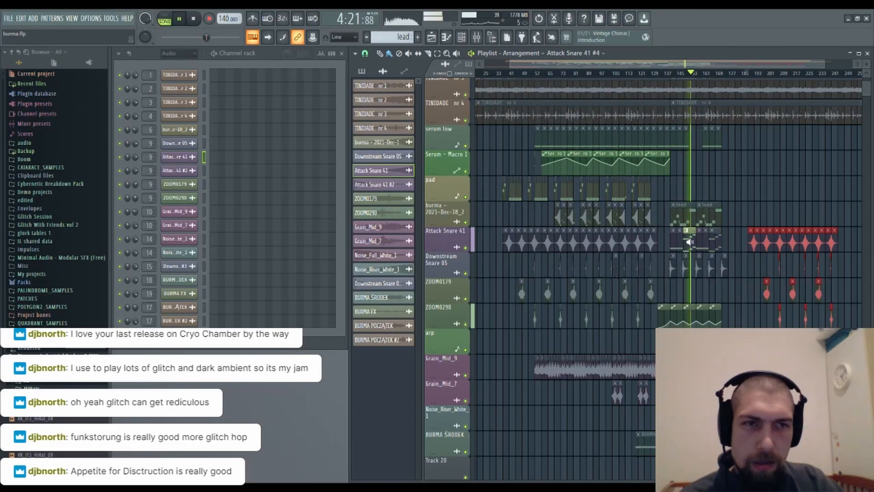
pyautogui.press('space')
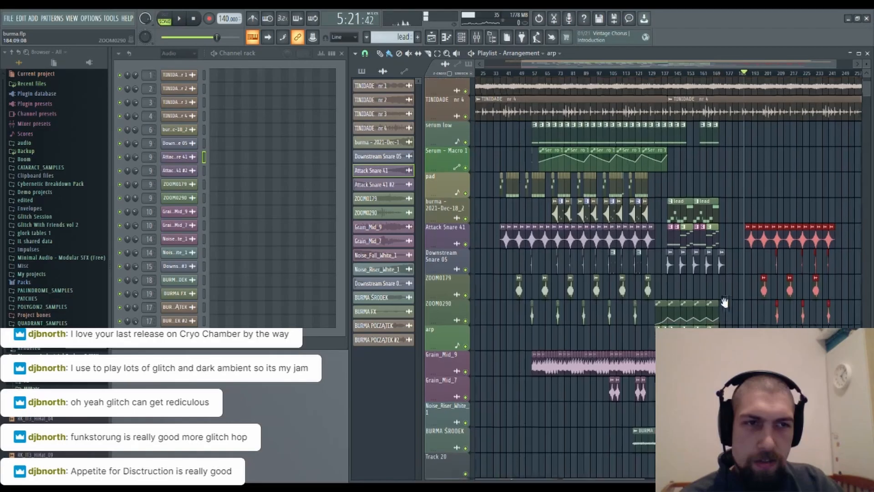
# Filter the channel rack to show only the synth channel group.
pyautogui.moveTo(724, 303)
pyautogui.mouseDown()
pyautogui.moveTo(700, 274)
pyautogui.moveTo(709, 240)
pyautogui.moveTo(607, 378)
pyautogui.mouseUp()
pyautogui.moveTo(741, 319); pyautogui.dragTo(815, 331)
pyautogui.moveTo(784, 248); pyautogui.dragTo(796, 354)
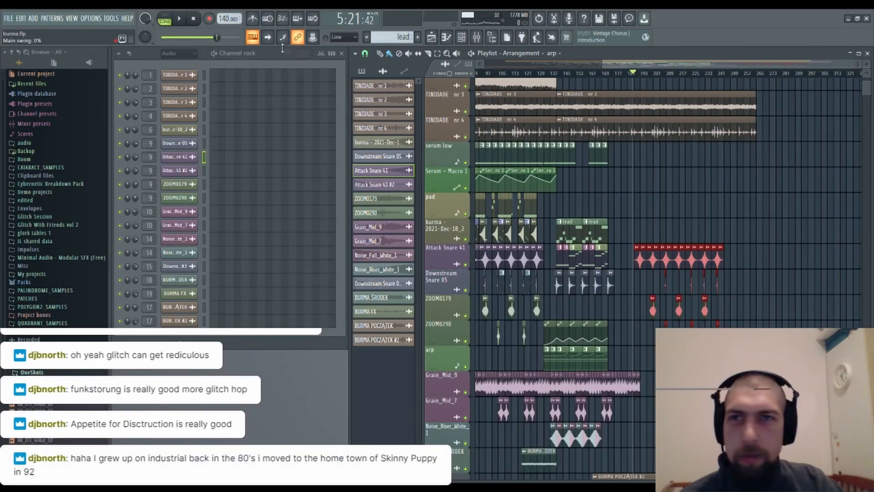
pyautogui.click(178, 54)
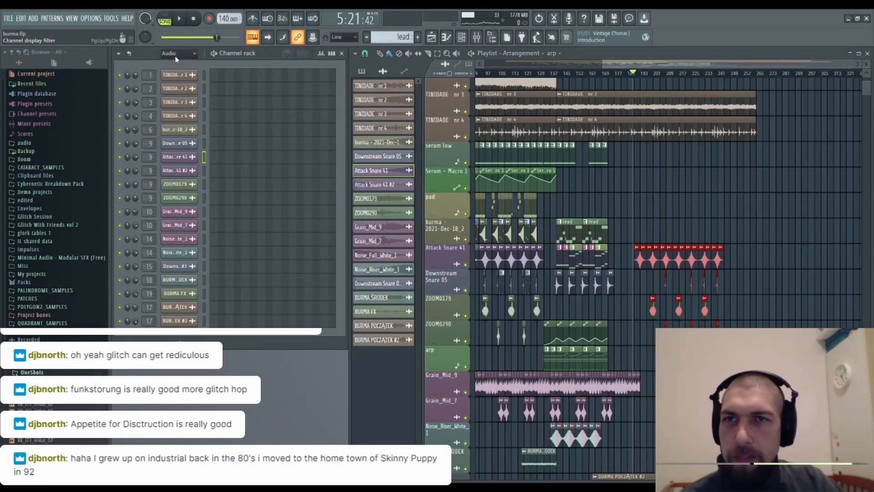
pyautogui.click(179, 93)
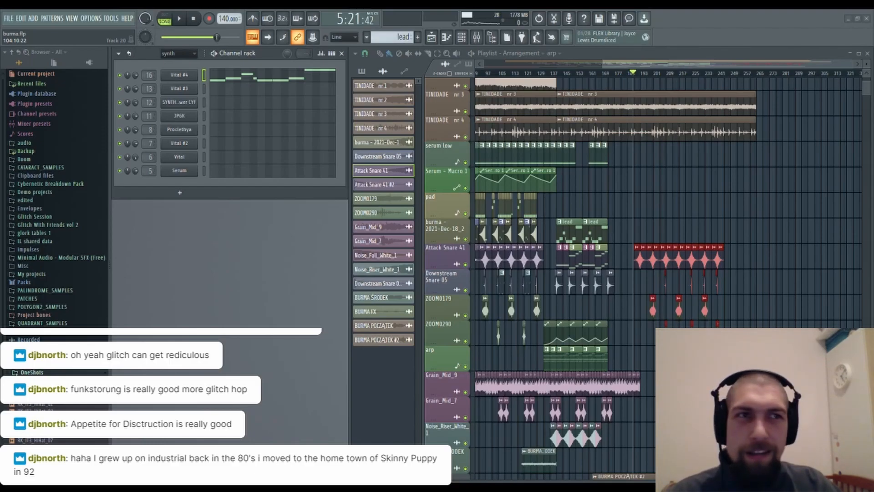
pyautogui.moveTo(659, 194); pyautogui.dragTo(710, 330)
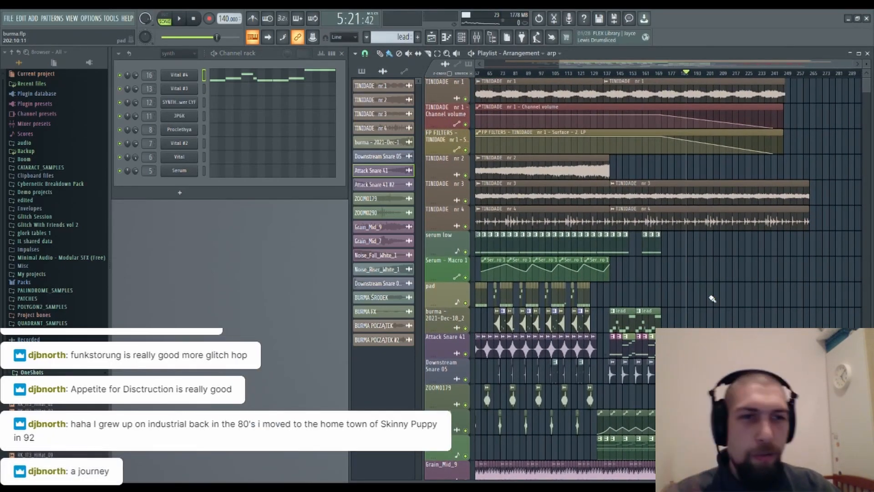
# Look over the arrangement around the pasted closing section and play it briefly from just before bar 189.
pyautogui.moveTo(713, 299); pyautogui.dragTo(682, 308)
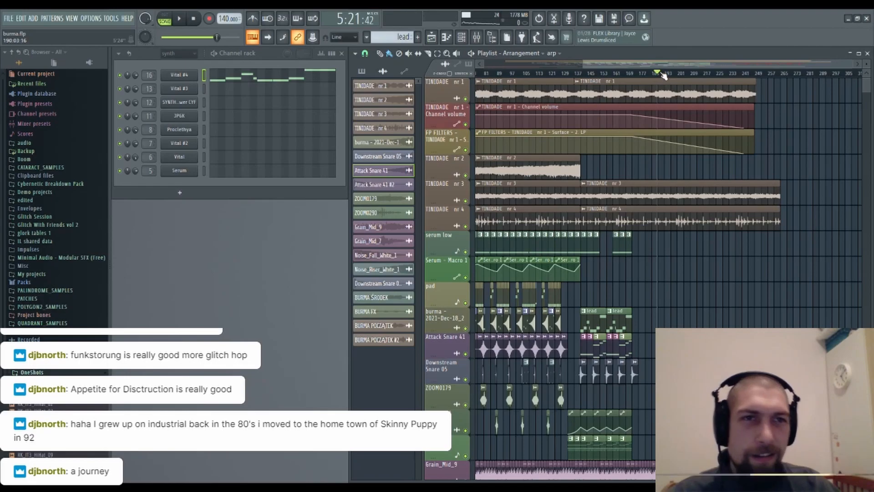
pyautogui.scroll(3, 663, 75)
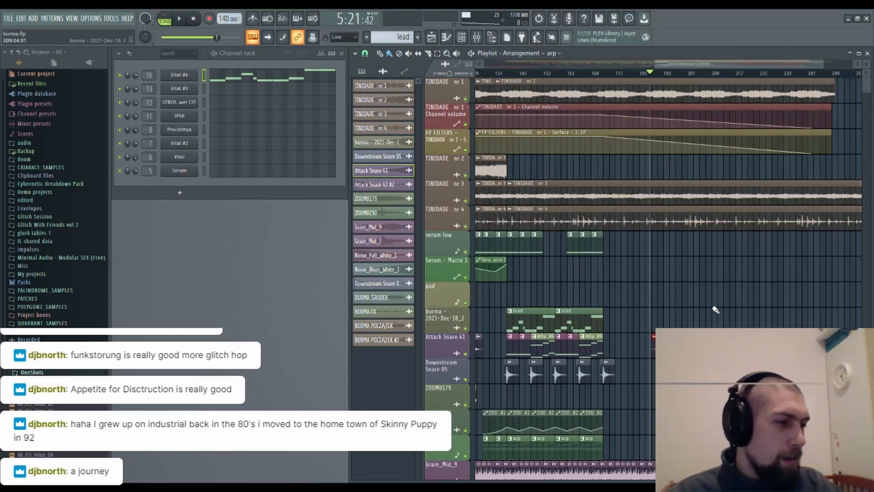
pyautogui.moveTo(713, 312); pyautogui.dragTo(702, 298)
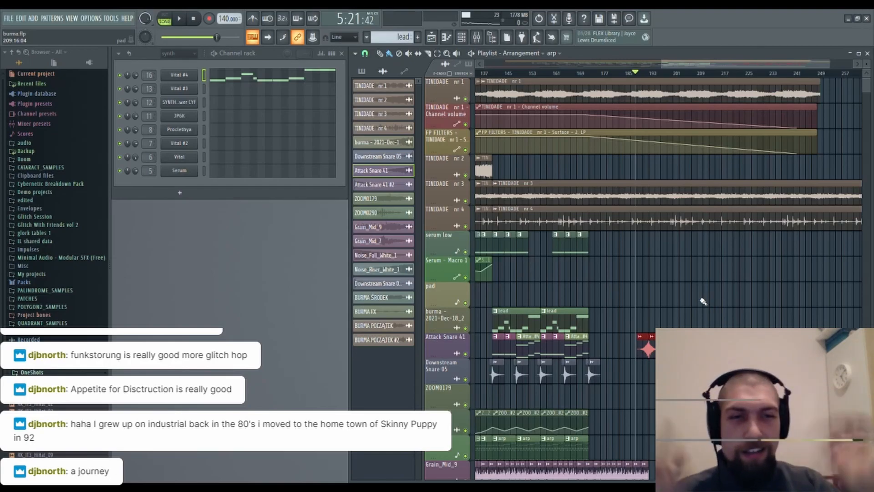
pyautogui.scroll(-5, 703, 301)
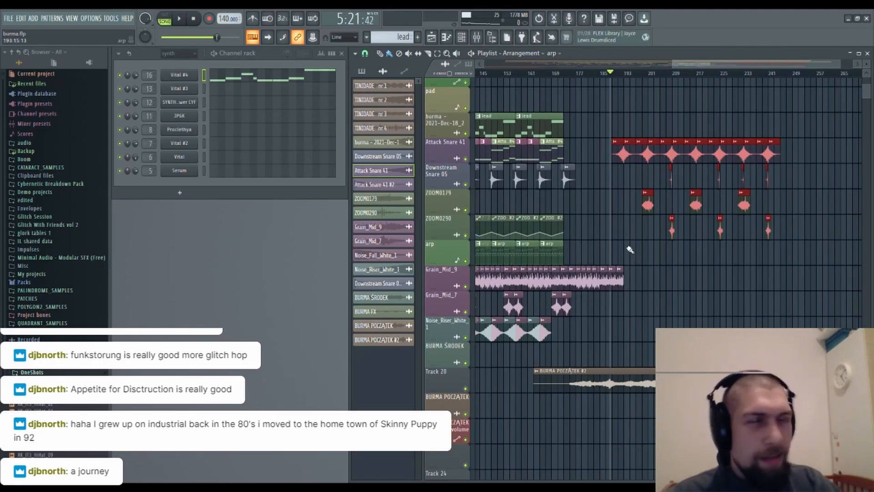
pyautogui.scroll(4, 624, 296)
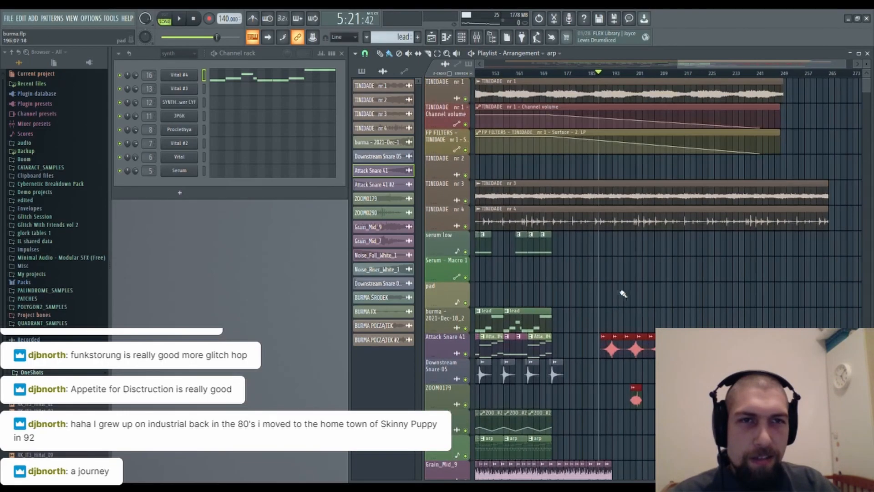
pyautogui.scroll(-3, 623, 301)
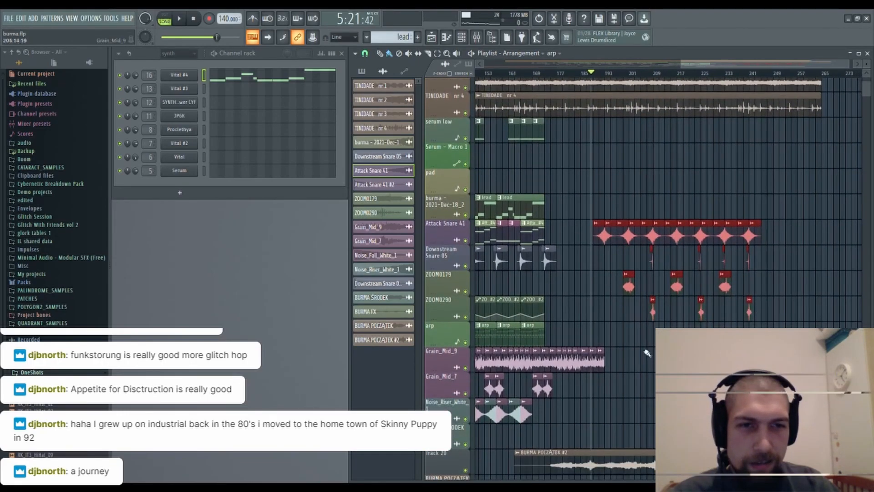
pyautogui.scroll(-2, 642, 342)
pyautogui.press('space')
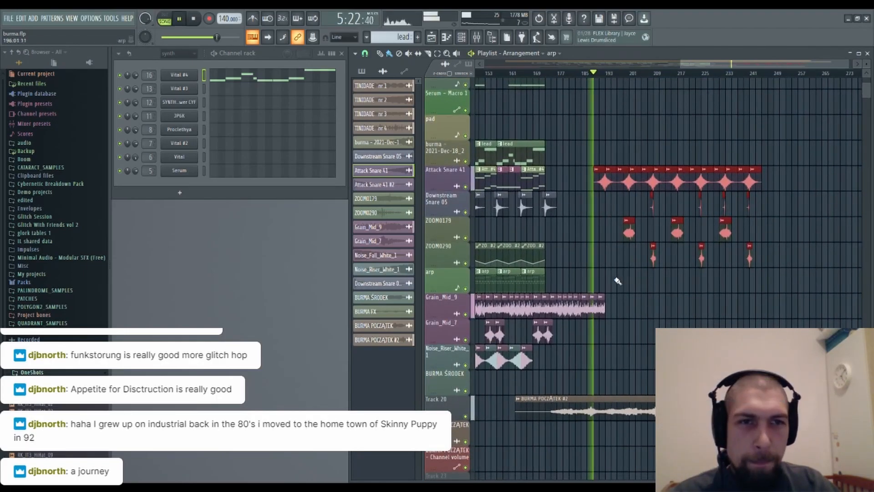
pyautogui.press('space')
pyautogui.scroll(4, 684, 231)
pyautogui.hscroll(-4, 684, 230)
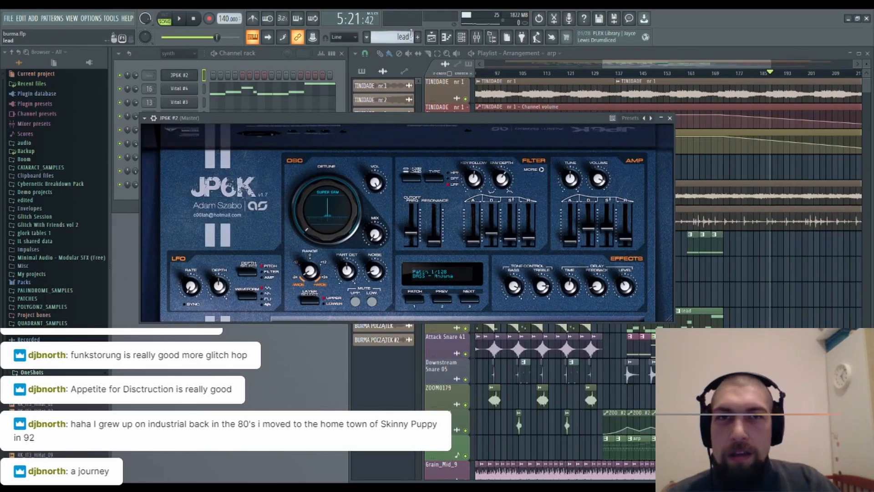
# Create a new pattern named "pads outro" for the JP6K #2 synth.
pyautogui.click(418, 36)
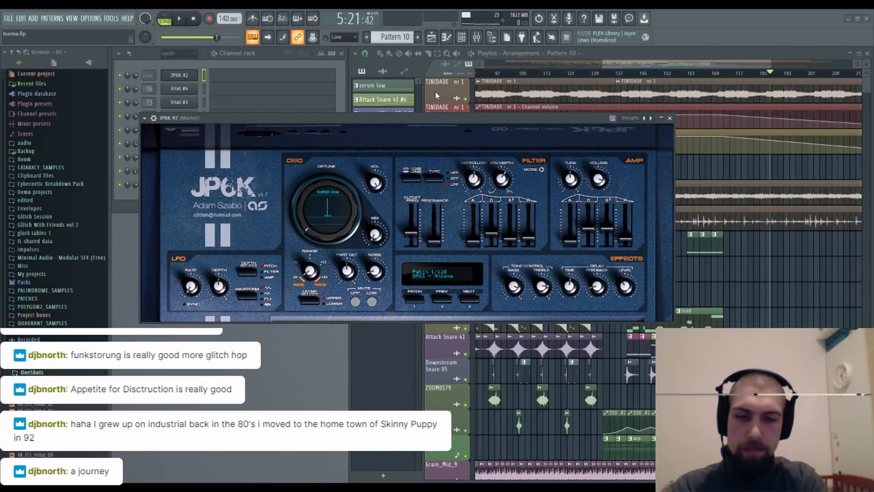
pyautogui.write('pads outro')
pyautogui.press('Return')
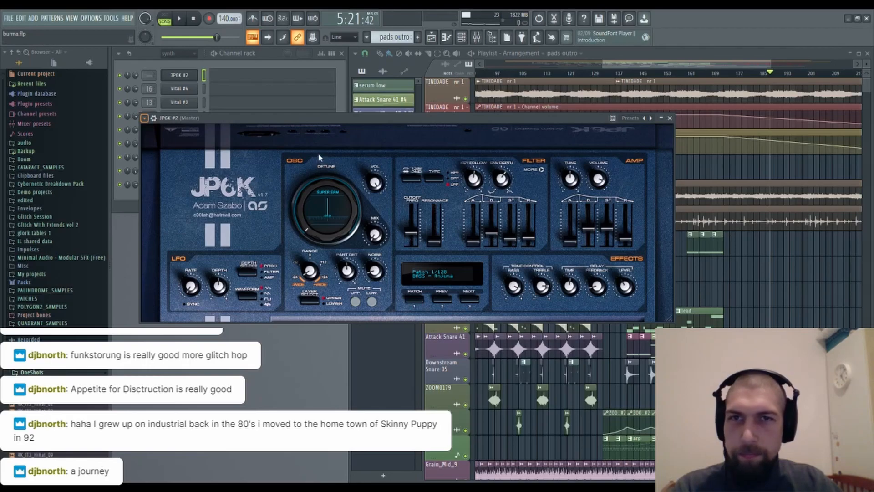
# Route JP6K #2 to mixer track 20, lower its fader, and send it to Insert 100 at 71%.
pyautogui.hotkey('ctrl', 'l')
pyautogui.moveTo(401, 277); pyautogui.dragTo(401, 287)
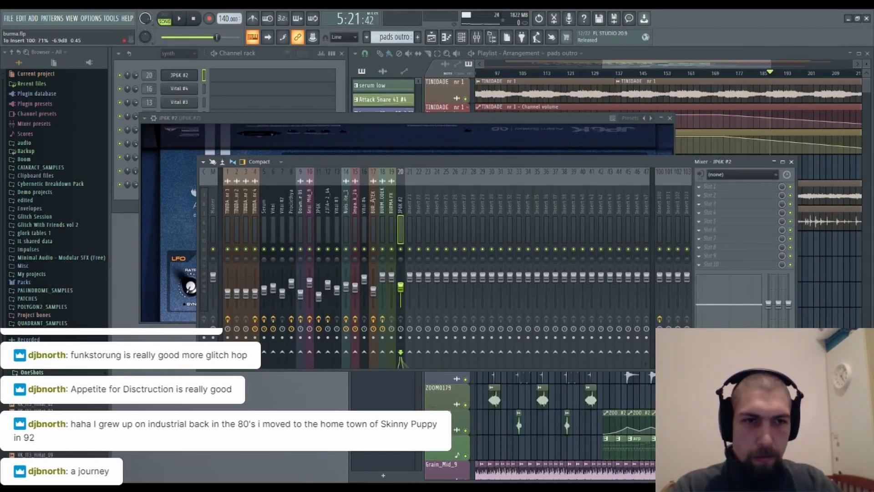
pyautogui.click(658, 206)
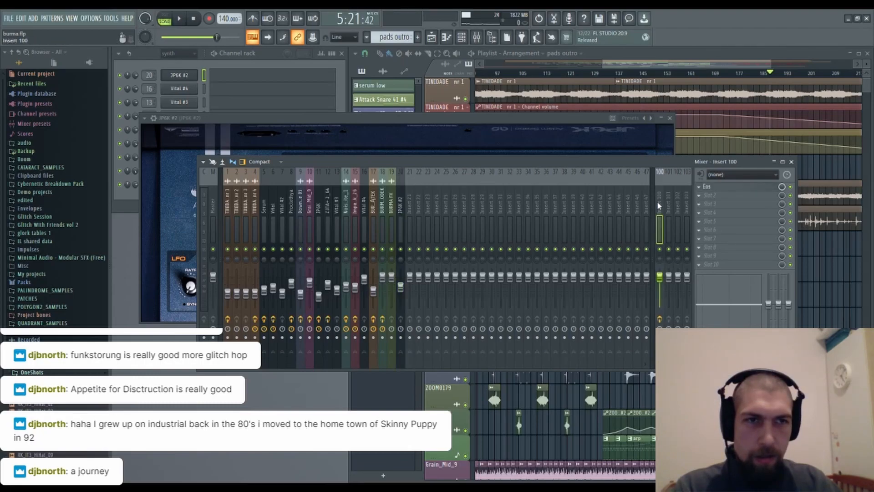
pyautogui.click(403, 214)
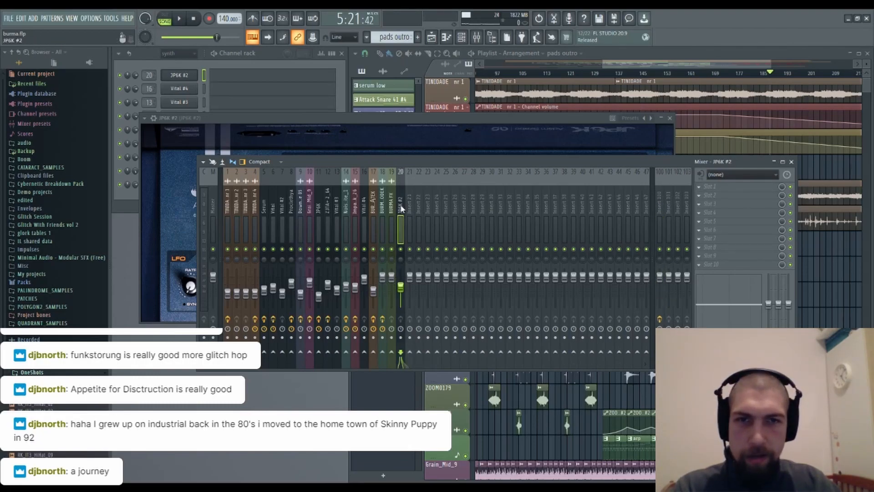
# Load the PAD - Spectacular preset in JP6K #2 and audition it with a few notes.
pyautogui.click(413, 132)
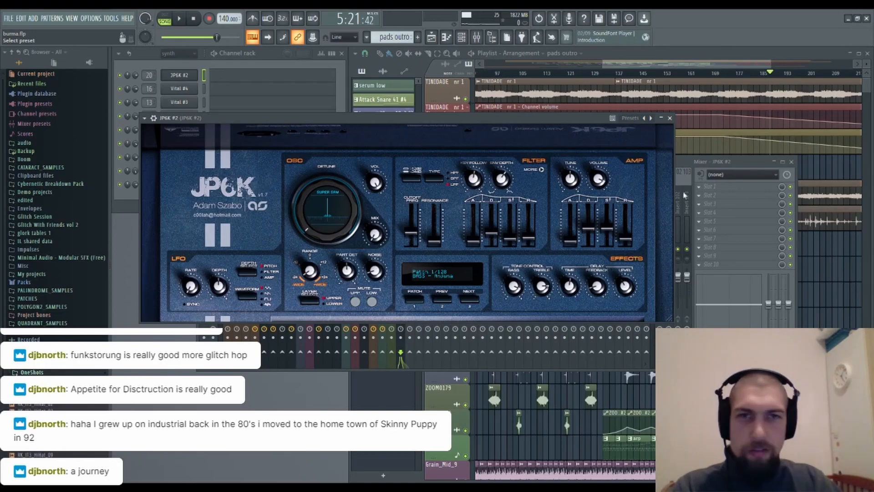
pyautogui.click(732, 162)
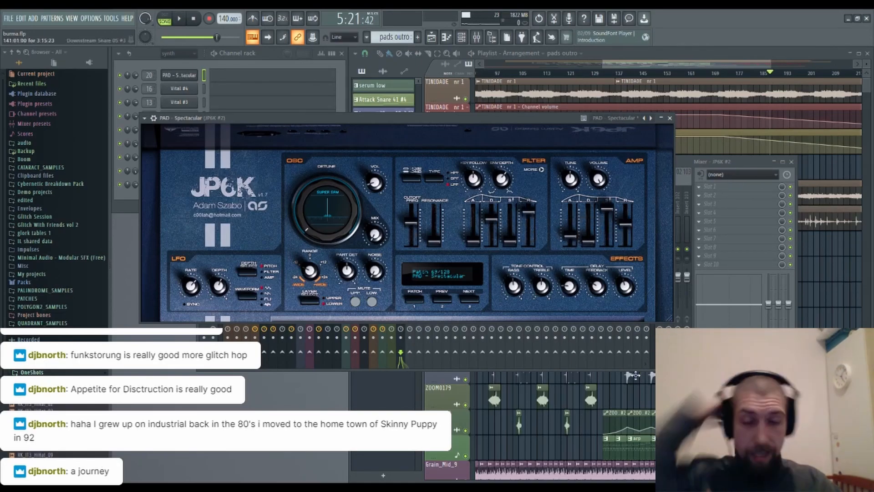
pyautogui.press('z')
pyautogui.press('x')
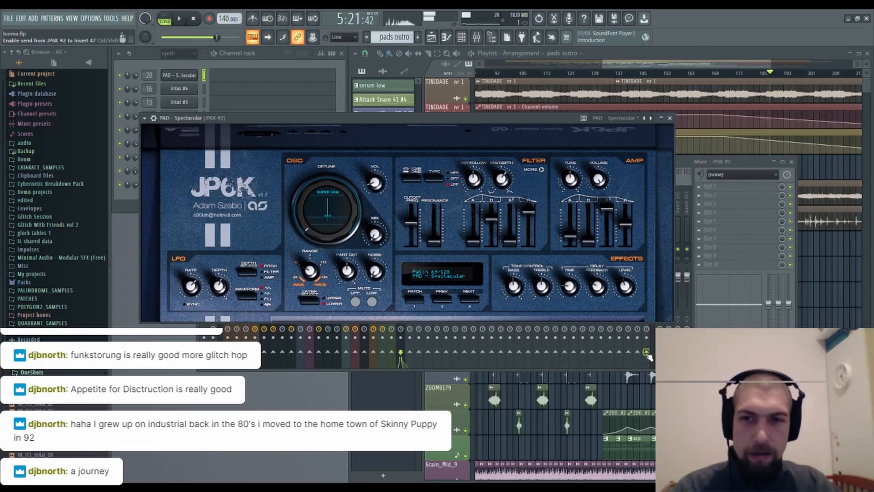
# Raise the oscillator detune and mix of the synth's lower and upper layers, with the lower mix at 1.00, and close the plugin.
pyautogui.click(411, 224)
pyautogui.moveTo(327, 212); pyautogui.dragTo(327, 189)
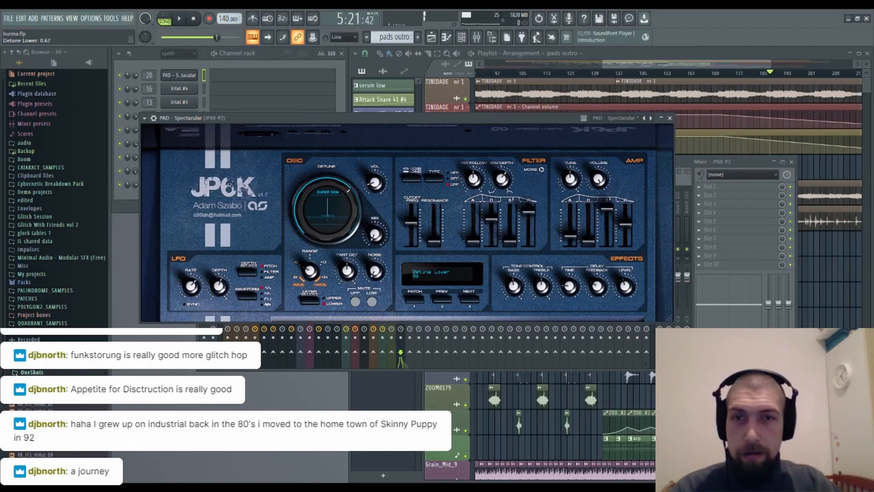
pyautogui.moveTo(375, 226); pyautogui.dragTo(375, 214)
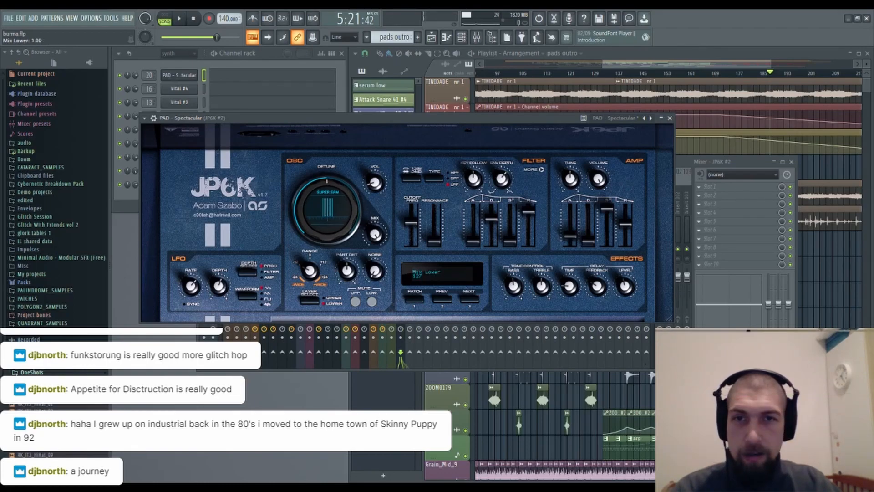
pyautogui.moveTo(376, 270); pyautogui.dragTo(376, 275)
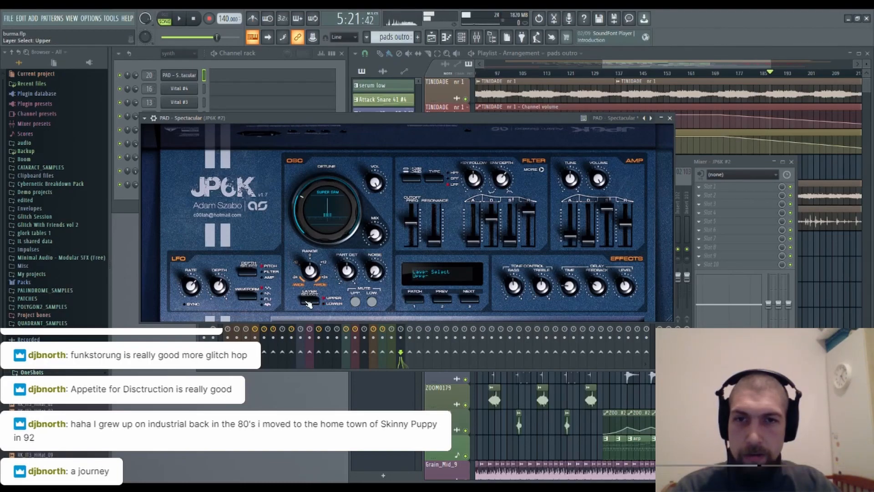
pyautogui.moveTo(321, 219); pyautogui.dragTo(321, 215)
pyautogui.moveTo(375, 234); pyautogui.dragTo(375, 228)
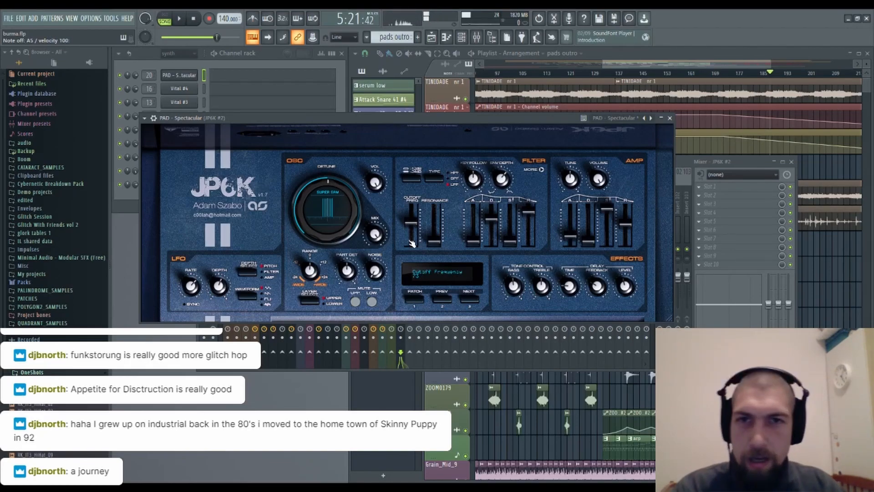
pyautogui.click(669, 118)
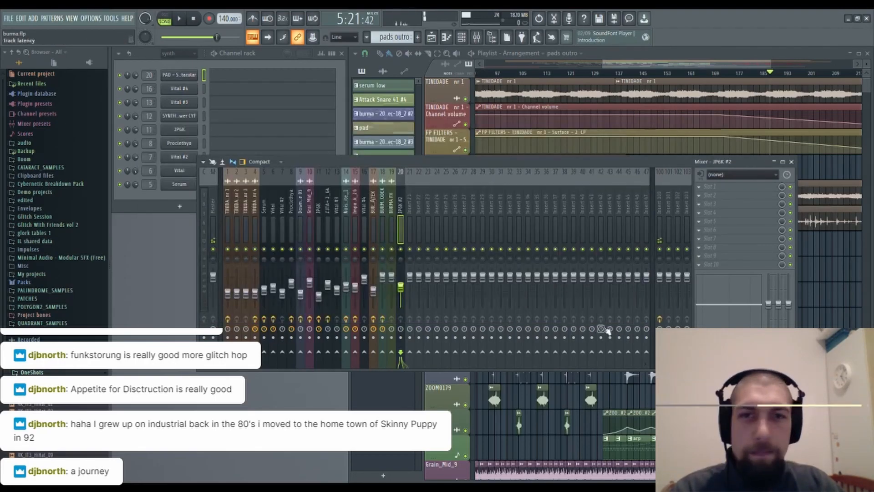
# Write a four-bar pad line in pads outro with one-bar notes D4, C6, G5 and A5, and close the note and mixer windows.
pyautogui.click(222, 78)
pyautogui.click(154, 252)
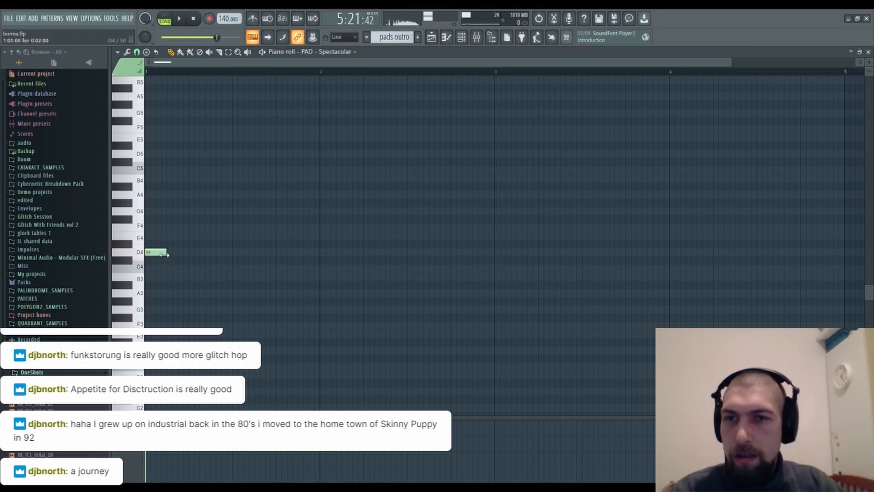
pyautogui.moveTo(164, 255); pyautogui.dragTo(321, 263)
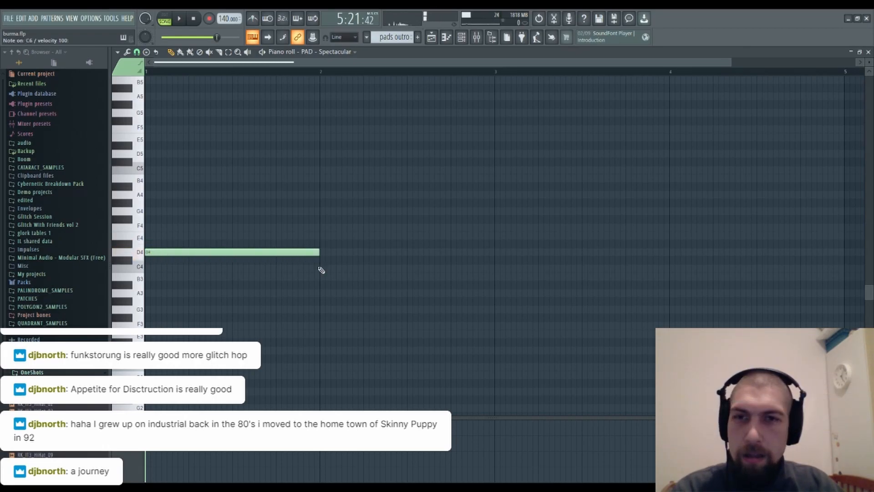
pyautogui.scroll(4, 319, 236)
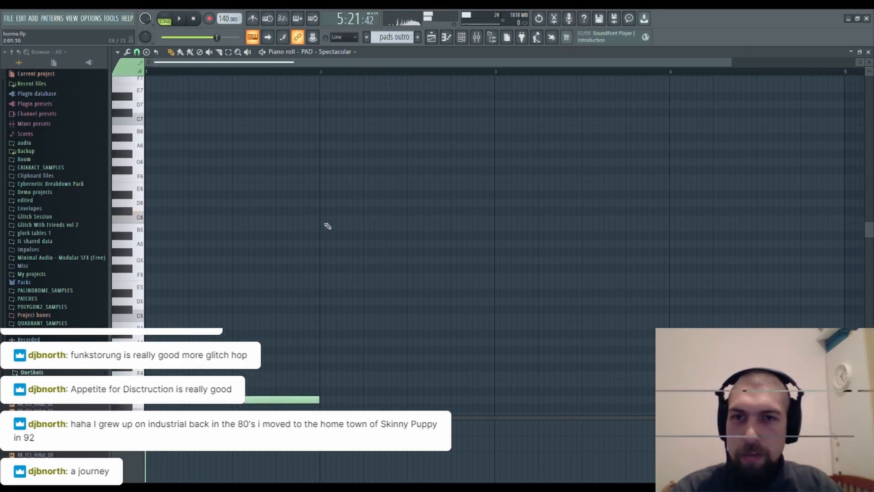
pyautogui.click(318, 220)
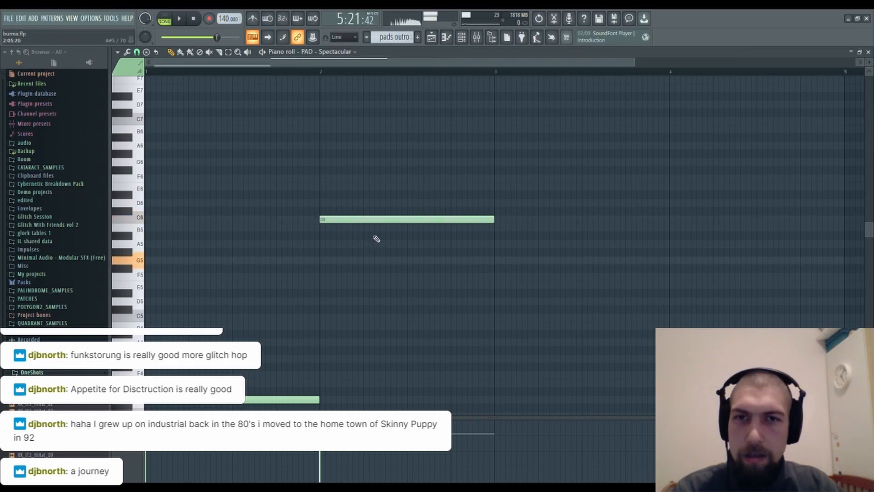
pyautogui.click(494, 260)
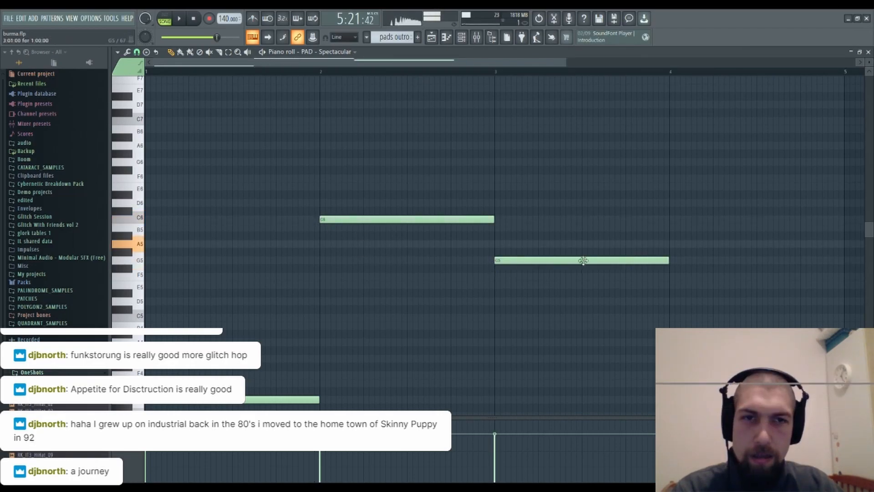
pyautogui.click(671, 244)
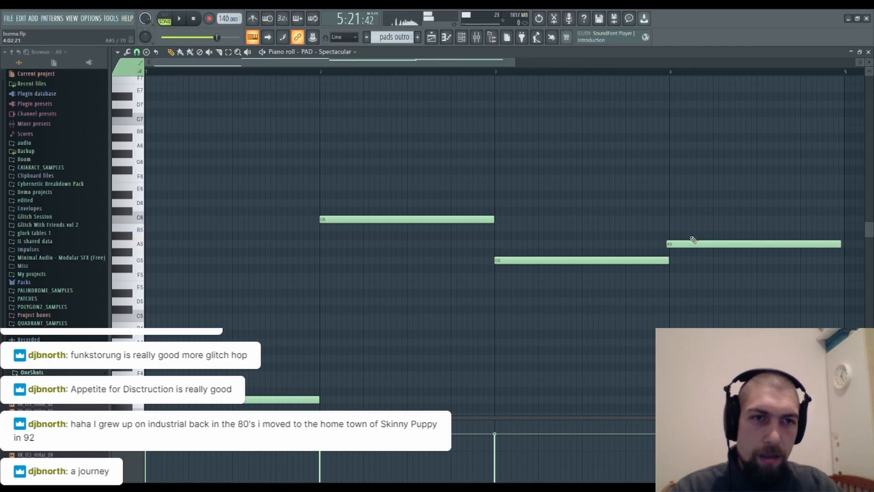
pyautogui.click(868, 52)
pyautogui.click(791, 162)
# Place a pads outro clip on the pad track at bar 189 and extend it to eight bars.
pyautogui.scroll(-3, 684, 252)
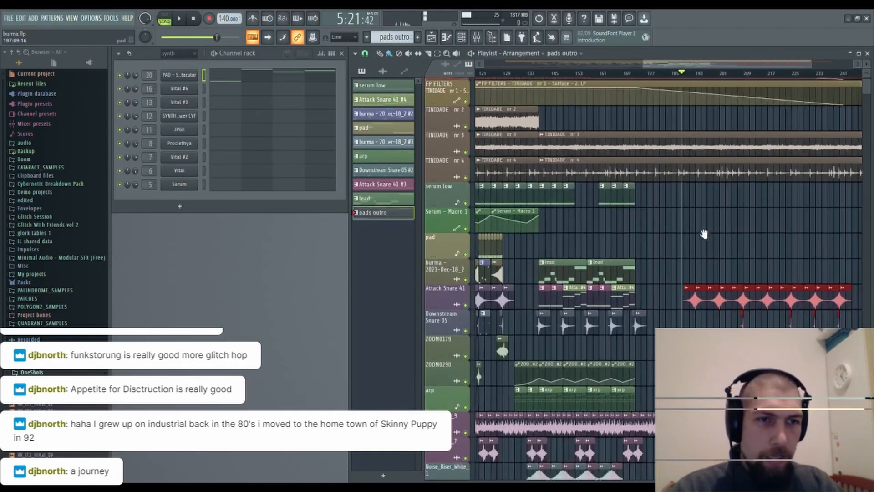
pyautogui.click(684, 252)
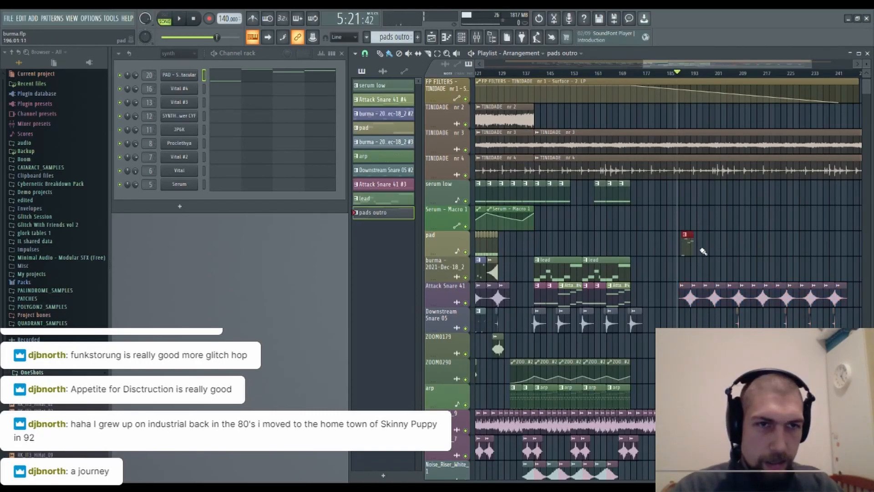
pyautogui.scroll(4, 695, 250)
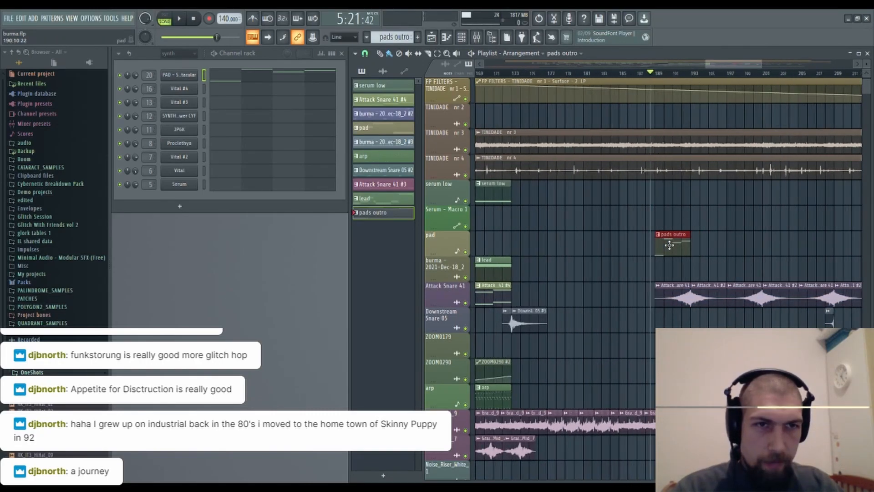
pyautogui.moveTo(690, 246); pyautogui.dragTo(726, 254)
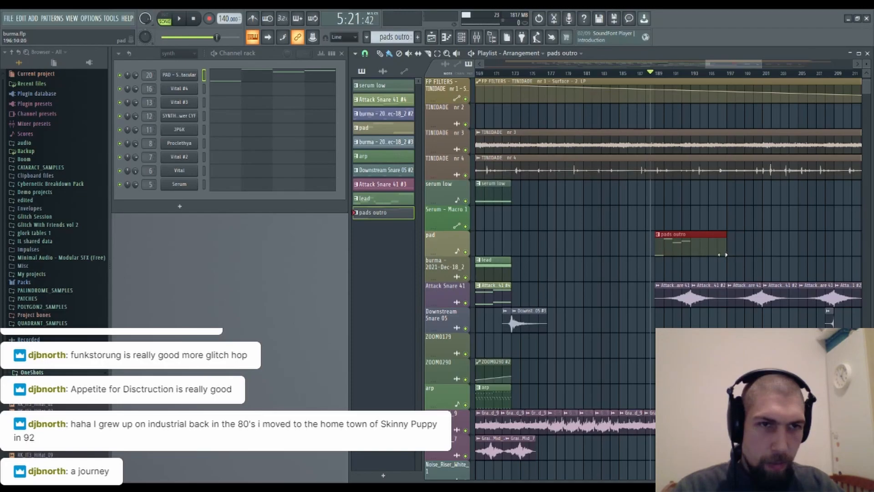
# Add a second eight-bar pads outro clip directly after the first, starting at bar 197.
pyautogui.click(730, 242)
pyautogui.rightClick(754, 240)
pyautogui.click(730, 247)
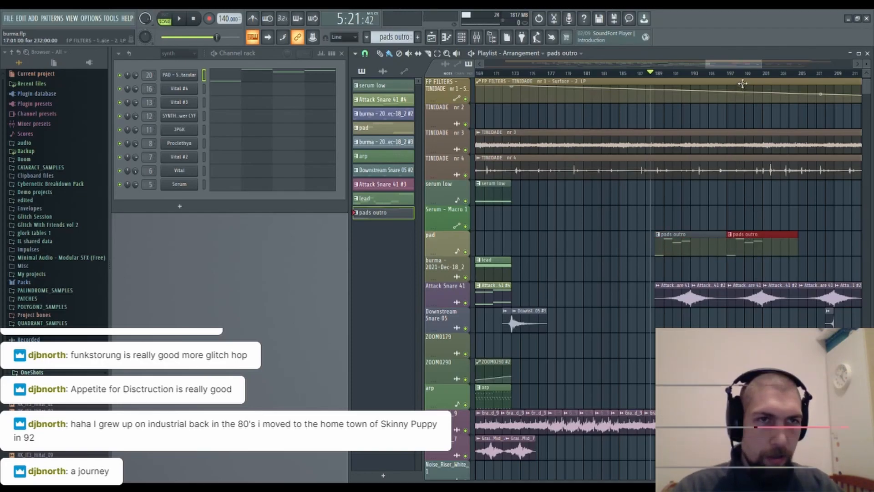
pyautogui.scroll(-3, 750, 214)
pyautogui.scroll(-1, 719, 197)
pyautogui.moveTo(719, 196); pyautogui.dragTo(630, 146)
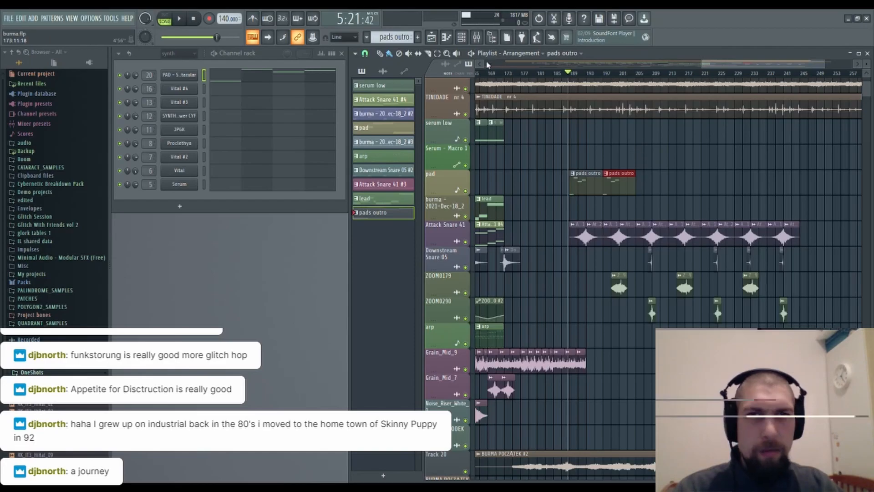
# Set the pad delay's filter mode, modulation time and cutoff, symmetry and 25.4% feedback distortion, and close the delay and mixer.
pyautogui.press('F9')
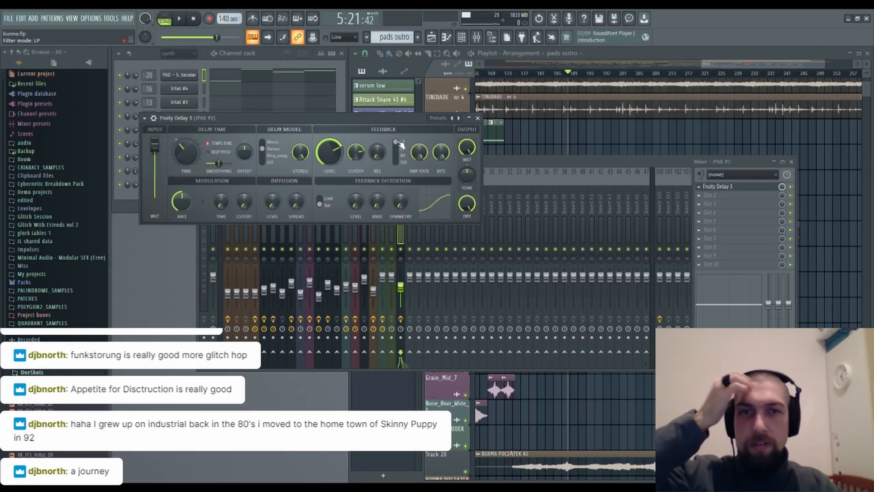
pyautogui.moveTo(398, 163); pyautogui.dragTo(399, 158)
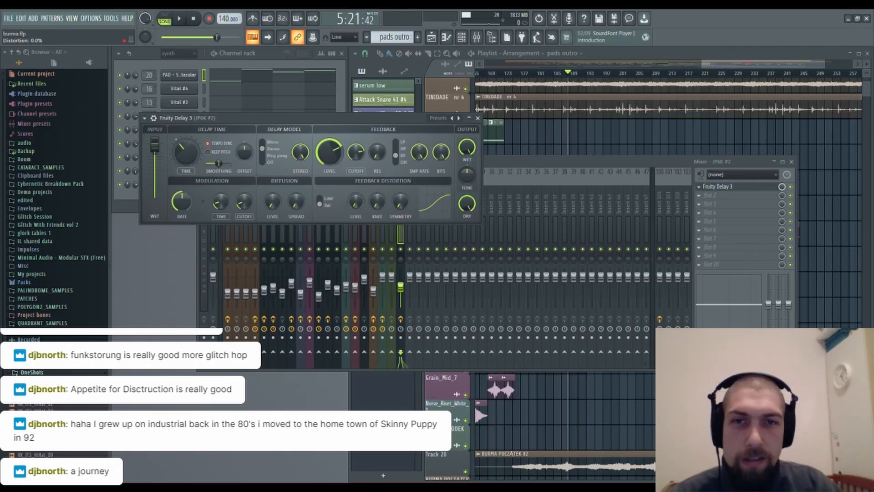
pyautogui.moveTo(355, 202); pyautogui.dragTo(400, 194)
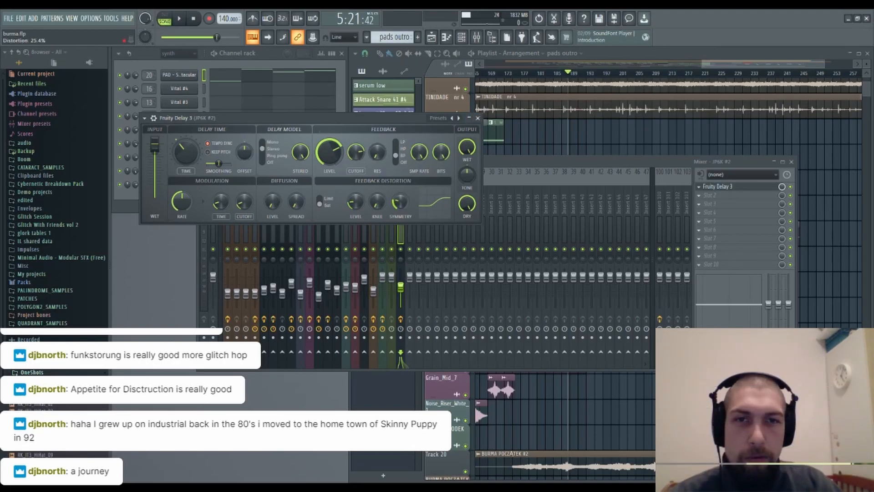
pyautogui.click(477, 118)
pyautogui.click(791, 161)
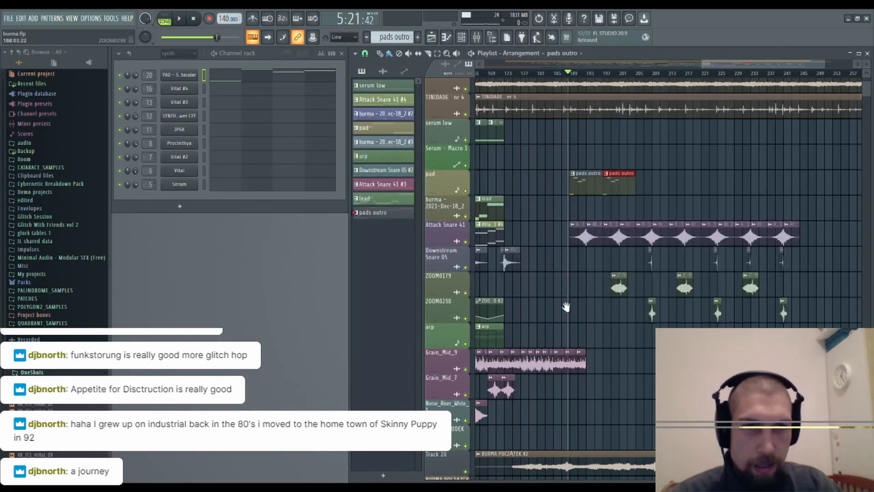
# Raise the pad synth's filter cutoff to 1.00 and create a descending cutoff automation clip spanning bars 189 to 245.
pyautogui.moveTo(570, 279); pyautogui.dragTo(628, 287)
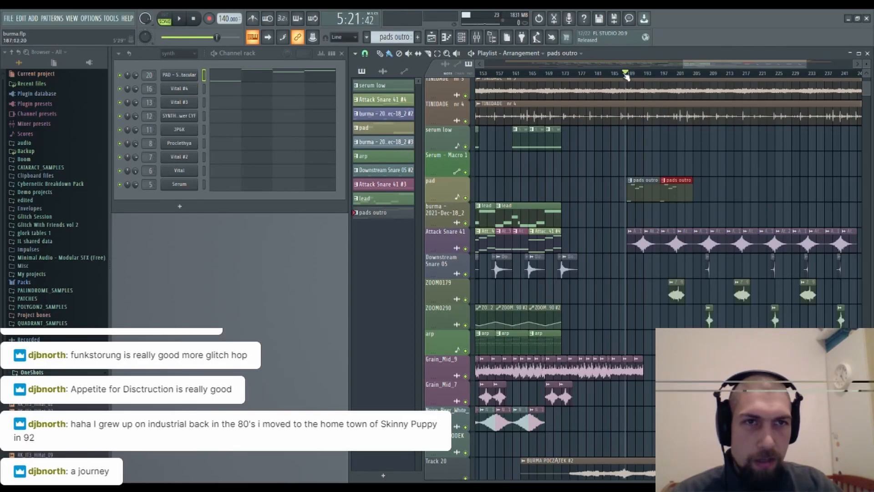
pyautogui.moveTo(627, 72); pyautogui.dragTo(815, 98)
pyautogui.click(188, 76)
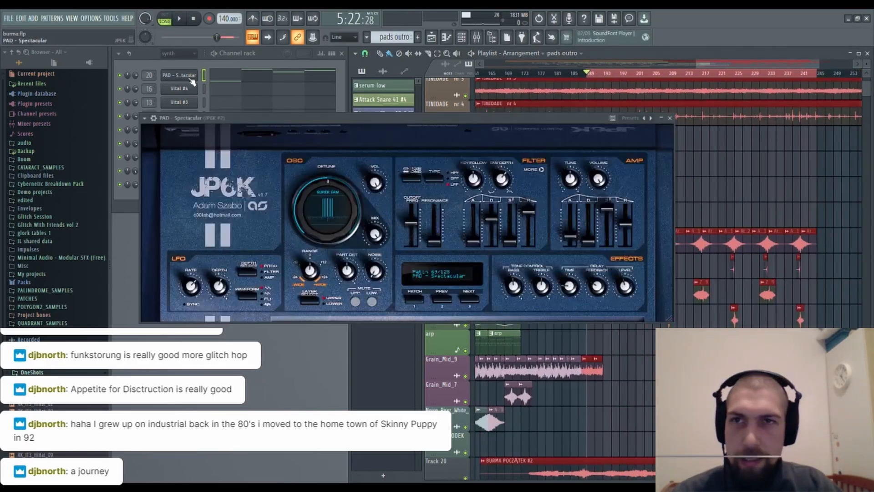
pyautogui.moveTo(411, 224); pyautogui.dragTo(411, 206)
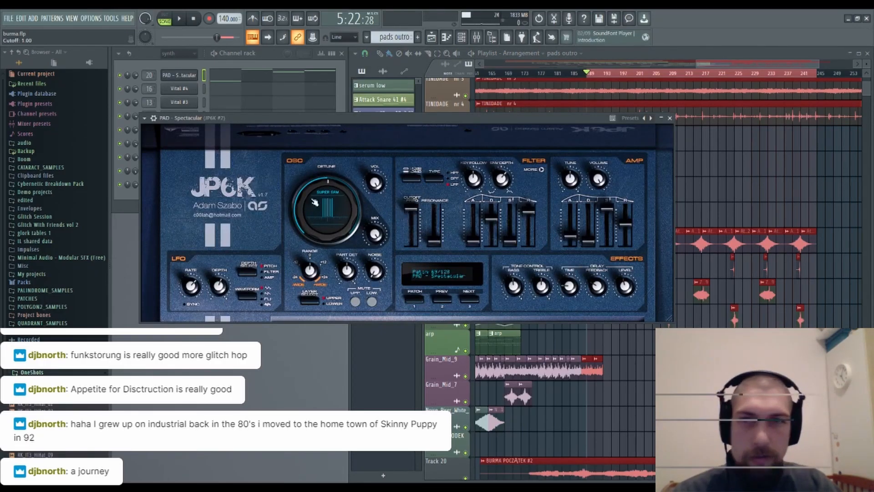
pyautogui.click(315, 37)
pyautogui.click(317, 37)
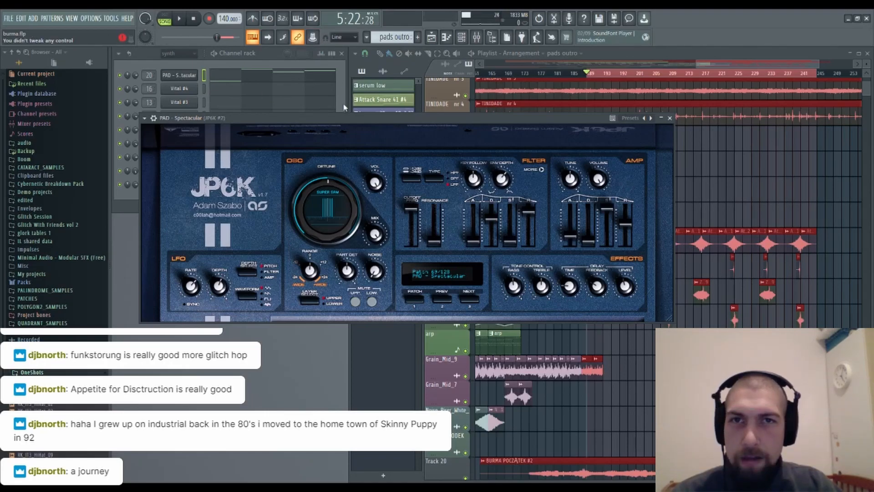
pyautogui.click(670, 118)
pyautogui.moveTo(816, 134); pyautogui.dragTo(817, 143)
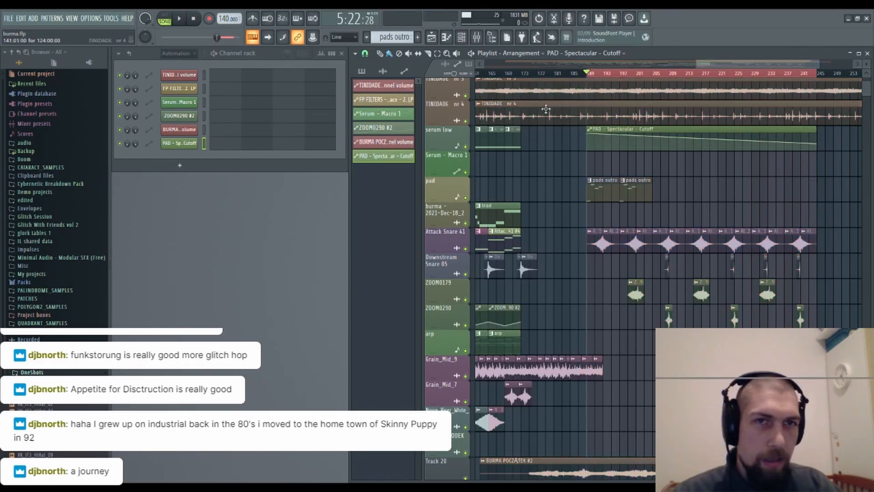
# Clear the time selection, start playback before the outro and repeat the pads outro clip up to bar 245.
pyautogui.doubleClick(538, 73)
pyautogui.click(503, 74)
pyautogui.press('space')
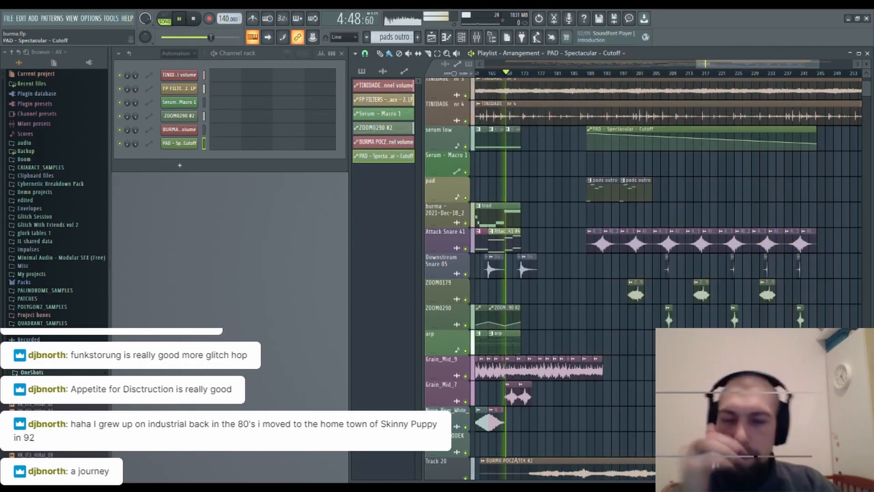
pyautogui.moveTo(639, 187); pyautogui.dragTo(794, 187)
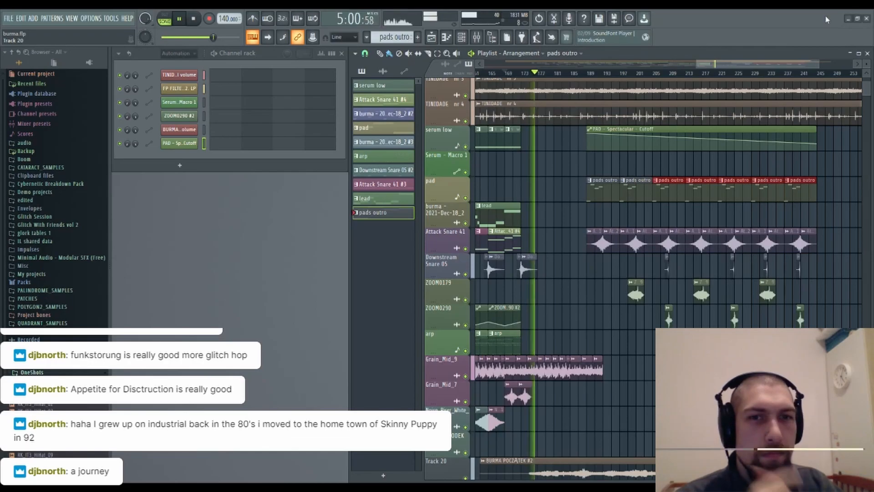
# Move all outro clips, including the pads, snares, textures and cutoff automation, to start at bar 173 and listen to the transition.
pyautogui.moveTo(606, 347); pyautogui.dragTo(645, 335)
pyautogui.press('space')
pyautogui.moveTo(850, 364); pyautogui.dragTo(511, 193)
pyautogui.press('space')
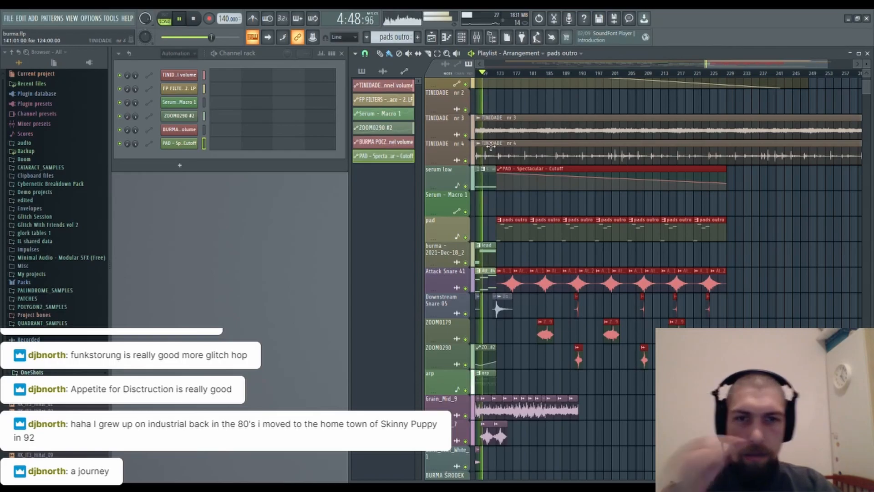
pyautogui.moveTo(518, 378); pyautogui.dragTo(540, 373)
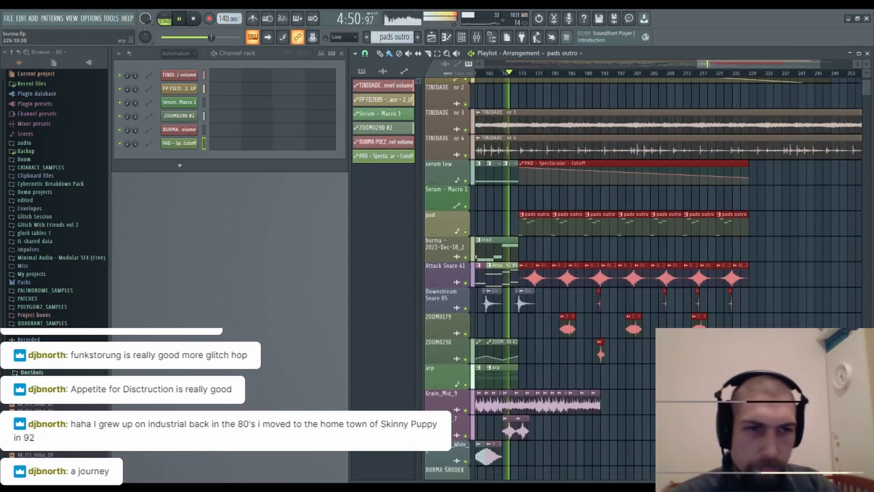
pyautogui.moveTo(783, 377); pyautogui.dragTo(764, 293)
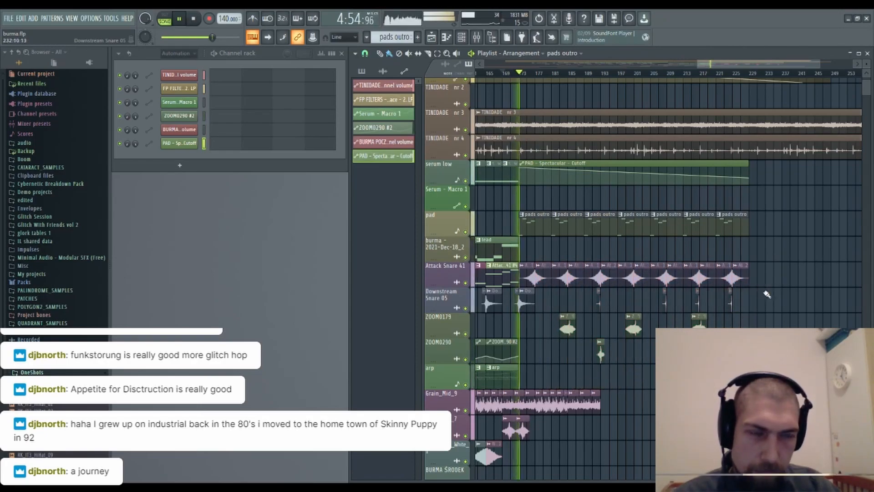
pyautogui.moveTo(822, 334); pyautogui.dragTo(827, 304)
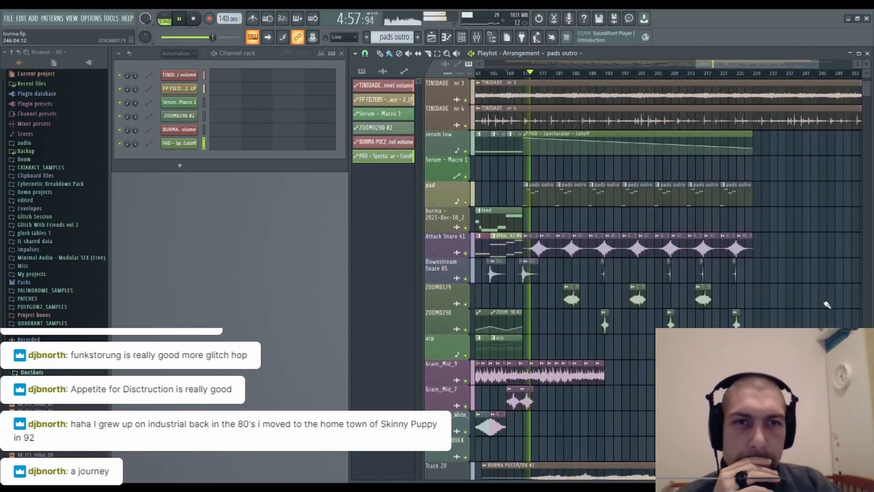
# Lower the pad's mixer track volume slightly while listening, close the mixer and stop playback.
pyautogui.click(546, 190)
pyautogui.click(476, 36)
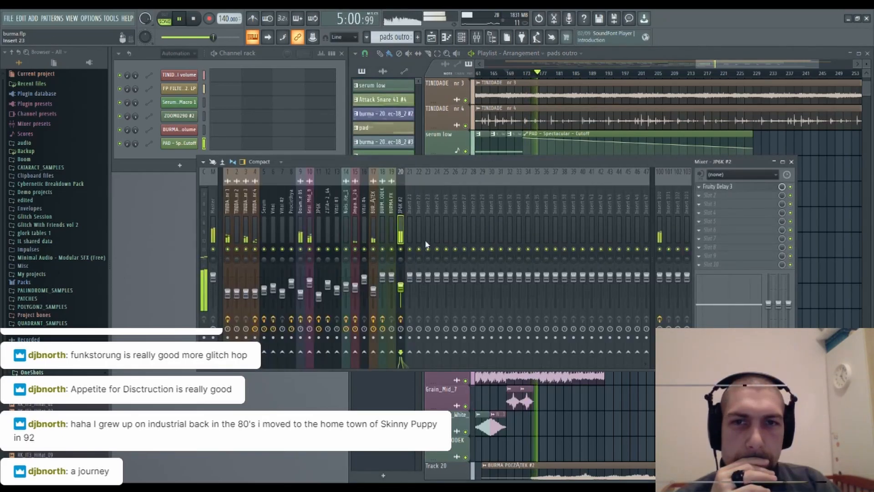
pyautogui.moveTo(402, 289); pyautogui.dragTo(402, 292)
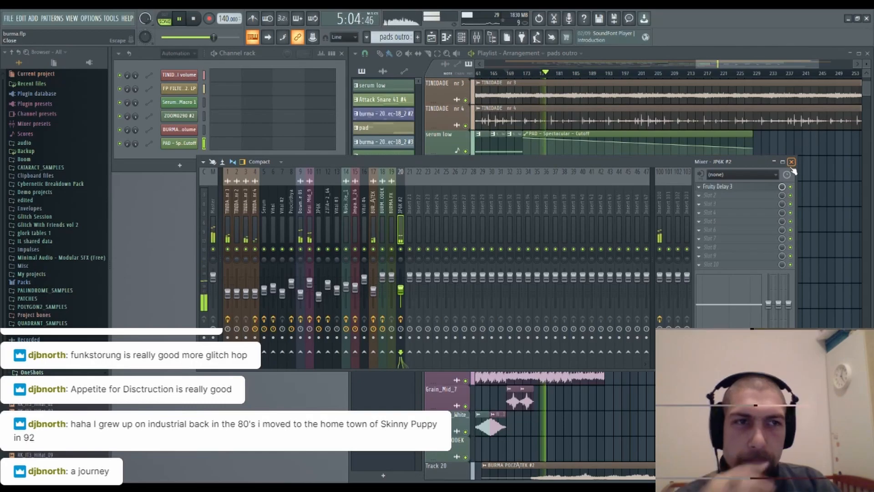
pyautogui.click(790, 161)
pyautogui.press('space')
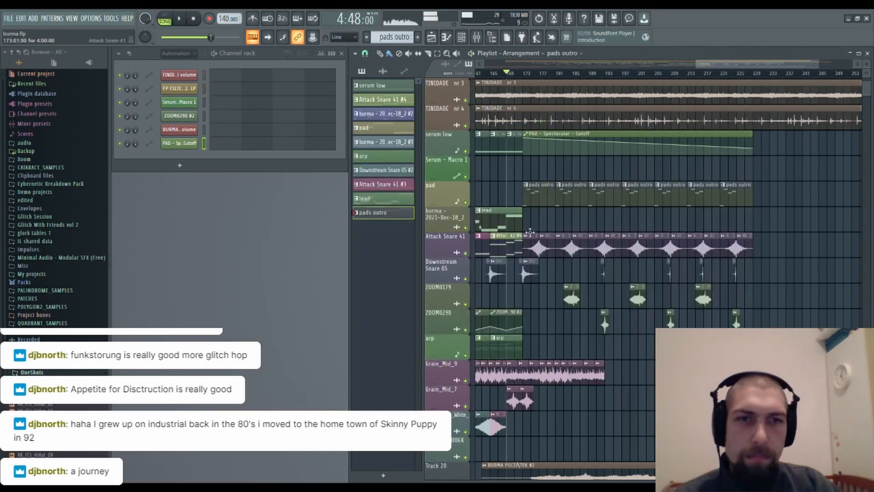
# Add a sustained eight-bar D2 bass note at the start of the pads outro pattern and close the note editor.
pyautogui.doubleClick(532, 197)
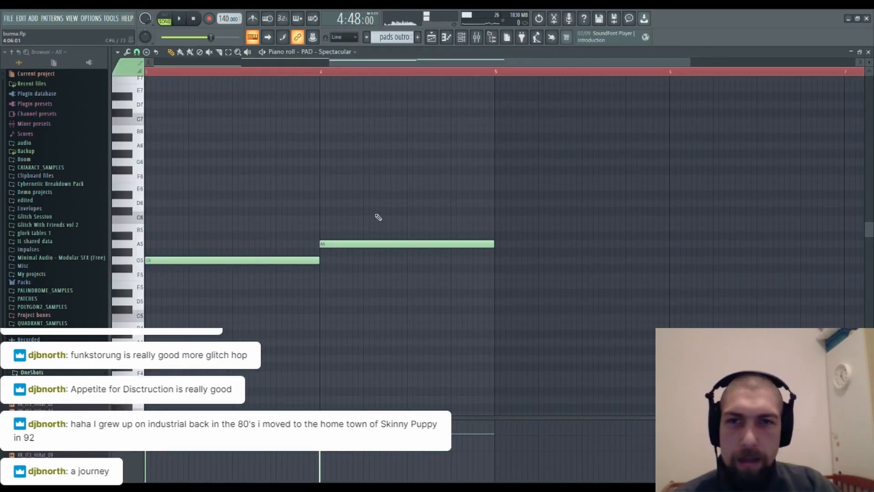
pyautogui.scroll(-3, 353, 72)
pyautogui.scroll(-8, 455, 228)
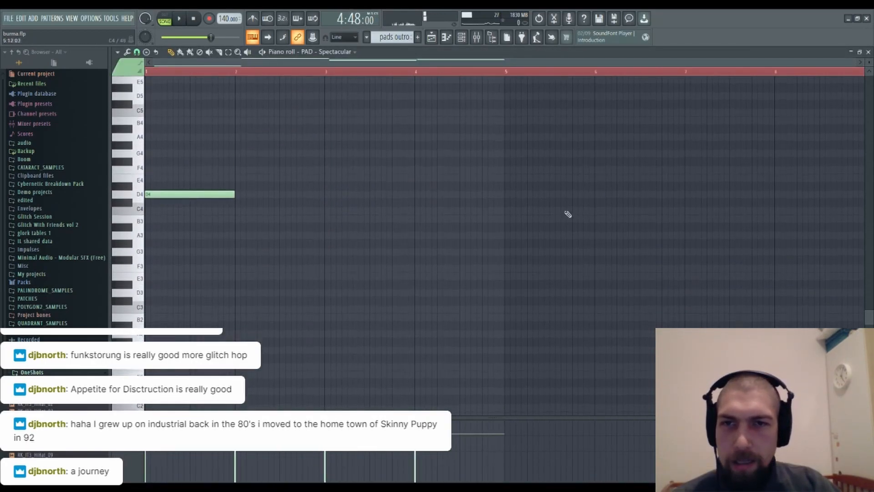
pyautogui.scroll(-3, 279, 182)
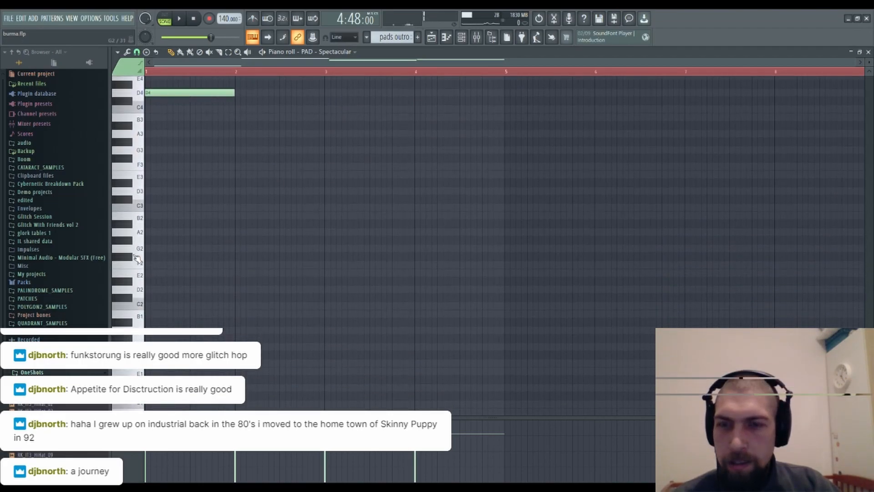
pyautogui.scroll(4, 166, 255)
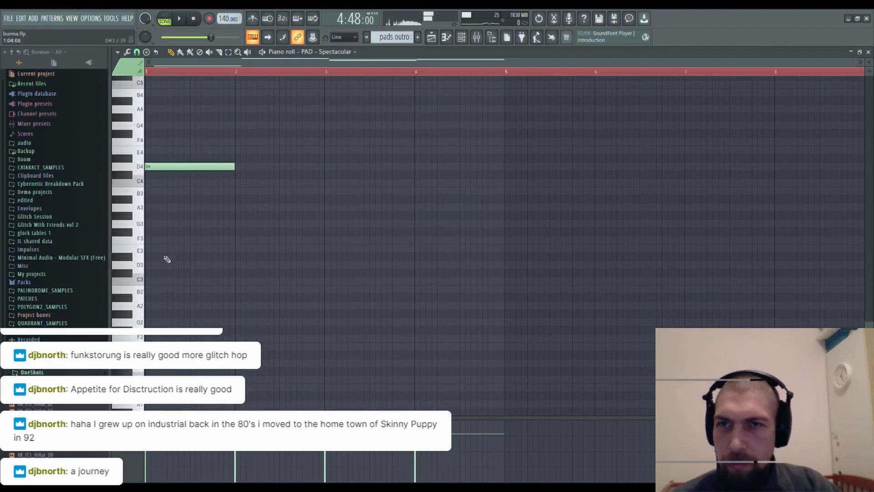
pyautogui.scroll(-3, 167, 259)
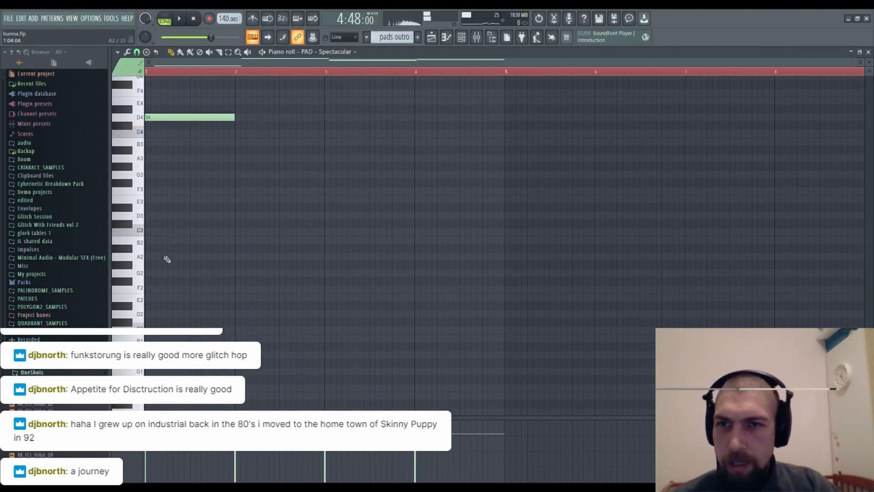
pyautogui.click(145, 315)
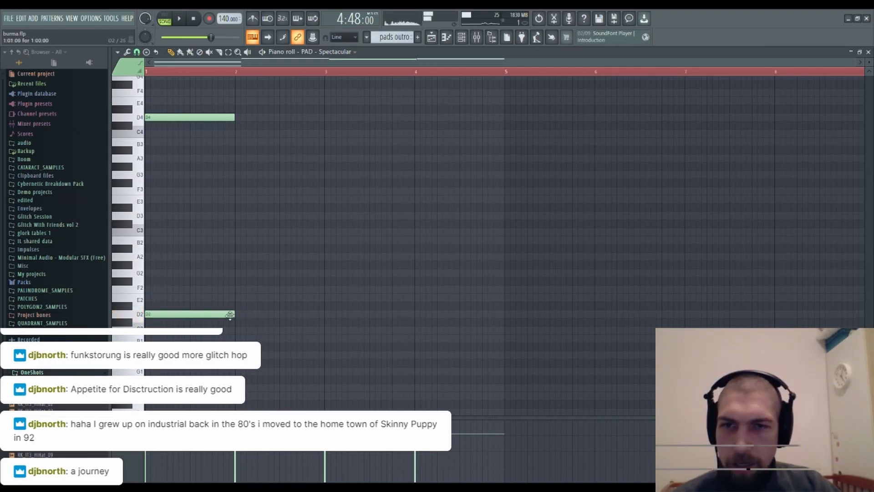
pyautogui.moveTo(229, 314); pyautogui.dragTo(808, 337)
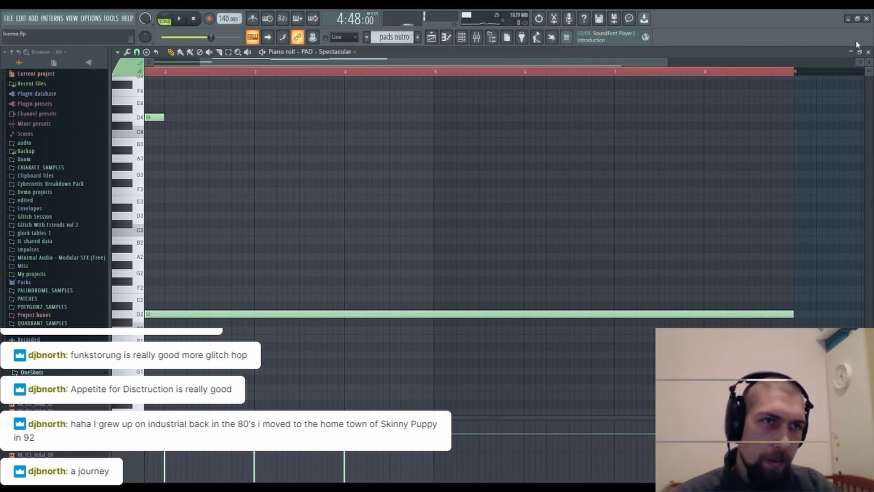
pyautogui.click(868, 52)
# Play the outro and lower the pad cutoff automation's start point to 71% and its end point slightly.
pyautogui.press('space')
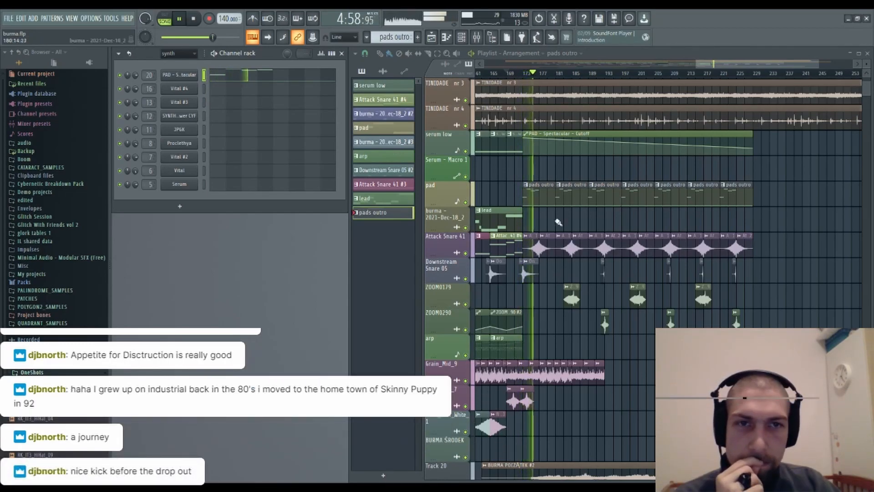
pyautogui.press('space')
pyautogui.moveTo(525, 139); pyautogui.dragTo(526, 143)
pyautogui.press('space')
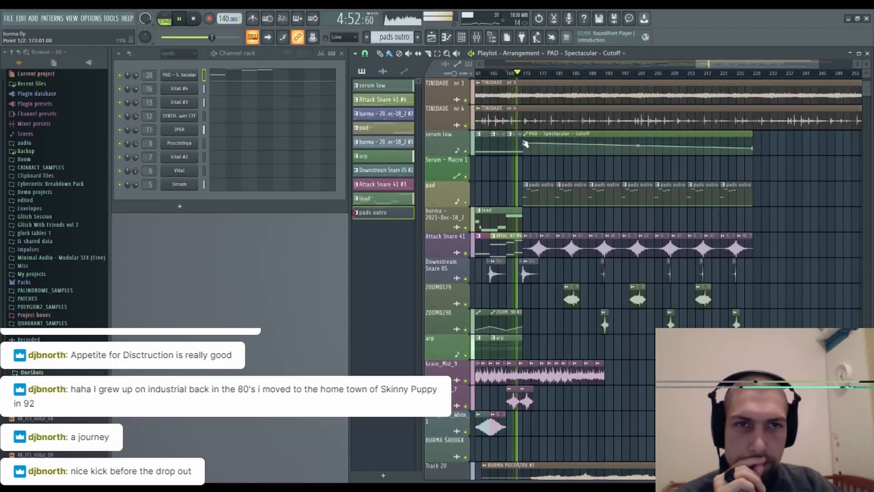
pyautogui.moveTo(755, 150); pyautogui.dragTo(754, 152)
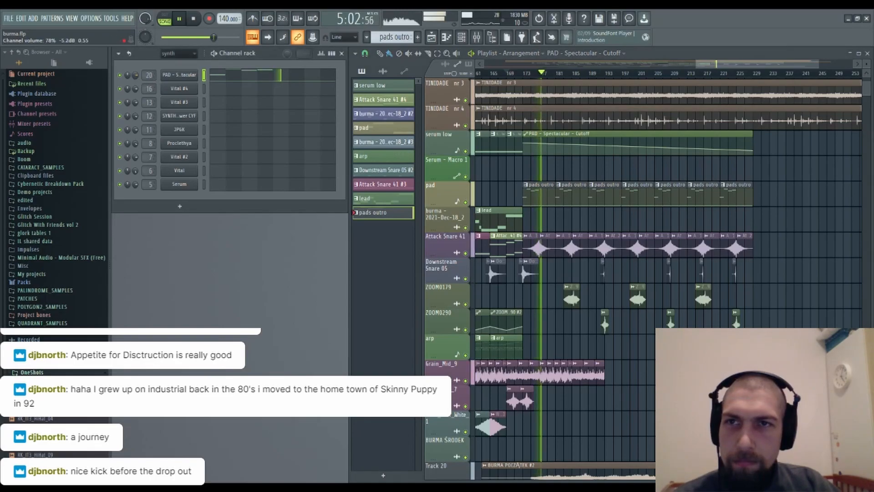
# Move Fruity Delay 3 down to effect slot 3 on the pad's mixer track, freeing the first two slots.
pyautogui.click(477, 37)
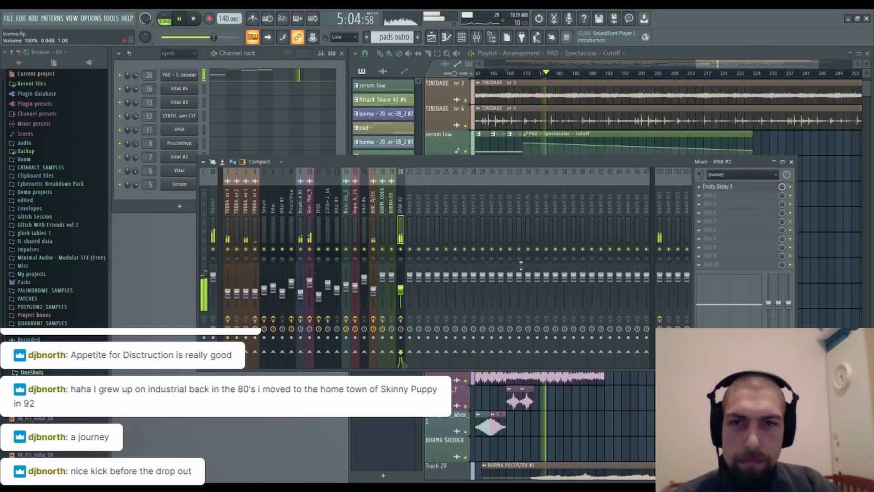
pyautogui.scroll(-1, 737, 188)
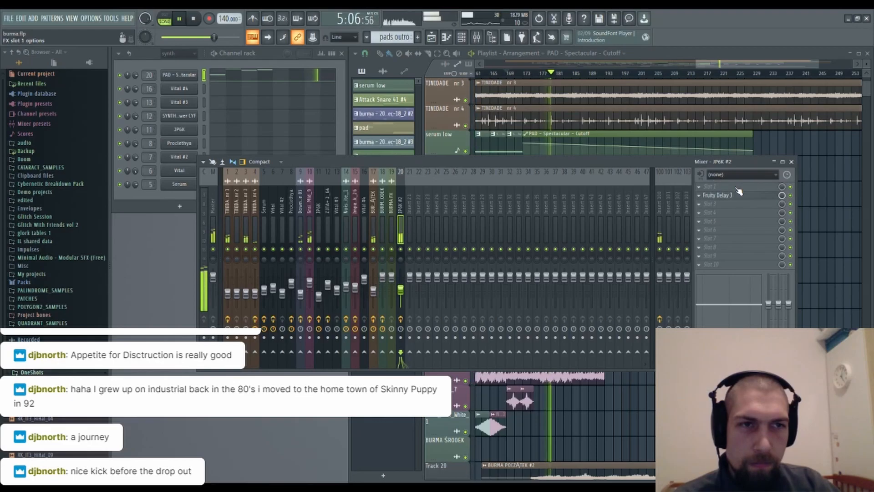
pyautogui.scroll(-1, 734, 195)
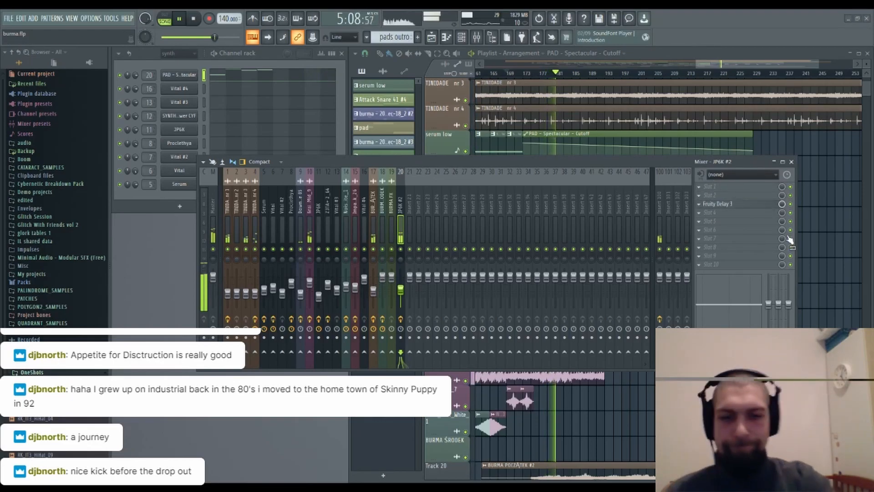
# Add OTT in the first effect slot of the pad's mixer track, set its depth to 36%, and close it.
pyautogui.click(757, 188)
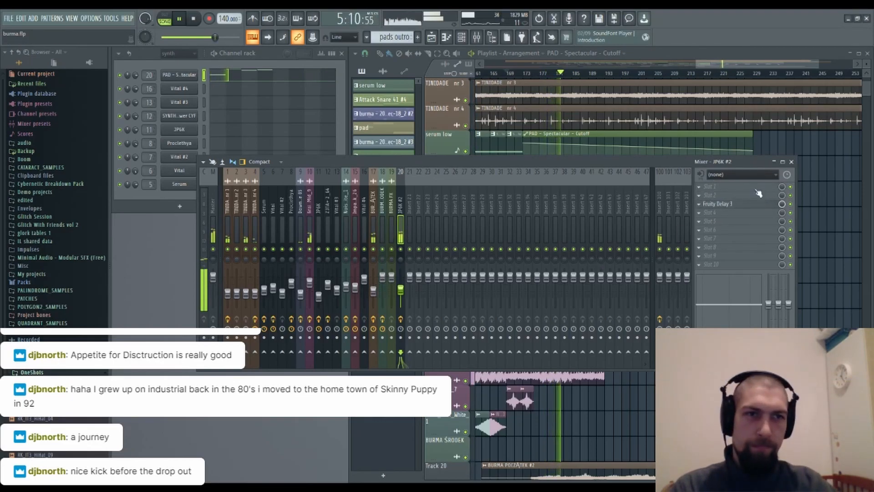
pyautogui.click(220, 255)
pyautogui.moveTo(173, 194); pyautogui.dragTo(177, 255)
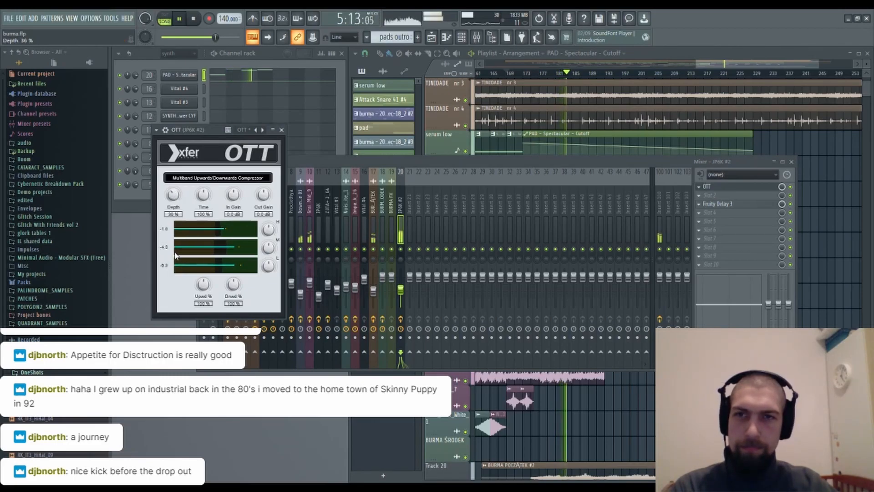
pyautogui.click(282, 130)
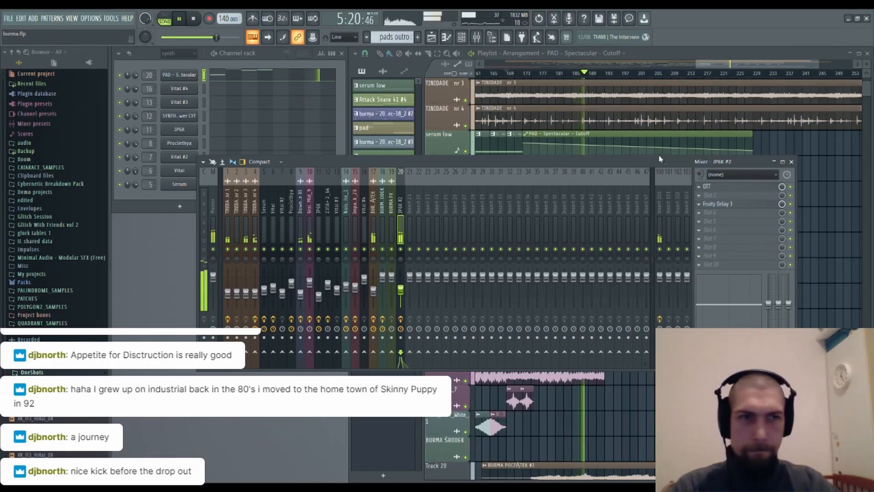
# Insert CHOWTapeModel after OTT on the pad track, lower its output gain, set bias and saturation to 0.66 and drive to 0.62, and close it.
pyautogui.moveTo(706, 199); pyautogui.dragTo(708, 196)
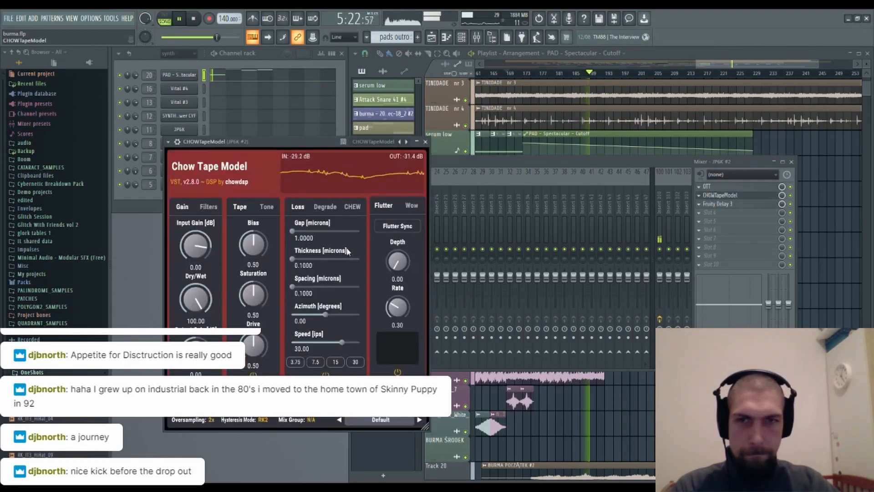
pyautogui.moveTo(203, 360); pyautogui.dragTo(203, 368)
pyautogui.moveTo(259, 247); pyautogui.dragTo(265, 232)
pyautogui.moveTo(258, 300); pyautogui.dragTo(257, 284)
pyautogui.moveTo(257, 348); pyautogui.dragTo(259, 333)
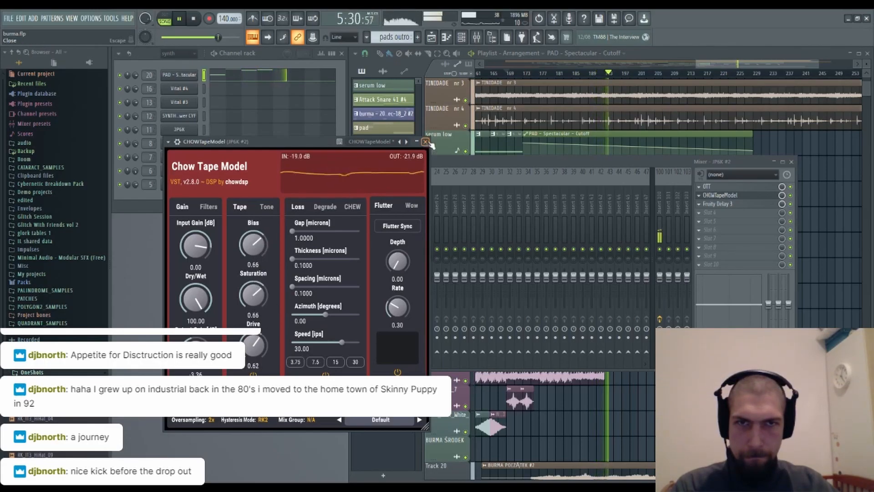
pyautogui.click(426, 141)
pyautogui.click(791, 162)
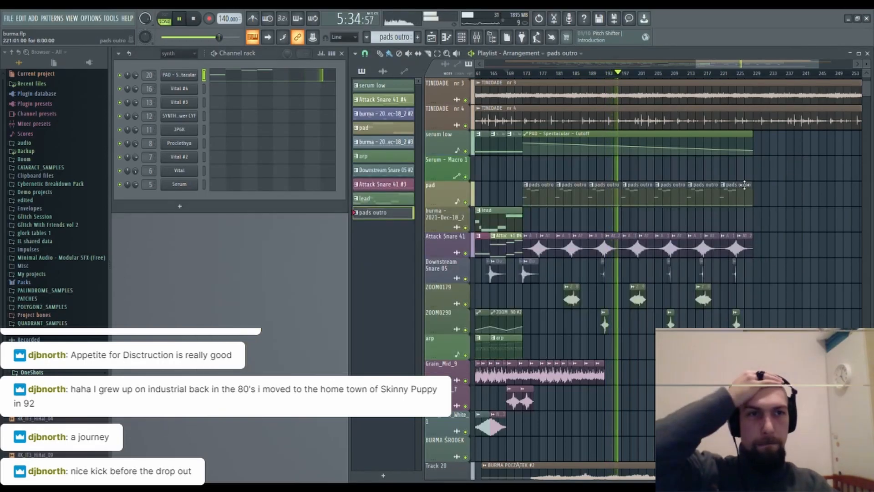
# Add another pads outro clip at bar 229, extend the pad cutoff automation to its end and drop the curve to a lower end point.
pyautogui.click(766, 193)
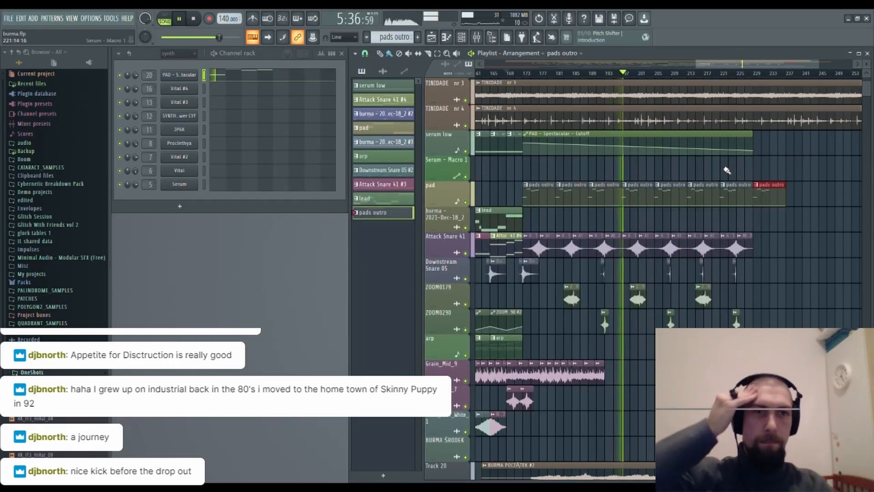
pyautogui.moveTo(752, 135); pyautogui.dragTo(787, 135)
pyautogui.rightClick(785, 154)
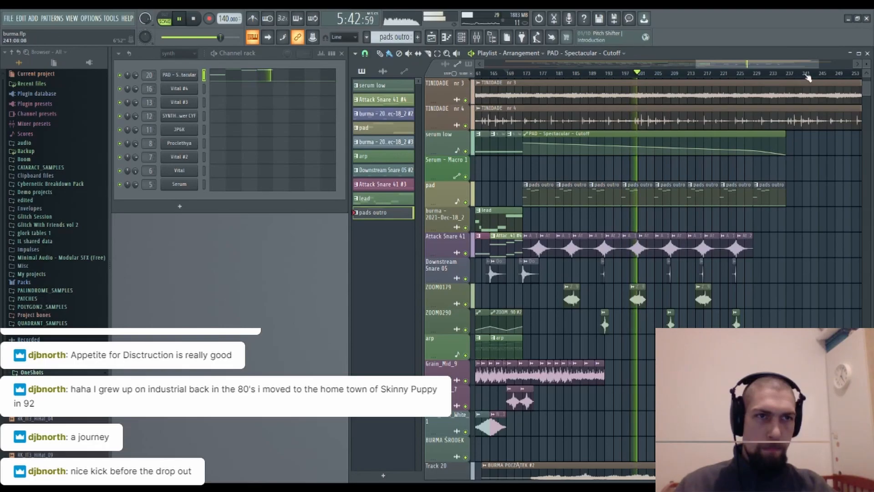
pyautogui.scroll(-5, 806, 73)
pyautogui.moveTo(830, 174); pyautogui.dragTo(753, 259)
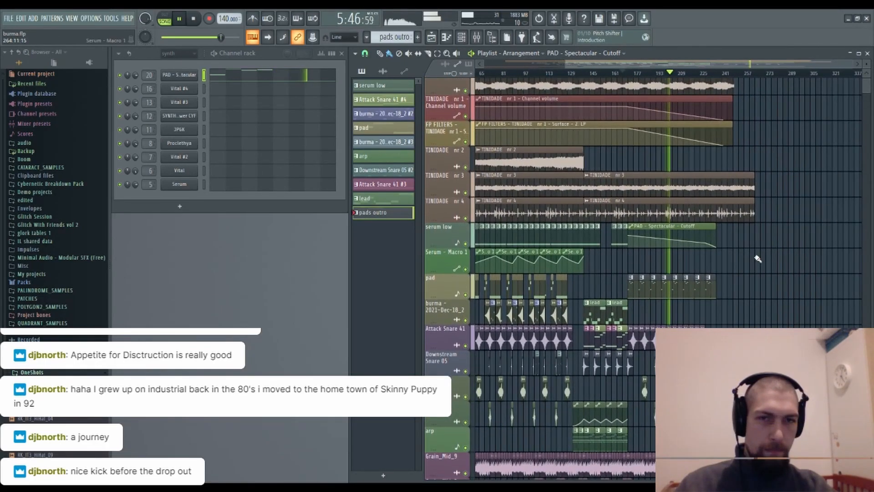
# Reopen OTT on the pad's mixer track and raise its low-band gain to 138%.
pyautogui.press('F9')
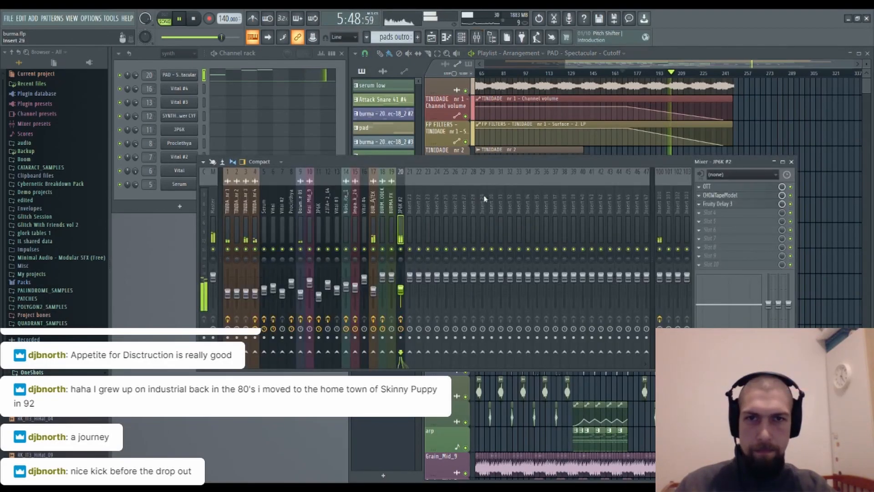
pyautogui.click(706, 187)
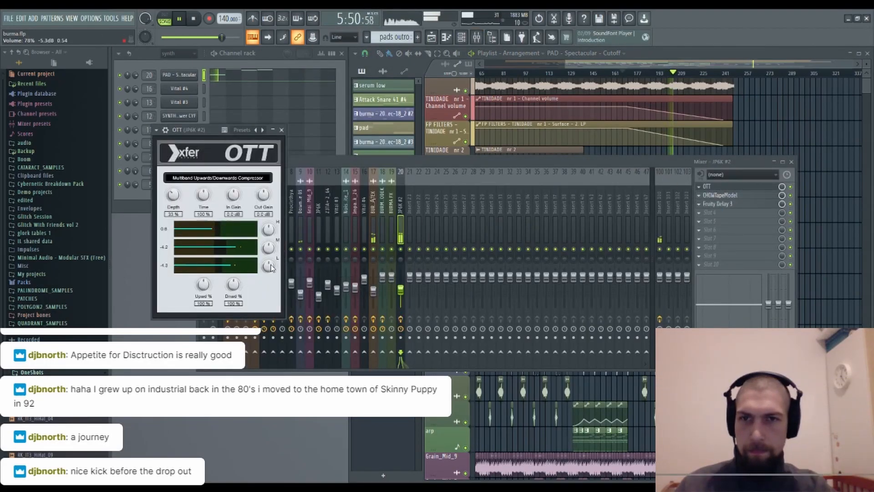
pyautogui.scroll(2, 276, 258)
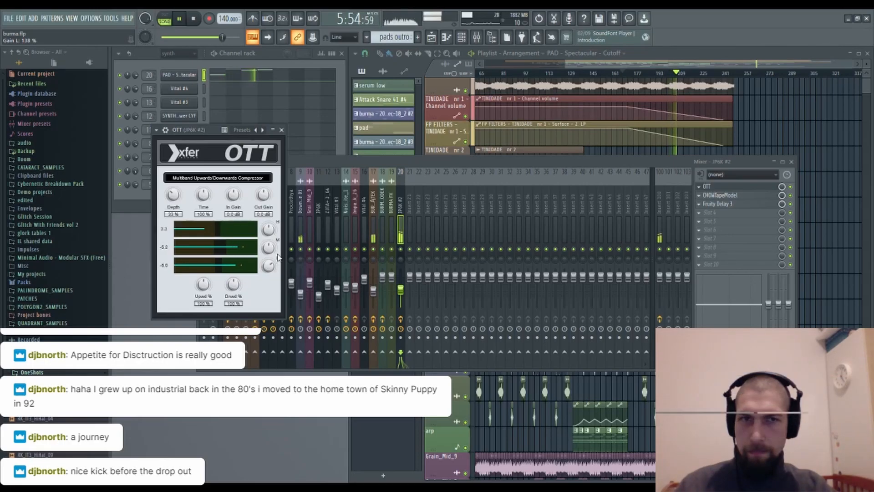
# Insert TP BassLane ahead of OTT in the pad's effect chain, and close it and the mixer.
pyautogui.moveTo(757, 215); pyautogui.dragTo(750, 188)
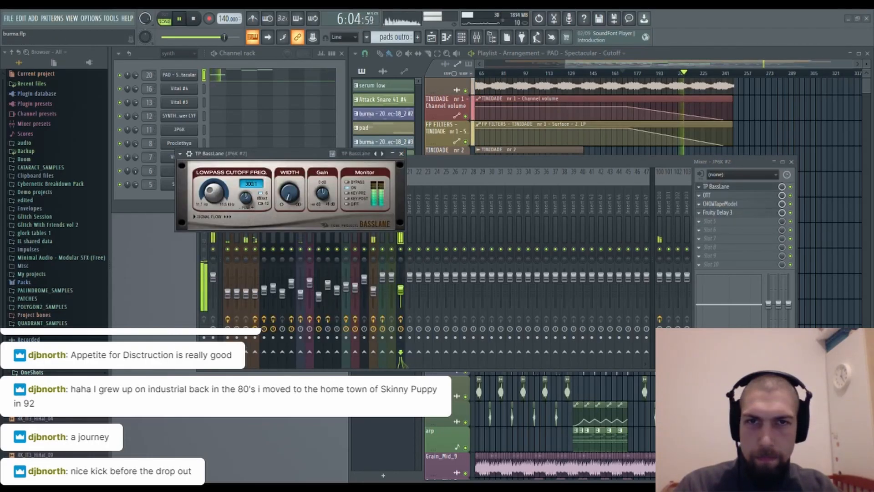
pyautogui.click(401, 153)
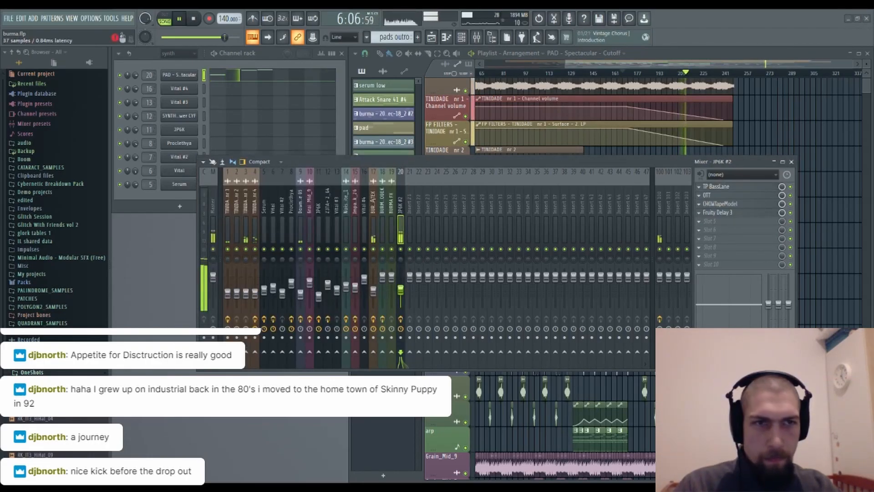
pyautogui.click(791, 162)
# Listen to the rest of the outro while examining how its clips line up in the arrangement, and stop playback.
pyautogui.scroll(-6, 777, 249)
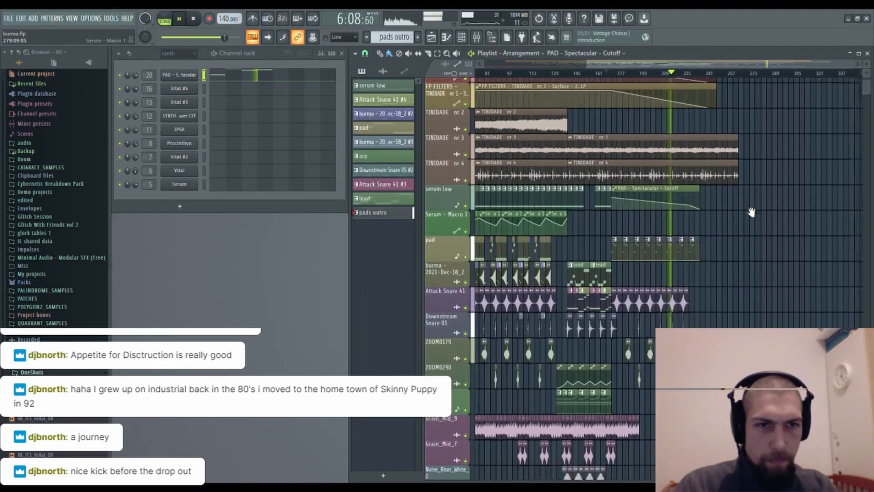
pyautogui.scroll(4, 730, 220)
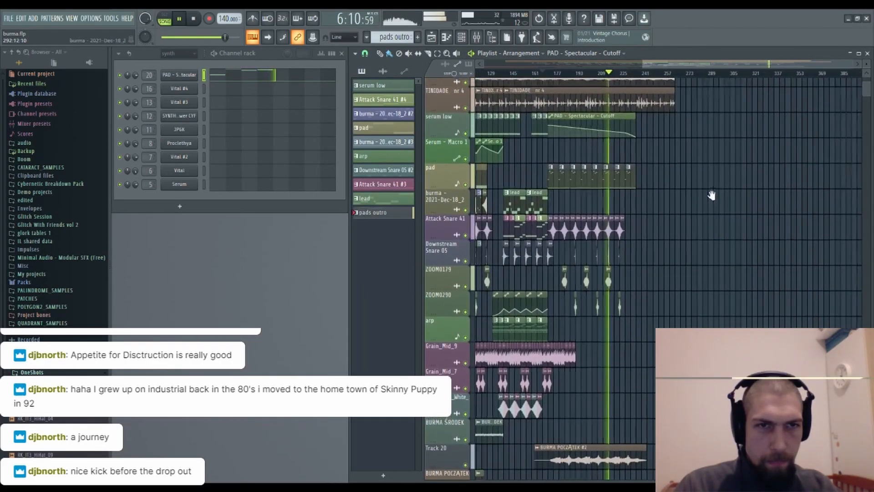
pyautogui.scroll(3, 687, 191)
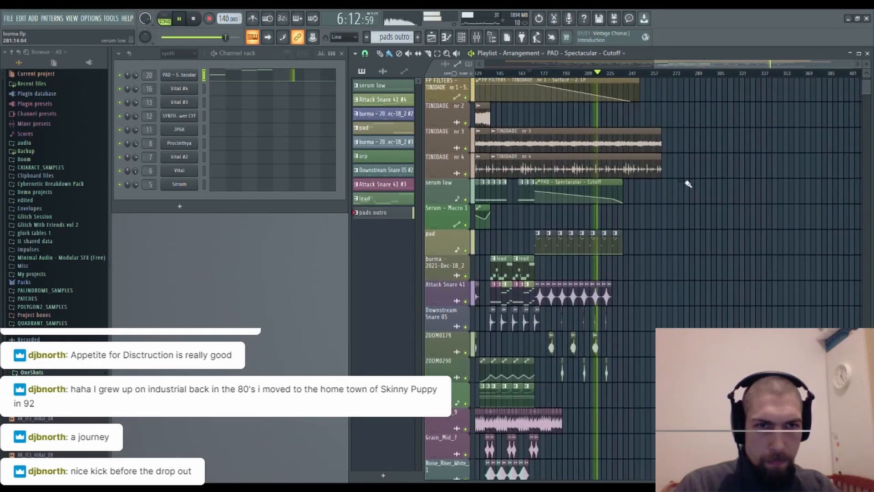
pyautogui.scroll(3, 590, 83)
pyautogui.hscroll(4, 681, 281)
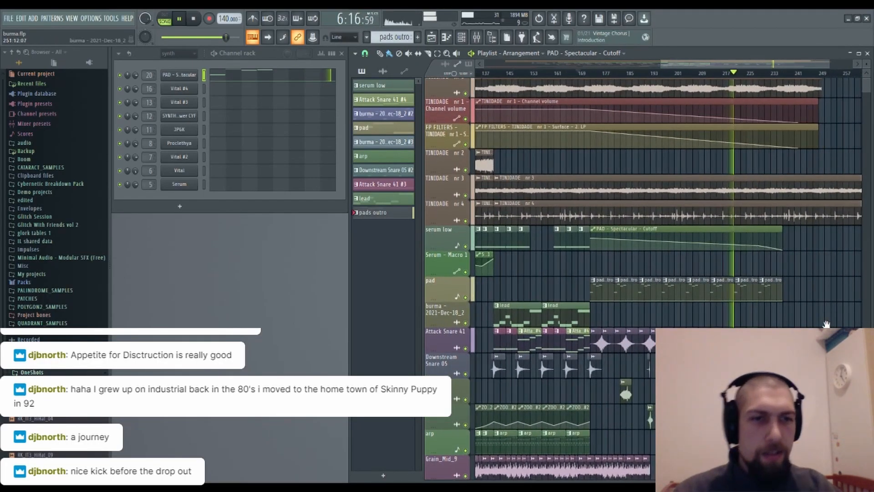
pyautogui.scroll(-5, 660, 255)
pyautogui.hscroll(3, 660, 255)
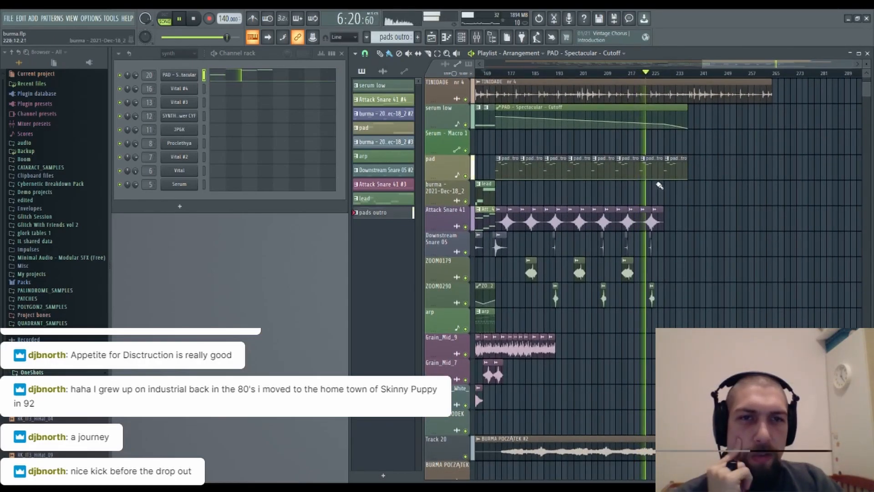
pyautogui.moveTo(749, 140); pyautogui.dragTo(815, 269)
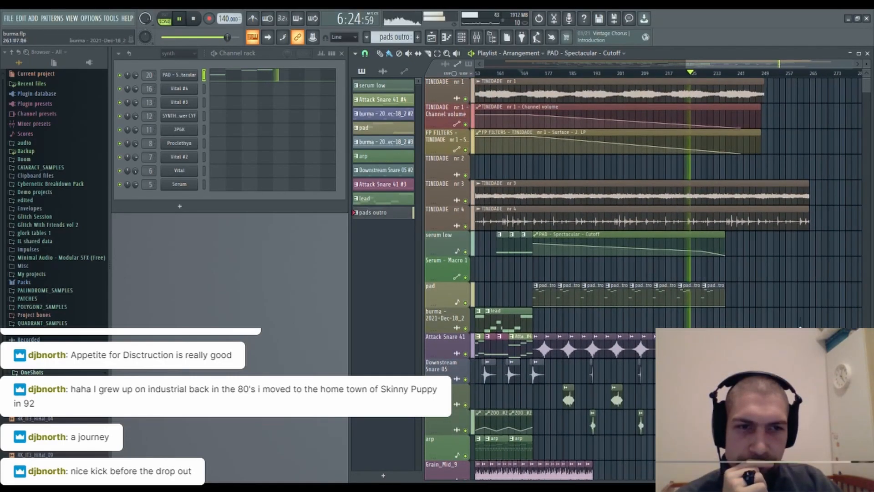
pyautogui.moveTo(797, 333); pyautogui.dragTo(767, 279)
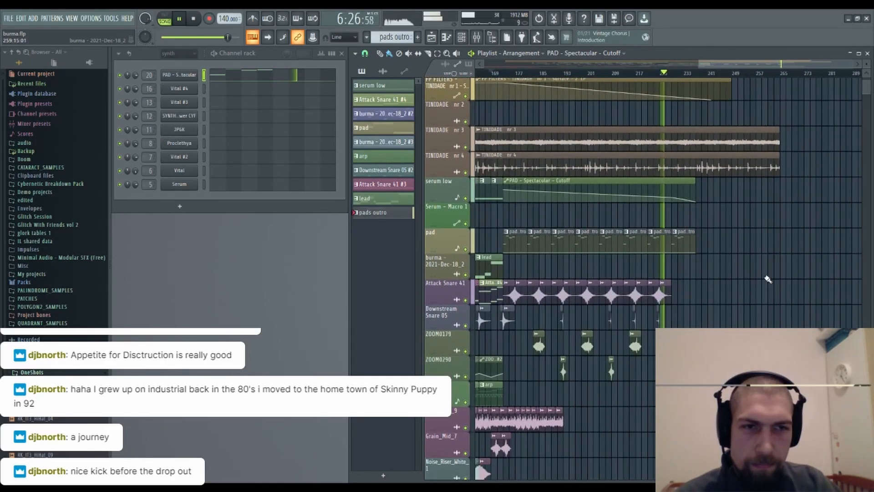
pyautogui.press('space')
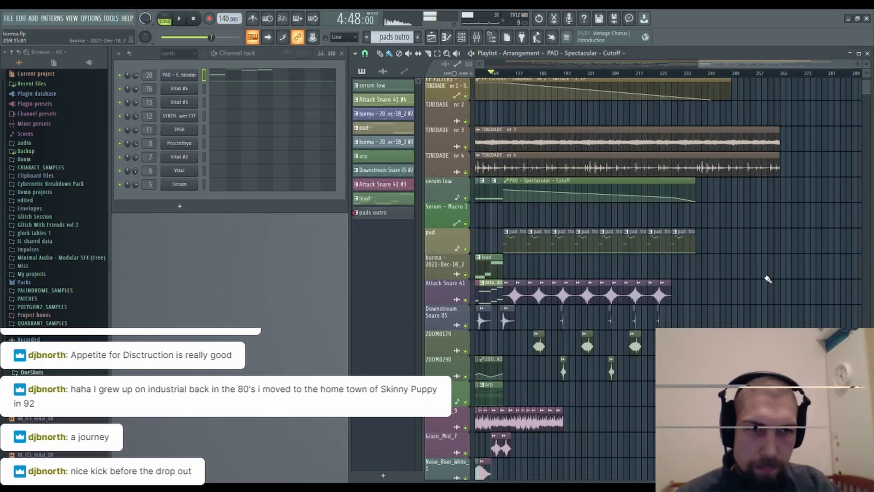
# Move the outro's Attack Snare 41, Downstream Snare 05, ZOOM0179 and ZOOM0290 clips four bars later, starting the attack snares at bar 177.
pyautogui.moveTo(719, 304); pyautogui.dragTo(522, 296)
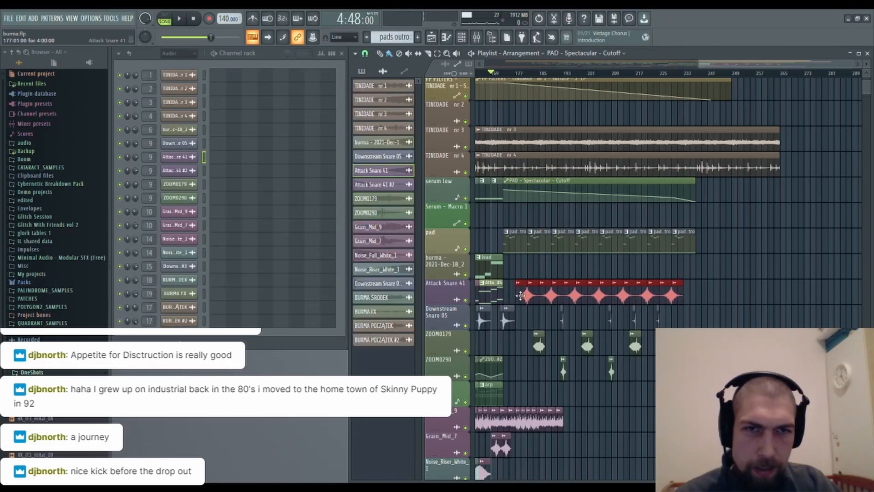
pyautogui.moveTo(700, 394); pyautogui.dragTo(550, 345)
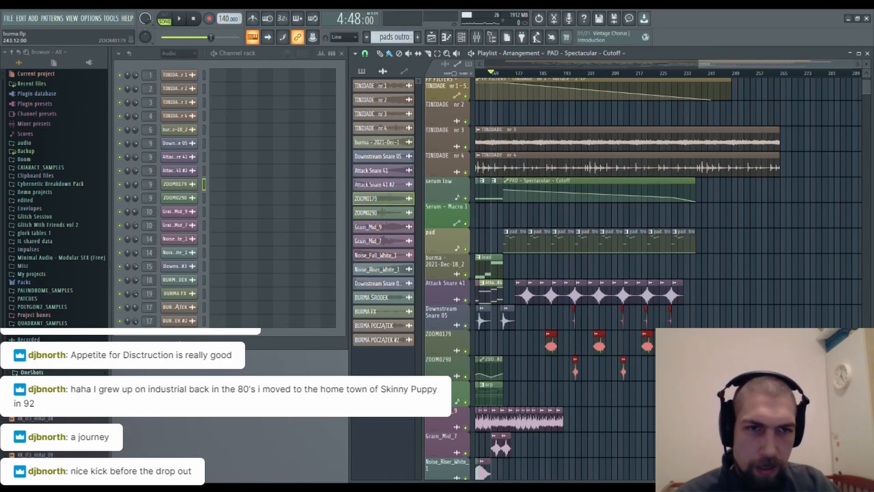
pyautogui.click(623, 319)
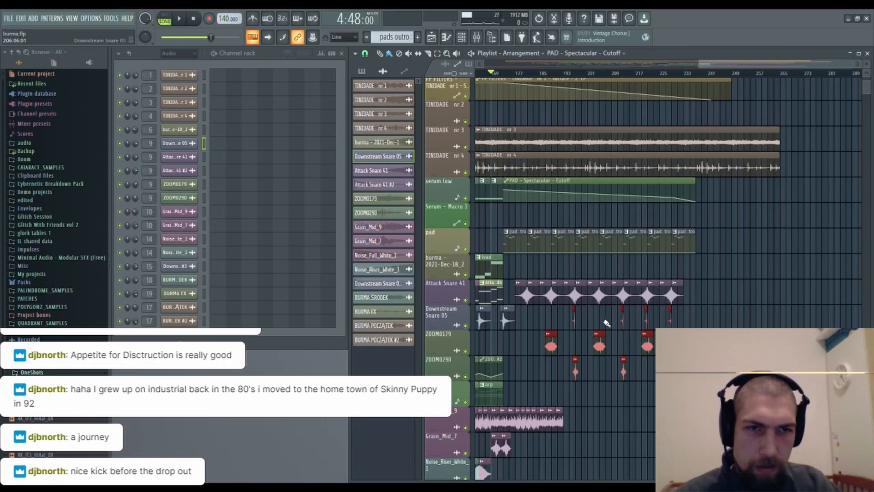
# Add Downstream Snare 05 hits at bars 180, 188 and 204 so the outro has one every eight bars.
pyautogui.moveTo(598, 73); pyautogui.dragTo(604, 84)
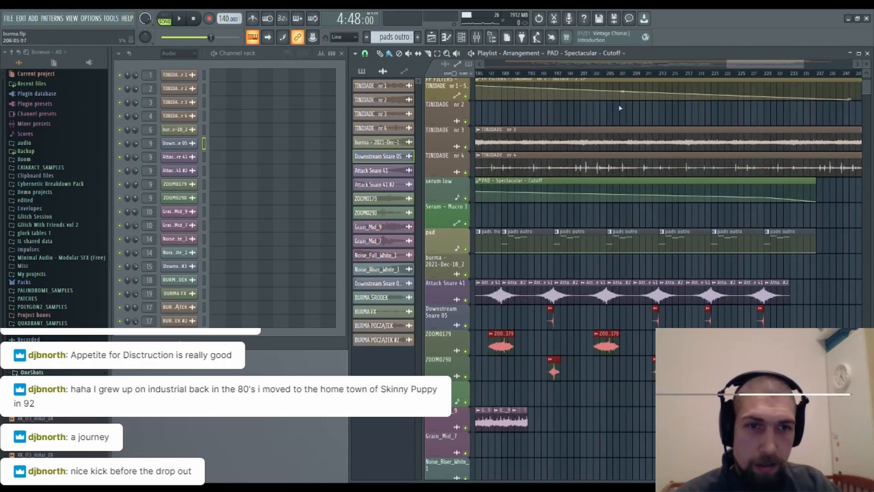
pyautogui.click(604, 321)
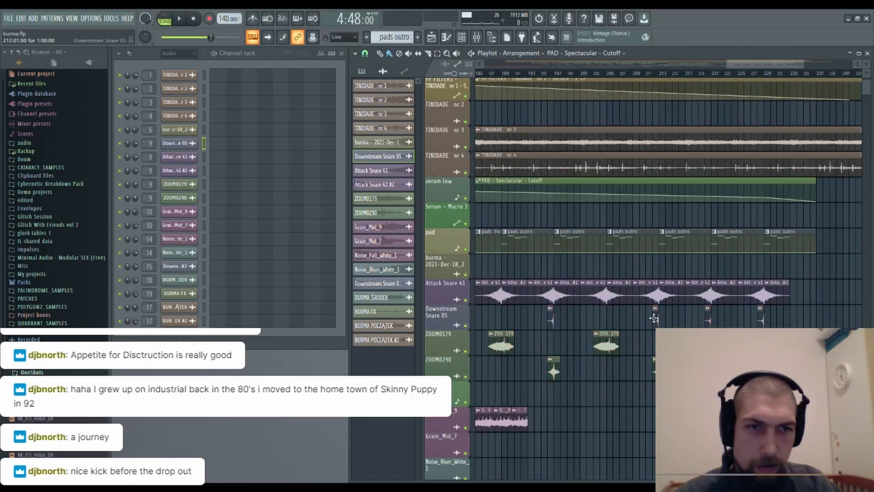
pyautogui.moveTo(603, 330); pyautogui.dragTo(678, 322)
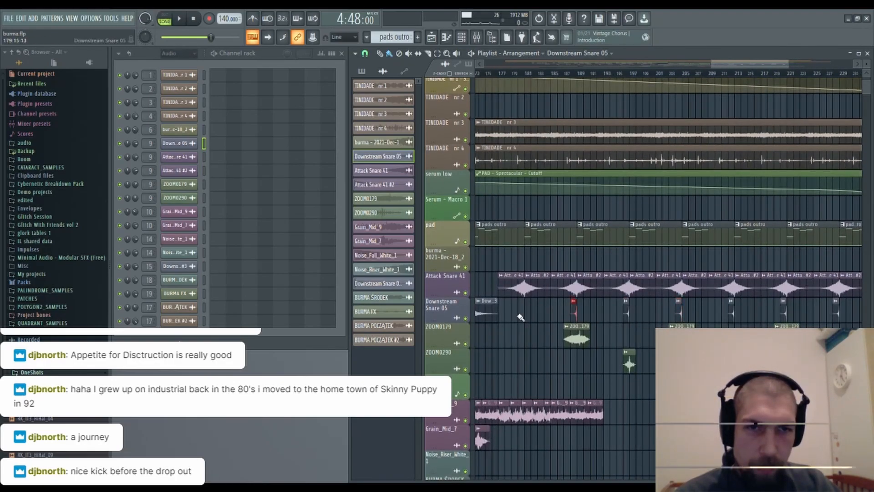
pyautogui.moveTo(534, 347); pyautogui.dragTo(507, 312)
pyautogui.moveTo(626, 345); pyautogui.dragTo(587, 357)
pyautogui.moveTo(626, 383); pyautogui.dragTo(599, 383)
pyautogui.moveTo(701, 387); pyautogui.dragTo(819, 336)
pyautogui.click(638, 290)
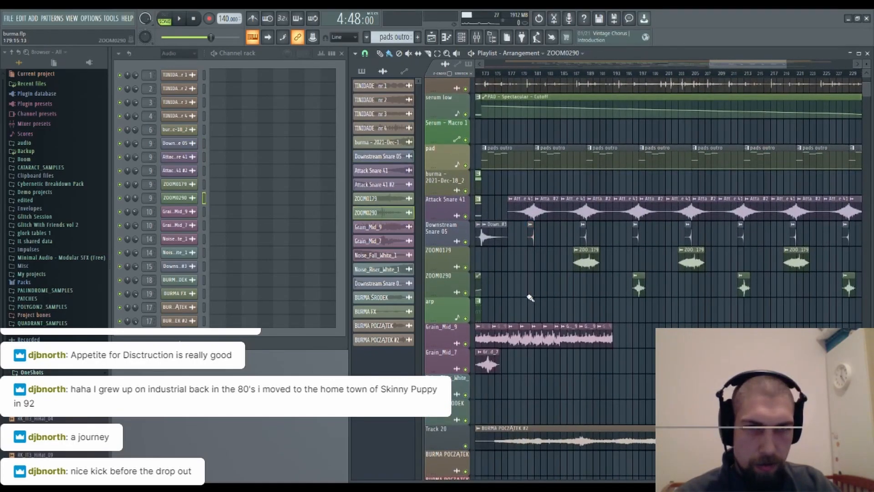
# Duplicate the last eight bars of Attack Snare 41 clips, extending the row to bar 241.
pyautogui.moveTo(616, 359); pyautogui.dragTo(518, 378)
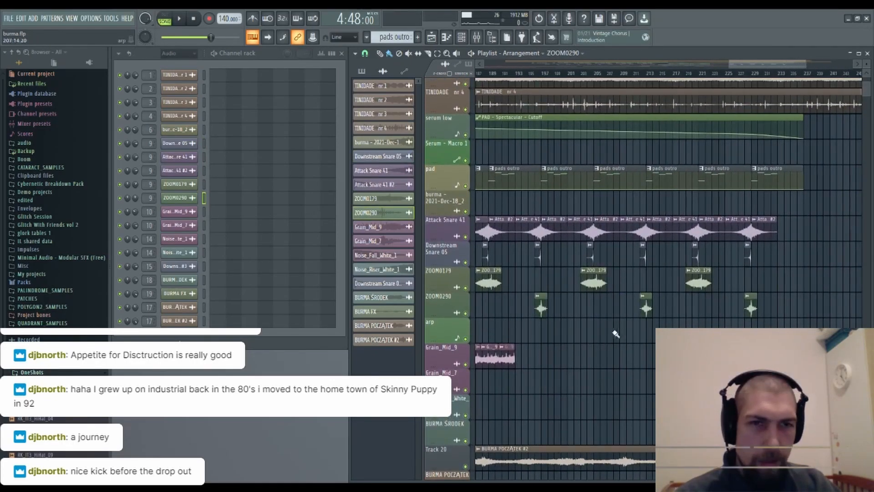
pyautogui.moveTo(619, 131); pyautogui.dragTo(621, 183)
pyautogui.hscroll(5, 654, 80)
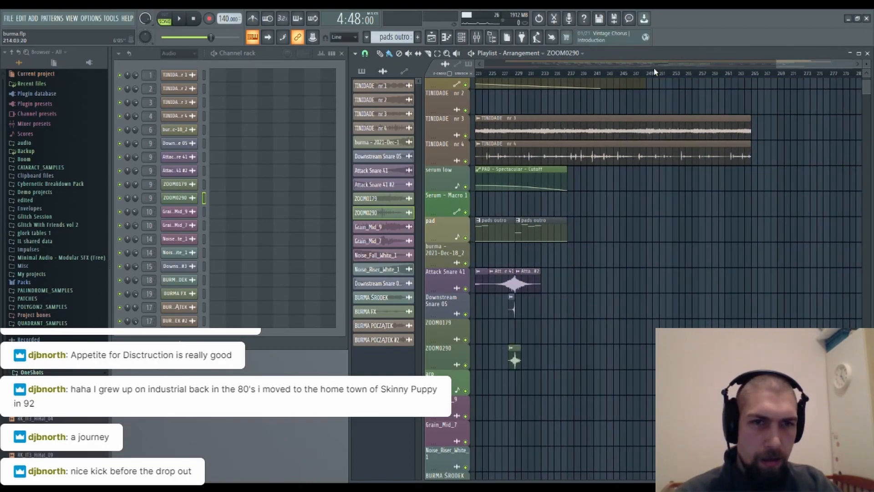
pyautogui.moveTo(700, 282); pyautogui.dragTo(817, 331)
pyautogui.moveTo(684, 329); pyautogui.dragTo(625, 333)
pyautogui.hotkey('ctrl', 'b')
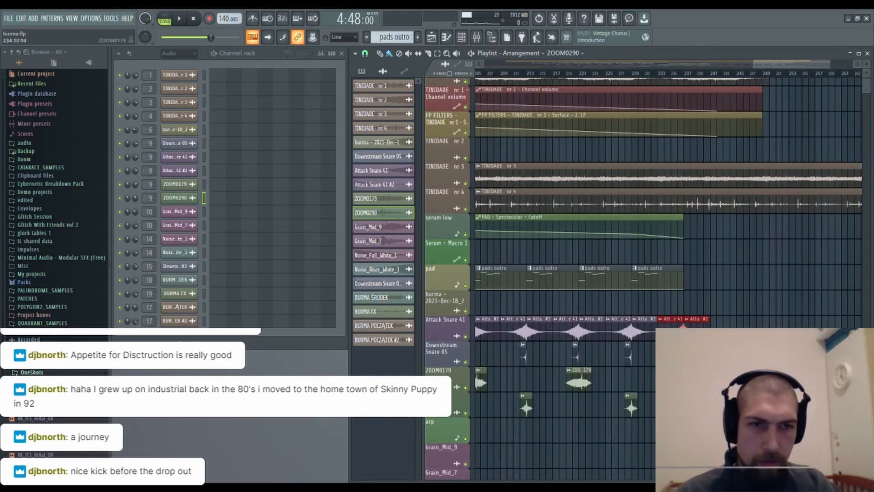
# Add closing Downstream Snare 05 and ZOOM0179 hits near bar 235, beneath the end of the outro's Attack Snare 41 row.
pyautogui.click(625, 356)
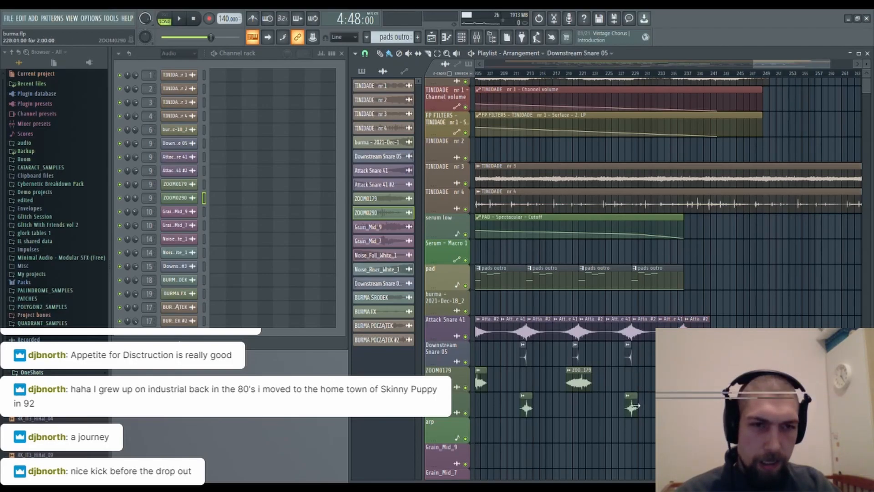
pyautogui.click(580, 380)
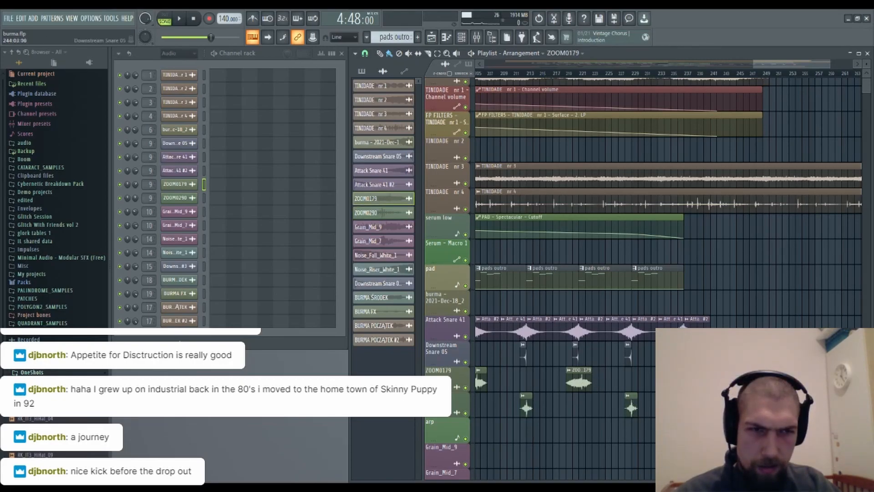
pyautogui.scroll(-5, 768, 78)
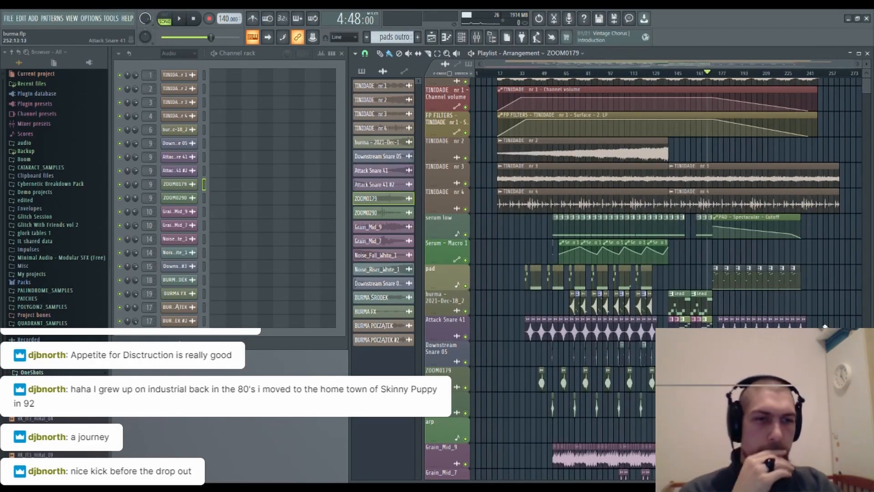
pyautogui.scroll(3, 794, 73)
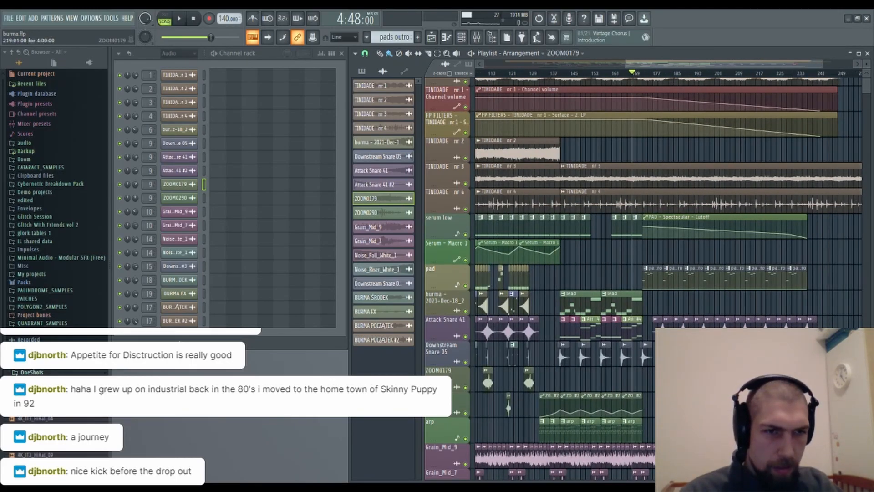
pyautogui.scroll(-2, 448, 385)
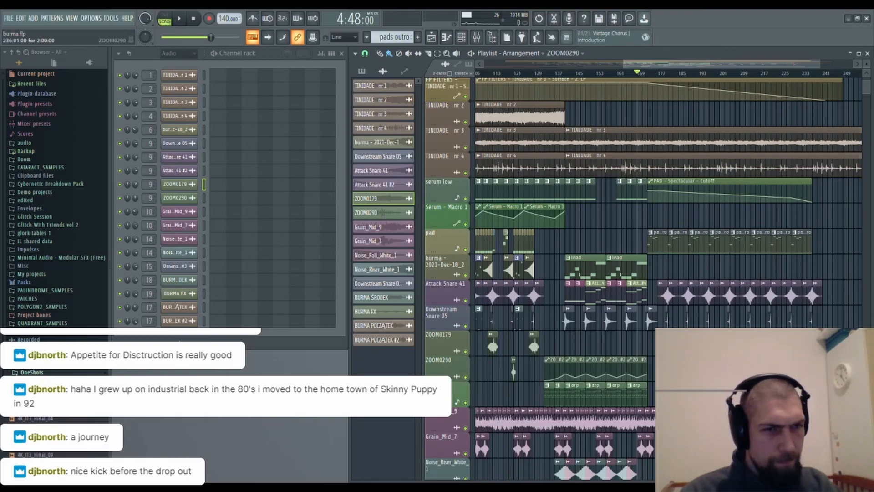
pyautogui.click(794, 368)
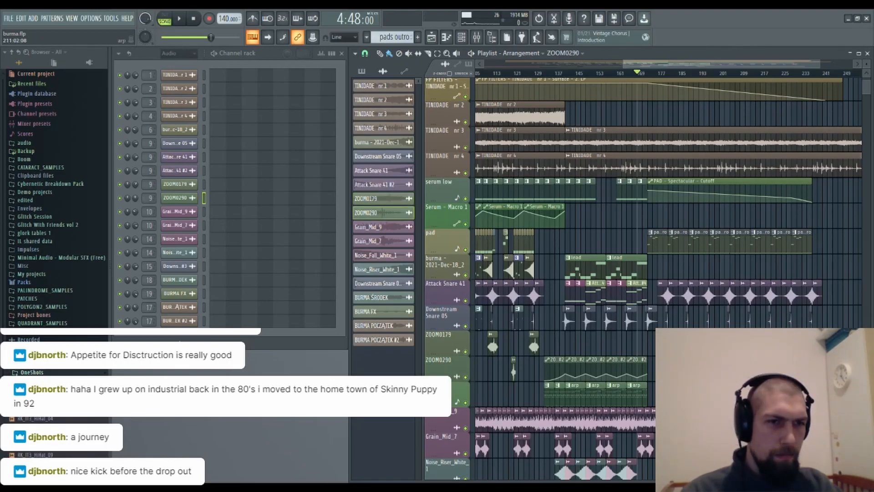
pyautogui.scroll(2, 793, 179)
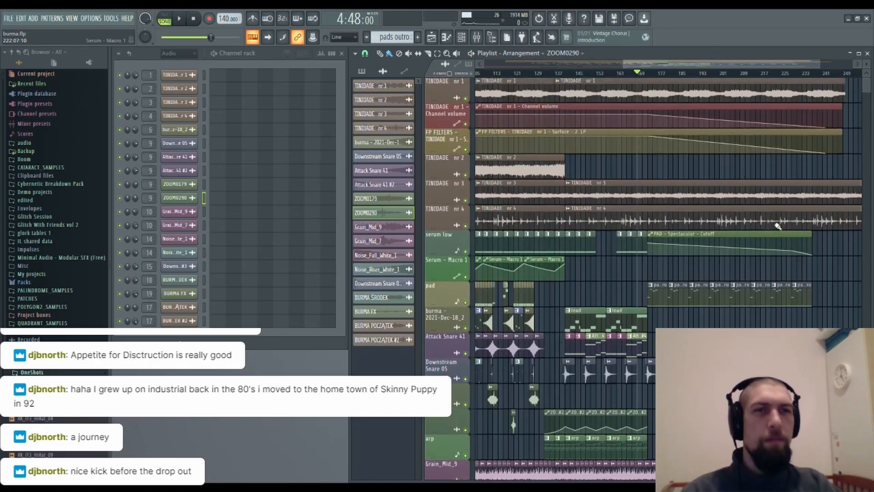
# Play the arrangement from about bar 147 and inspect the sample settings of the Downstream Snare 05 #3 clip.
pyautogui.click(583, 73)
pyautogui.press('space')
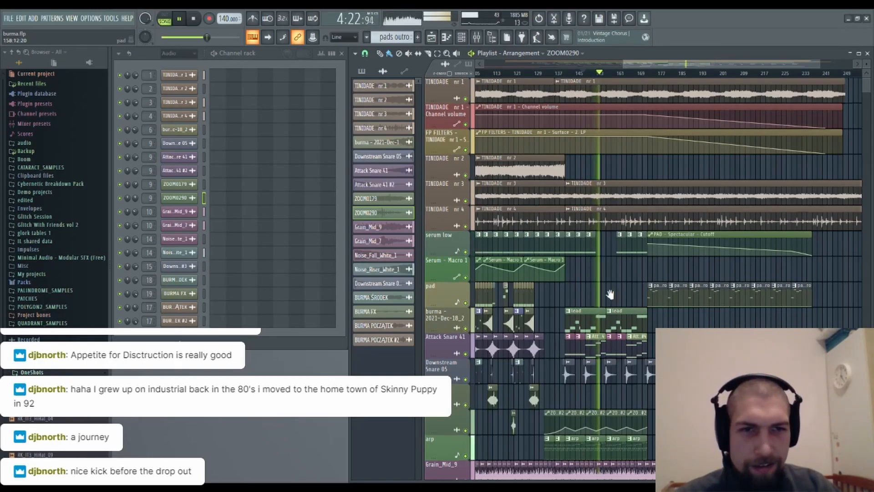
pyautogui.scroll(-3, 614, 298)
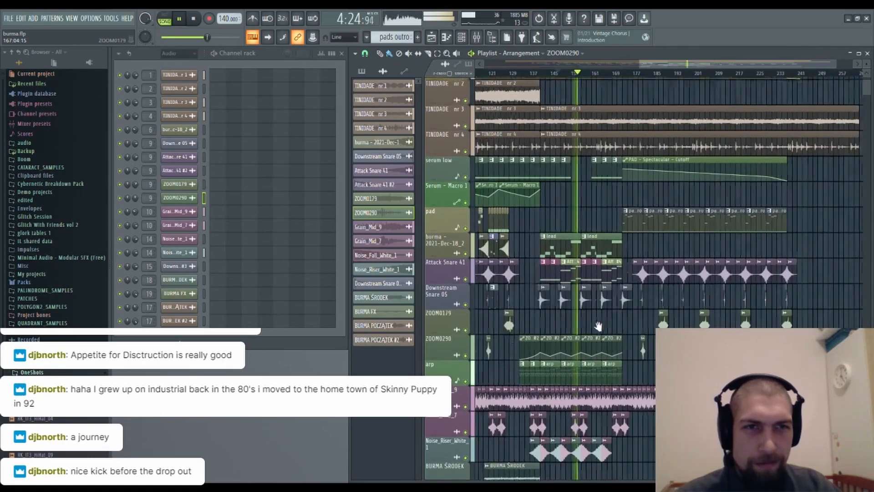
pyautogui.hscroll(5, 601, 324)
pyautogui.moveTo(608, 349); pyautogui.dragTo(682, 319)
pyautogui.doubleClick(619, 273)
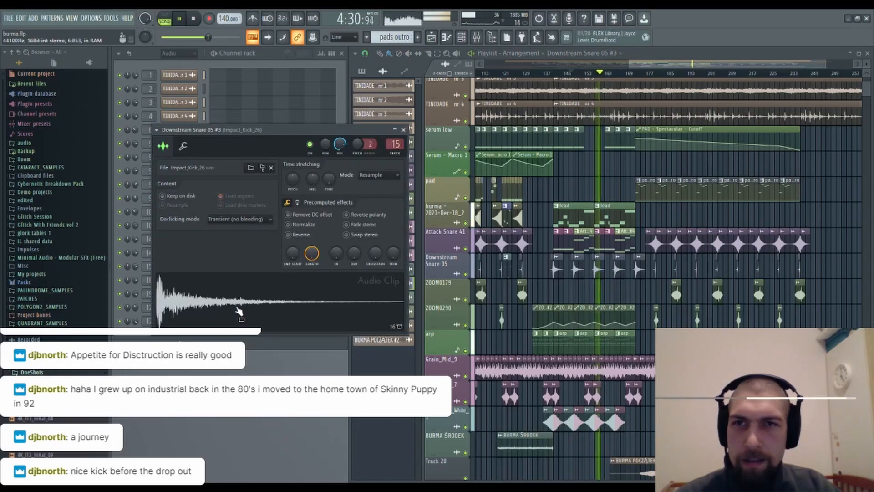
pyautogui.click(403, 129)
pyautogui.moveTo(564, 181); pyautogui.dragTo(506, 305)
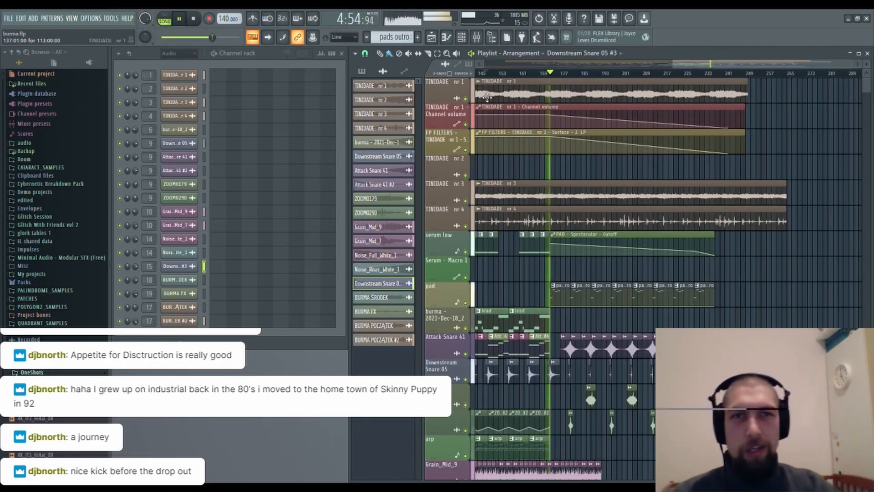
# Listen to the transition into the outro while examining how the snare, ZOOM, pad and Grain_Mid_9 clips line up.
pyautogui.scroll(-1, 573, 161)
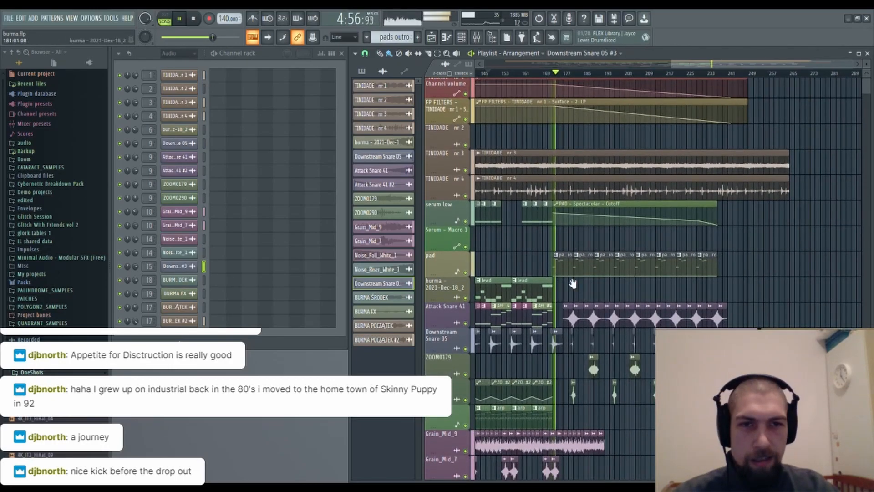
pyautogui.scroll(-1, 575, 255)
pyautogui.scroll(-1, 576, 262)
pyautogui.scroll(-1, 568, 264)
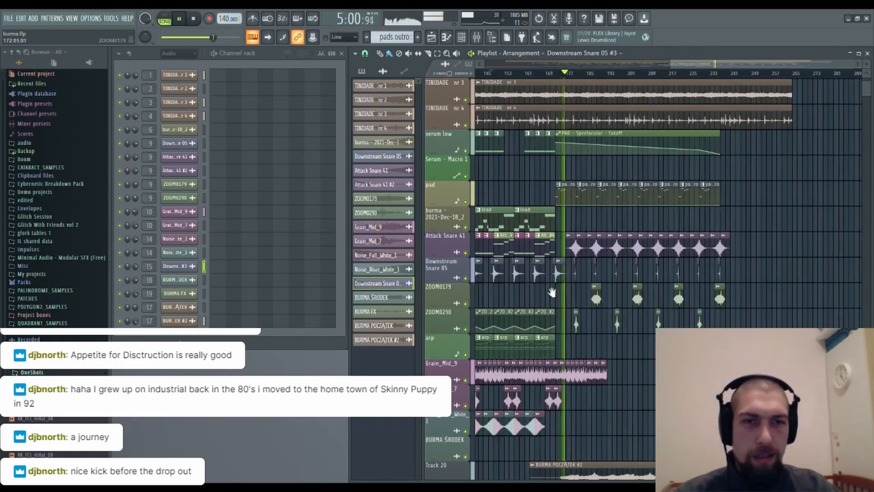
pyautogui.moveTo(552, 291); pyautogui.dragTo(540, 288)
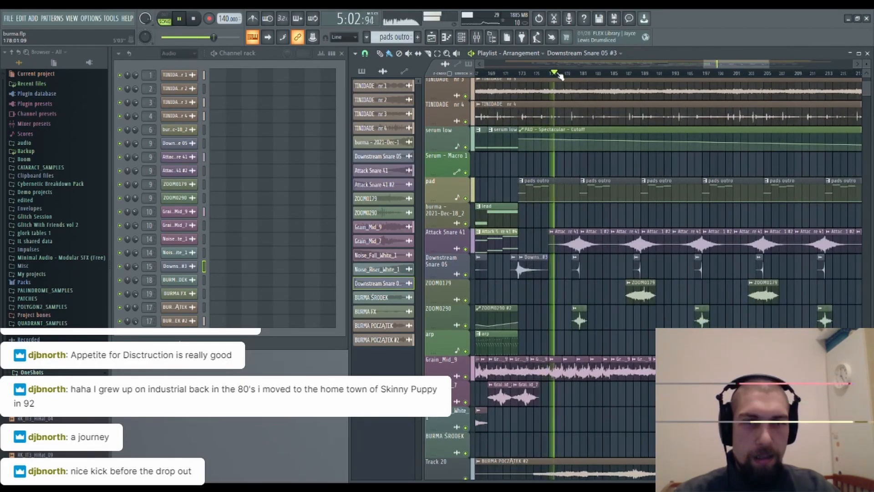
pyautogui.moveTo(542, 294); pyautogui.dragTo(526, 275)
pyautogui.moveTo(636, 306); pyautogui.dragTo(594, 269)
pyautogui.moveTo(759, 299); pyautogui.dragTo(614, 292)
pyautogui.moveTo(718, 287); pyautogui.dragTo(661, 337)
pyautogui.moveTo(810, 225); pyautogui.dragTo(763, 309)
pyautogui.moveTo(795, 258); pyautogui.dragTo(805, 264)
pyautogui.moveTo(557, 172); pyautogui.dragTo(647, 154)
pyautogui.moveTo(572, 243); pyautogui.dragTo(723, 240)
pyautogui.moveTo(624, 248); pyautogui.dragTo(579, 247)
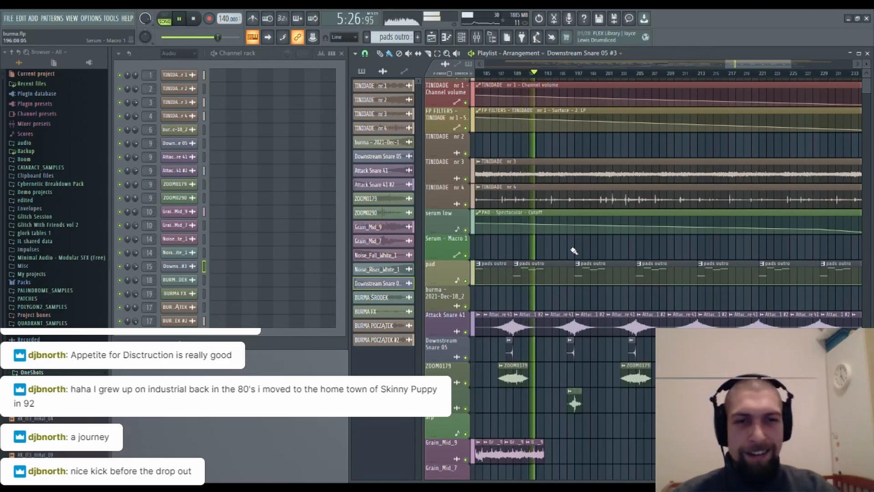
pyautogui.moveTo(572, 249); pyautogui.dragTo(478, 158)
pyautogui.moveTo(571, 370); pyautogui.dragTo(689, 362)
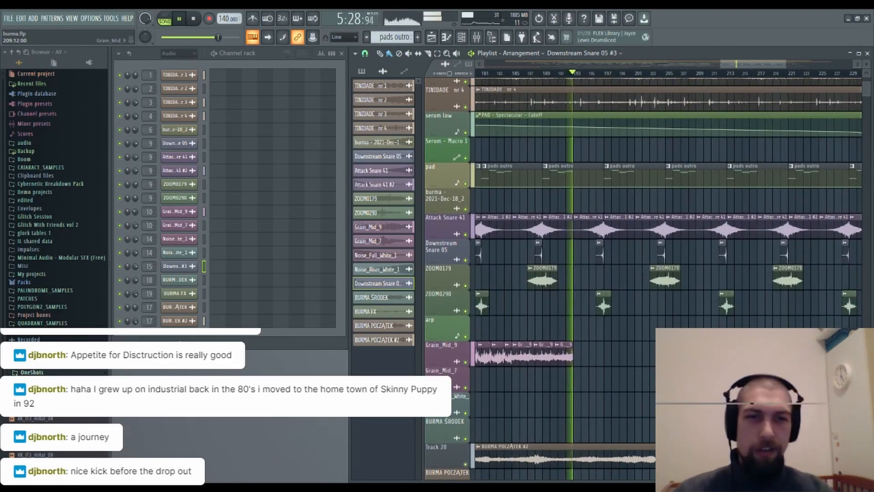
pyautogui.moveTo(541, 334); pyautogui.dragTo(488, 314)
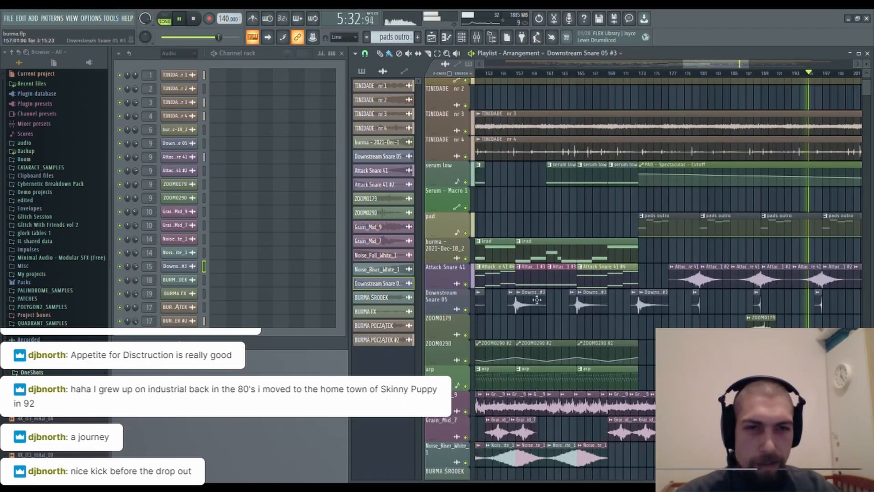
# Recheck the Downstream Snare 05 #3 sample settings, listen further through the outro, and stop playback.
pyautogui.click(175, 266)
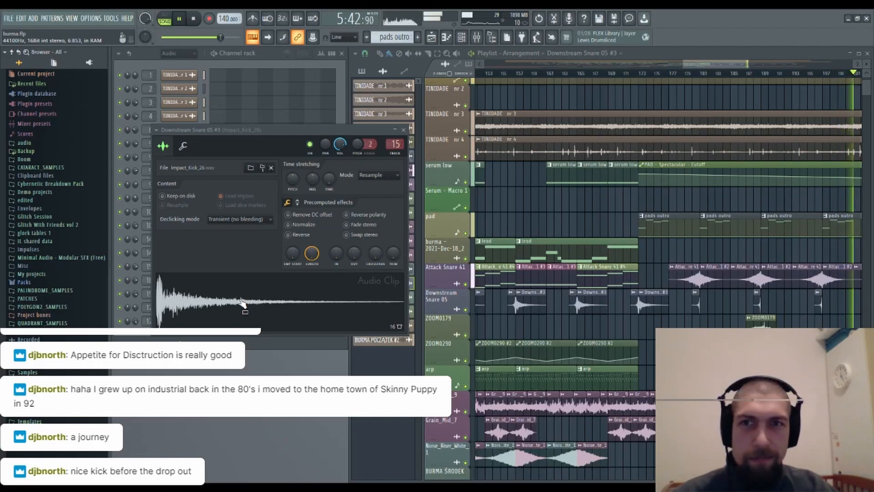
pyautogui.press('Escape')
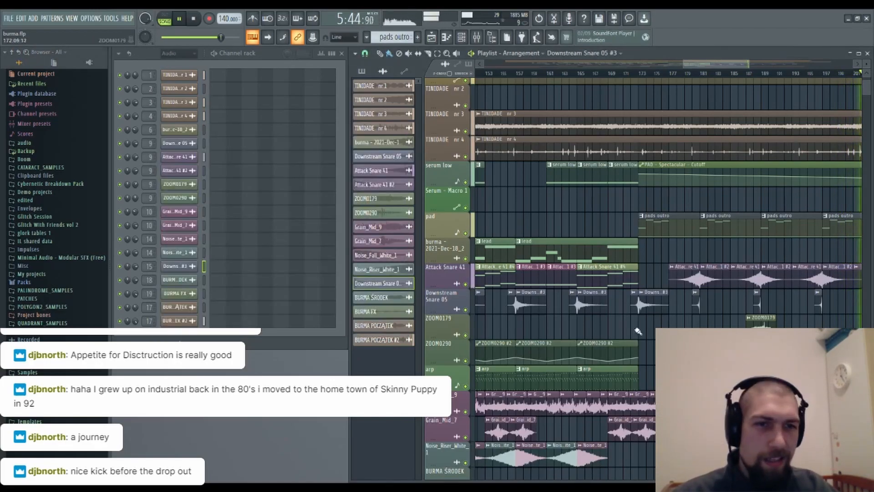
pyautogui.scroll(1, 663, 239)
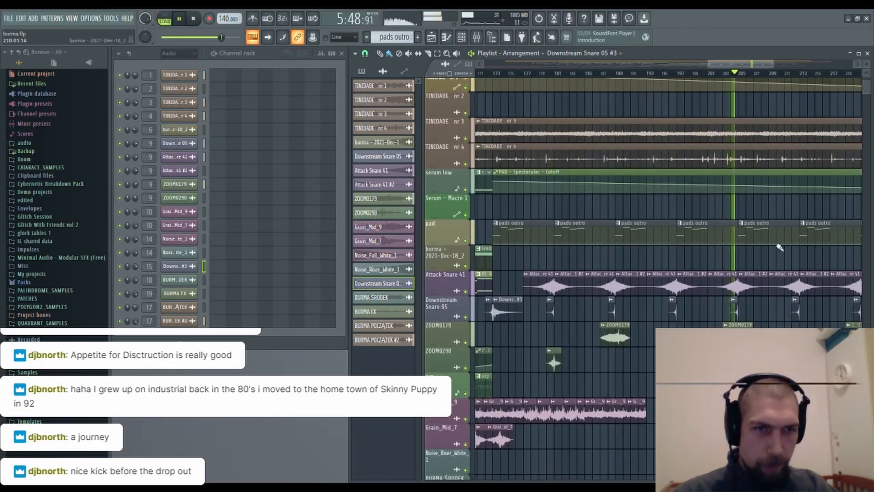
pyautogui.scroll(1, 745, 265)
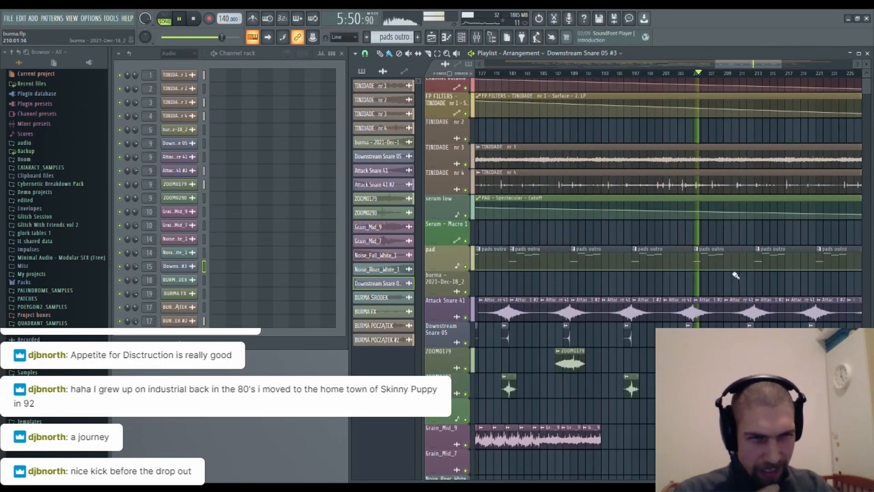
pyautogui.scroll(1, 719, 270)
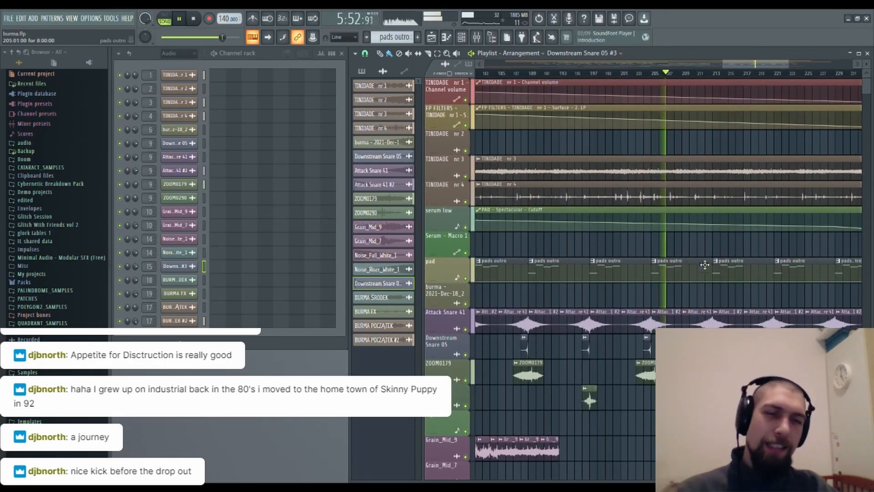
pyautogui.scroll(1, 659, 254)
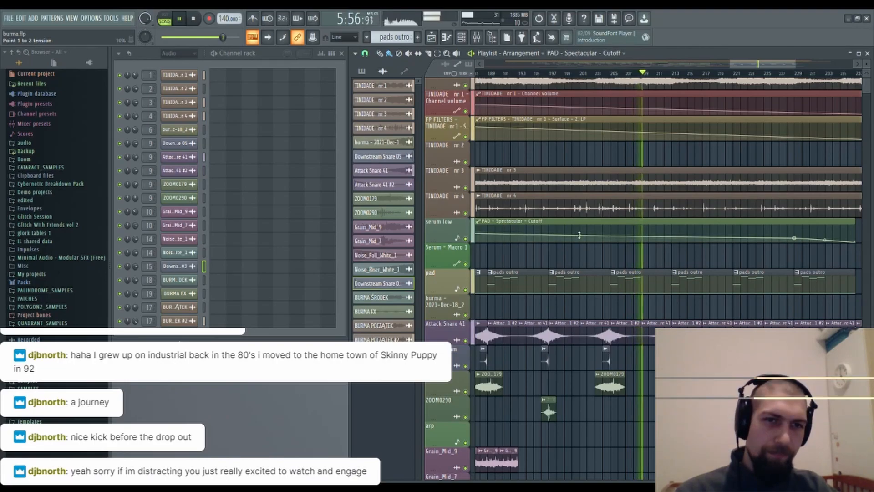
pyautogui.click(193, 19)
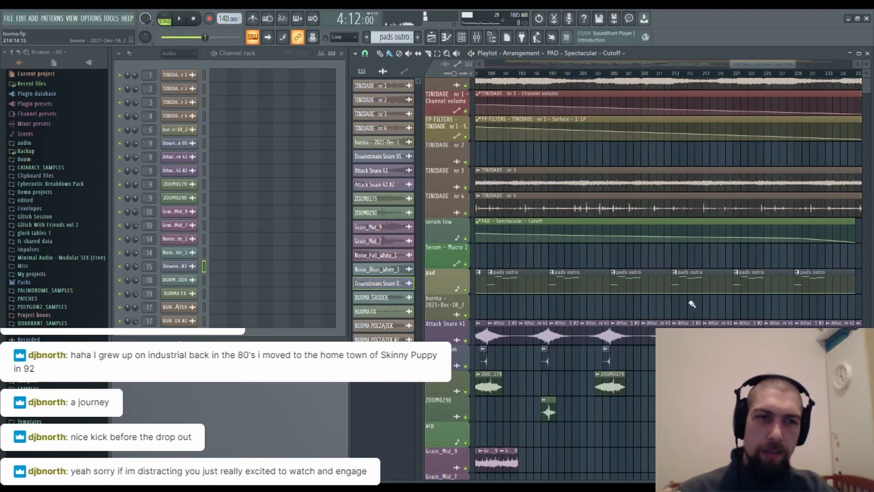
# Slice the Grain_Mid_9 row at bar 173, where the pads outro begins, and delete the short piece after the cut.
pyautogui.scroll(2, 660, 305)
pyautogui.scroll(-2, 624, 291)
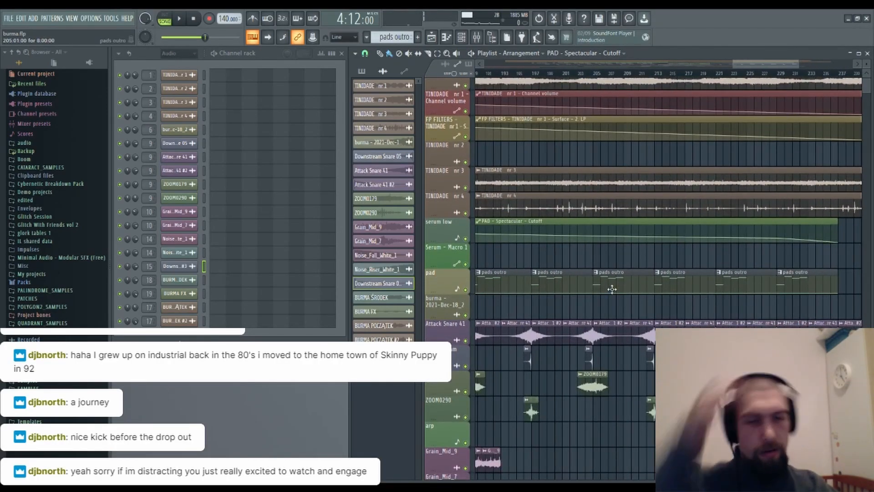
pyautogui.scroll(-10, 742, 248)
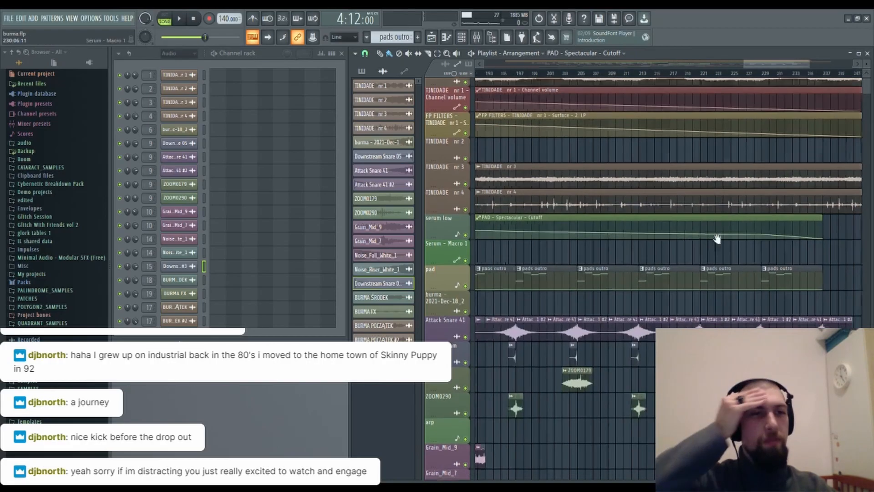
pyautogui.scroll(4, 686, 293)
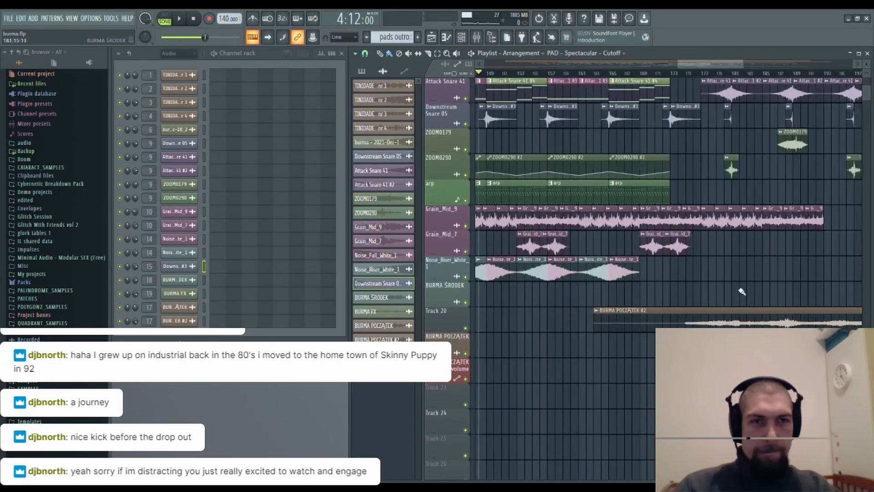
pyautogui.moveTo(715, 346); pyautogui.dragTo(647, 360)
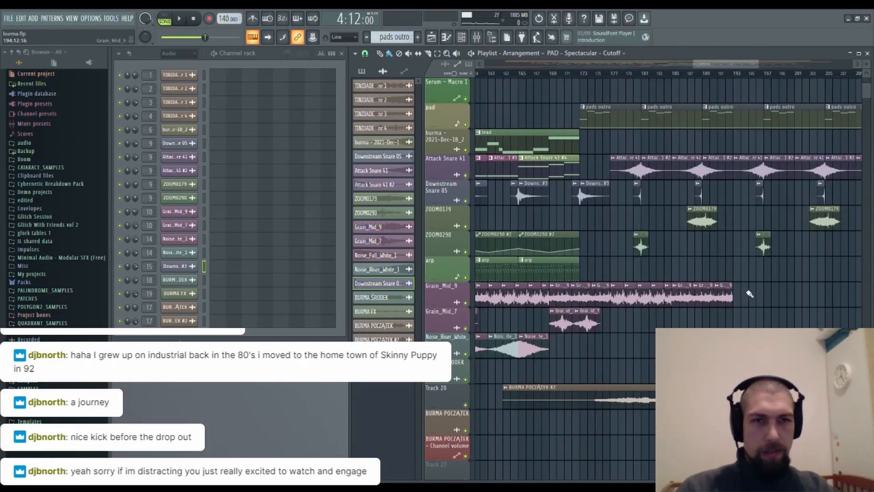
pyautogui.moveTo(749, 294); pyautogui.dragTo(595, 296)
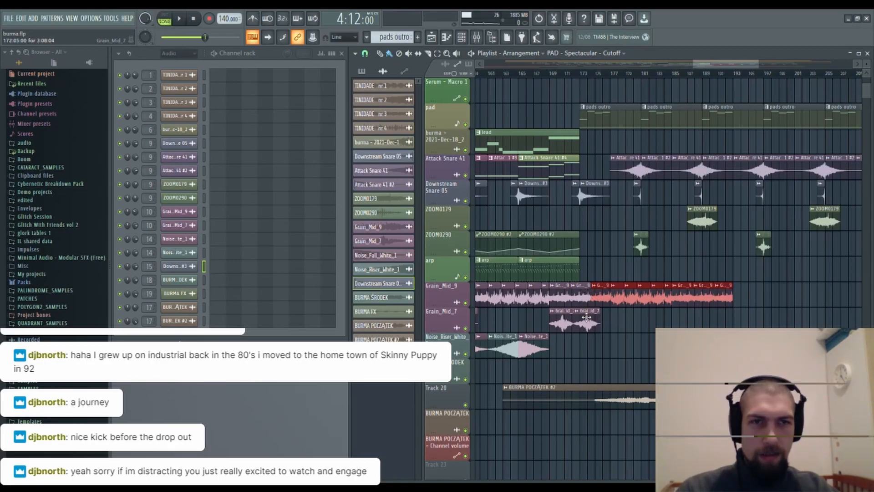
pyautogui.scroll(3, 598, 195)
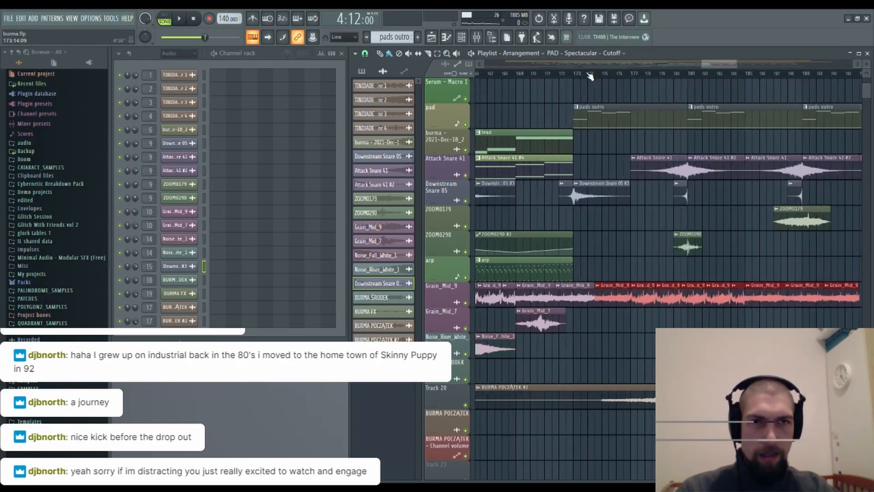
pyautogui.click(571, 300)
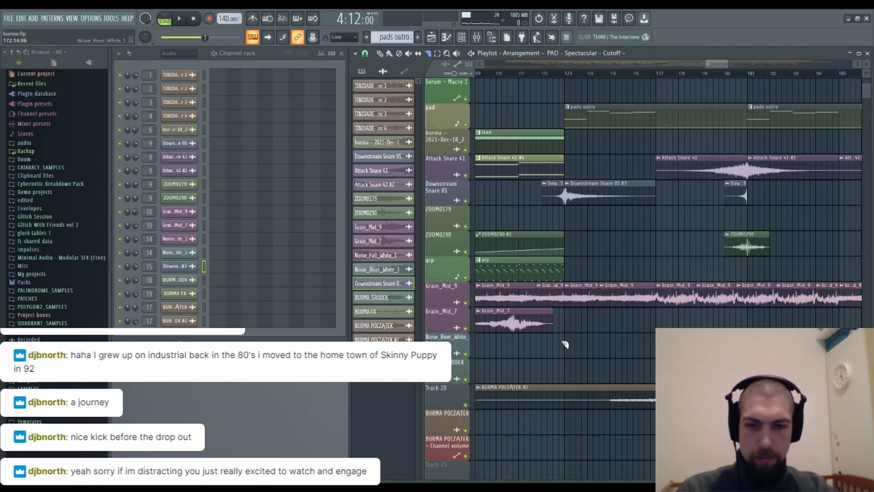
pyautogui.scroll(-4, 606, 81)
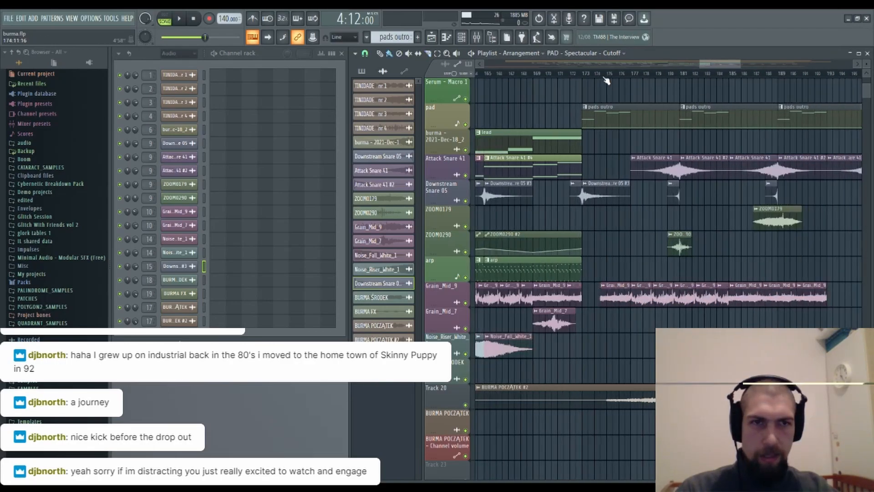
# Move the last sixteen bars of Grain_Mid_9 clips later in the outro, starting at bar 205.
pyautogui.moveTo(733, 321); pyautogui.dragTo(619, 297)
pyautogui.moveTo(663, 318); pyautogui.dragTo(603, 316)
pyautogui.moveTo(560, 283); pyautogui.dragTo(610, 292)
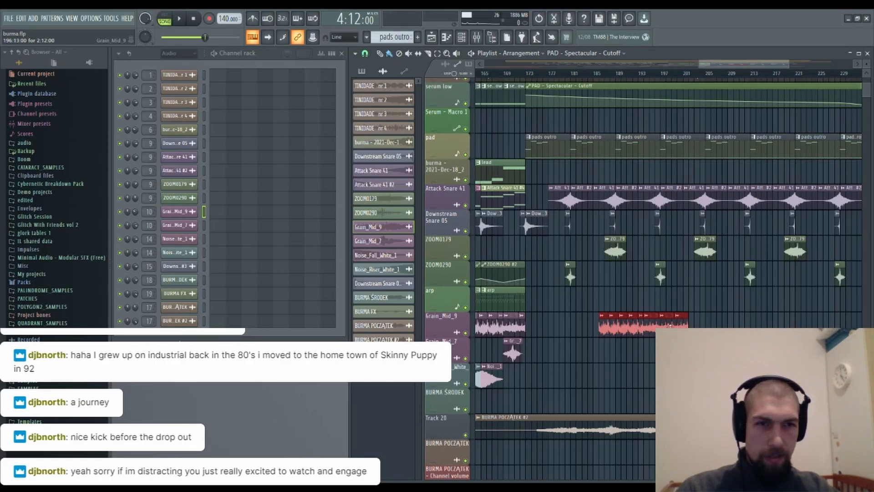
pyautogui.moveTo(668, 325); pyautogui.dragTo(739, 324)
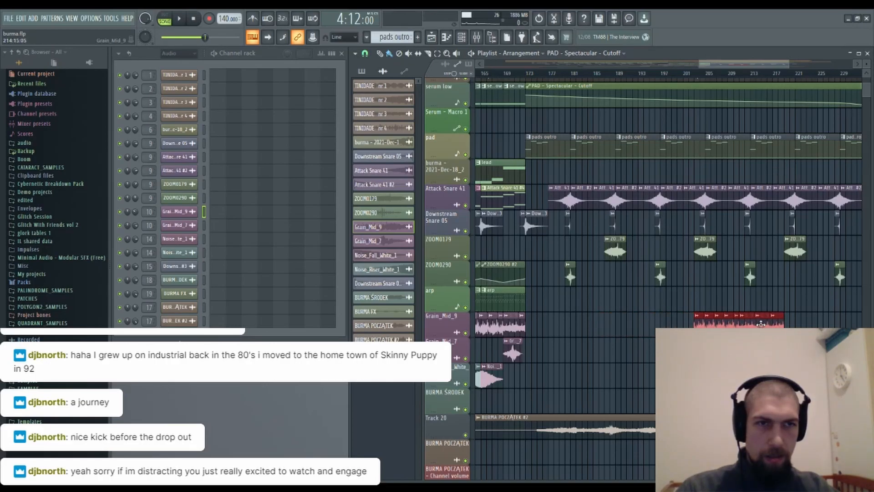
pyautogui.moveTo(715, 296); pyautogui.dragTo(640, 309)
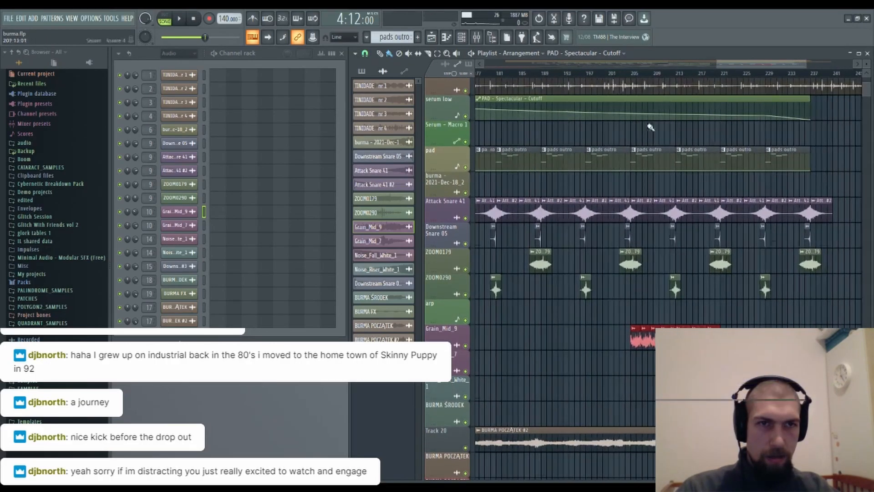
# Duplicate the sixteen bars of Grain_Mid_9 clips that begin at bar 205 so the copy follows directly at bar 221.
pyautogui.scroll(3, 636, 78)
pyautogui.scroll(-2, 636, 78)
pyautogui.moveTo(693, 365); pyautogui.dragTo(535, 333)
pyautogui.hotkey('ctrl', 'b')
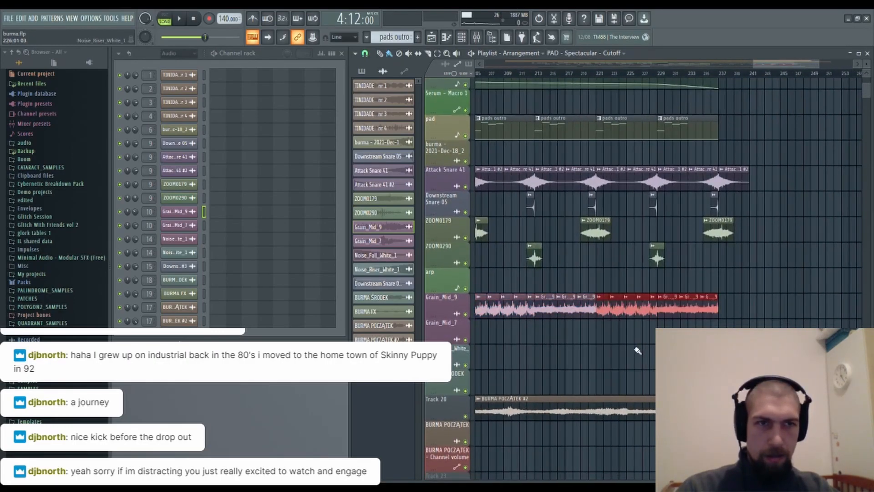
# Return to the section before the pads outro and play the arrangement from shortly after bar 149.
pyautogui.moveTo(628, 348); pyautogui.dragTo(587, 354)
pyautogui.moveTo(654, 353); pyautogui.dragTo(608, 340)
pyautogui.moveTo(696, 300); pyautogui.dragTo(865, 280)
pyautogui.moveTo(665, 337); pyautogui.dragTo(535, 378)
pyautogui.moveTo(704, 292); pyautogui.dragTo(847, 332)
pyautogui.moveTo(636, 319); pyautogui.dragTo(844, 400)
pyautogui.moveTo(653, 269); pyautogui.dragTo(858, 303)
pyautogui.click(550, 72)
pyautogui.moveTo(552, 72); pyautogui.dragTo(597, 74)
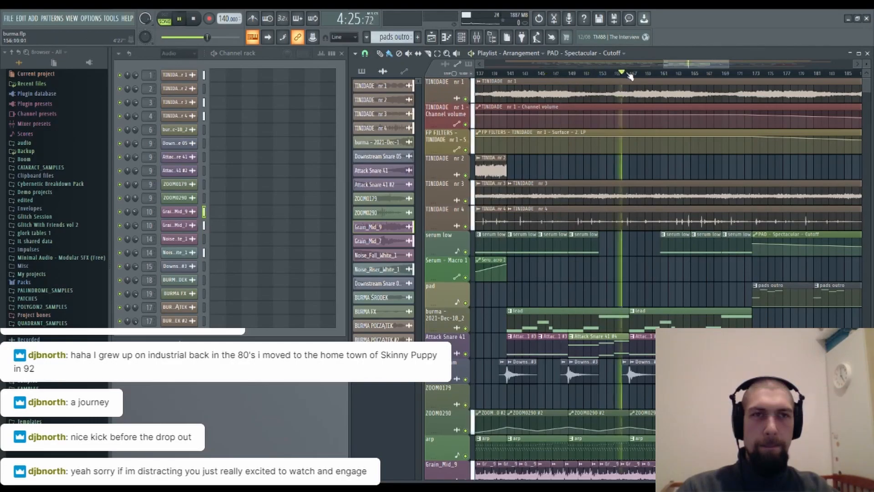
pyautogui.press('space')
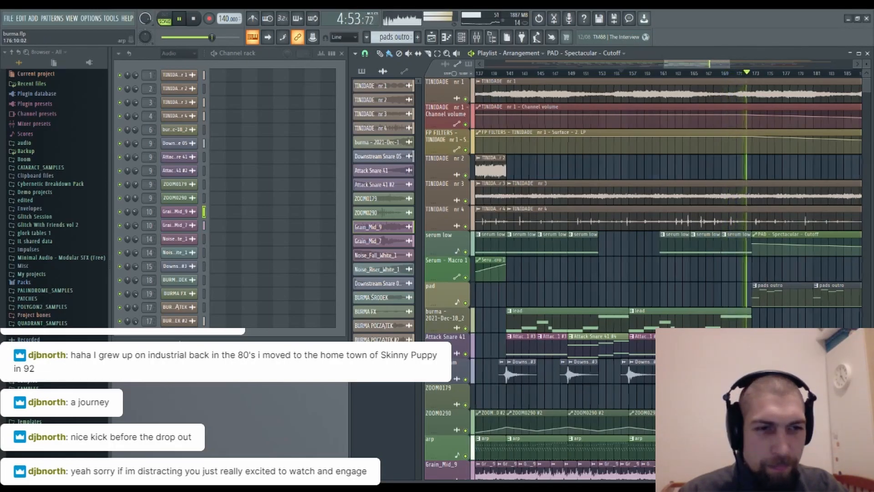
# Listen to the transition into the outro while examining the snare, ZOOM, pad and TINIDADE rows from bar 173 on.
pyautogui.scroll(-3, 661, 326)
pyautogui.moveTo(661, 325); pyautogui.dragTo(651, 438)
pyautogui.moveTo(643, 223); pyautogui.dragTo(632, 304)
pyautogui.moveTo(654, 169); pyautogui.dragTo(629, 154)
pyautogui.moveTo(608, 457); pyautogui.dragTo(616, 346)
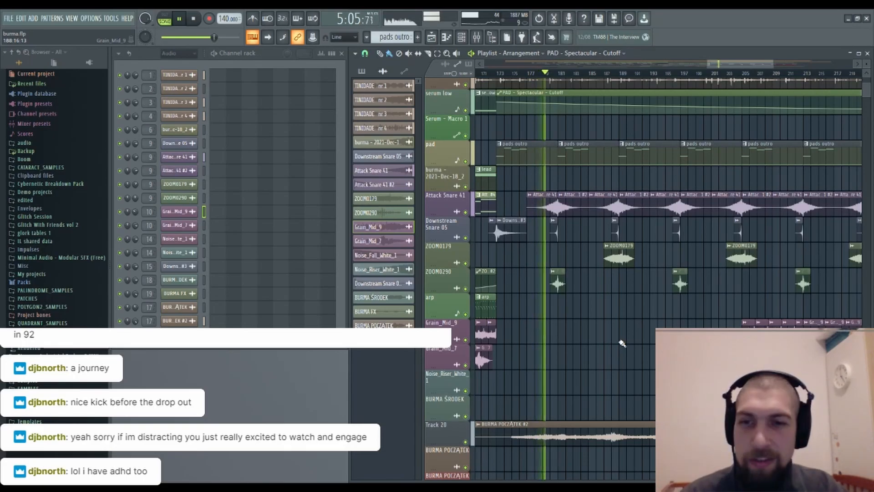
pyautogui.scroll(3, 622, 345)
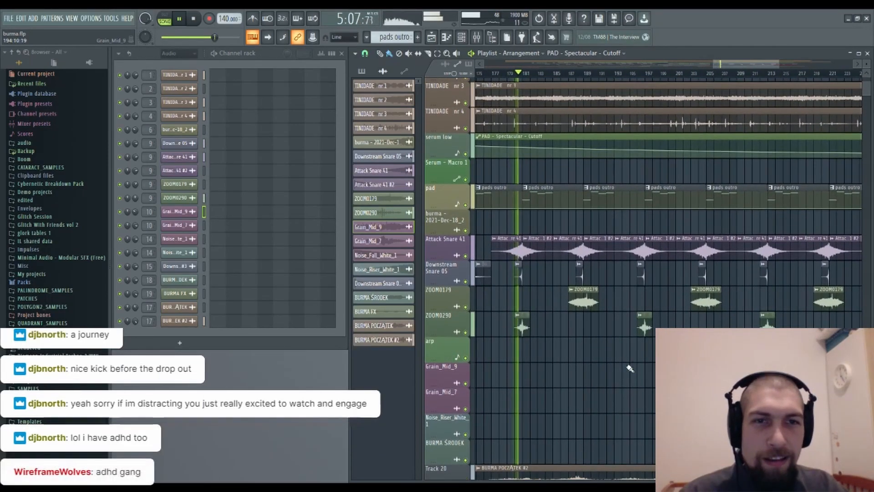
pyautogui.scroll(3, 630, 367)
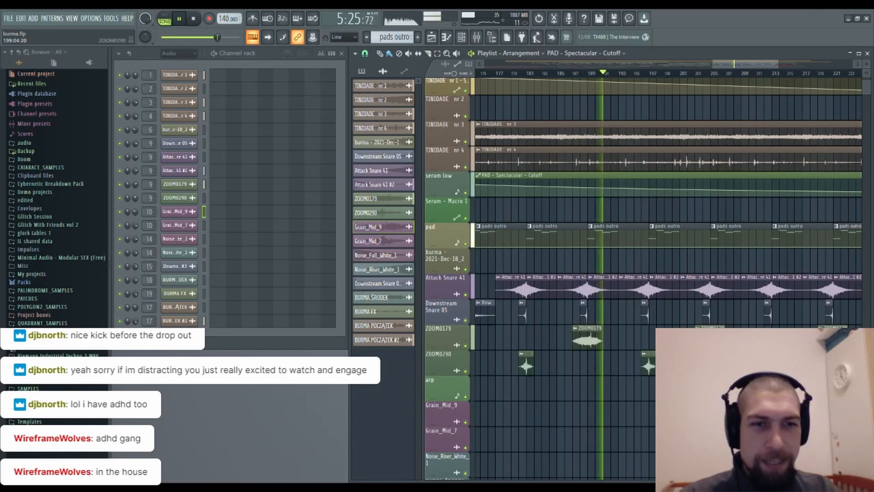
pyautogui.scroll(2, 635, 413)
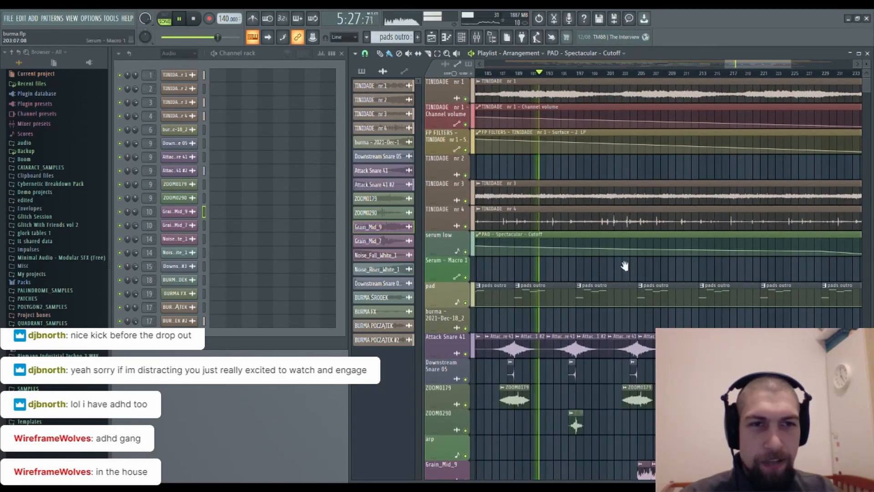
pyautogui.scroll(-2, 587, 273)
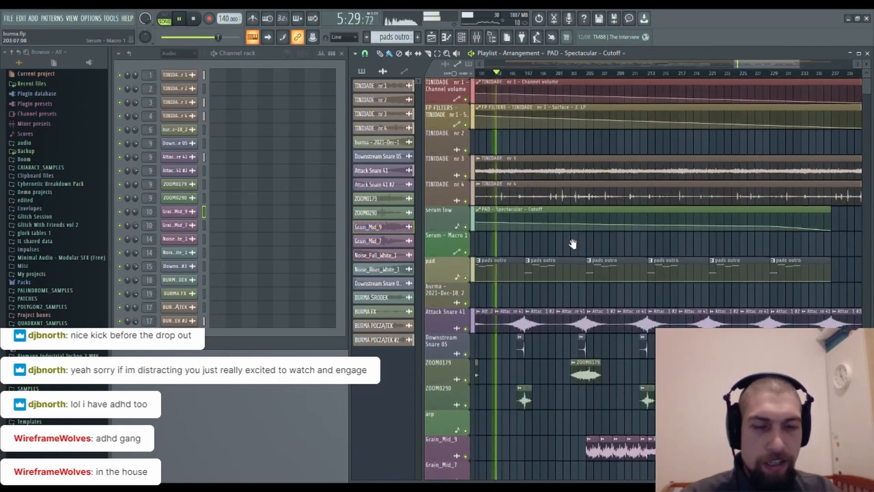
# Listen through the Grain_Mid_9 entry at bar 205 and its duplicated block, examining how they sit under the pad and snare clips.
pyautogui.scroll(-5, 592, 346)
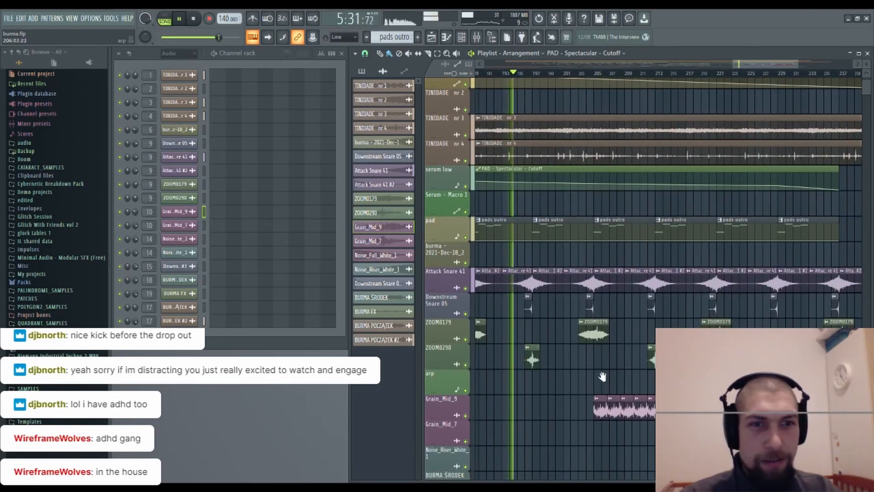
pyautogui.moveTo(601, 391)
pyautogui.mouseDown()
pyautogui.moveTo(595, 345)
pyautogui.moveTo(585, 351)
pyautogui.moveTo(600, 387)
pyautogui.mouseUp()
pyautogui.moveTo(602, 313); pyautogui.dragTo(546, 286)
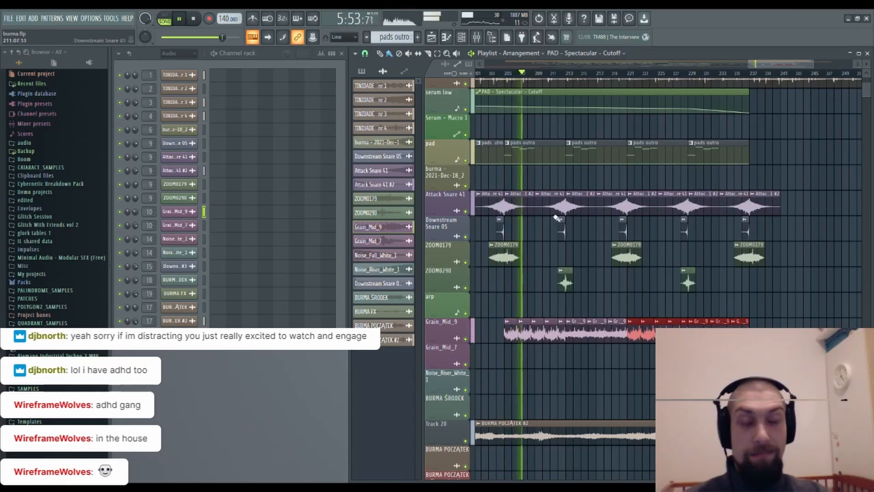
pyautogui.scroll(2, 546, 319)
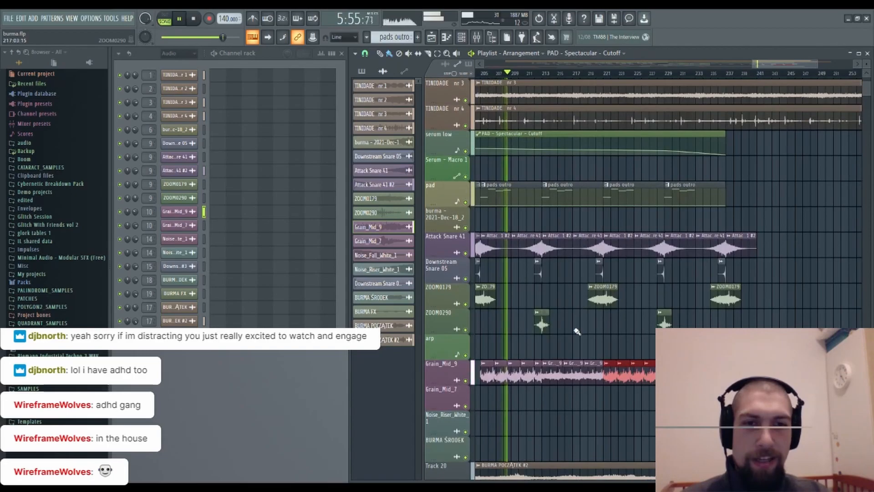
pyautogui.scroll(-2, 584, 352)
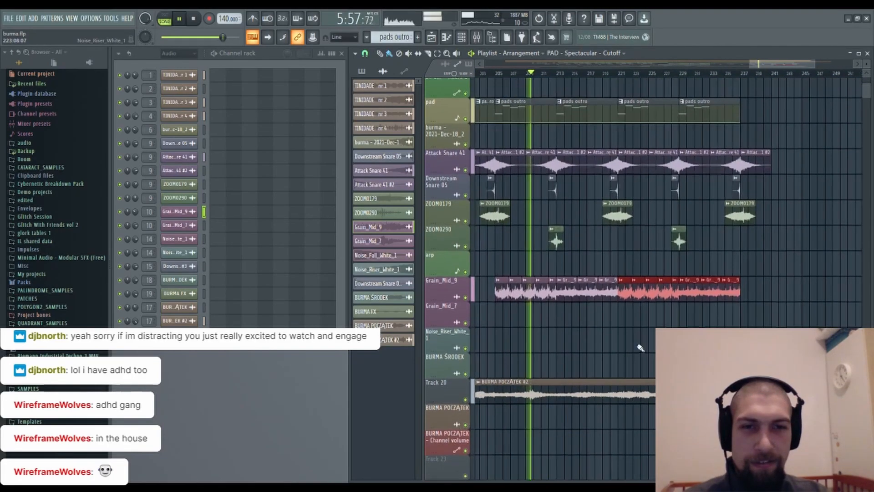
pyautogui.moveTo(613, 287); pyautogui.dragTo(639, 276)
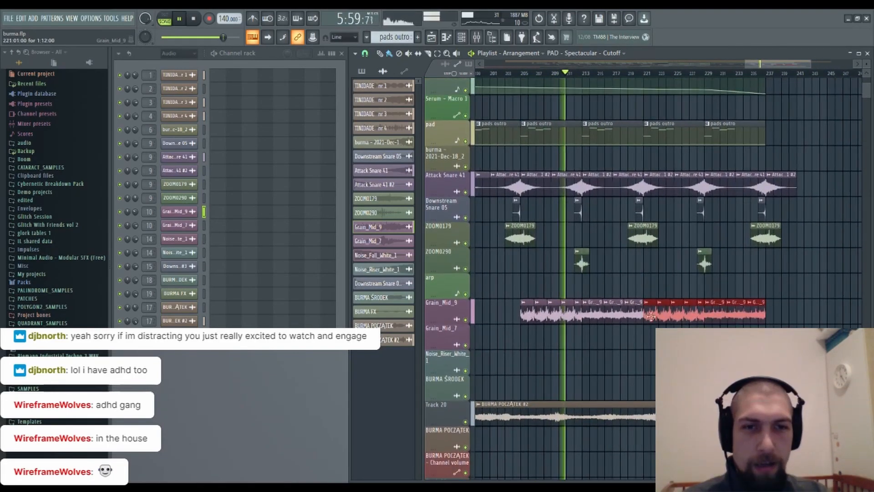
pyautogui.moveTo(634, 350); pyautogui.dragTo(573, 364)
pyautogui.moveTo(614, 270); pyautogui.dragTo(588, 286)
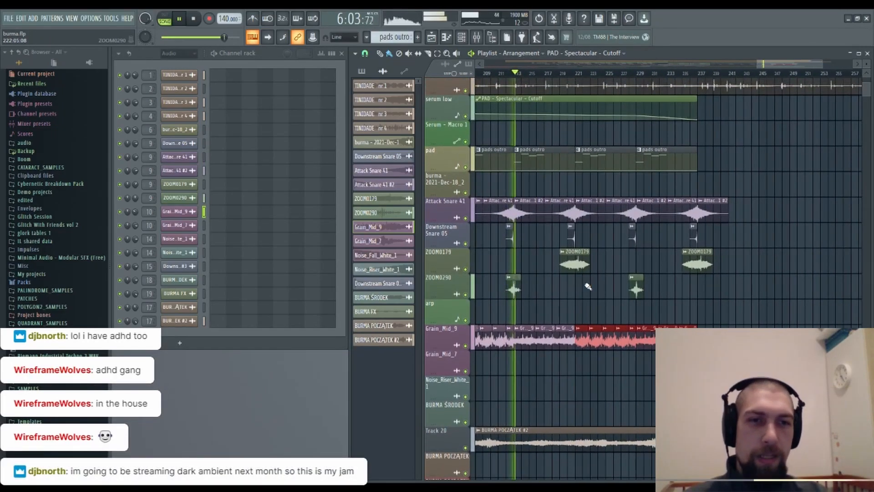
pyautogui.moveTo(627, 376); pyautogui.dragTo(622, 379)
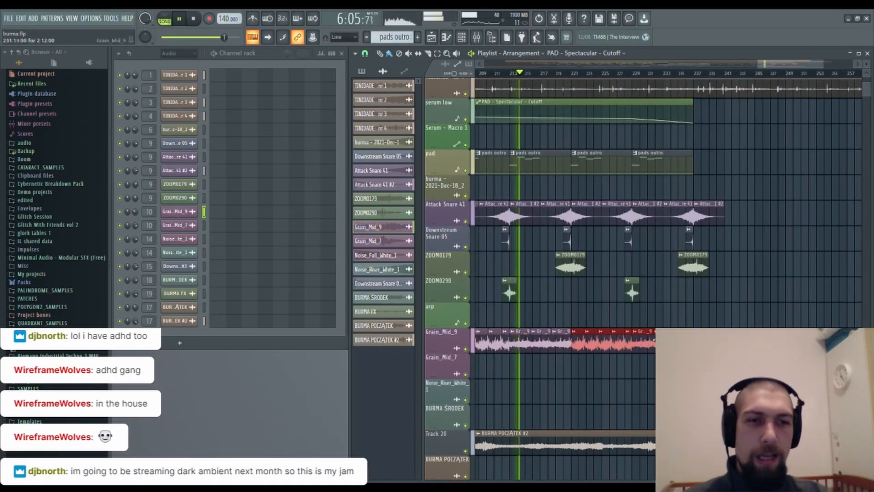
pyautogui.moveTo(732, 319); pyautogui.dragTo(696, 345)
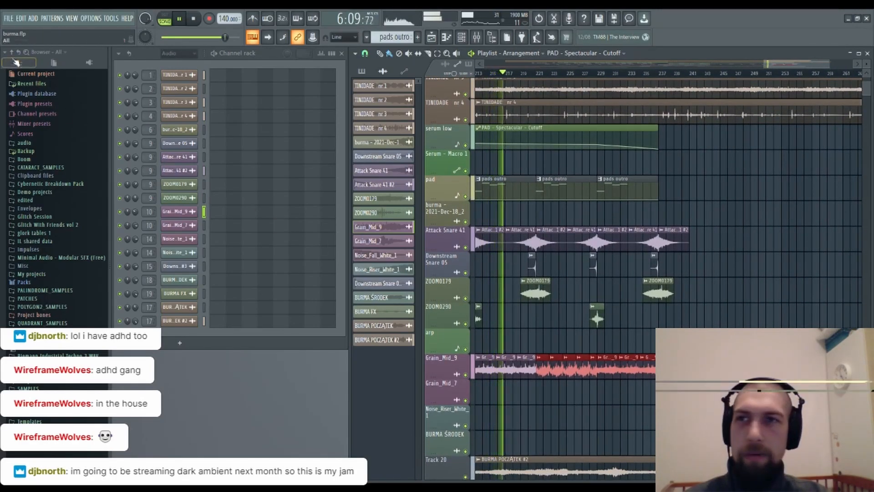
pyautogui.moveTo(558, 336); pyautogui.dragTo(576, 314)
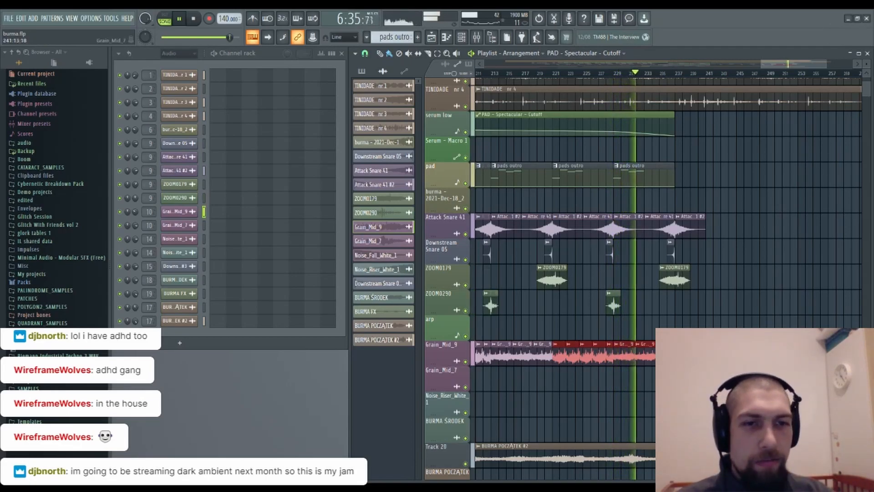
# Listen to the ending after bar 237 while examining where the pad, snare, automation and TINIDADE clips stop.
pyautogui.scroll(-1, 643, 273)
pyautogui.scroll(4, 643, 273)
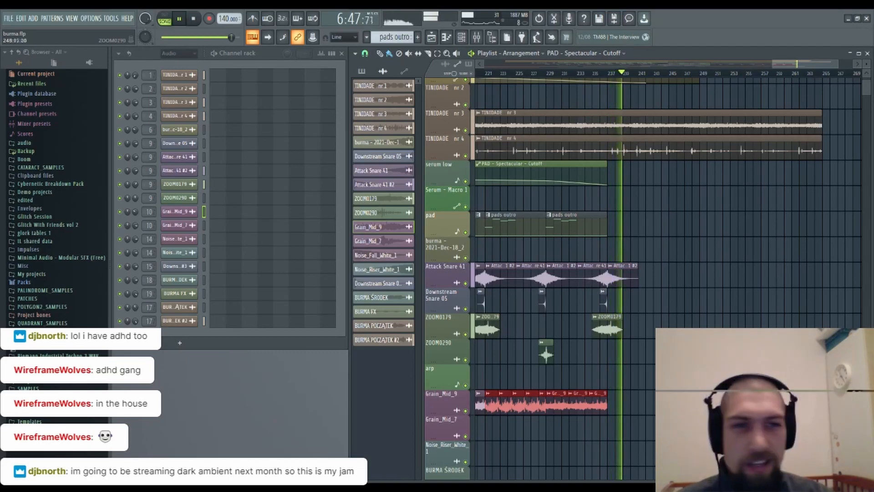
pyautogui.scroll(3, 655, 237)
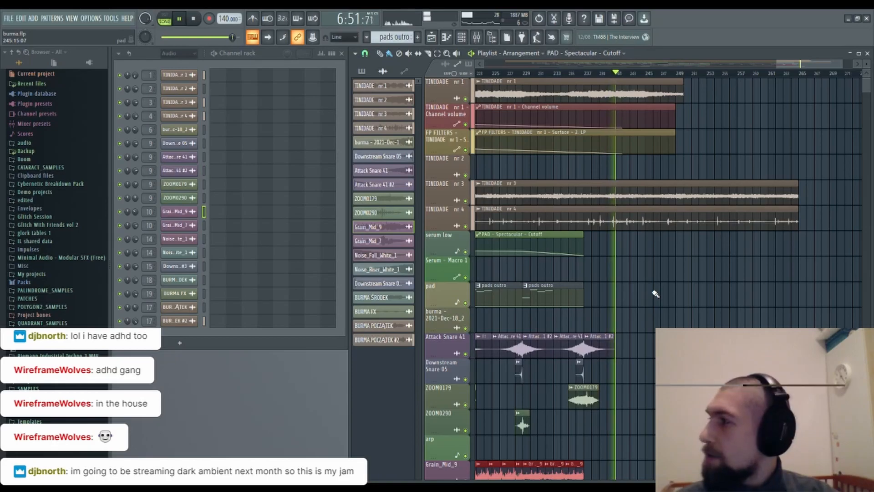
pyautogui.scroll(-1, 664, 300)
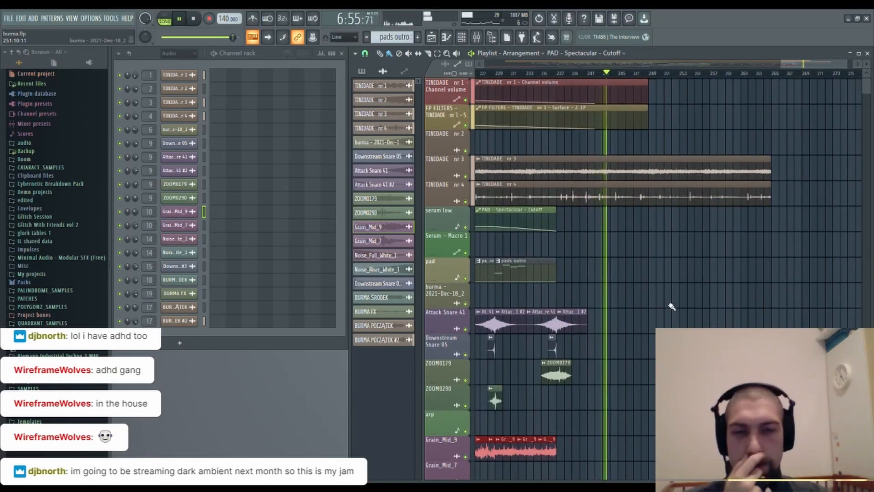
pyautogui.scroll(1, 672, 307)
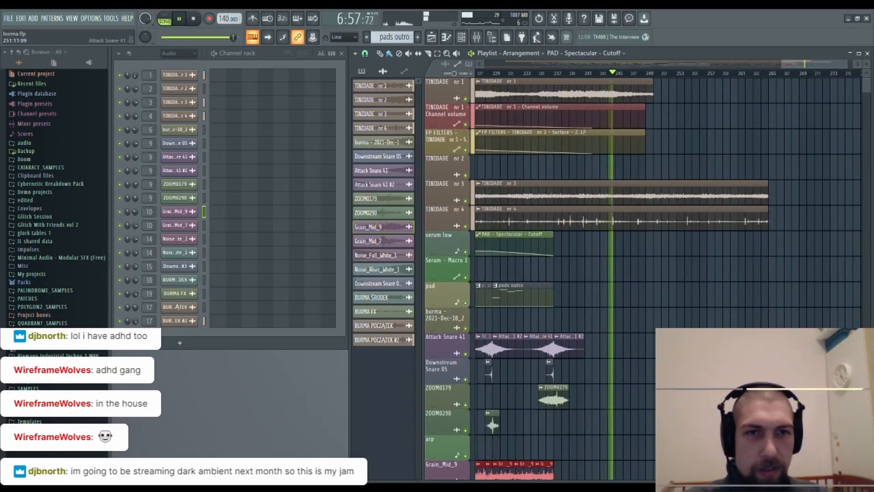
pyautogui.scroll(-9, 719, 223)
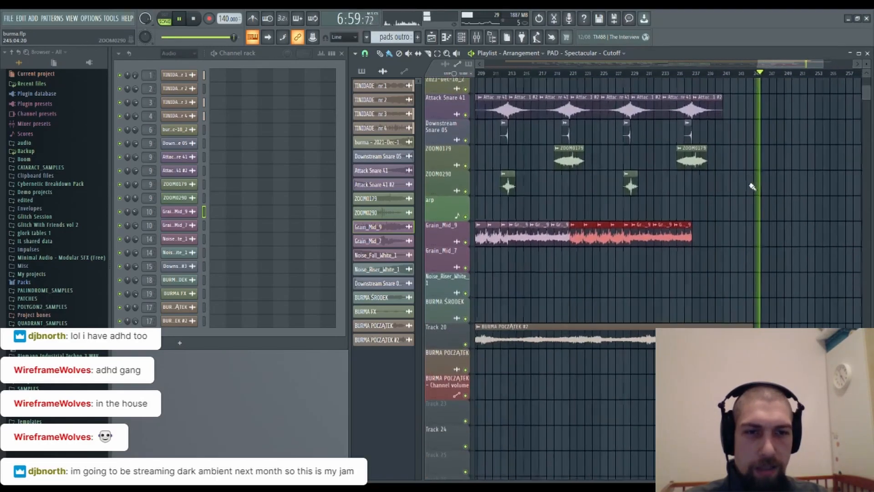
pyautogui.scroll(9, 743, 234)
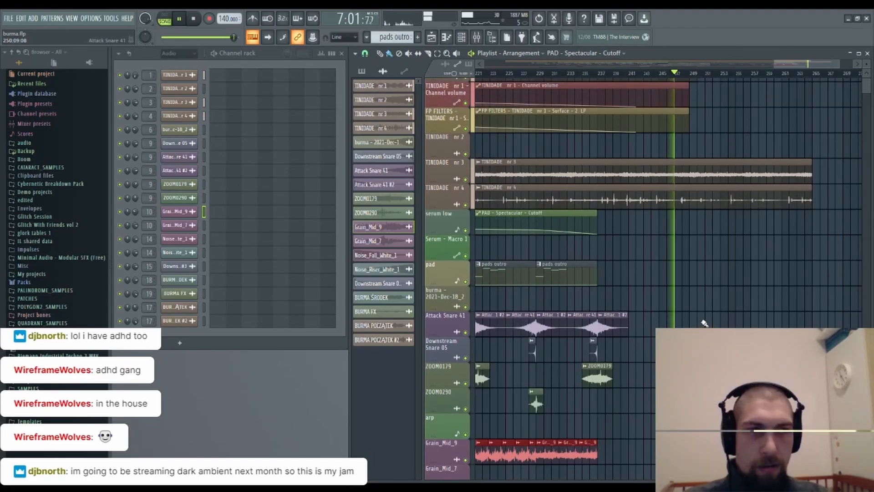
pyautogui.scroll(-4, 687, 309)
pyautogui.scroll(4, 669, 273)
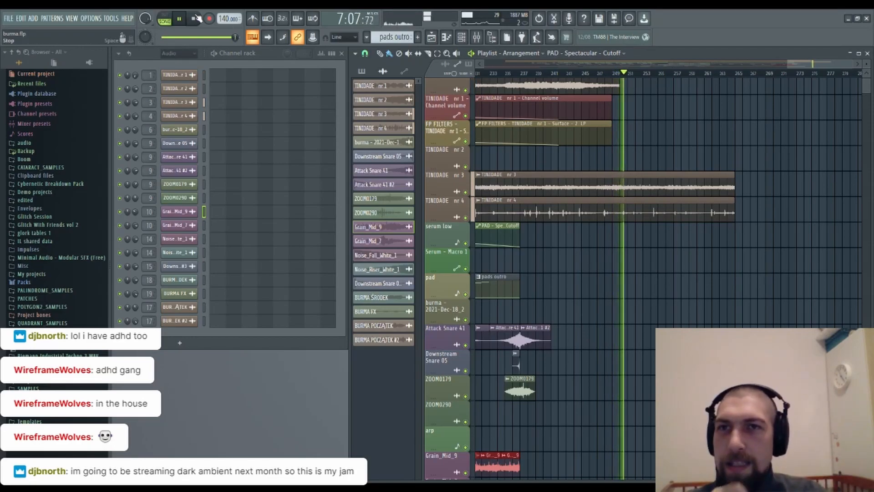
# Stop playback and examine the layout of the whole arrangement across all tracks, from the intro to the outro.
pyautogui.scroll(-5, 548, 74)
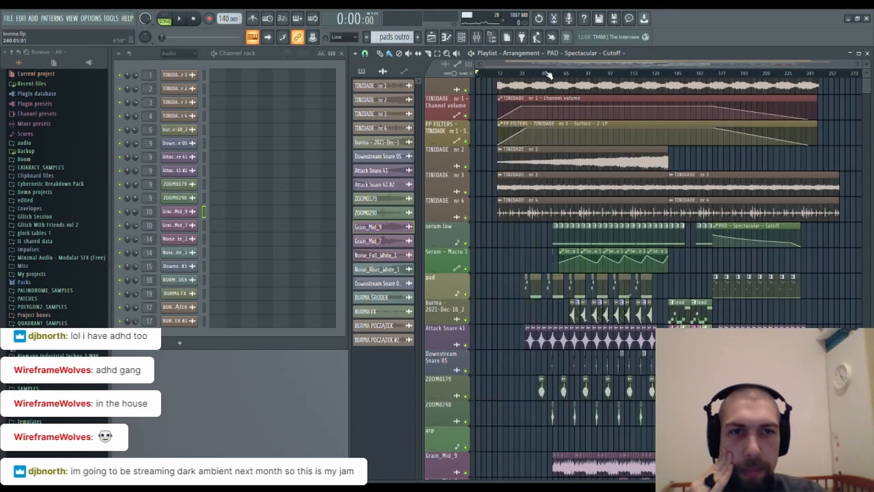
pyautogui.scroll(-9, 496, 282)
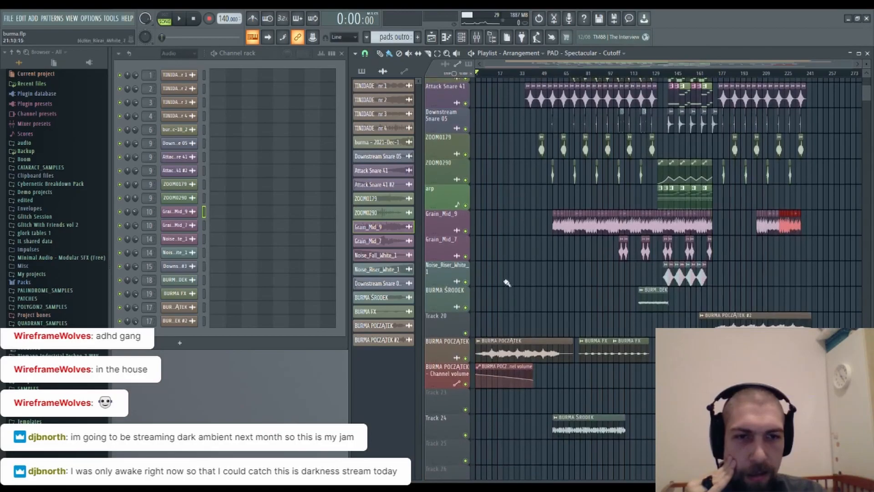
pyautogui.moveTo(499, 299); pyautogui.dragTo(499, 132)
pyautogui.moveTo(612, 220); pyautogui.dragTo(572, 397)
pyautogui.moveTo(819, 182); pyautogui.dragTo(820, 407)
pyautogui.moveTo(672, 263); pyautogui.dragTo(713, 175)
pyautogui.scroll(-3, 508, 368)
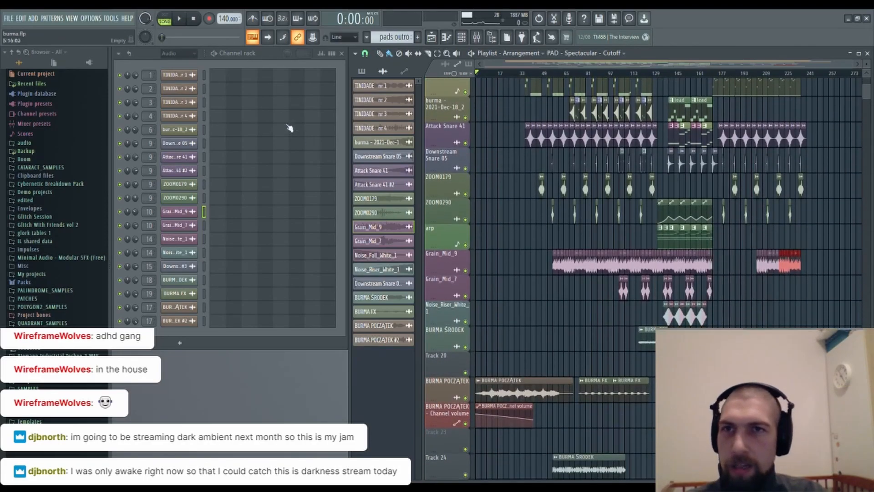
# Play the arrangement from the start and examine how the intro is layered, from the TINIDADE rows down to BURMA POCZĄTEK.
pyautogui.click(181, 19)
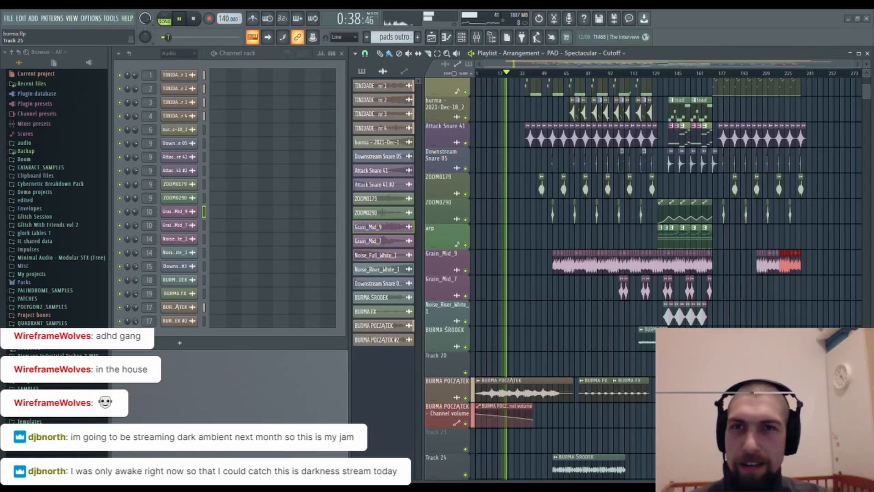
pyautogui.scroll(4, 519, 383)
pyautogui.scroll(-5, 525, 341)
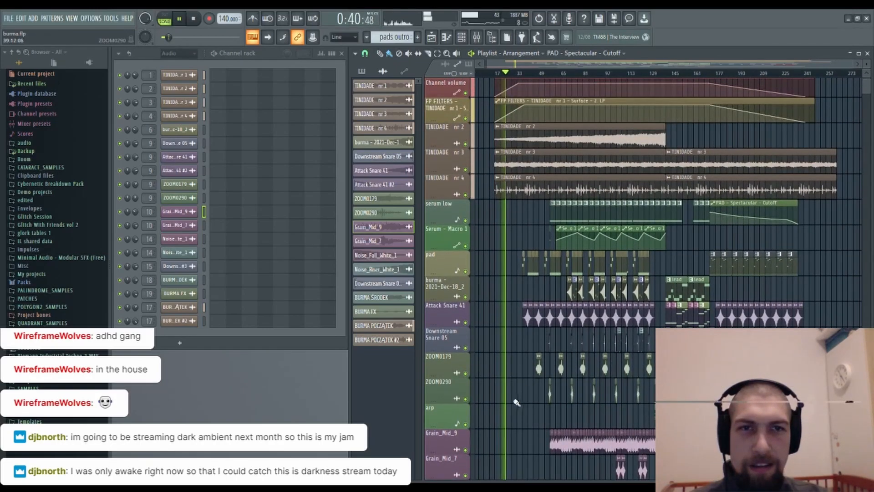
pyautogui.scroll(-5, 523, 286)
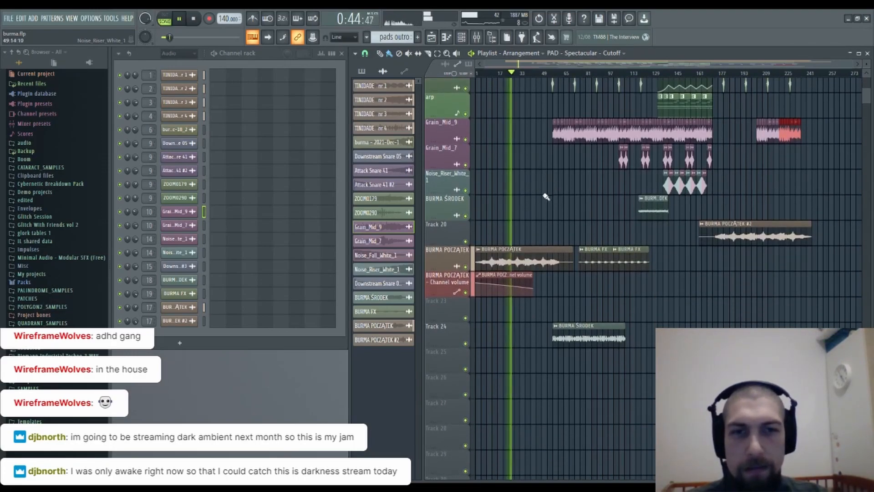
pyautogui.scroll(2, 550, 172)
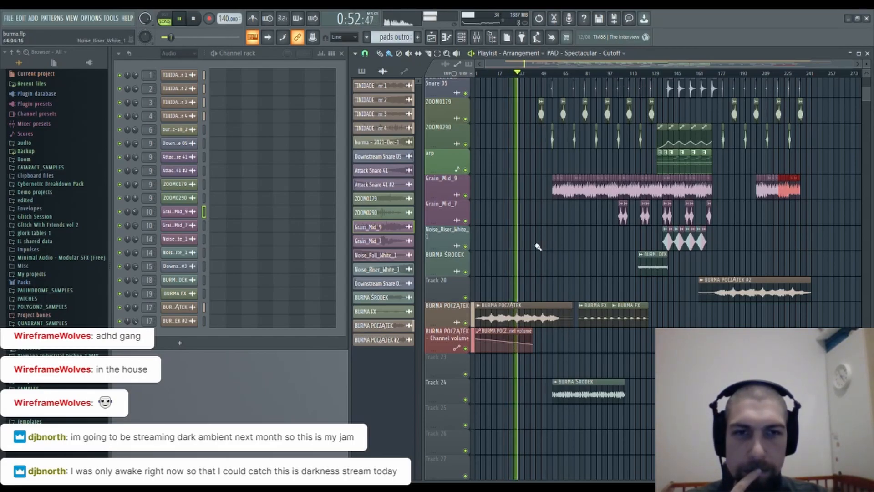
pyautogui.scroll(9, 538, 246)
pyautogui.scroll(2, 508, 315)
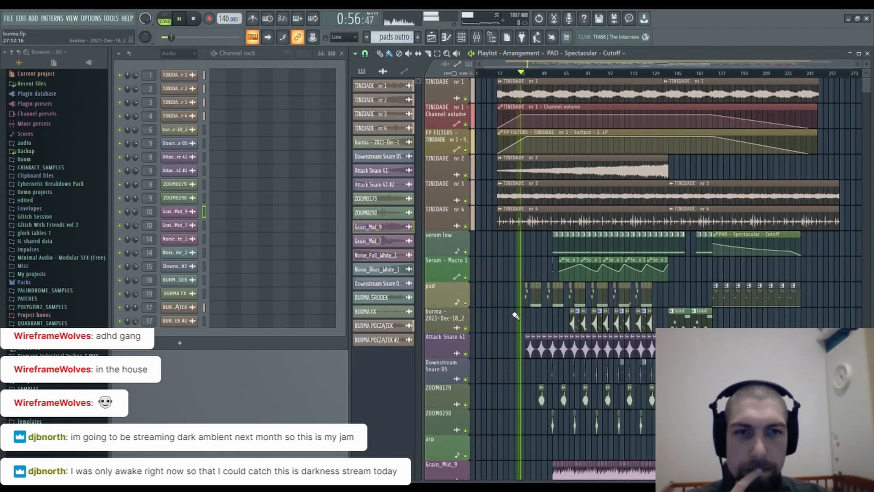
# Listen to the section around bar 37 while examining where the pad and Attack Snare 41 clips enter.
pyautogui.hscroll(1, 515, 315)
pyautogui.scroll(3, 505, 75)
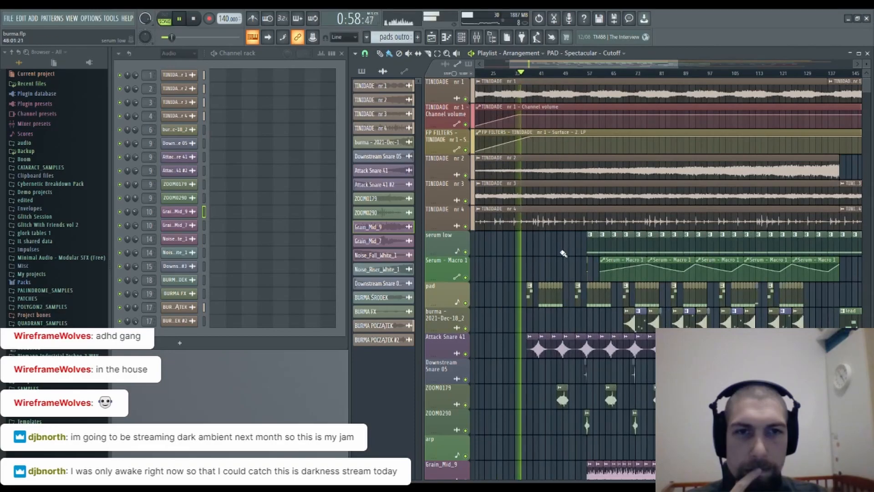
pyautogui.scroll(-1, 556, 221)
pyautogui.scroll(-1, 542, 299)
pyautogui.hscroll(1, 531, 279)
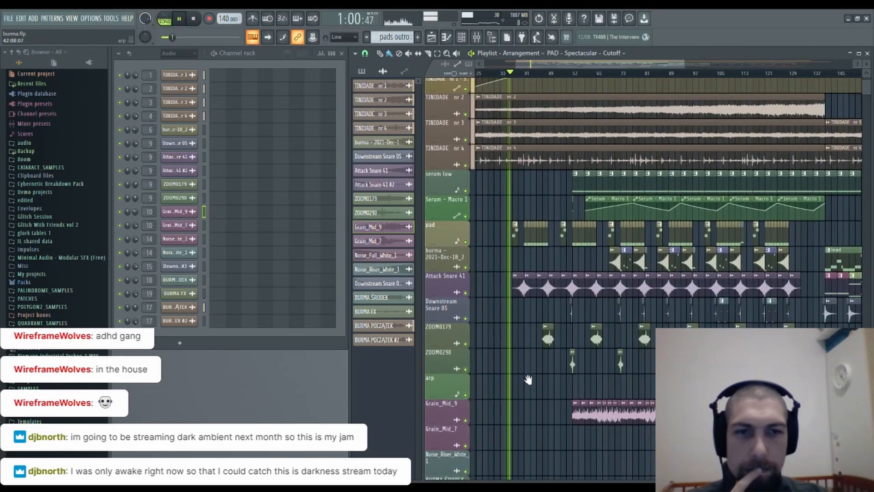
pyautogui.scroll(-1, 528, 379)
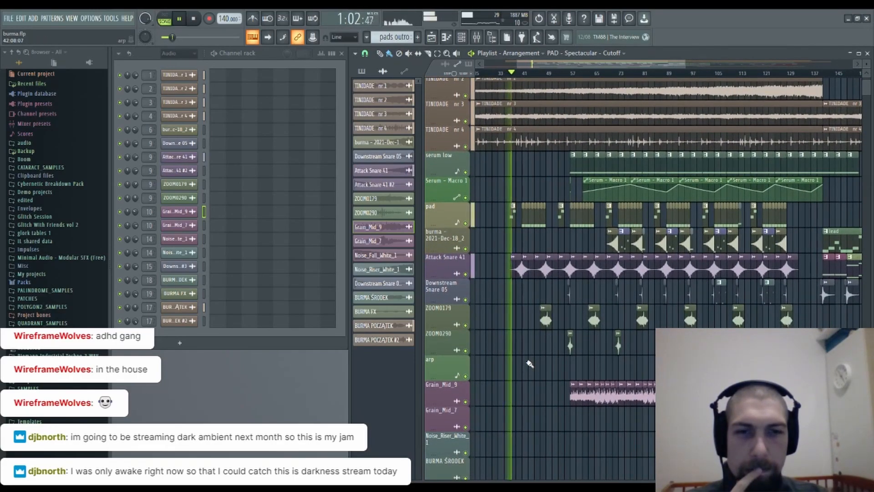
pyautogui.scroll(1, 533, 368)
pyautogui.hscroll(1, 533, 368)
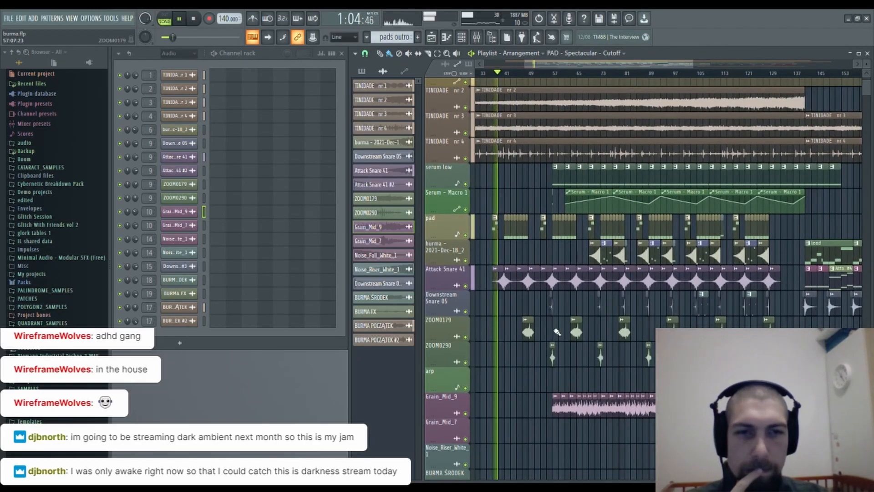
# Listen through bars 39 to 47, comparing the pad, snare and ZOOM rows with the BURMA POCZĄTEK clip and its volume automation.
pyautogui.scroll(1, 560, 328)
pyautogui.hscroll(1, 560, 328)
pyautogui.moveTo(558, 322); pyautogui.dragTo(590, 321)
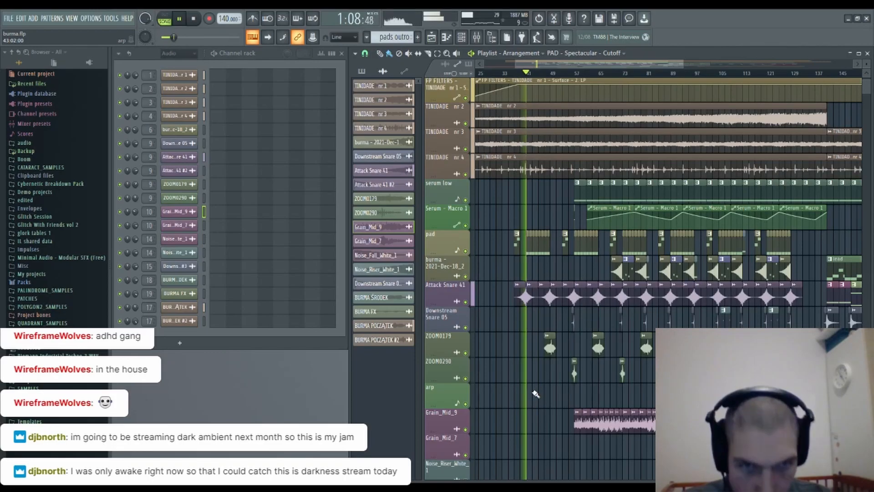
pyautogui.scroll(-4, 535, 393)
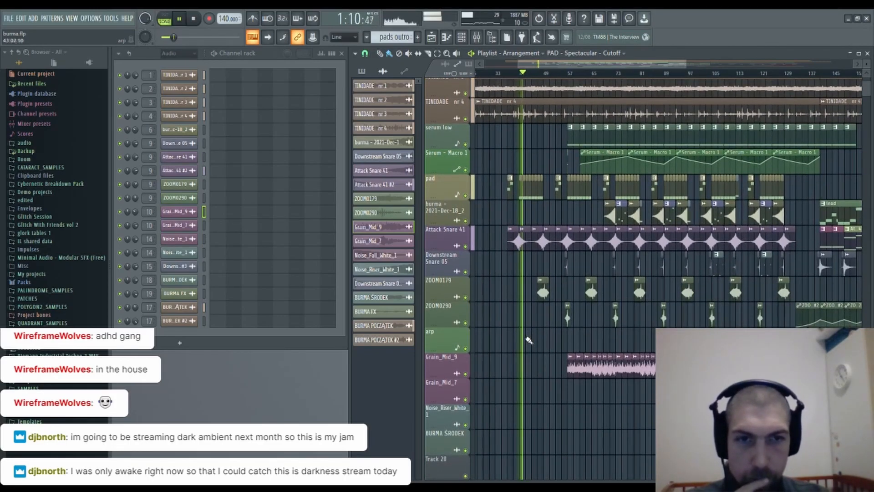
pyautogui.scroll(-5, 528, 368)
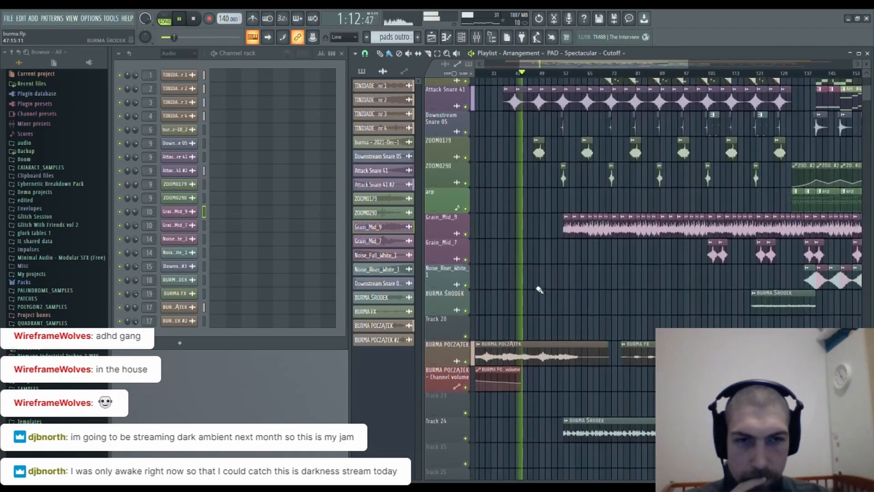
pyautogui.scroll(5, 557, 257)
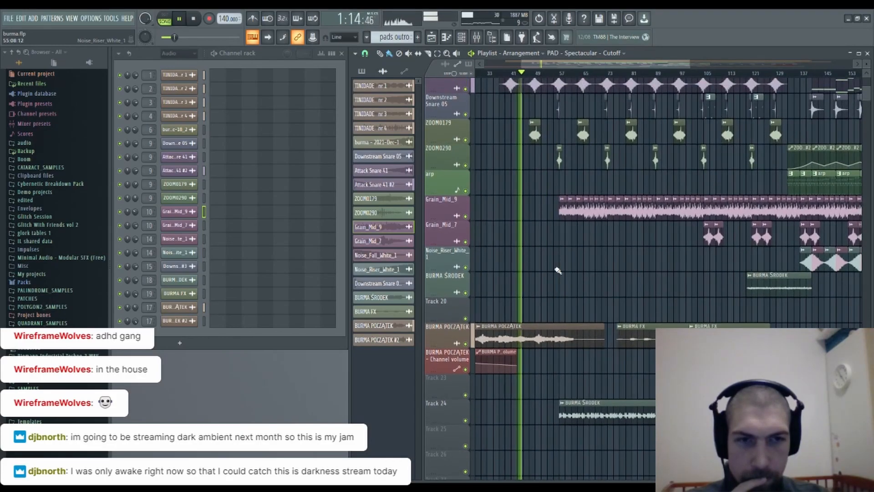
pyautogui.scroll(3, 558, 400)
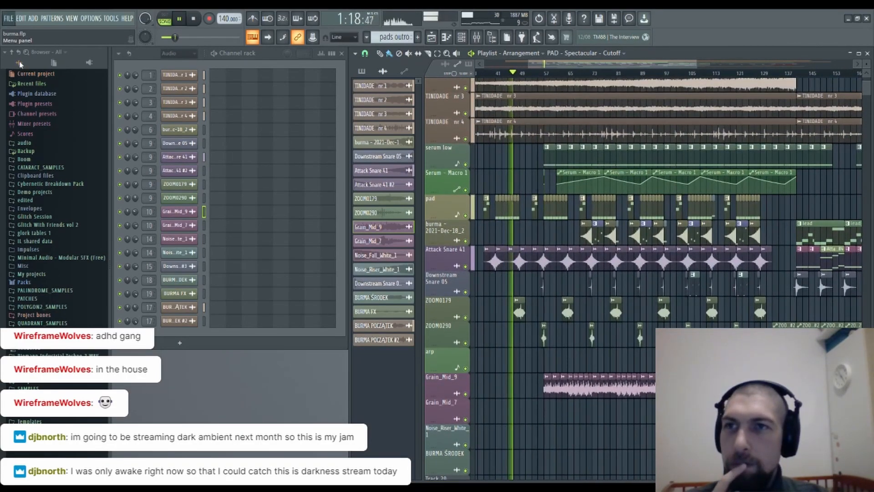
pyautogui.scroll(1, 569, 343)
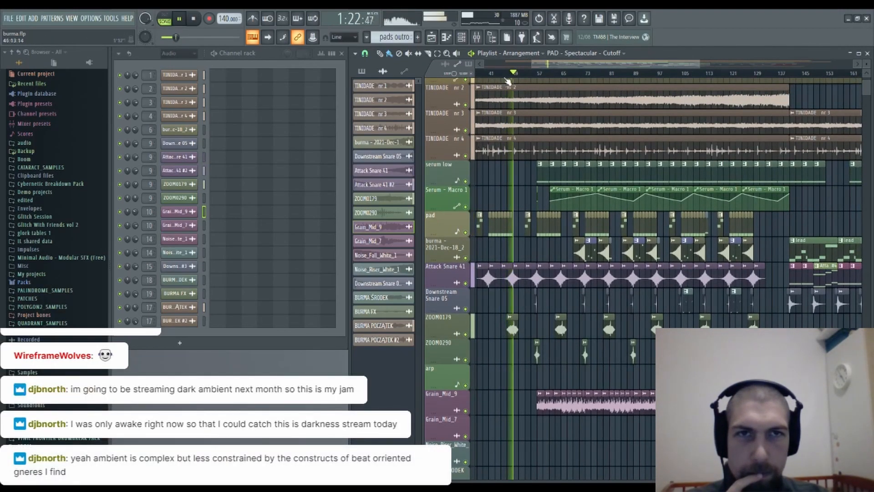
# Inspect the sample settings and waveform of the ZOOM0179 clip at bar 47, and close them.
pyautogui.scroll(4, 513, 74)
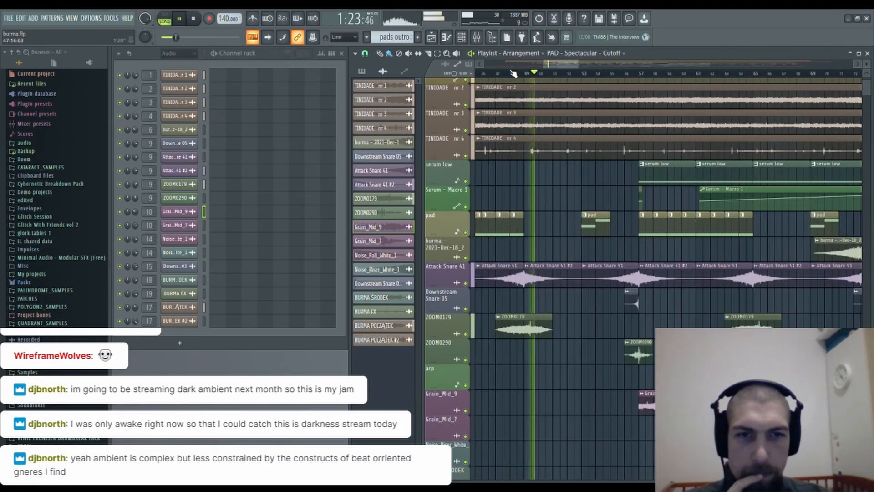
pyautogui.doubleClick(529, 321)
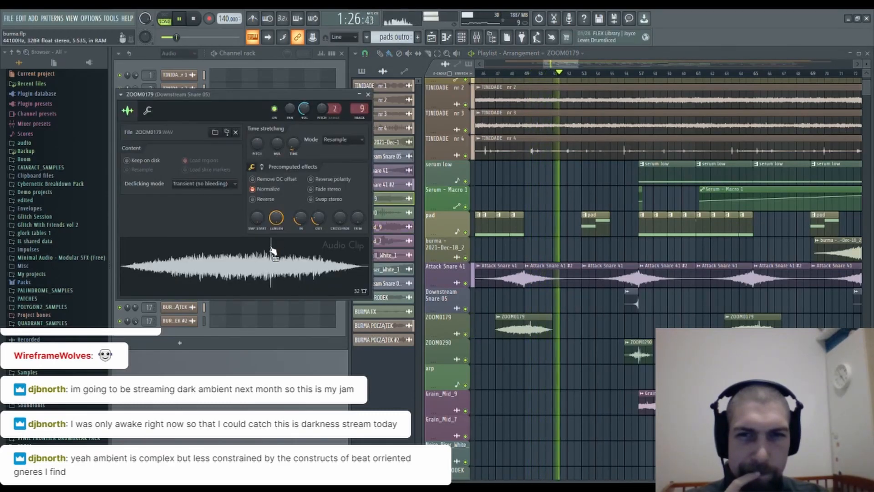
pyautogui.click(367, 95)
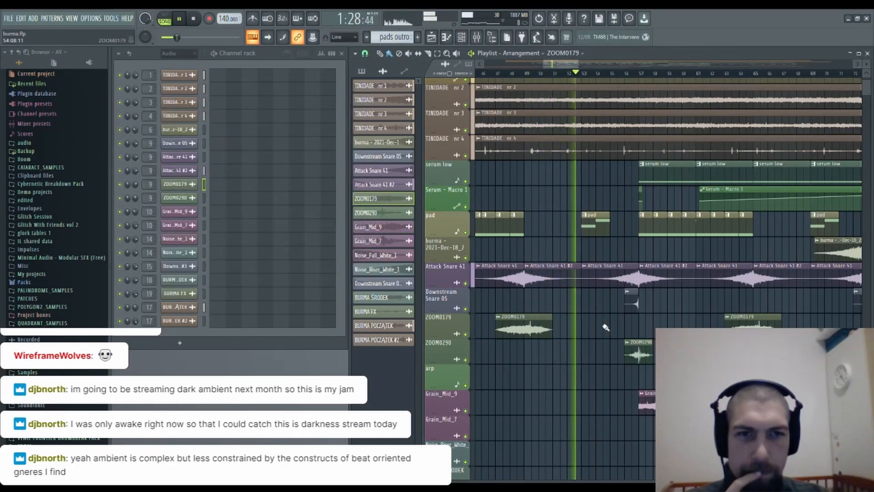
# Listen through bars 51 to 88 while examining the serum low, Grain_Mid_9, ZOOM and BURMA ŚRODEK clips.
pyautogui.scroll(1, 575, 359)
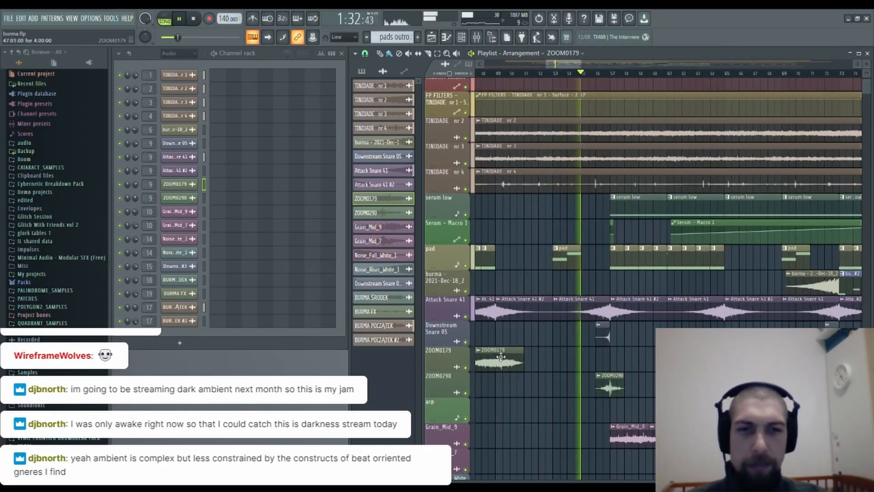
pyautogui.scroll(-1, 524, 317)
pyautogui.moveTo(524, 317); pyautogui.dragTo(521, 314)
pyautogui.moveTo(605, 314)
pyautogui.mouseDown()
pyautogui.moveTo(575, 313)
pyautogui.moveTo(575, 331)
pyautogui.moveTo(554, 351)
pyautogui.moveTo(557, 391)
pyautogui.mouseUp()
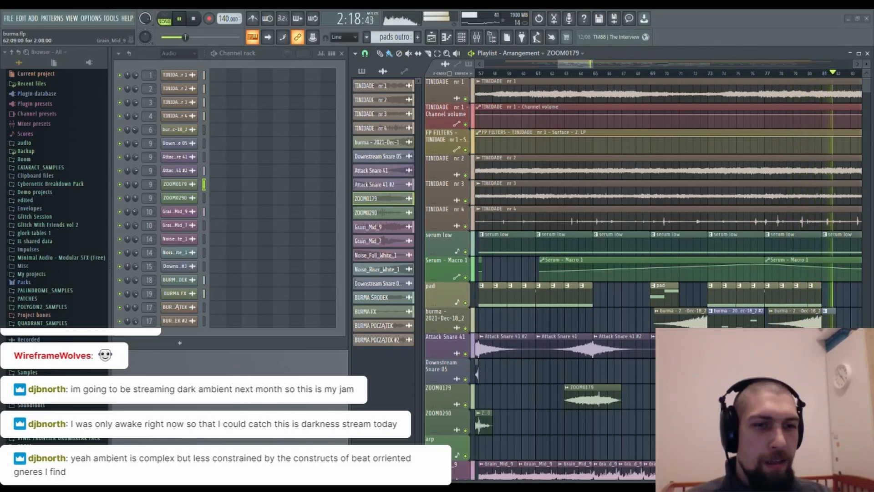
pyautogui.moveTo(834, 422); pyautogui.dragTo(610, 185)
pyautogui.scroll(-5, 638, 74)
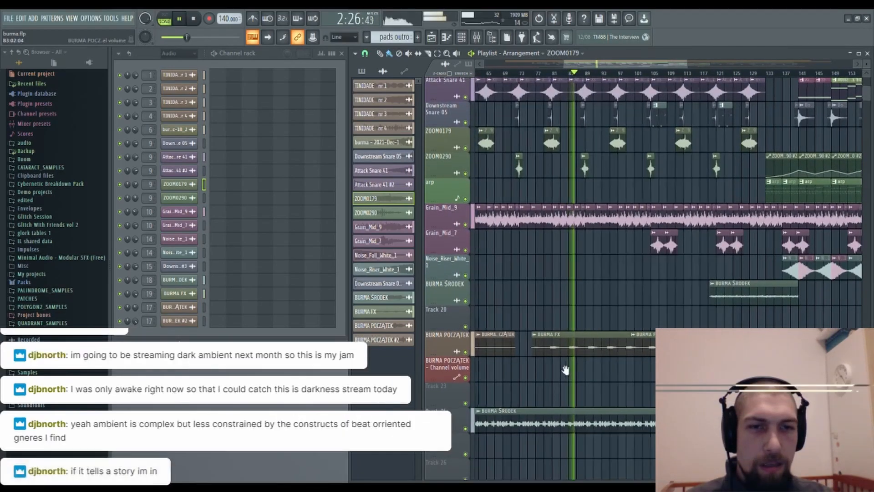
pyautogui.moveTo(572, 360); pyautogui.dragTo(597, 342)
pyautogui.scroll(5, 607, 79)
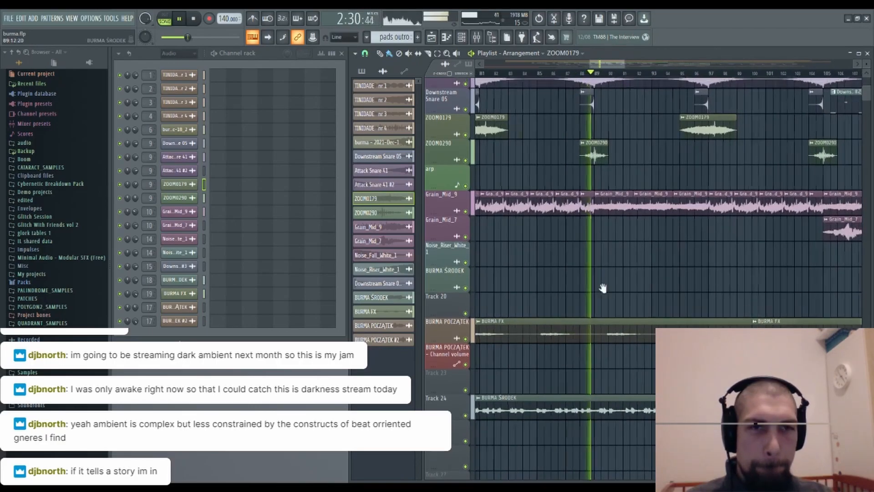
# Listen through bars 89 to 109, examining how the pad, burma, snare and ZOOM clips alternate before and after Grain_Mid_7 enters.
pyautogui.scroll(4, 621, 296)
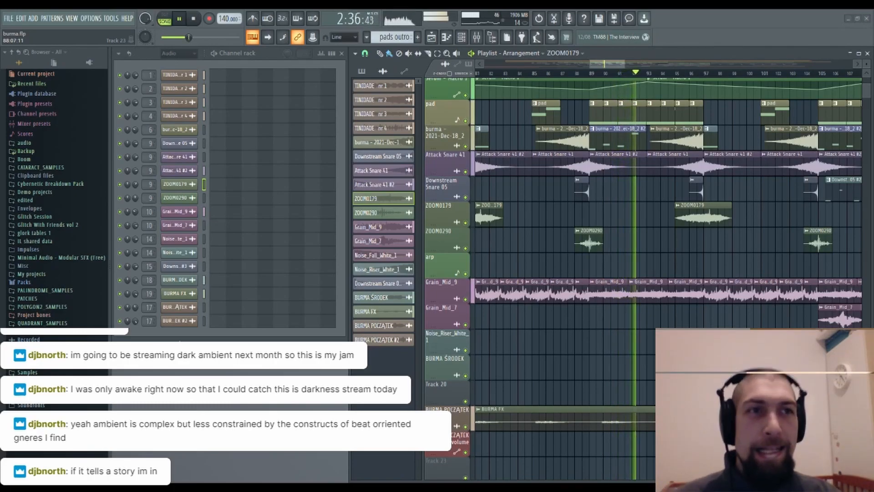
pyautogui.scroll(5, 665, 232)
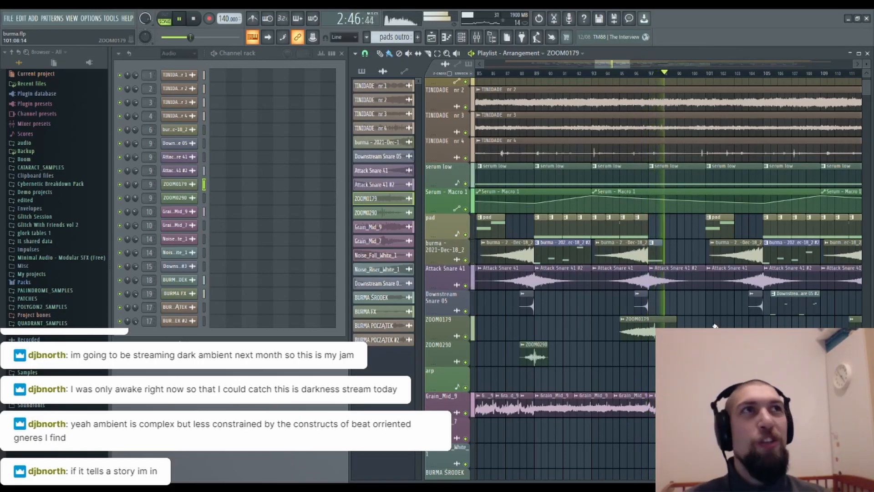
pyautogui.scroll(-2, 674, 293)
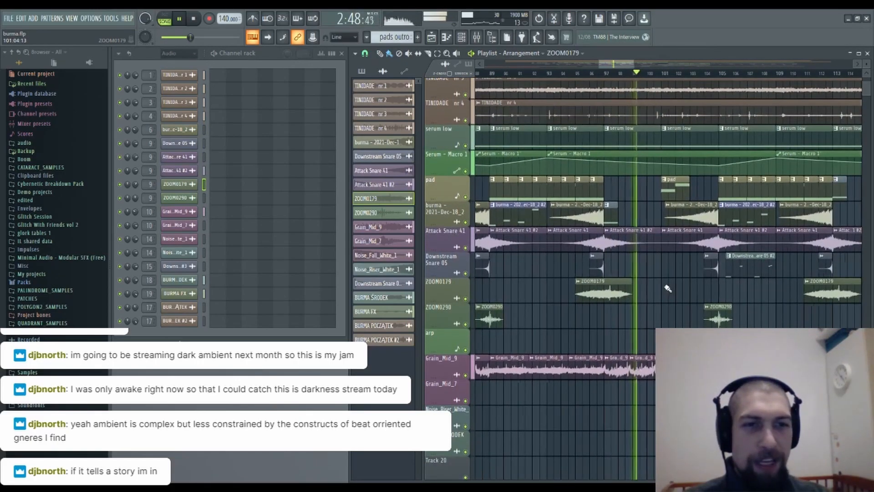
pyautogui.scroll(-1, 663, 282)
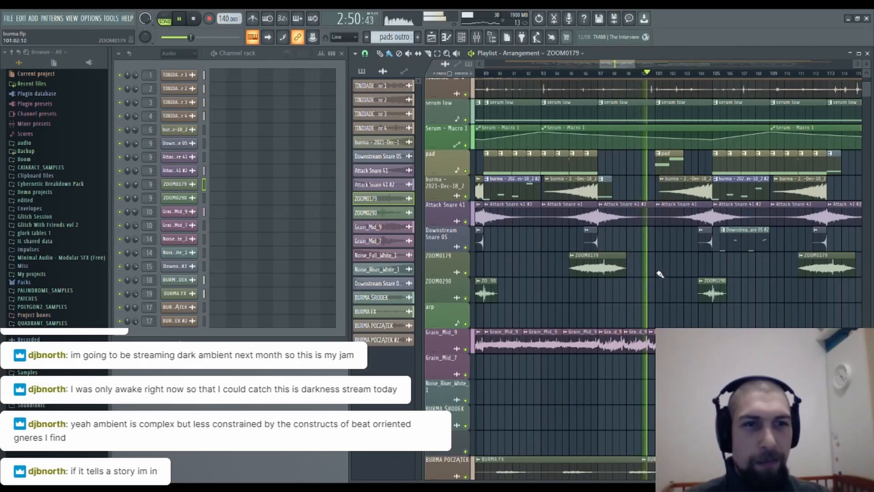
pyautogui.hscroll(3, 655, 273)
pyautogui.moveTo(669, 267); pyautogui.dragTo(634, 302)
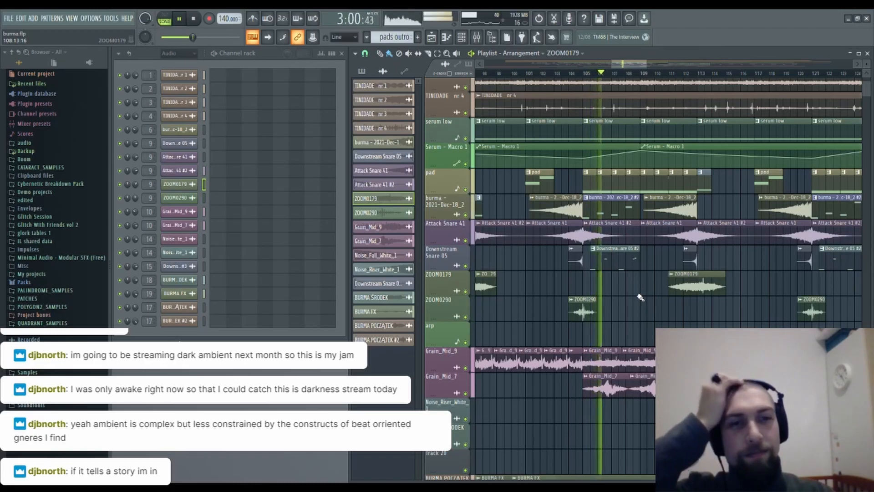
pyautogui.moveTo(652, 319); pyautogui.dragTo(630, 296)
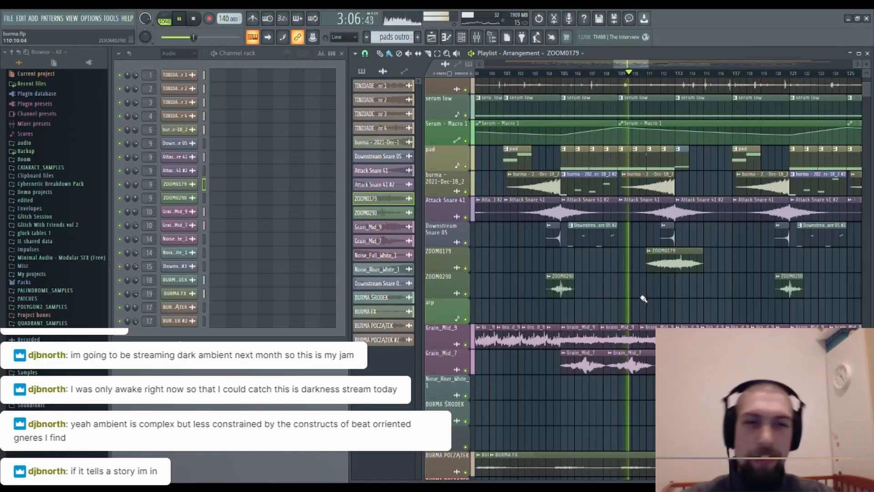
# Listen through bars 109 to 119, checking the Serum macro automation and burma clips against the snare, ZOOM and grain rows.
pyautogui.moveTo(704, 294); pyautogui.dragTo(632, 216)
pyautogui.moveTo(629, 312); pyautogui.dragTo(607, 359)
pyautogui.moveTo(622, 291); pyautogui.dragTo(615, 360)
pyautogui.moveTo(612, 310); pyautogui.dragTo(605, 332)
pyautogui.moveTo(575, 272); pyautogui.dragTo(585, 339)
pyautogui.moveTo(619, 389); pyautogui.dragTo(577, 331)
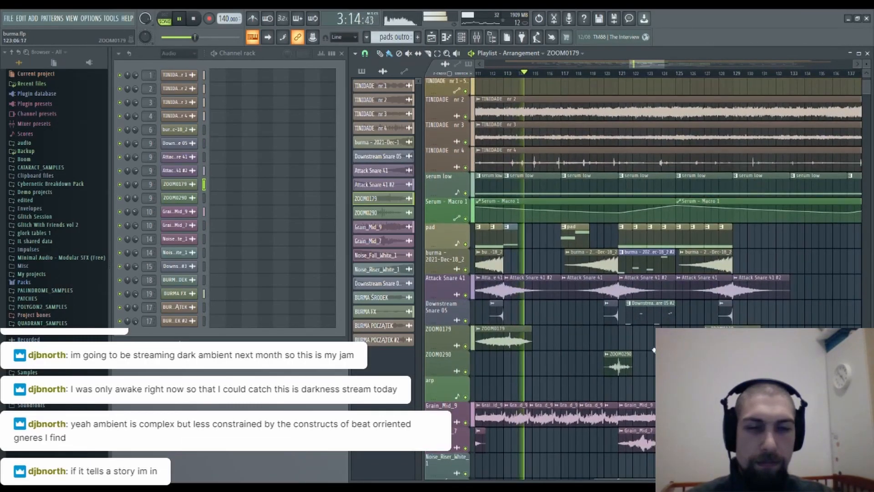
pyautogui.moveTo(663, 352); pyautogui.dragTo(643, 327)
pyautogui.moveTo(672, 383); pyautogui.dragTo(654, 300)
pyautogui.moveTo(719, 405); pyautogui.dragTo(755, 325)
pyautogui.moveTo(744, 213); pyautogui.dragTo(730, 259)
pyautogui.moveTo(779, 213); pyautogui.dragTo(732, 245)
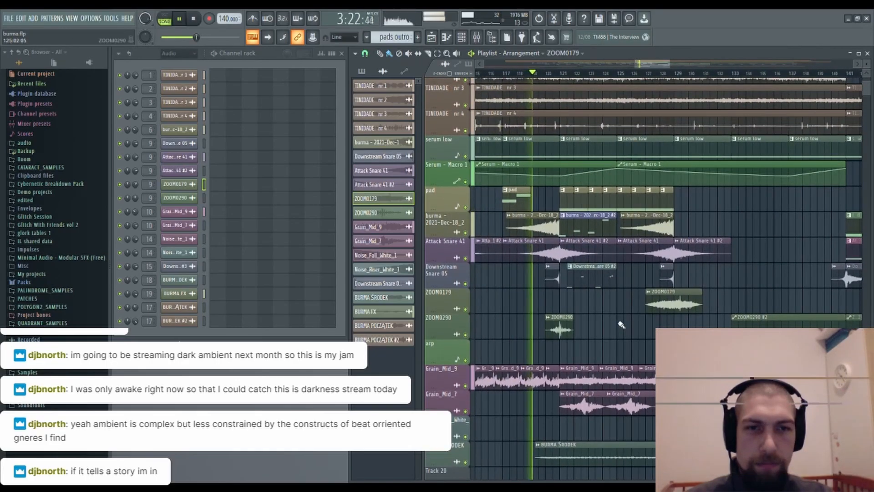
# Listen through bars 119 to 125 while examining the BURMA ŚRODEK clip's entry and where the BURMA FX clip ends.
pyautogui.moveTo(624, 351); pyautogui.dragTo(614, 324)
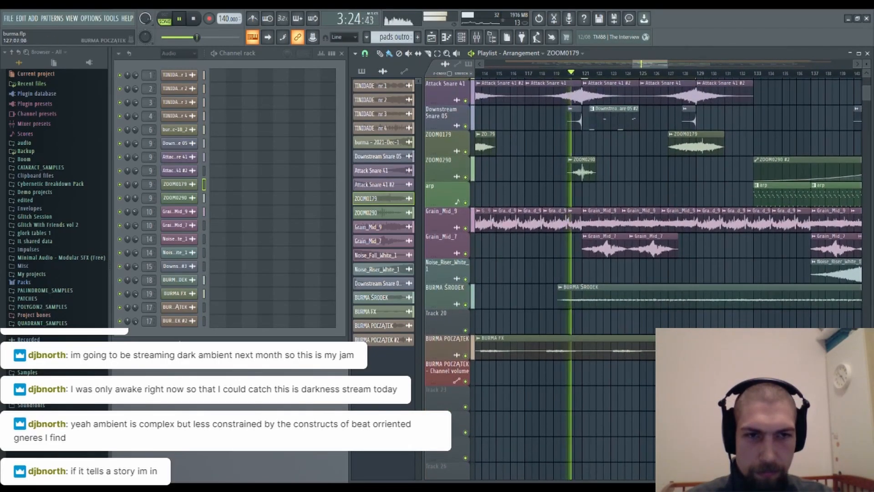
pyautogui.moveTo(680, 347); pyautogui.dragTo(643, 326)
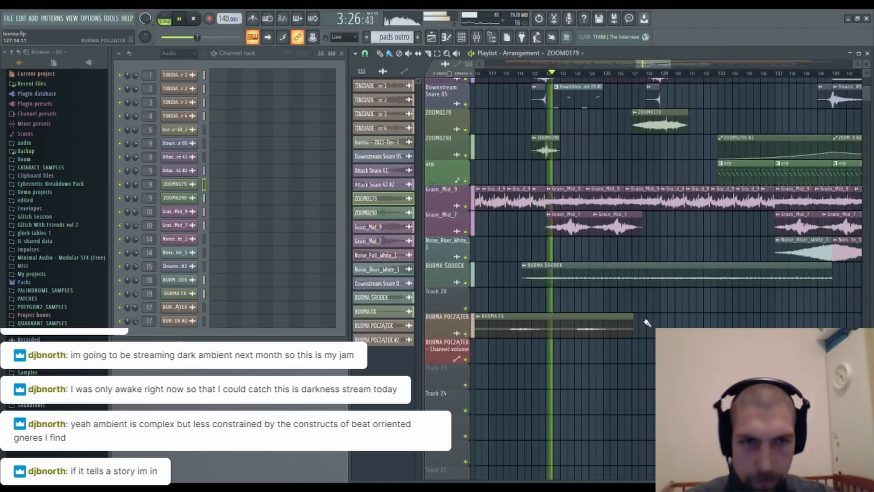
pyautogui.moveTo(665, 323); pyautogui.dragTo(649, 341)
pyautogui.moveTo(658, 272); pyautogui.dragTo(632, 297)
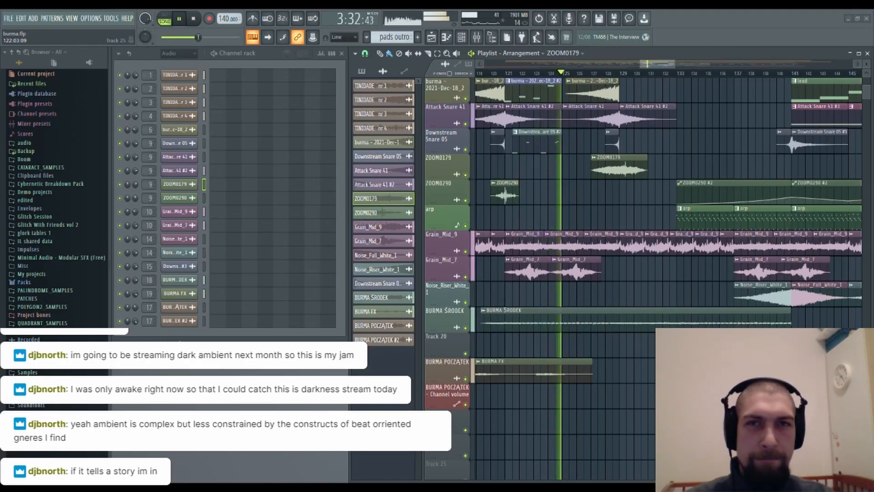
pyautogui.moveTo(630, 366); pyautogui.dragTo(601, 417)
pyautogui.moveTo(614, 337); pyautogui.dragTo(609, 365)
pyautogui.moveTo(613, 285); pyautogui.dragTo(578, 308)
# Listen to the transition at bar 133, examining the arp and ZOOM0290 automation entry and the lead section that follows.
pyautogui.moveTo(604, 271)
pyautogui.mouseDown()
pyautogui.moveTo(592, 280)
pyautogui.moveTo(605, 276)
pyautogui.mouseUp()
pyautogui.scroll(-3, 559, 74)
pyautogui.moveTo(587, 214); pyautogui.dragTo(598, 238)
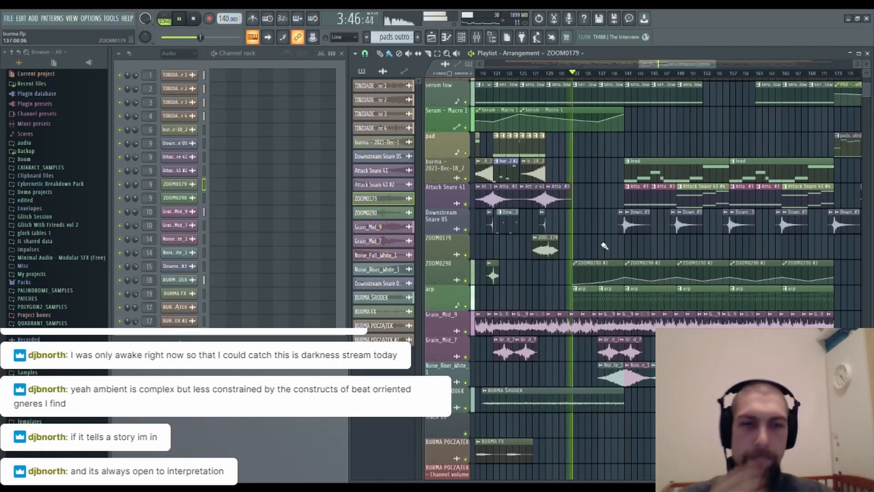
pyautogui.moveTo(583, 438); pyautogui.dragTo(612, 364)
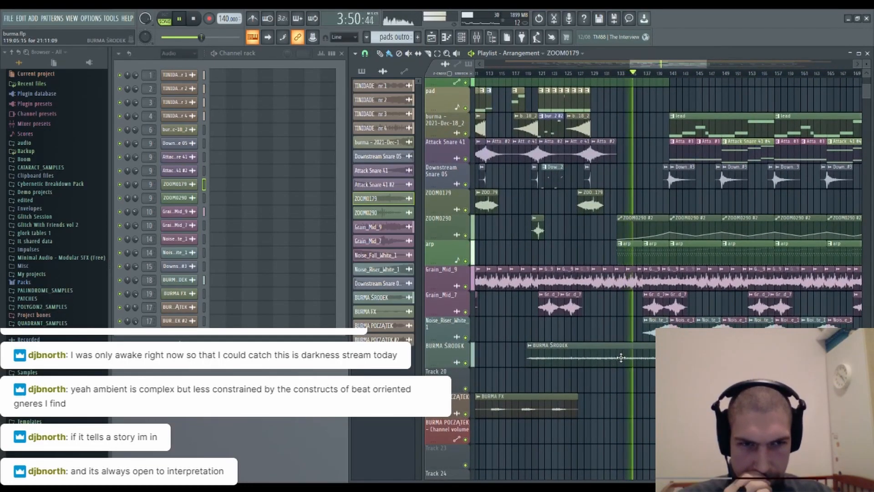
# Listen through bars 137 to 145, examining how the lead and Attack Snare 41 patterns enter over the arp and grain rows.
pyautogui.moveTo(639, 357); pyautogui.dragTo(562, 100)
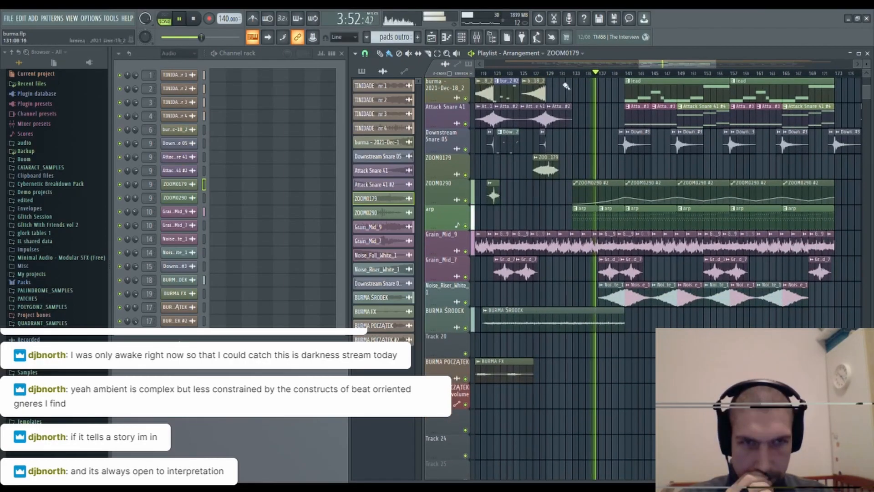
pyautogui.scroll(2, 610, 75)
pyautogui.moveTo(652, 345); pyautogui.dragTo(546, 427)
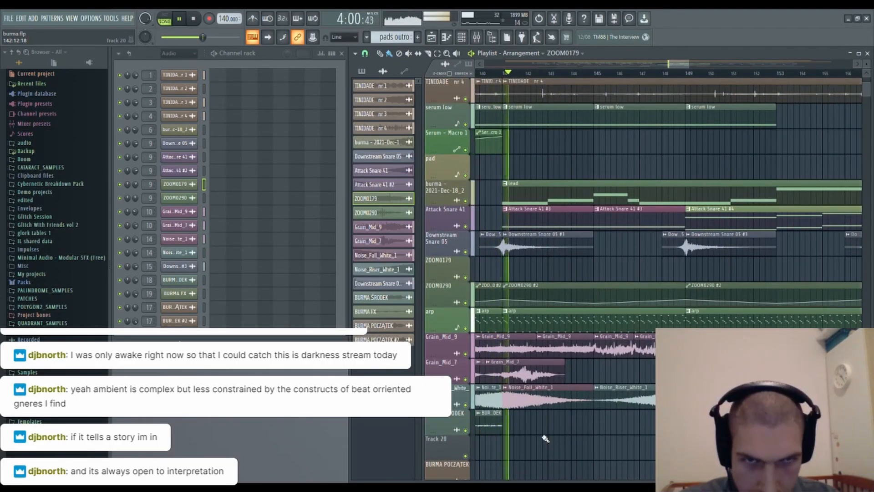
pyautogui.scroll(2, 605, 296)
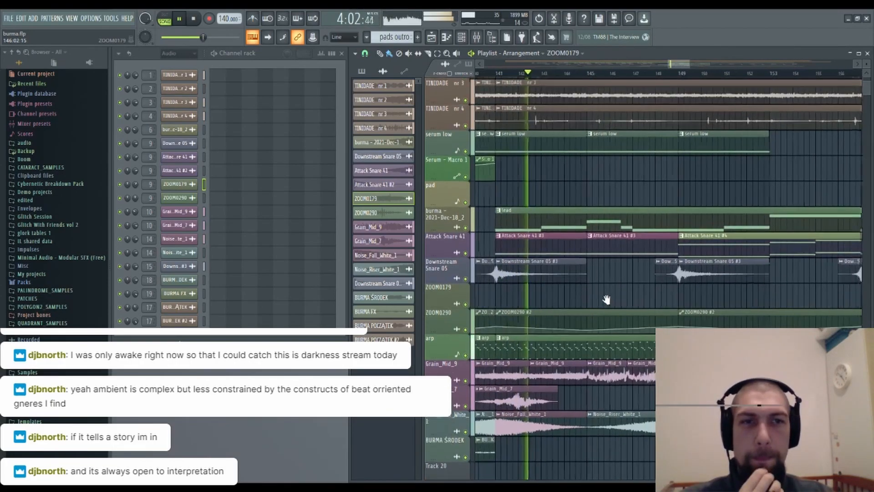
pyautogui.moveTo(614, 188); pyautogui.dragTo(610, 199)
pyautogui.moveTo(586, 237); pyautogui.dragTo(577, 255)
pyautogui.scroll(-4, 611, 76)
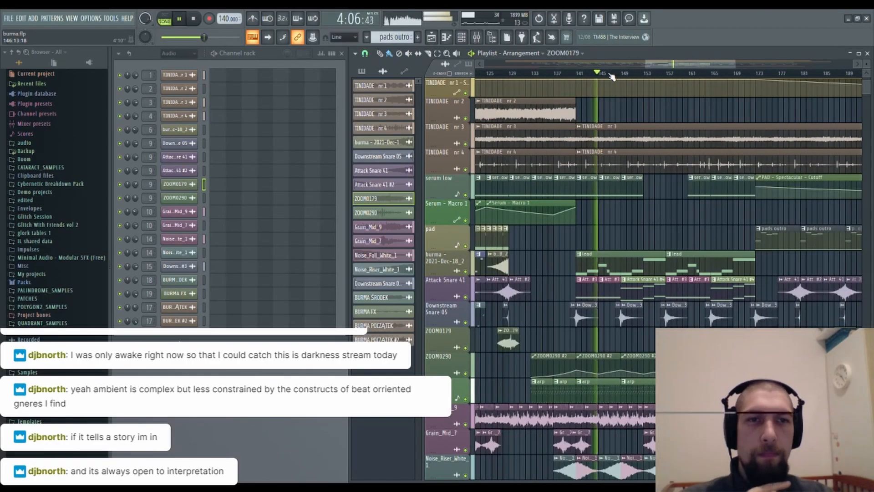
# Listen on through the lead section, comparing its lead, snare and noise layers with the outro pads and the TINIDADE nr 1 fade-outs.
pyautogui.scroll(-4, 611, 77)
pyautogui.moveTo(631, 199); pyautogui.dragTo(612, 124)
pyautogui.moveTo(700, 348); pyautogui.dragTo(668, 324)
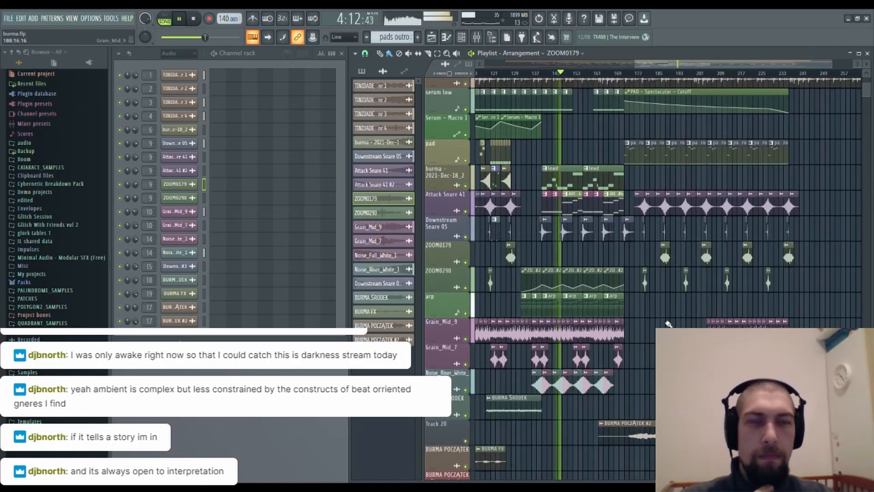
pyautogui.moveTo(669, 323); pyautogui.dragTo(646, 293)
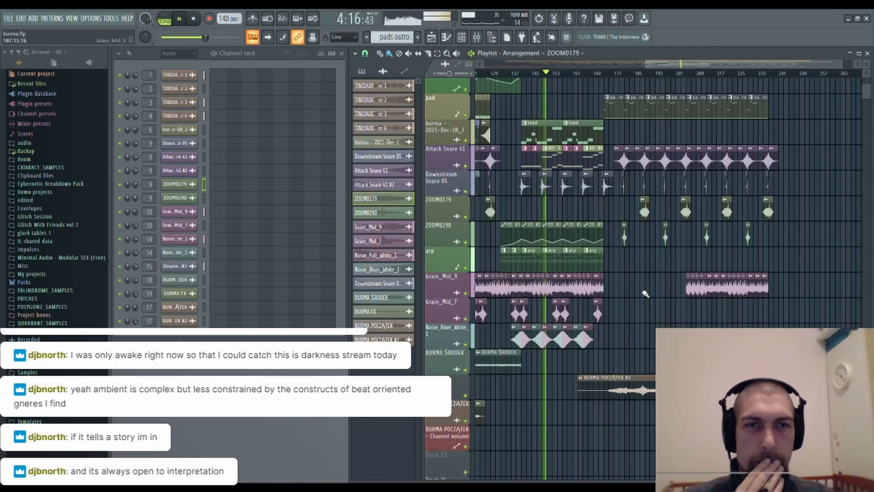
pyautogui.moveTo(646, 285); pyautogui.dragTo(640, 330)
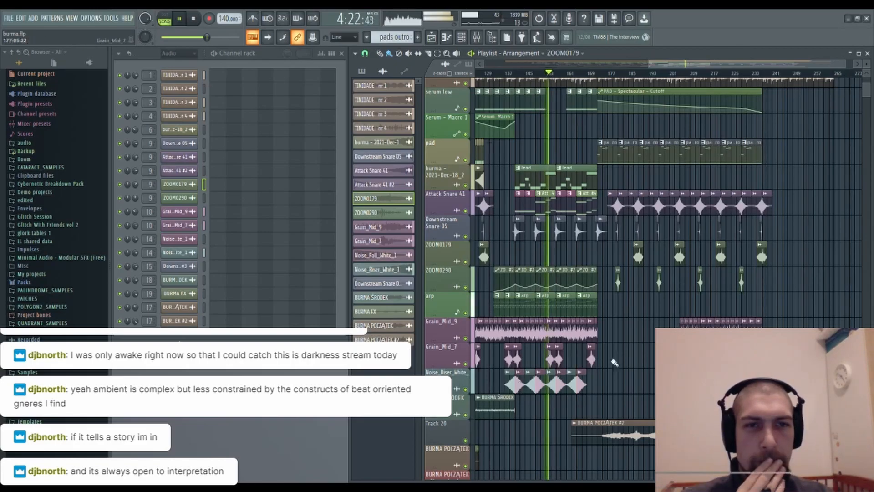
pyautogui.moveTo(634, 225); pyautogui.dragTo(619, 273)
pyautogui.scroll(2, 621, 272)
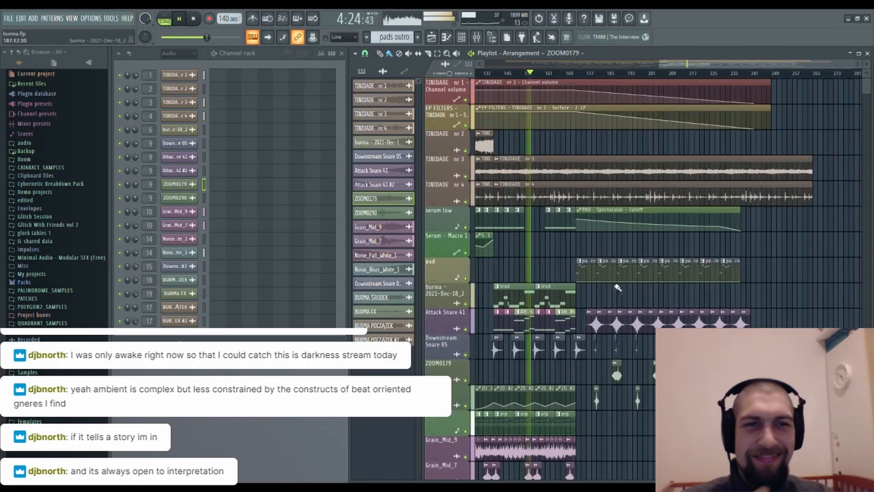
pyautogui.scroll(2, 628, 267)
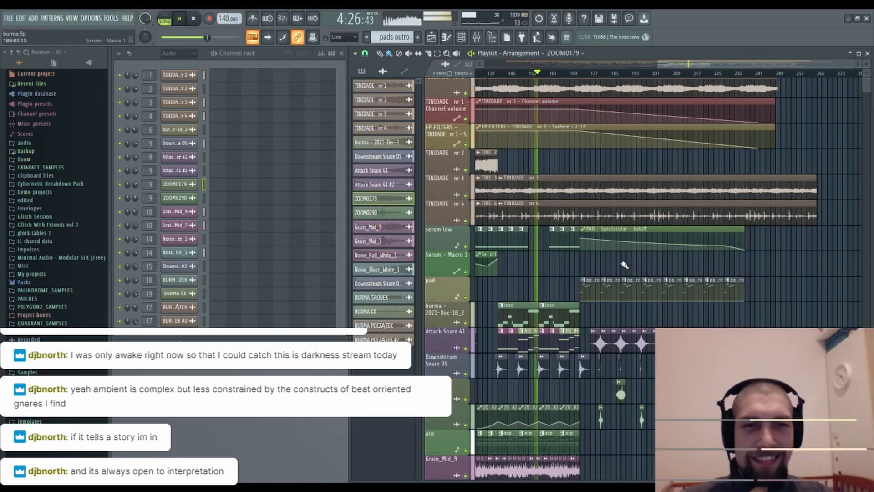
pyautogui.moveTo(569, 273); pyautogui.dragTo(608, 257)
pyautogui.moveTo(644, 304); pyautogui.dragTo(655, 274)
pyautogui.scroll(-1, 651, 275)
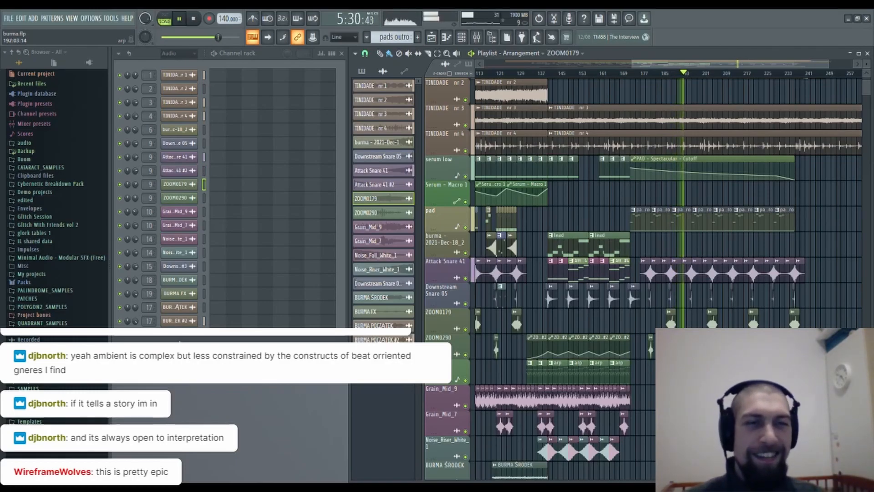
# Listen to the outro from bar 193 to 201, examining the pad, snare and ZOOM clips beneath the TINIDADE tracks.
pyautogui.moveTo(679, 355); pyautogui.dragTo(656, 376)
pyautogui.moveTo(681, 241); pyautogui.dragTo(639, 179)
pyautogui.moveTo(803, 324); pyautogui.dragTo(756, 240)
pyautogui.moveTo(751, 210); pyautogui.dragTo(712, 271)
pyautogui.moveTo(711, 237); pyautogui.dragTo(702, 302)
pyautogui.moveTo(703, 382); pyautogui.dragTo(714, 242)
pyautogui.moveTo(737, 299)
pyautogui.mouseDown()
pyautogui.moveTo(711, 304)
pyautogui.moveTo(702, 373)
pyautogui.mouseUp()
pyautogui.moveTo(609, 287); pyautogui.dragTo(743, 320)
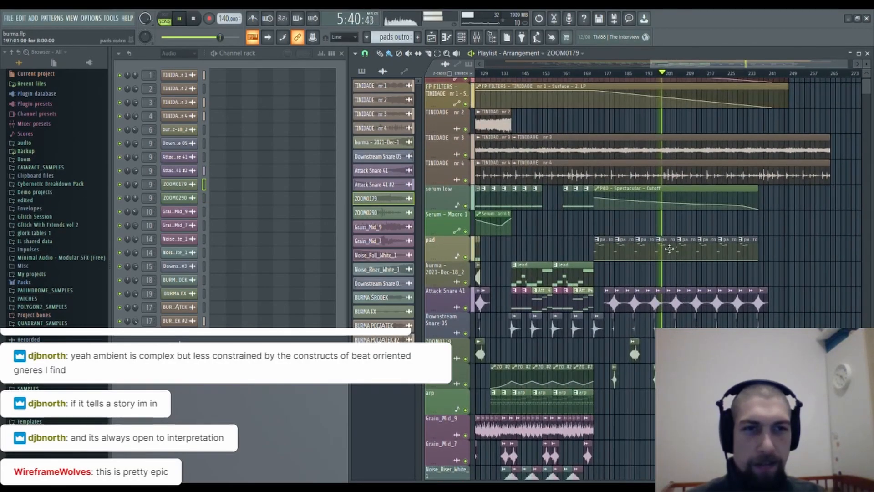
pyautogui.moveTo(794, 231); pyautogui.dragTo(776, 273)
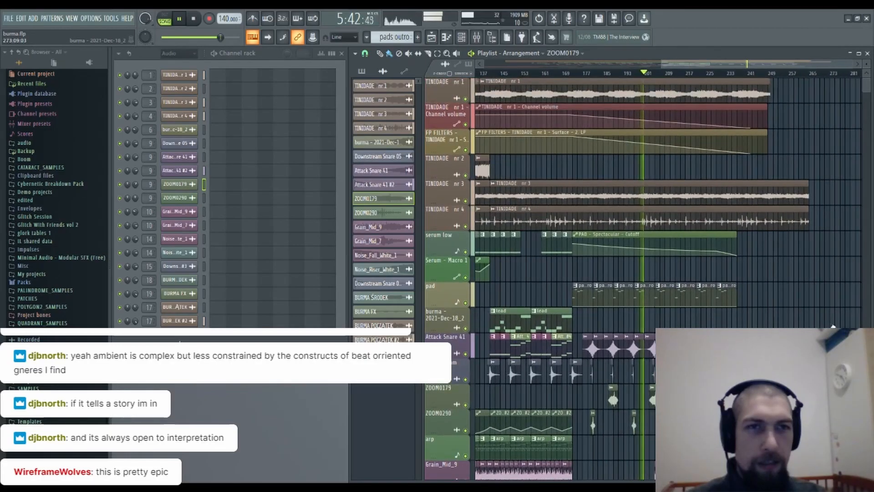
pyautogui.moveTo(831, 329); pyautogui.dragTo(803, 265)
# Compare the outro with the earlier sections from bar 33 onward, checking the pad, grain and BURMA rows.
pyautogui.moveTo(536, 218); pyautogui.dragTo(709, 188)
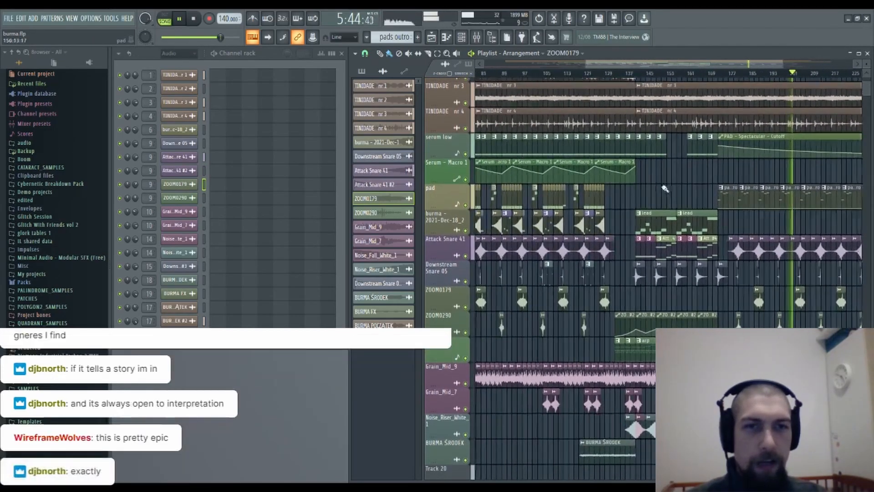
pyautogui.moveTo(622, 233); pyautogui.dragTo(636, 208)
pyautogui.moveTo(564, 290); pyautogui.dragTo(533, 193)
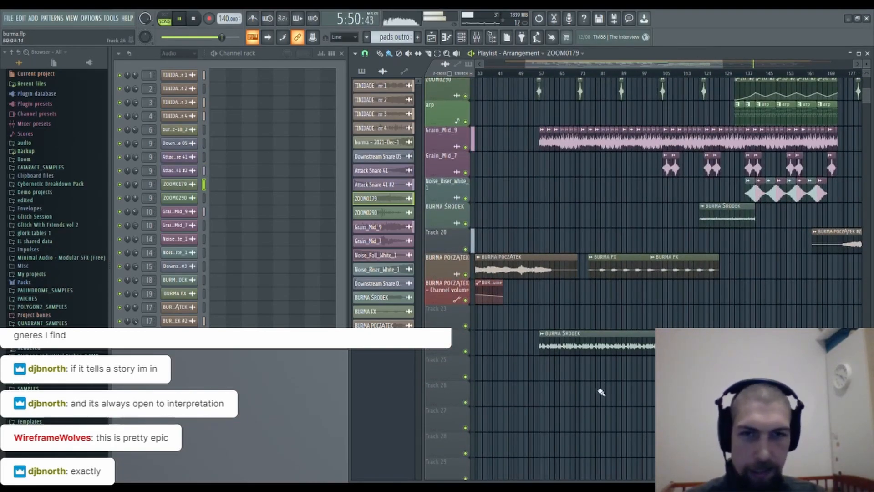
pyautogui.moveTo(547, 276); pyautogui.dragTo(520, 370)
pyautogui.scroll(3, 520, 370)
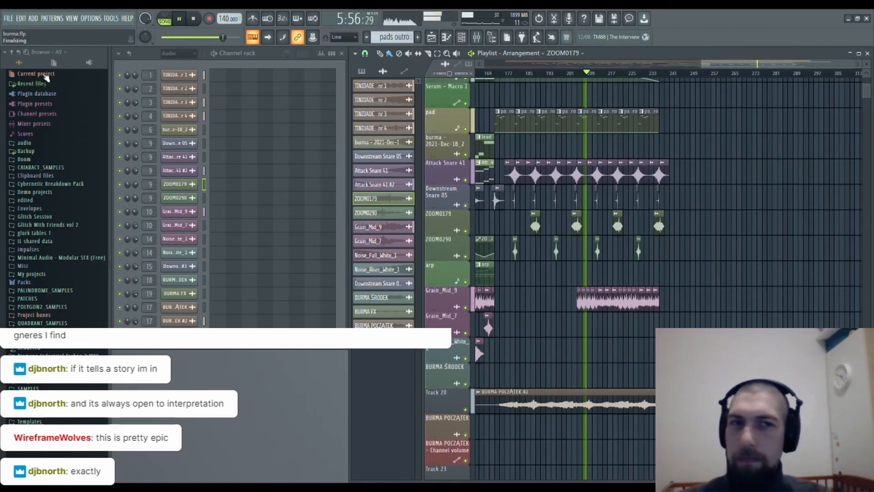
# Listen through bars 207 to 225, checking the PAD - Spectacular - Cutoff automation against the final pad, snare, ZOOM and BURMA POCZĄTEK #2 clips.
pyautogui.scroll(3, 738, 227)
pyautogui.scroll(-2, 692, 200)
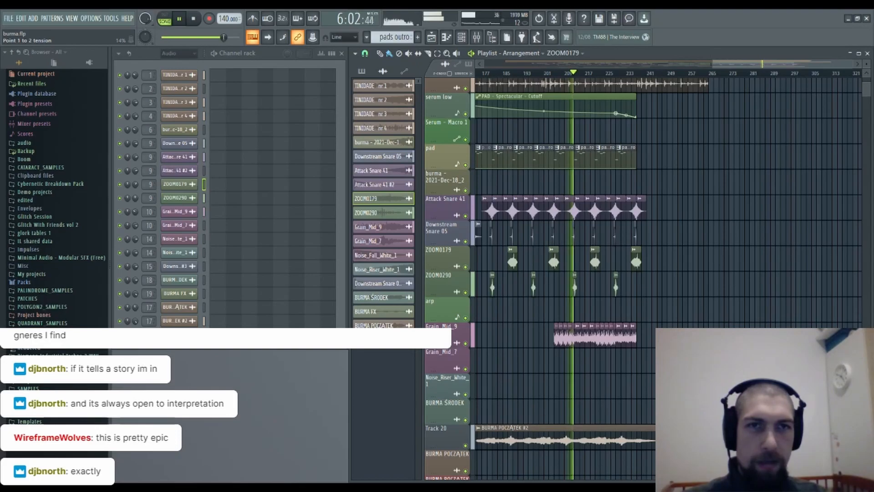
pyautogui.scroll(3, 702, 152)
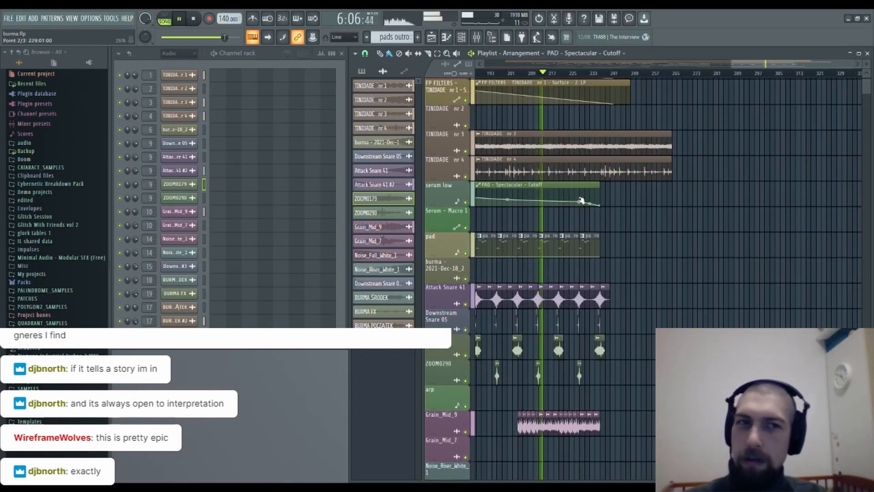
pyautogui.moveTo(723, 234); pyautogui.dragTo(692, 269)
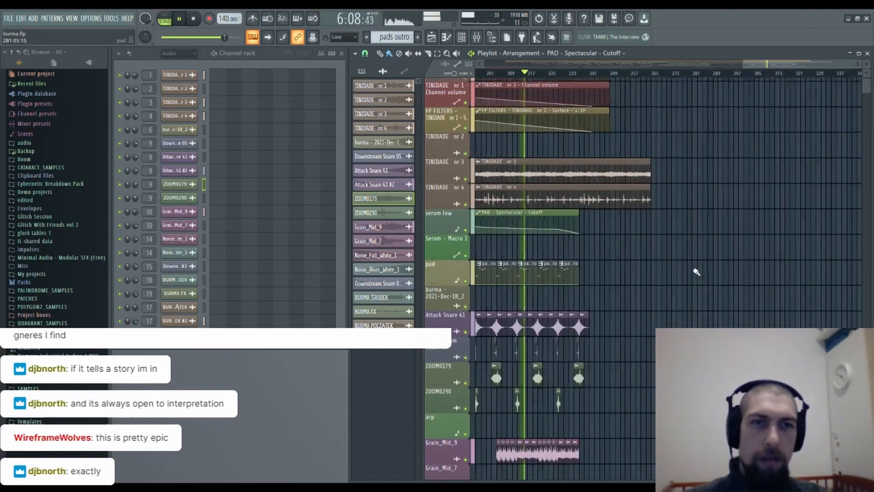
pyautogui.scroll(-3, 710, 237)
pyautogui.hscroll(3, 685, 221)
pyautogui.scroll(-4, 656, 196)
pyautogui.scroll(4, 631, 195)
pyautogui.hscroll(-2, 611, 189)
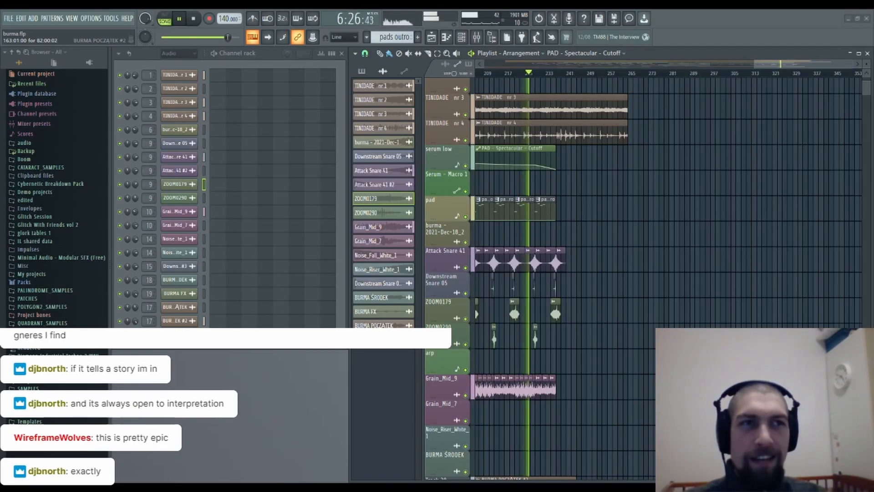
# Listen through bars 225 to 241, examining where the outro clips end relative to TINIDADE nr 3 and nr 4.
pyautogui.scroll(3, 669, 312)
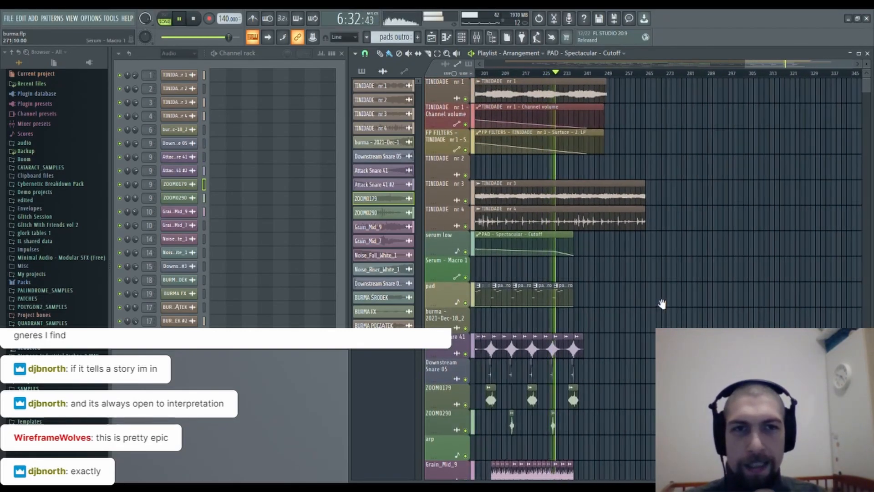
pyautogui.scroll(-1, 664, 278)
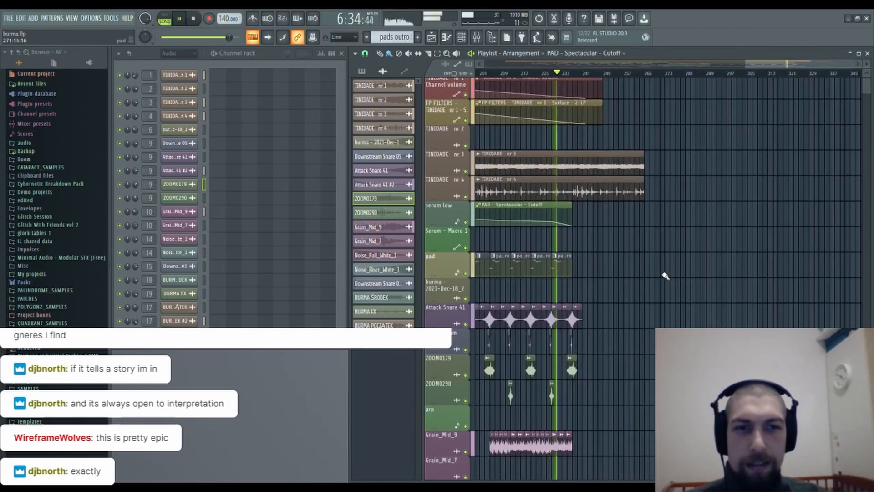
pyautogui.scroll(-2, 662, 273)
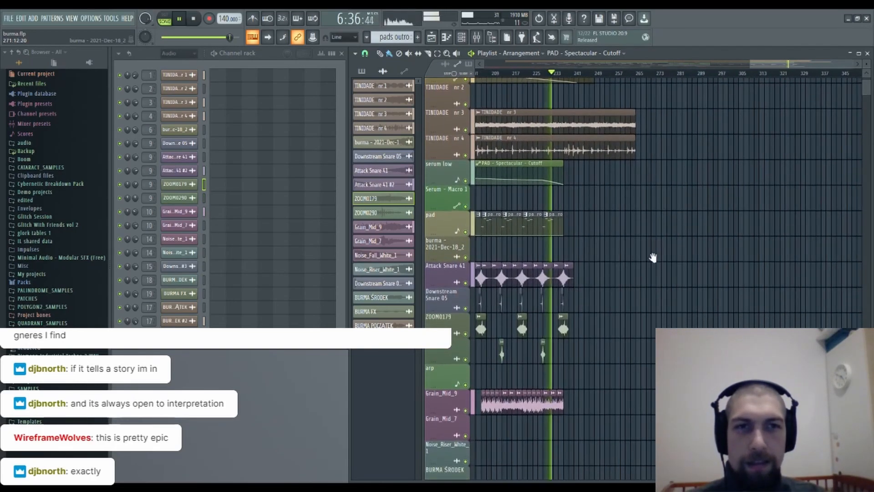
pyautogui.scroll(3, 655, 259)
pyautogui.scroll(2, 647, 254)
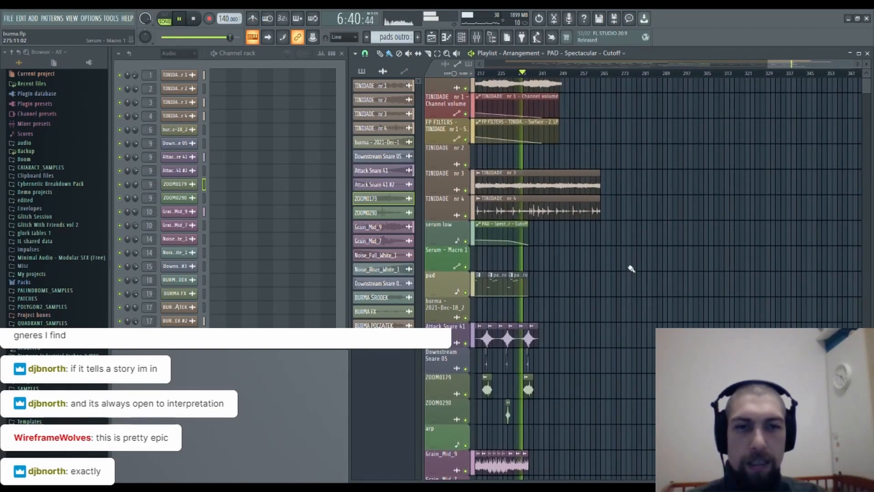
pyautogui.scroll(-5, 627, 307)
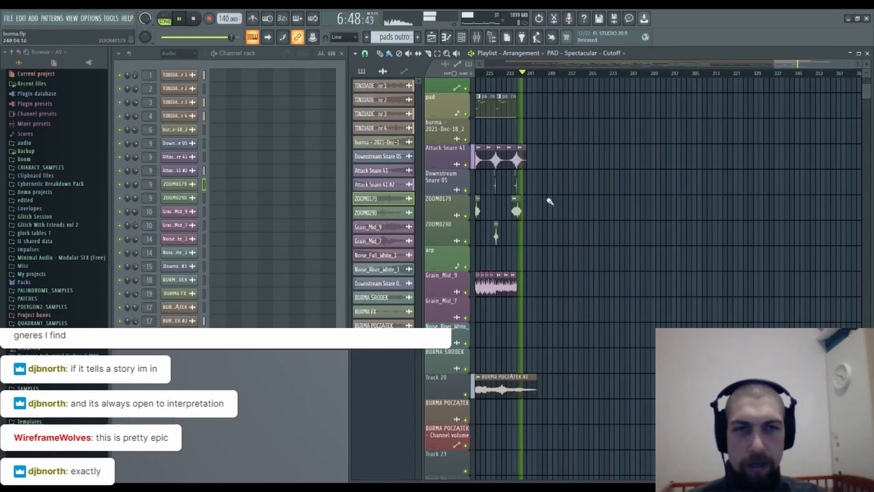
pyautogui.scroll(4, 587, 237)
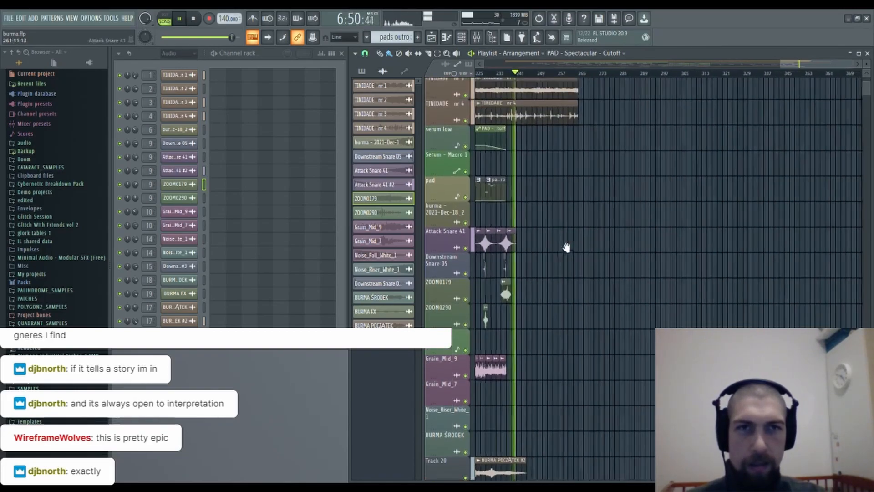
pyautogui.scroll(3, 569, 275)
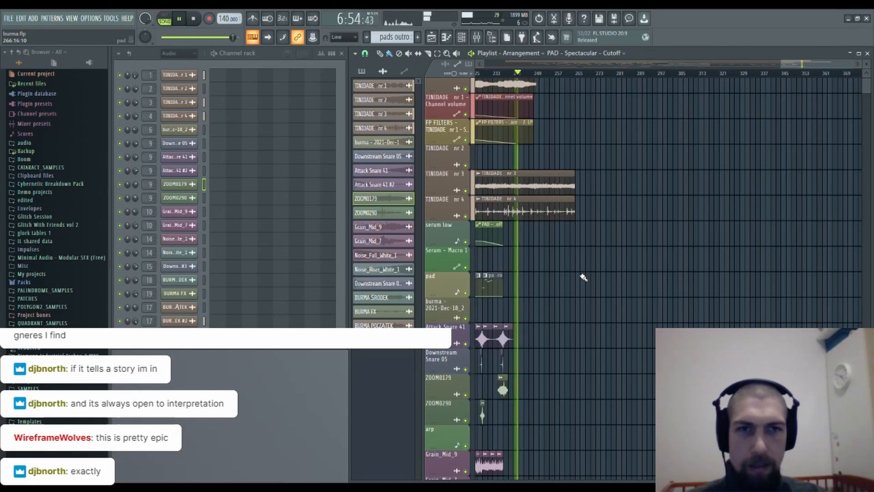
# Stop playback and shorten the TINIDADE nr 3 and nr 4 clips to end with the TINIDADE nr 1 channel volume automation.
pyautogui.click(518, 184)
pyautogui.press('space')
pyautogui.click(519, 206)
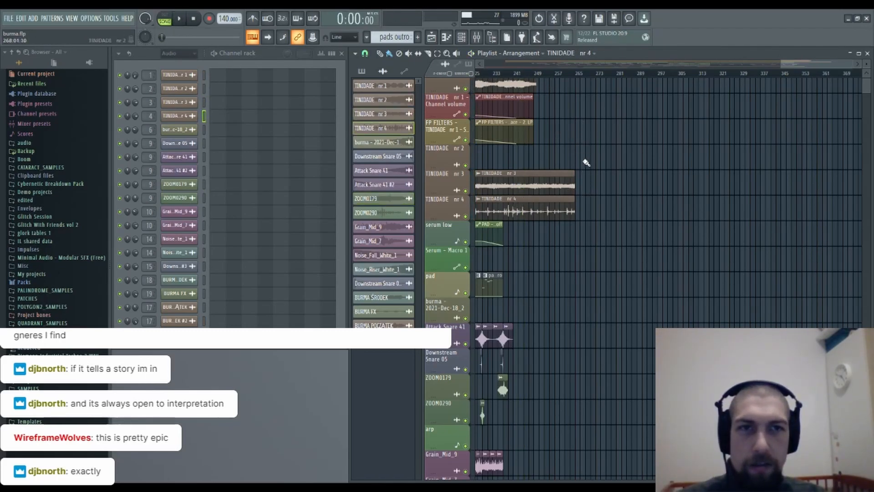
pyautogui.moveTo(574, 173); pyautogui.dragTo(546, 216)
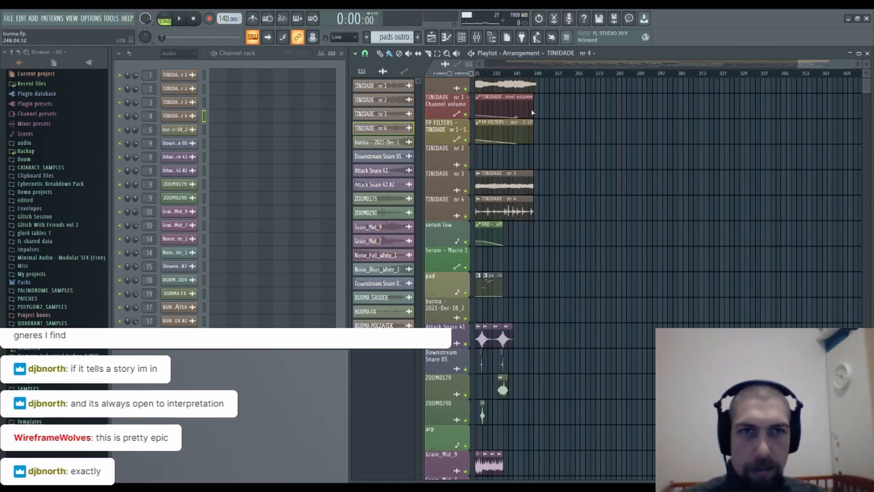
# Create a channel volume automation clip for TINIDADE nr 3 from bar 217 to the track's end, sloping down to a fade-out.
pyautogui.scroll(2, 529, 76)
pyautogui.moveTo(601, 134); pyautogui.dragTo(222, 133)
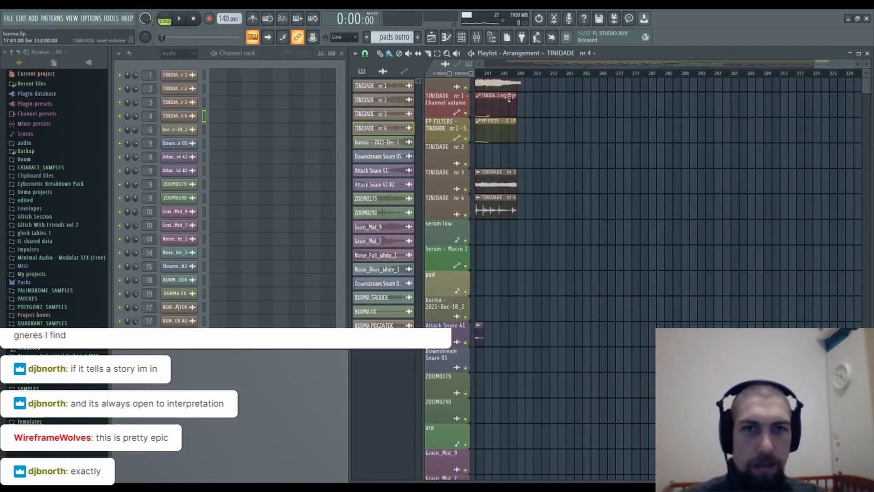
pyautogui.moveTo(577, 145); pyautogui.dragTo(620, 149)
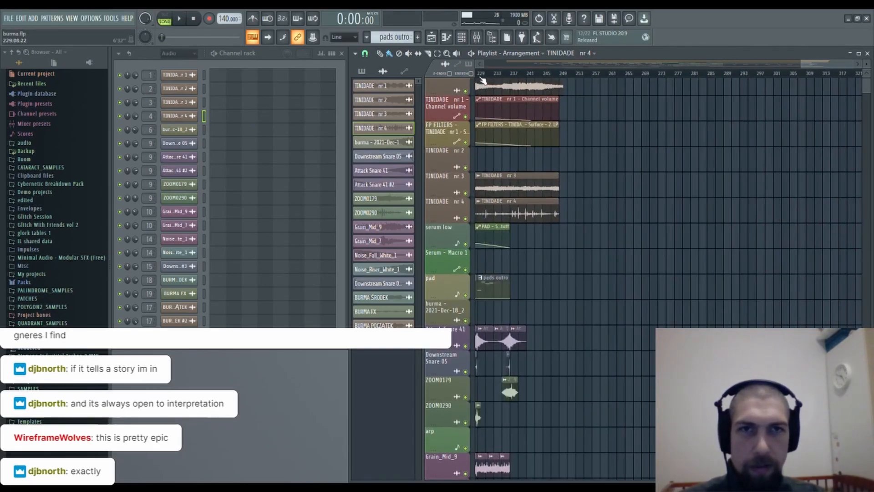
pyautogui.moveTo(494, 153); pyautogui.dragTo(656, 160)
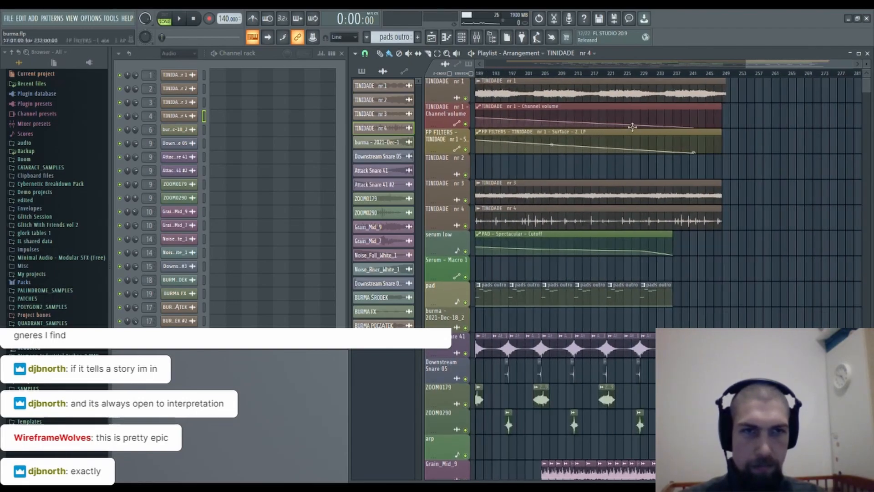
pyautogui.moveTo(595, 77); pyautogui.dragTo(719, 77)
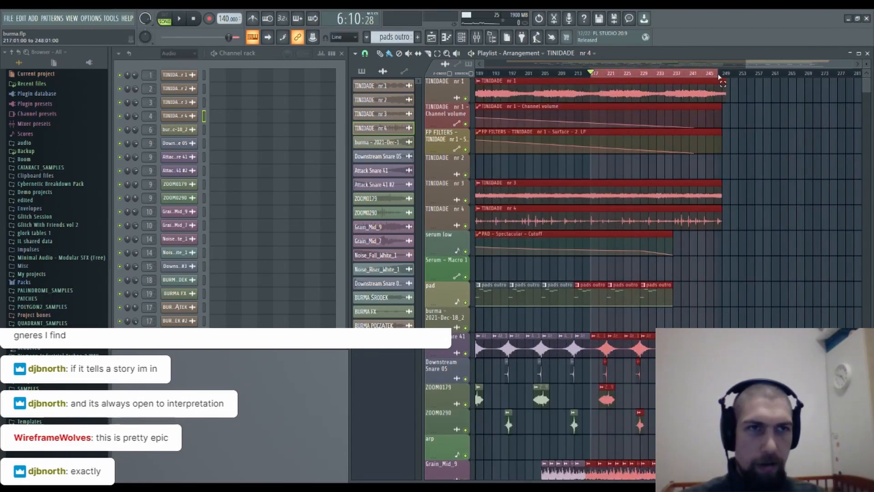
pyautogui.click(535, 184)
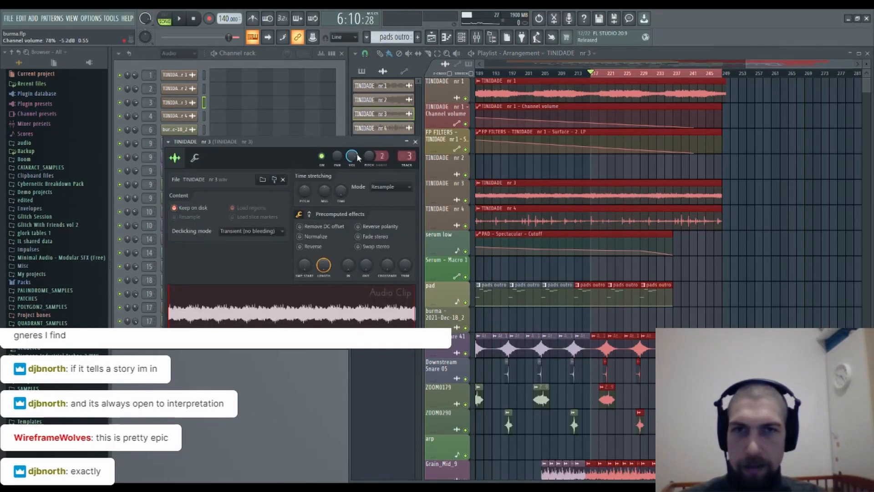
pyautogui.click(395, 222)
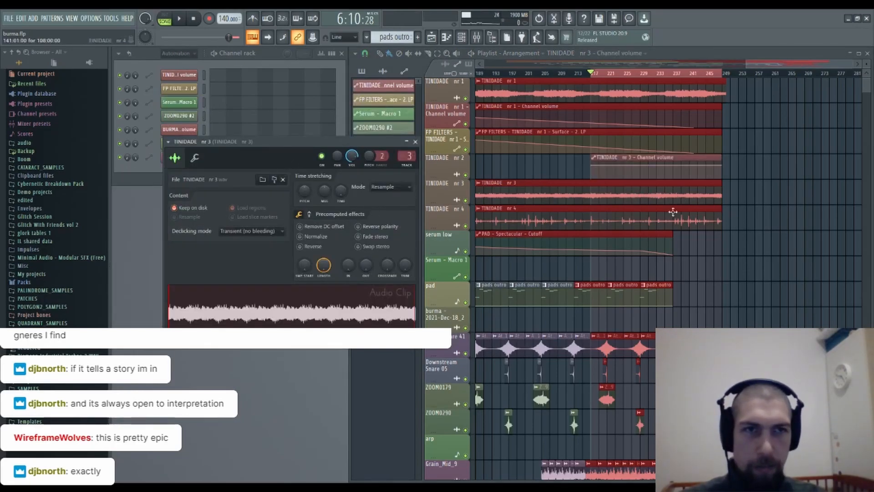
pyautogui.moveTo(722, 165); pyautogui.dragTo(719, 180)
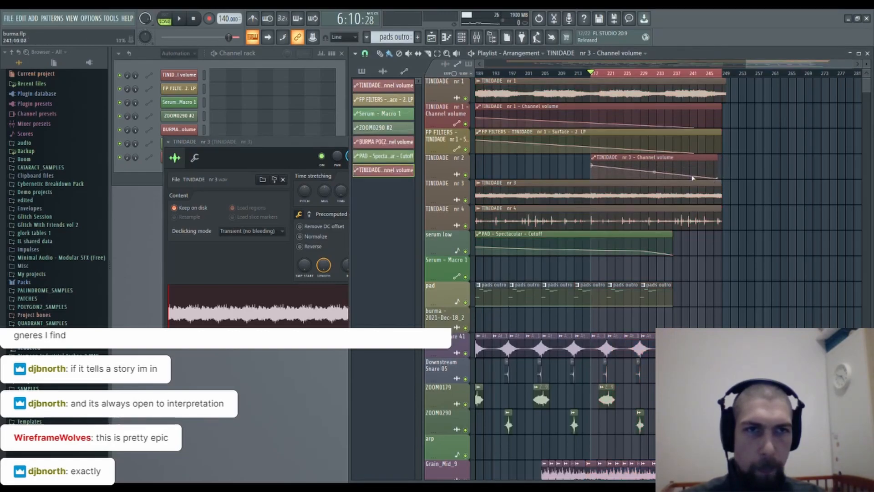
# Create a channel volume automation clip for TINIDADE nr 4 from bar 217 to the track's end, sloping down to a fade-out.
pyautogui.click(549, 221)
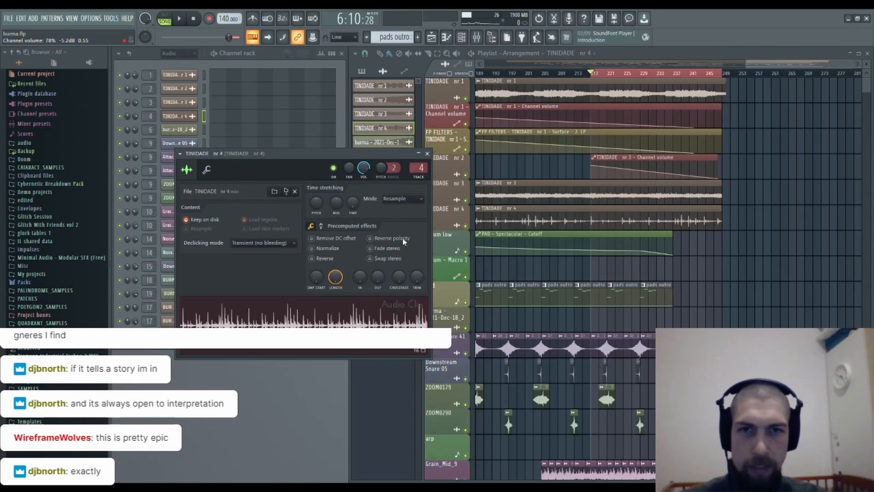
pyautogui.click(427, 153)
pyautogui.moveTo(723, 268); pyautogui.dragTo(724, 291)
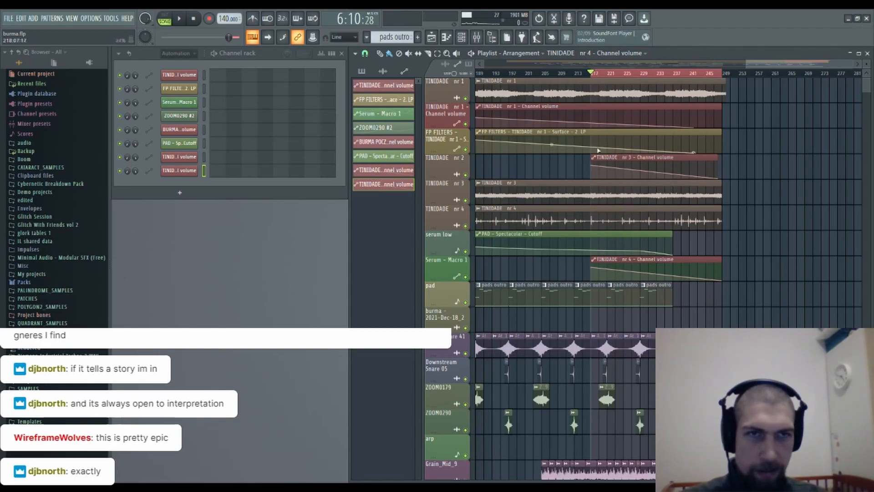
# Place the playhead shortly before the TINIDADE fade-outs and check the TINIDADE nr 4 channel settings against its clip in the outro.
pyautogui.click(575, 73)
pyautogui.moveTo(790, 232); pyautogui.dragTo(732, 223)
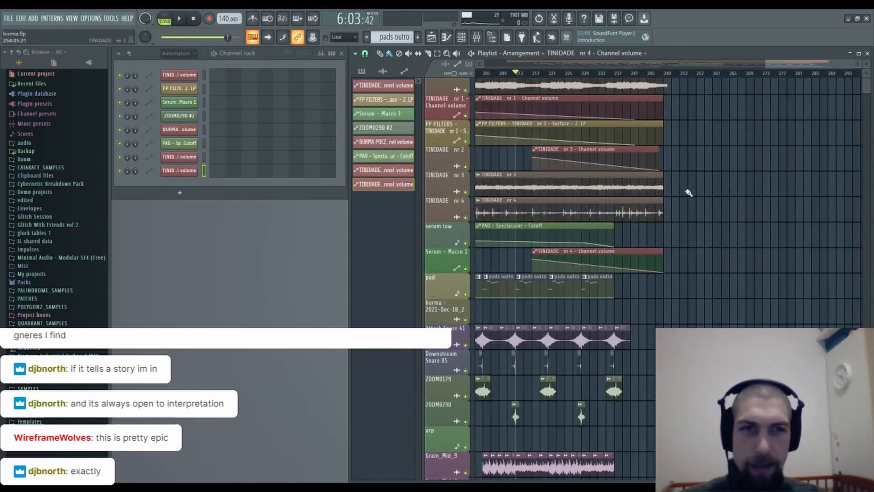
pyautogui.doubleClick(609, 212)
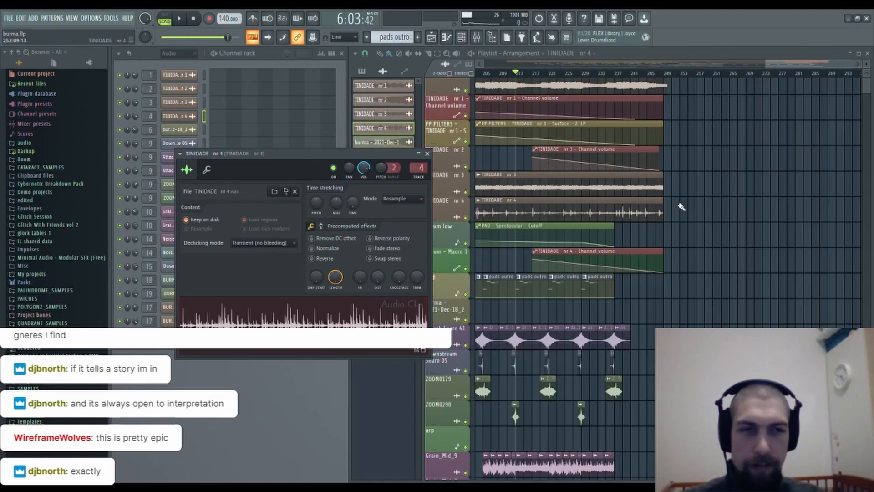
pyautogui.moveTo(727, 242); pyautogui.dragTo(858, 250)
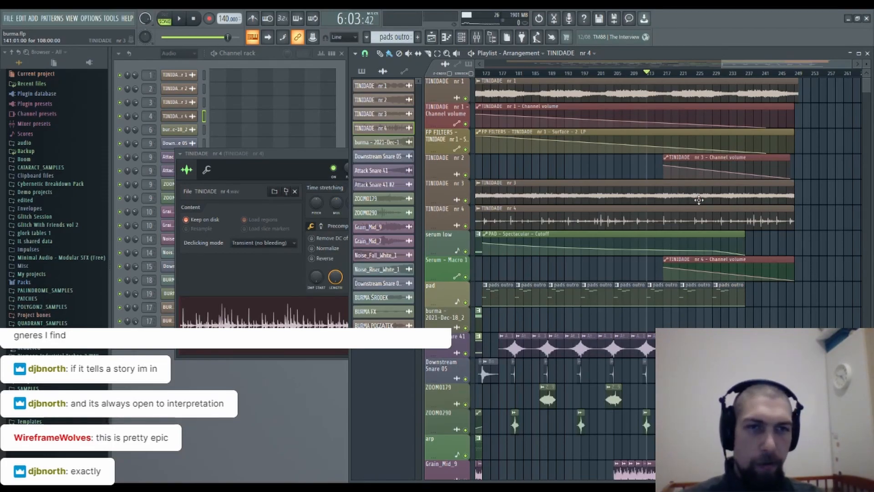
pyautogui.moveTo(844, 253); pyautogui.dragTo(683, 250)
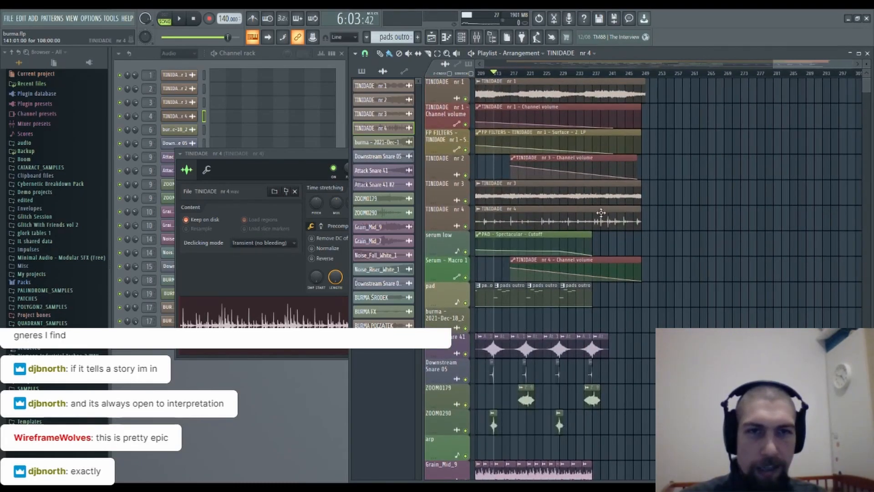
pyautogui.click(319, 158)
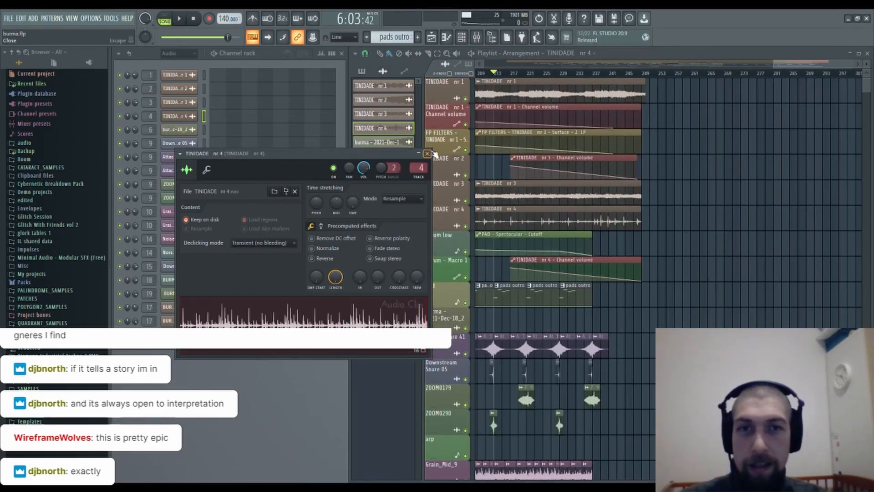
pyautogui.click(432, 152)
# Look over the arrangement from the TINIDADE outro fades to the snare, ZOOM, grain and BURMA tracks, examining how the clips line up.
pyautogui.moveTo(694, 255); pyautogui.dragTo(698, 151)
pyautogui.moveTo(692, 275); pyautogui.dragTo(694, 186)
pyautogui.moveTo(695, 220); pyautogui.dragTo(703, 311)
pyautogui.hscroll(2, 711, 220)
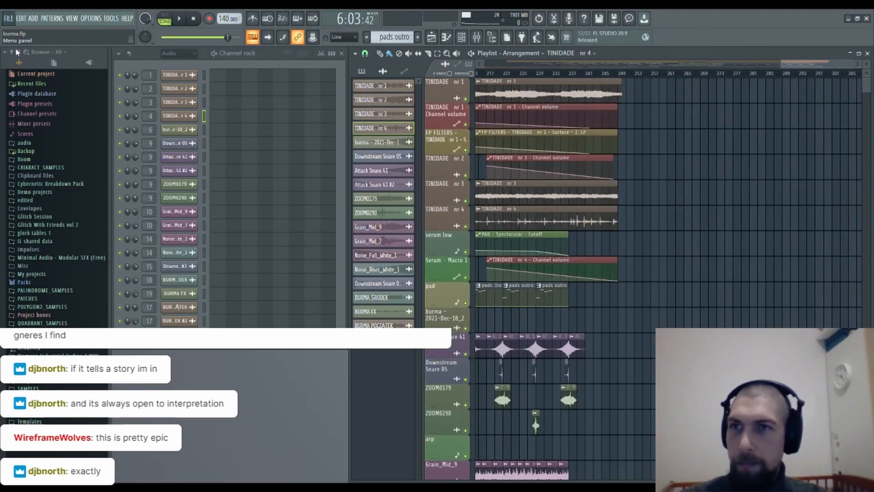
pyautogui.scroll(-4, 708, 301)
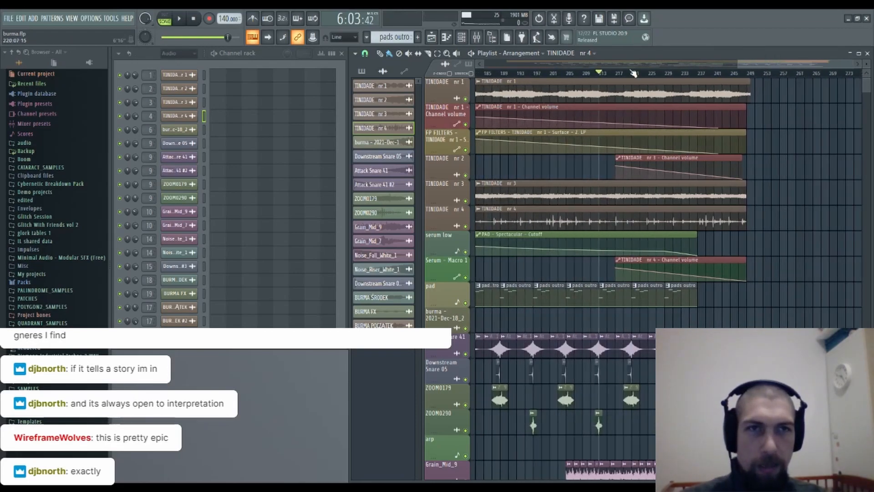
pyautogui.scroll(-5, 708, 268)
pyautogui.scroll(-3, 645, 274)
pyautogui.hscroll(3, 664, 314)
pyautogui.scroll(2, 664, 324)
pyautogui.hscroll(2, 614, 396)
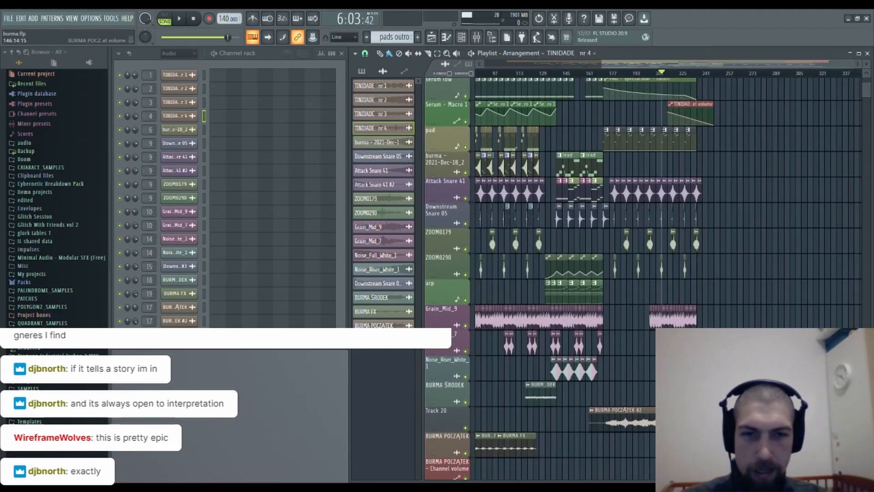